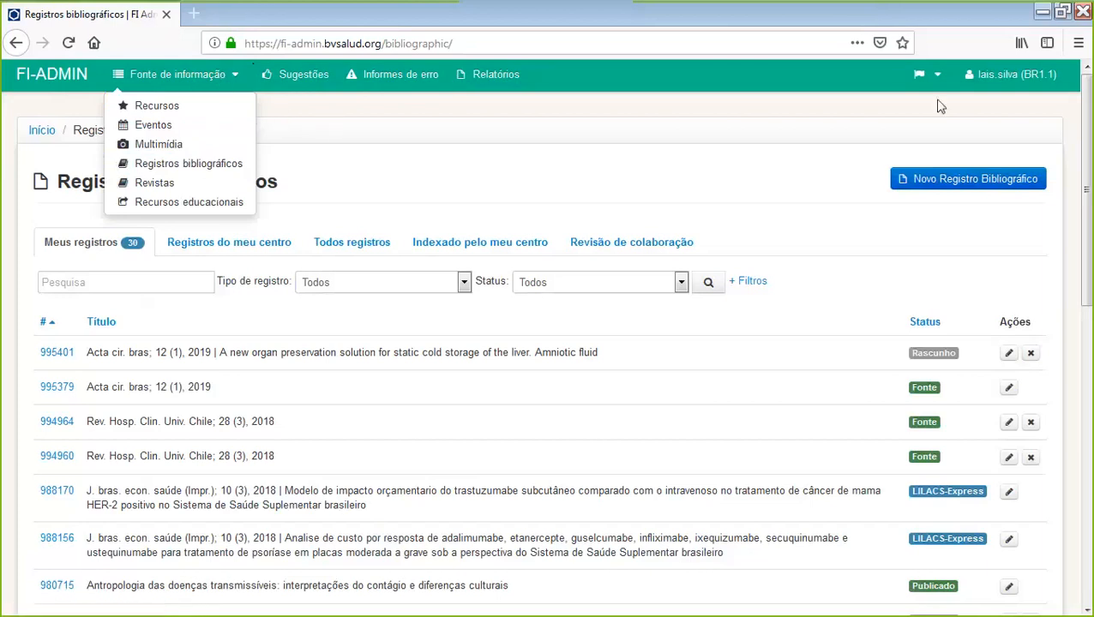
click(935, 75)
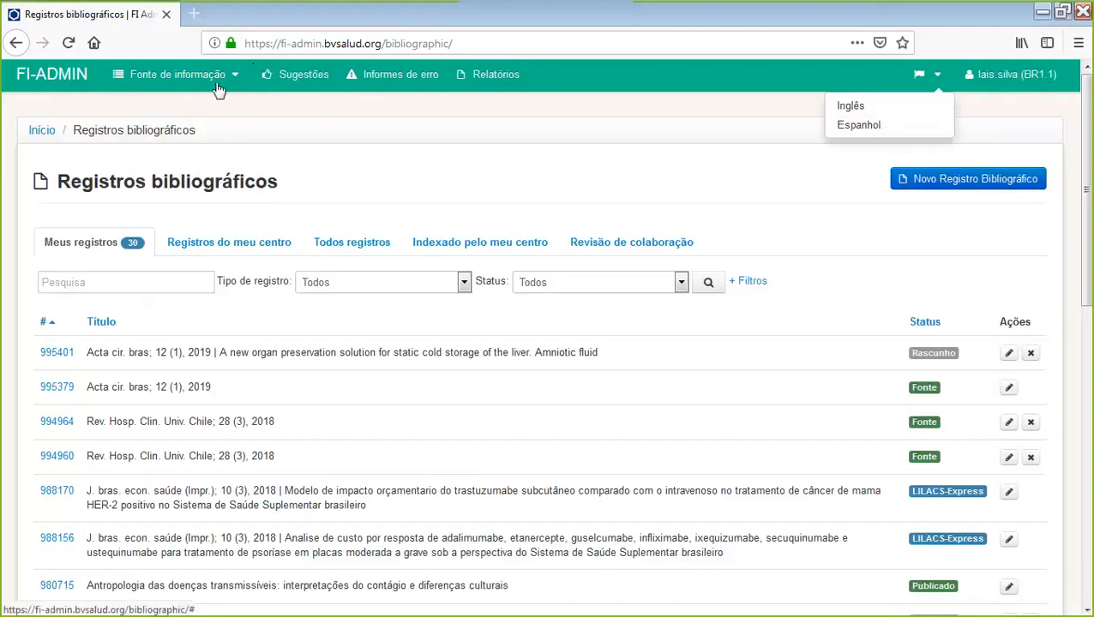
click(279, 124)
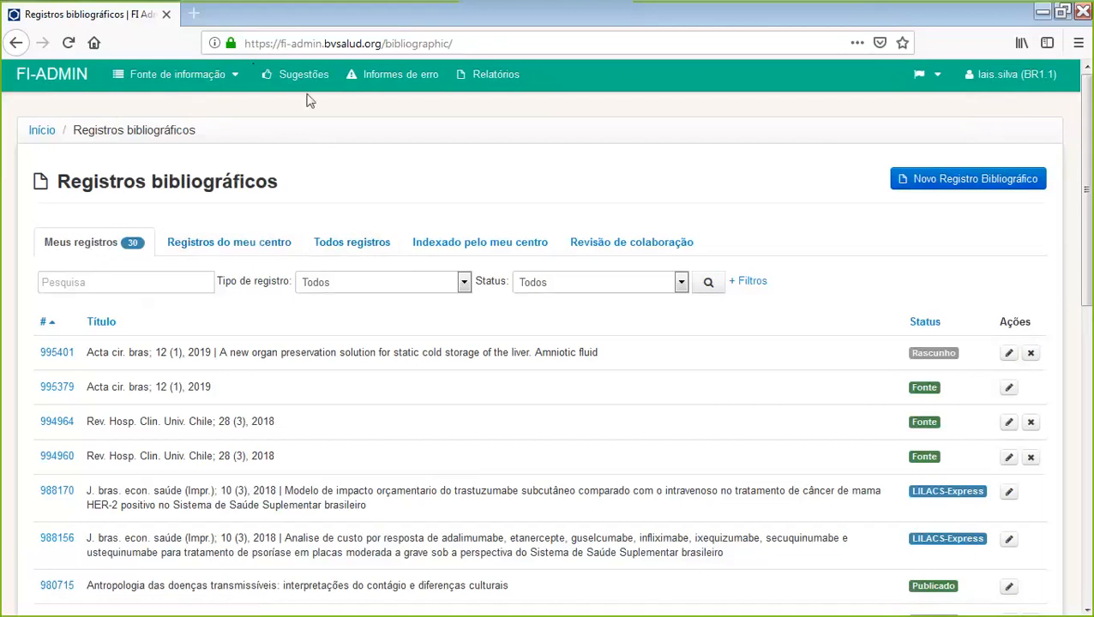
- Show all bibliographic records and enter "Braspen J" as the search term
click(365, 246)
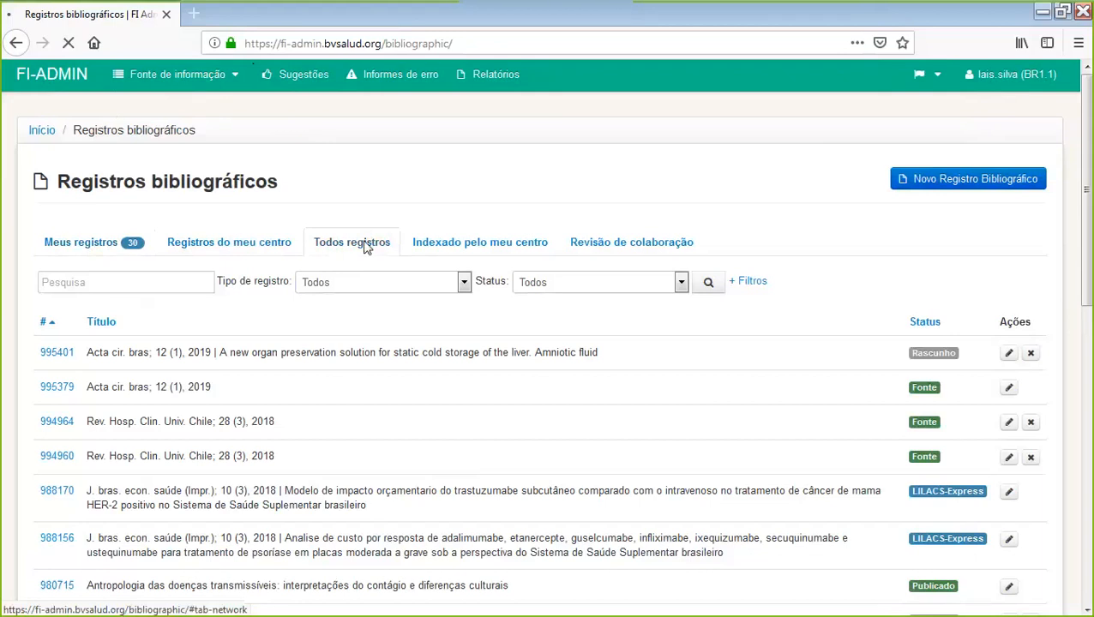
click(145, 280)
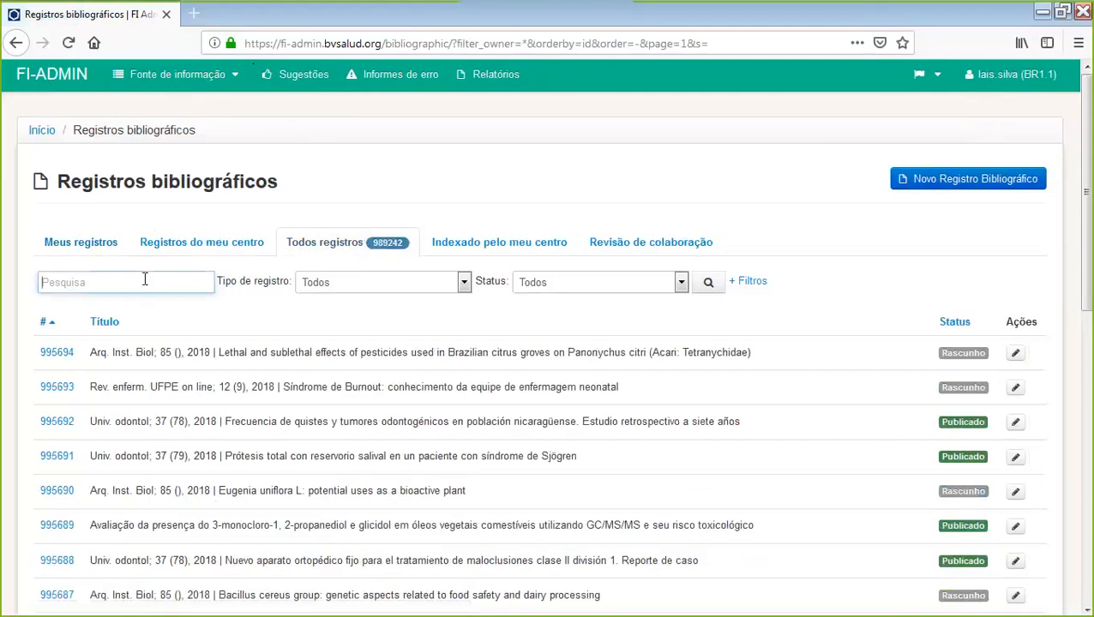
text(brapen)
text( jou)
text(r)
key(BackSpace)
key(BackSpace)
key(BackSpace)
key(BackSpace)
key(BackSpace)
key(BackSpace)
key(BackSpace)
key(BackSpace)
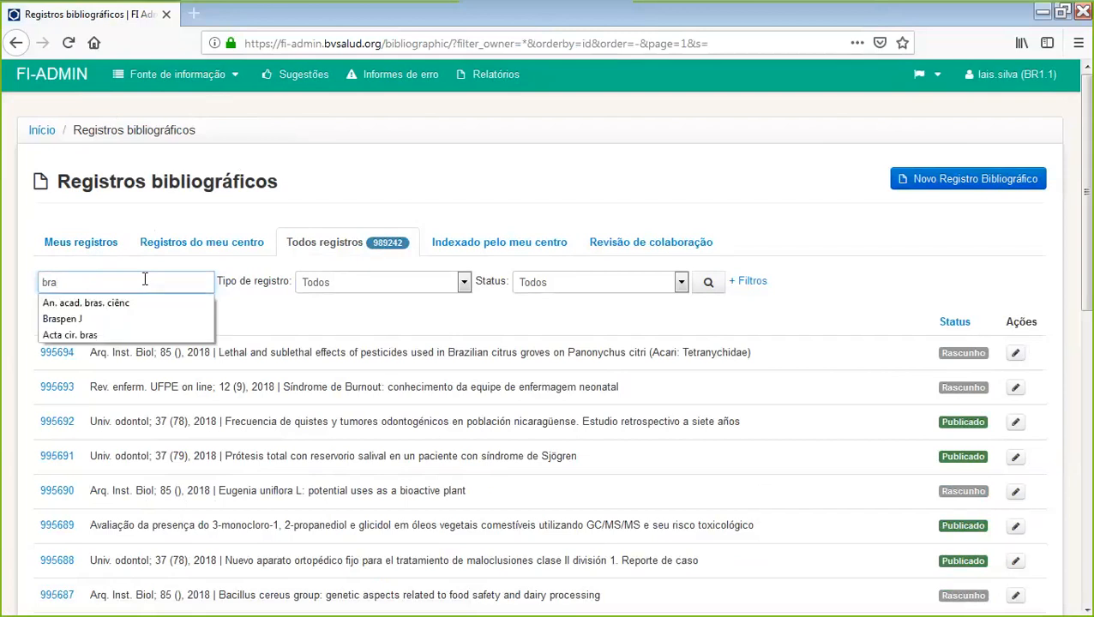
click(107, 319)
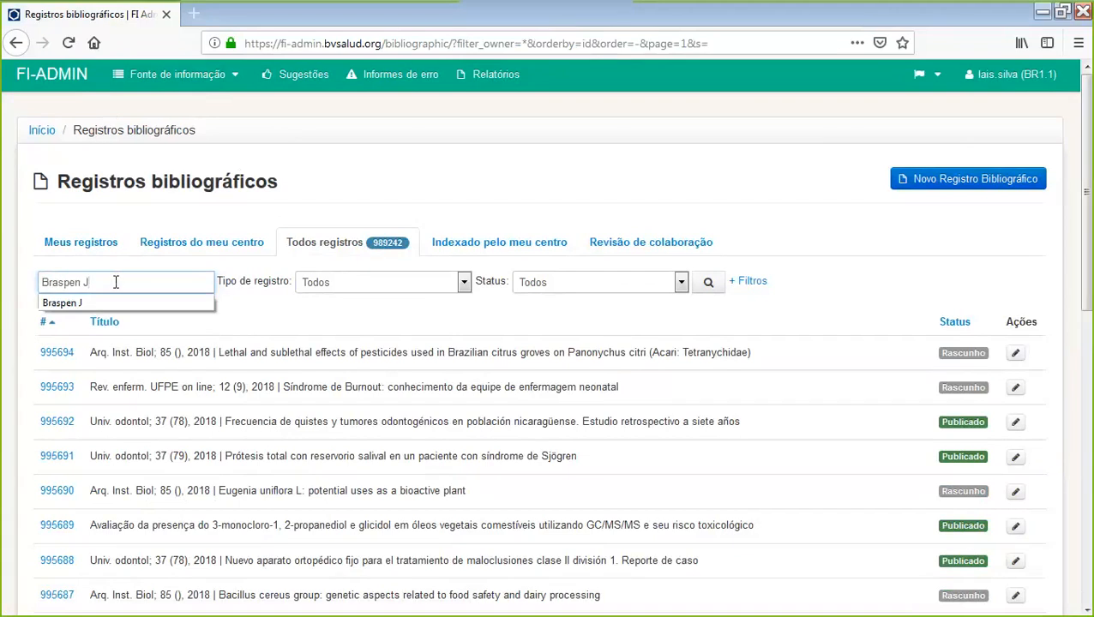
click(118, 280)
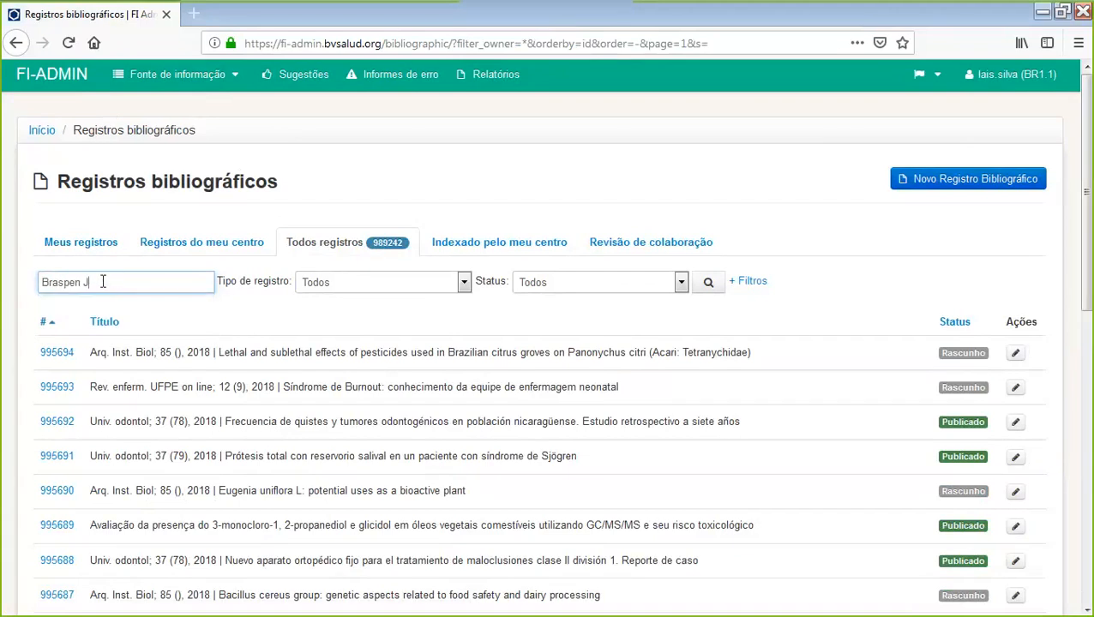
click(102, 280)
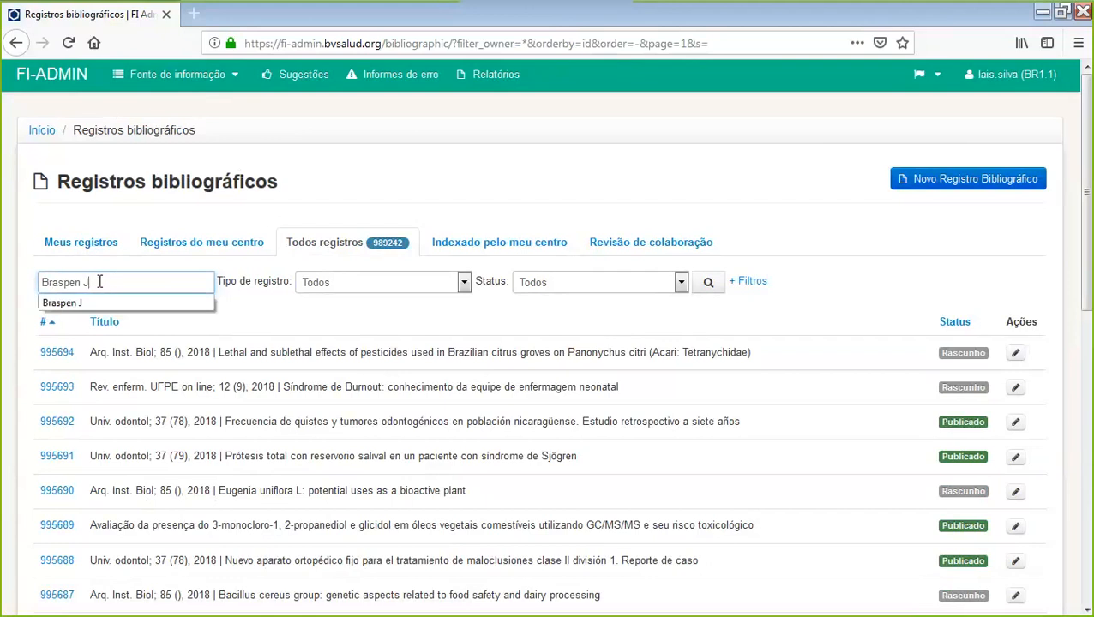
triple_click(98, 281)
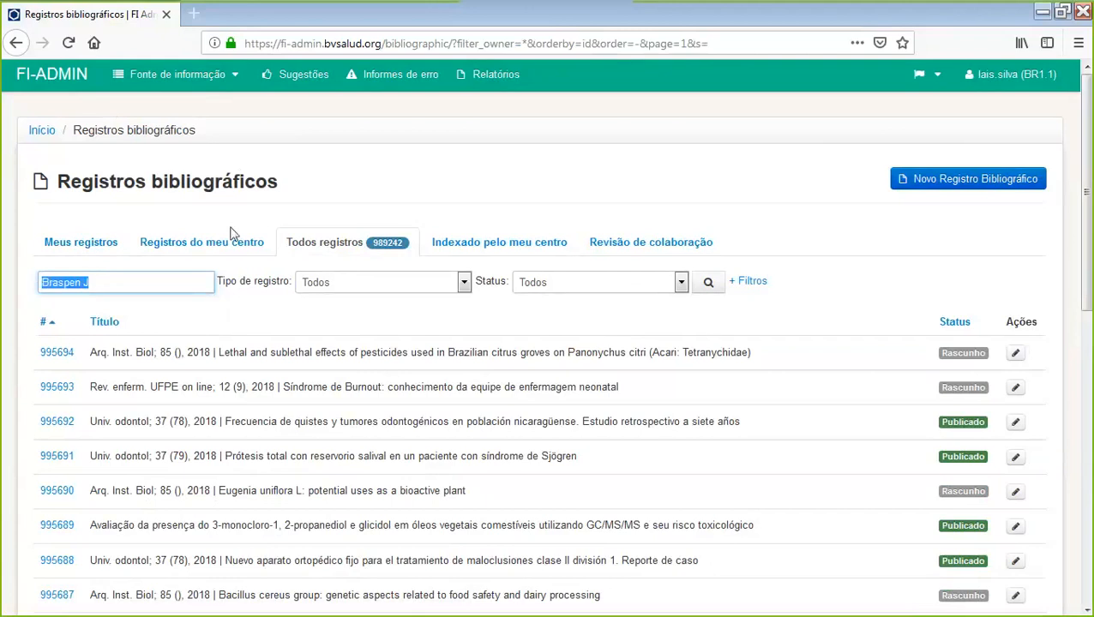
click(463, 282)
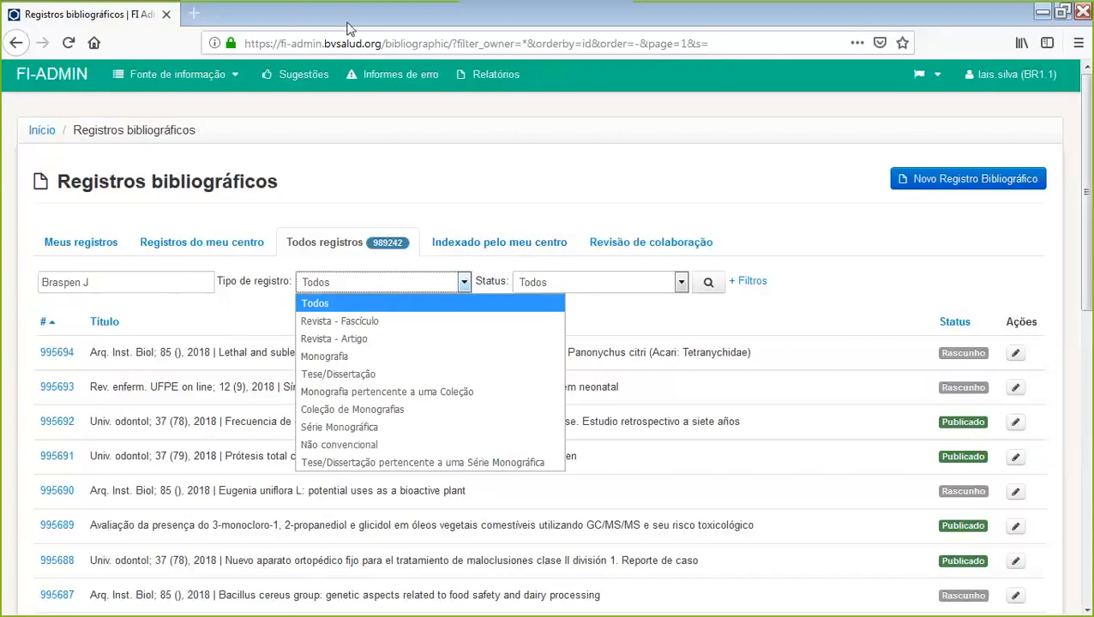
click(283, 448)
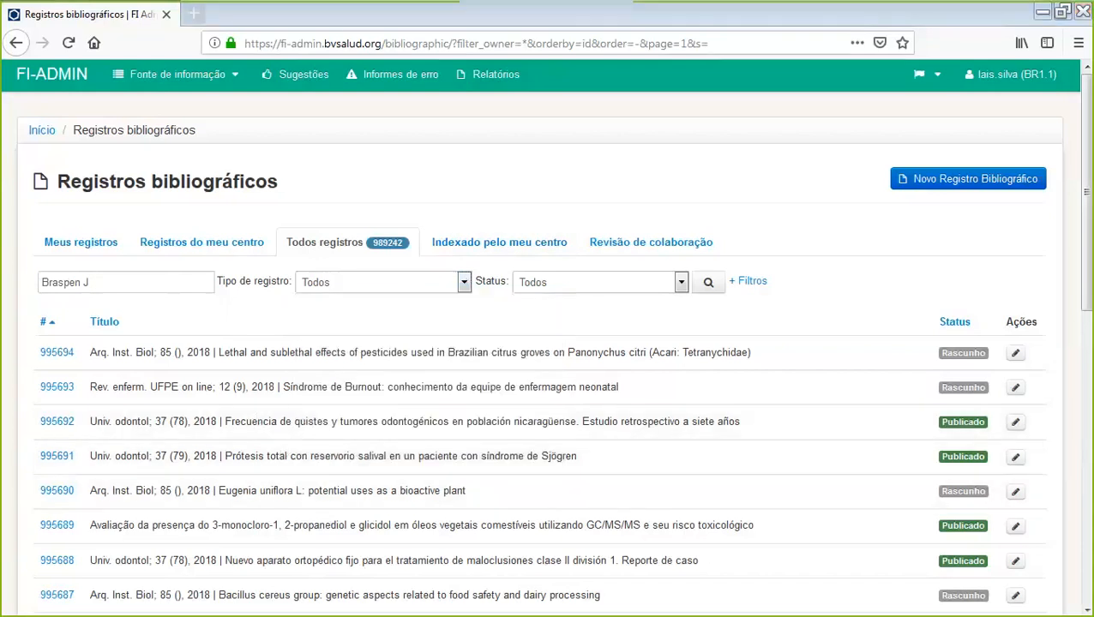
- Open the home page of the journals portal at portal.revistas.bvs.br in a new browser tab
click(194, 14)
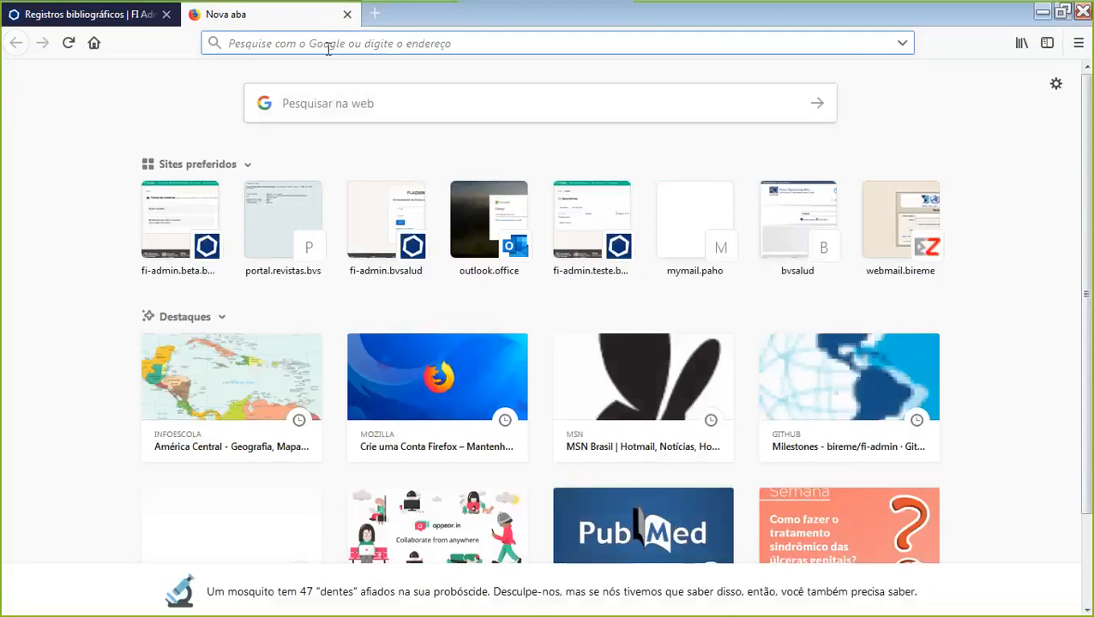
click(277, 215)
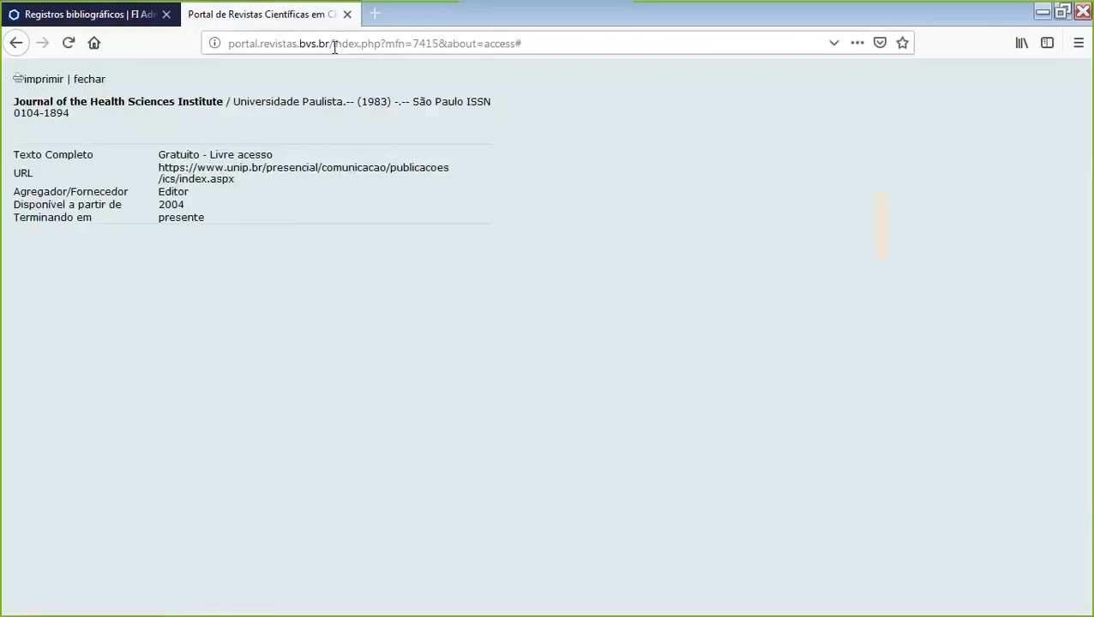
click(535, 35)
drag(542, 39, 333, 43)
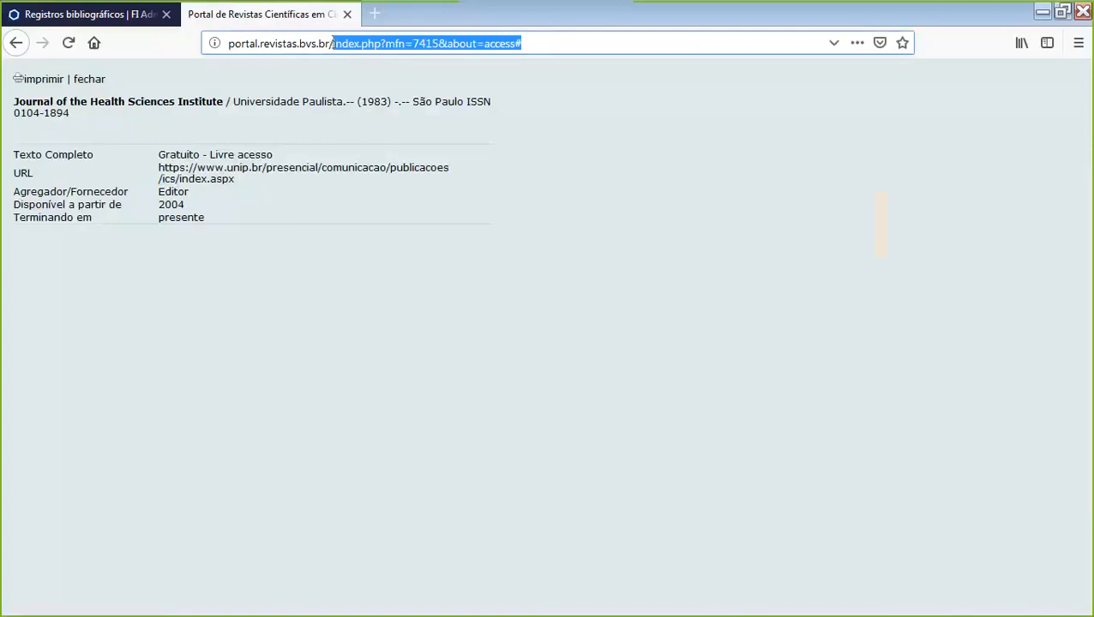
key(BackSpace)
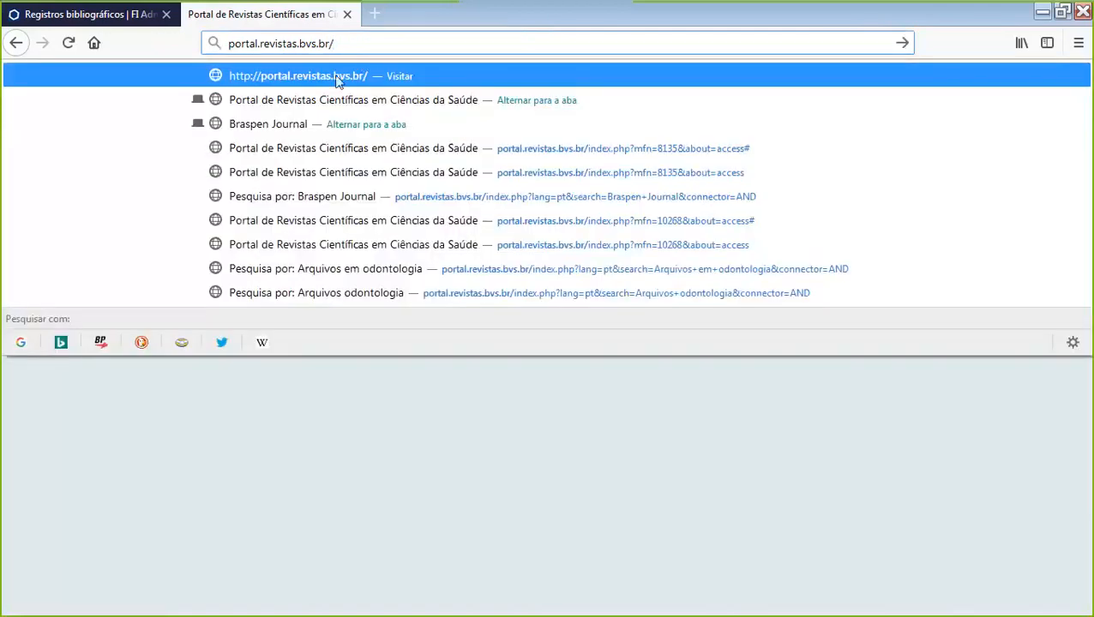
click(337, 79)
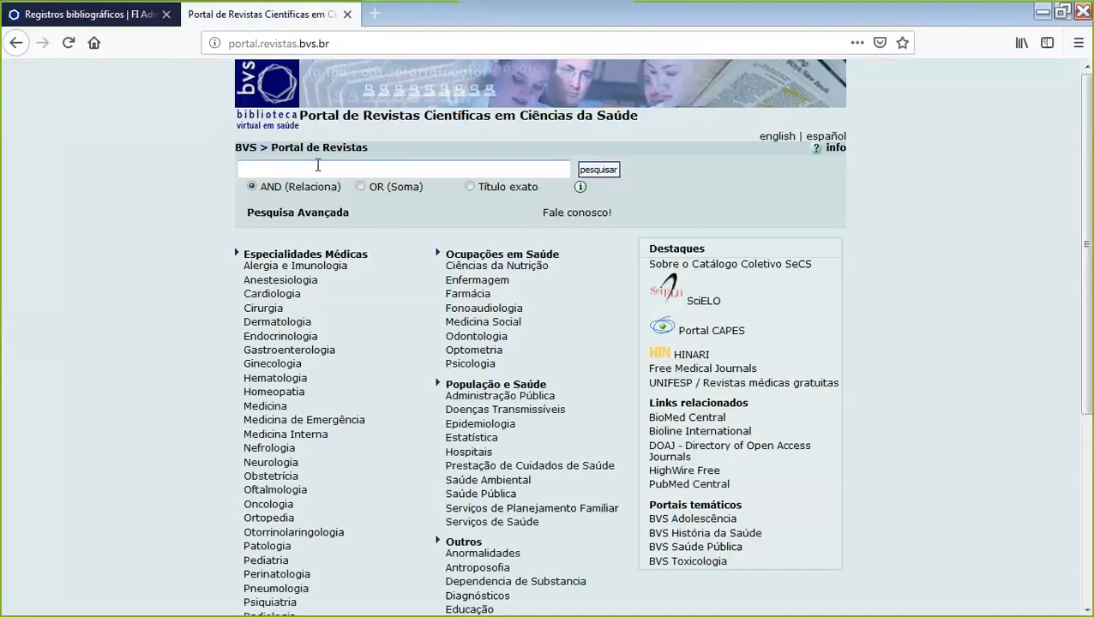
right_click(319, 169)
click(357, 235)
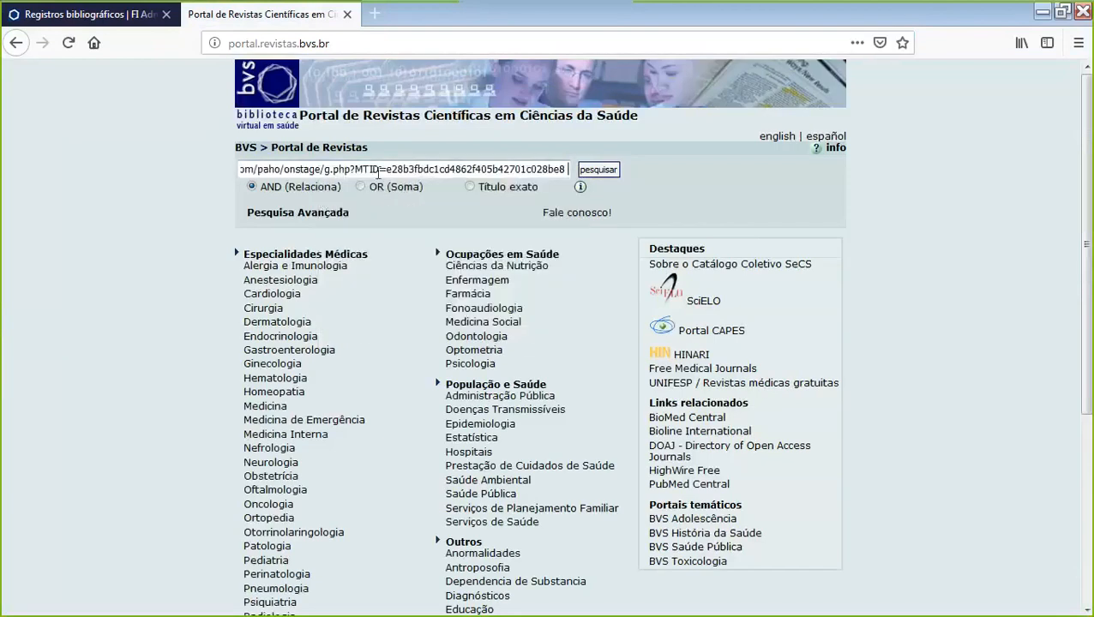
key(ctrl+a)
key(BackSpace)
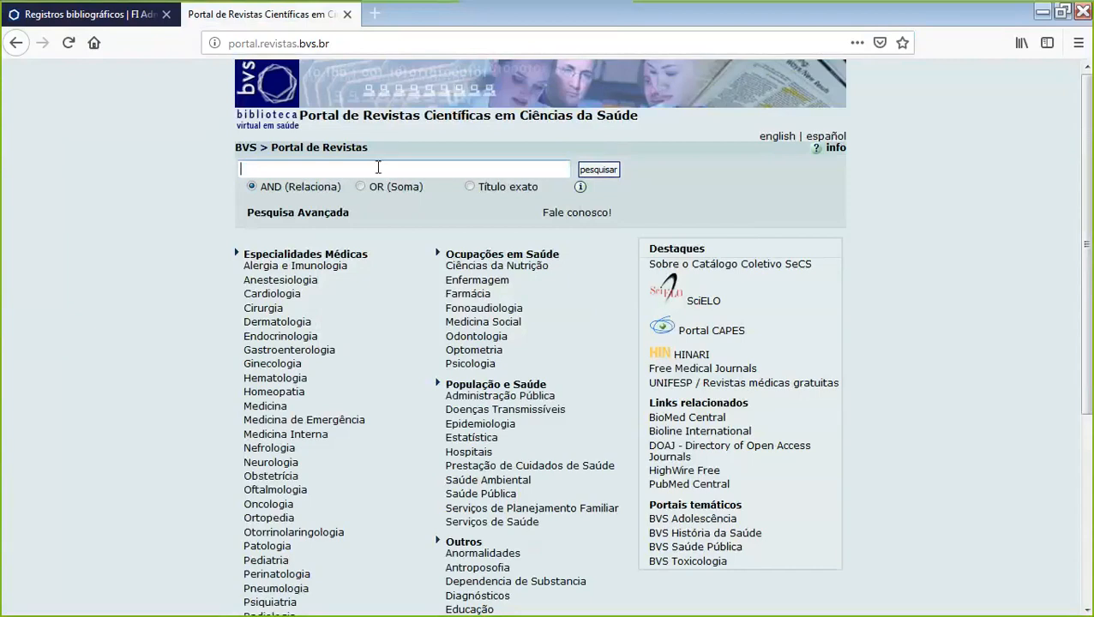
- Search the journals portal for "Braspen Journal" and open its entry to check the abbreviated title
click(366, 169)
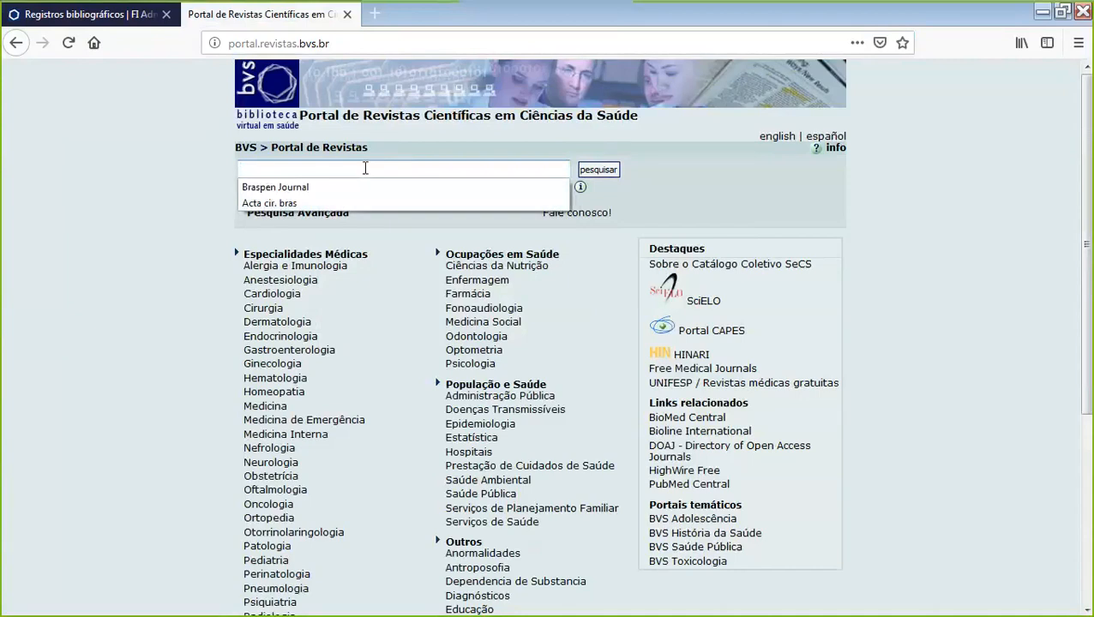
click(313, 187)
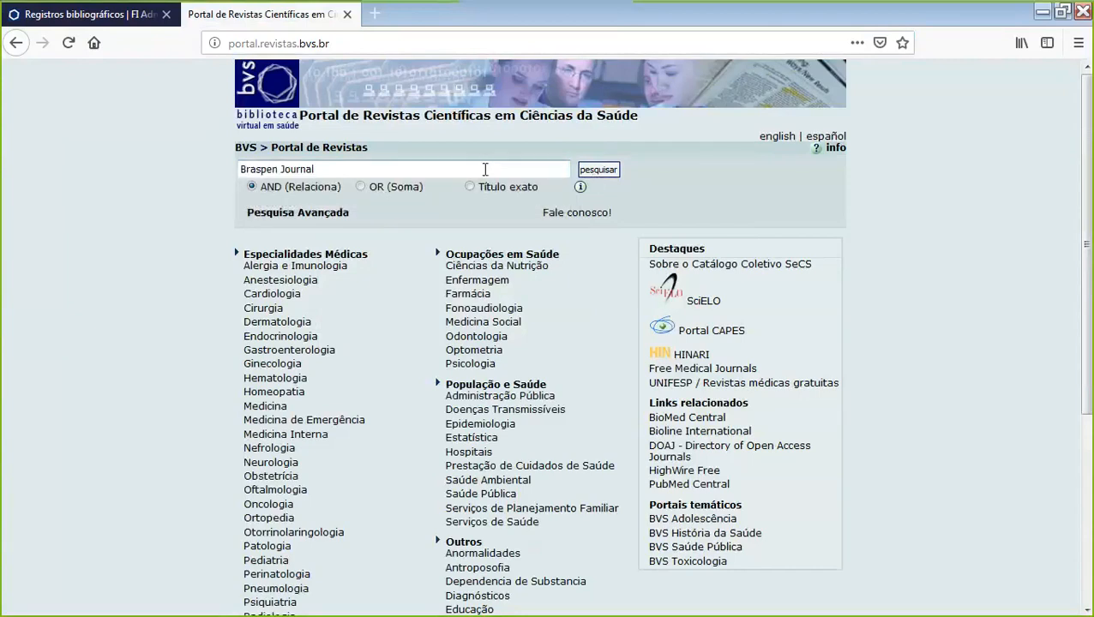
click(593, 170)
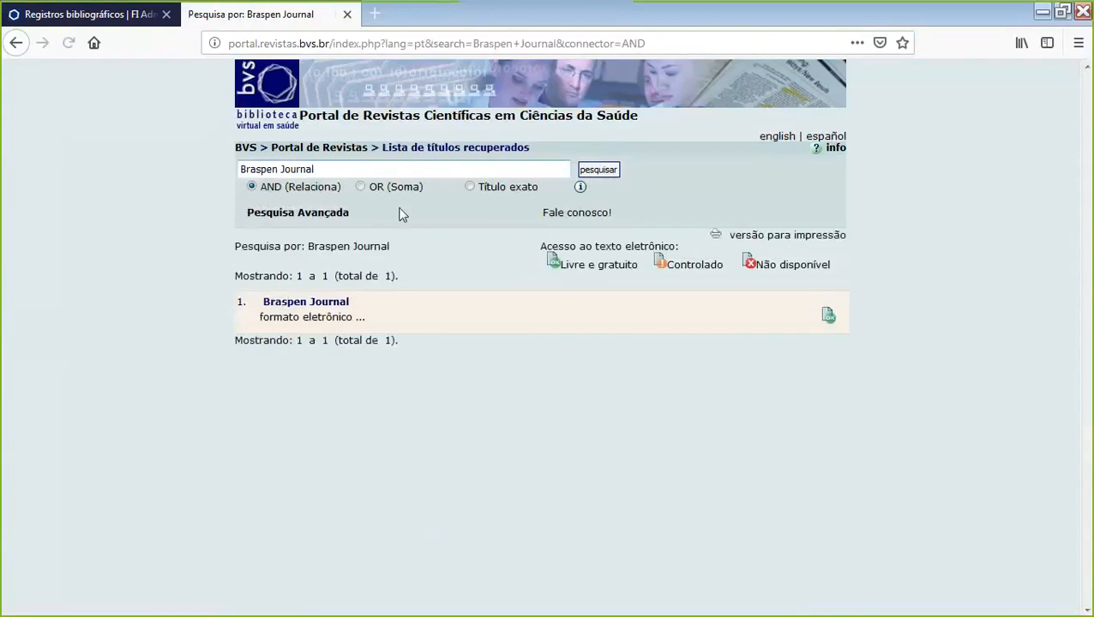
click(315, 304)
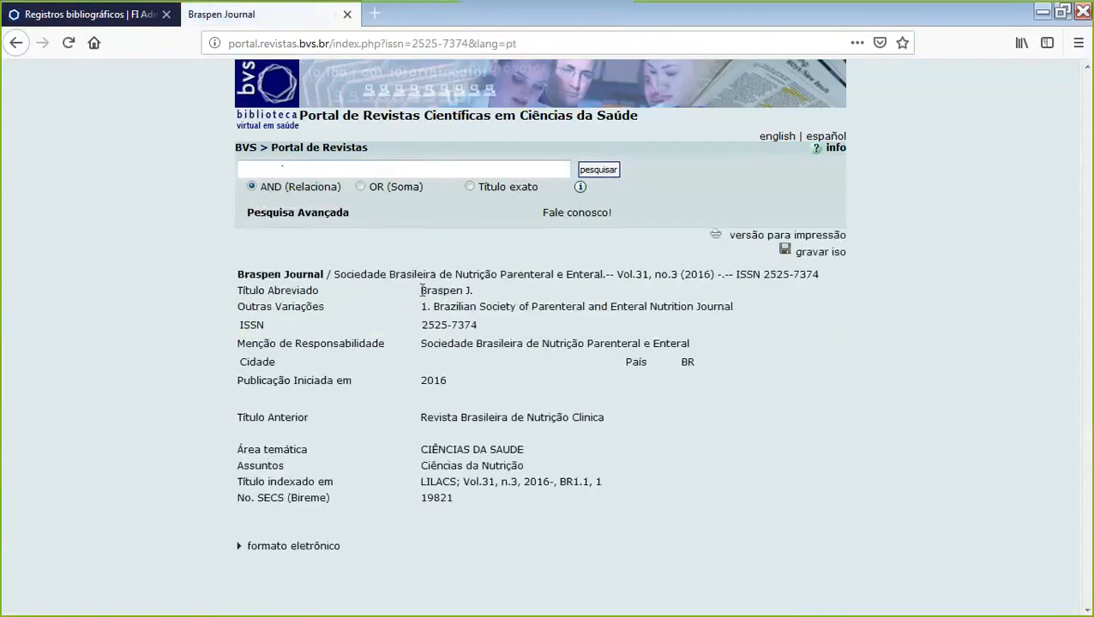
drag(421, 291, 464, 292)
click(481, 288)
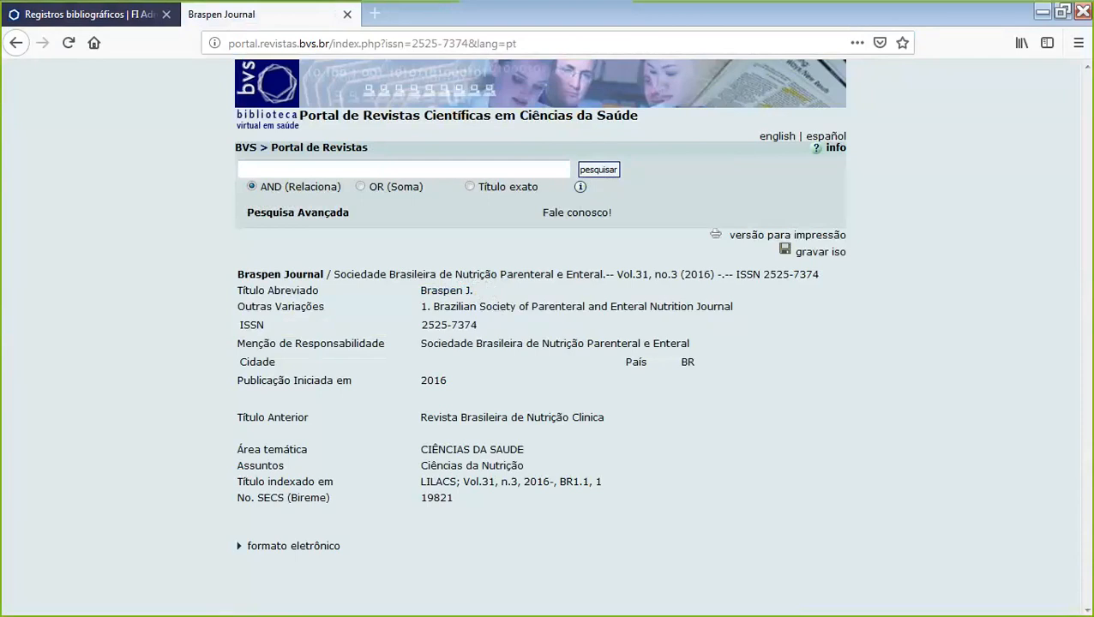
- Return to FI-ADMIN and search all records for "Braspen J" with the record type Revista - Fascículo
click(83, 19)
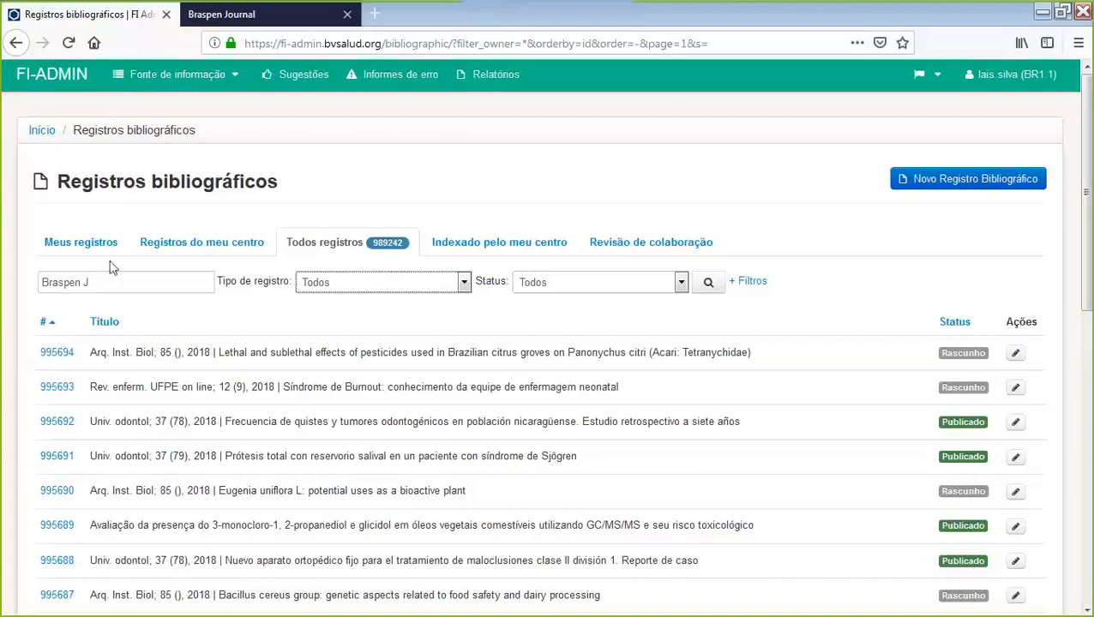
click(130, 275)
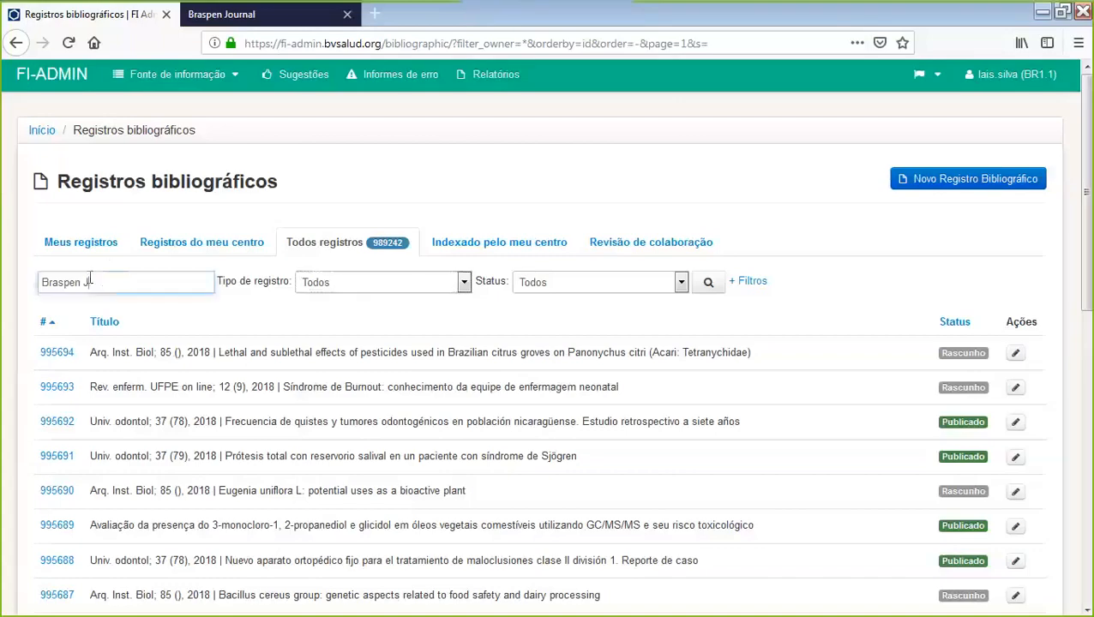
click(463, 283)
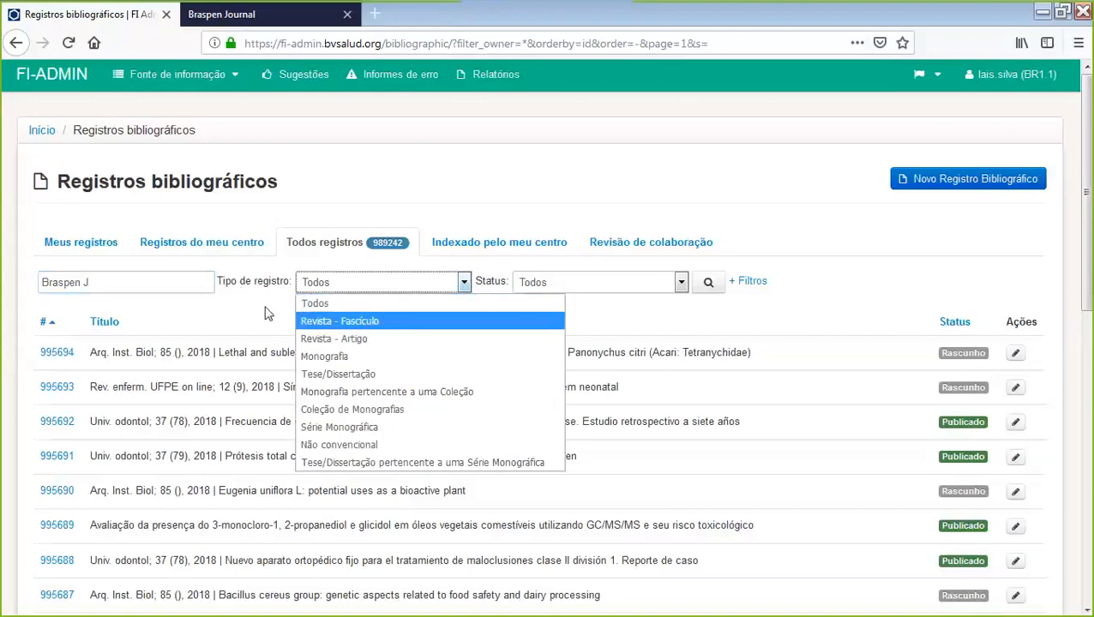
click(336, 329)
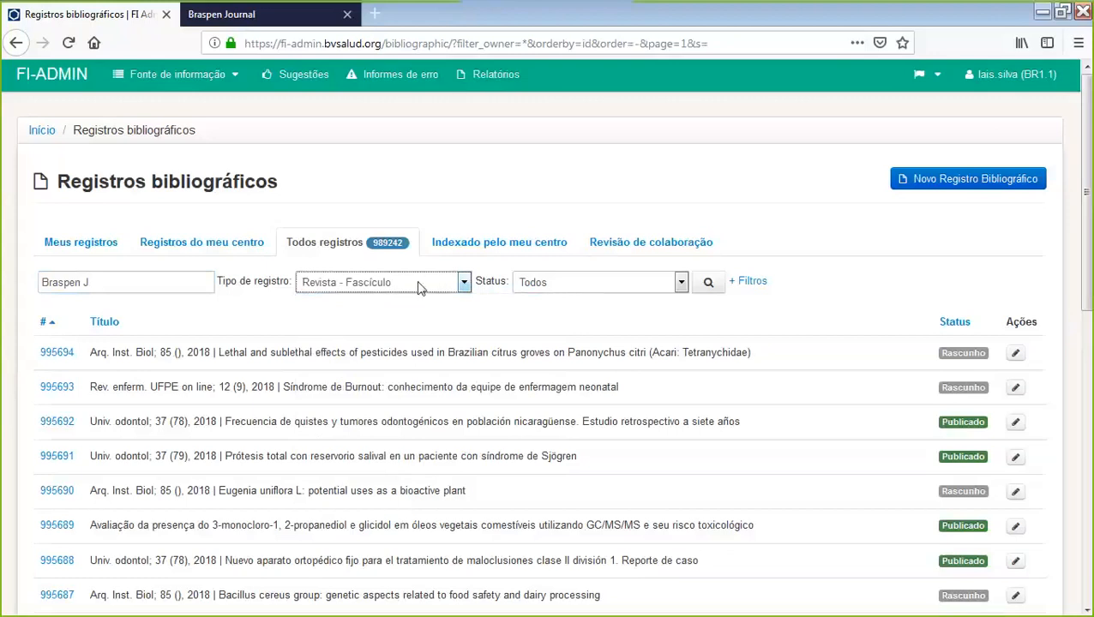
click(708, 287)
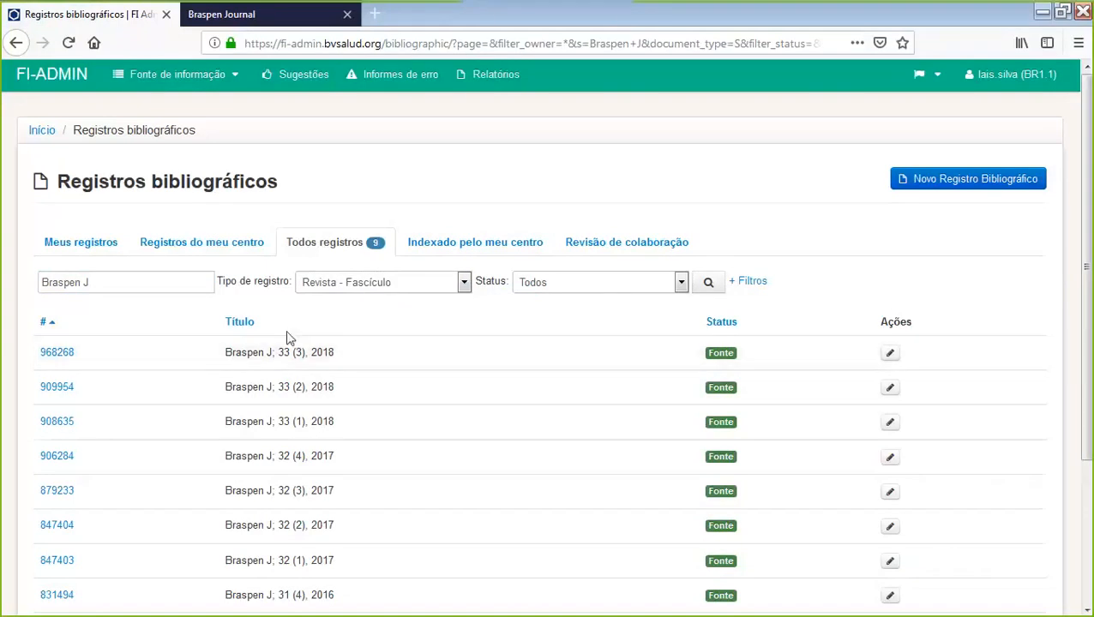
- Start a new bibliographic record of type Revistas (Série Periódica) and open a blank form for a new source
click(961, 182)
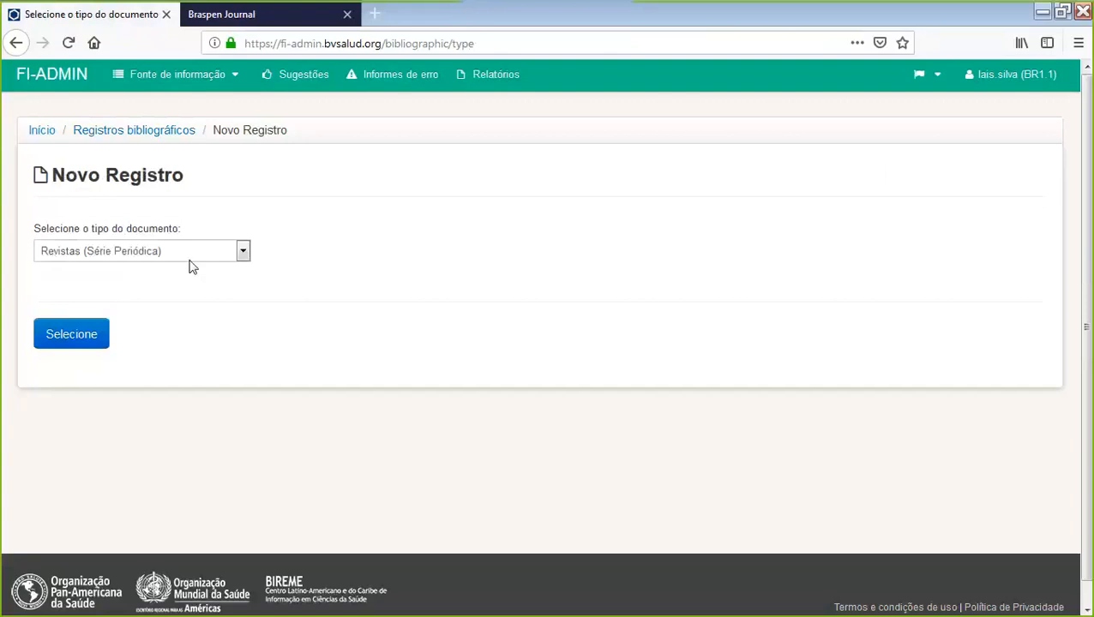
click(77, 342)
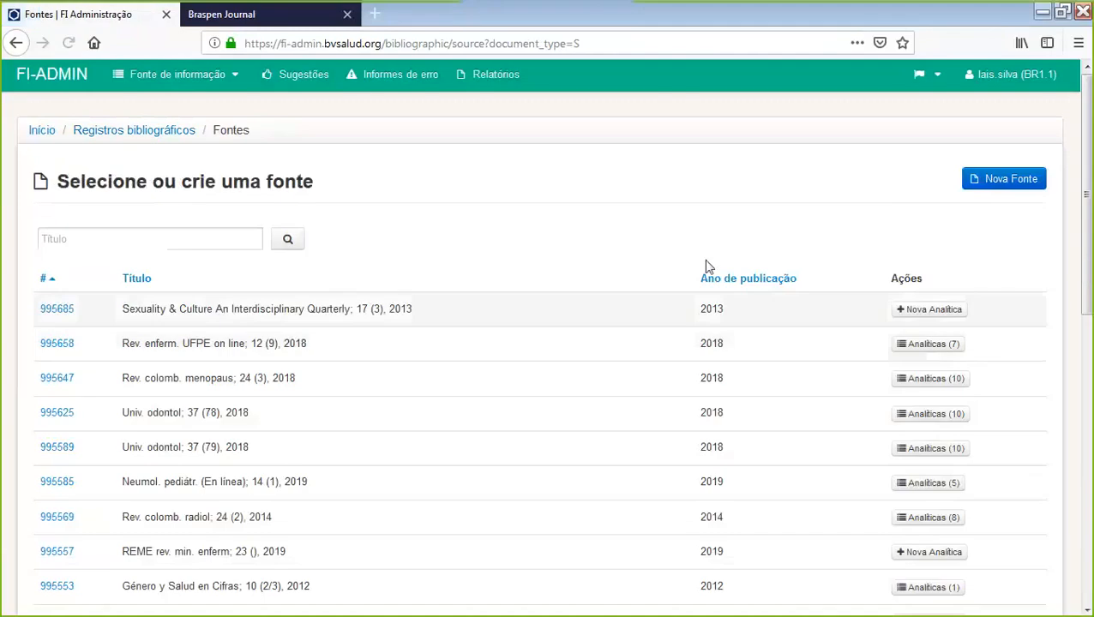
click(1017, 184)
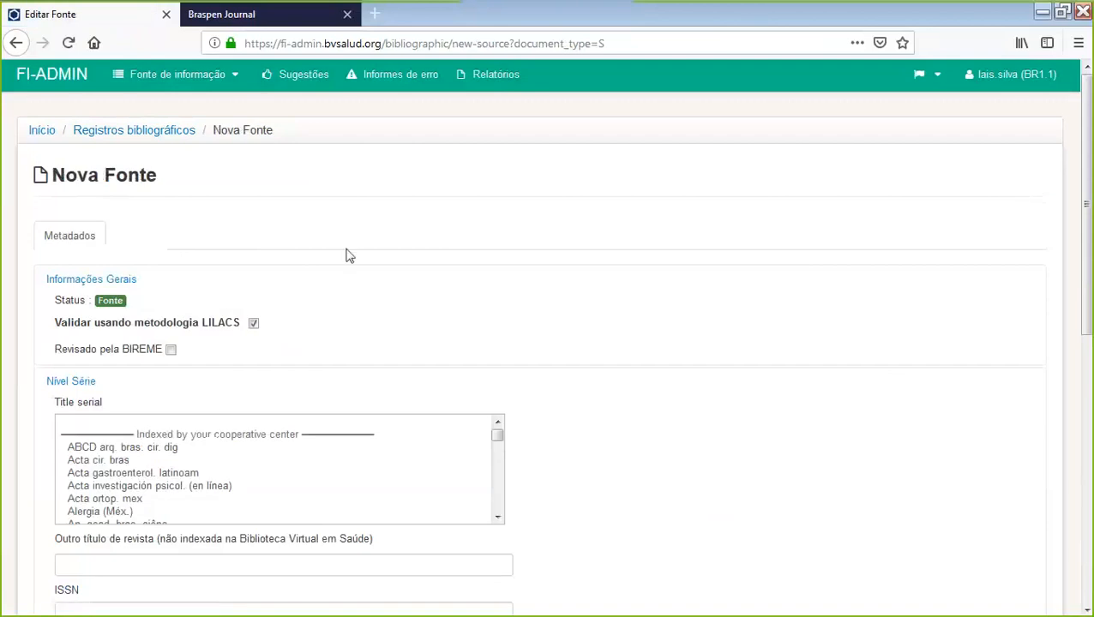
- Select "Braz. dent. j" as the serial title of the new source
scroll(350, 249, down, 3)
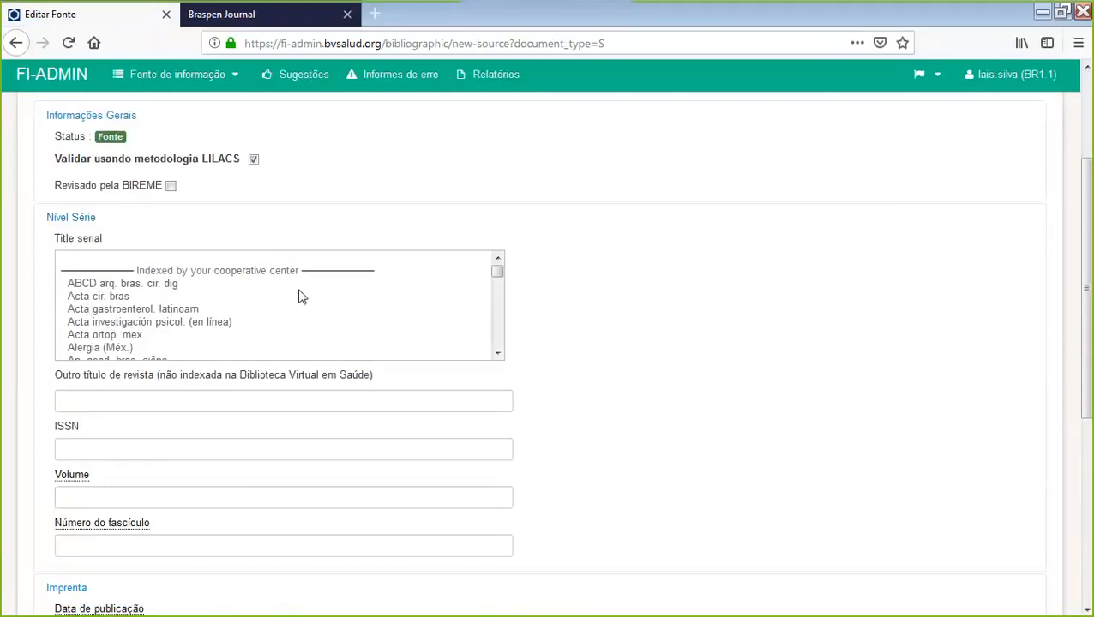
scroll(298, 296, down, 6)
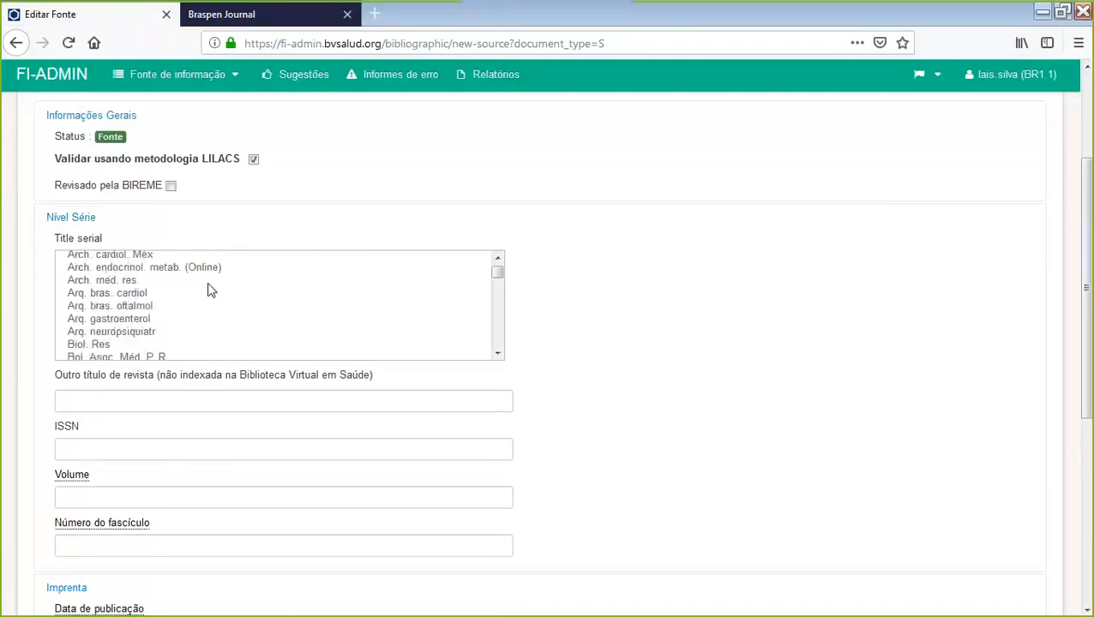
scroll(210, 289, down, 2)
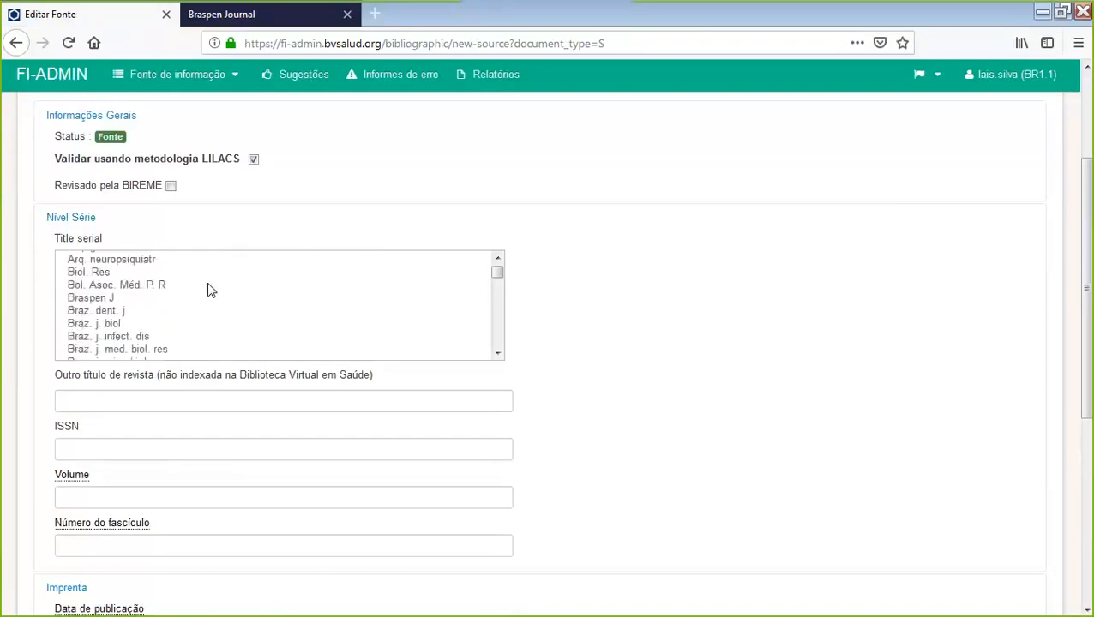
click(142, 312)
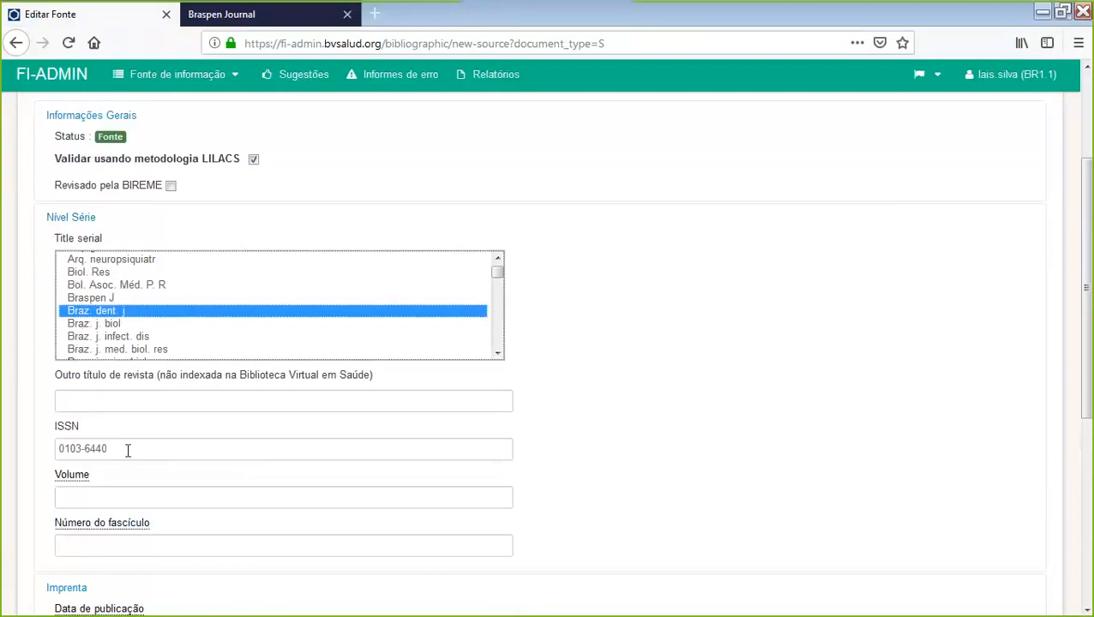
- Enter volume 33 and issue number 5 for the new source
drag(129, 448, 17, 447)
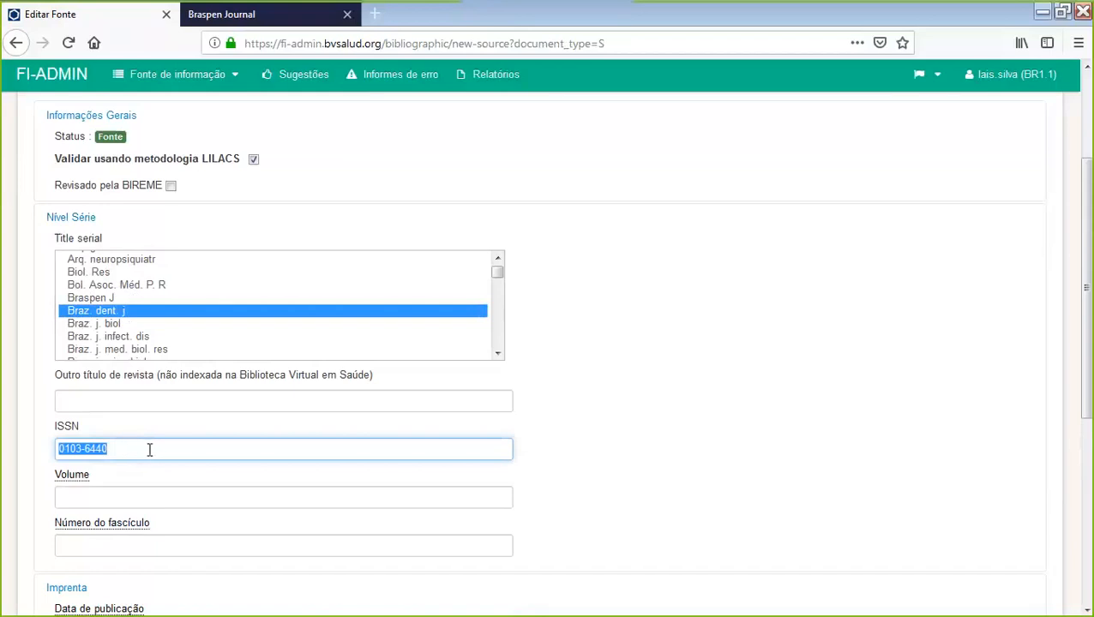
click(148, 447)
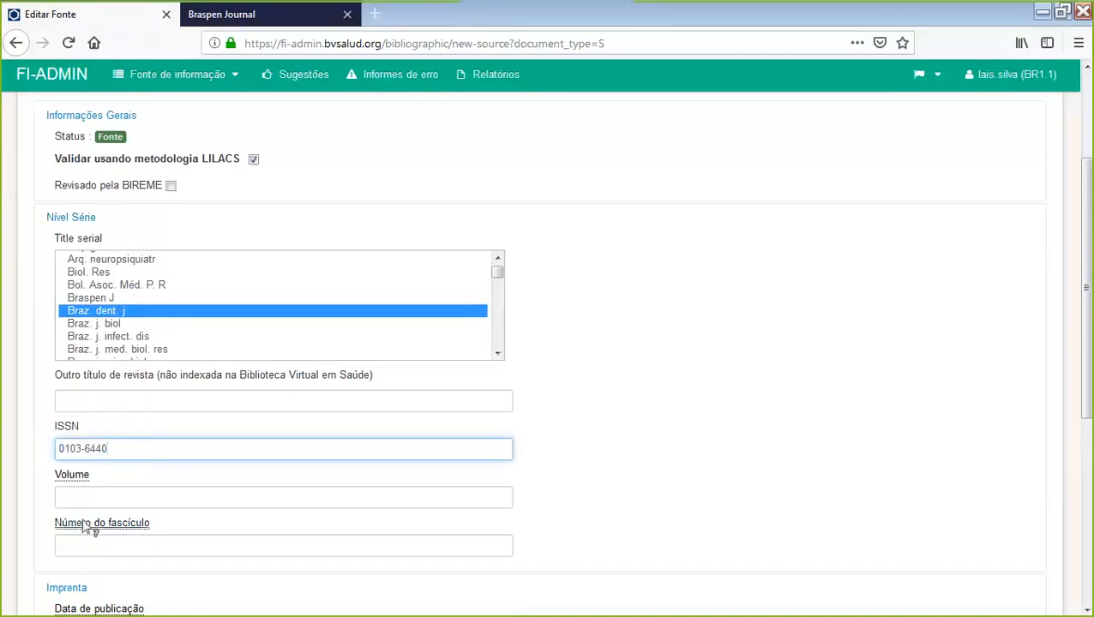
click(124, 495)
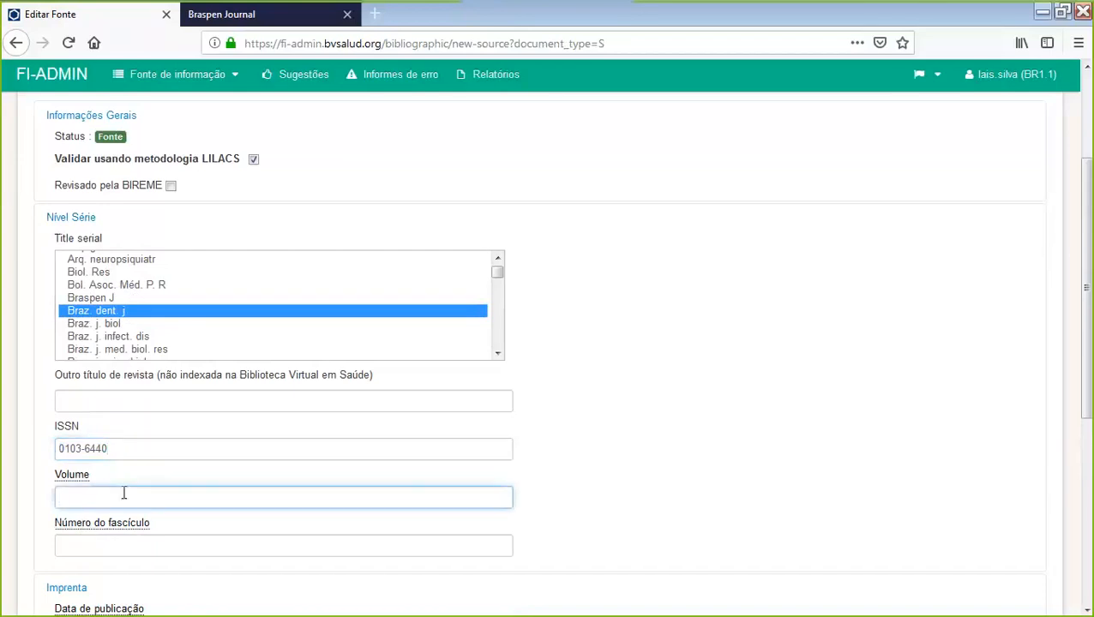
text(33)
click(87, 552)
text(5)
click(691, 403)
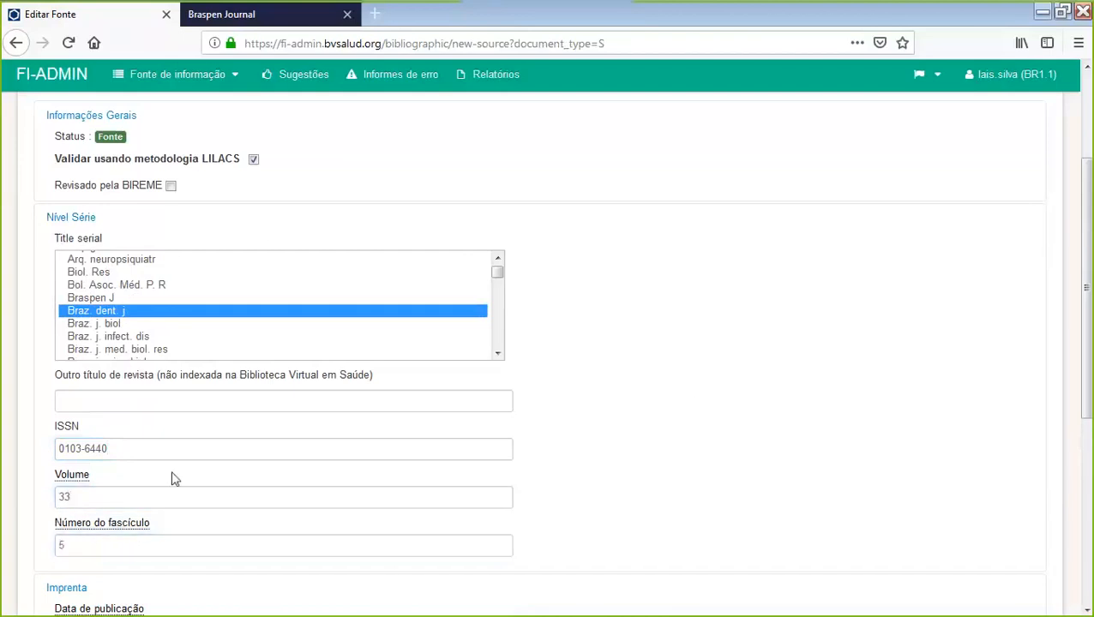
click(75, 543)
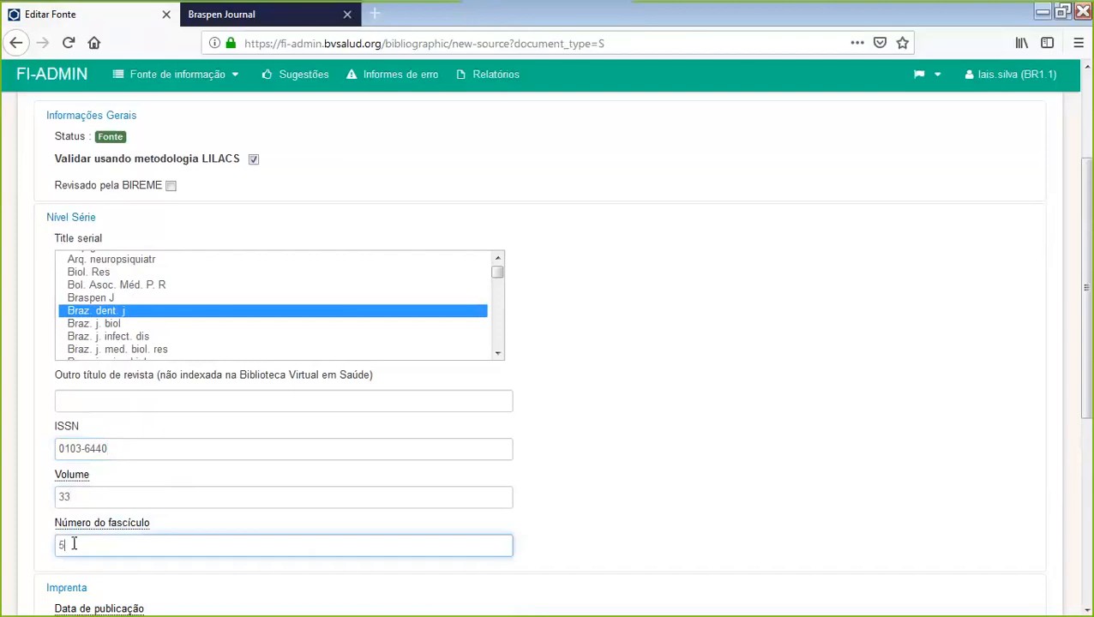
- Change the serial title to "Braspen J" and set the issue number to 4
click(95, 298)
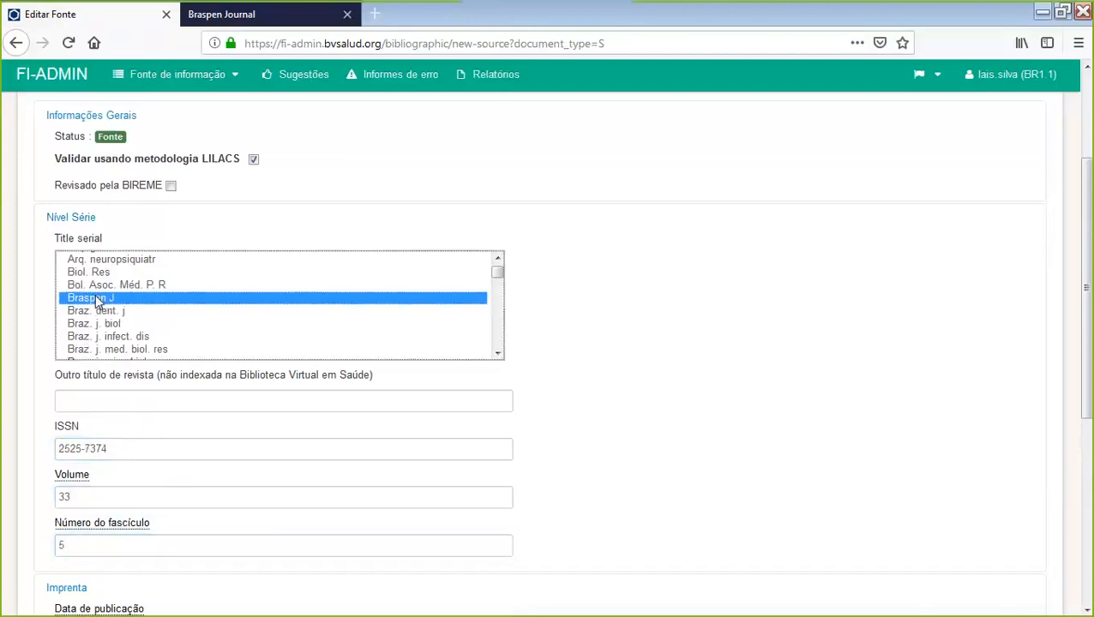
click(156, 451)
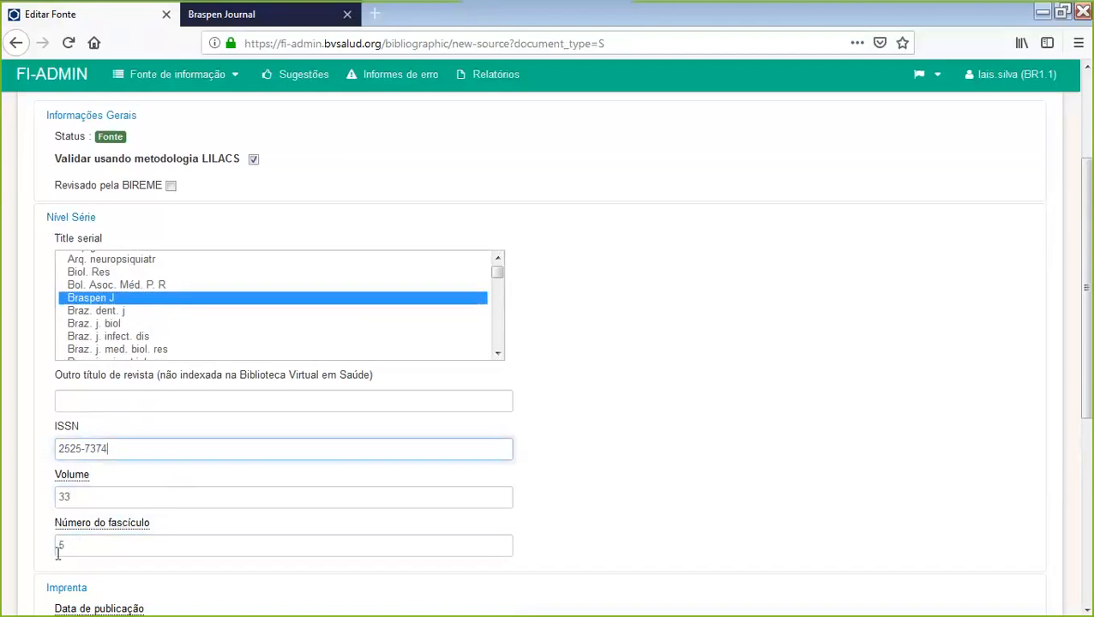
click(86, 496)
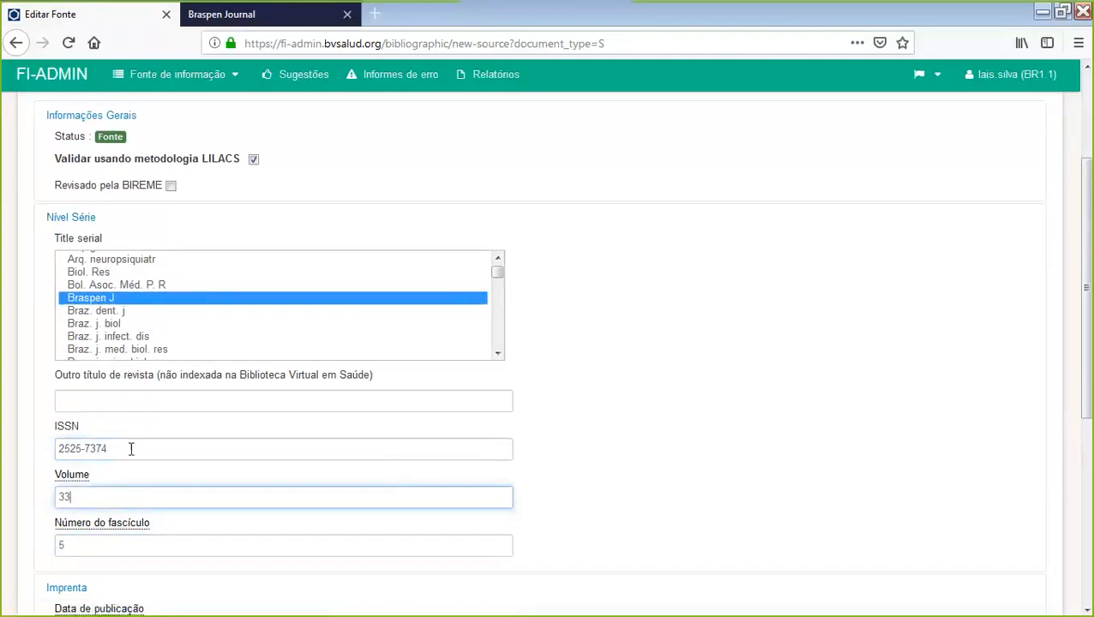
click(77, 538)
drag(77, 538, 22, 546)
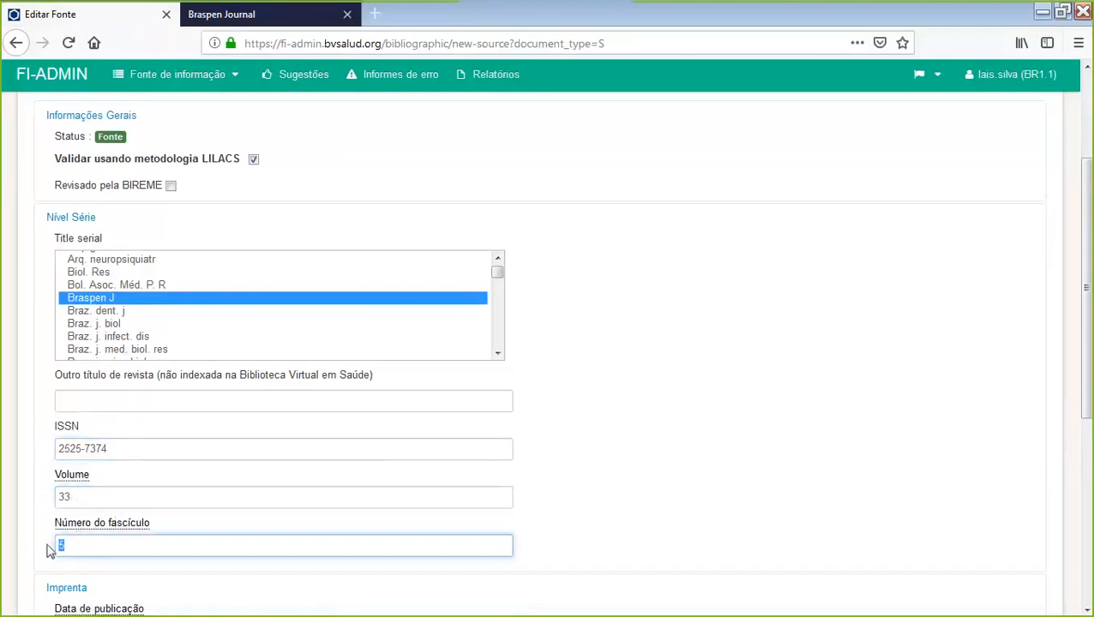
text(4)
click(106, 539)
click(783, 366)
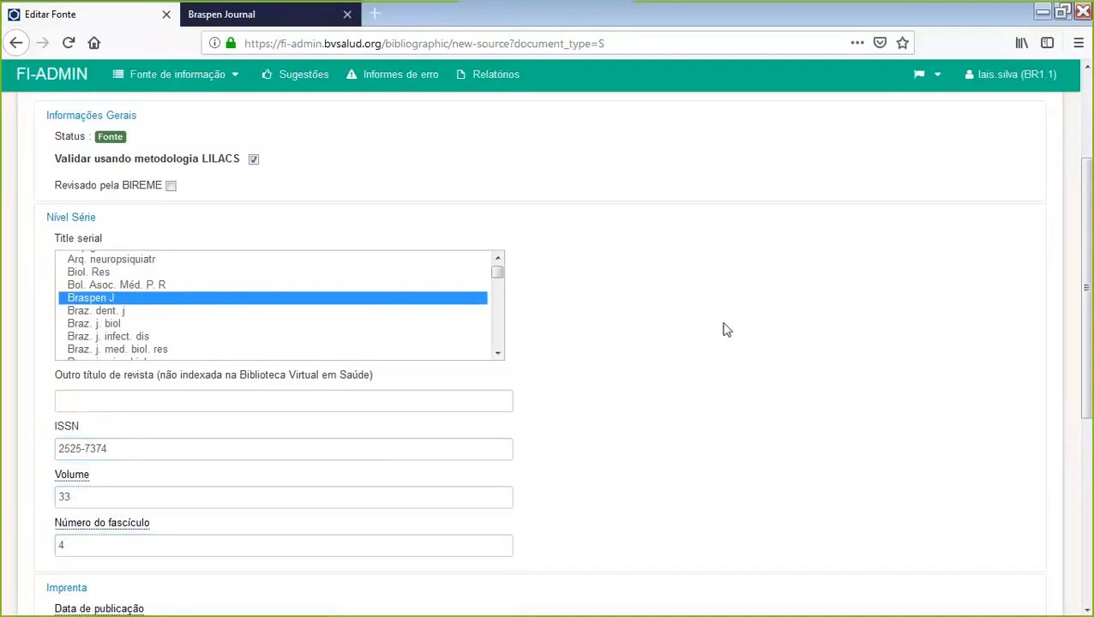
- Switch to the Braspen Journal issue page and copy the date "Out-Dez/2018" from its heading
scroll(723, 330, down, 4)
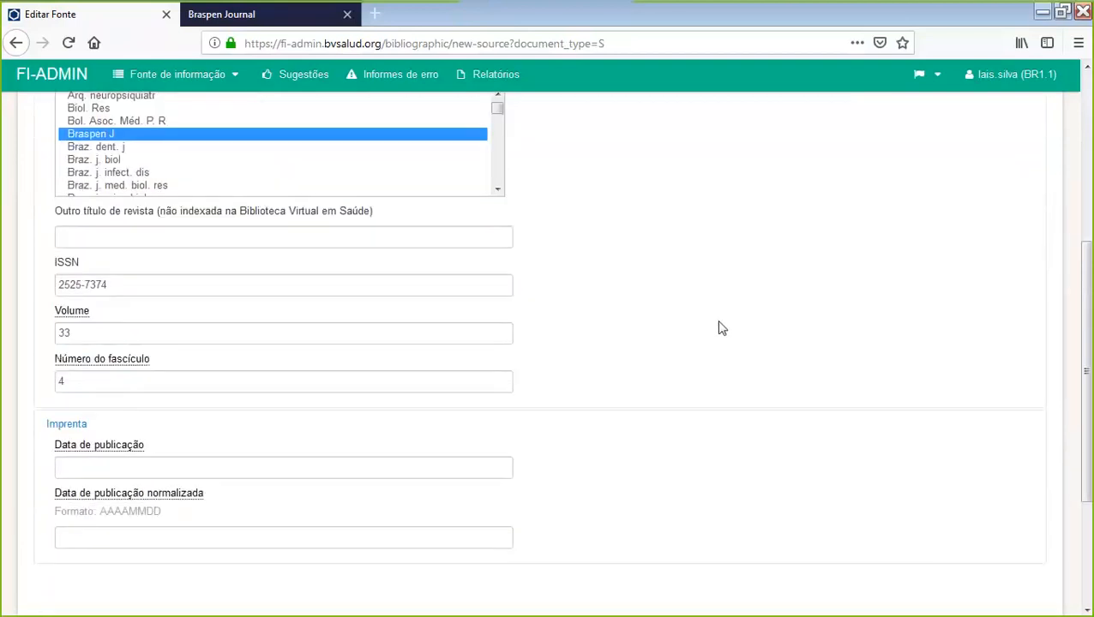
click(98, 466)
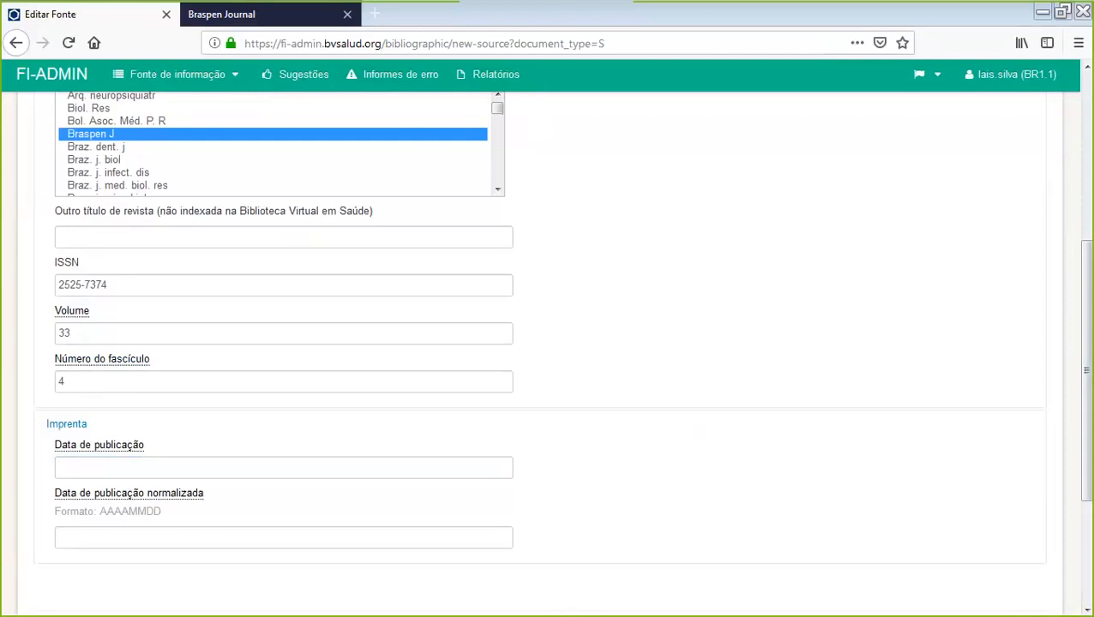
drag(164, 17, 564, 198)
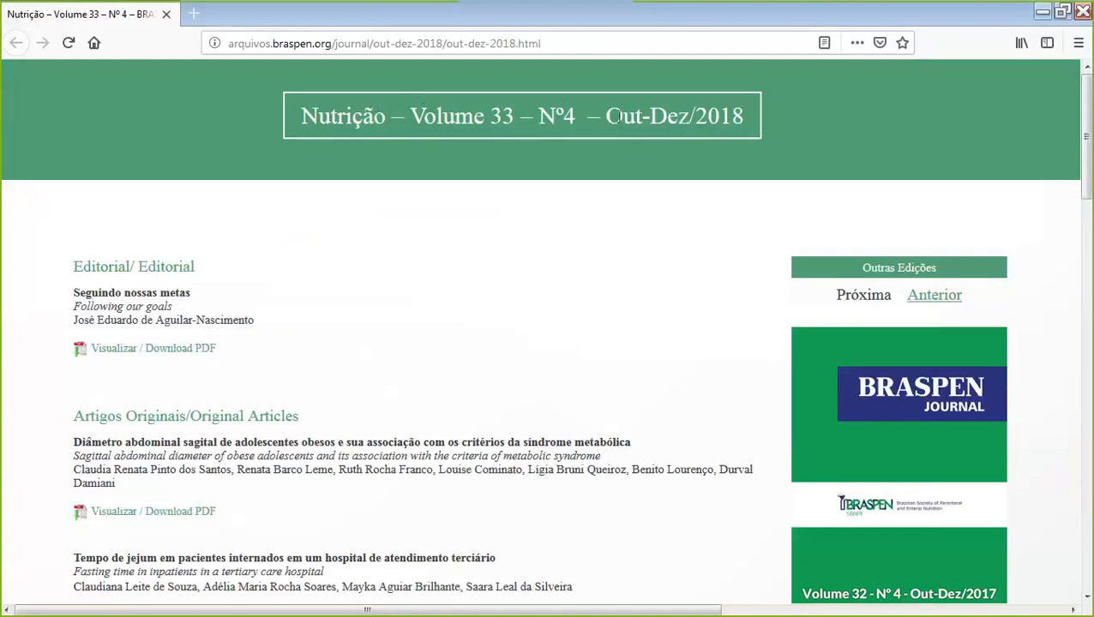
drag(608, 116, 752, 112)
click(649, 118)
drag(608, 116, 742, 114)
key(ctrl+c)
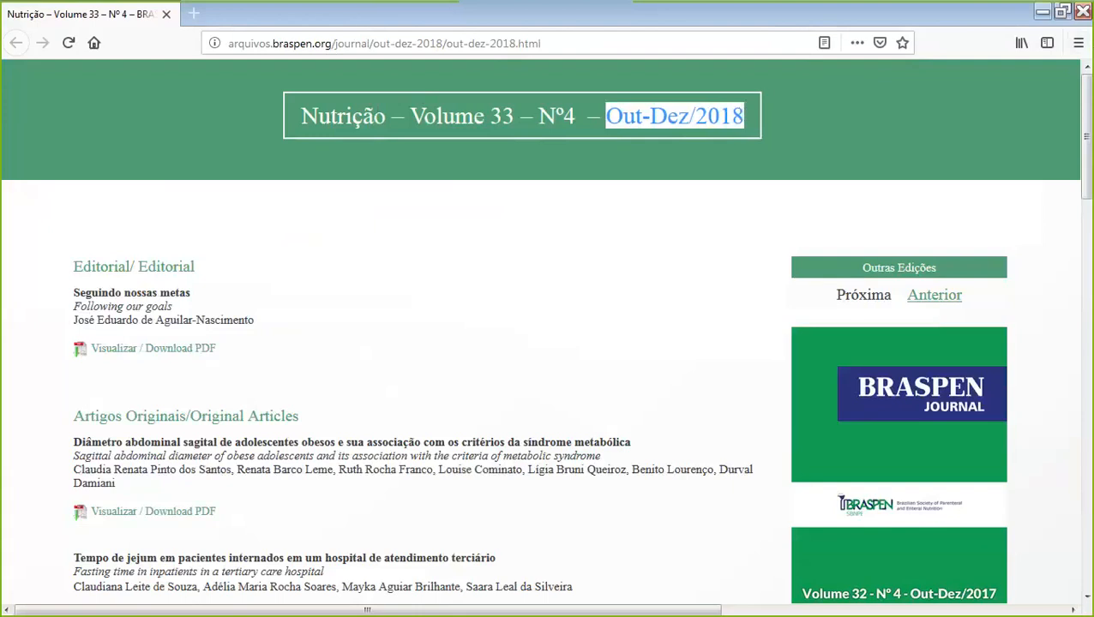
- Return to the FI-ADMIN source form and paste "Out-Dez/2018" as the Data de publicação
key(alt+Tab)
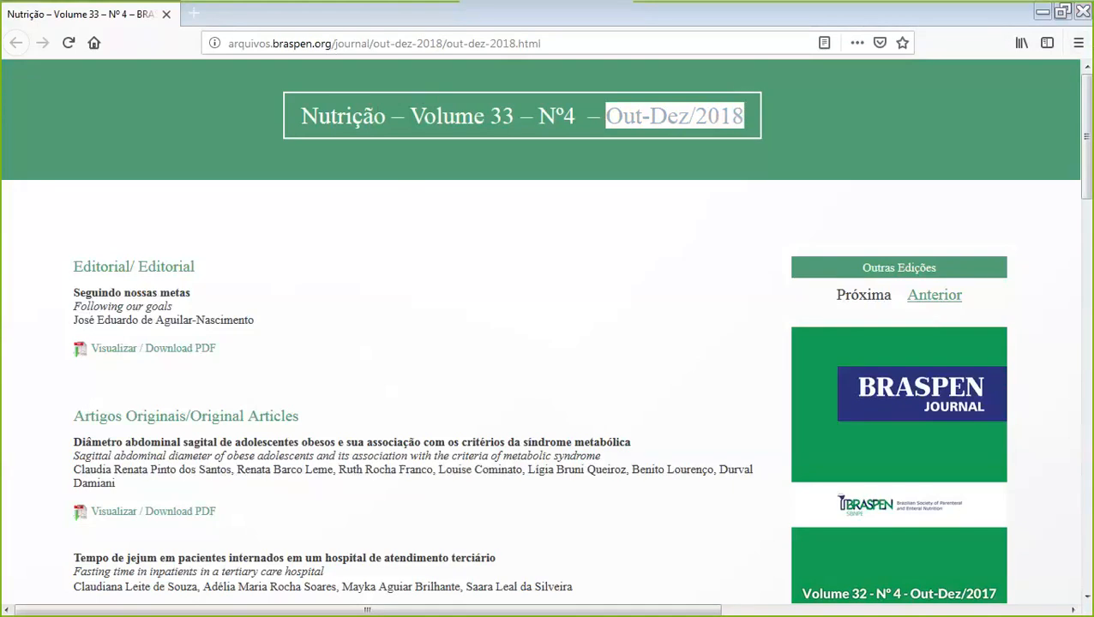
key(alt+Tab)
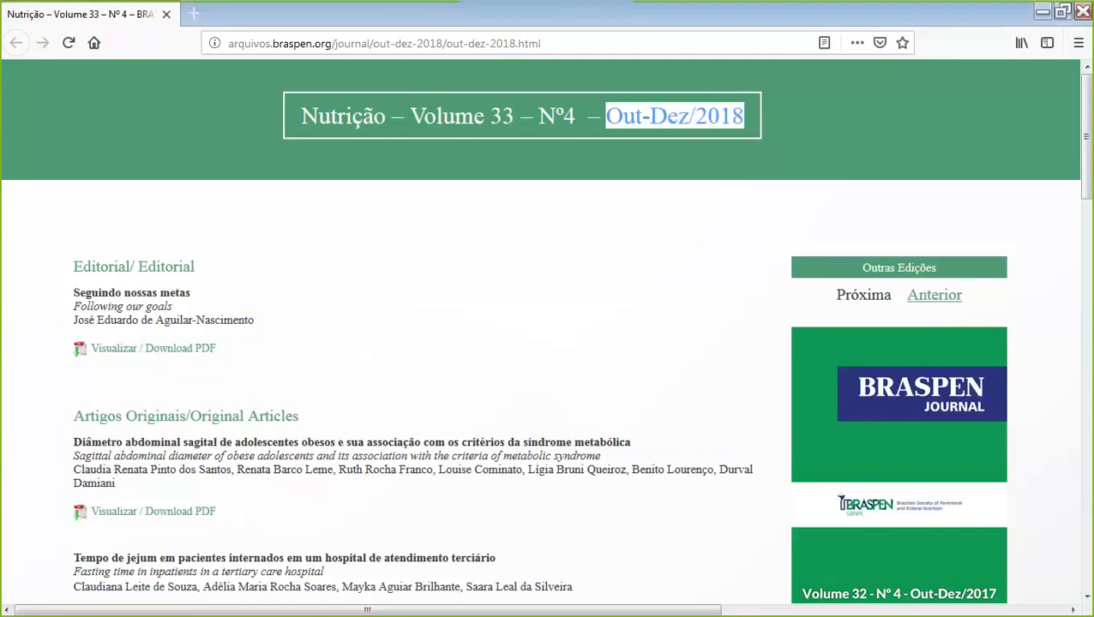
key(alt+Tab)
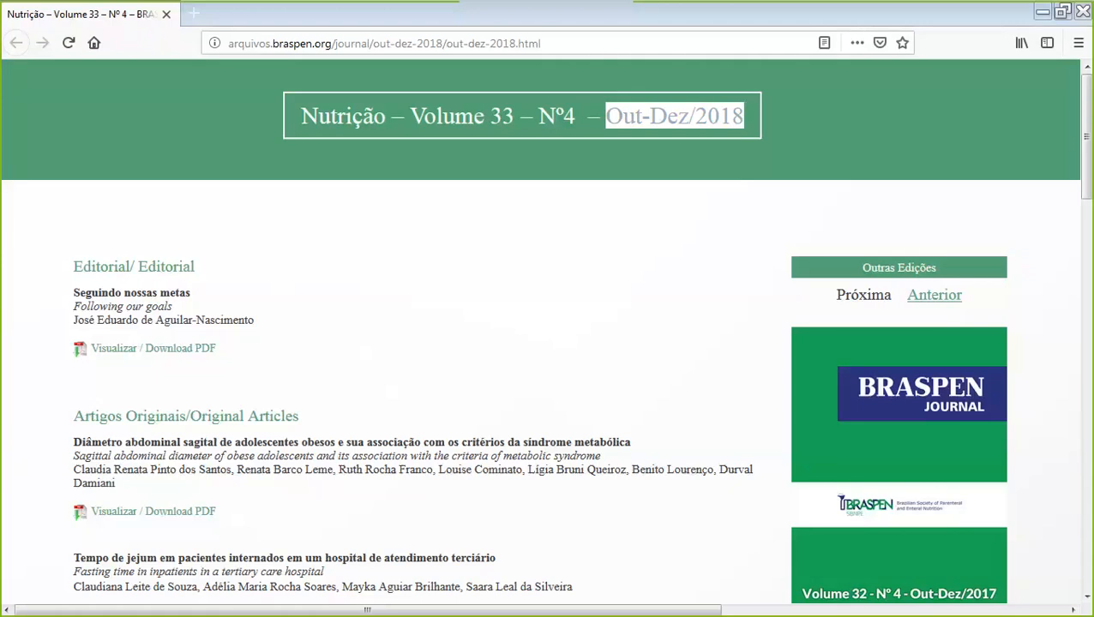
key(alt+Tab)
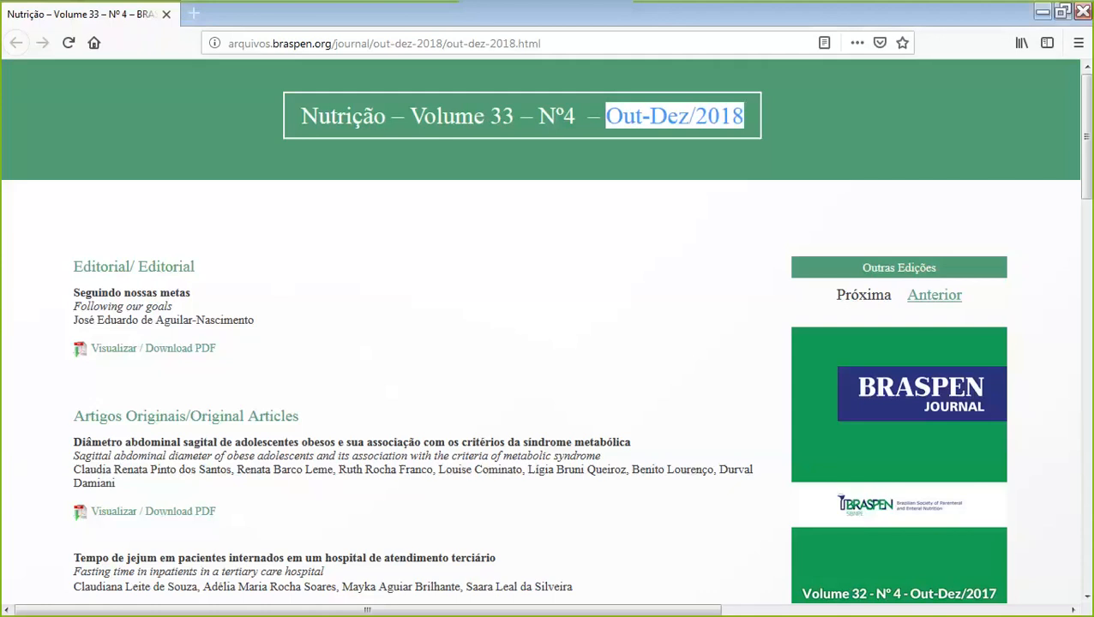
key(alt+Tab)
key(alt+Tab)
key(alt+Tab)
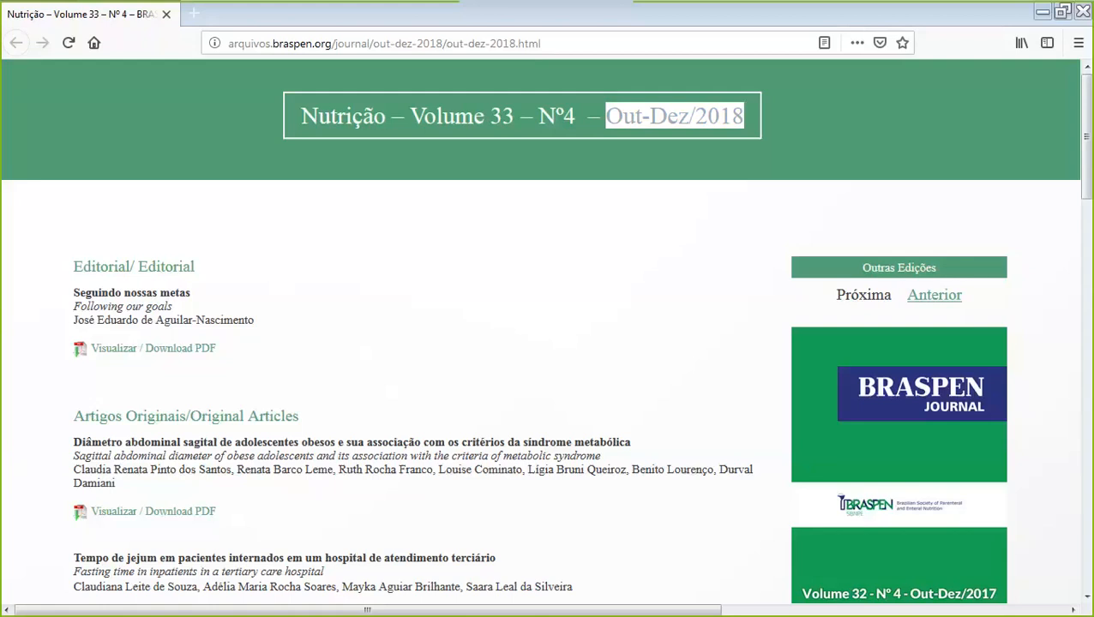
key(alt+Tab)
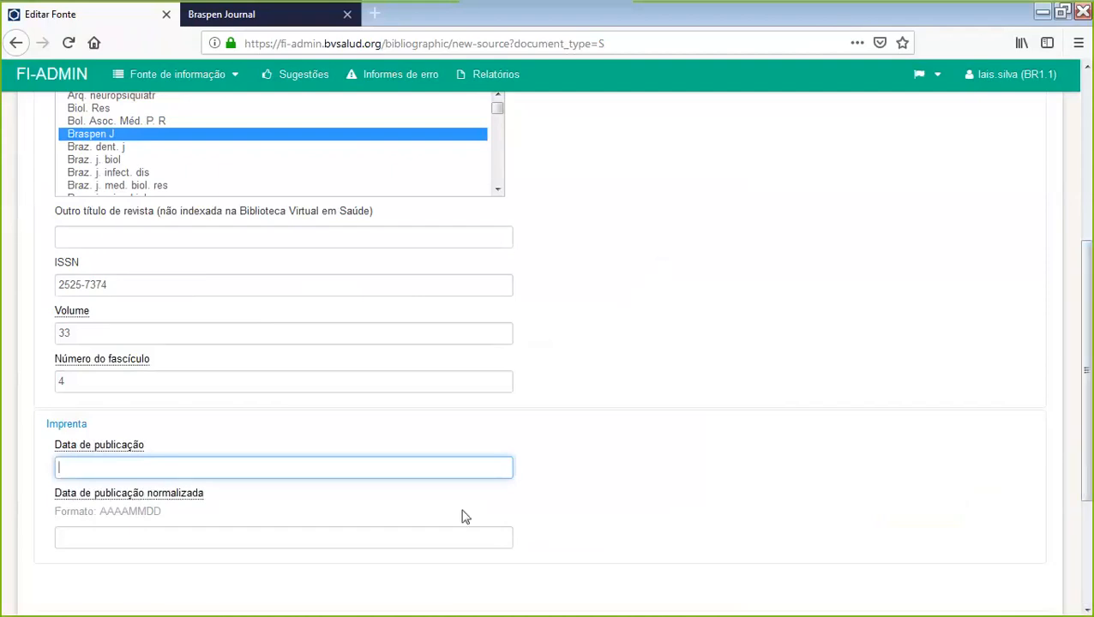
click(229, 466)
key(ctrl+v)
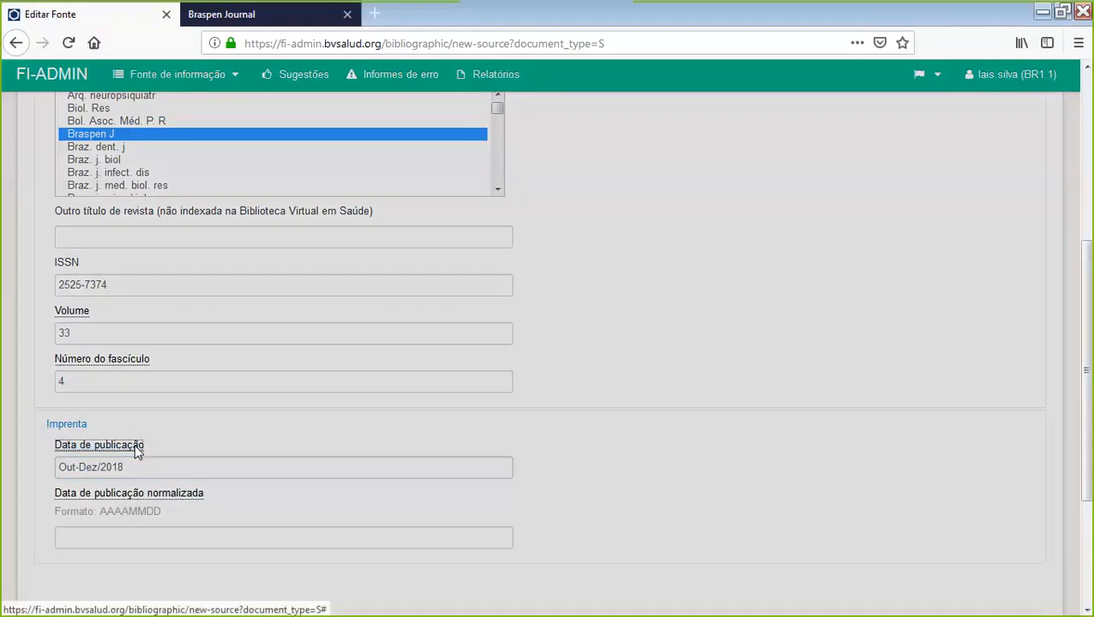
- Review the Data de publicação help for month abbreviations, date rules and examples, and close it
click(135, 447)
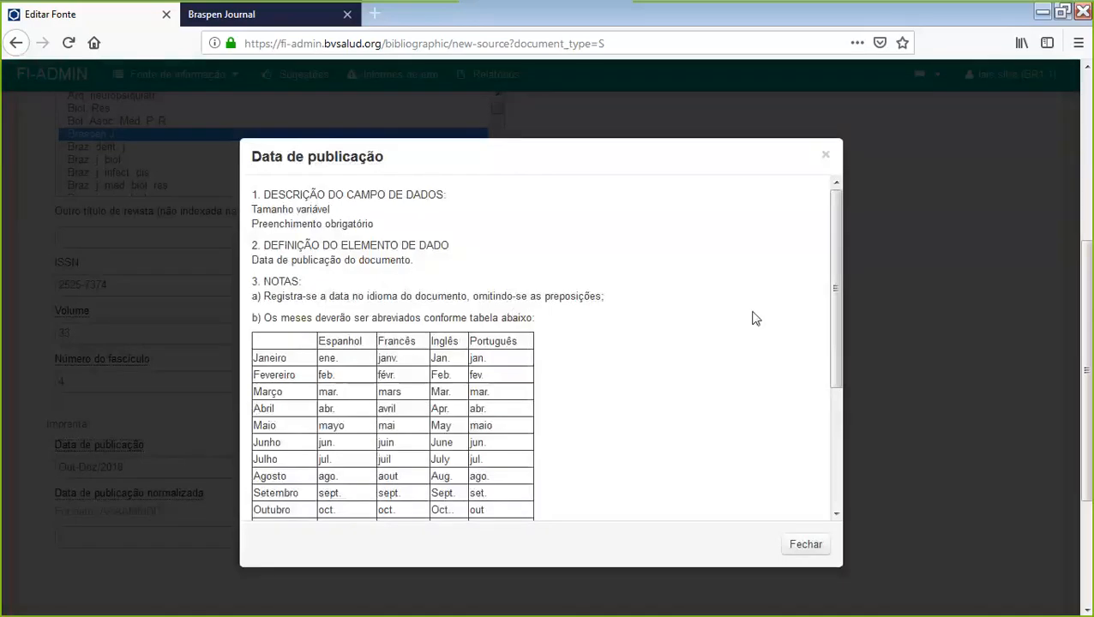
drag(841, 302, 844, 447)
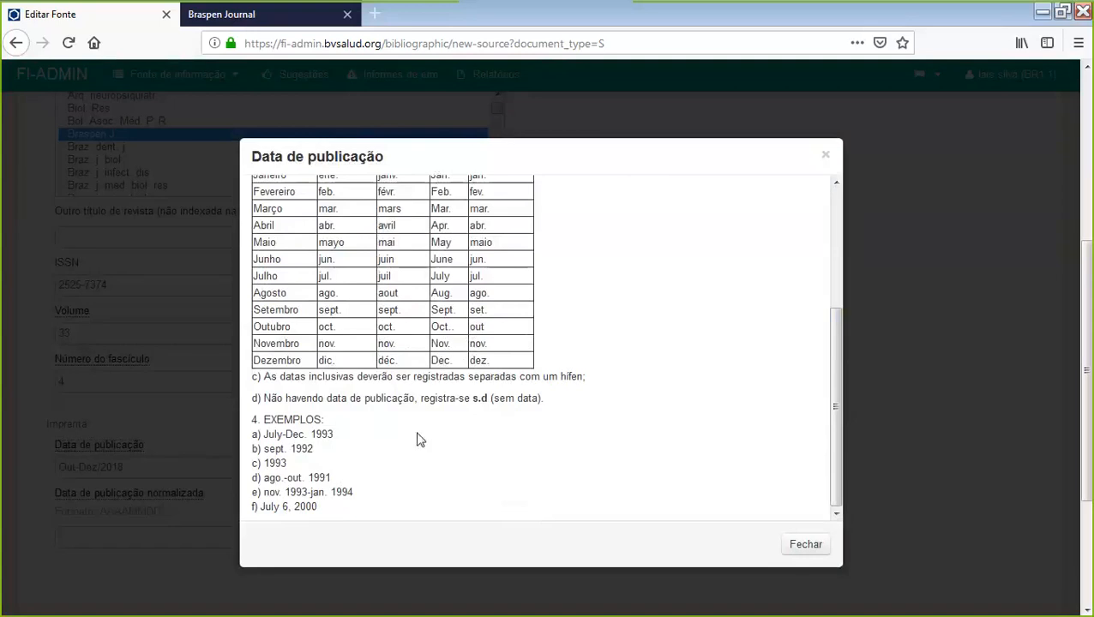
click(795, 550)
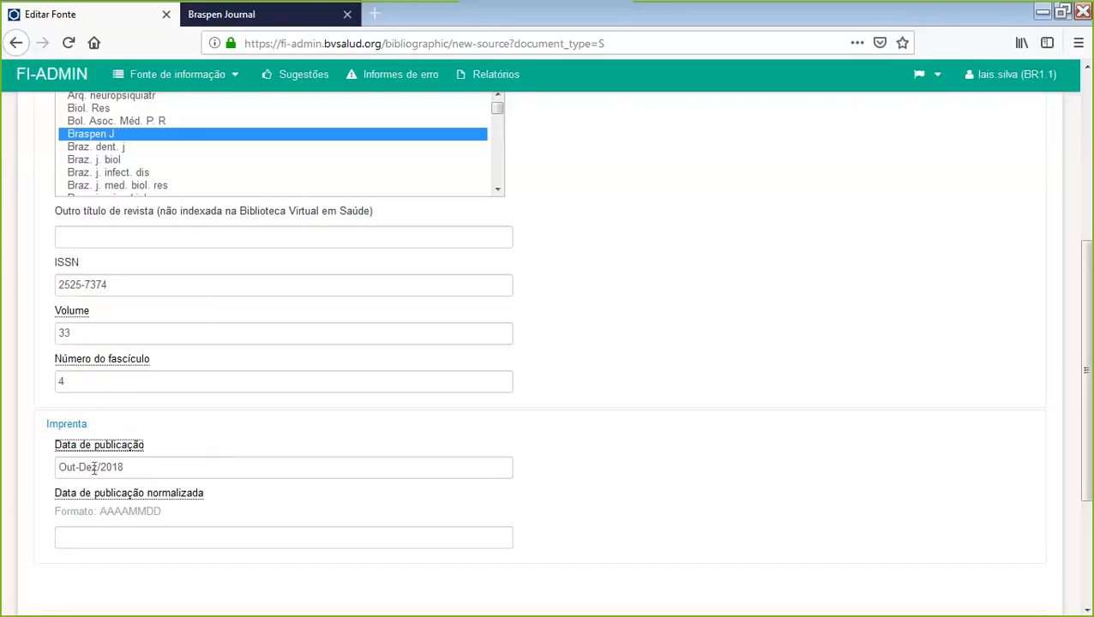
- Rewrite the Data de publicação in the standard abbreviated form as "out.-dez. 2018"
click(93, 468)
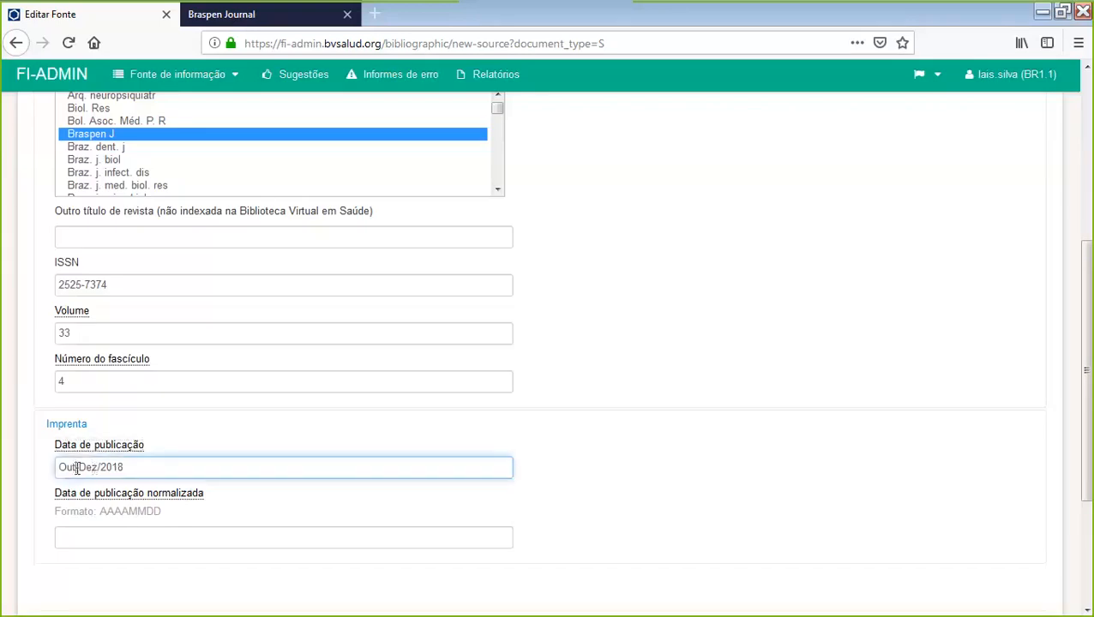
text(.-)
click(64, 464)
key(BackSpace)
text(out.-)
click(81, 467)
key(BackSpace)
text(dez. /)
click(99, 467)
key(BackSpace)
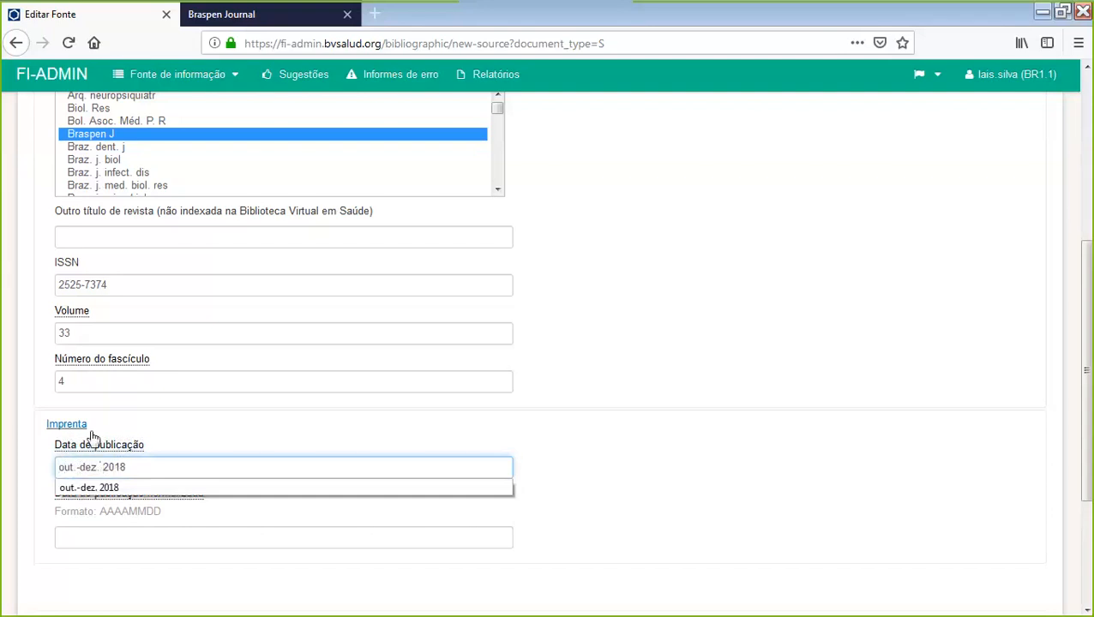
click(183, 467)
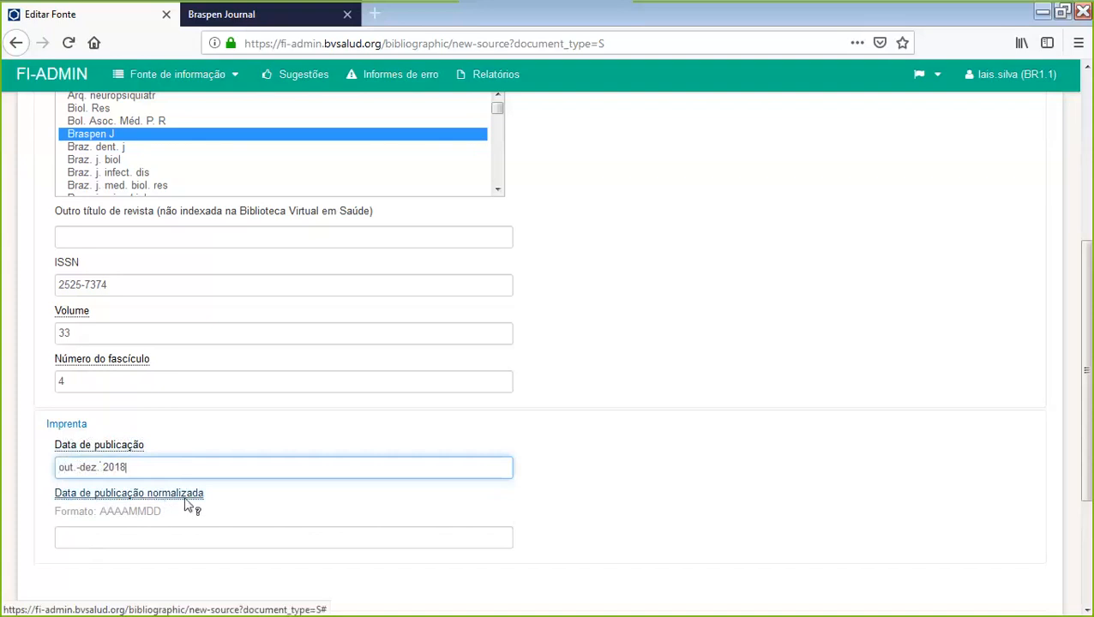
- Set the Data de publicação normalizada to 20181200 and save the source as a draft
click(83, 536)
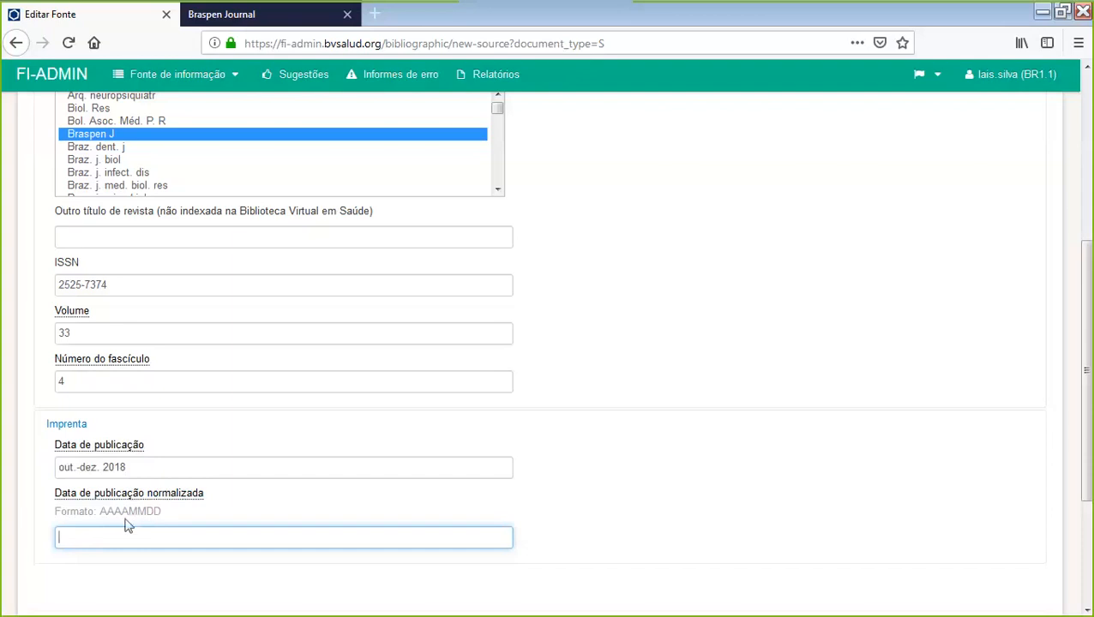
click(73, 534)
text(2018)
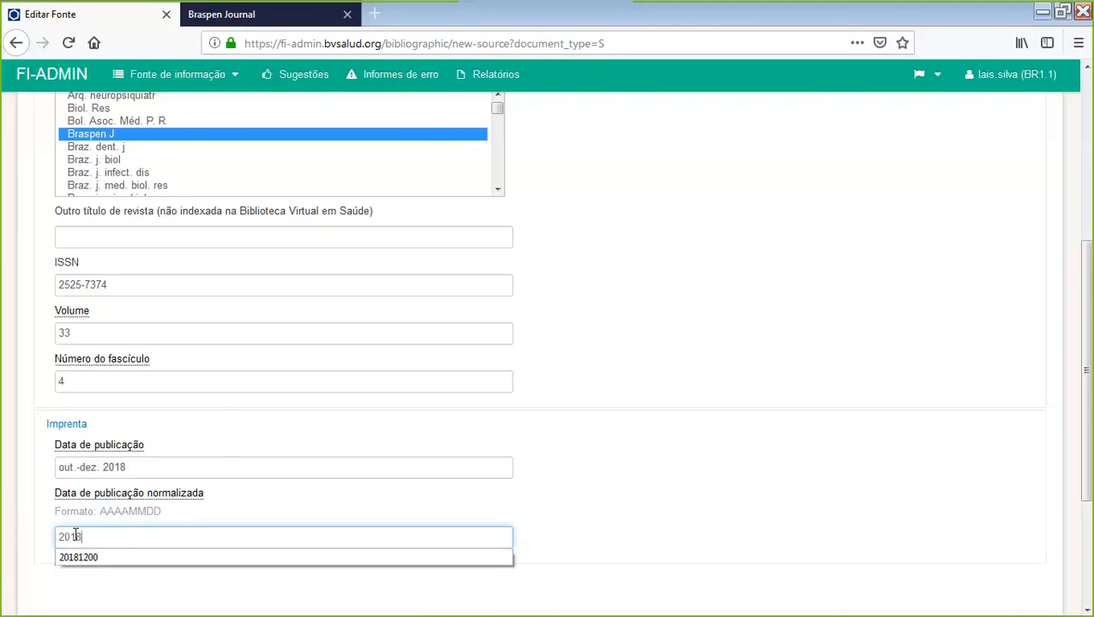
text(1200)
click(635, 490)
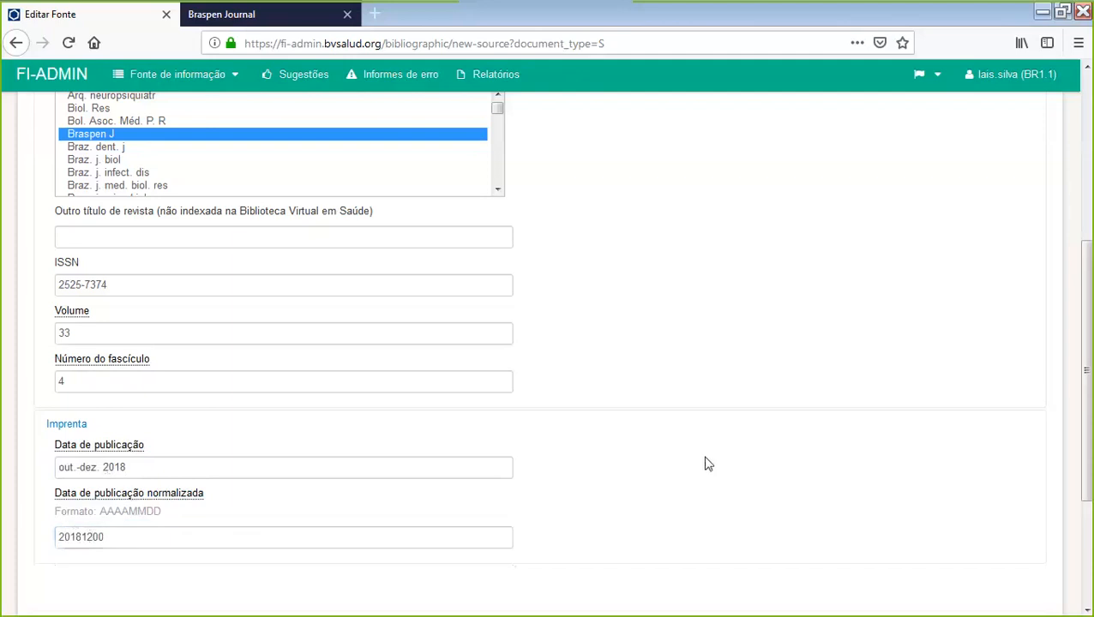
scroll(677, 377, down, 3)
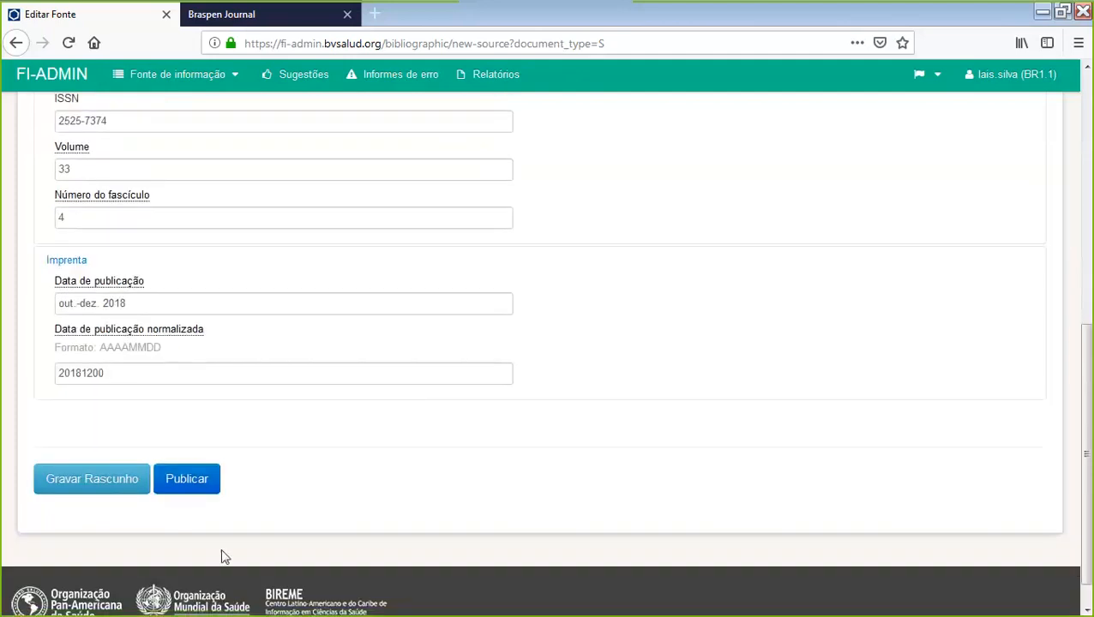
click(78, 487)
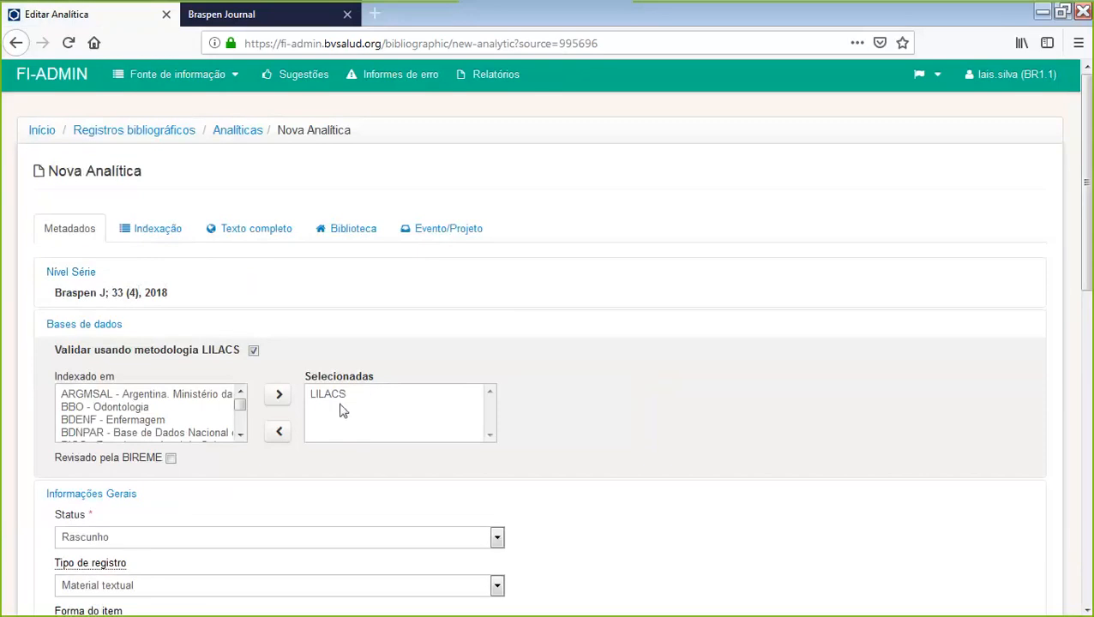
- Add BDENF - Enfermagem and BBO - Odontologia to the selected databases of the new analytic record
click(143, 421)
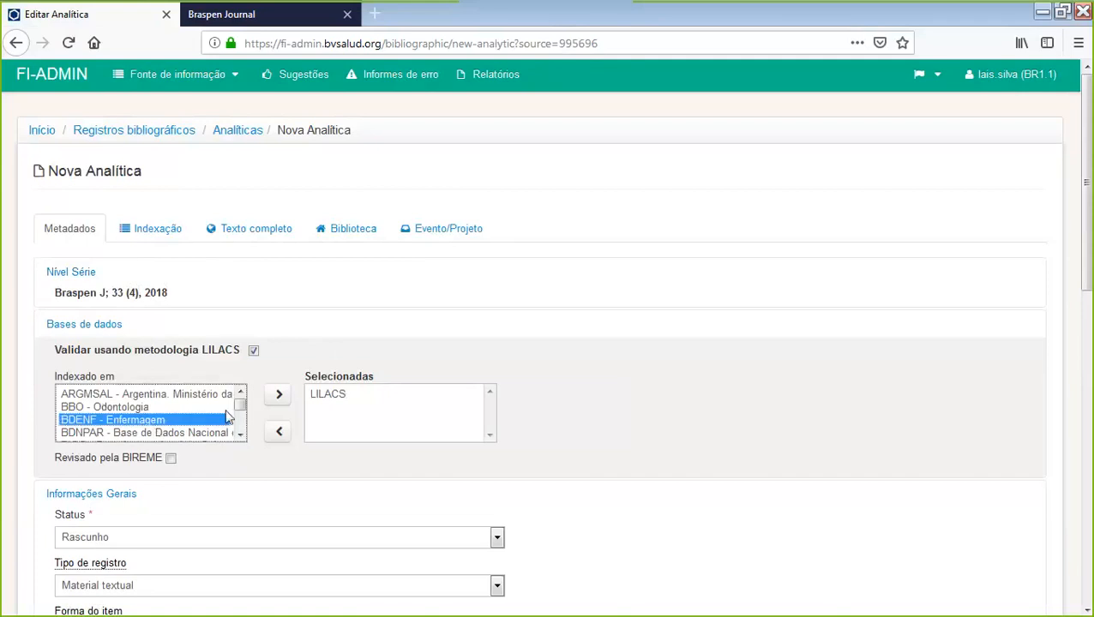
click(277, 396)
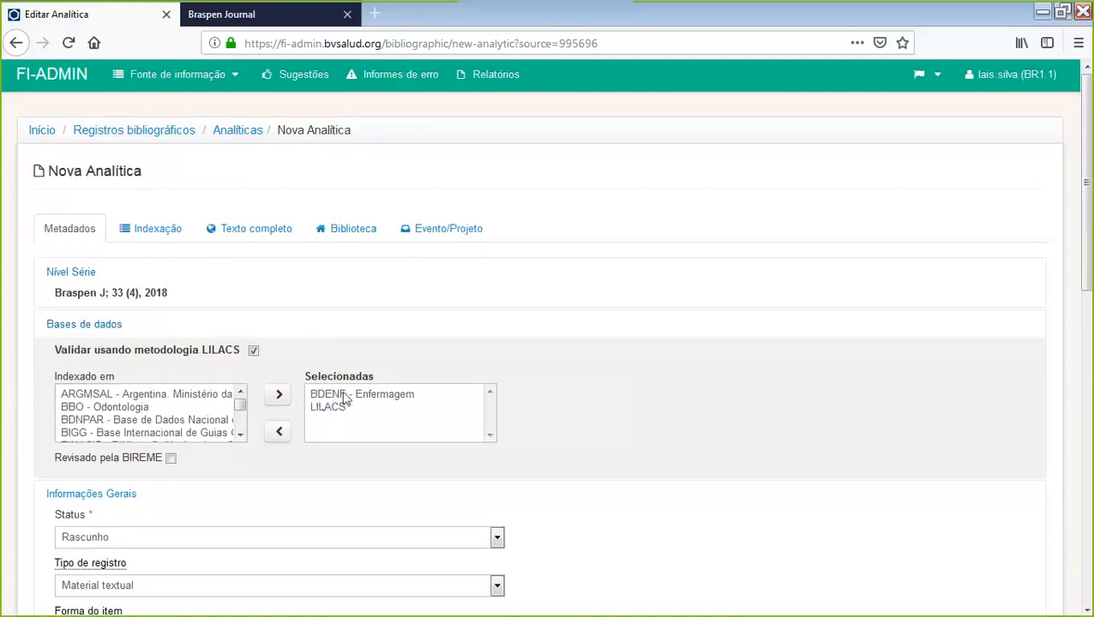
click(120, 407)
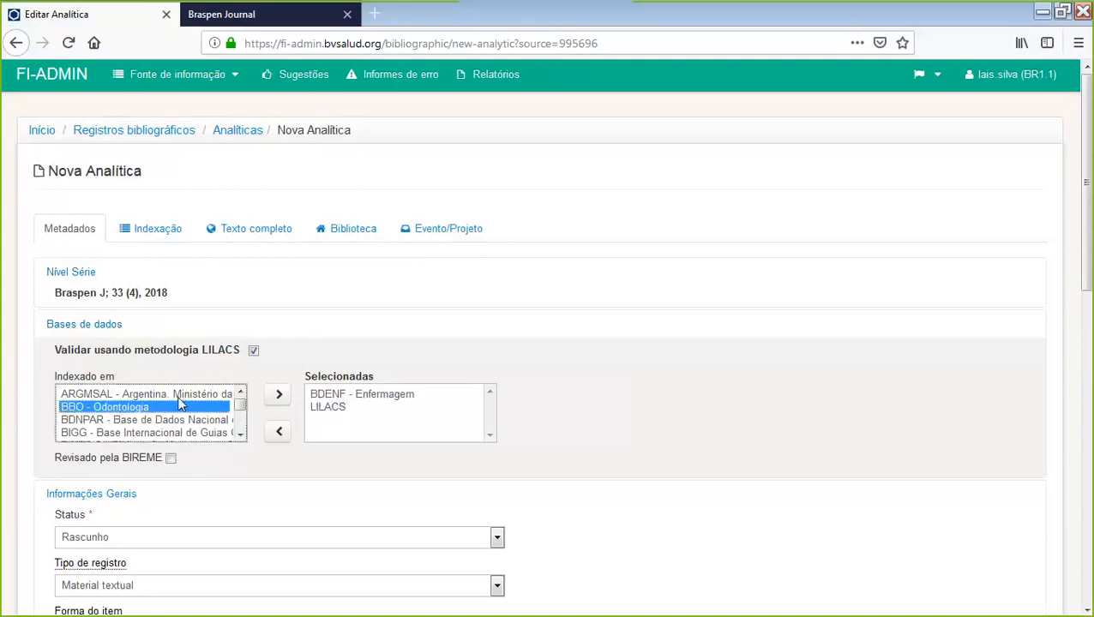
click(278, 395)
- Remove BBO - Odontologia and BDENF - Enfermagem from the selected databases
click(334, 396)
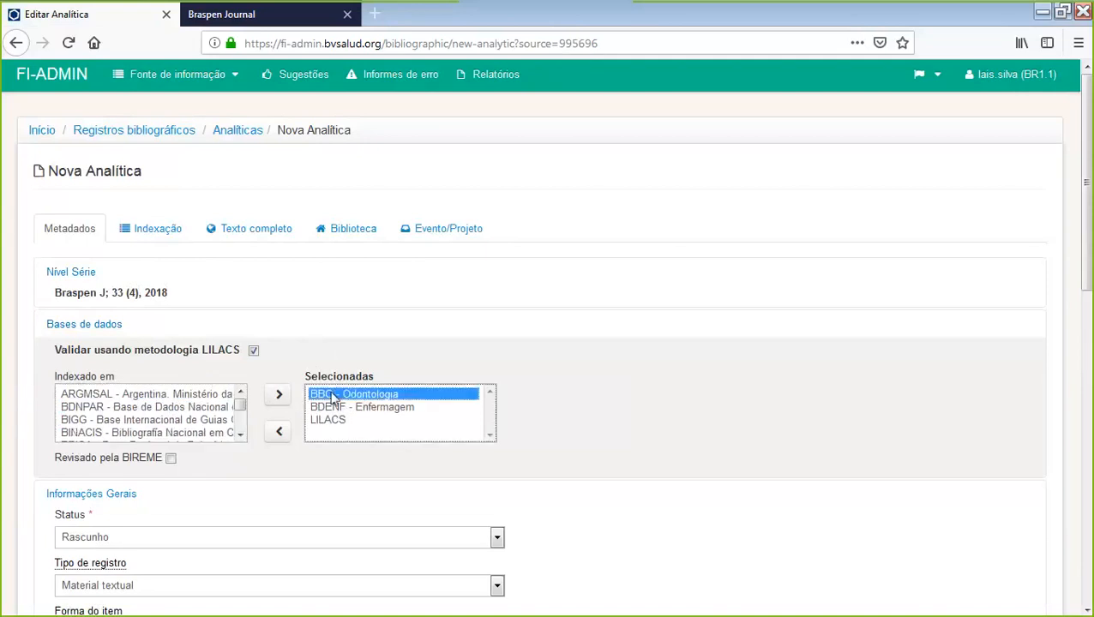
click(277, 434)
click(331, 395)
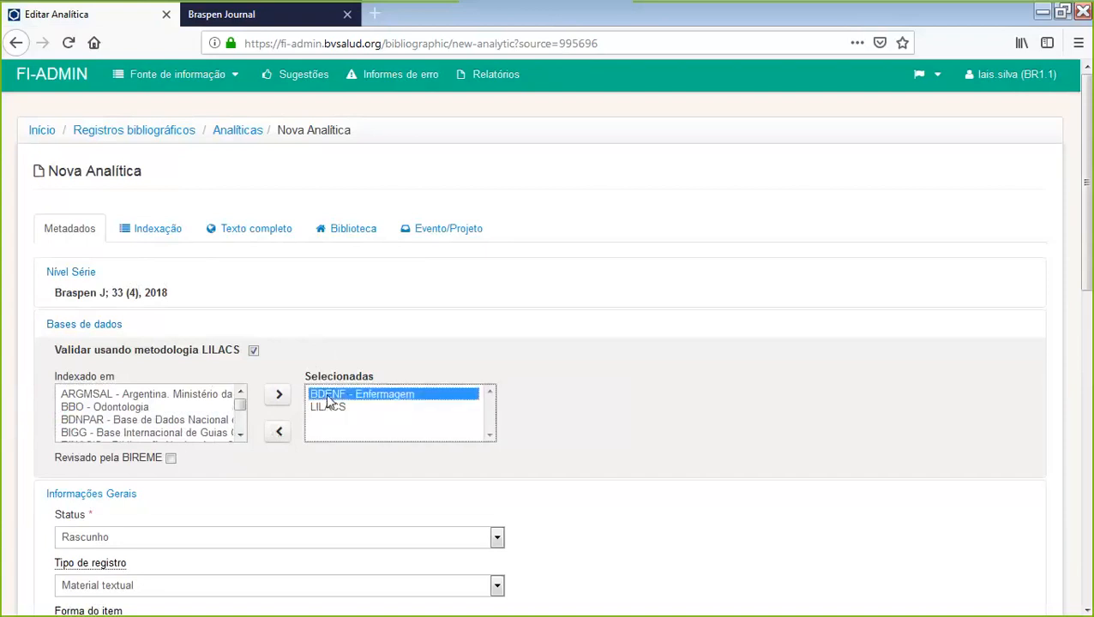
click(280, 433)
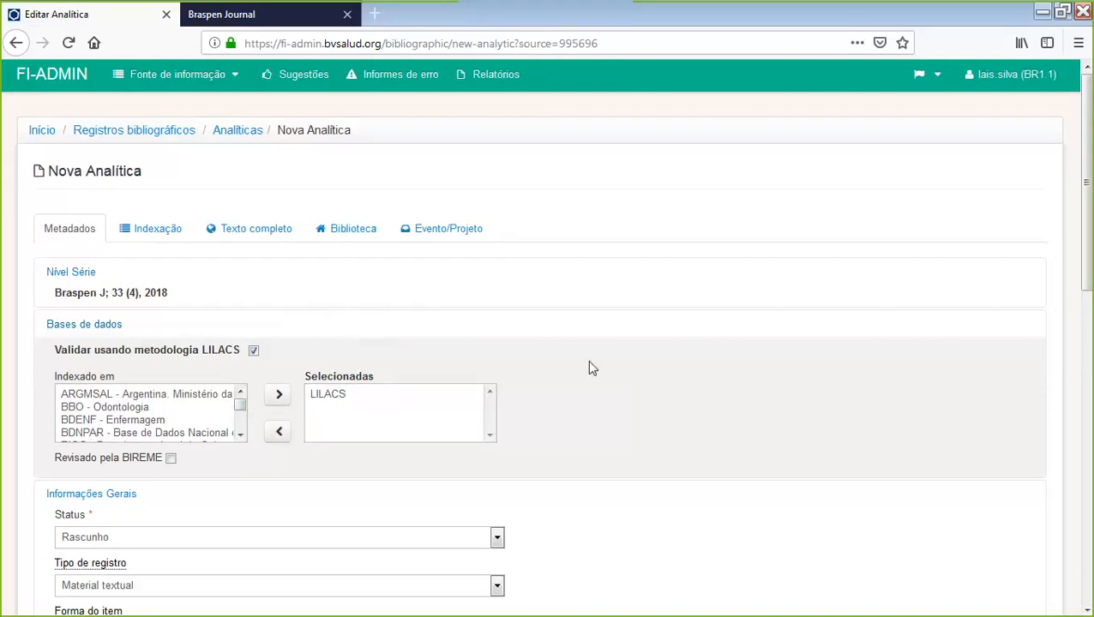
- Set the Forma do item in Informações Gerais to Eletrônico
scroll(598, 333, down, 5)
scroll(602, 333, down, 2)
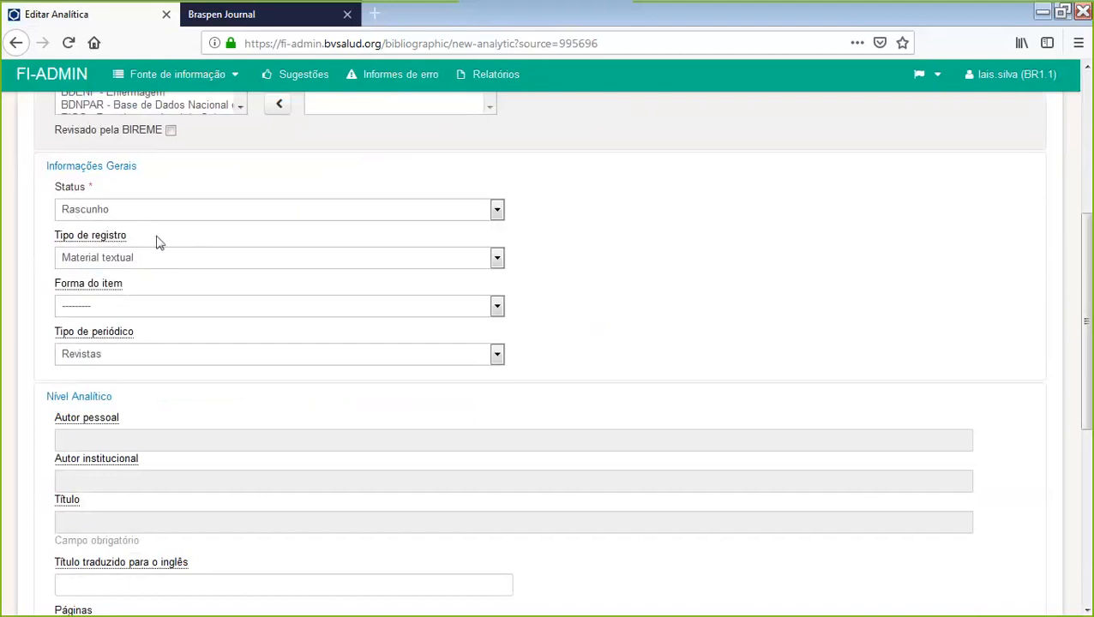
click(497, 308)
click(160, 451)
- Open the field assistant for Autor pessoal in the Nível Analítico section
scroll(552, 240, down, 3)
scroll(94, 221, up, 1)
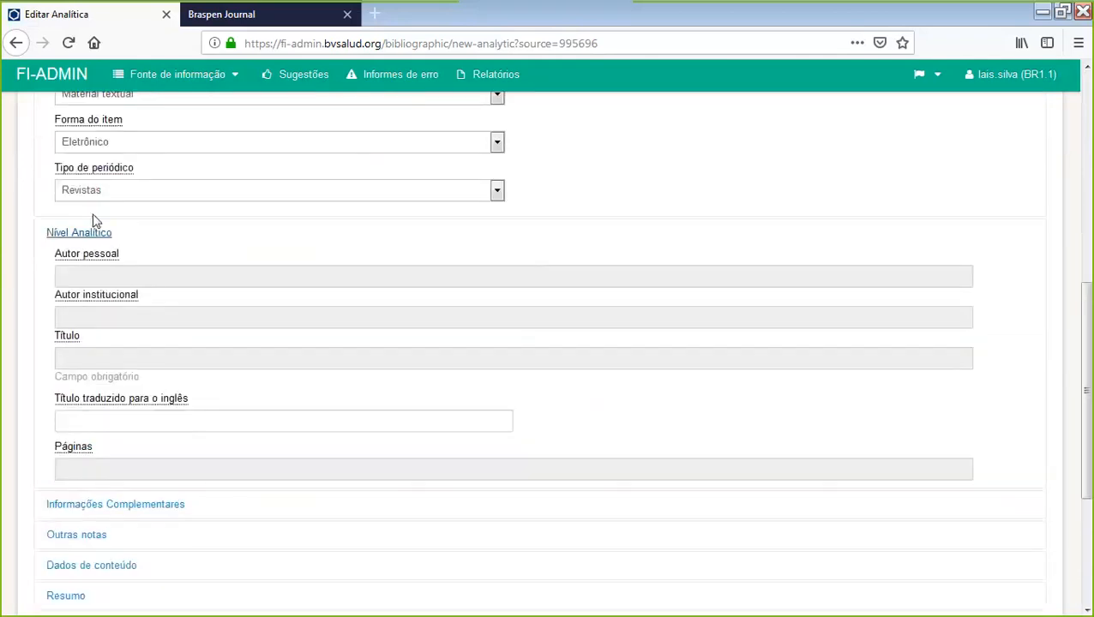
click(104, 277)
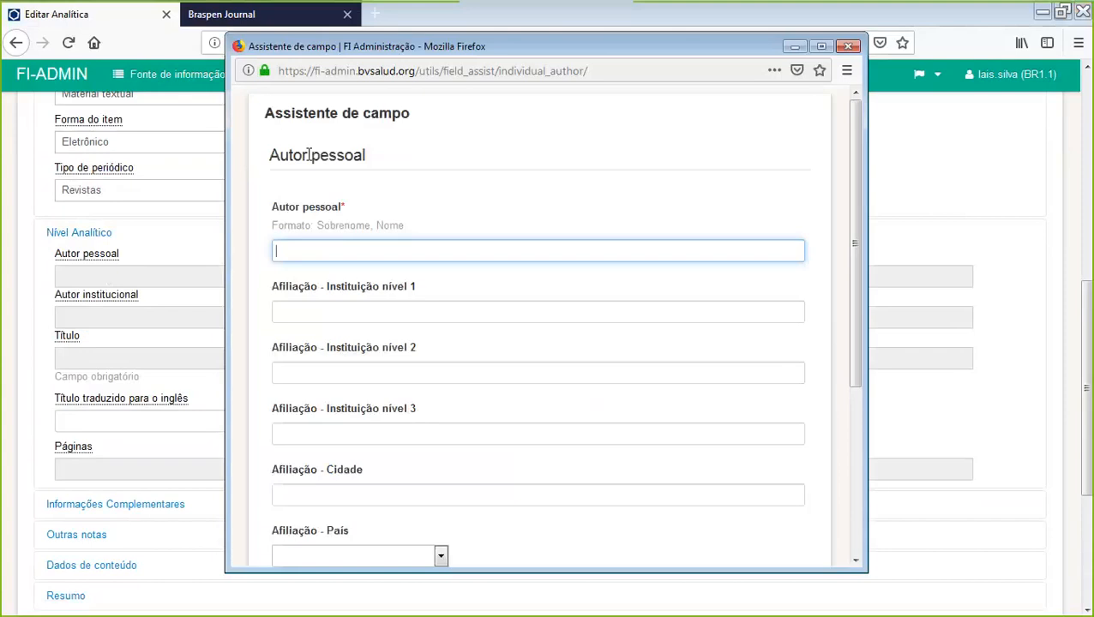
click(337, 251)
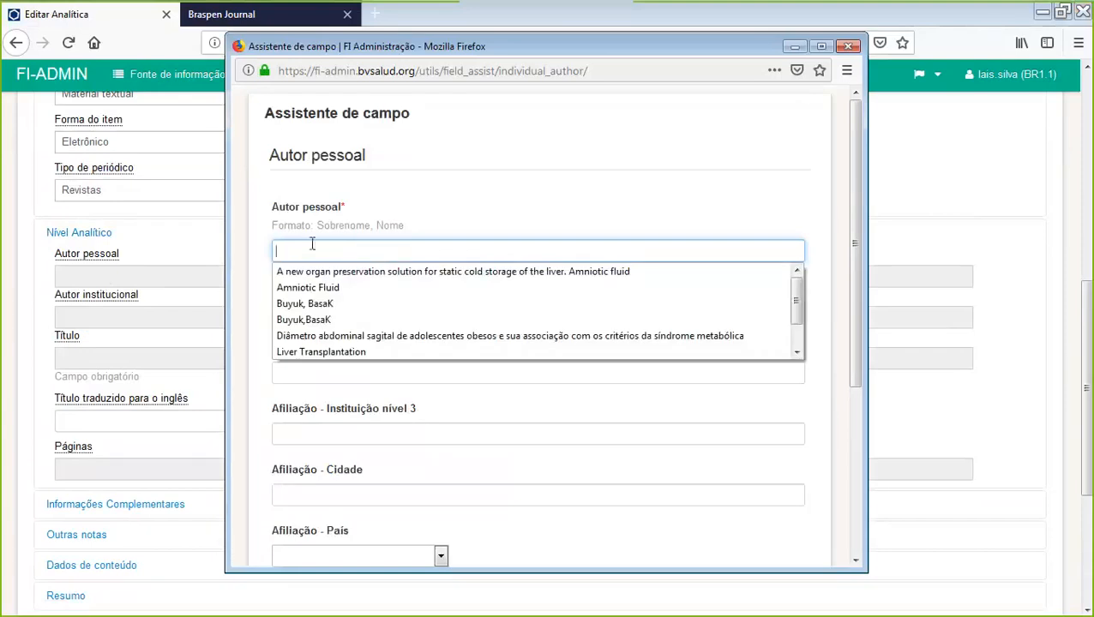
click(469, 196)
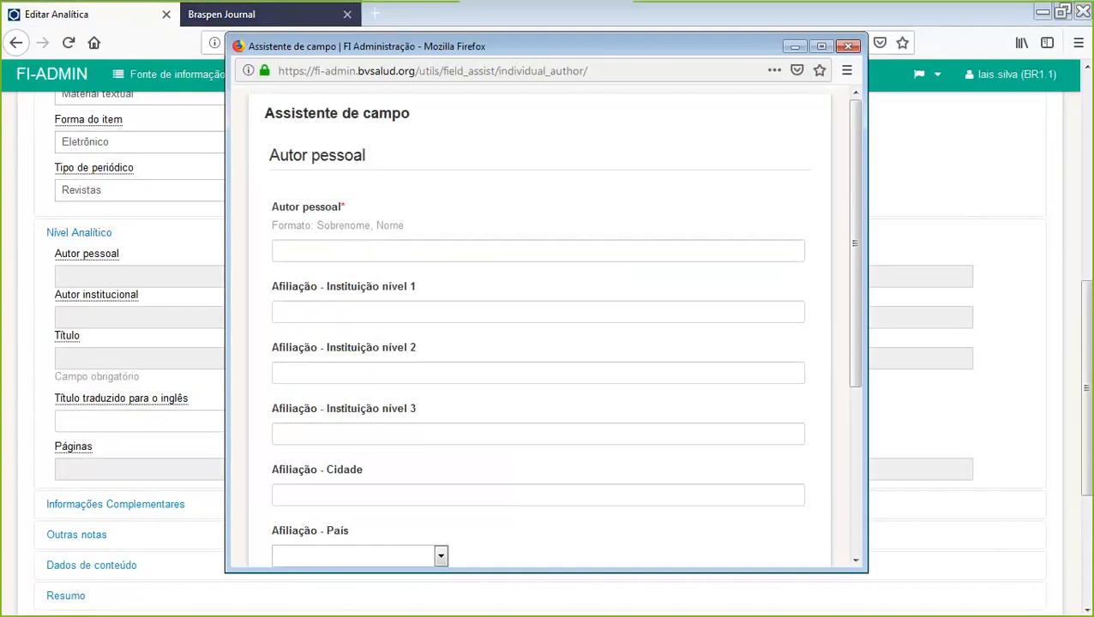
- Switch to the Braspen issue page for Out-Dez/2018 and open the PDF of the first original article, on sagittal abdominal diameter
click(286, 20)
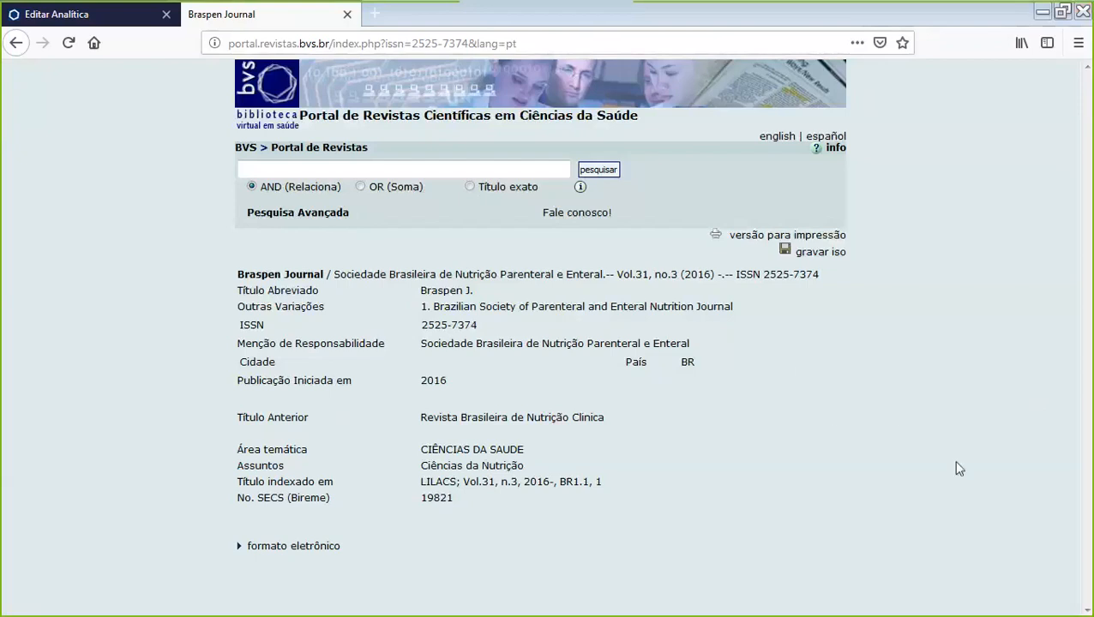
key(alt+Tab)
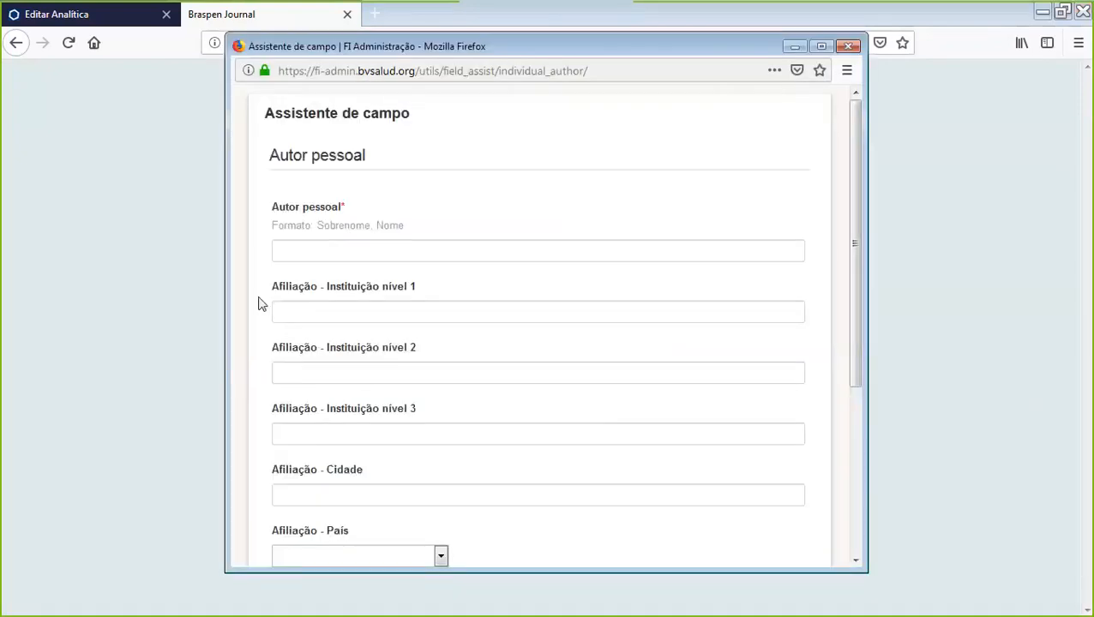
key(alt+Tab)
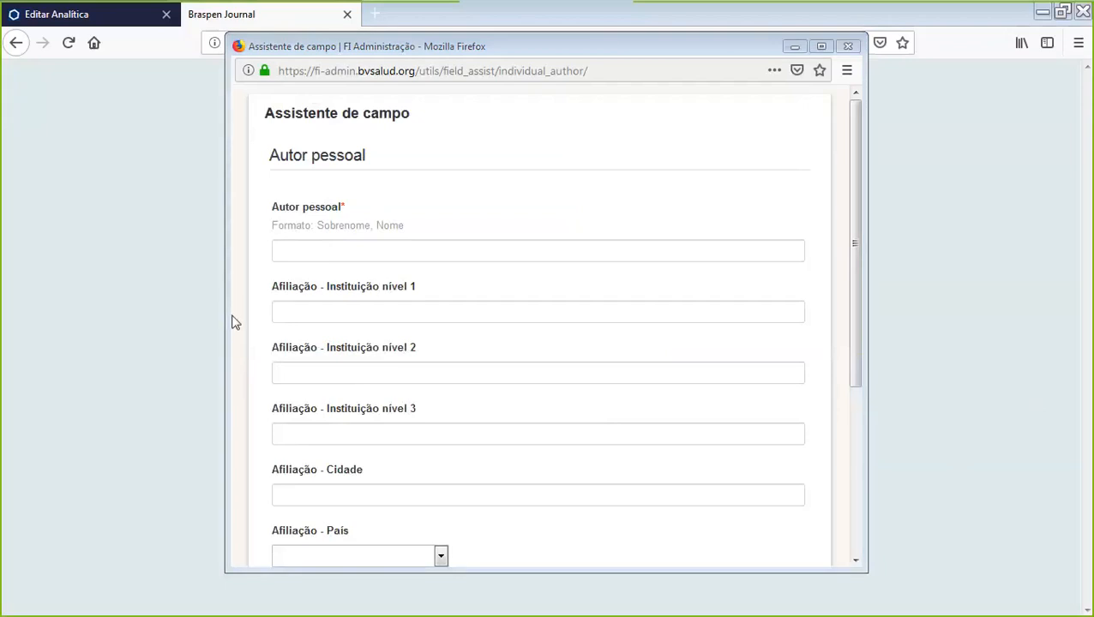
key(alt+Tab)
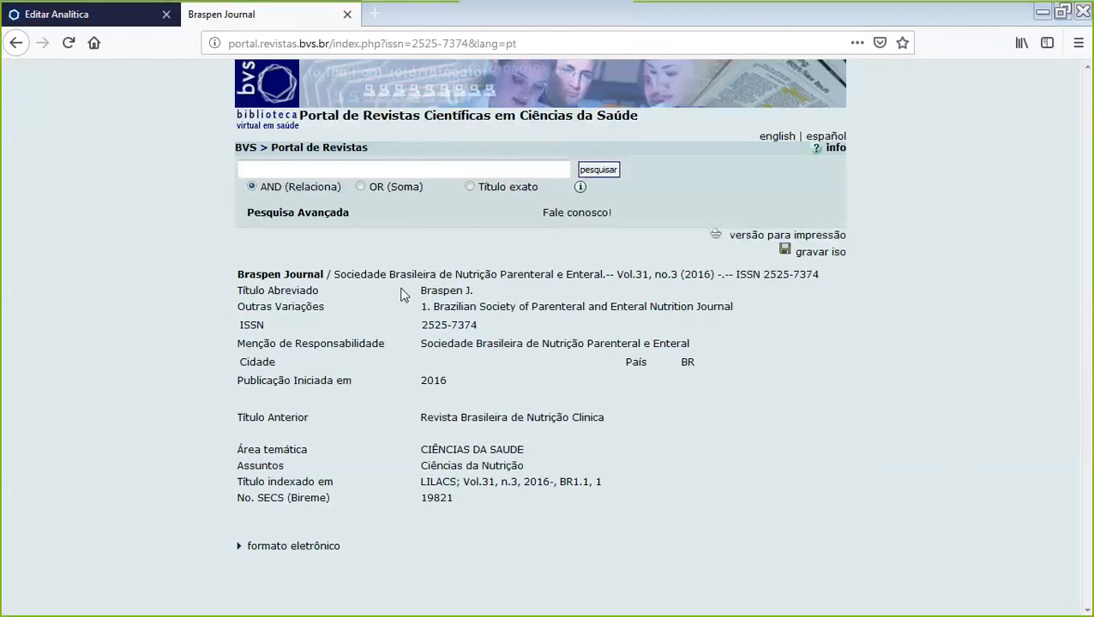
key(alt+Tab)
click(425, 275)
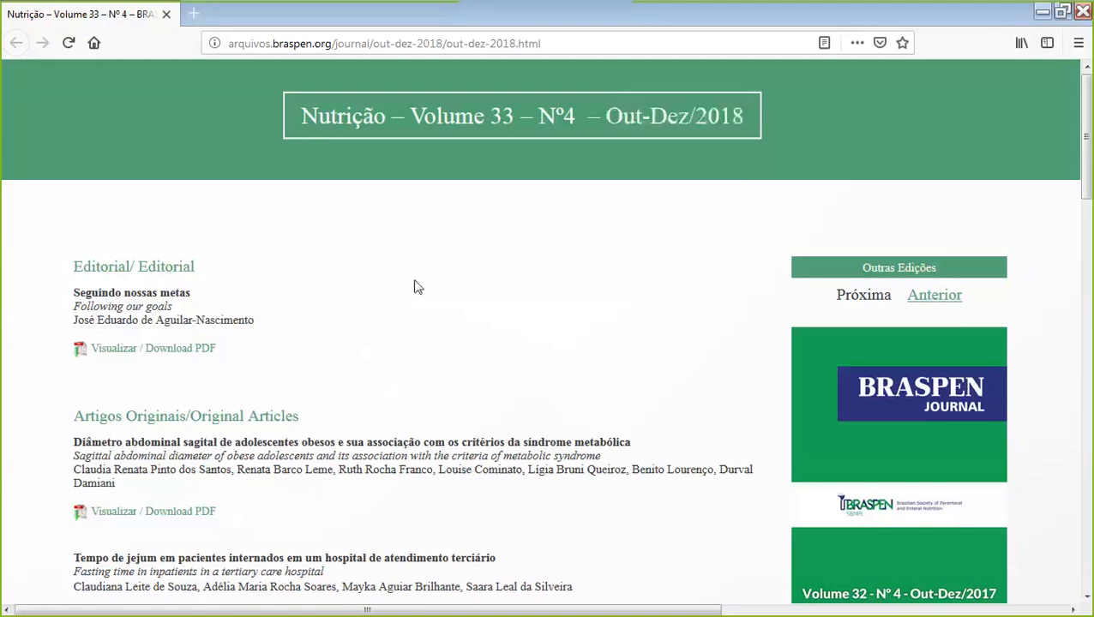
scroll(457, 334, down, 2)
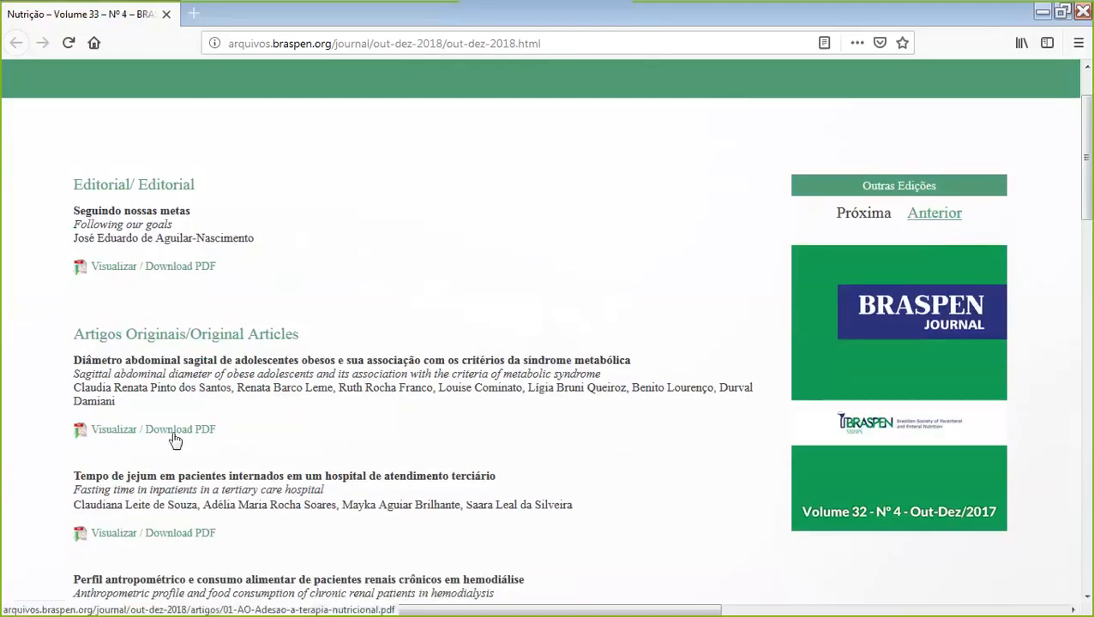
click(118, 438)
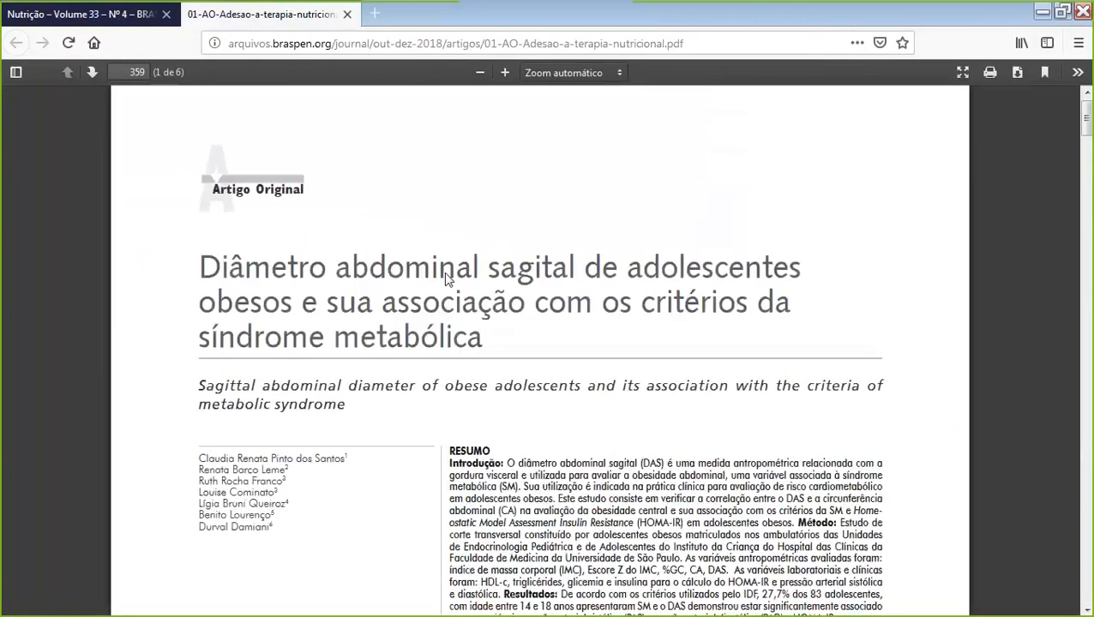
- Copy the first author's full name from the article PDF and paste it into the empty Notepad document
scroll(176, 230, down, 5)
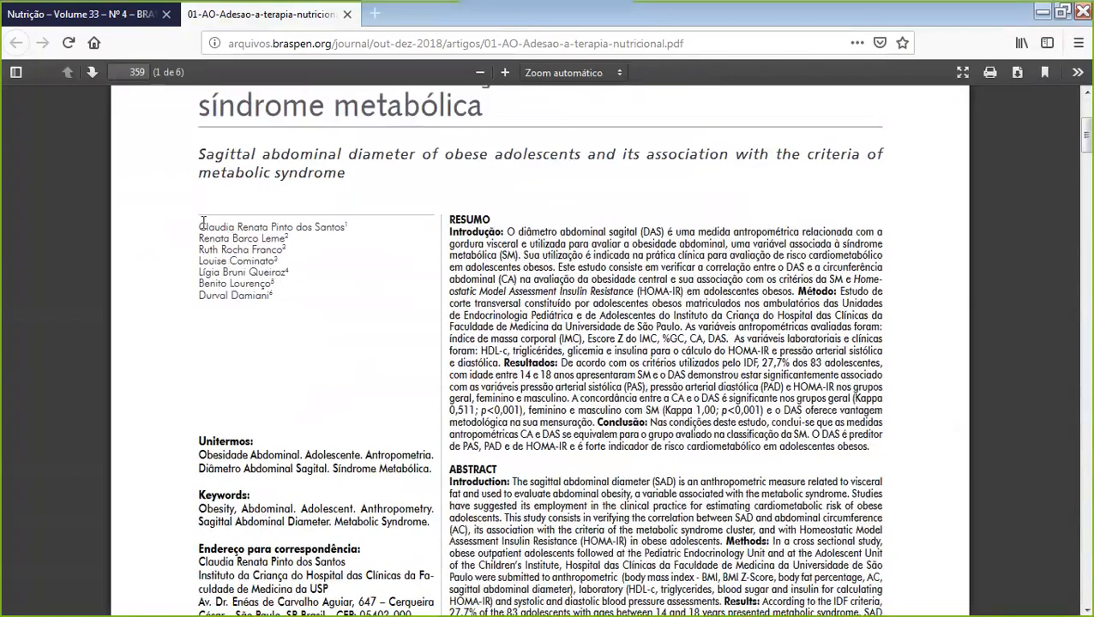
drag(198, 226, 346, 227)
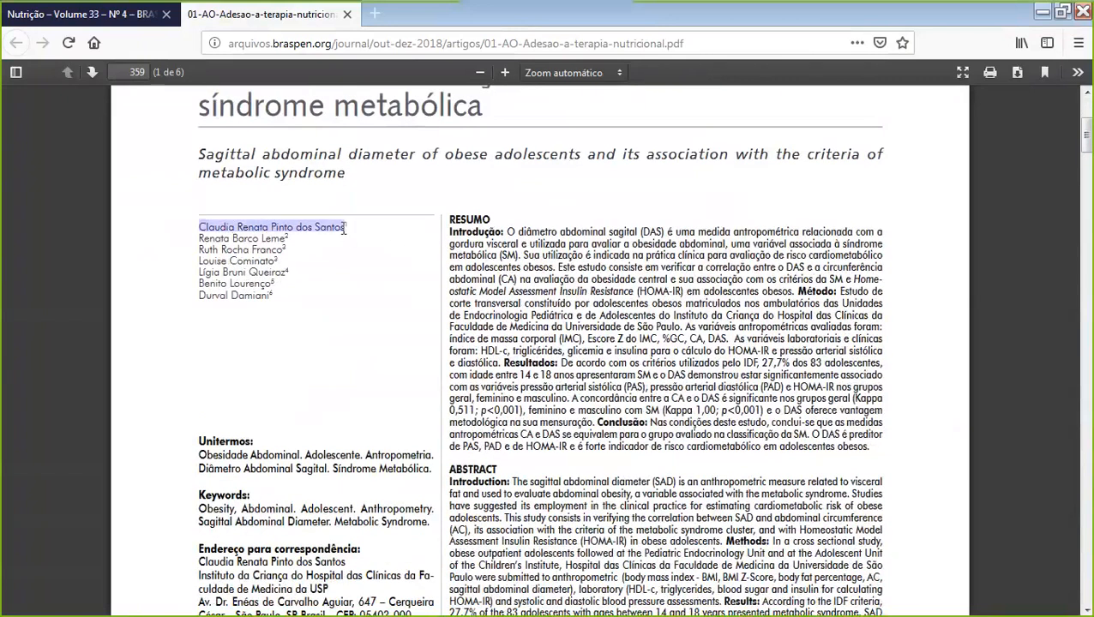
right_click(342, 228)
click(378, 246)
key(alt+Tab)
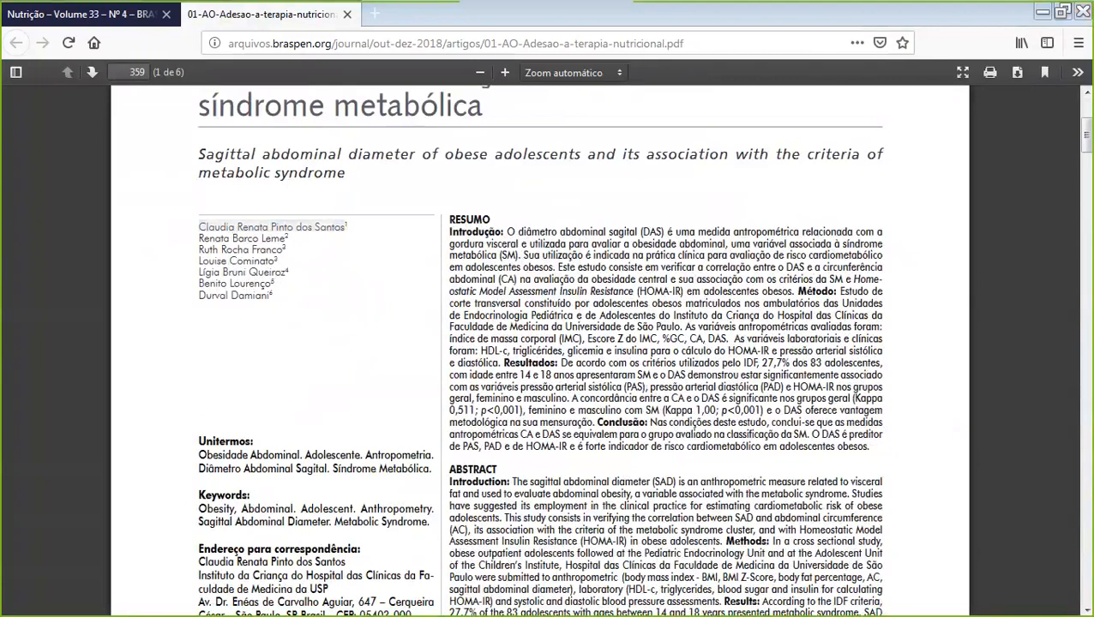
key(alt+Tab)
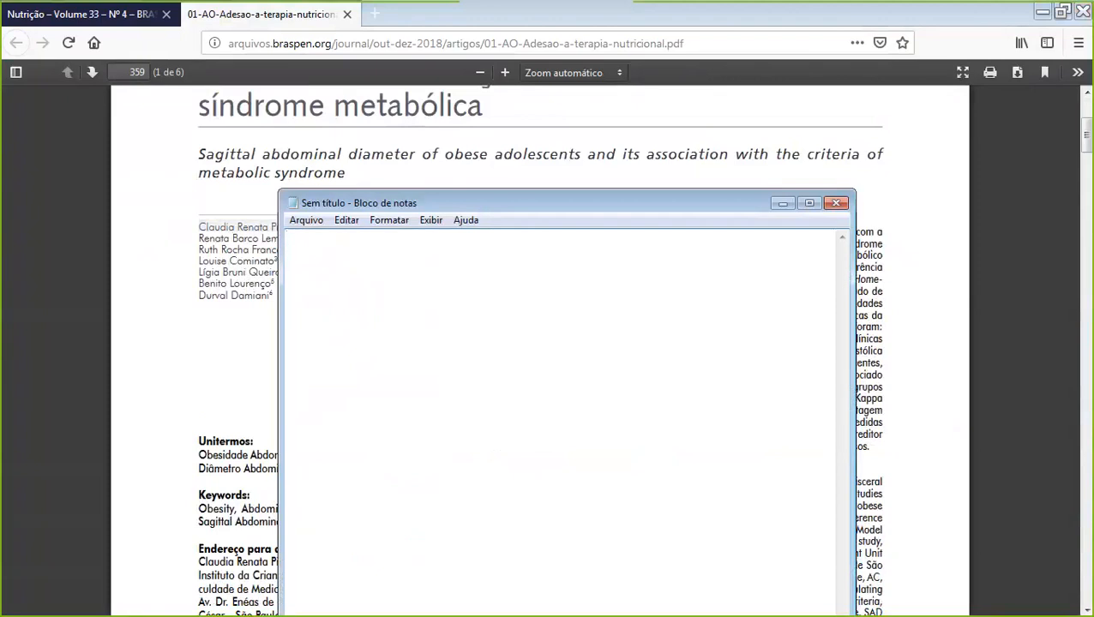
right_click(314, 305)
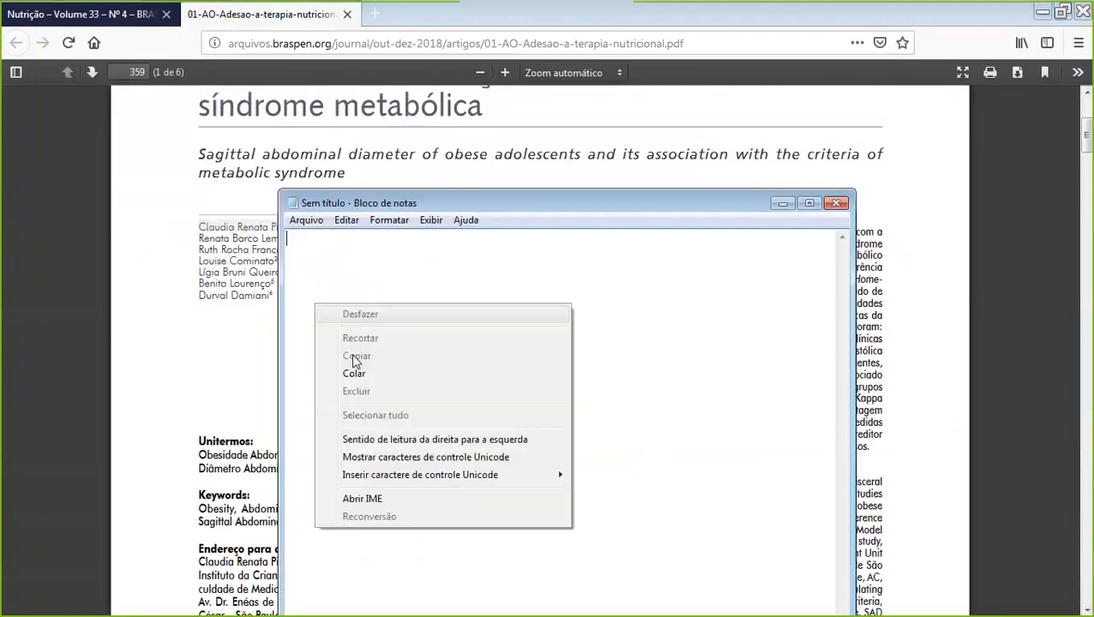
click(358, 375)
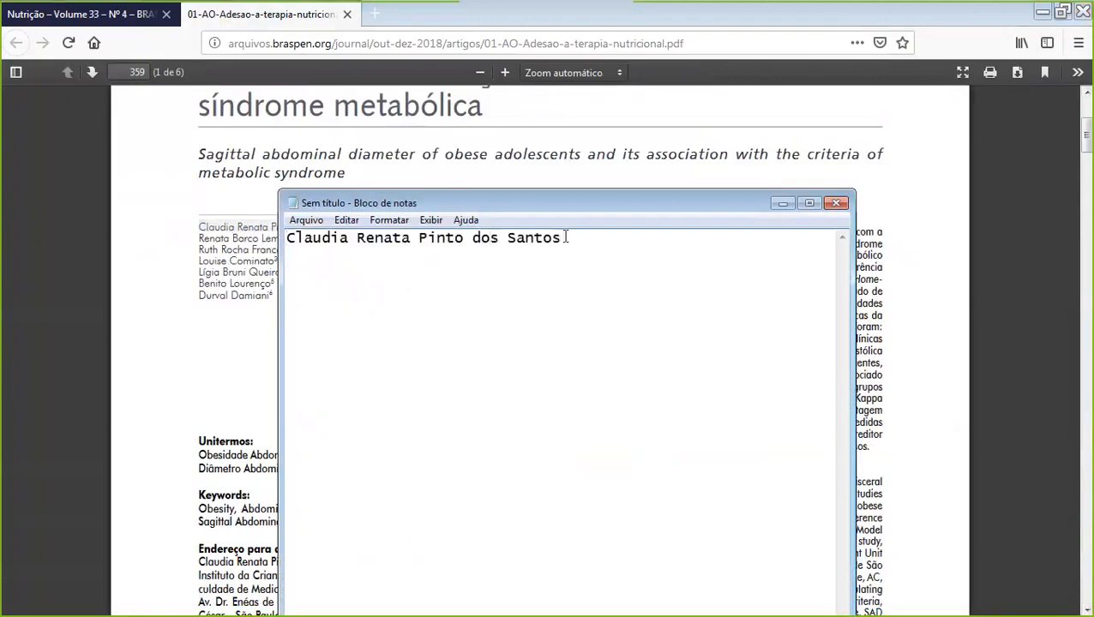
- Copy the author's last surname in Notepad and paste it below the full name
drag(565, 238, 509, 239)
right_click(509, 238)
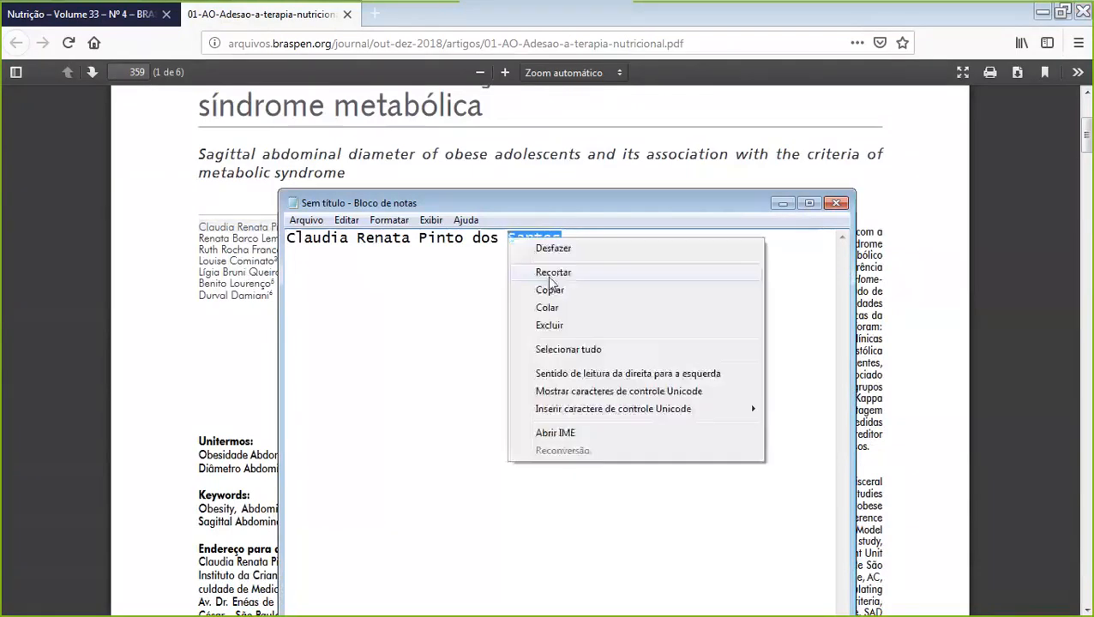
click(527, 287)
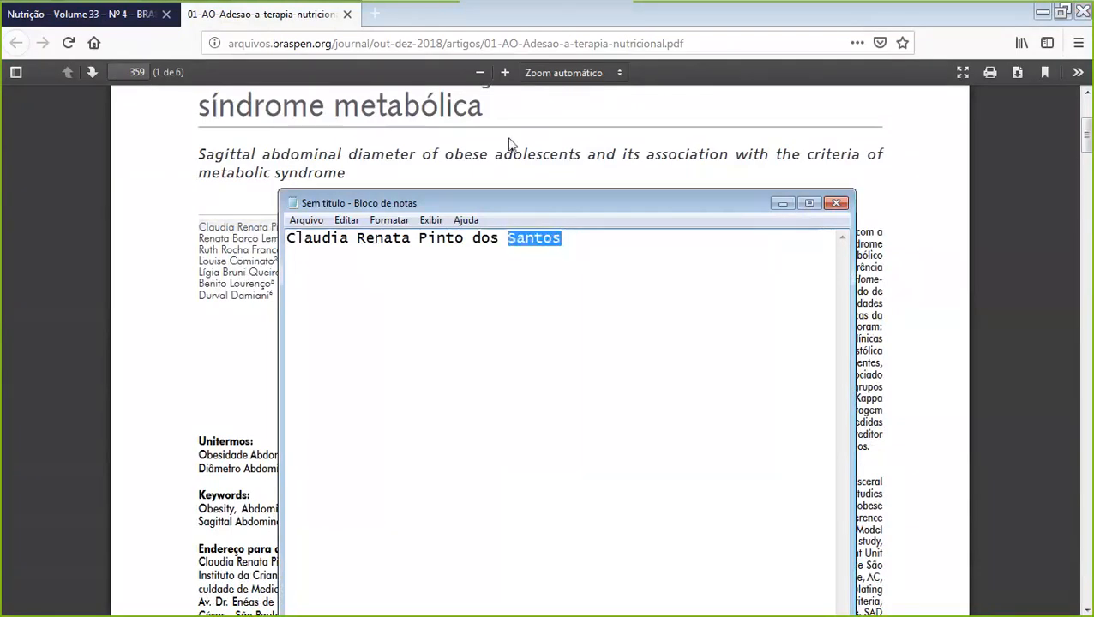
click(579, 248)
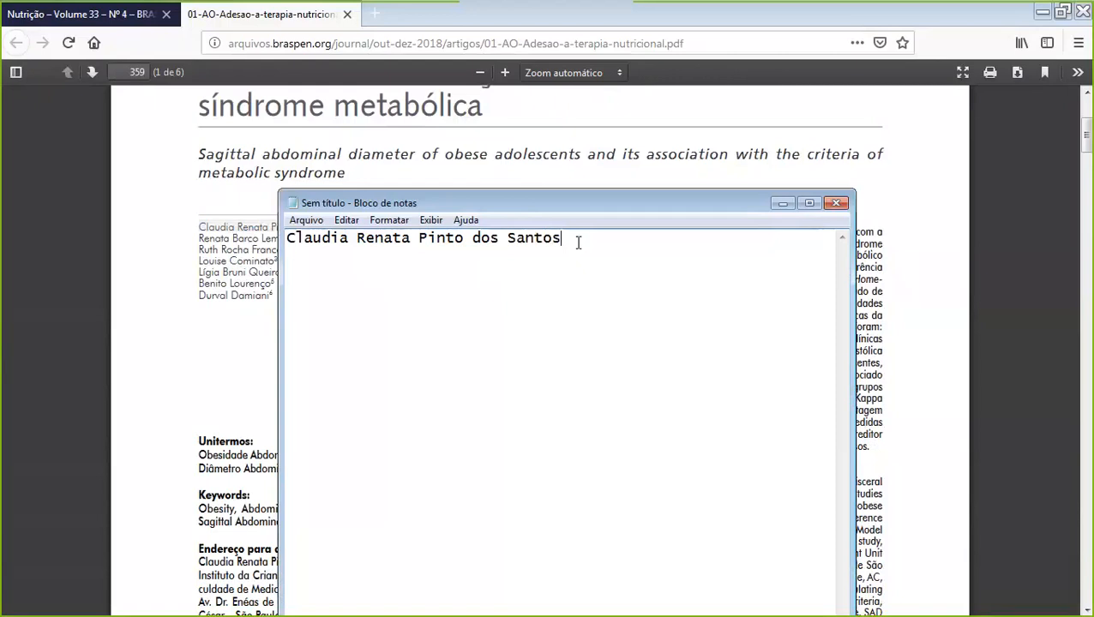
key(Return)
key(ctrl+v)
- Add a comma after the separate surname and paste the rest of the author's name behind it
drag(500, 239, 288, 243)
right_click(317, 240)
click(354, 285)
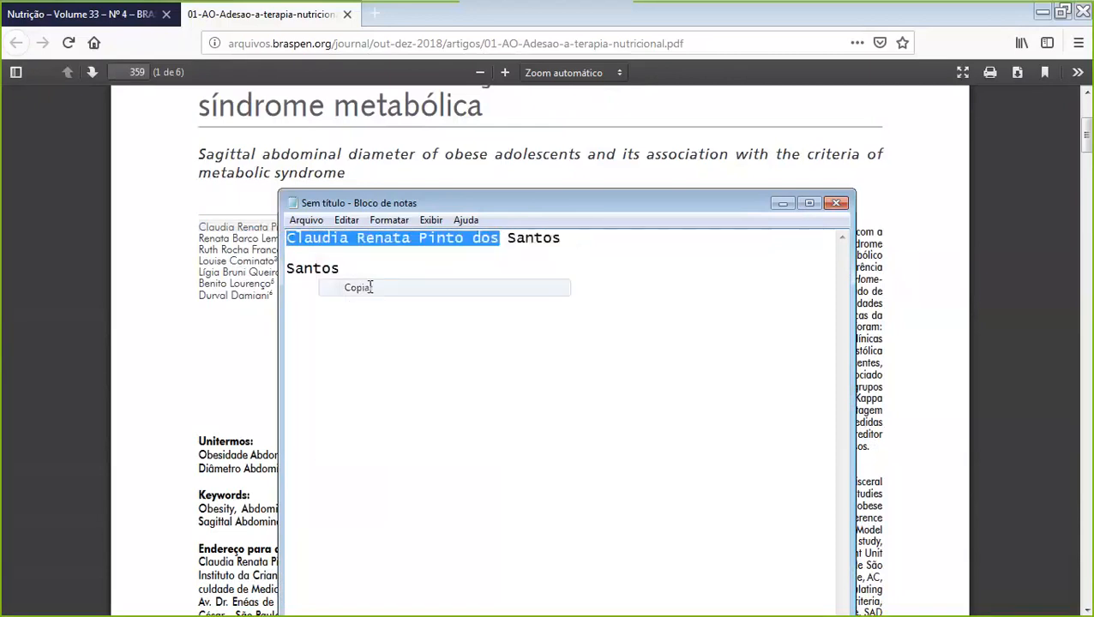
click(345, 272)
text(,)
key(ctrl+v)
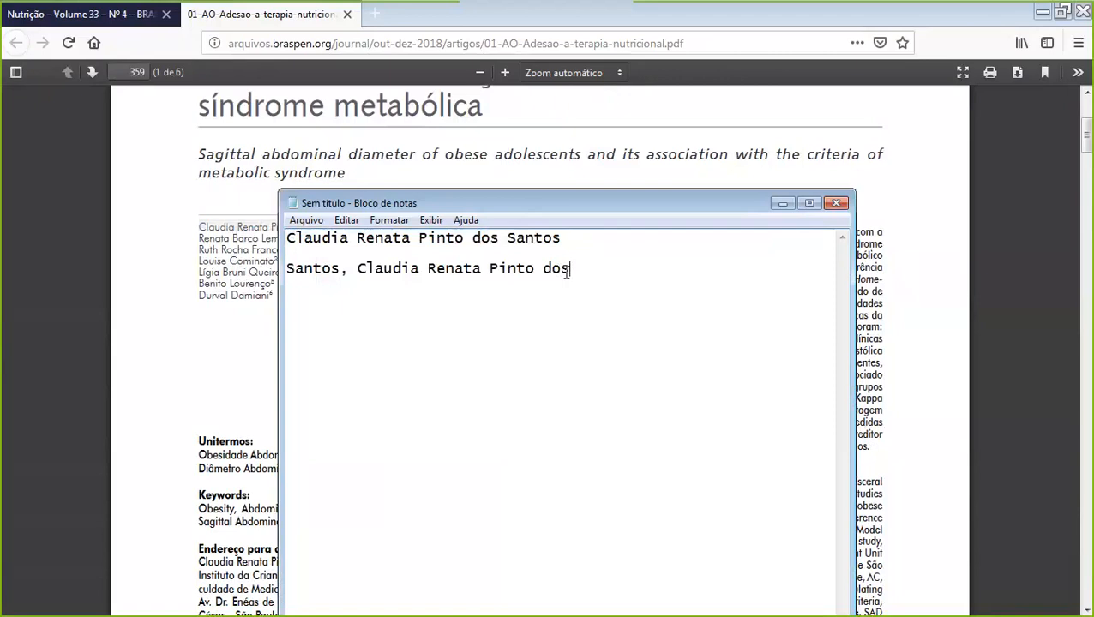
- Copy the inverted author name from Notepad and paste it into the Autor pessoal field of the FI-ADMIN field assistant
drag(573, 270, 286, 270)
right_click(313, 276)
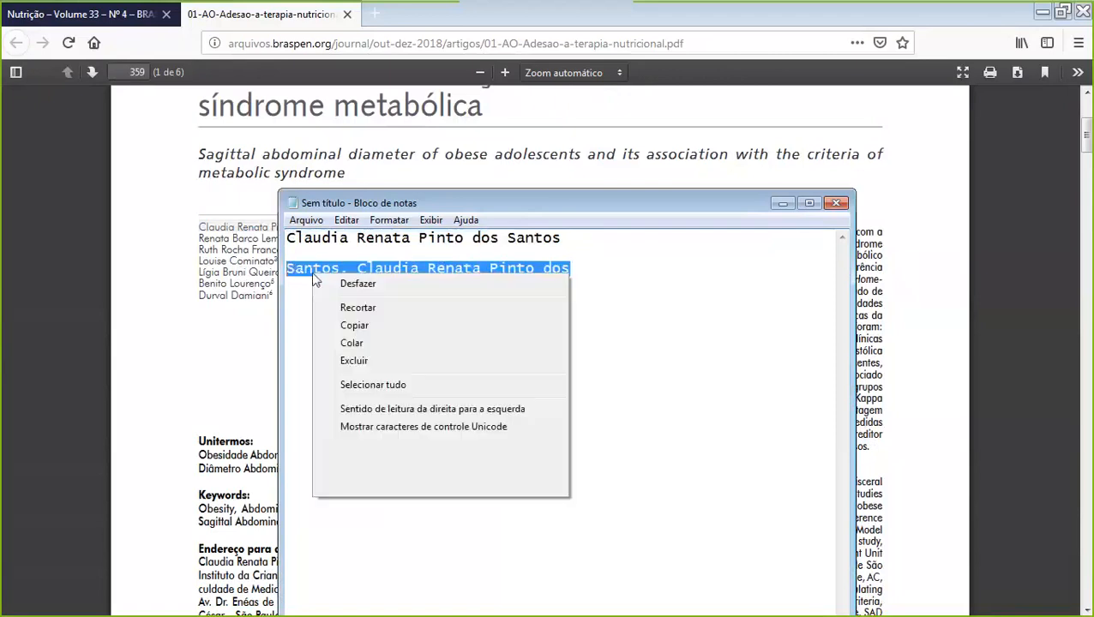
click(358, 327)
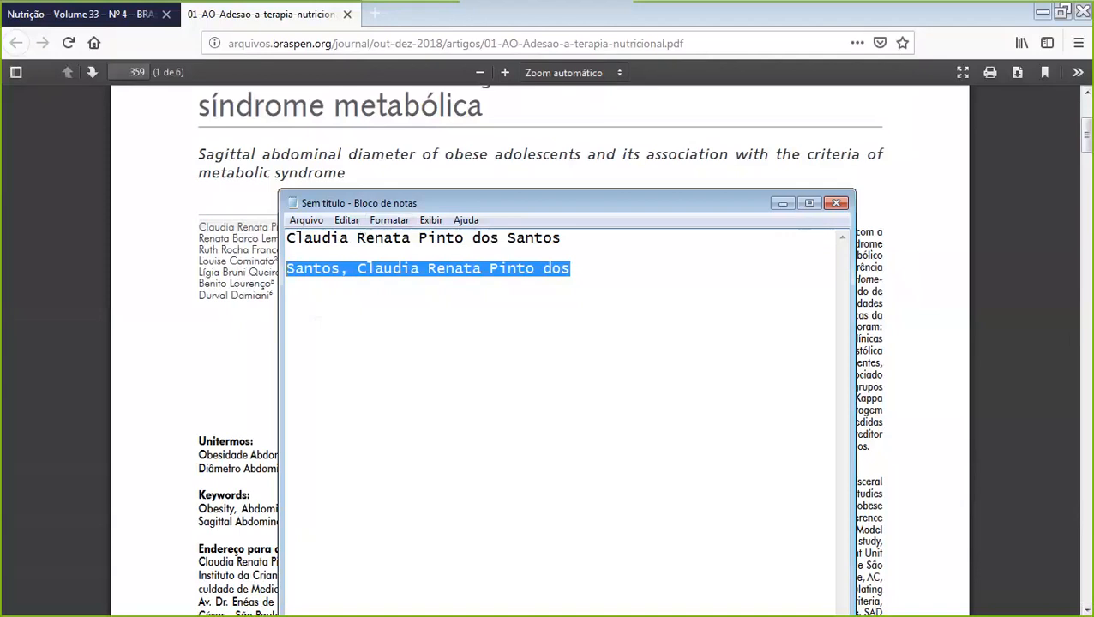
key(alt+Tab)
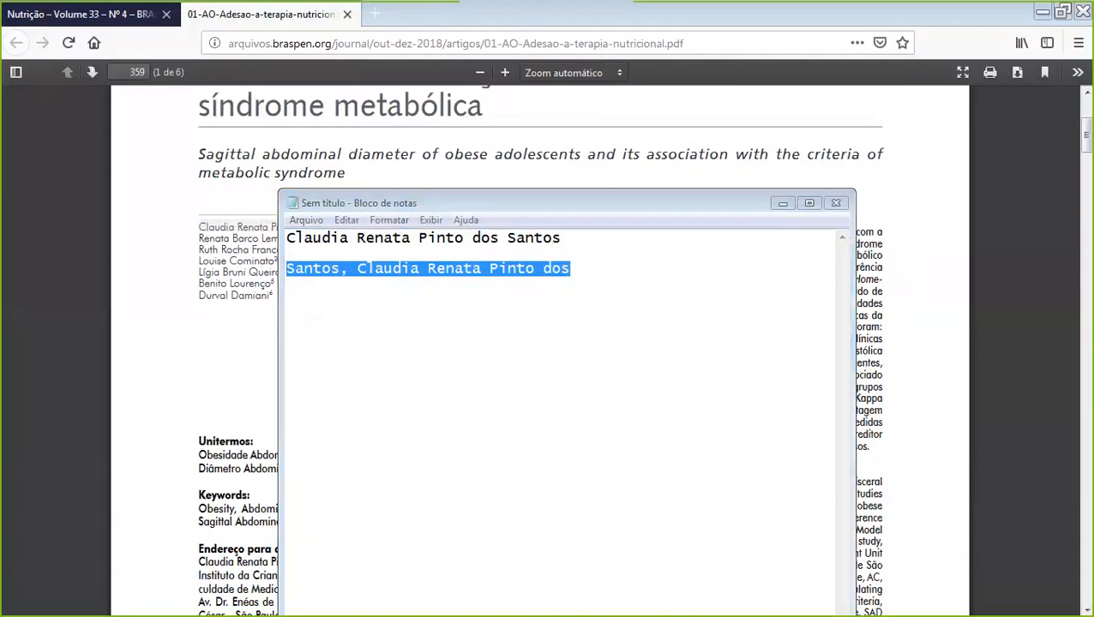
key(alt+Tab)
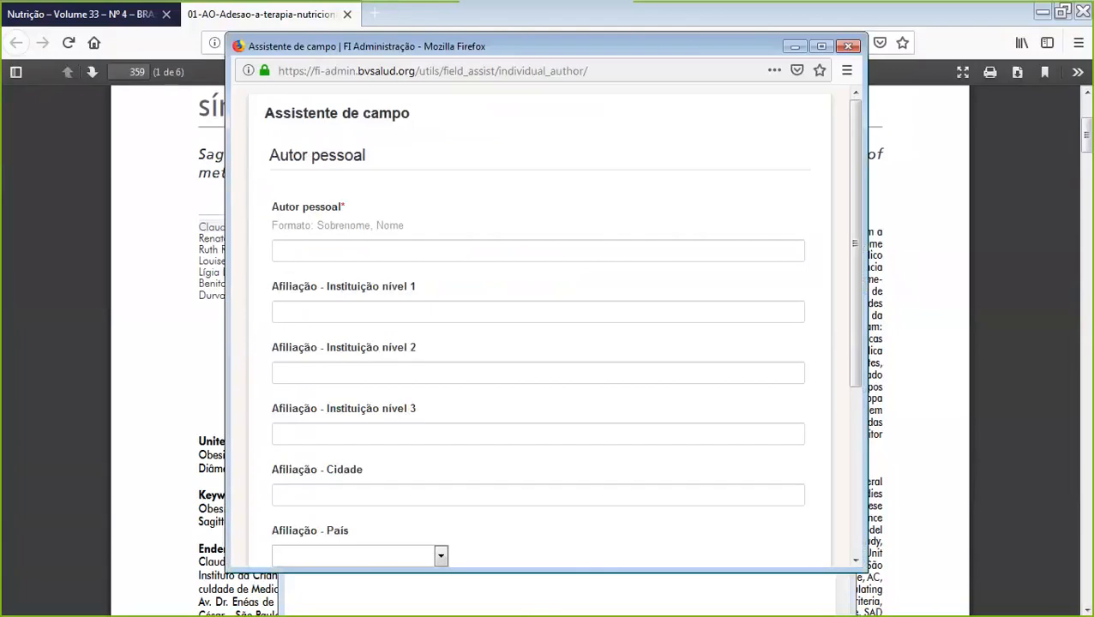
click(288, 253)
right_click(288, 253)
click(322, 326)
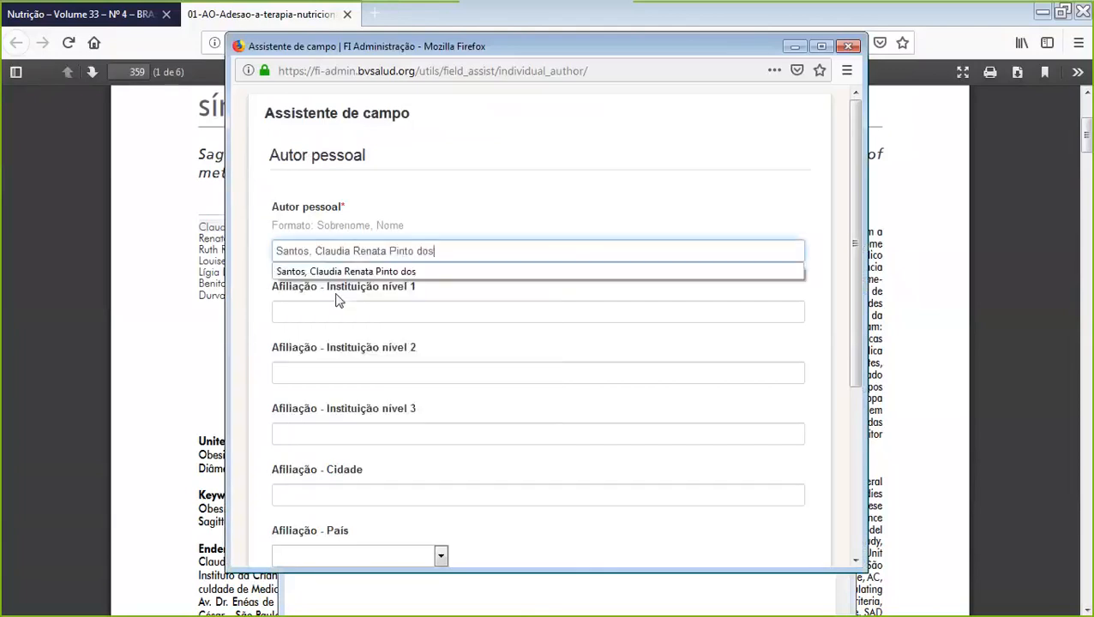
click(455, 251)
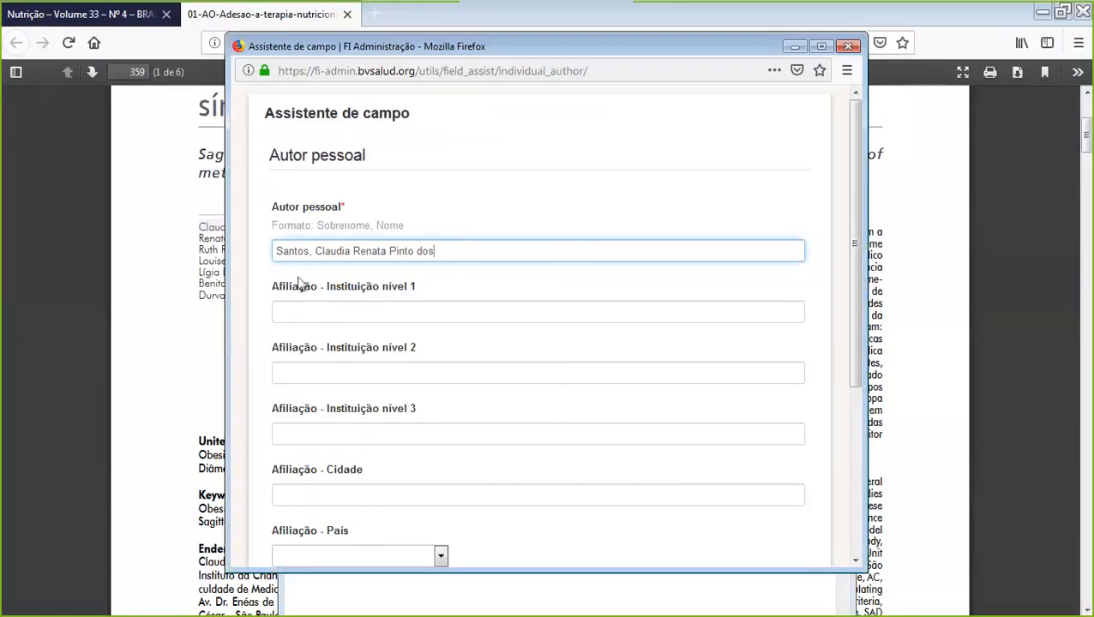
- Examine the first author's affiliation footnote on the article PDF's first page, including the university it names
drag(535, 49, 638, 34)
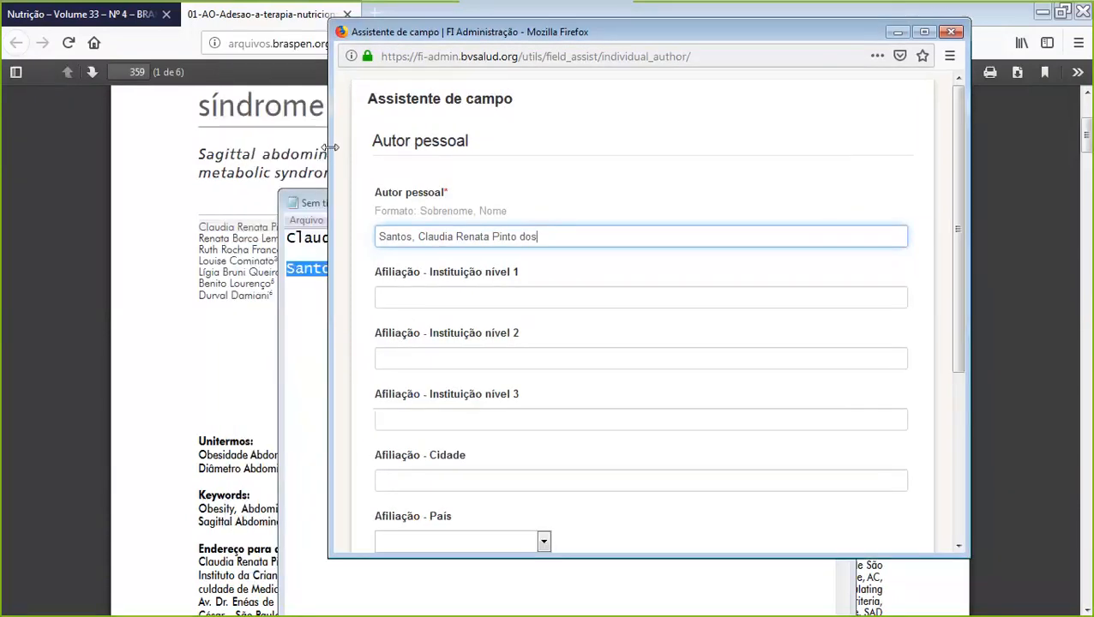
click(280, 322)
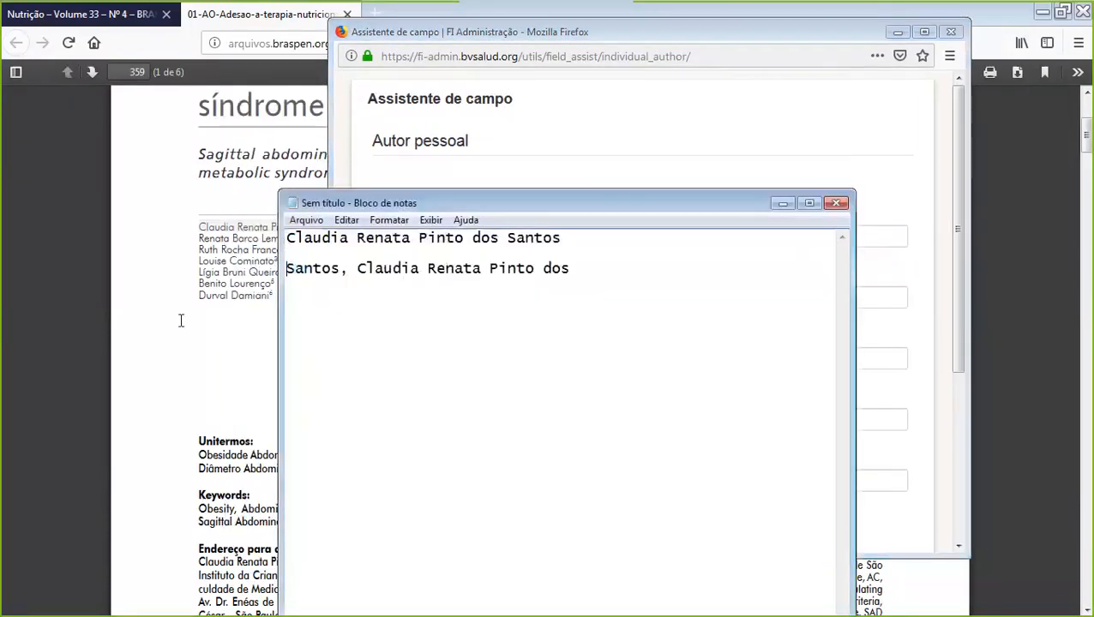
click(174, 378)
scroll(174, 378, down, 3)
scroll(349, 367, down, 5)
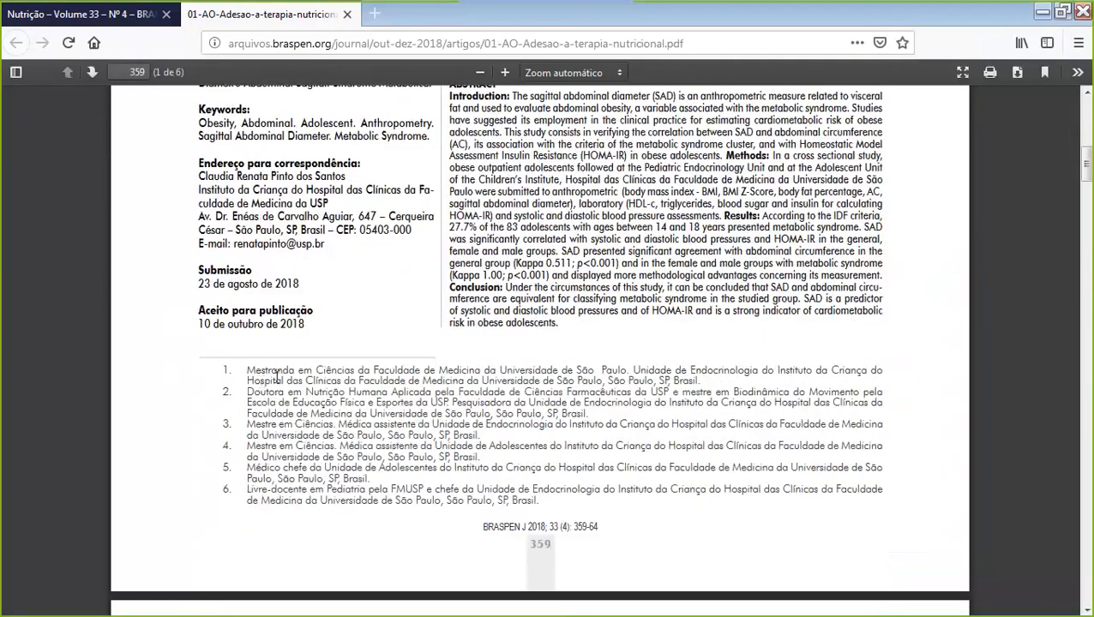
scroll(276, 375, up, 6)
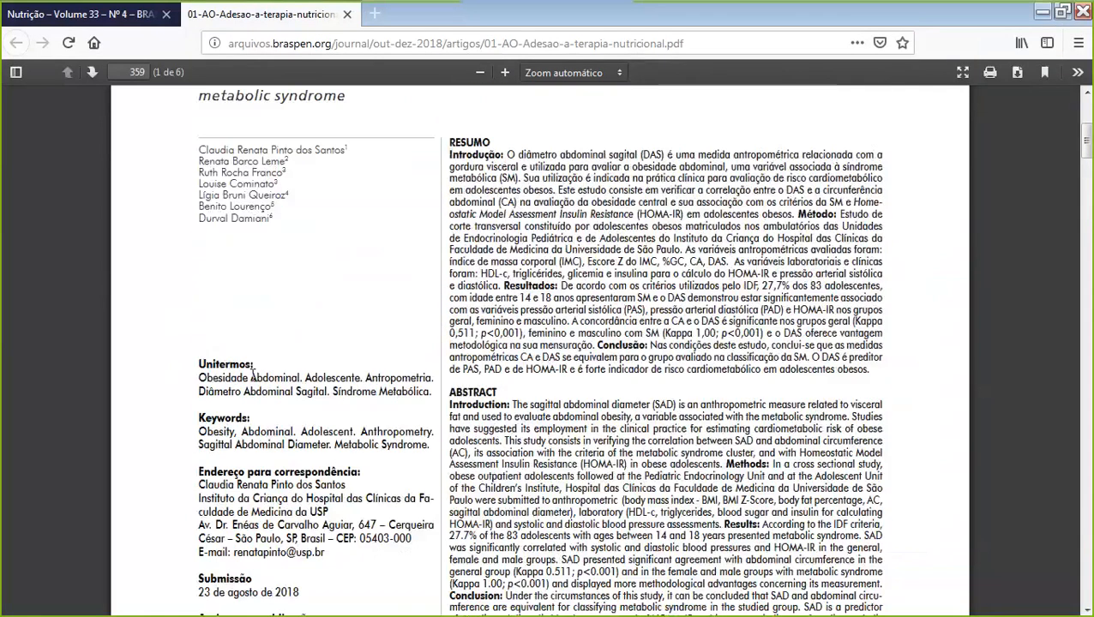
scroll(252, 376, down, 5)
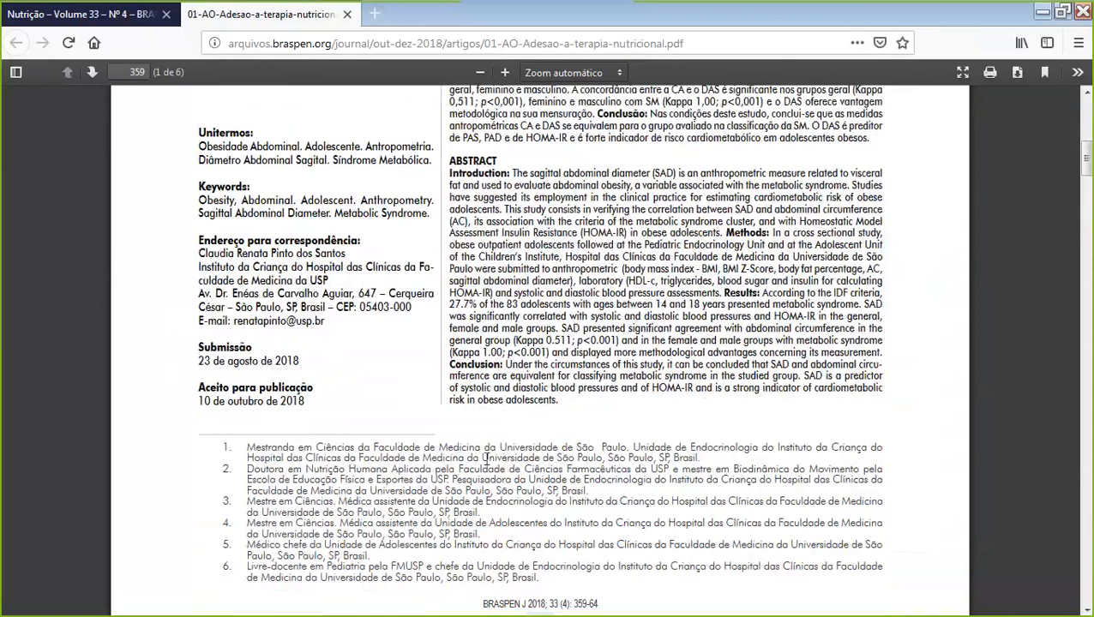
drag(482, 457, 605, 460)
click(604, 461)
drag(483, 461, 603, 457)
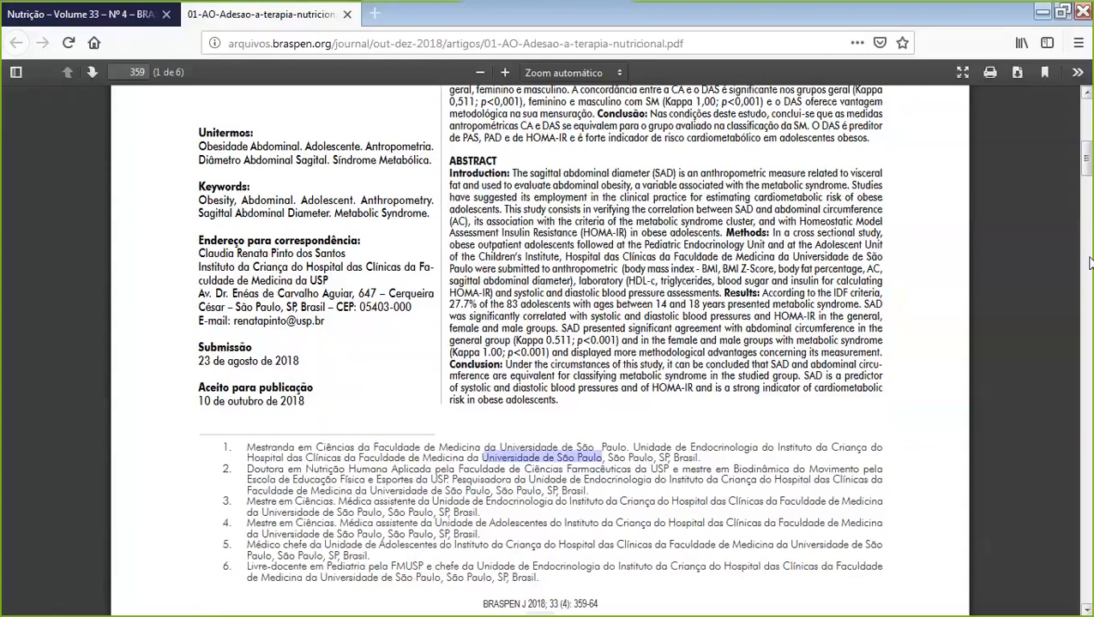
click(616, 443)
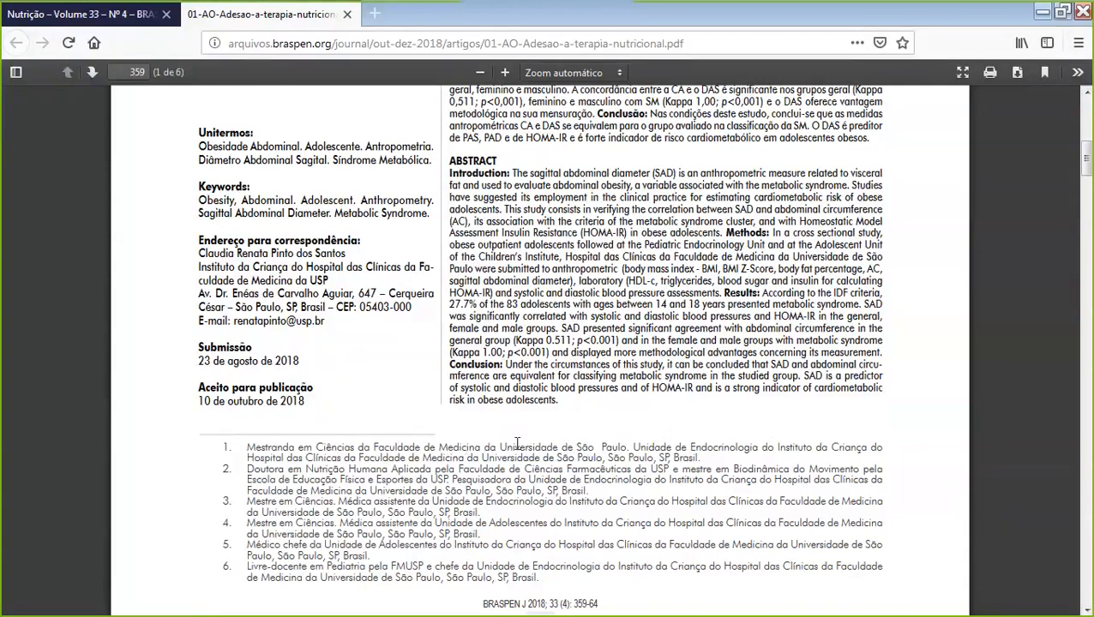
- Copy the institutional part of affiliation footnote 1, from Unidade de Endocrinologia through Brasil, and paste it below the inverted author name in Notepad
drag(633, 446, 708, 463)
click(629, 445)
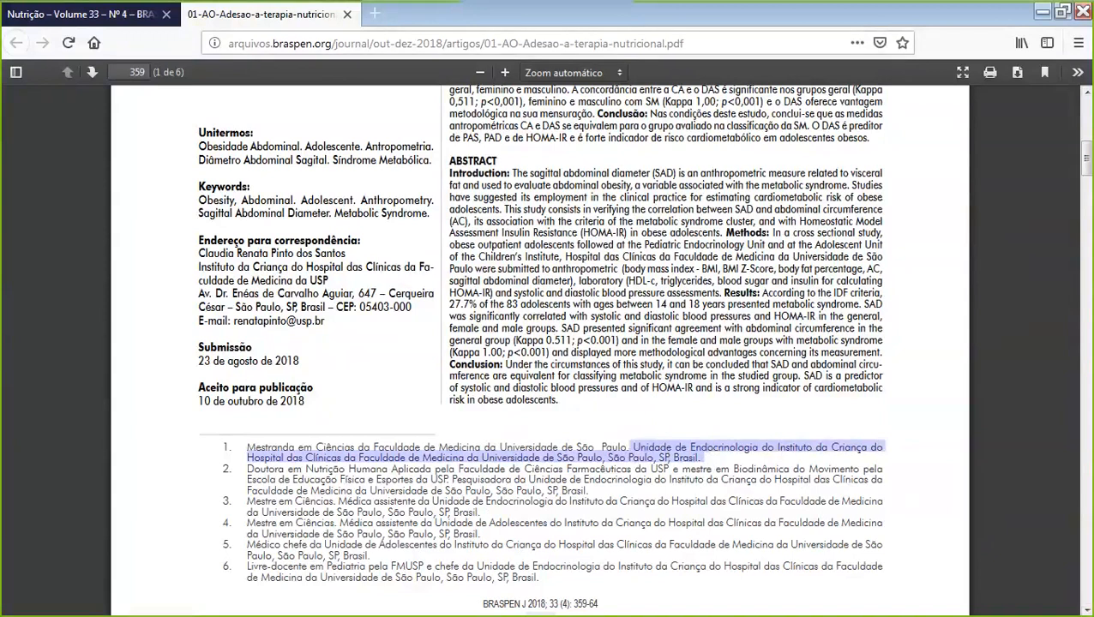
key(alt+Tab)
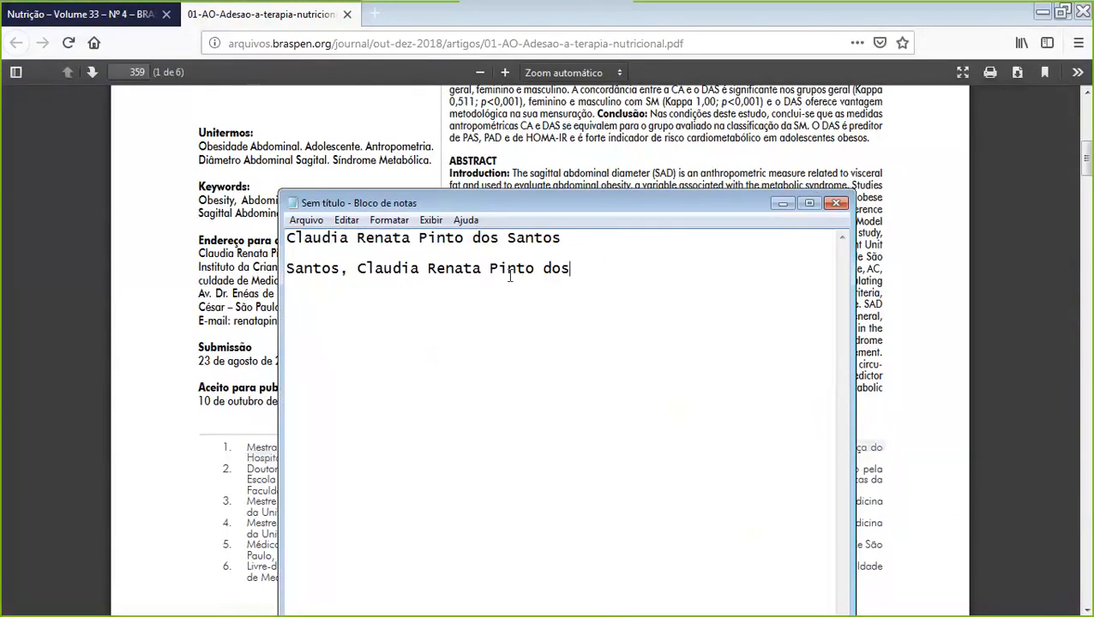
key(Return)
key(ctrl+v)
click(529, 329)
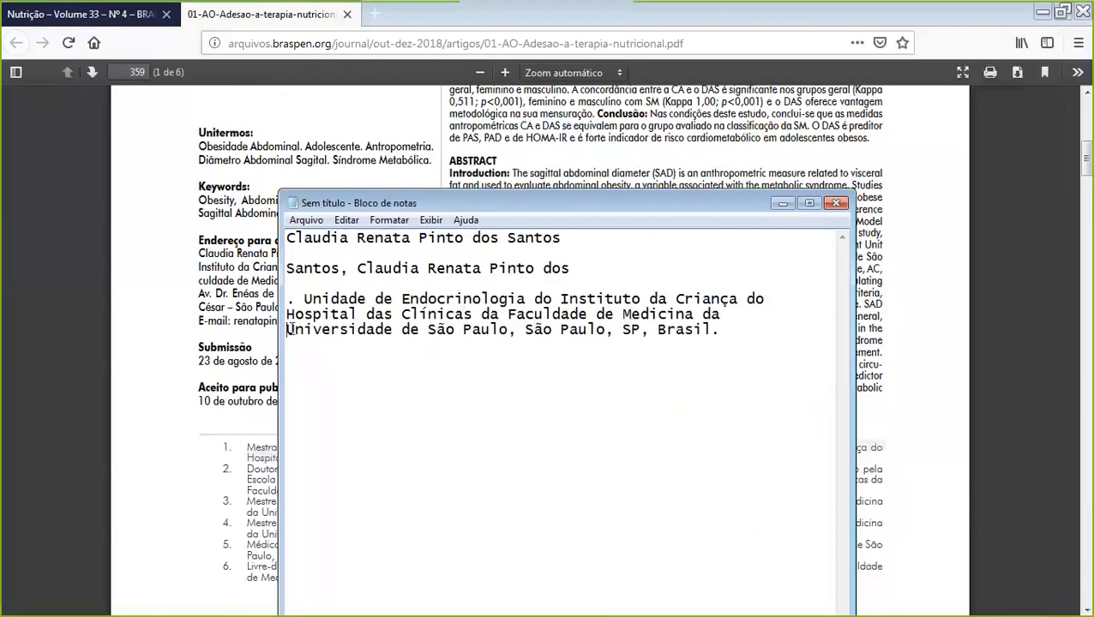
- Copy "Universidade de São Paulo" from the Notepad affiliation and paste it into Afiliação - Instituição nível 1 of the field assistant
drag(289, 329, 506, 343)
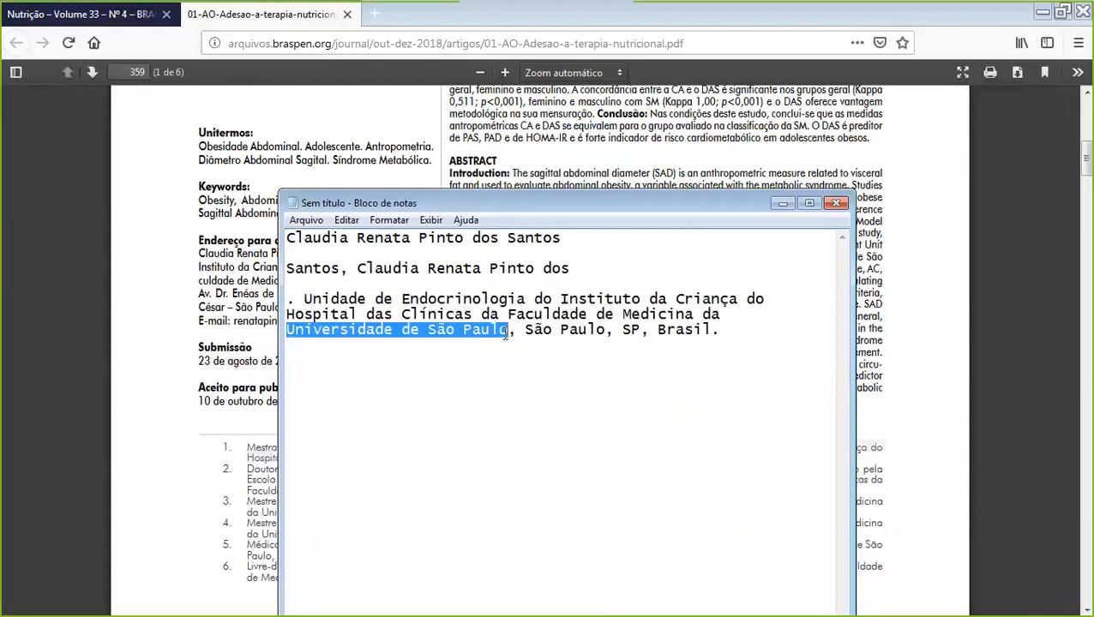
right_click(426, 332)
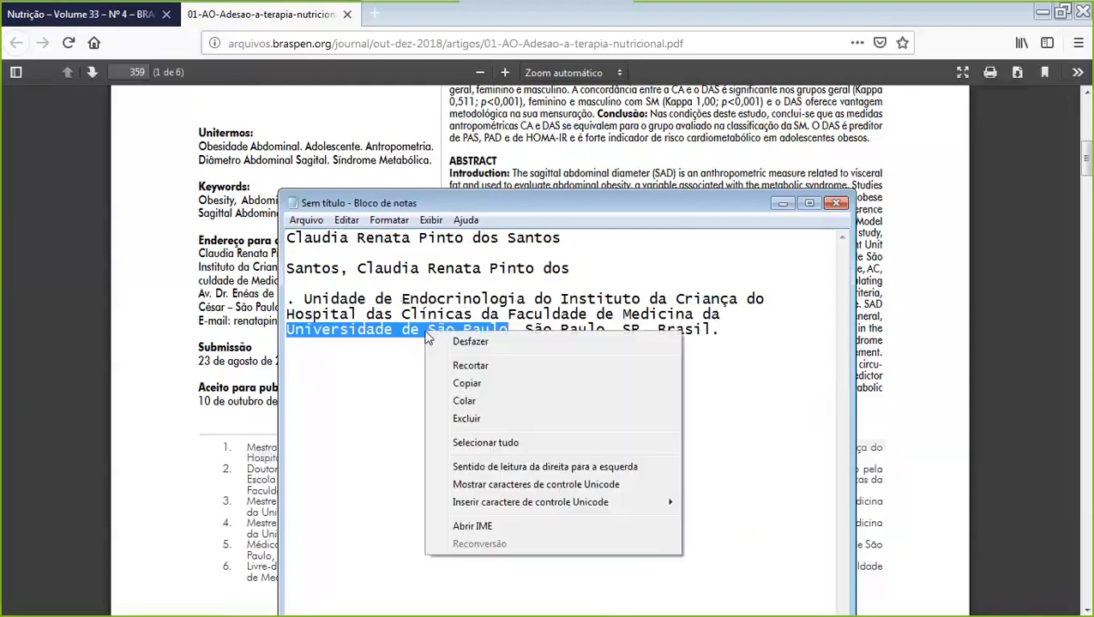
click(472, 384)
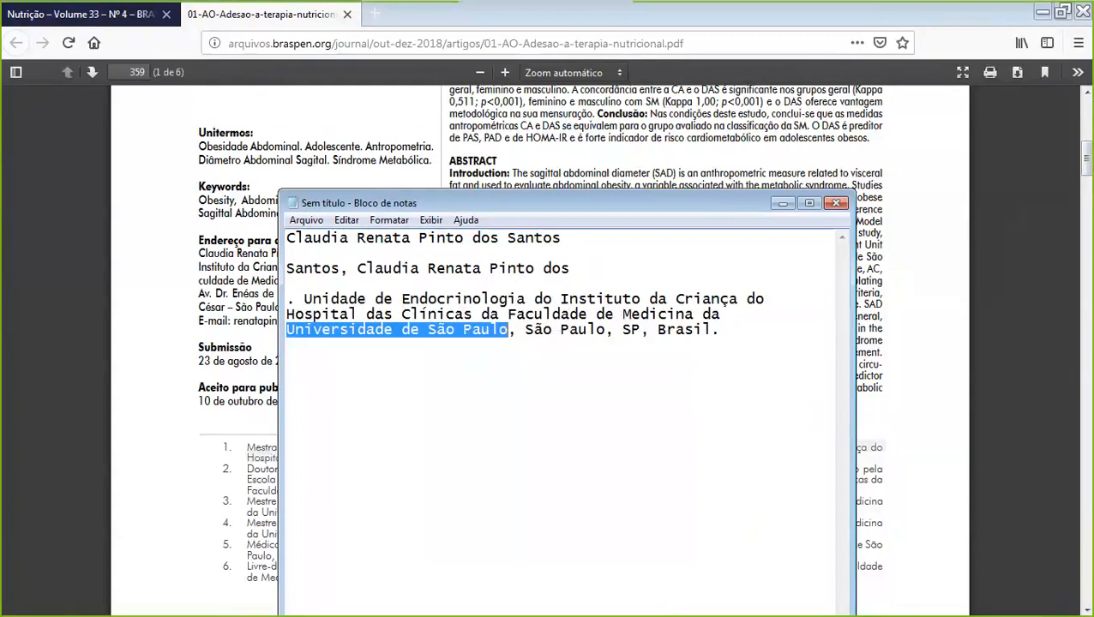
key(alt+Tab)
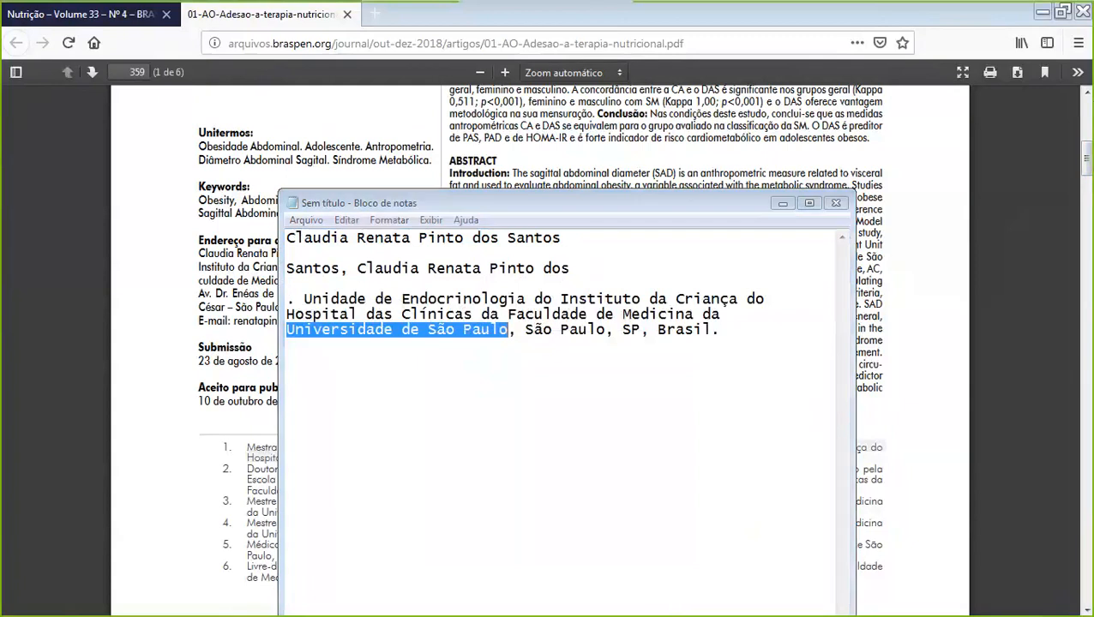
key(alt+Tab)
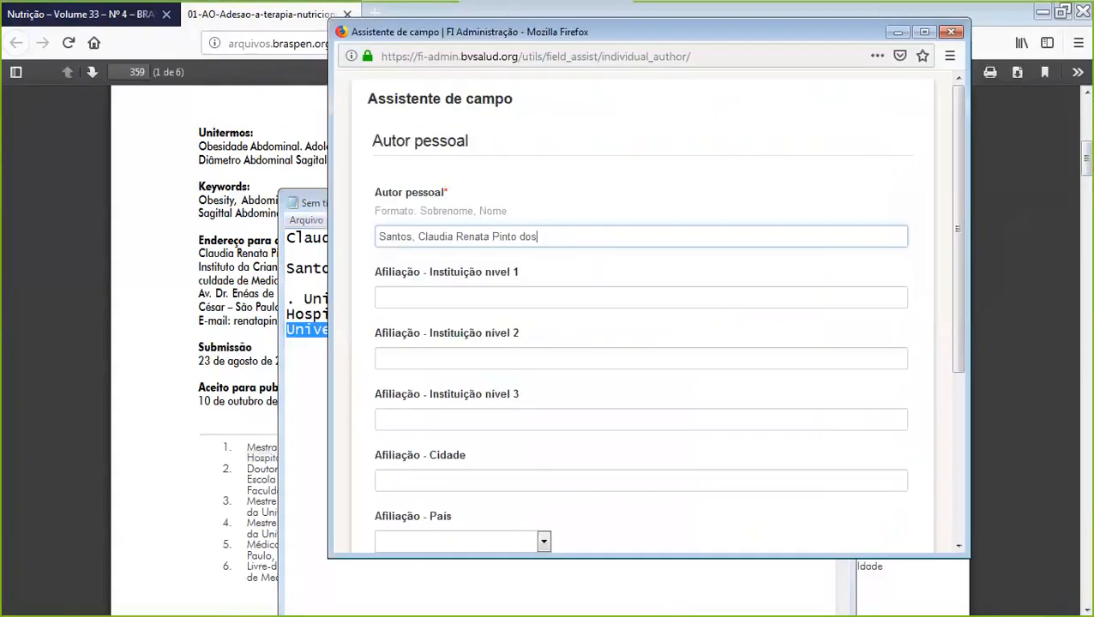
click(425, 296)
right_click(425, 298)
click(463, 367)
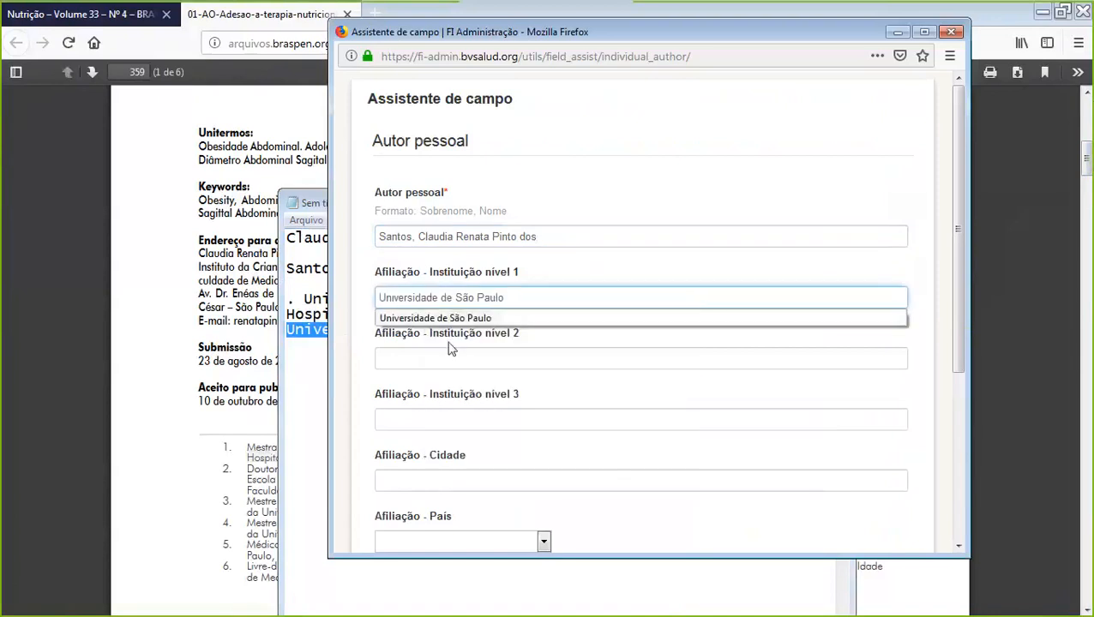
- Fill Afiliação - Instituição nível 2 with the suggested entry "Faculdade de Medicina"
click(420, 360)
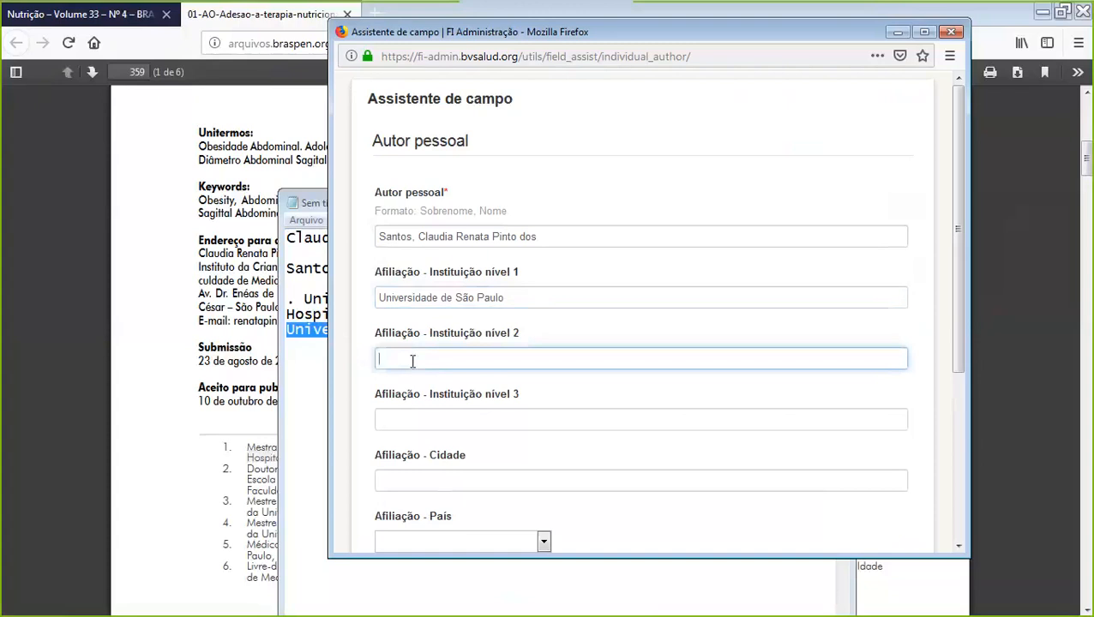
text(Faculdad)
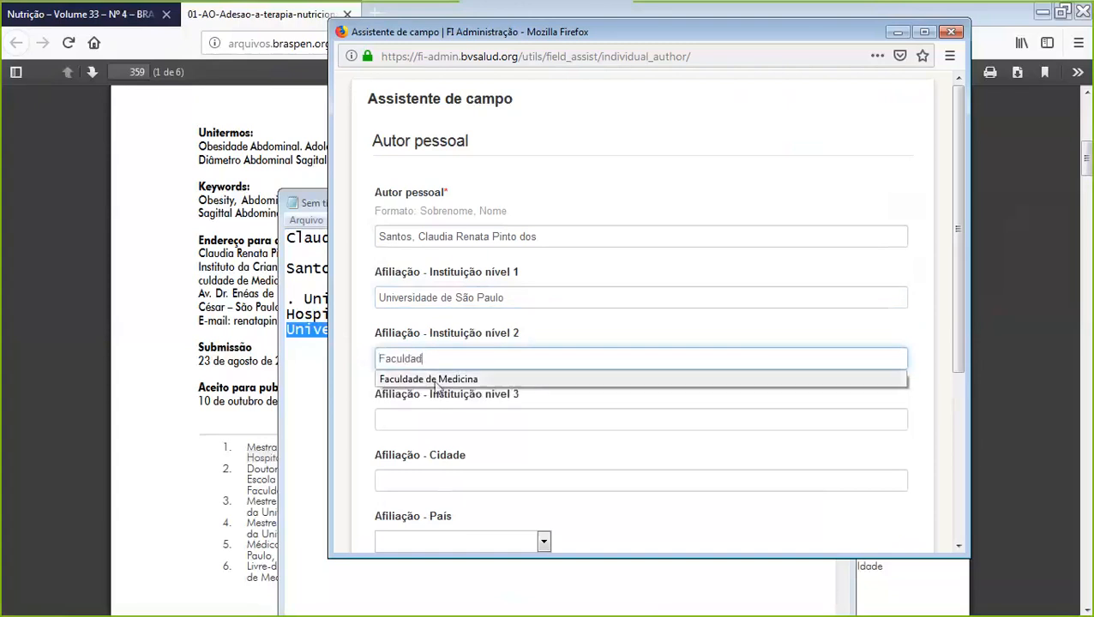
click(433, 379)
- Fill Afiliação - Instituição nível 3 with the suggested entry "Hospital das clinicas. Unidade de Endocrinologia do Instituto da Criança"
click(408, 426)
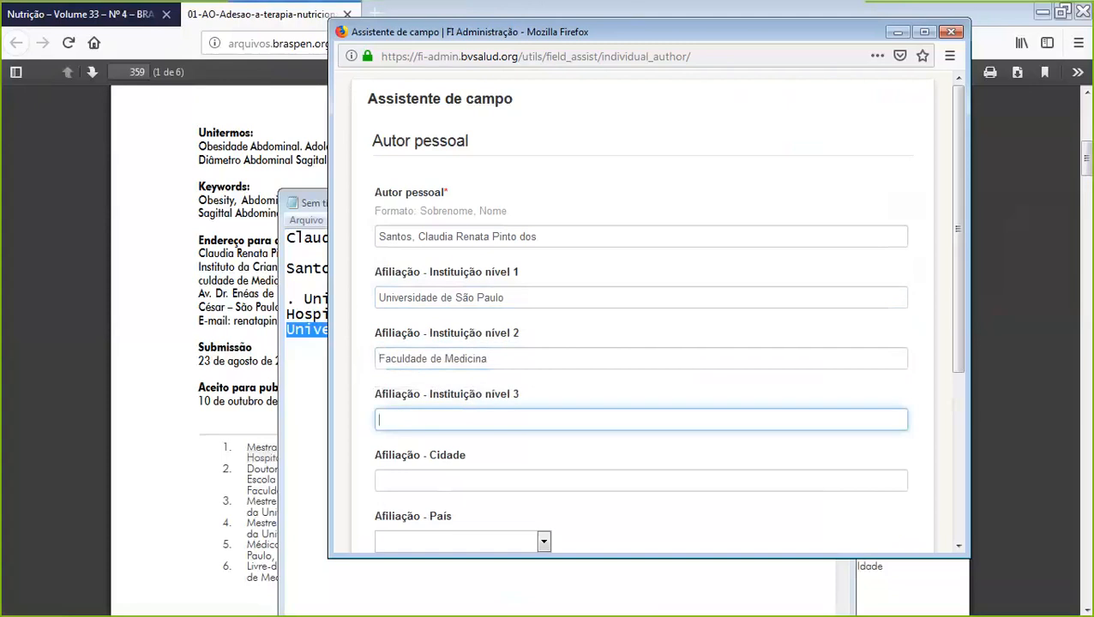
drag(680, 32, 571, 97)
click(347, 484)
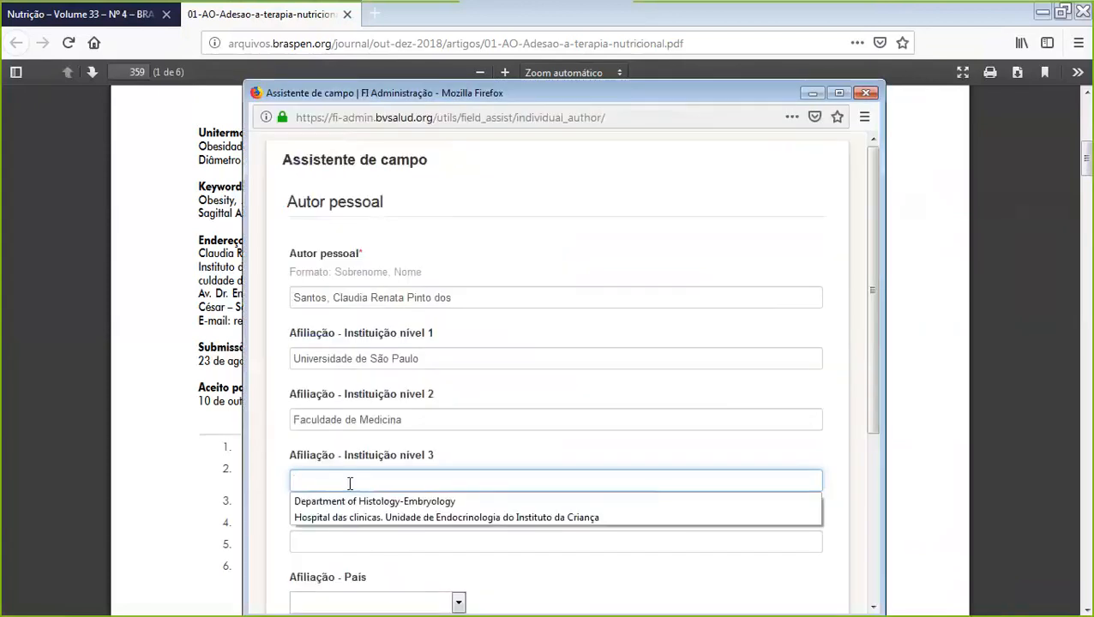
click(320, 517)
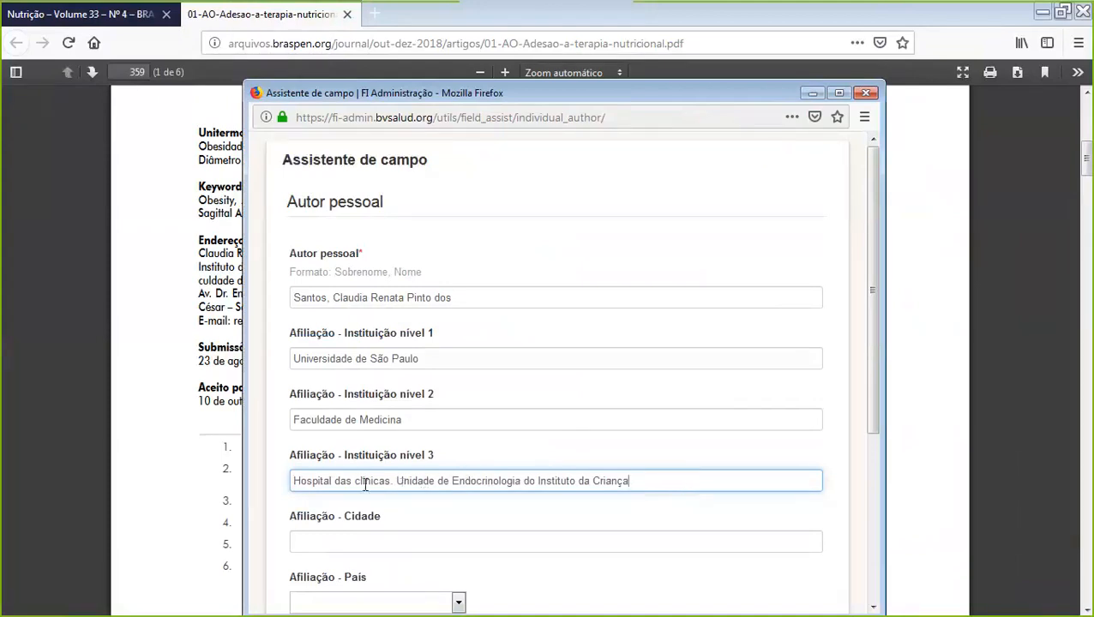
- Correct the hospital name in Afiliação - Instituição nível 3 to "Hospital das Clínicas", with capital C and accented í
drag(360, 482, 355, 482)
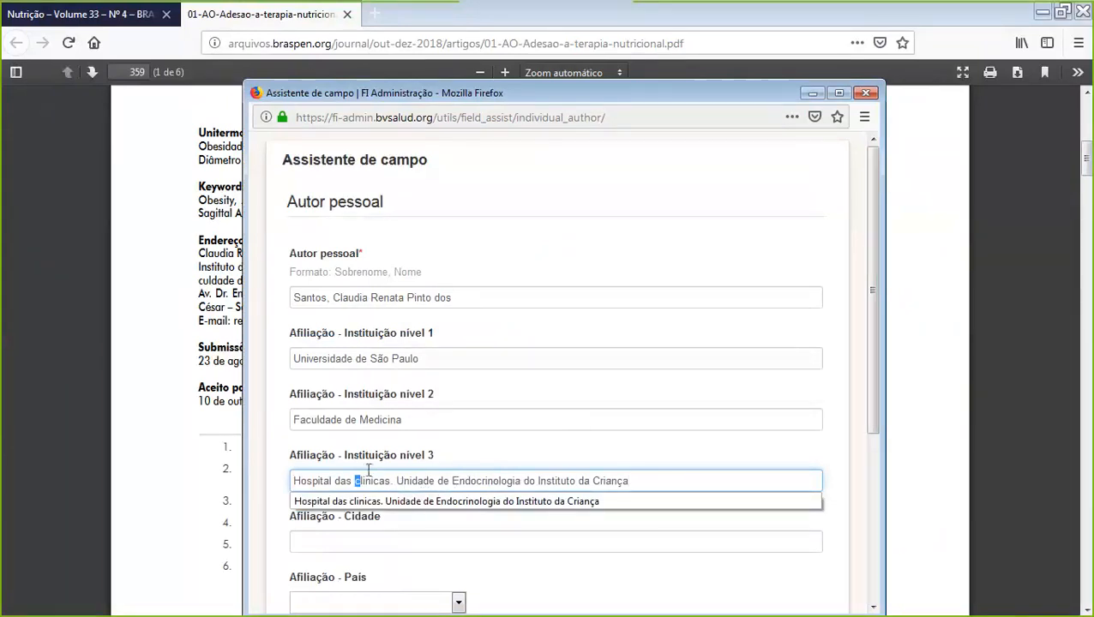
text(C)
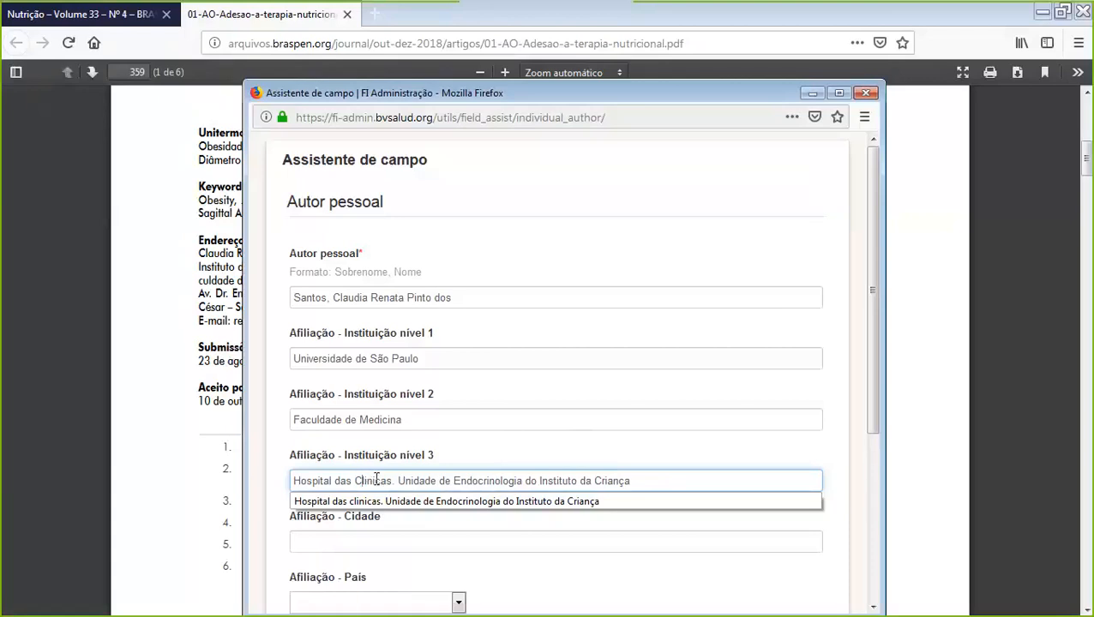
click(380, 481)
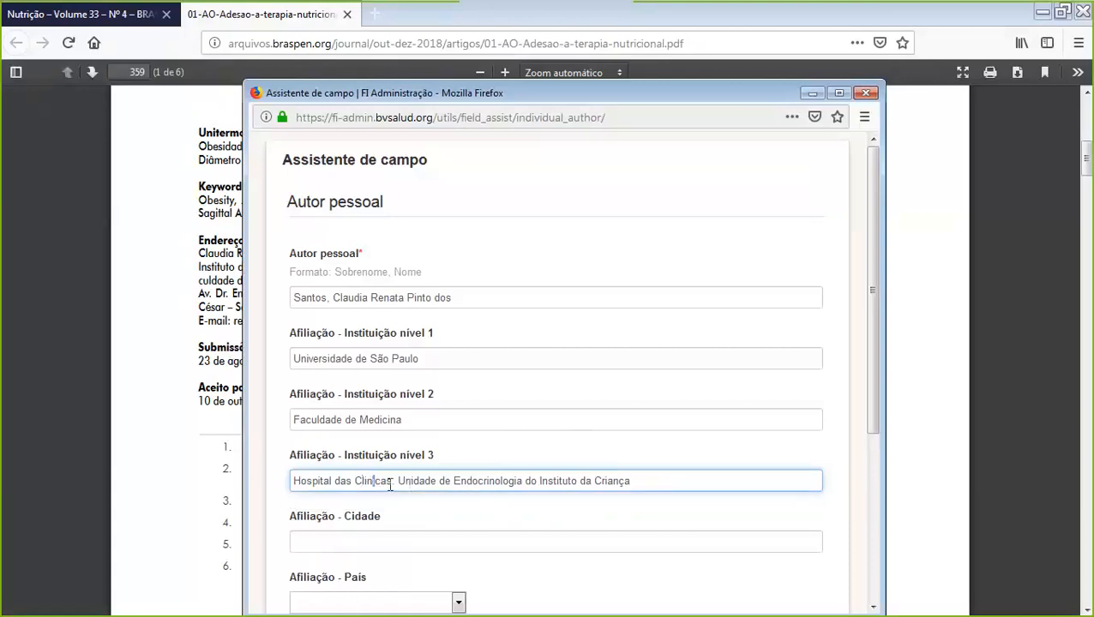
click(368, 481)
click(366, 481)
text(ín)
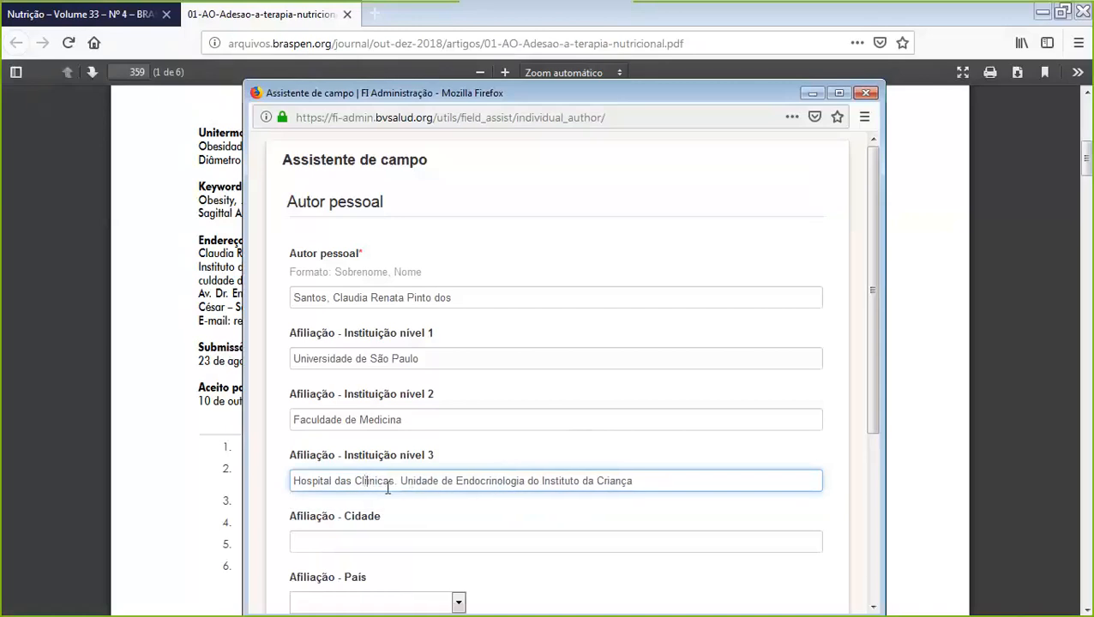
key(Delete)
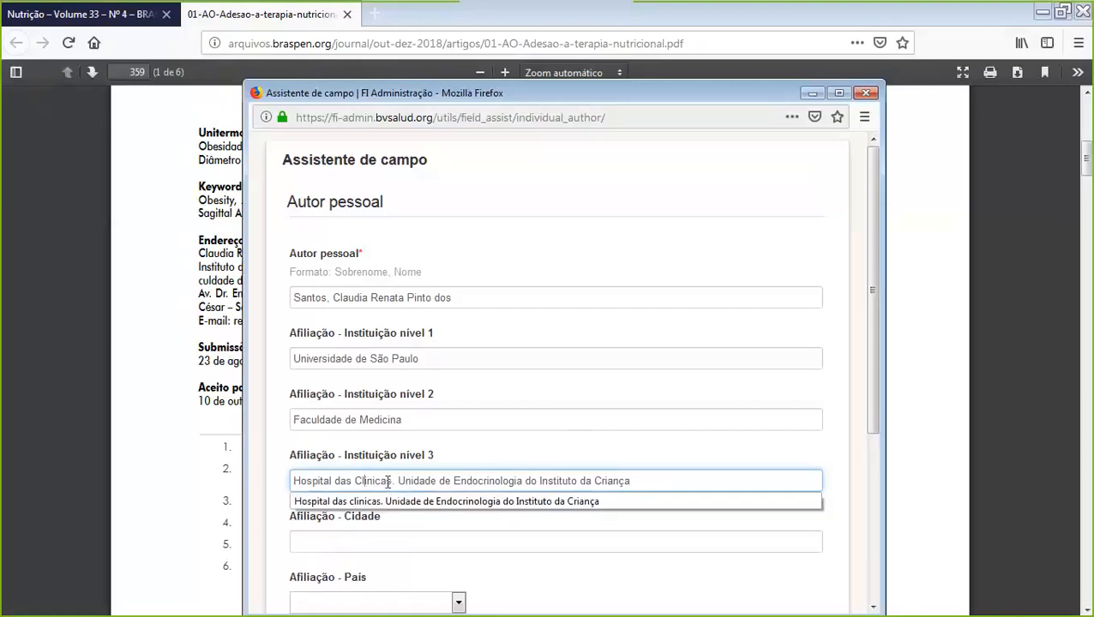
key(Escape)
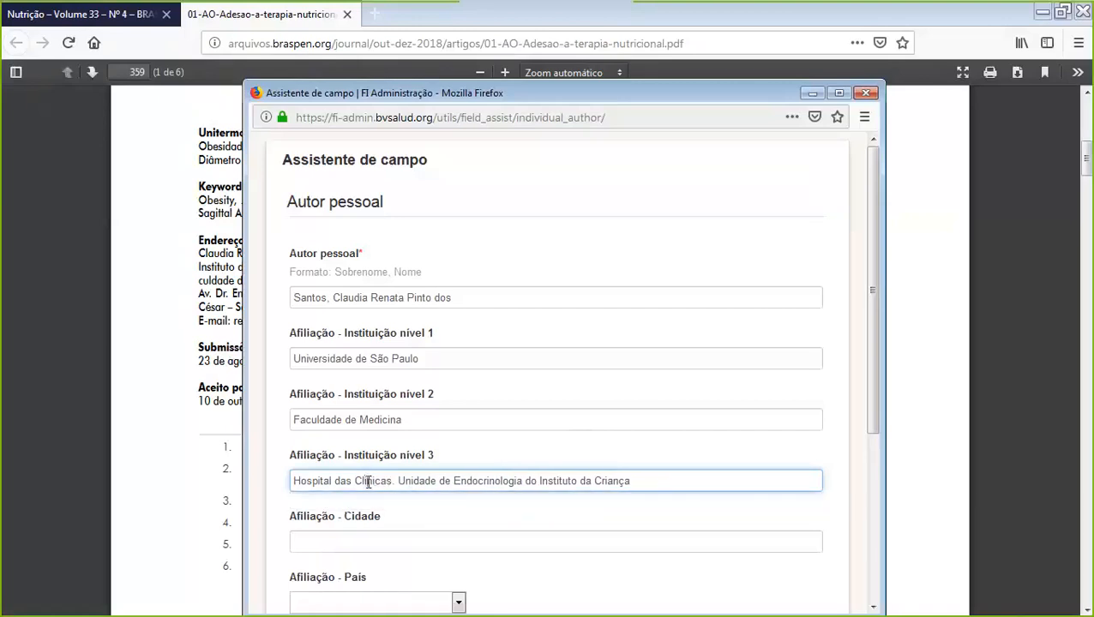
key(BackSpace)
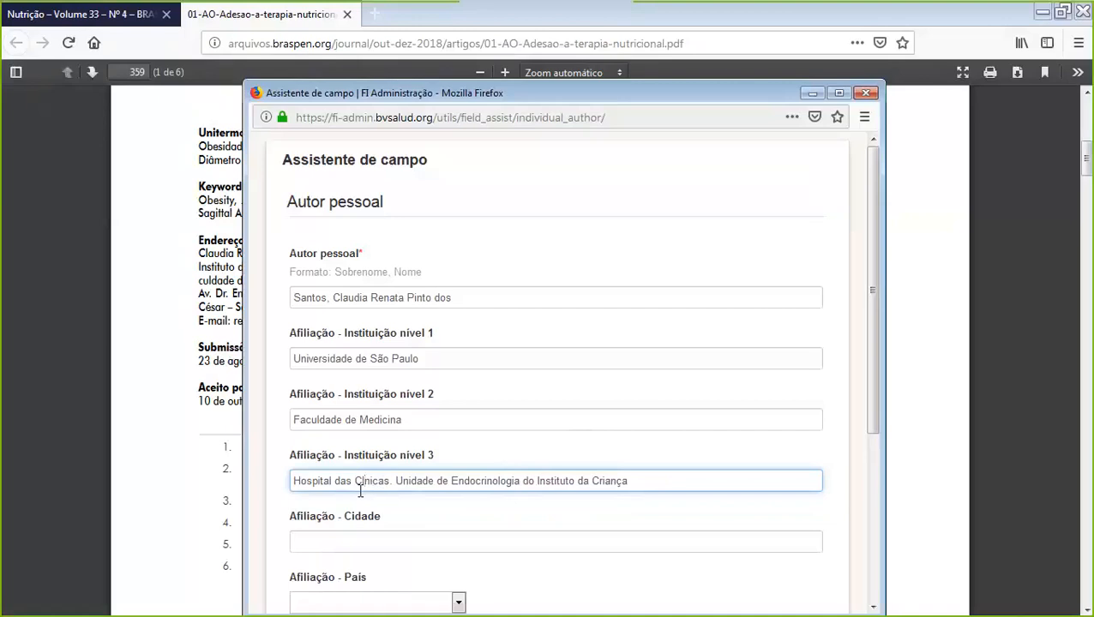
text(í)
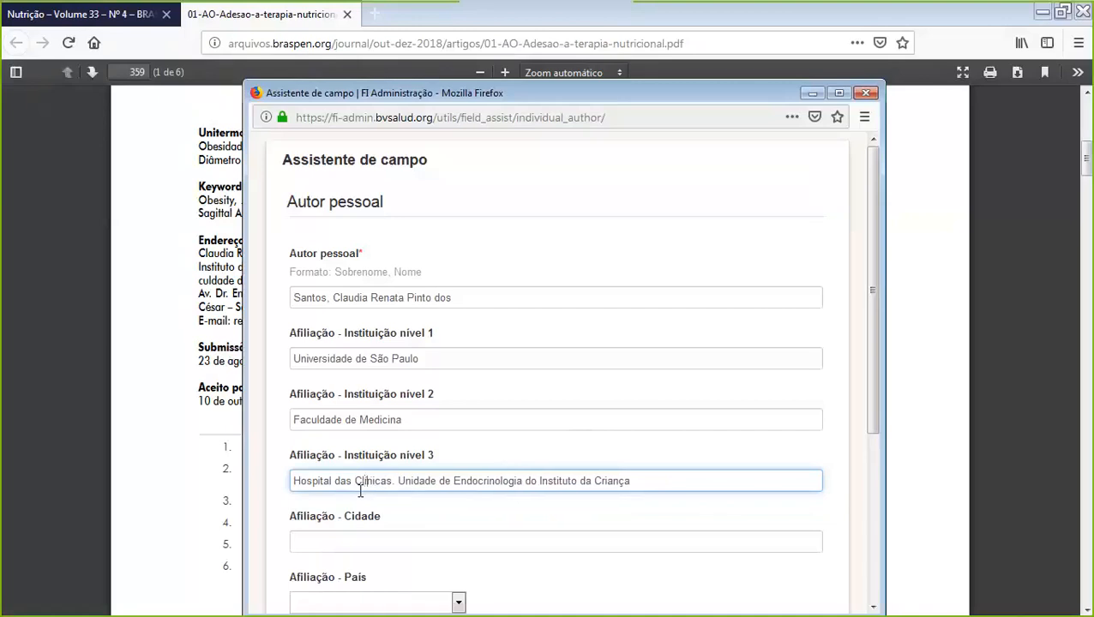
- Reorder the institution in Afiliação - Instituição nível 3 to read "Hospital das Clínicas. Instituto da Criança. Unidade de Endocrinologia"
click(664, 480)
drag(540, 481, 652, 481)
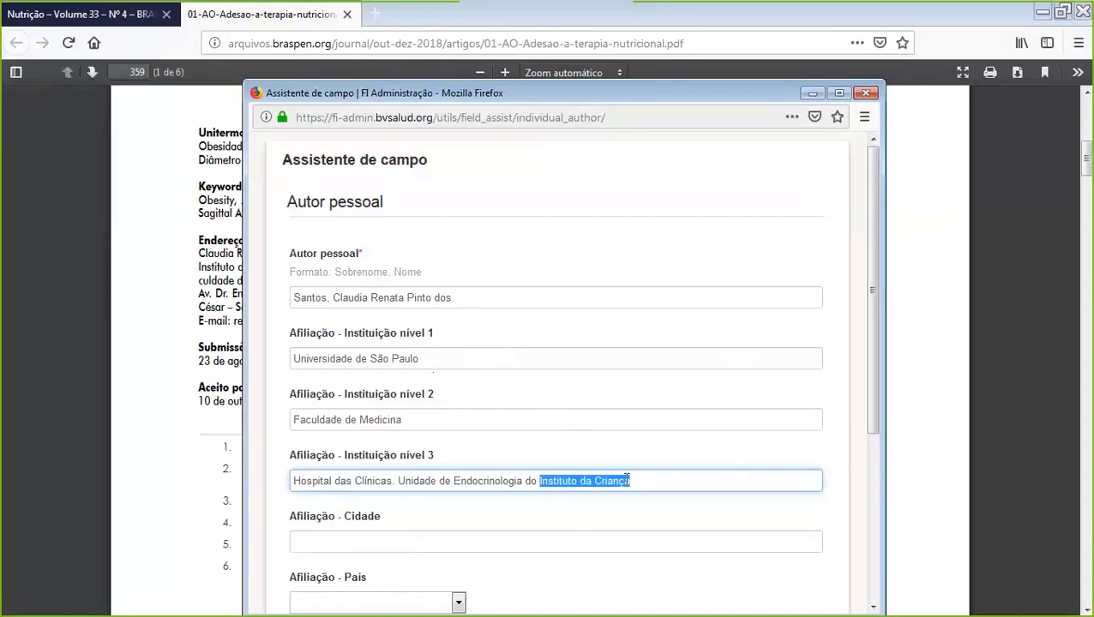
right_click(623, 481)
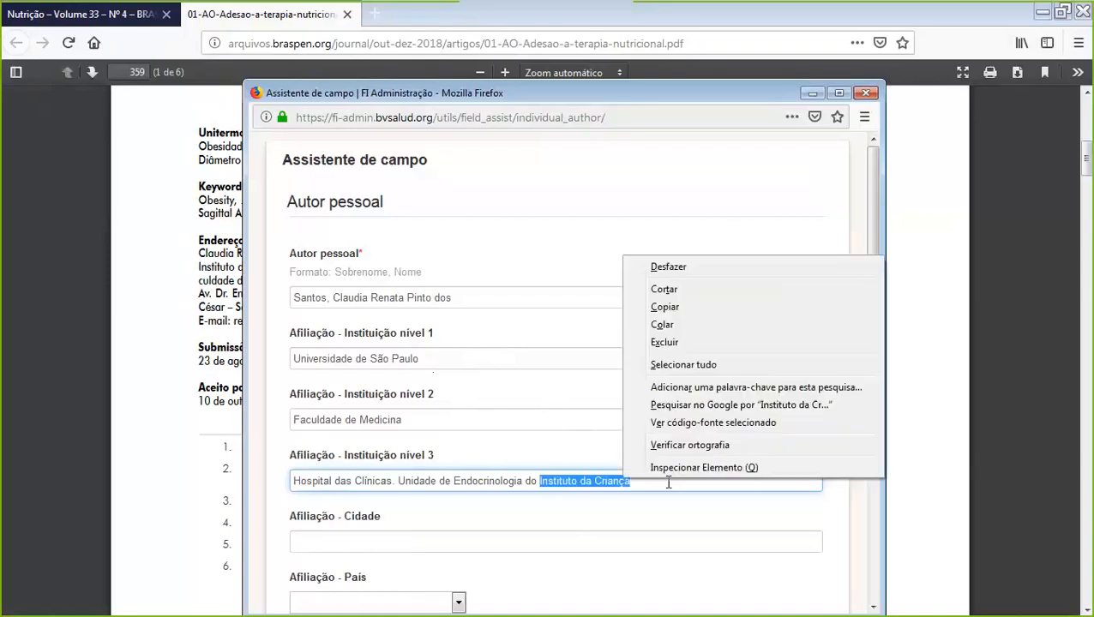
click(674, 294)
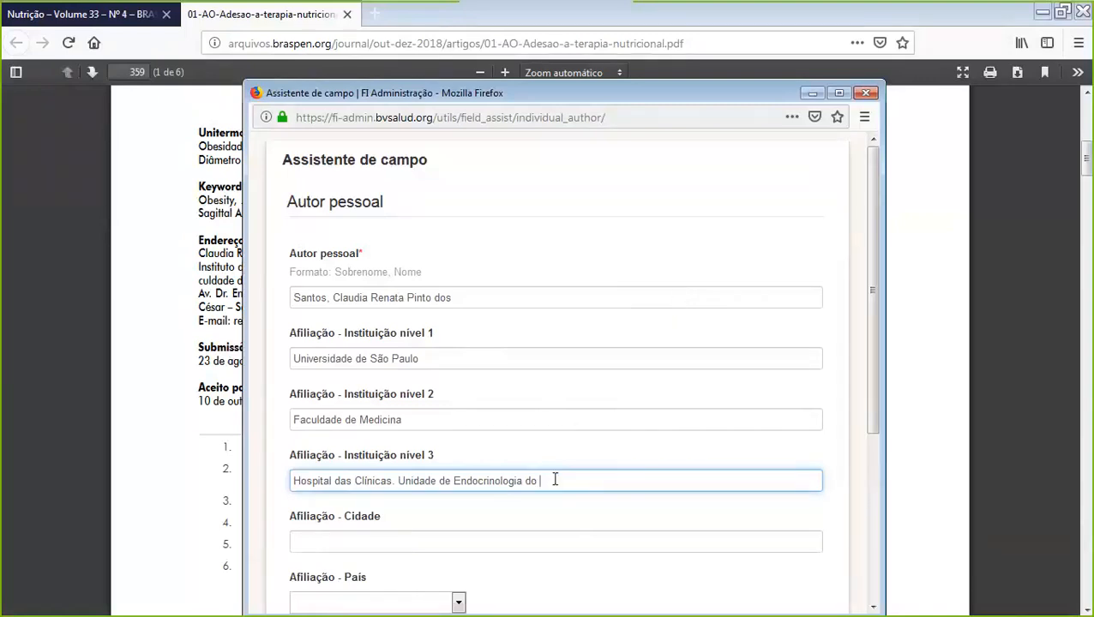
key(BackSpace)
key(BackSpace)
key(BackSpace)
click(394, 481)
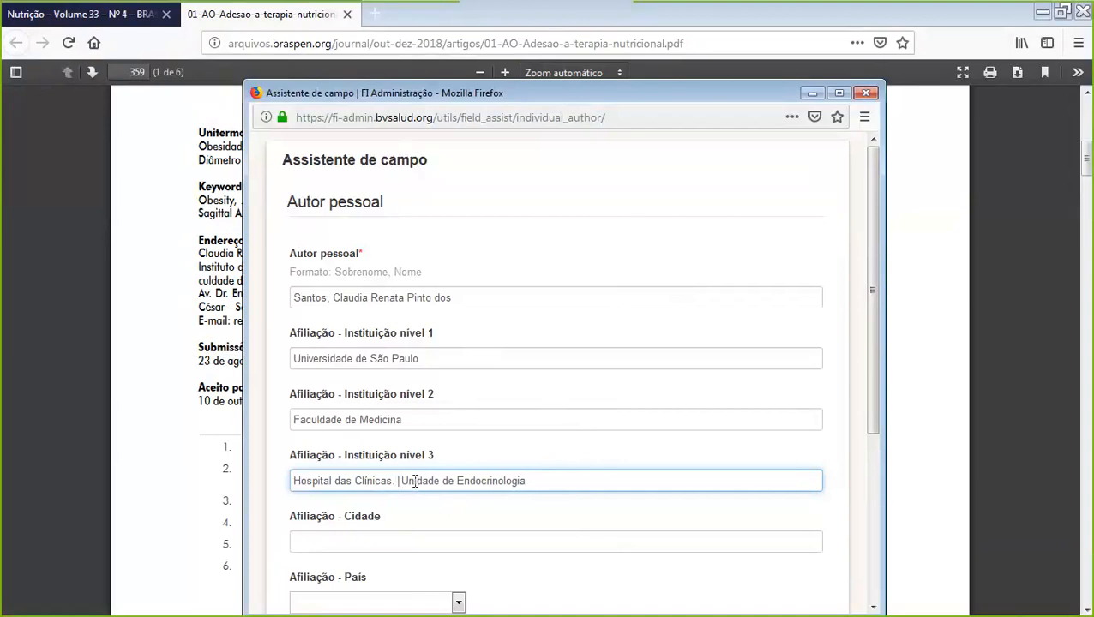
key(ctrl+v)
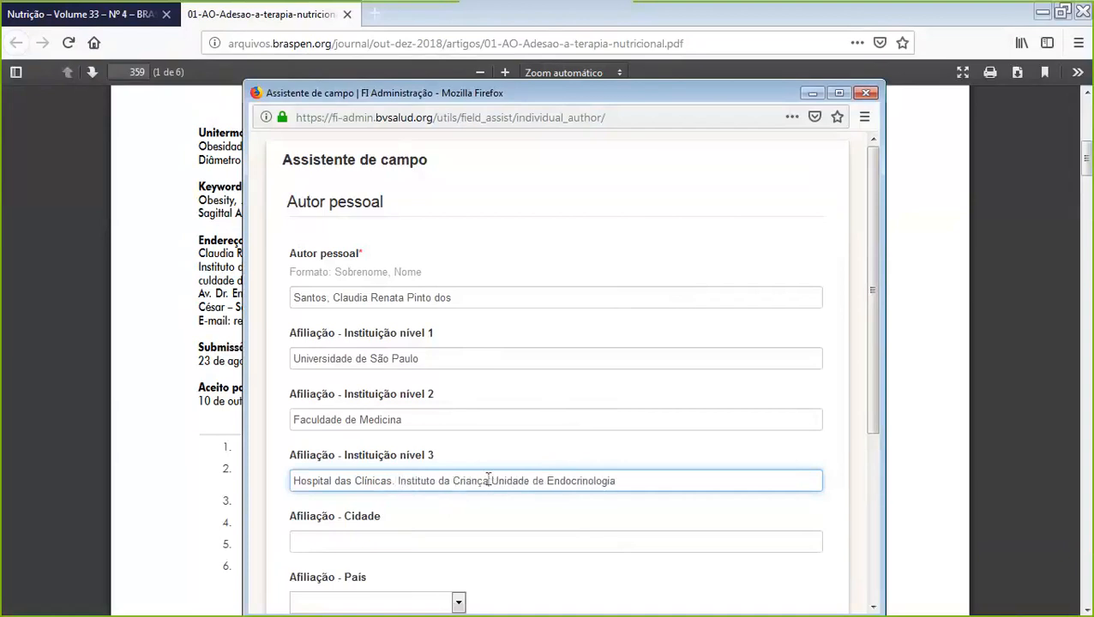
text(.)
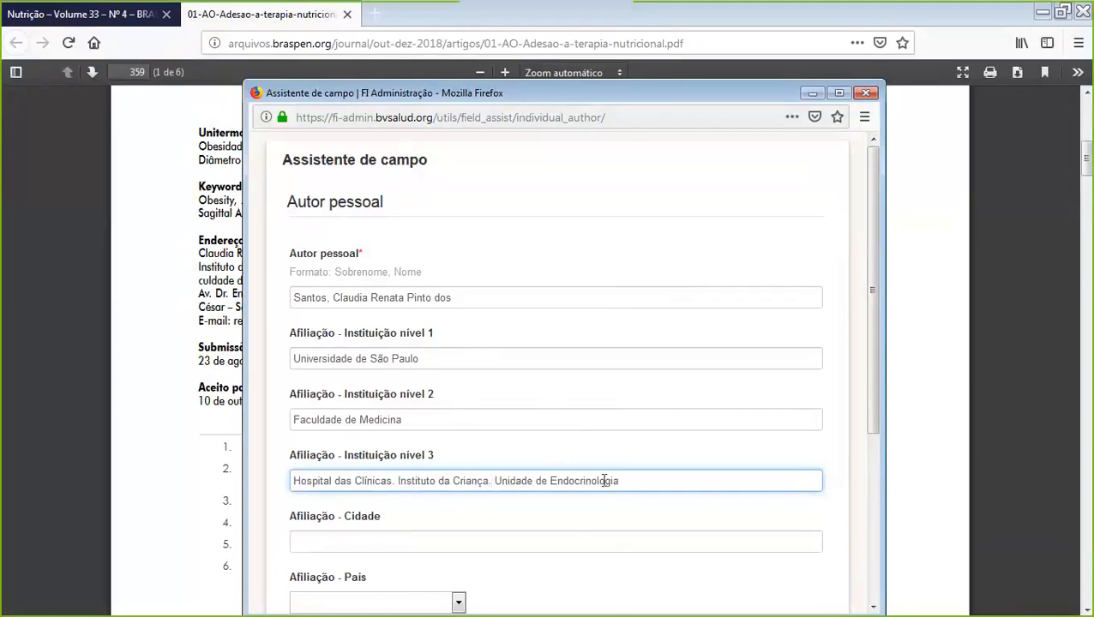
- Set Afiliação - Cidade to the suggested entry "Sao Paulo" and Afiliação - País to Brasil for the first author
click(659, 478)
click(325, 538)
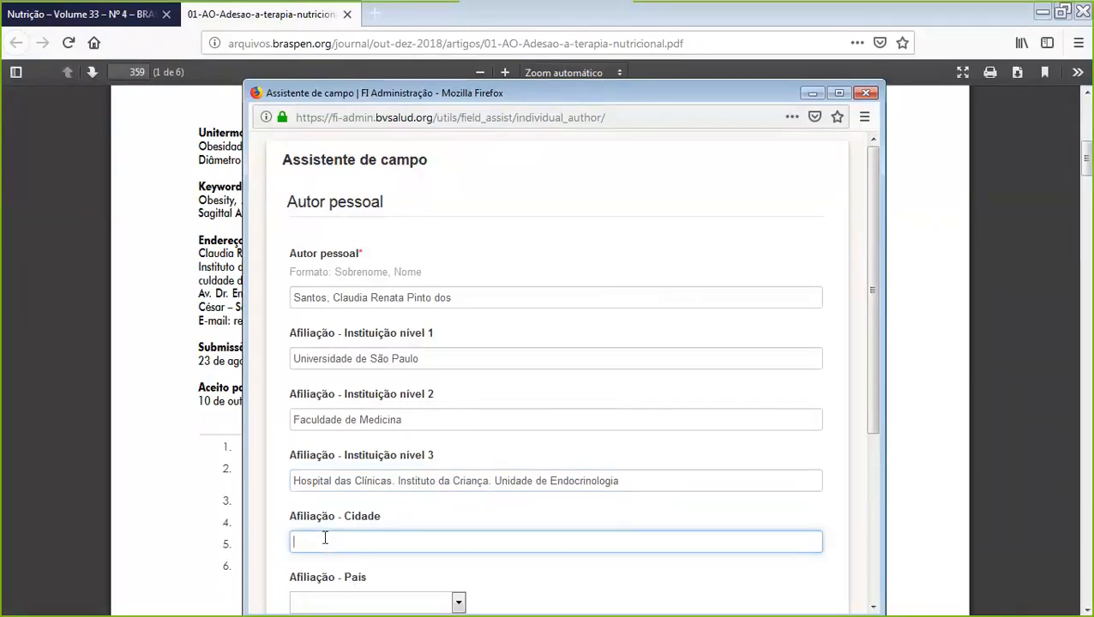
click(322, 542)
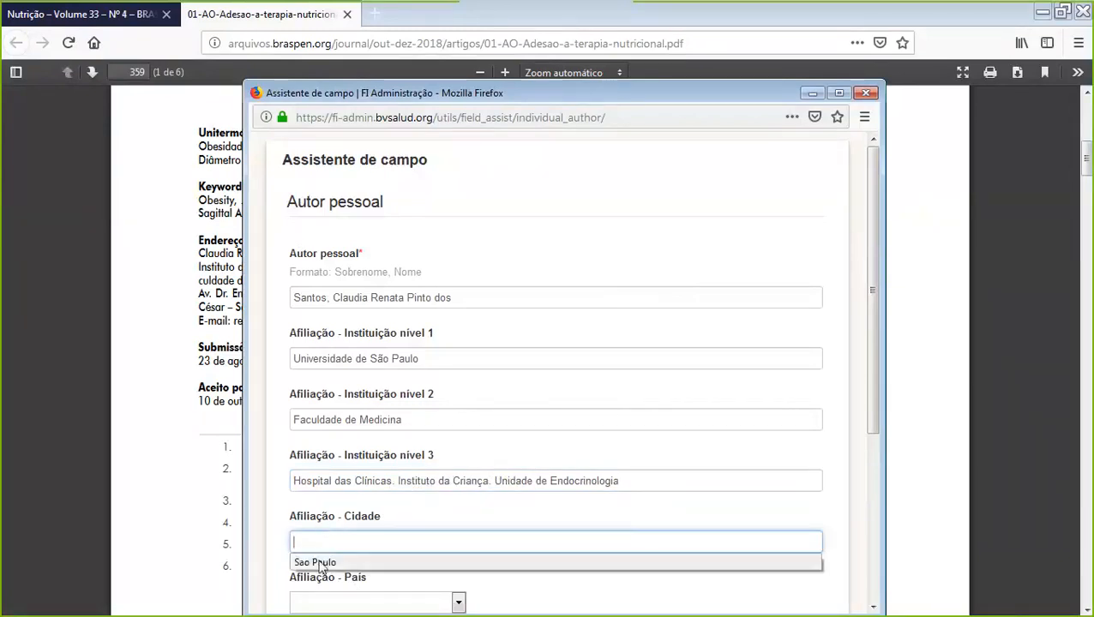
click(320, 564)
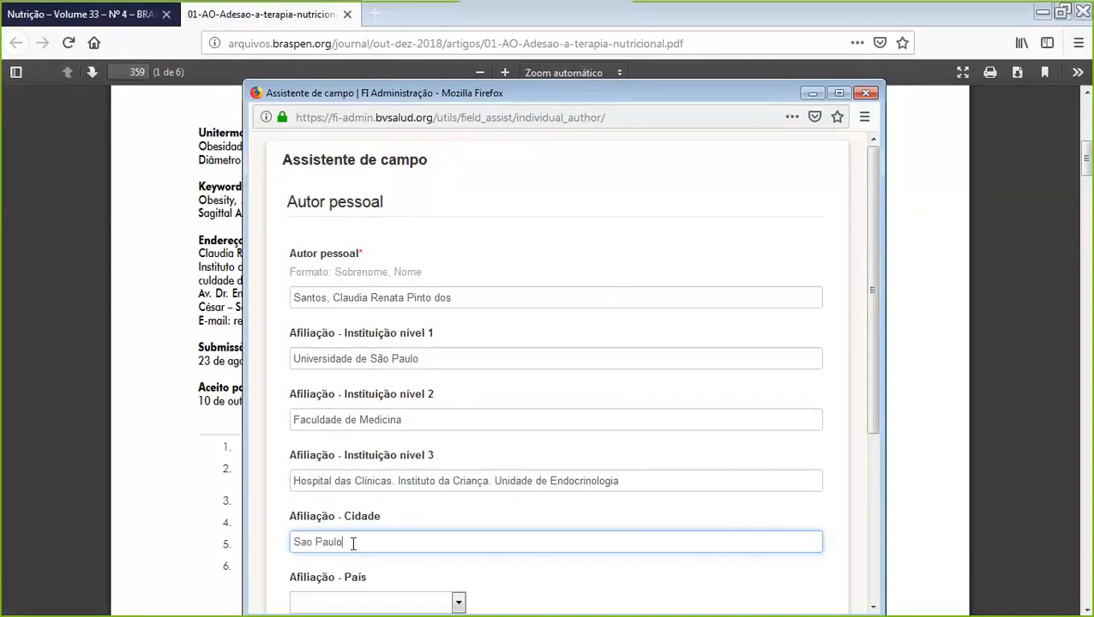
scroll(424, 540, down, 2)
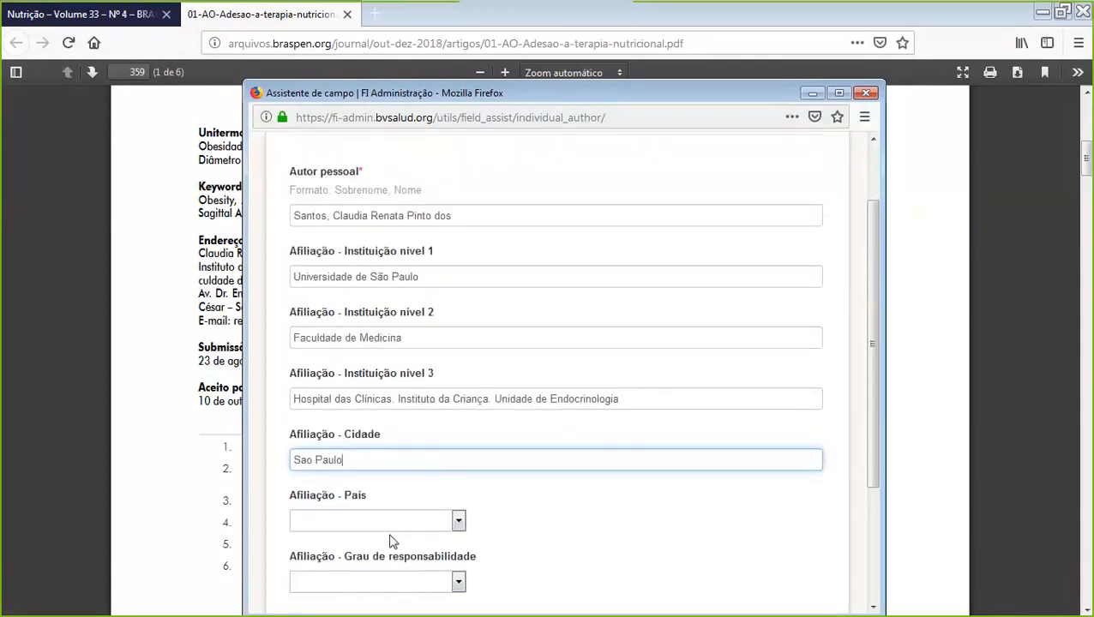
click(457, 523)
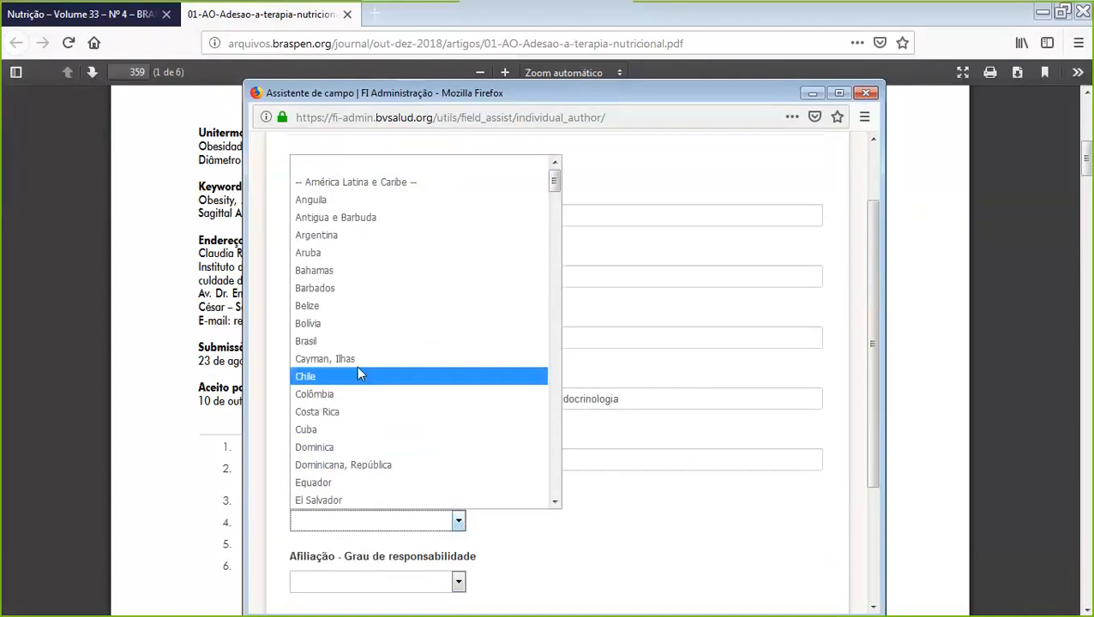
click(357, 341)
scroll(611, 541, down, 4)
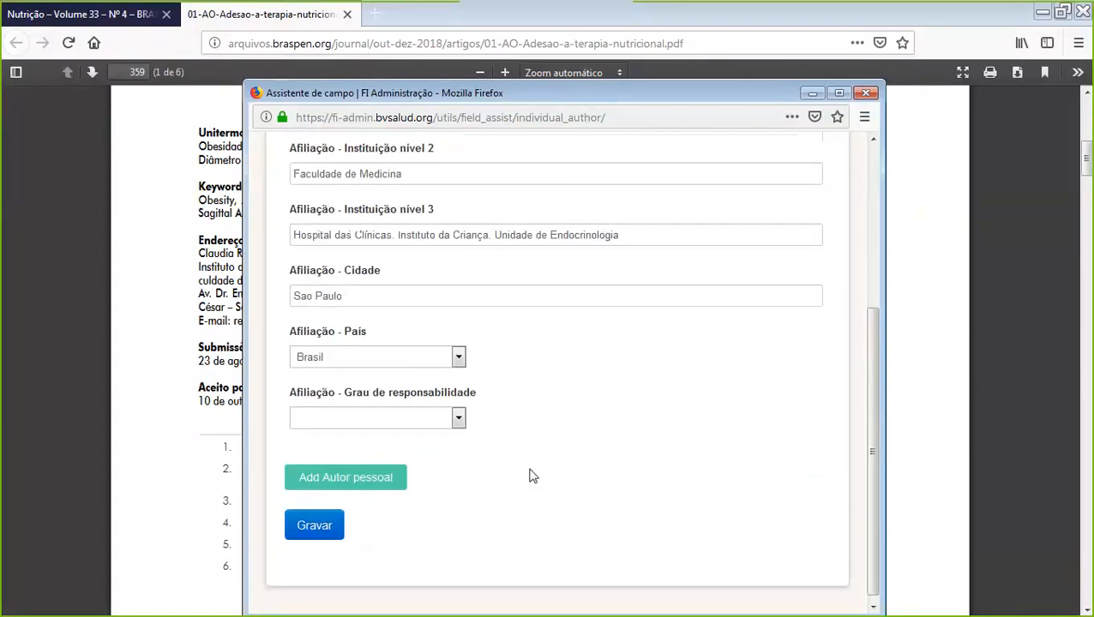
click(398, 487)
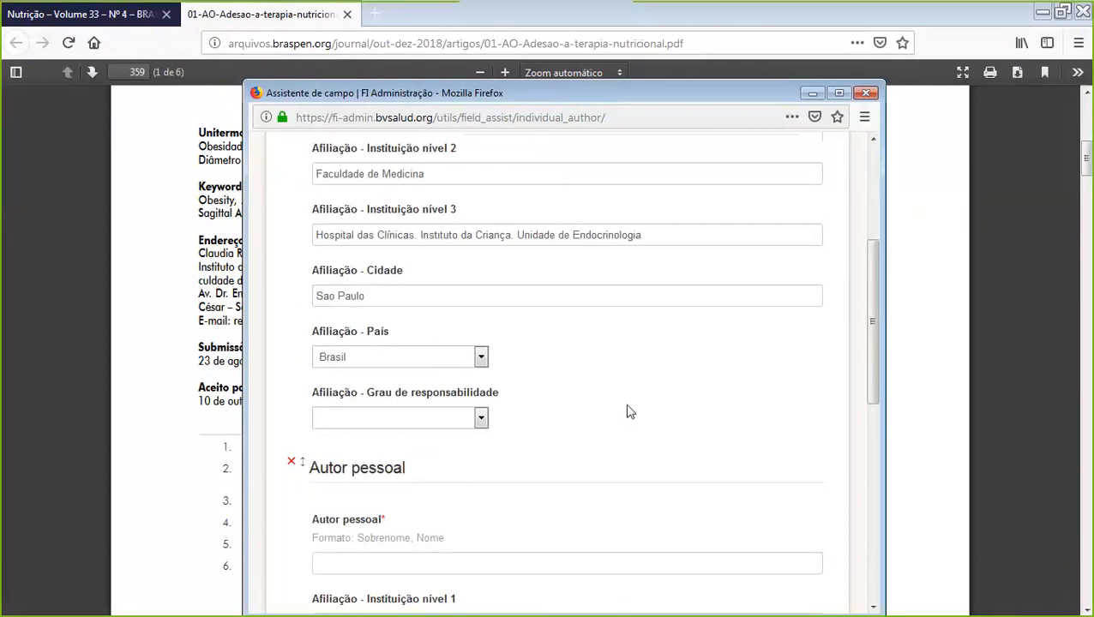
scroll(631, 410, down, 3)
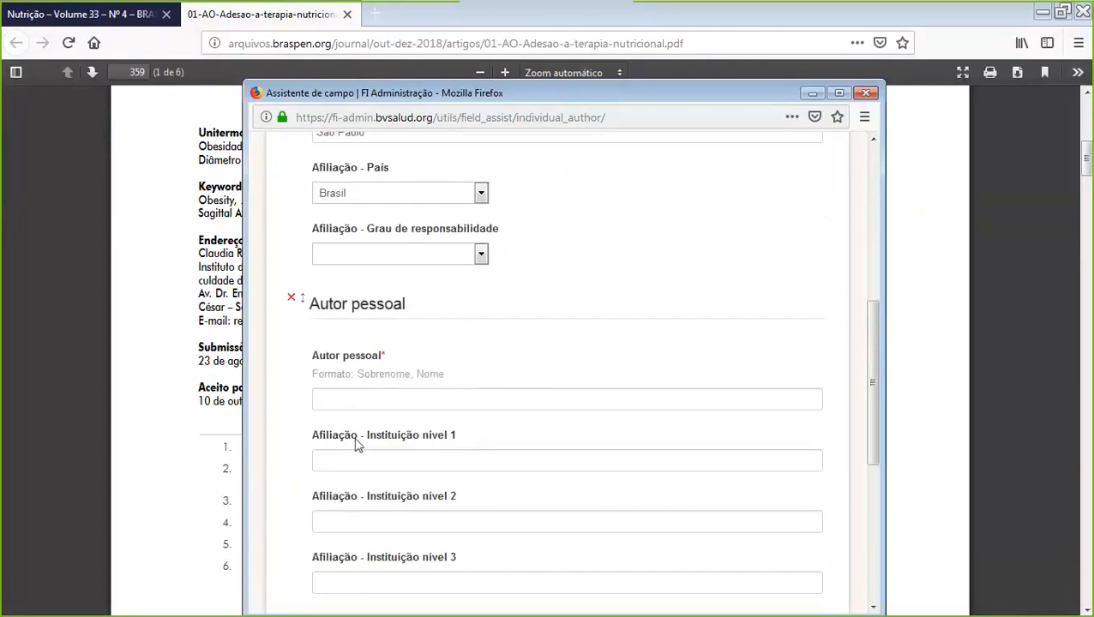
scroll(495, 364, down, 6)
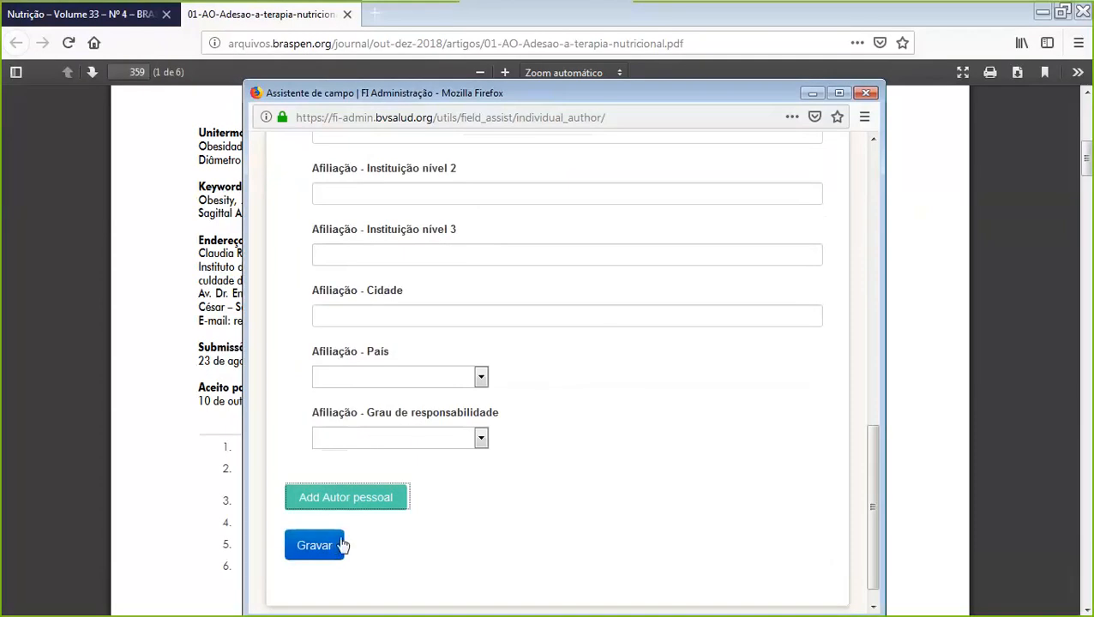
scroll(589, 401, up, 7)
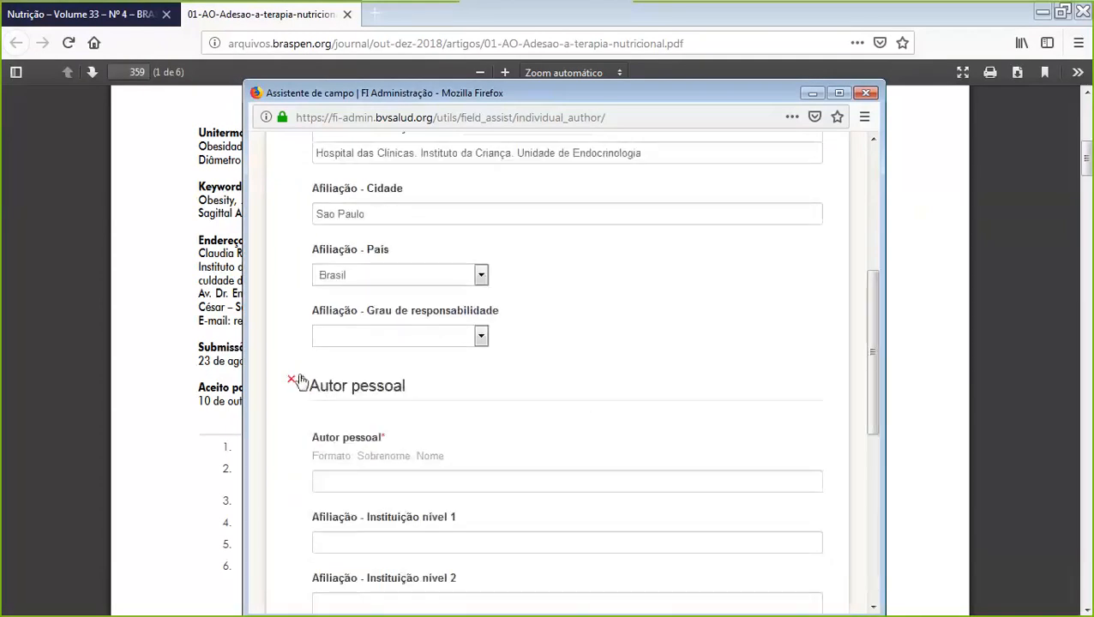
click(291, 379)
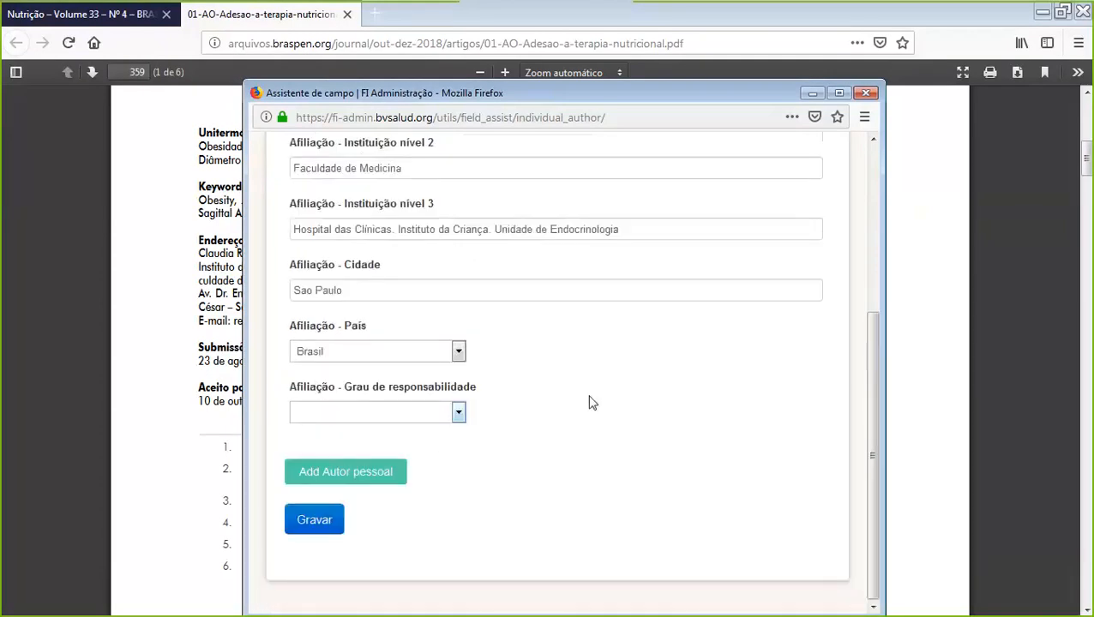
- Save the first author's entry, put the Notepad notes aside and clear the text selection in the article PDF
click(307, 525)
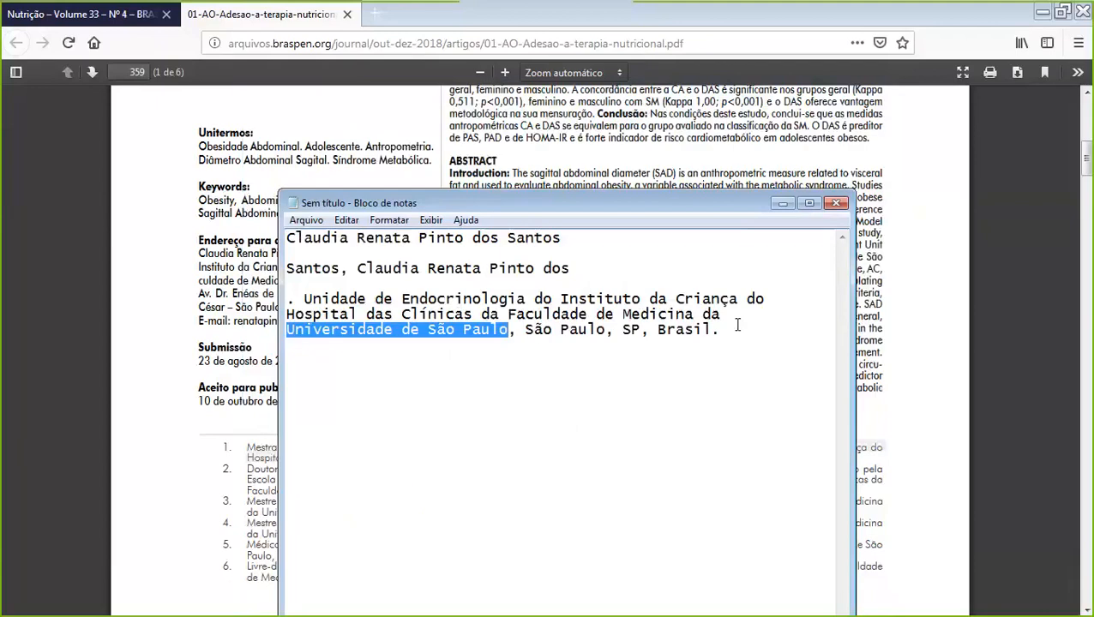
click(782, 205)
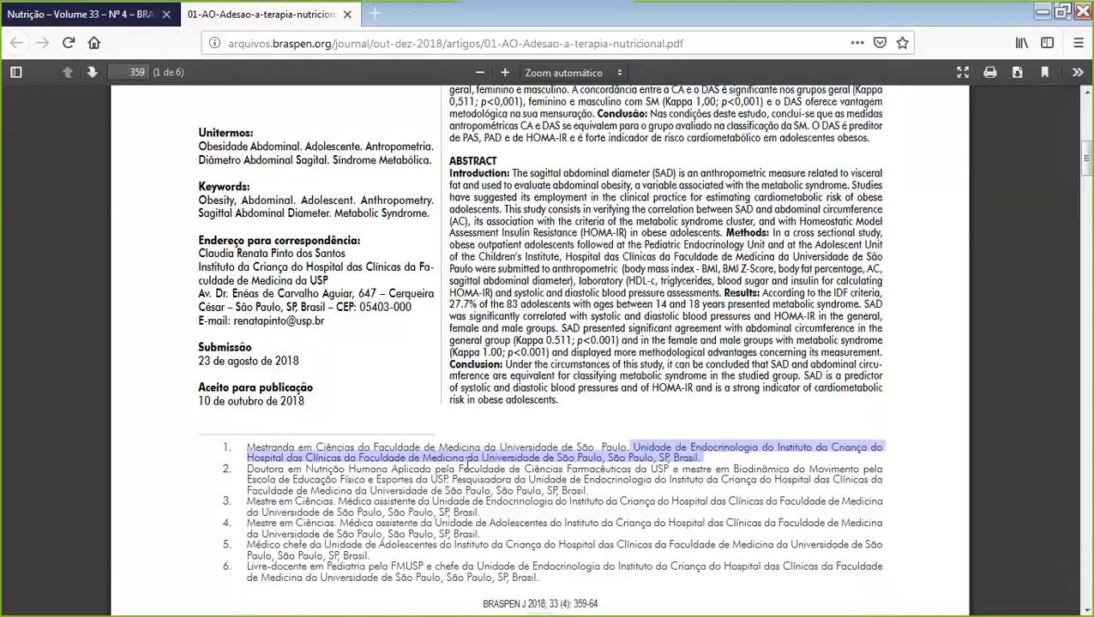
click(610, 411)
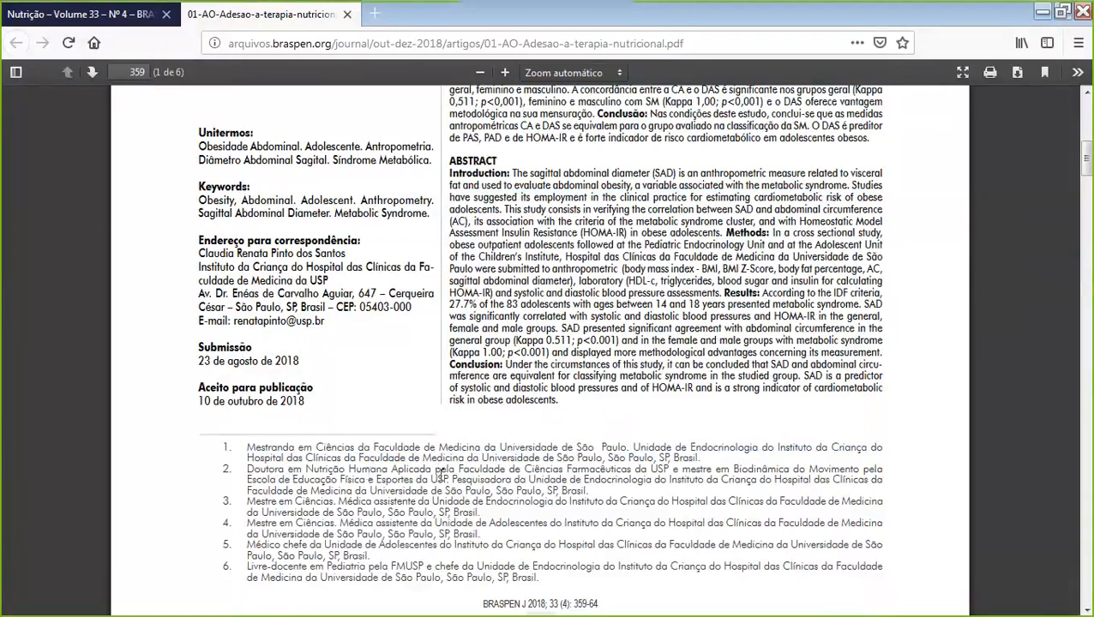
- Examine footnote 2 of the article for the second author's degrees, university, faculty, hospital, institute and unit
drag(435, 471, 465, 471)
click(436, 468)
drag(436, 470, 470, 470)
drag(449, 479, 366, 479)
click(455, 481)
drag(455, 481, 719, 480)
drag(369, 490, 490, 493)
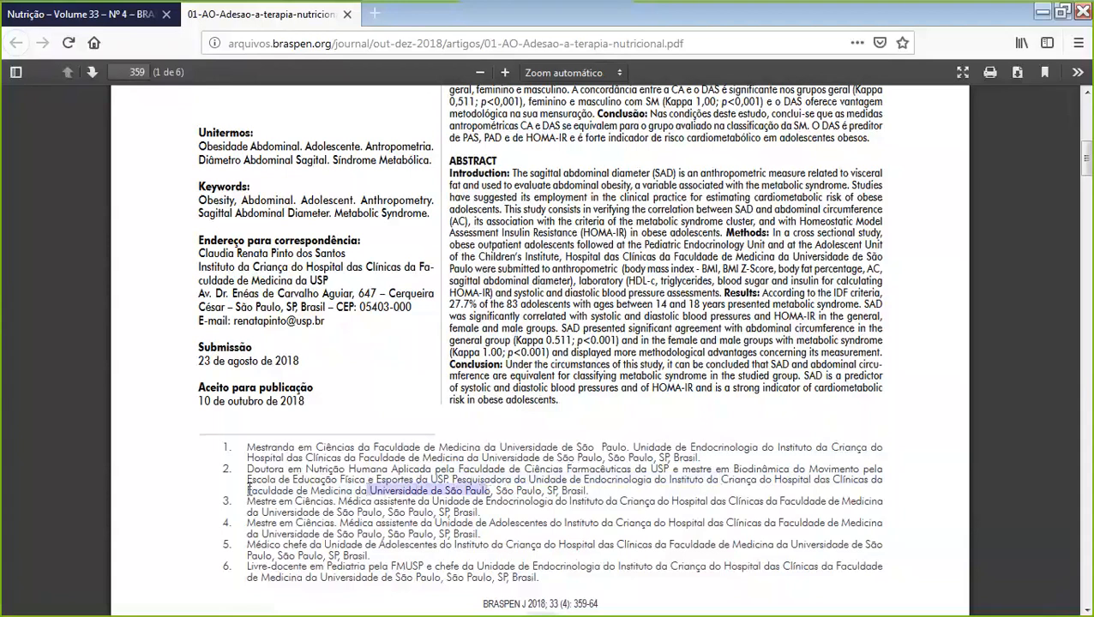
drag(247, 490, 350, 491)
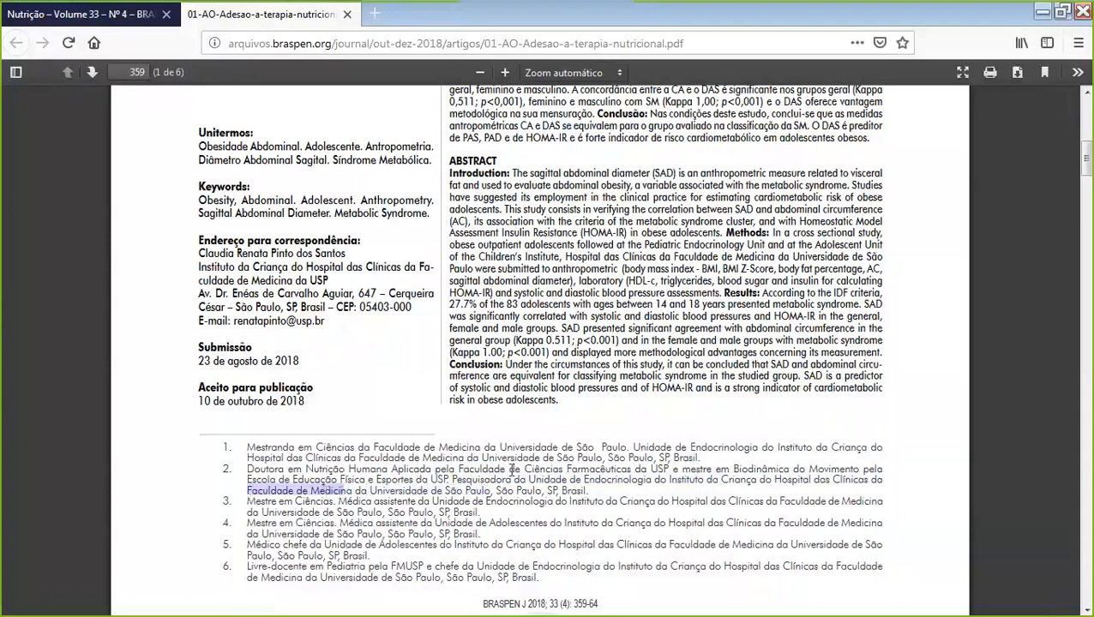
click(780, 481)
drag(780, 481, 854, 485)
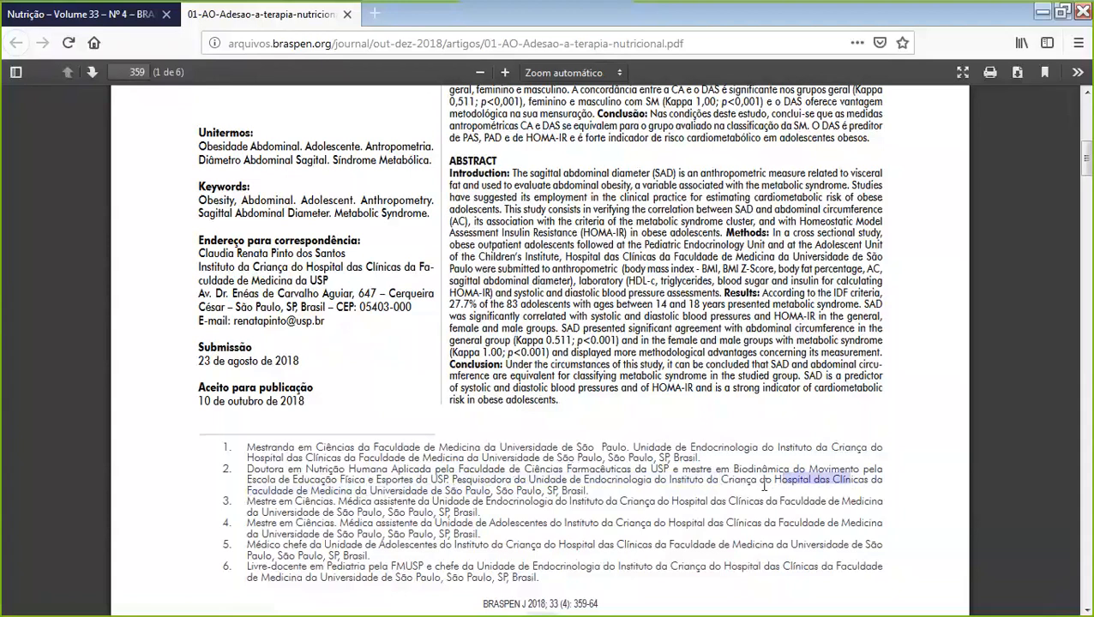
drag(784, 482, 860, 483)
drag(671, 482, 750, 482)
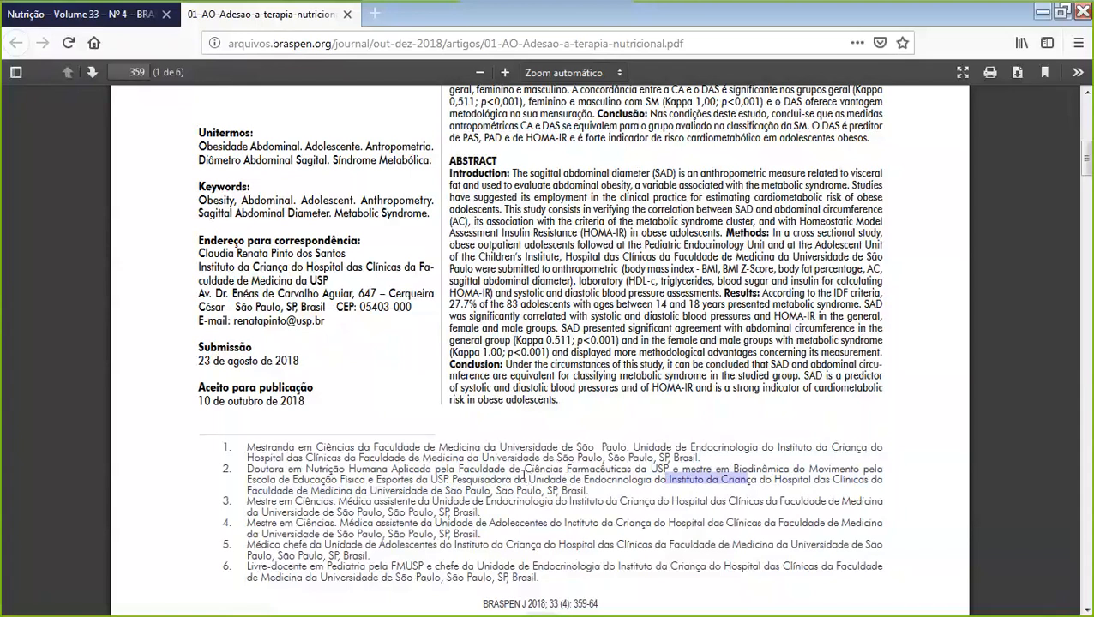
drag(452, 480, 588, 493)
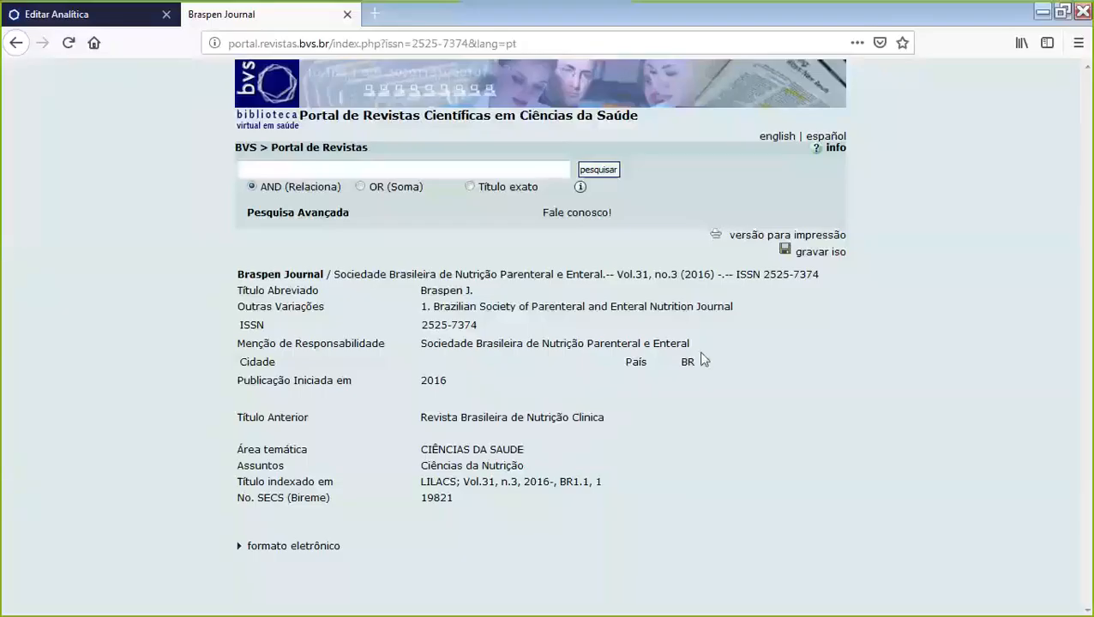
- Close the Braspen Journal portal page, keeping the analytic record open
click(91, 17)
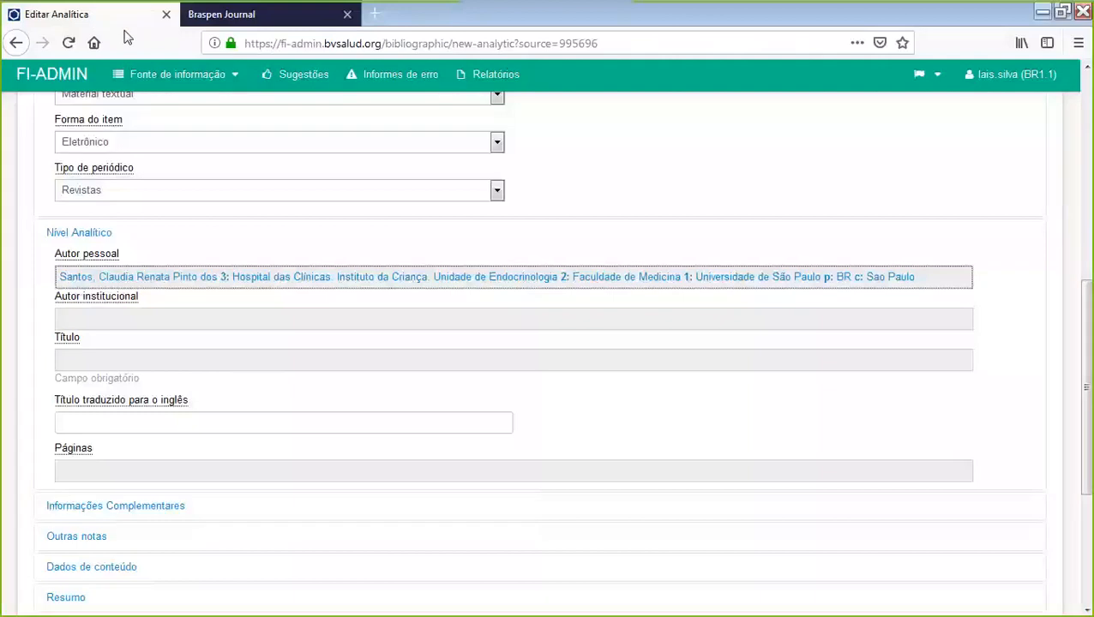
click(291, 17)
click(347, 14)
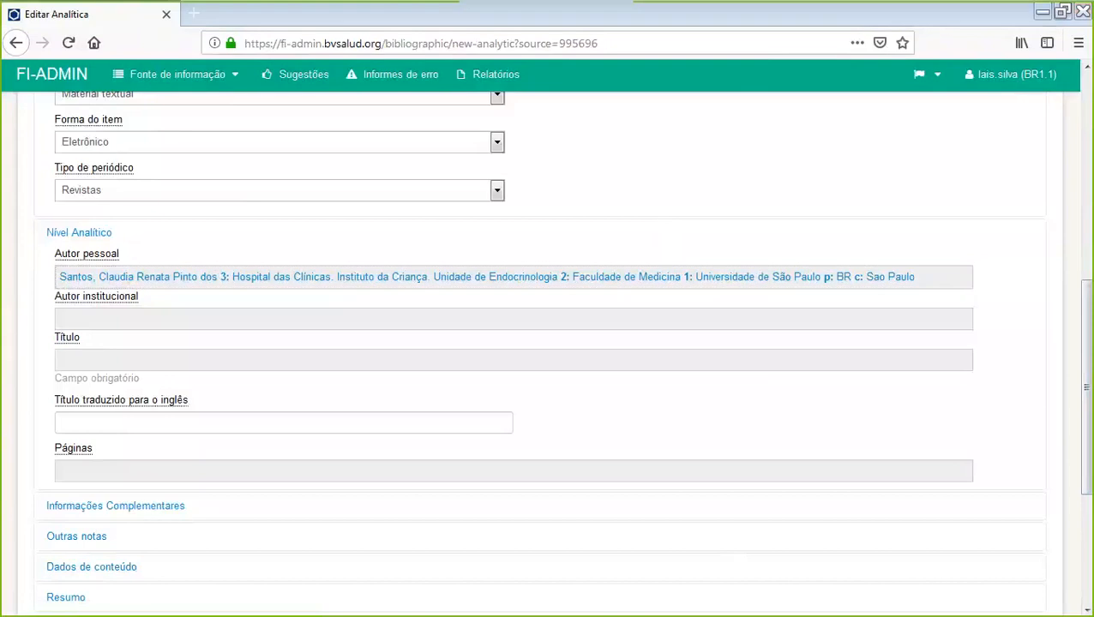
- Copy the article's Portuguese and English titles from the PDF into Notepad, below the affiliation text
drag(60, 74, 303, 178)
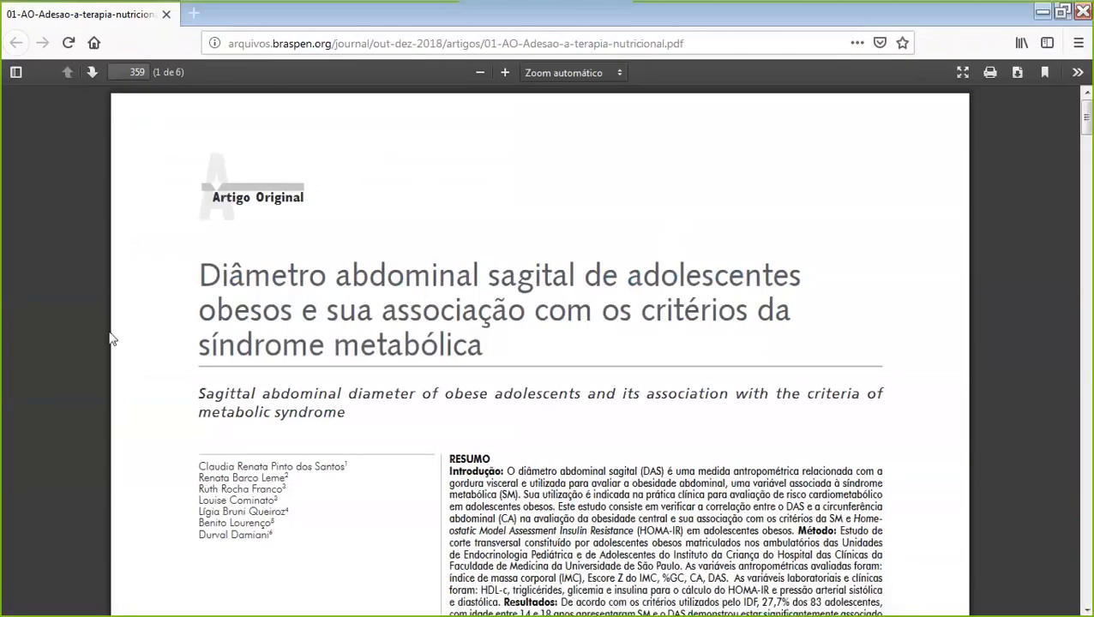
drag(199, 266, 354, 416)
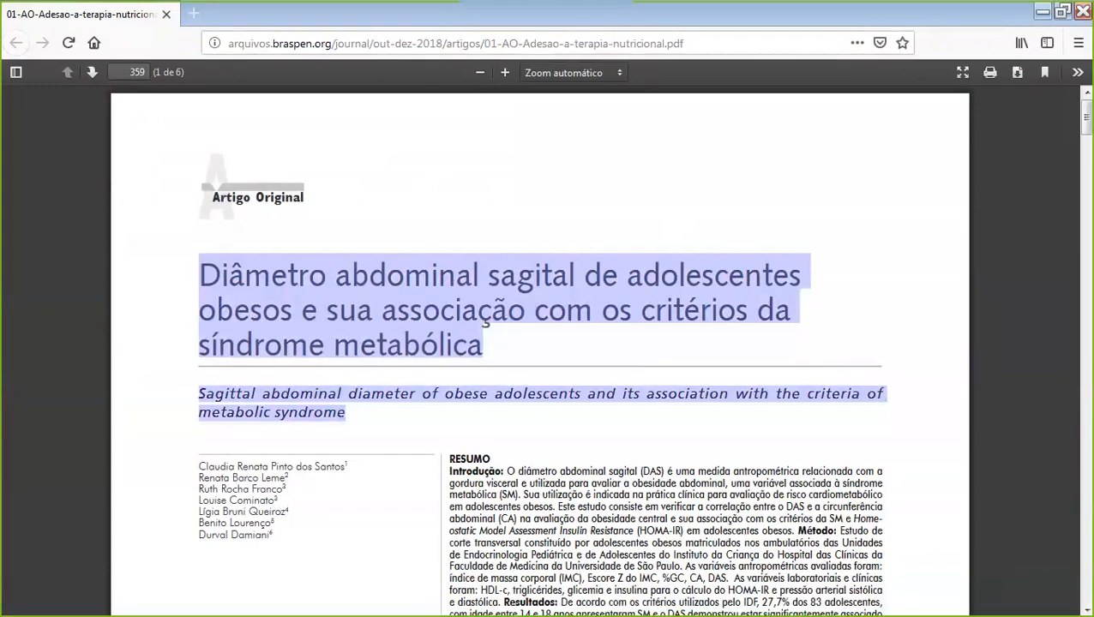
key(alt+Tab)
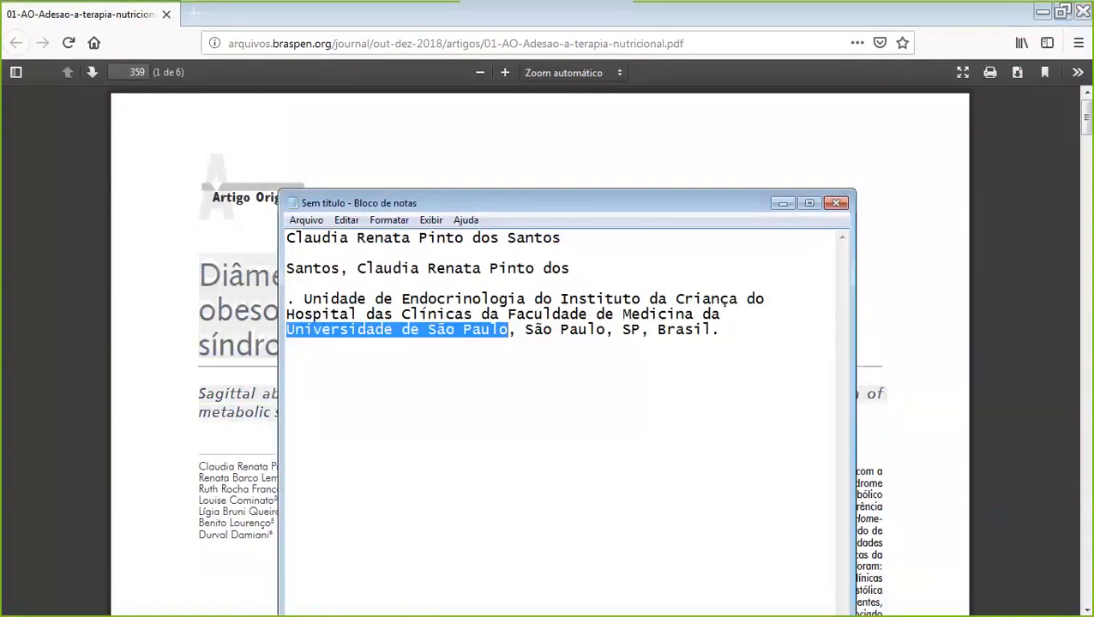
click(729, 337)
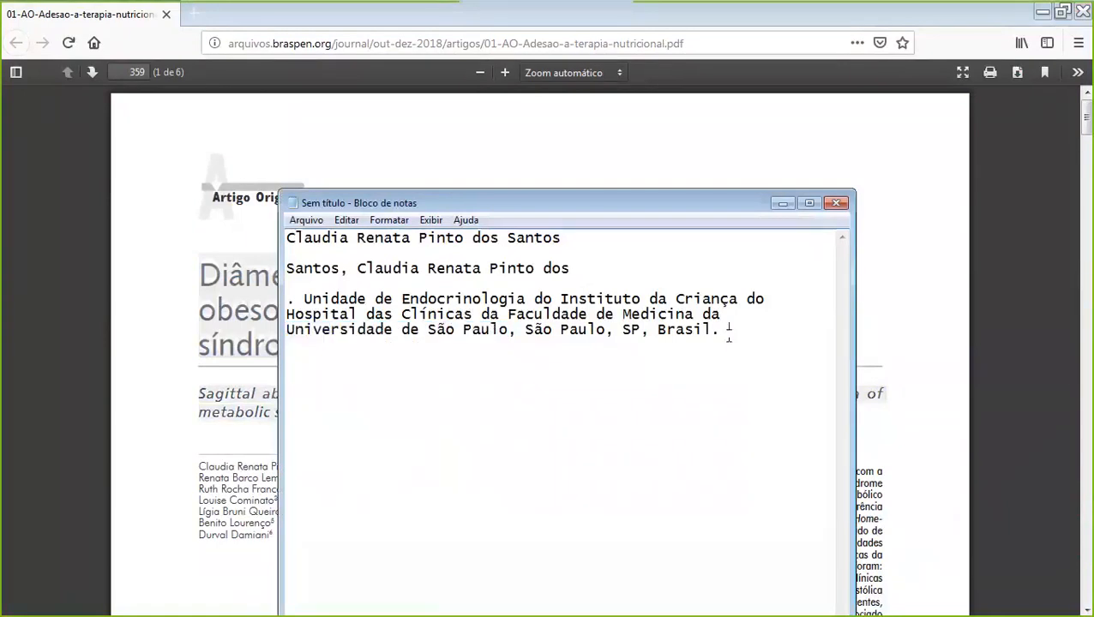
key(Return)
text(Diâmetro abdominal sagital de adolescentes obesos e sua associação com os critérios da síndrome metabólicaSagittal abdominal  diameter  of  obese  adolescents  and  its  association  with  the  criteria  of metabolic syndrome)
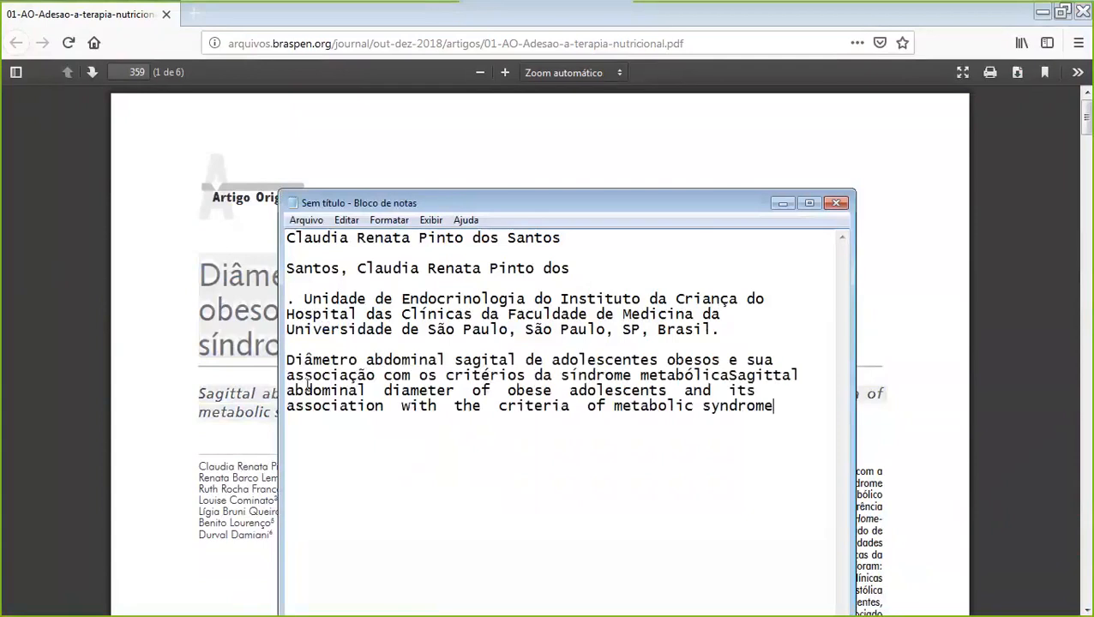
- Separate the English title from the Portuguese one in Notepad with a blank line
click(386, 407)
click(728, 376)
key(Return)
key(Return)
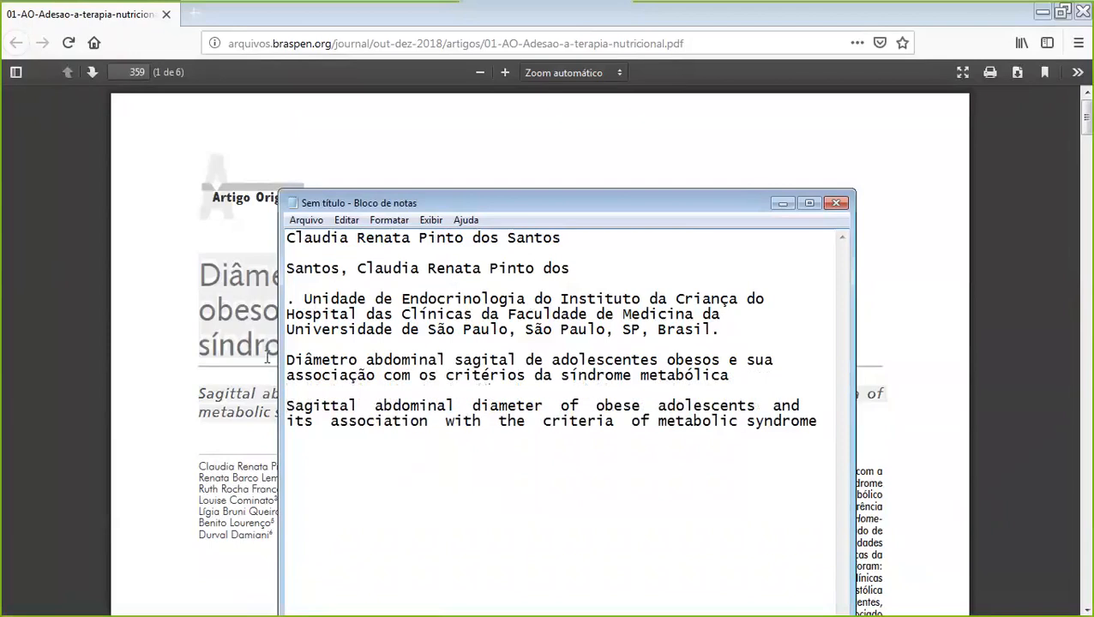
- Copy the title "Diâmetro abdominal sagital de adolescentes obesos e sua associação com os critérios da síndrome metabólica" from Notepad into the record's Título, with Idioma Português
drag(288, 360, 762, 376)
key(ctrl+c)
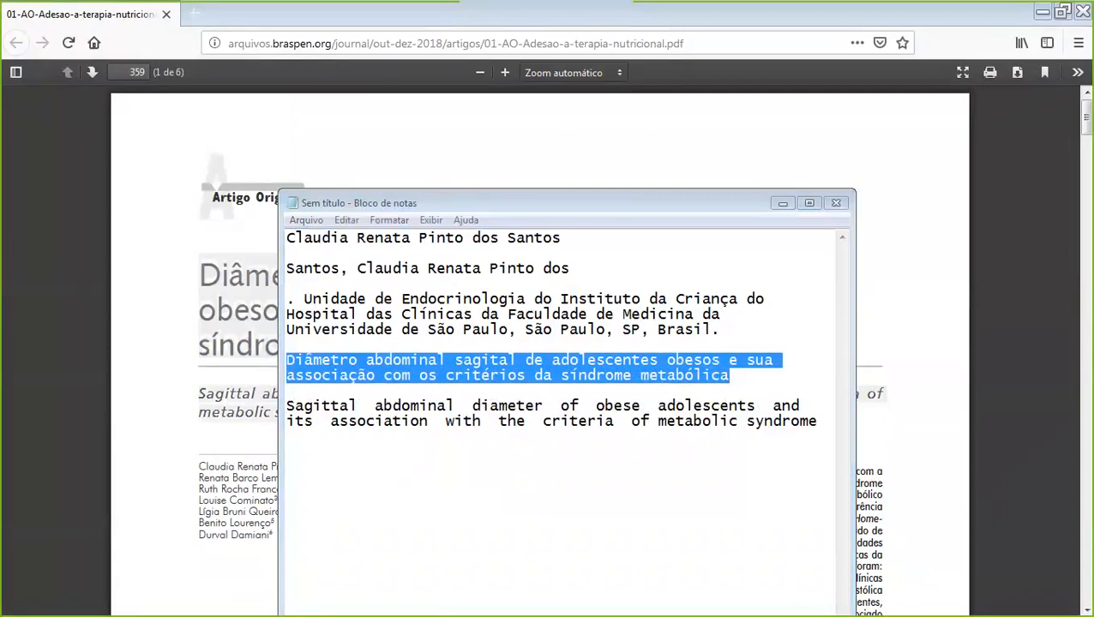
key(alt+Tab)
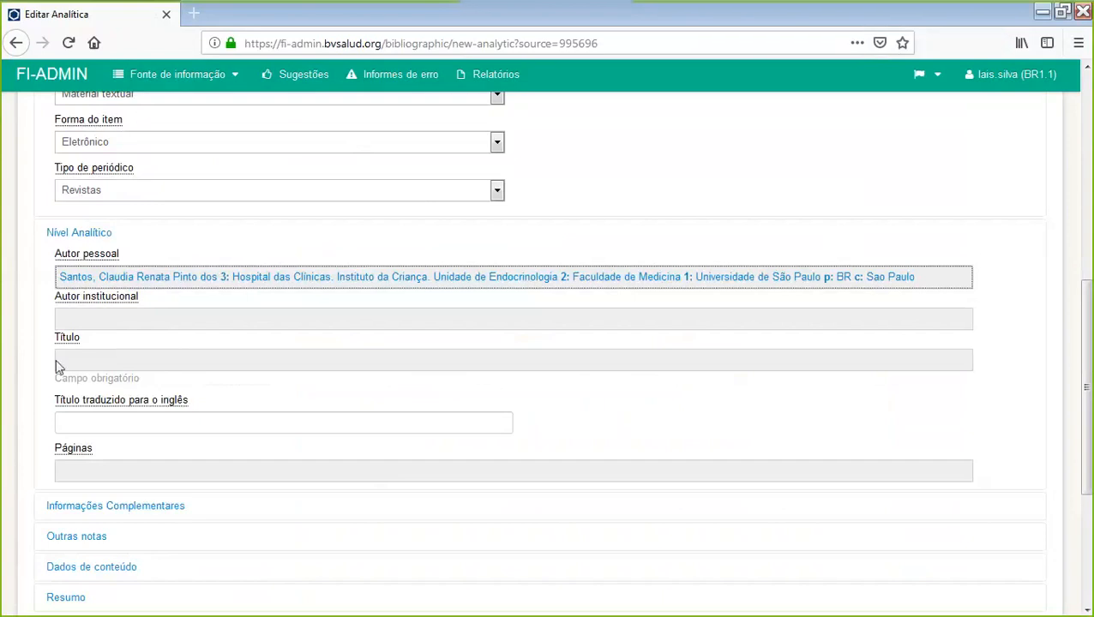
click(82, 360)
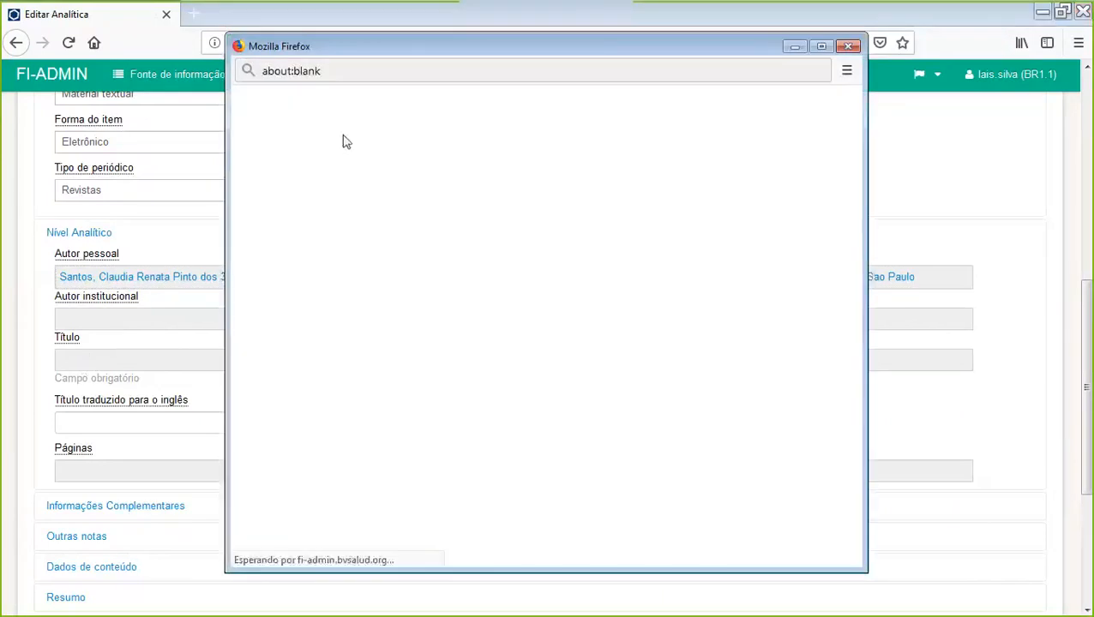
click(310, 231)
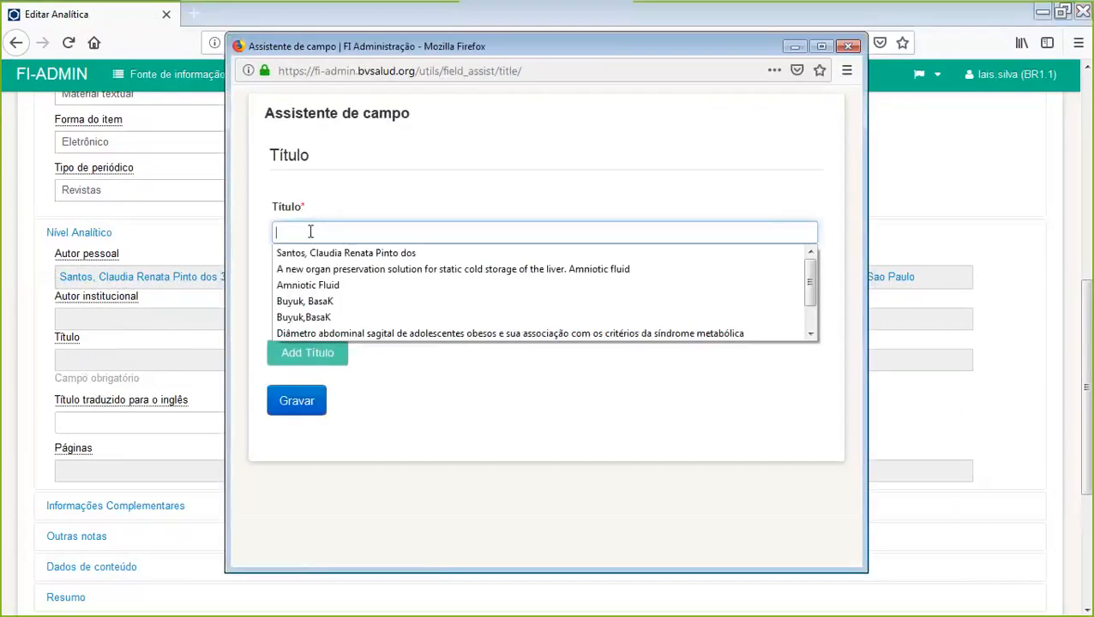
key(ctrl+v)
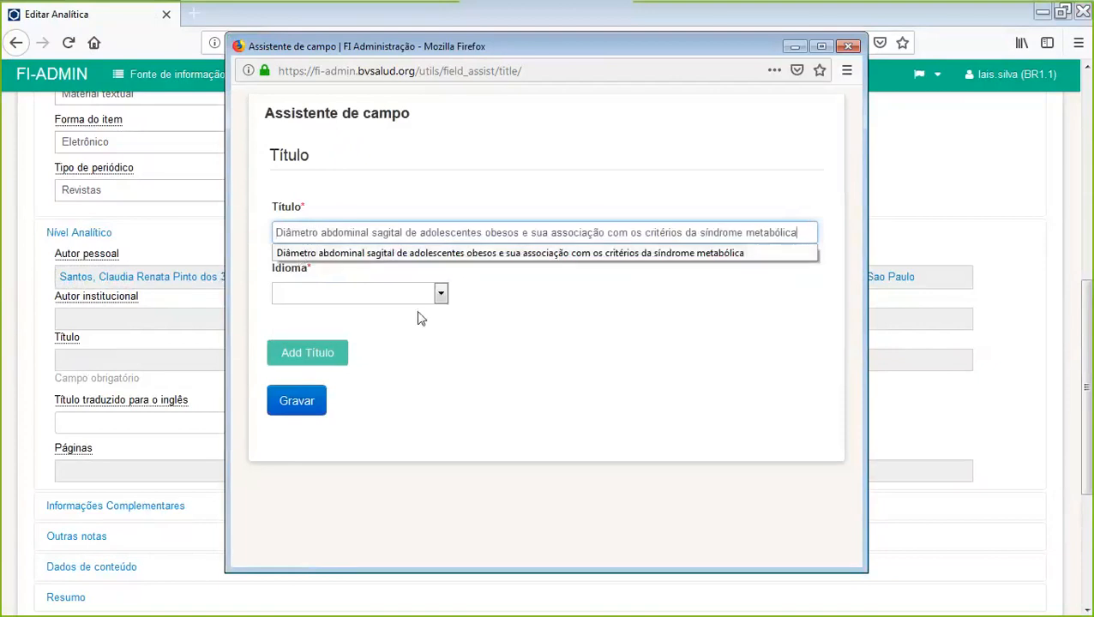
click(439, 294)
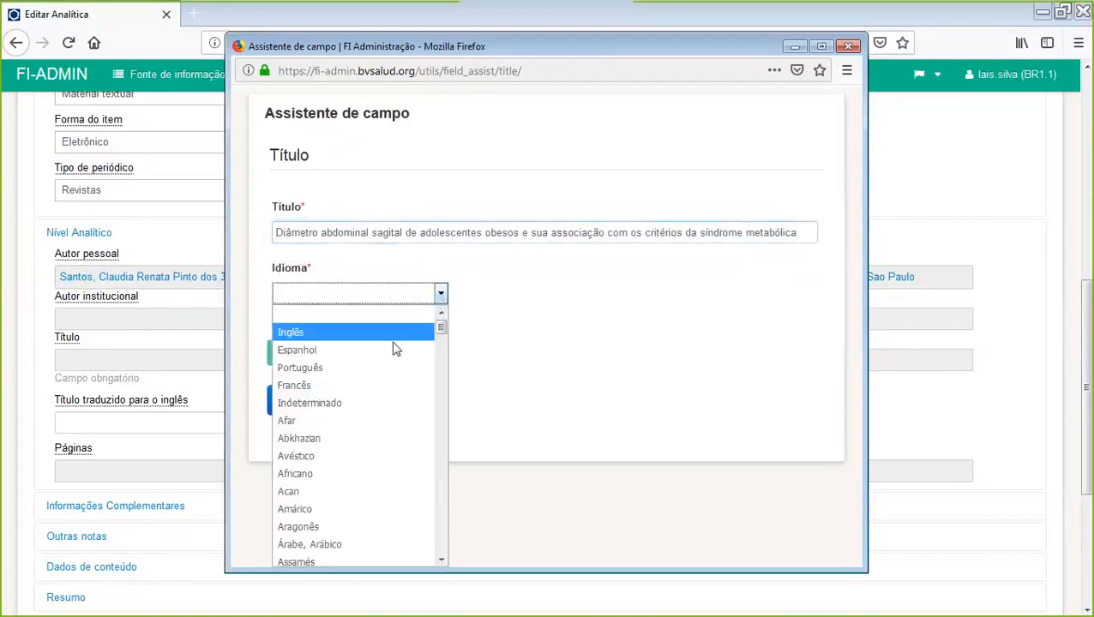
click(385, 370)
- Add the second title "Sagittal abdominal diameter of obese adolescents and its association with the criteria of metabolic syndrome" with Idioma Inglês, and save both titles
click(308, 354)
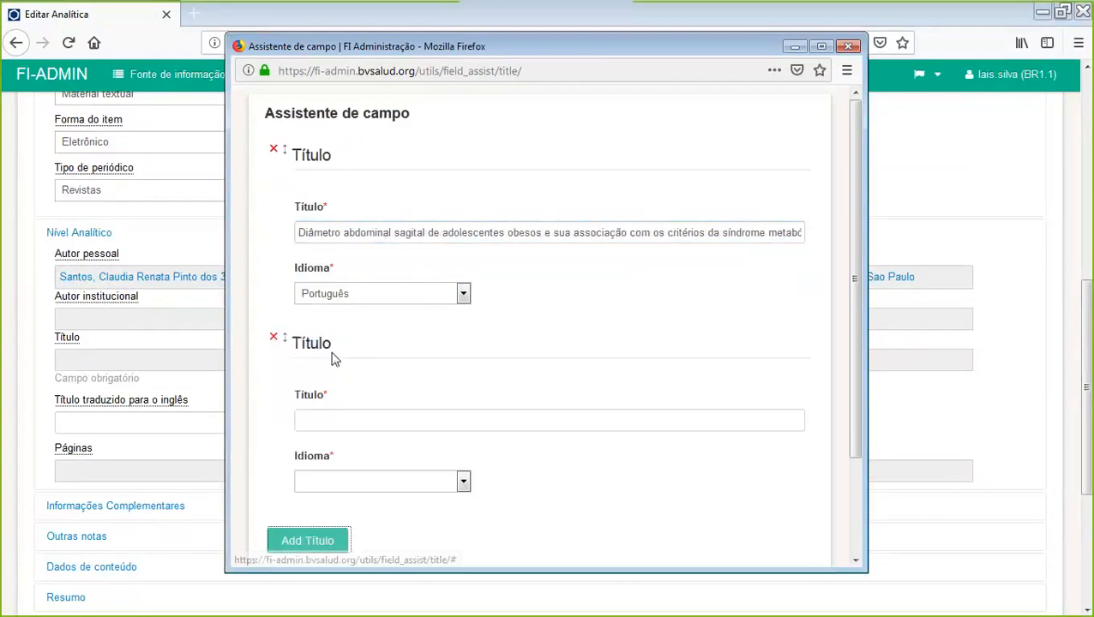
click(312, 421)
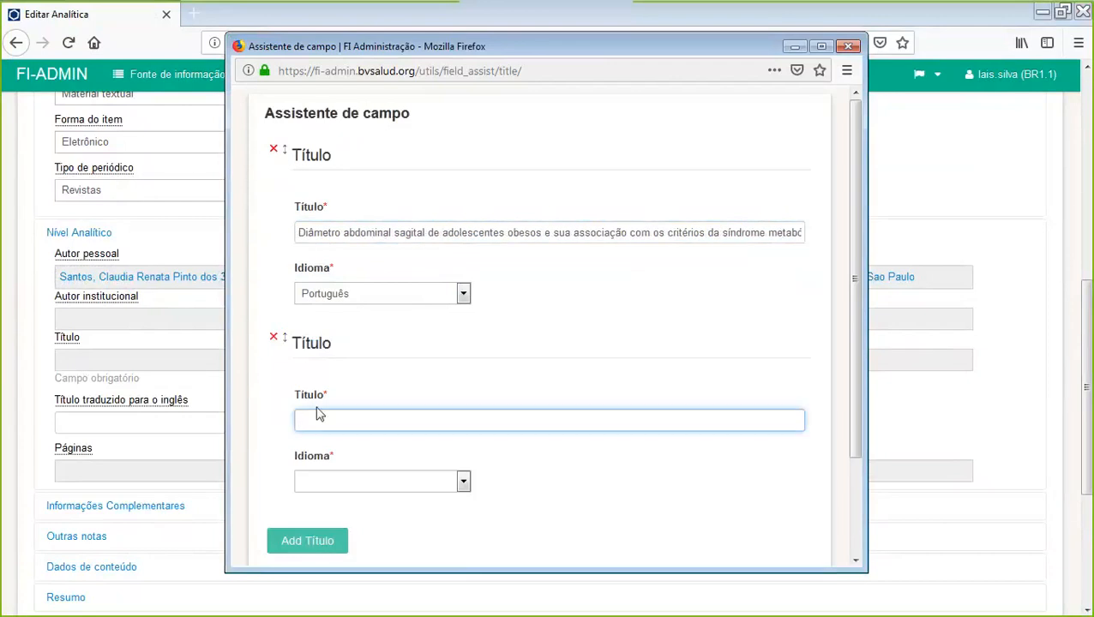
text(s)
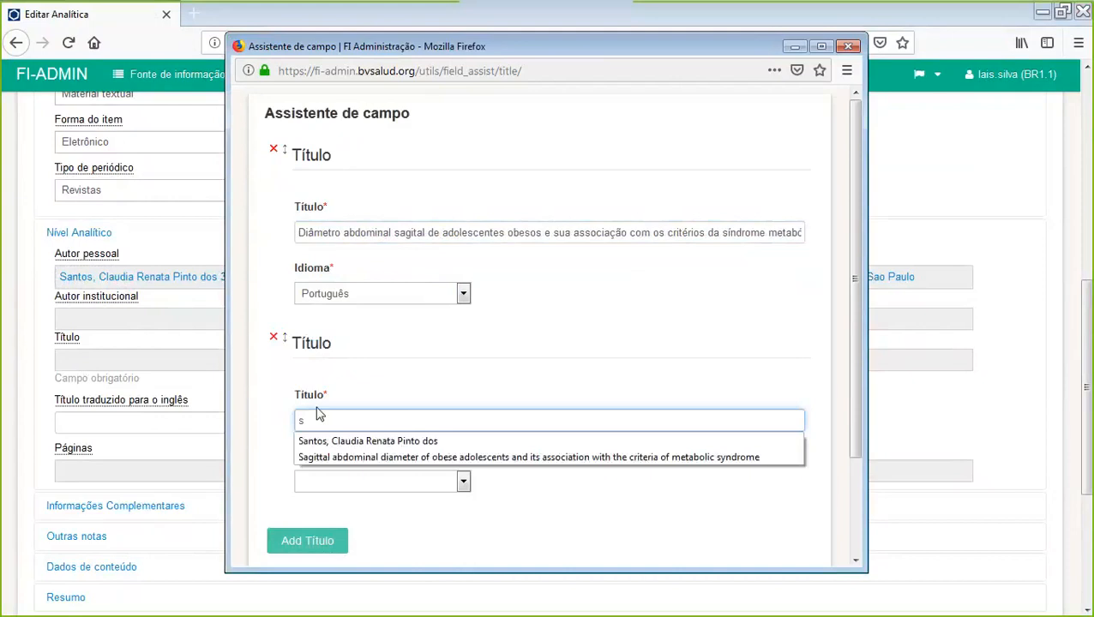
click(320, 458)
drag(377, 421, 188, 421)
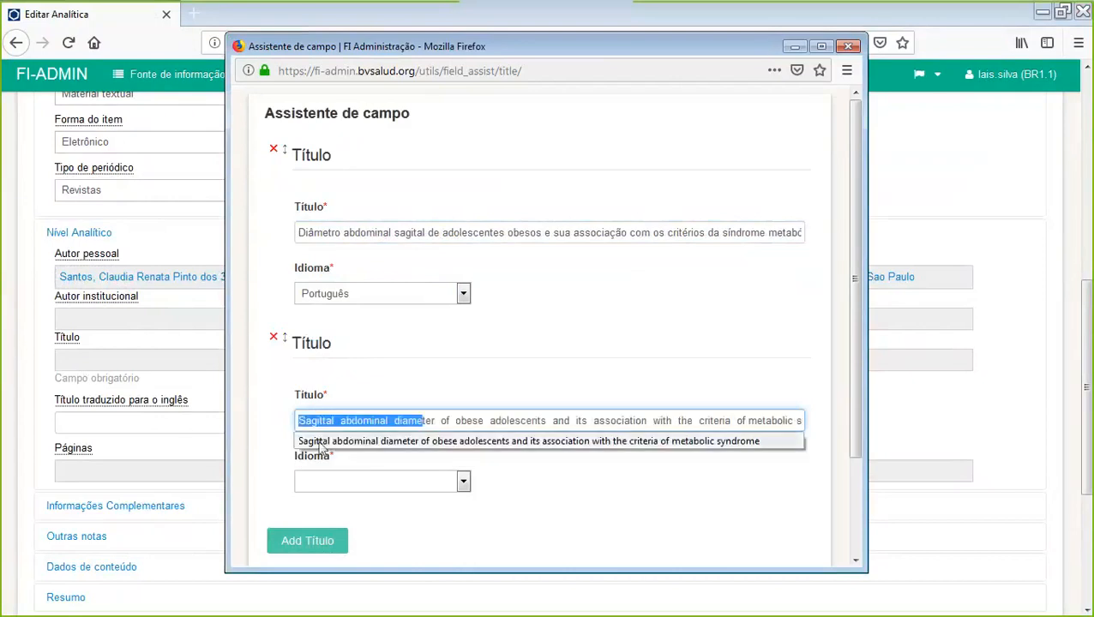
click(463, 481)
click(351, 143)
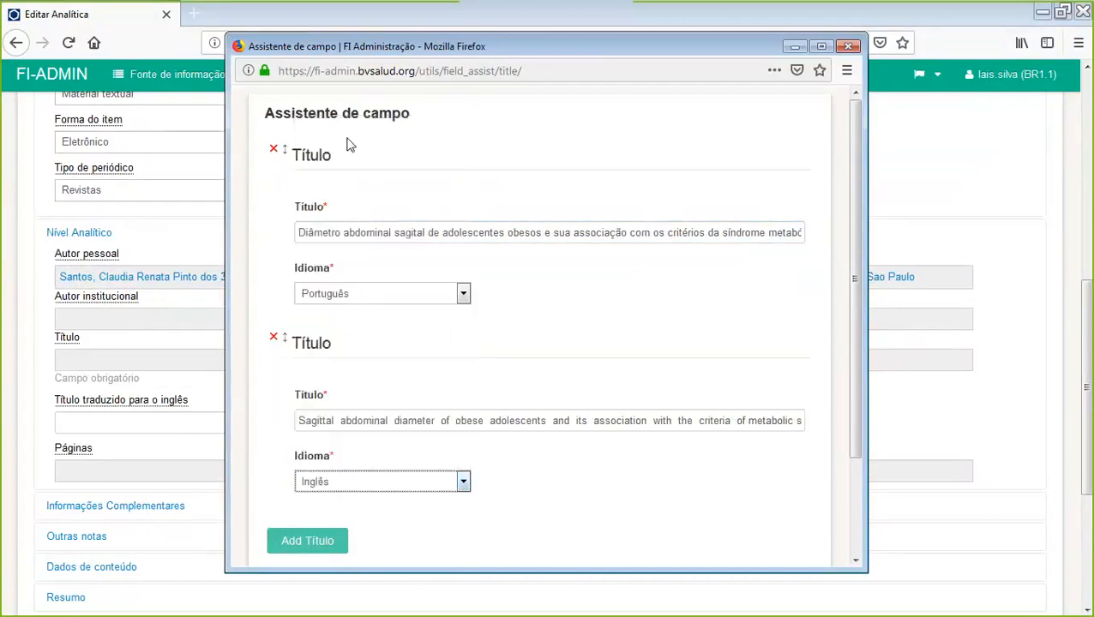
scroll(599, 471, down, 2)
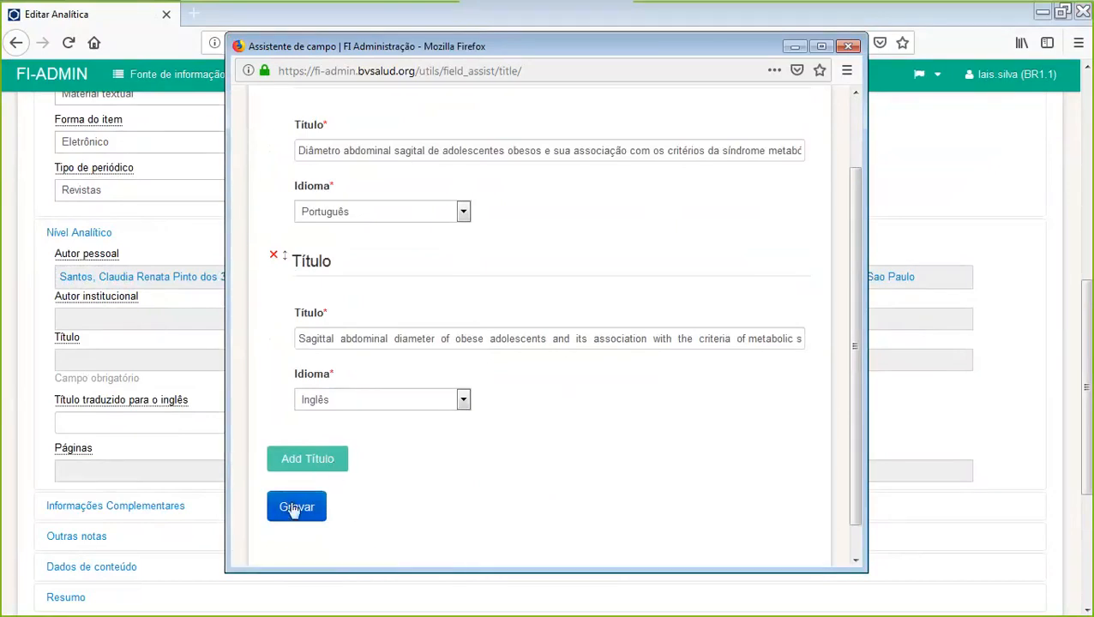
click(294, 514)
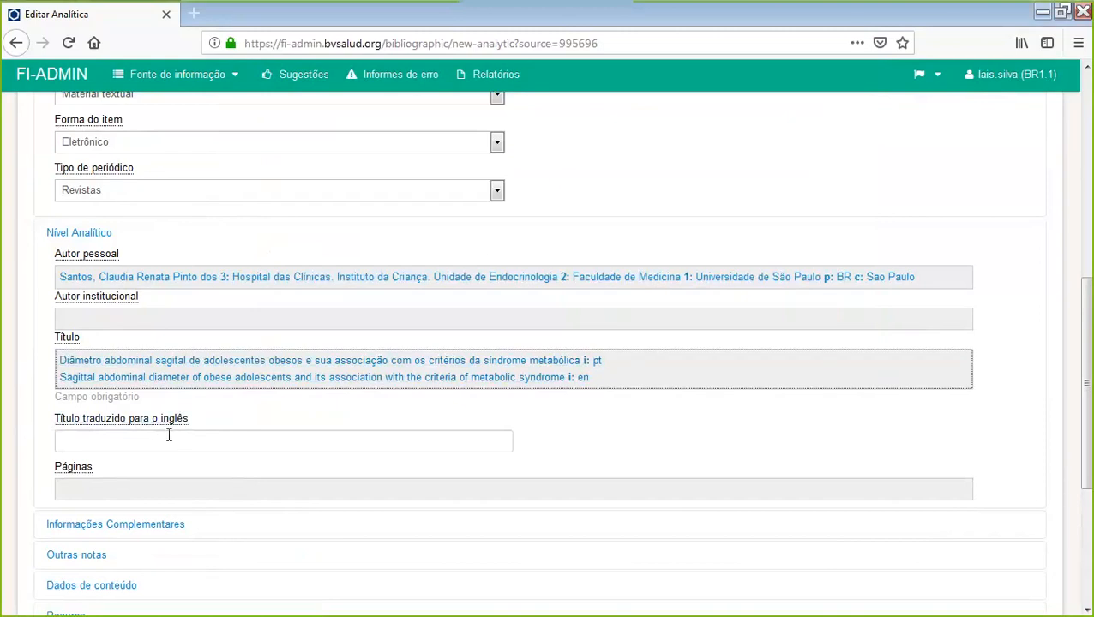
- Open the field assistant for the analytic record's Páginas and go through its initial and final number fields
scroll(257, 394, down, 3)
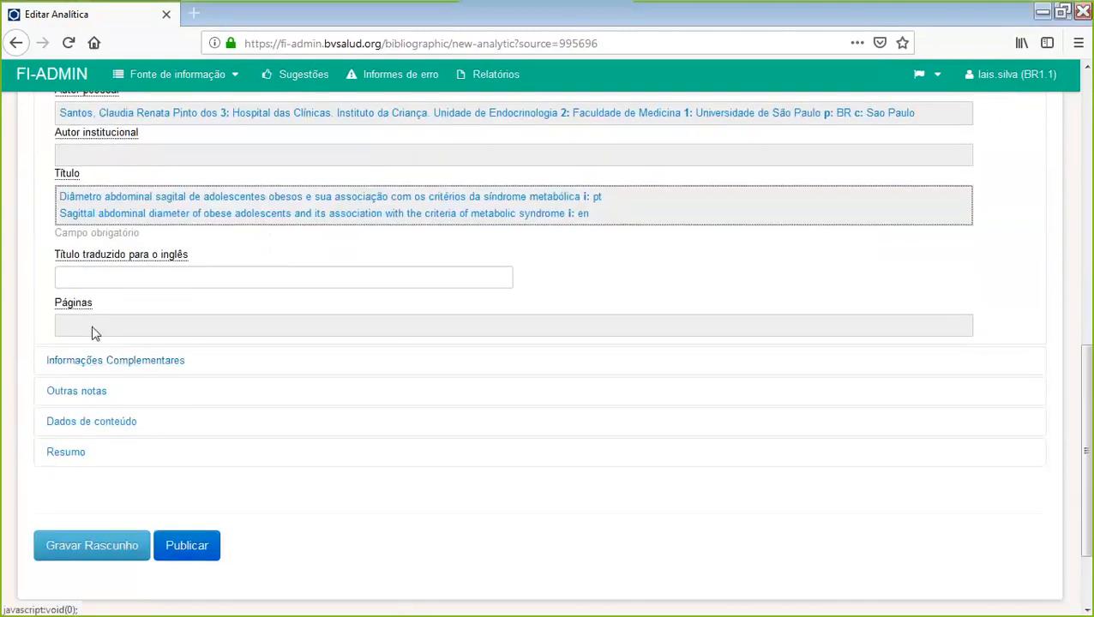
click(95, 334)
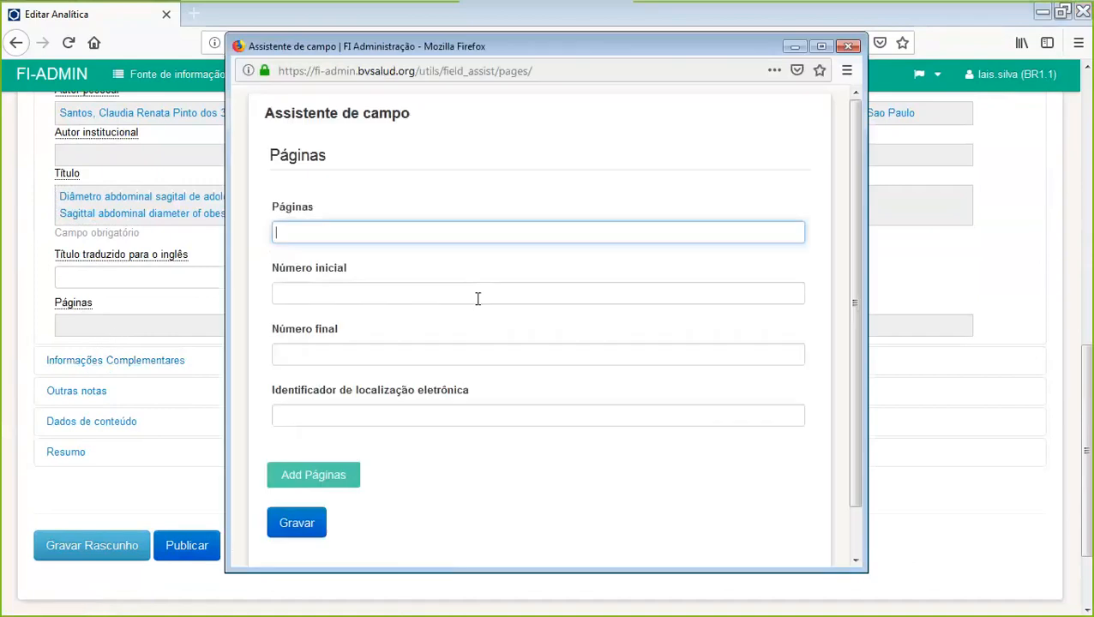
click(327, 294)
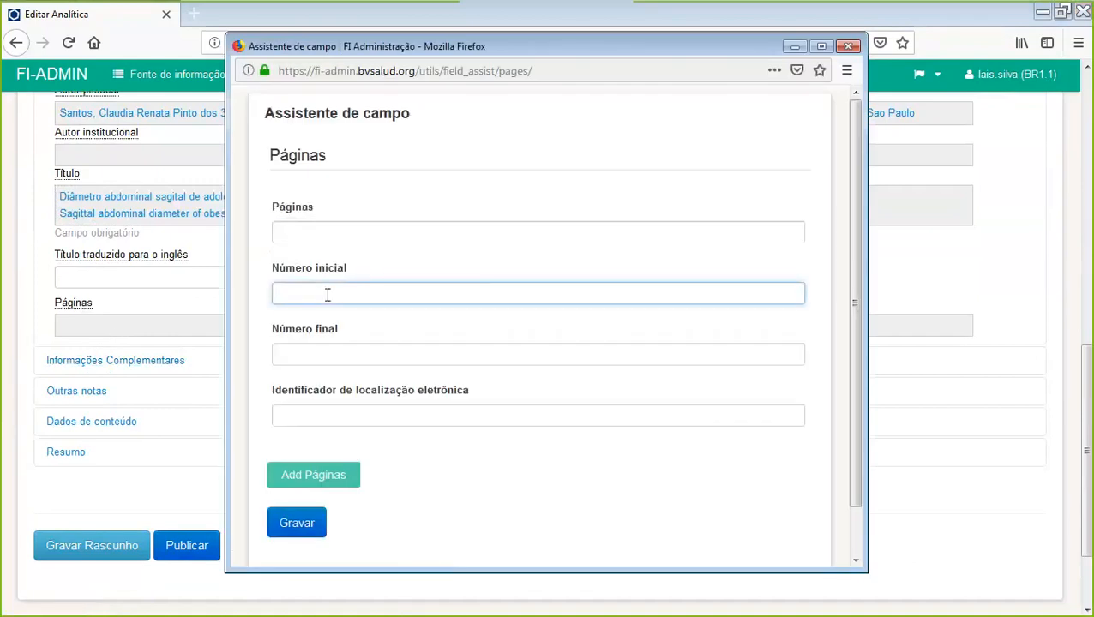
click(298, 353)
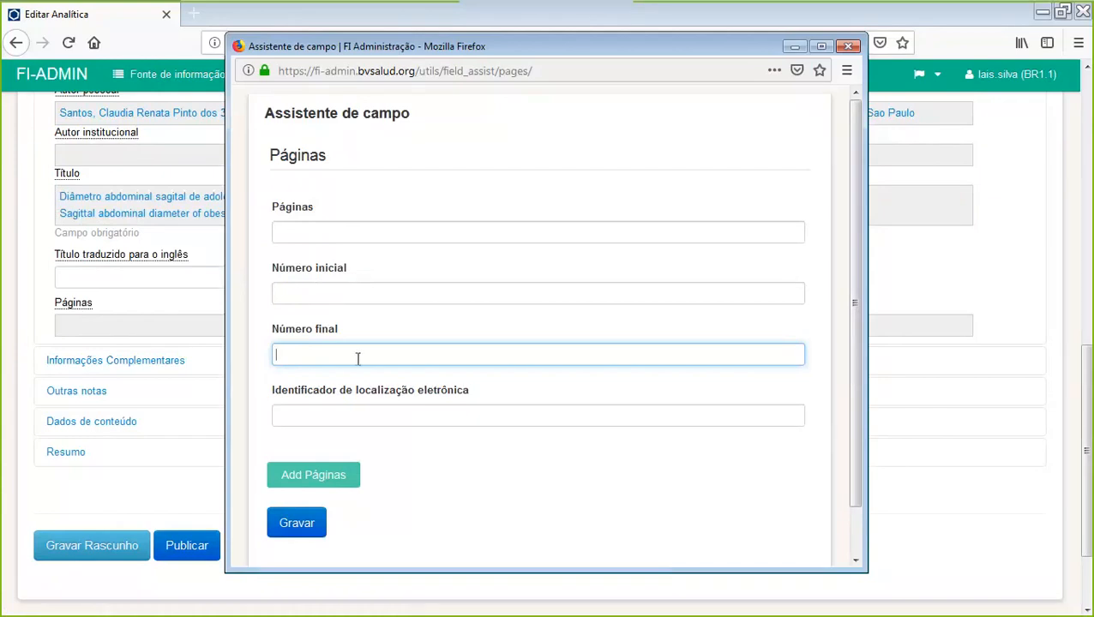
- Try e201900402 as the Identificador de localização eletrônica in Páginas, and clear the field again
click(297, 415)
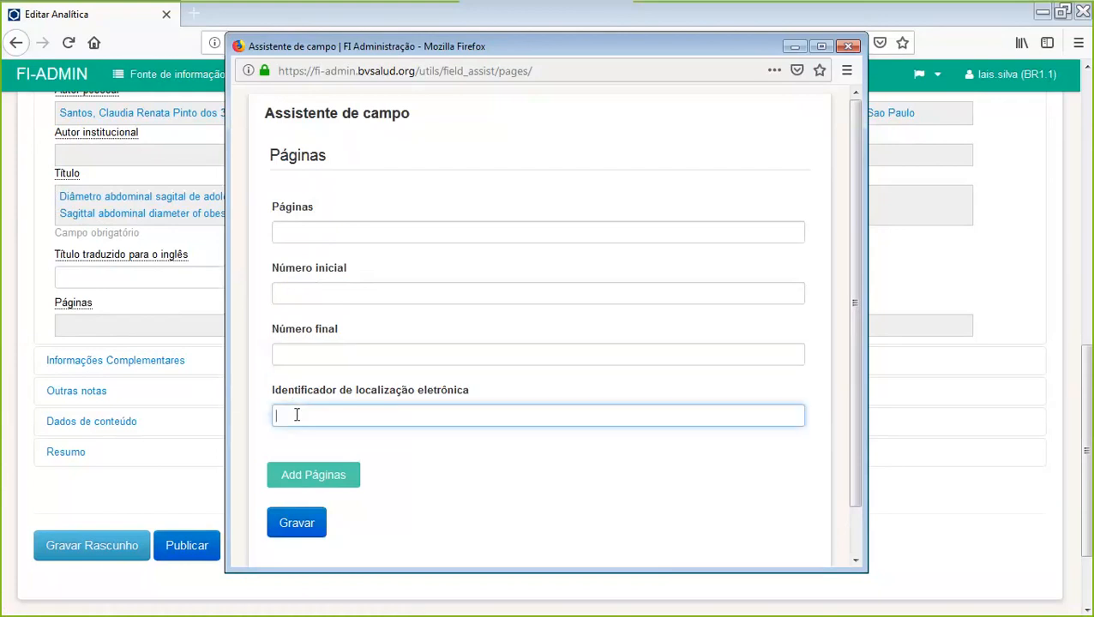
text(e)
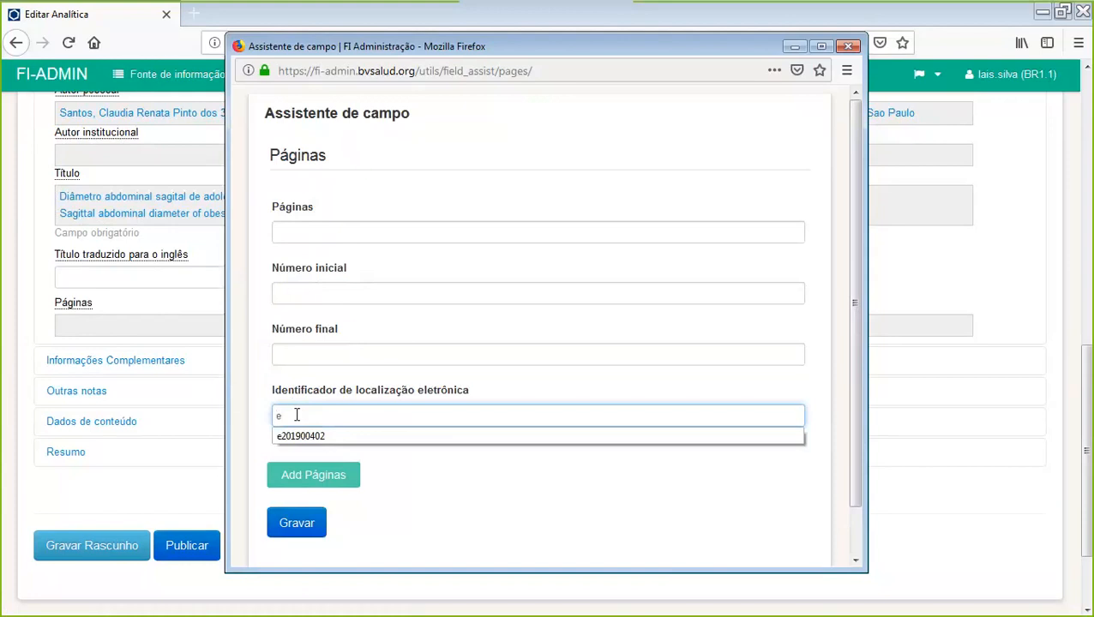
click(313, 437)
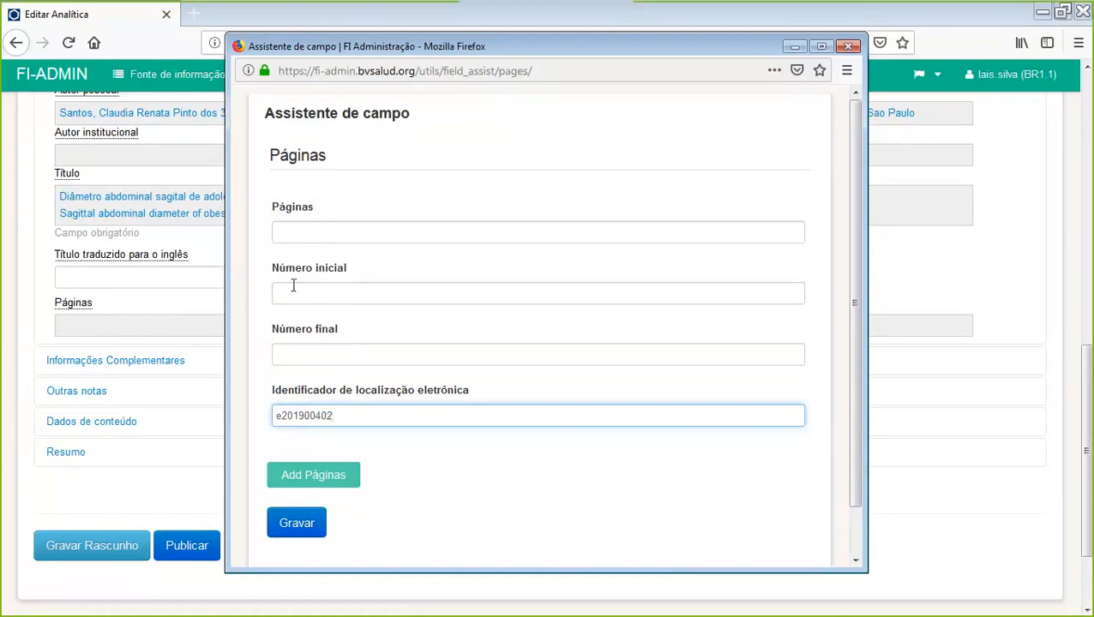
double_click(343, 414)
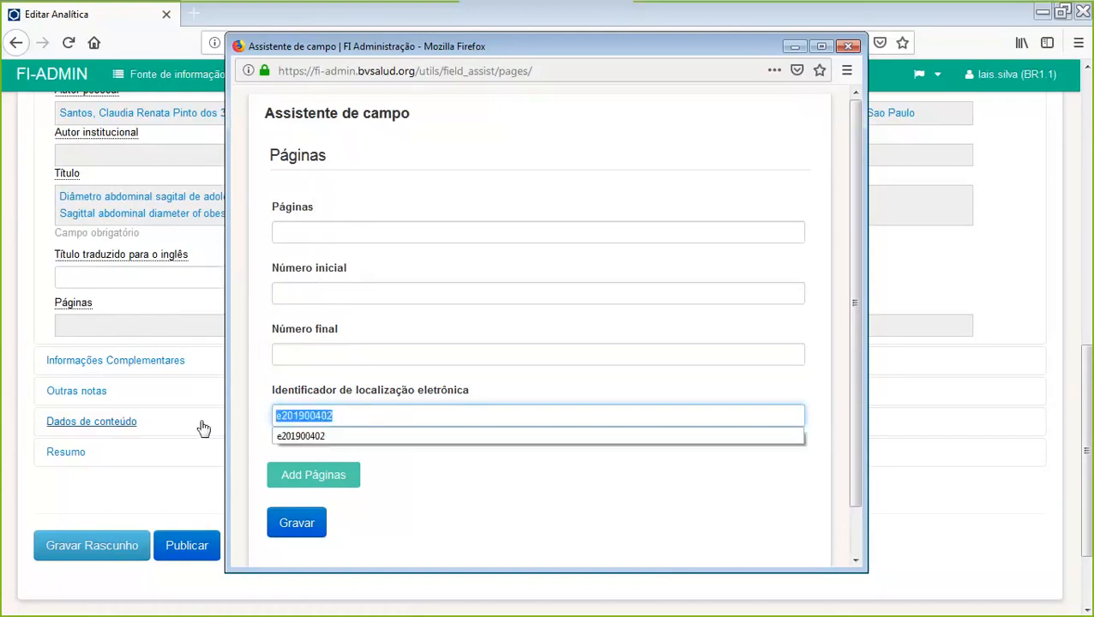
key(Escape)
key(BackSpace)
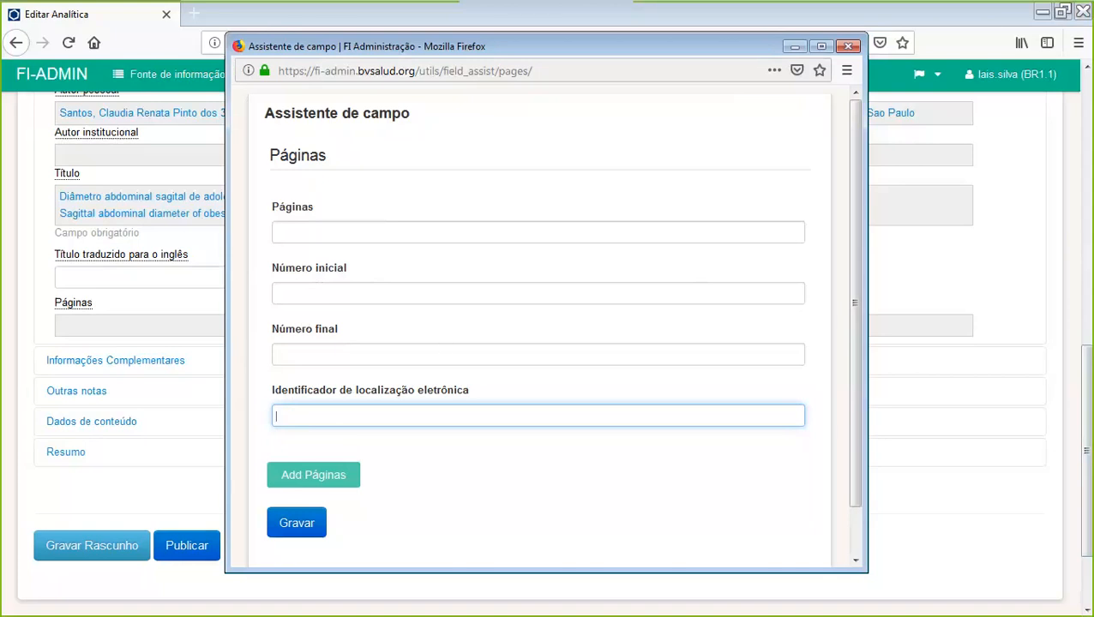
- Switch to the article's PDF, moving the record, field assistant and Notepad windows out of the way
key(alt+Tab)
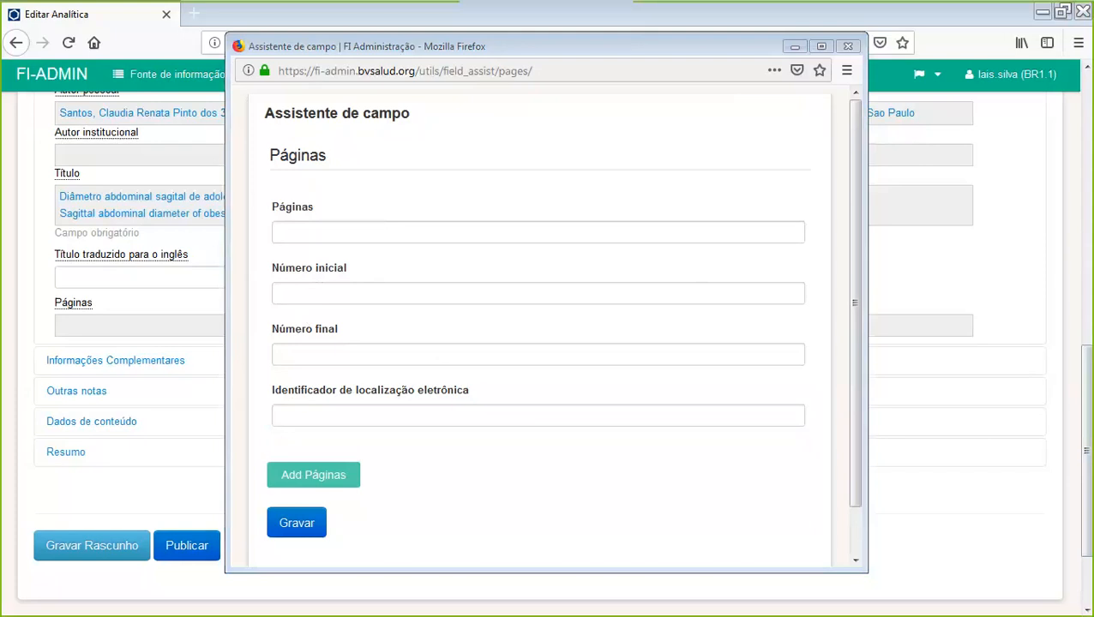
click(1040, 19)
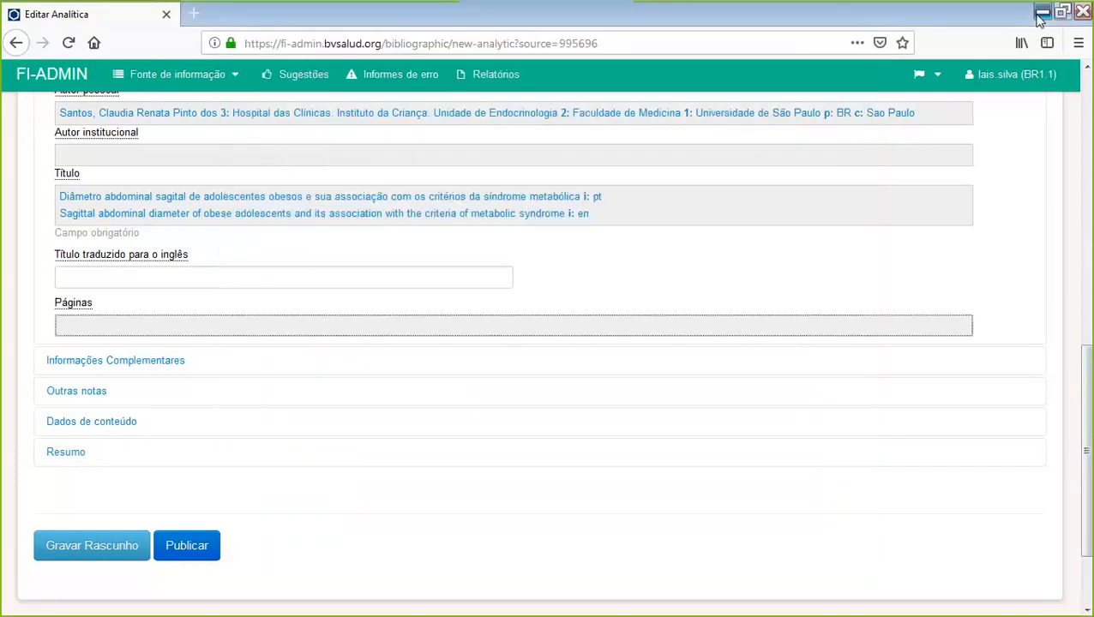
click(1039, 16)
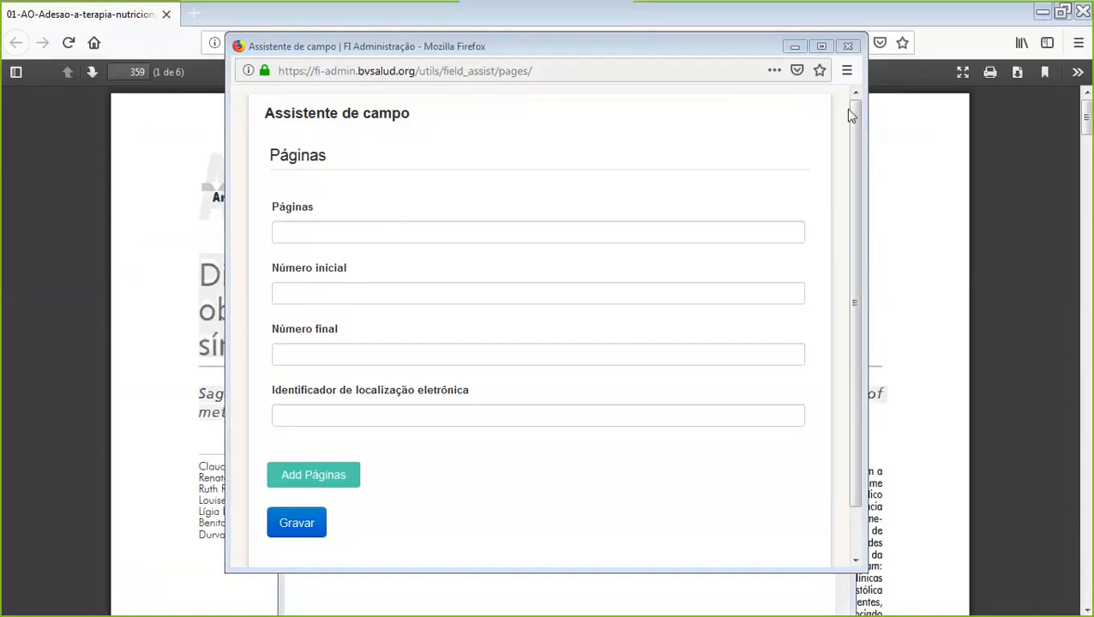
click(793, 47)
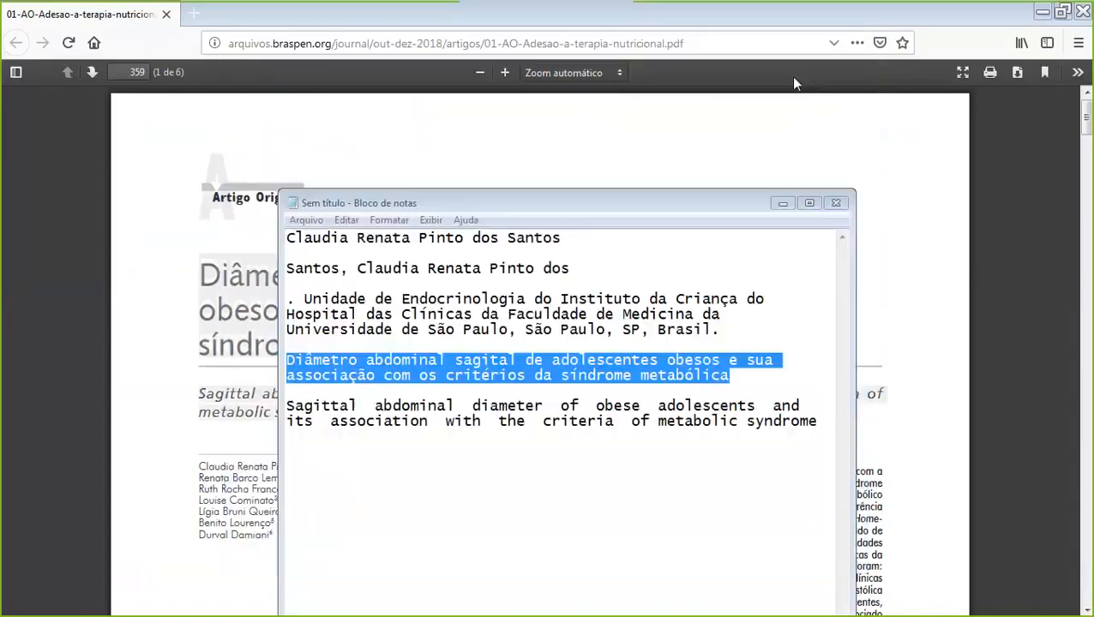
click(886, 195)
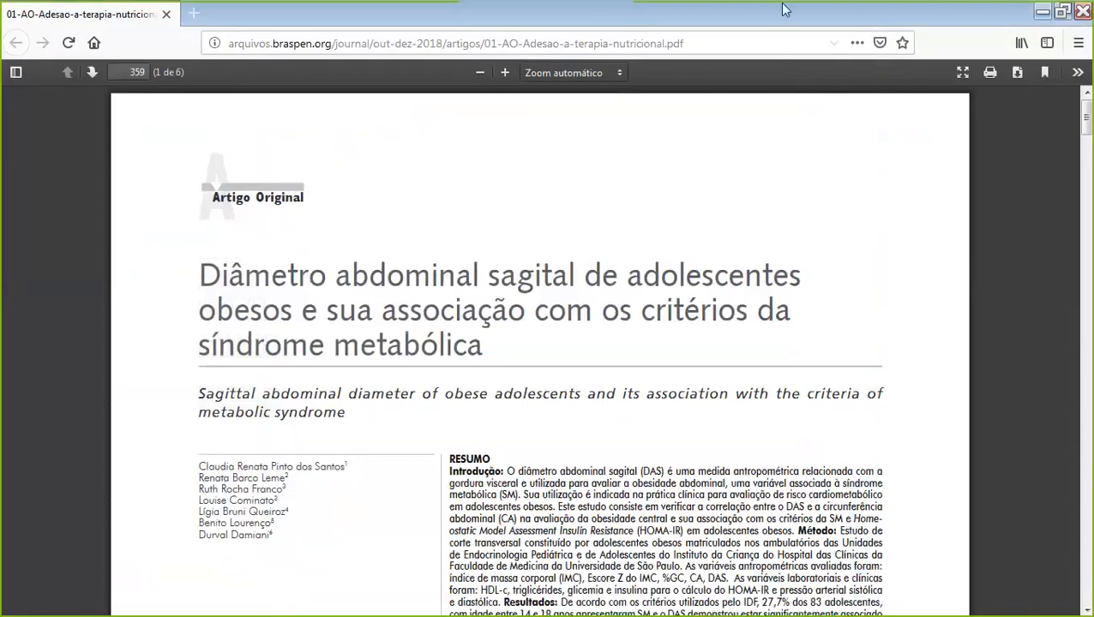
drag(786, 15, 805, 65)
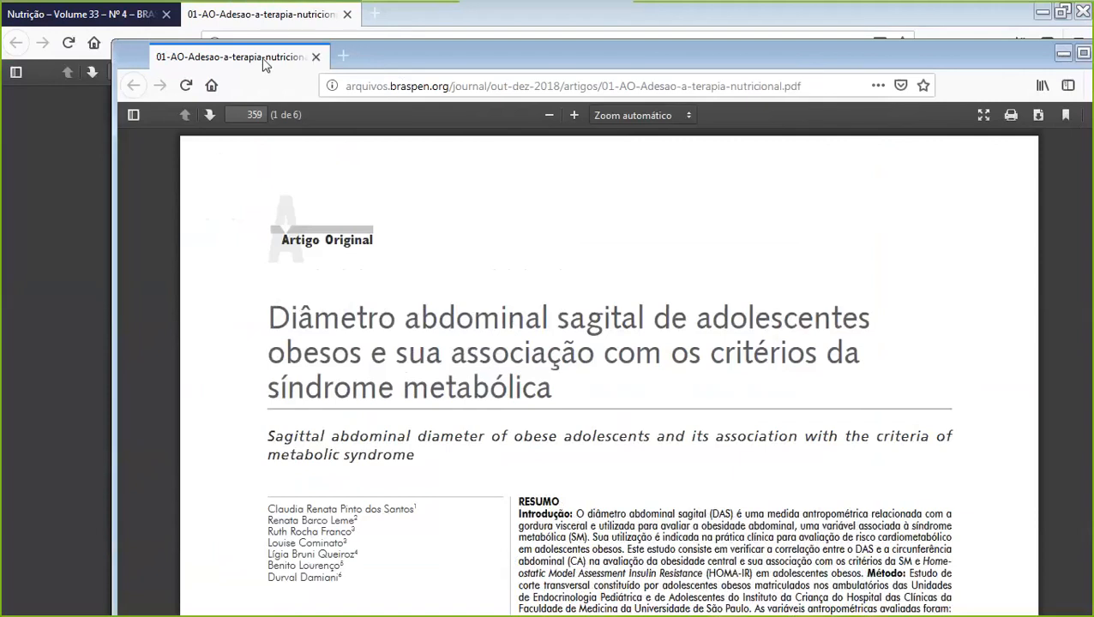
- Switch through the open windows to the other copy of the article's PDF and examine the citation footer on its first page
click(1043, 14)
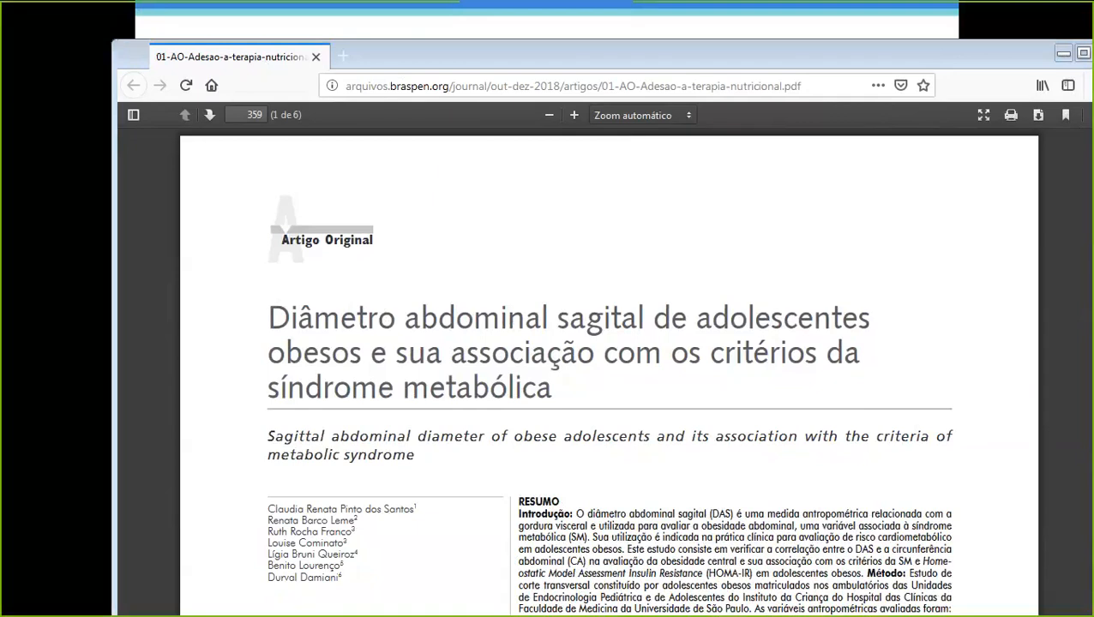
key(alt+Tab)
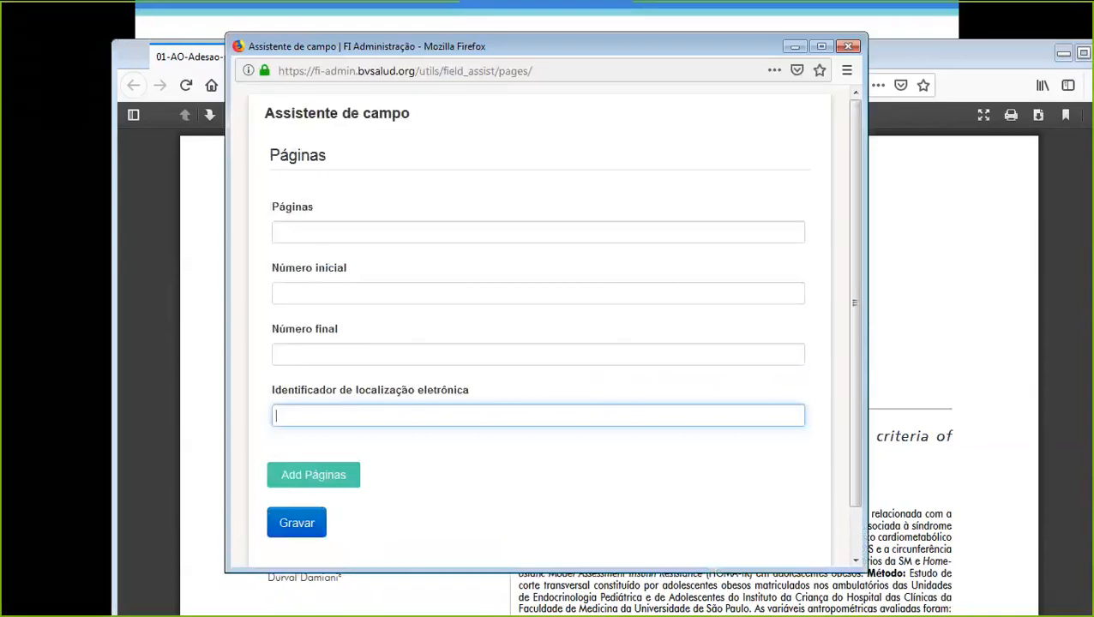
key(alt+Tab)
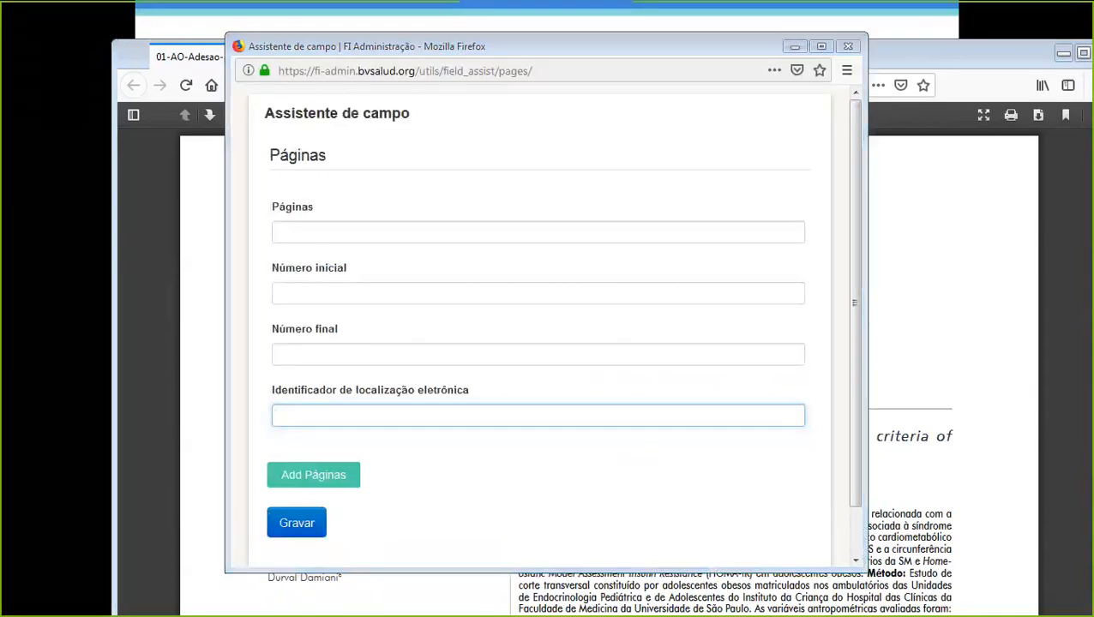
key(alt+Tab)
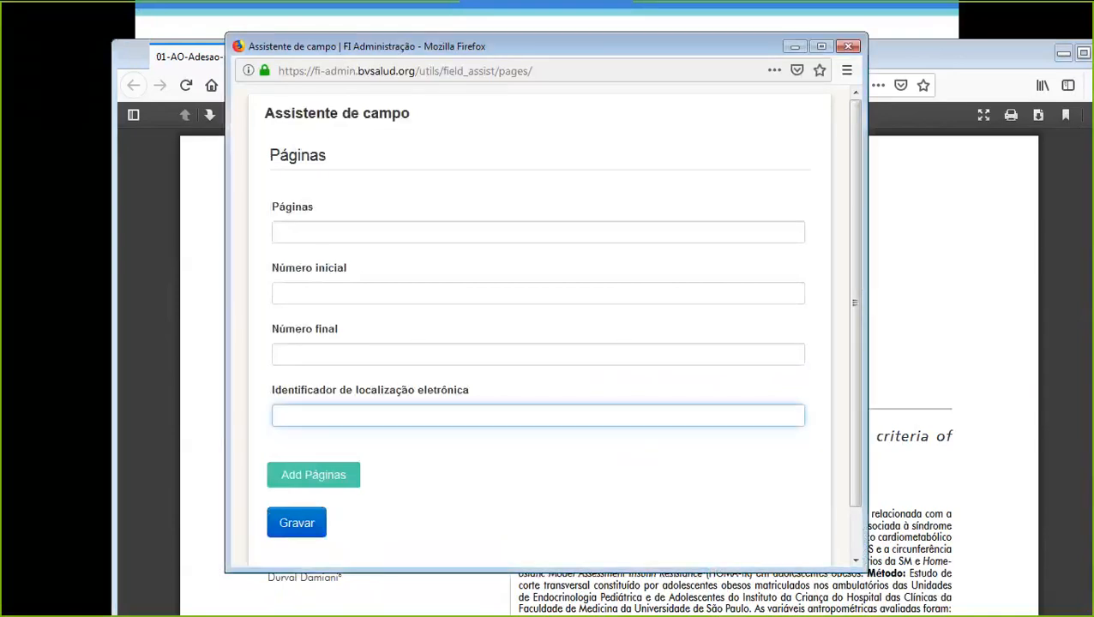
key(alt+Tab)
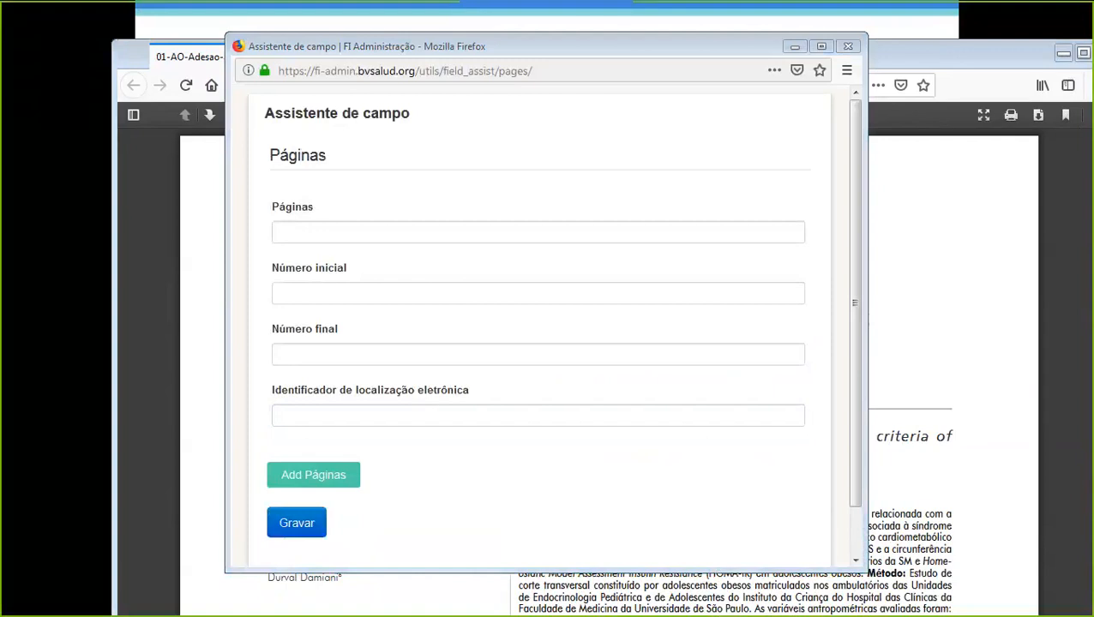
key(alt+Tab)
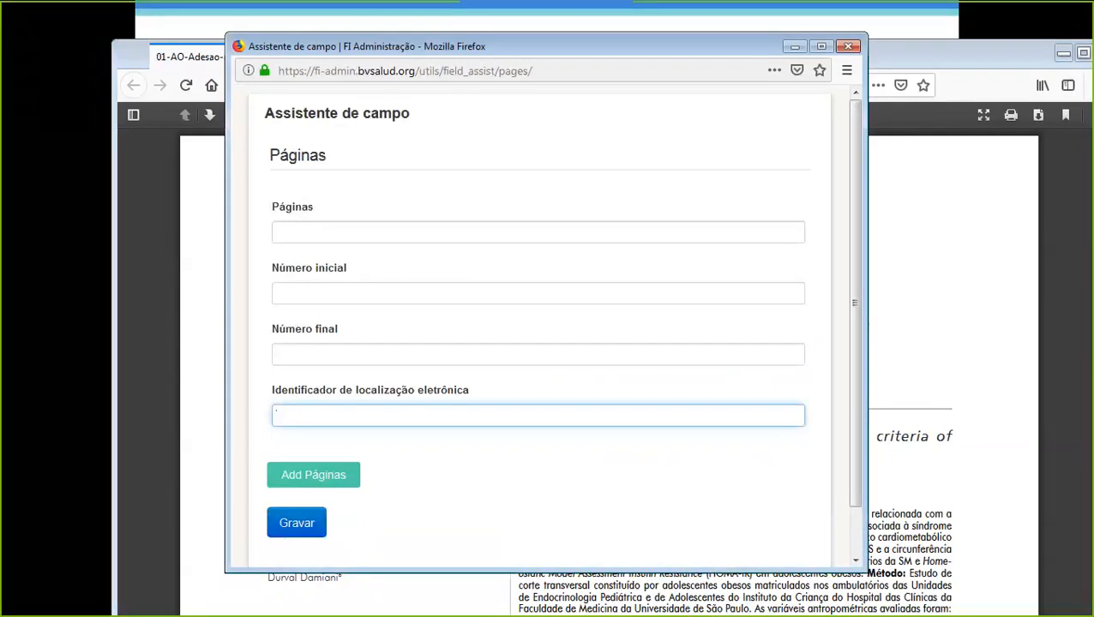
key(alt+Tab)
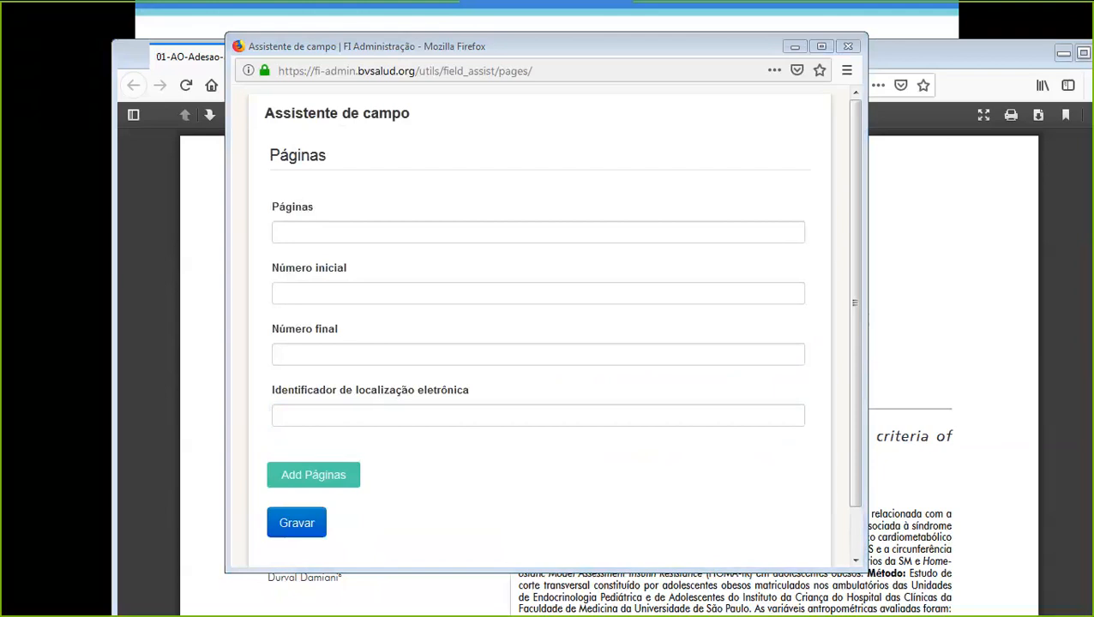
click(537, 416)
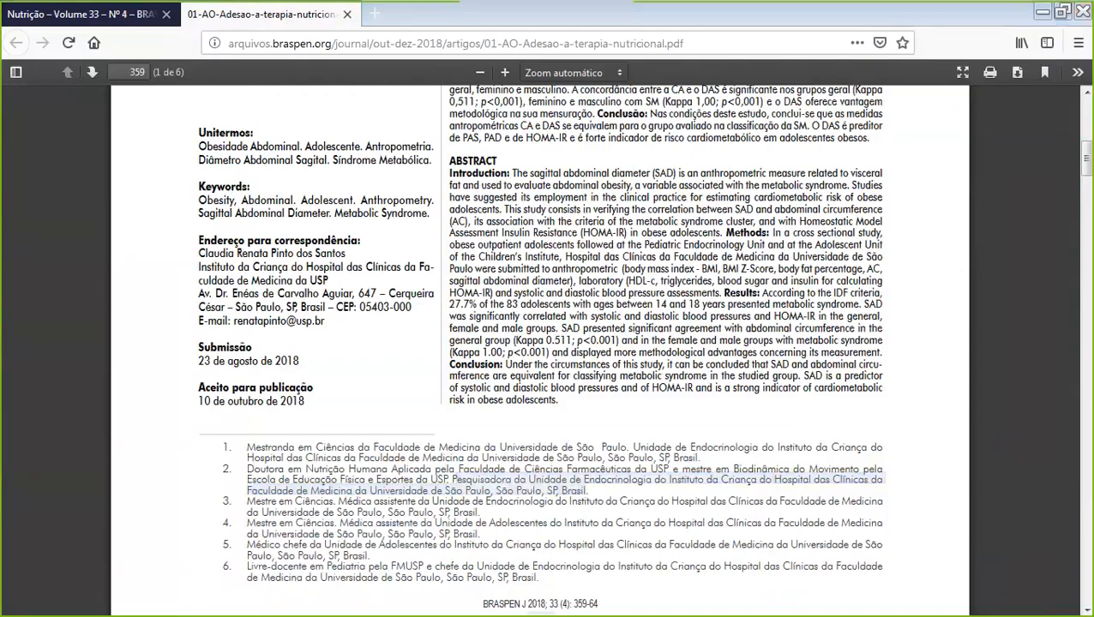
- Close the duplicate window of the article's PDF and minimize the remaining PDF window that holds the journal issue page
key(alt+Tab)
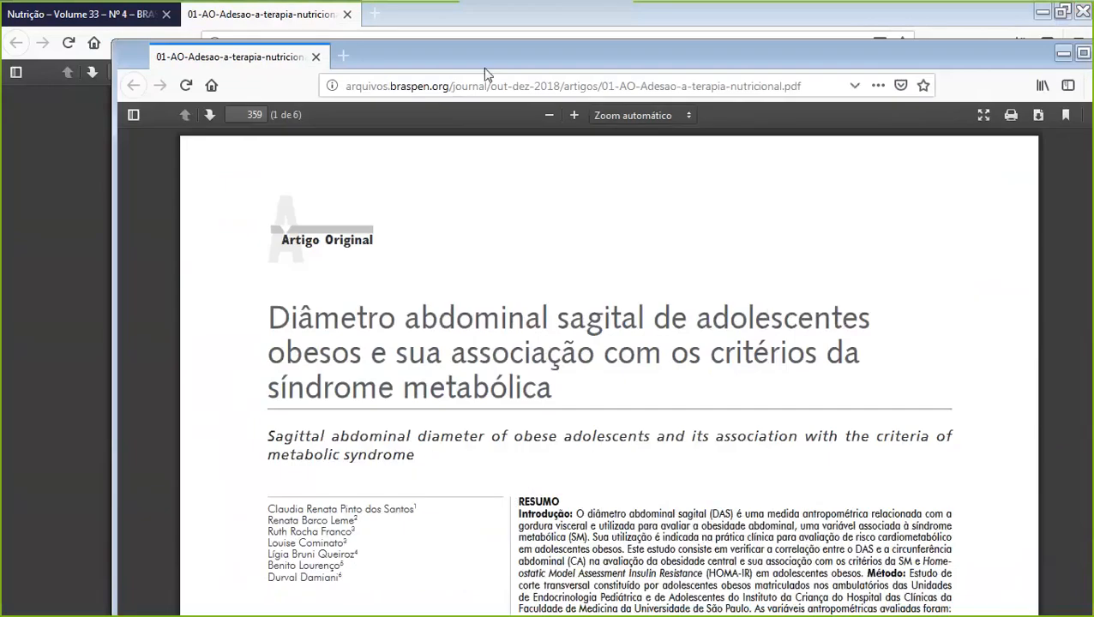
drag(823, 49, 662, 129)
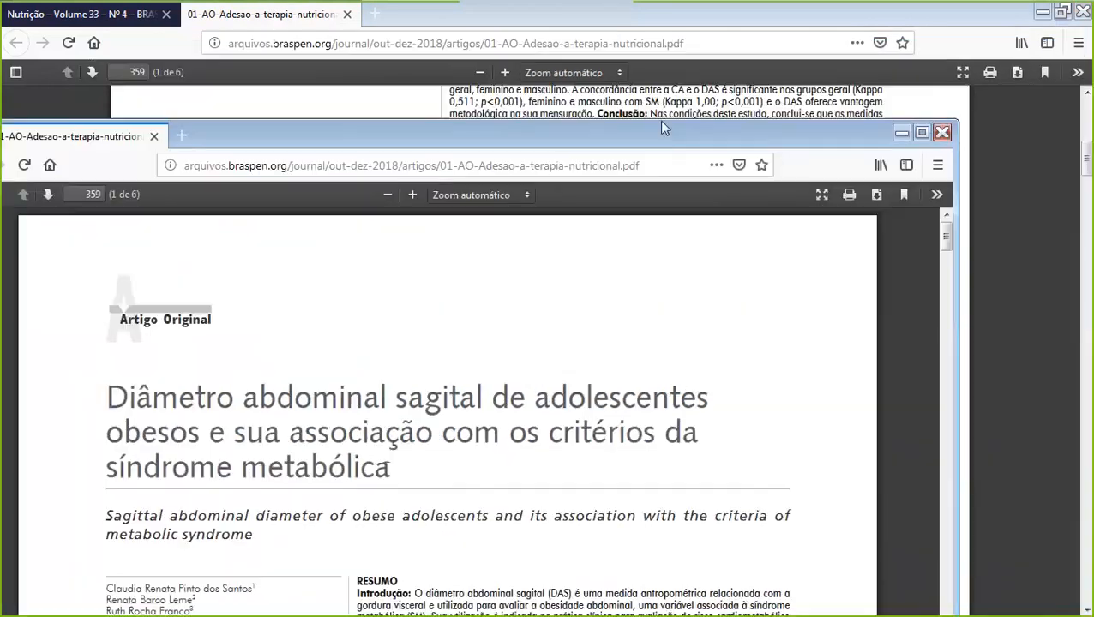
click(942, 133)
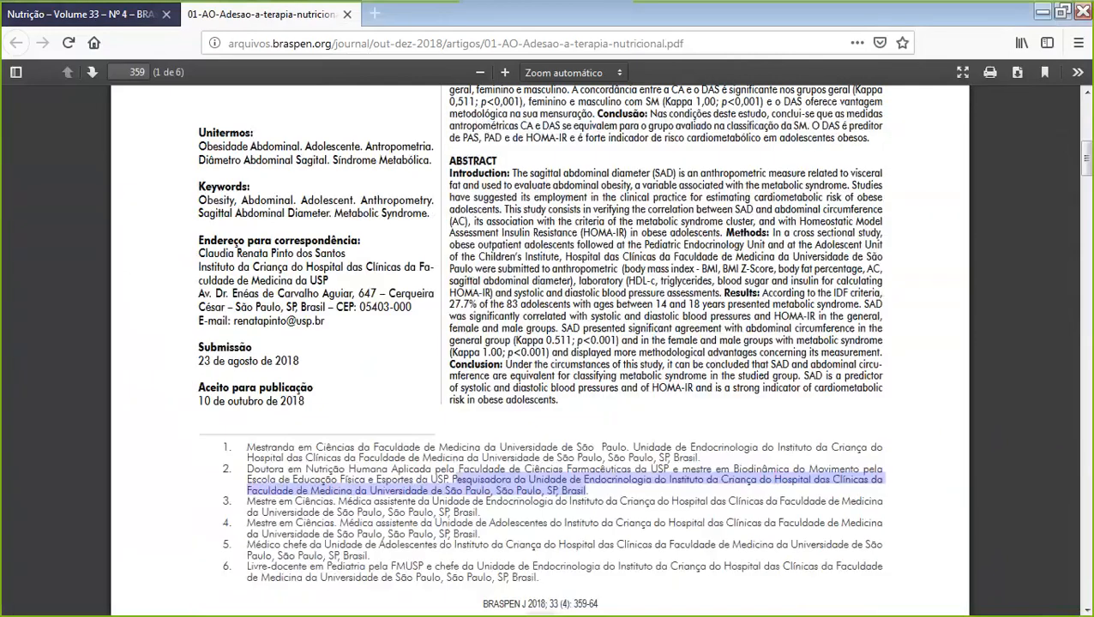
click(1041, 12)
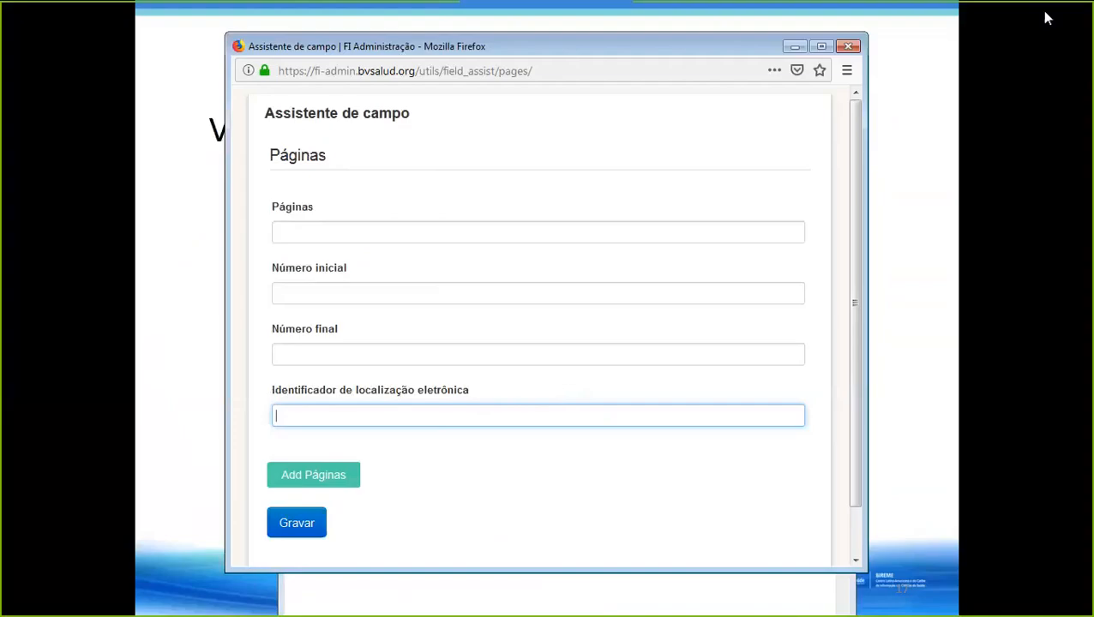
click(1017, 44)
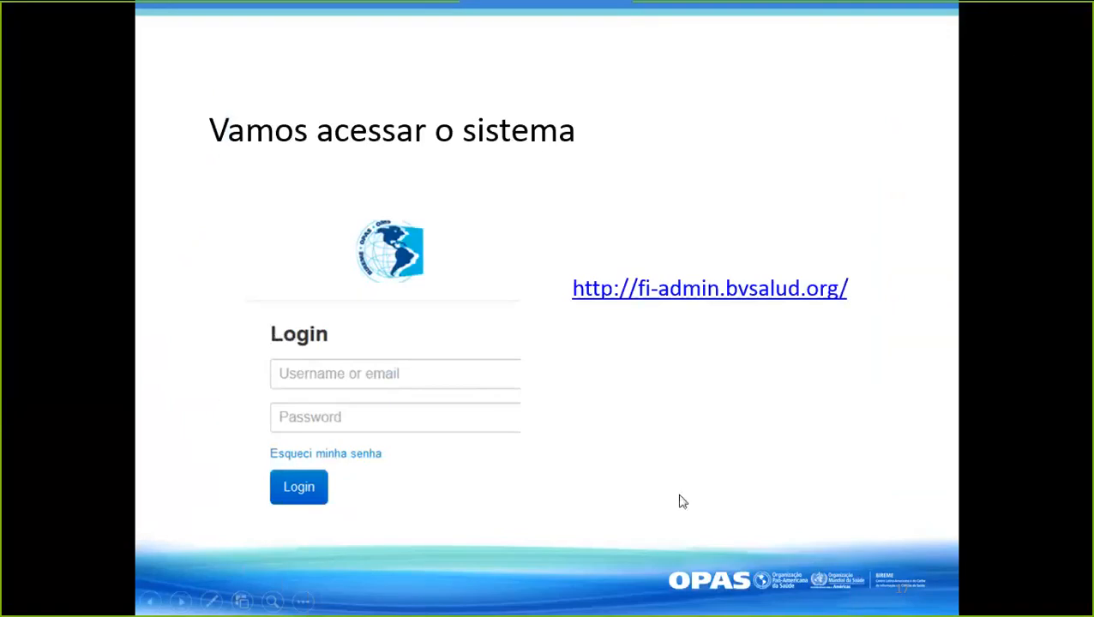
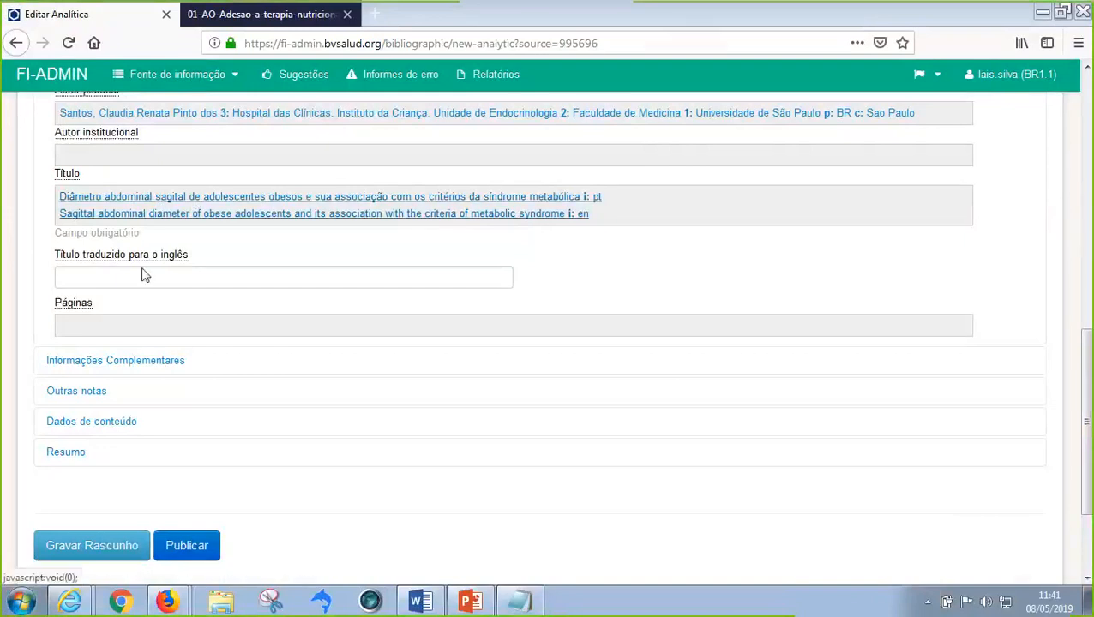
- Reopen the field assistant for Páginas, staying on its page, and shift its window slightly
click(189, 329)
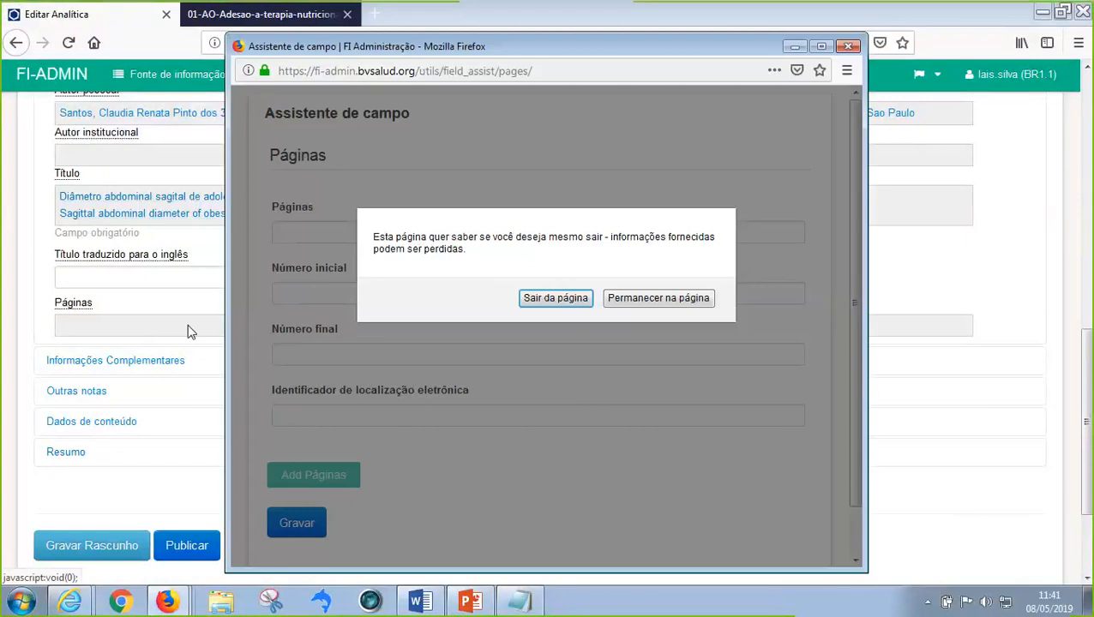
click(660, 300)
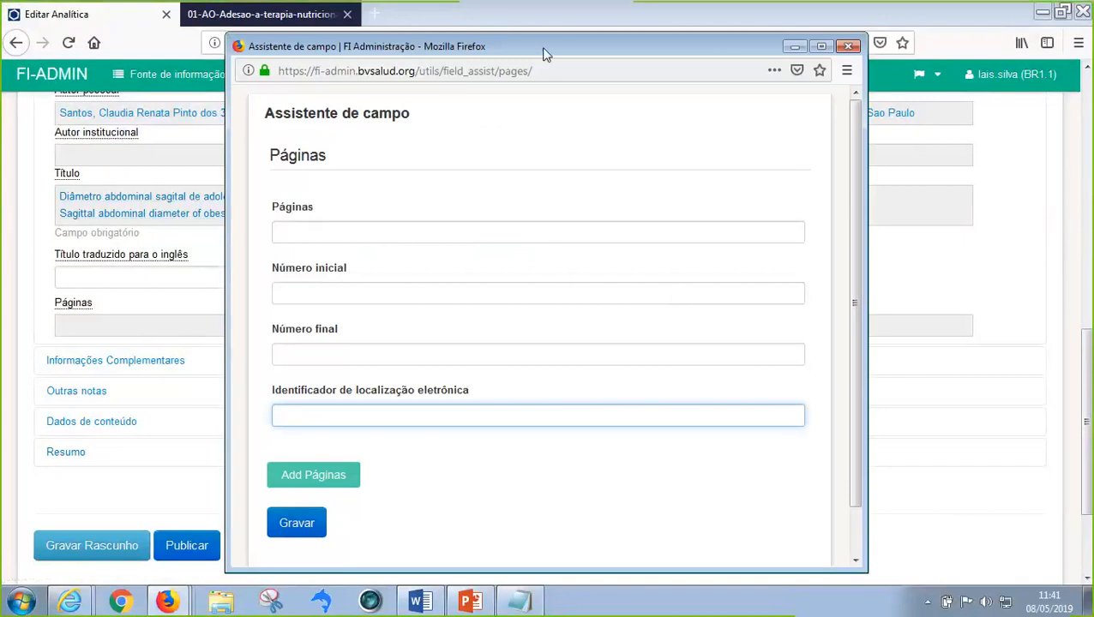
drag(542, 53, 556, 52)
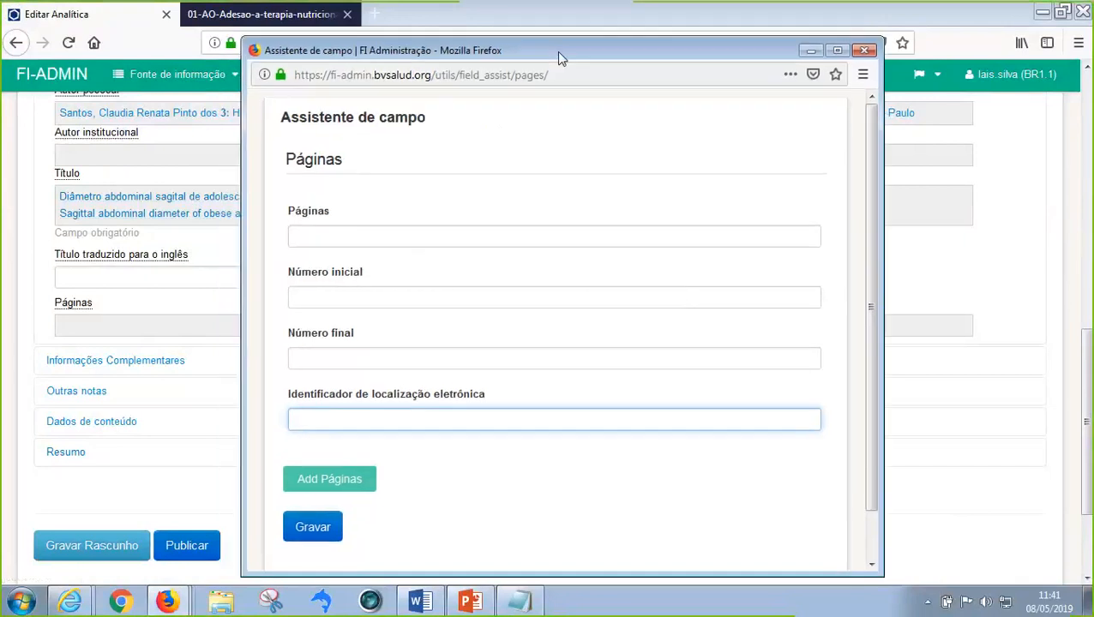
- Examine the article's PDF through to its last page to find its first and last page numbers
click(298, 16)
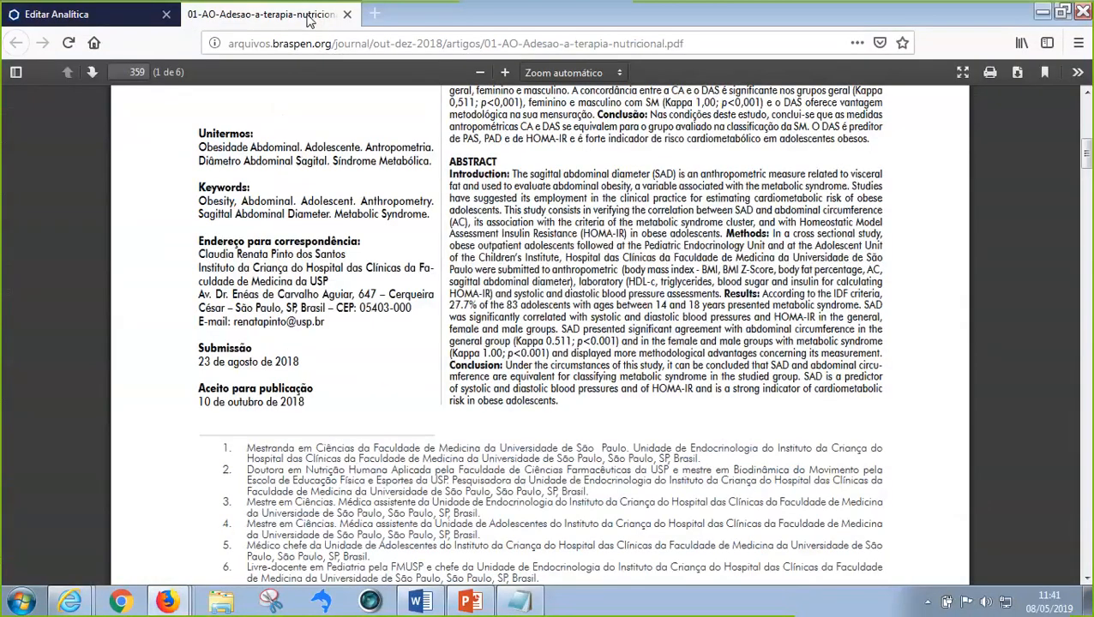
scroll(924, 220, down, 3)
scroll(924, 219, down, 5)
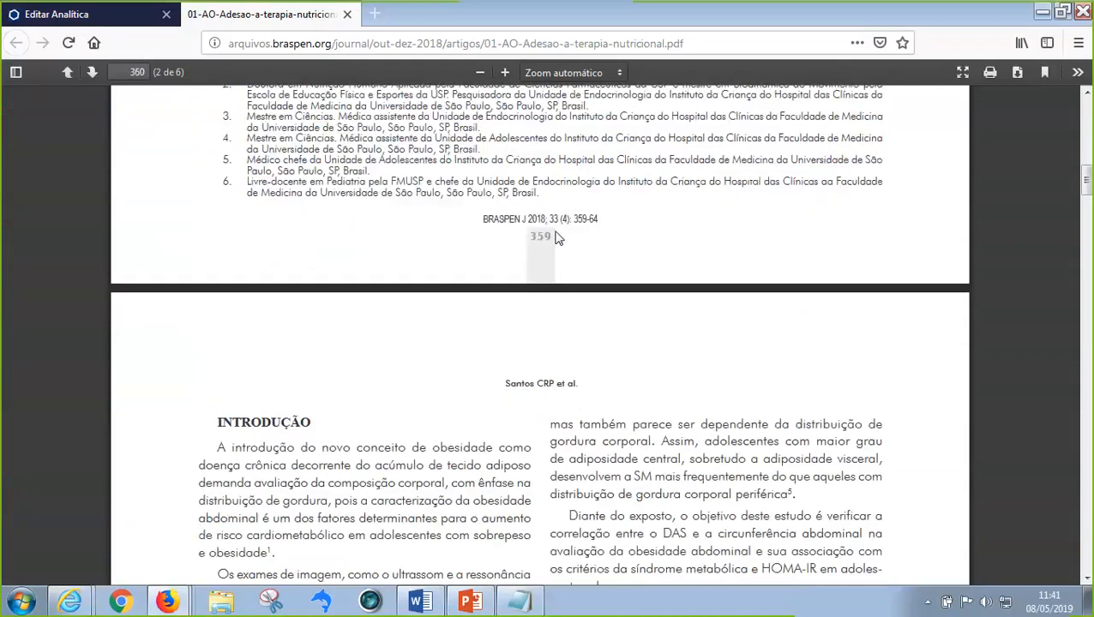
scroll(649, 234, down, 20)
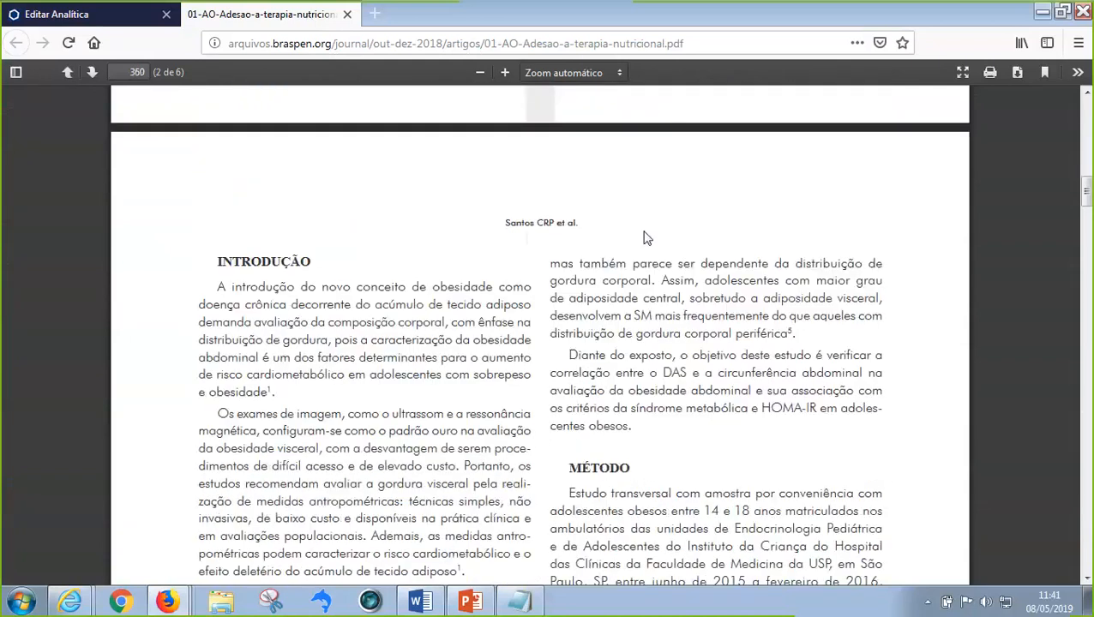
scroll(634, 232, down, 9)
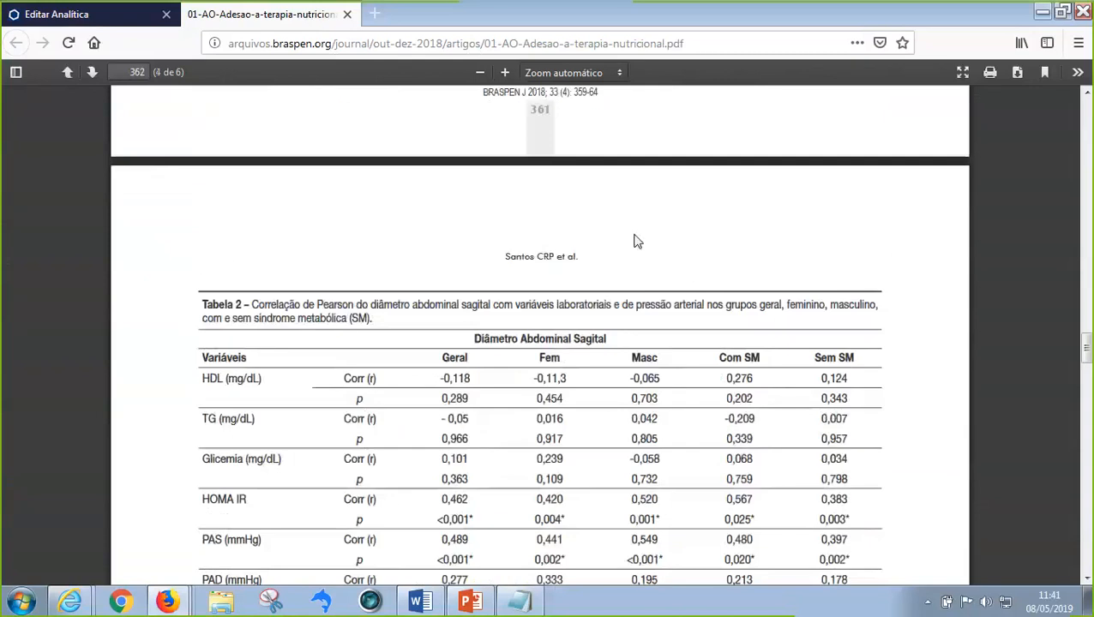
scroll(634, 242, down, 20)
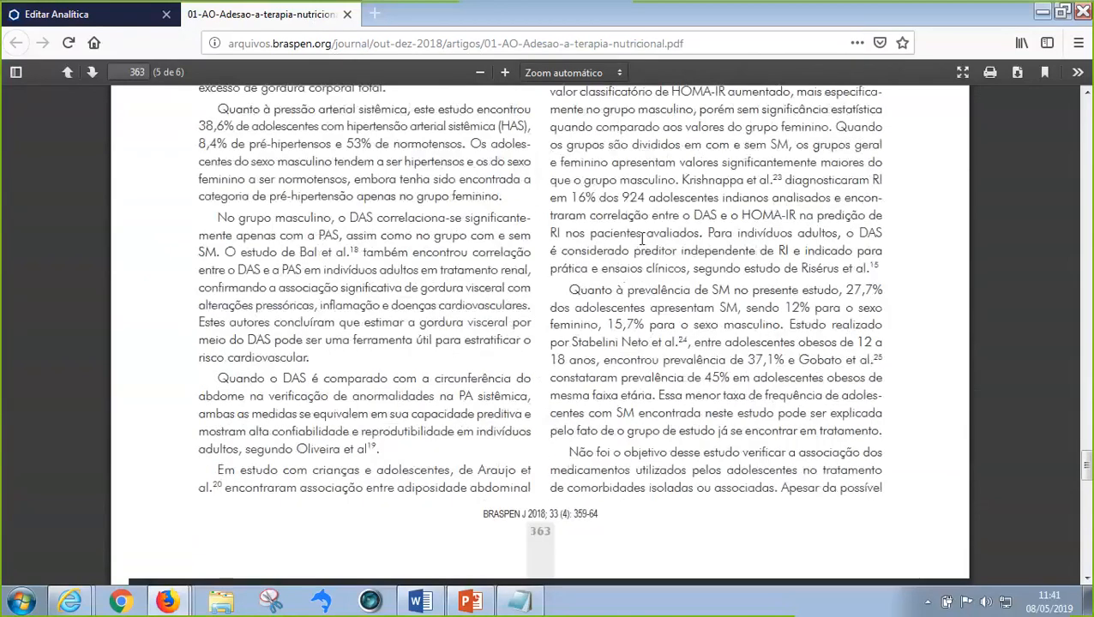
scroll(642, 236, down, 12)
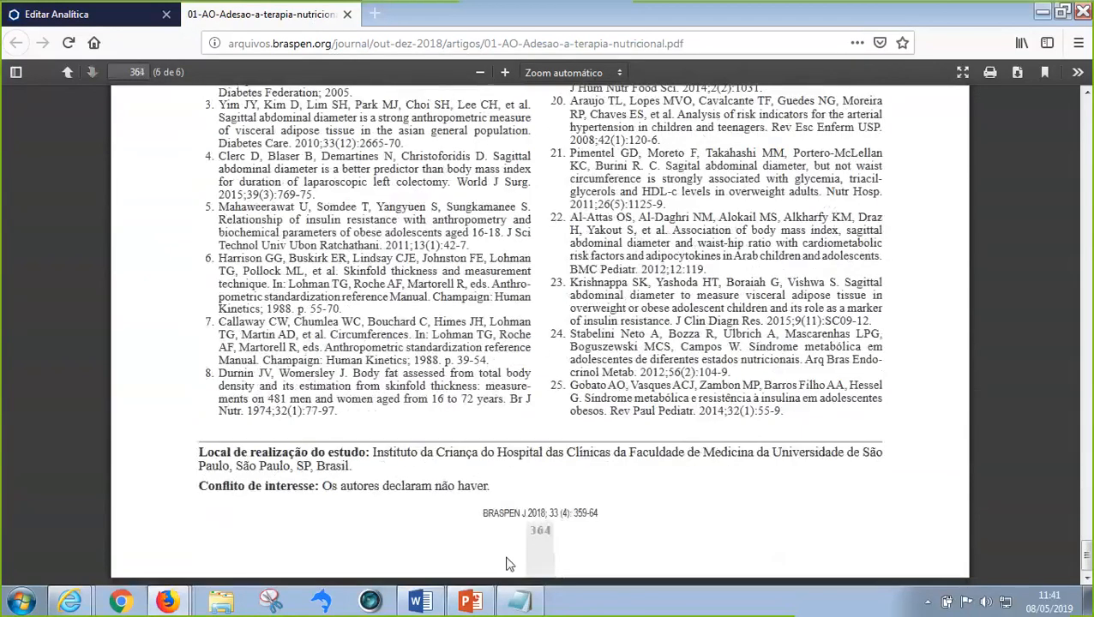
- Return to the Páginas field assistant and save 359 as Número inicial and 364 as Número final
click(128, 16)
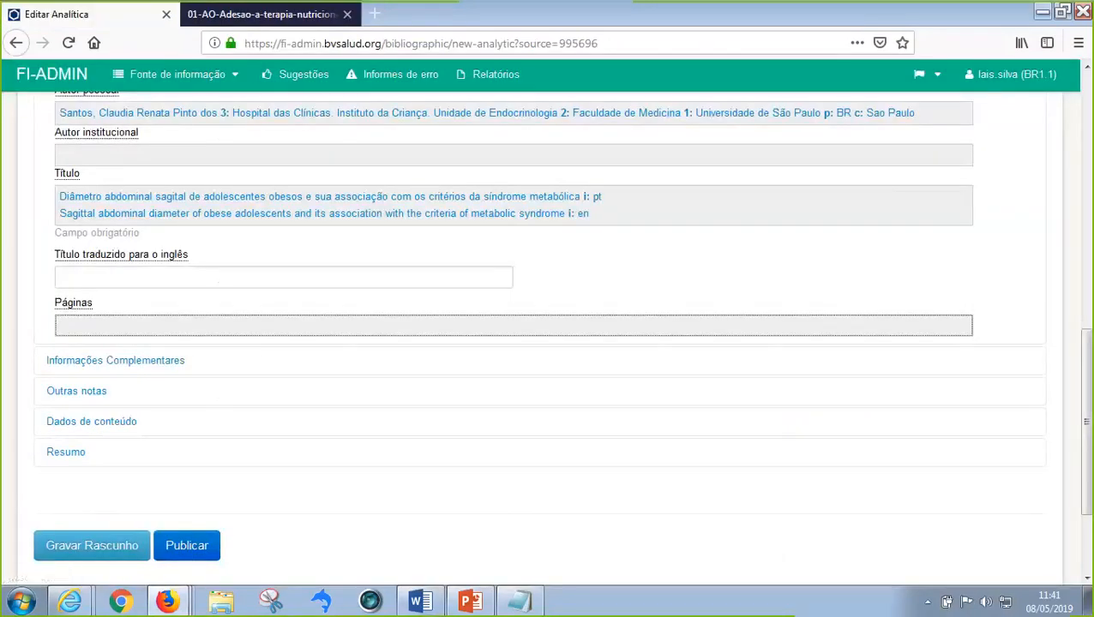
mouse_move(168, 601)
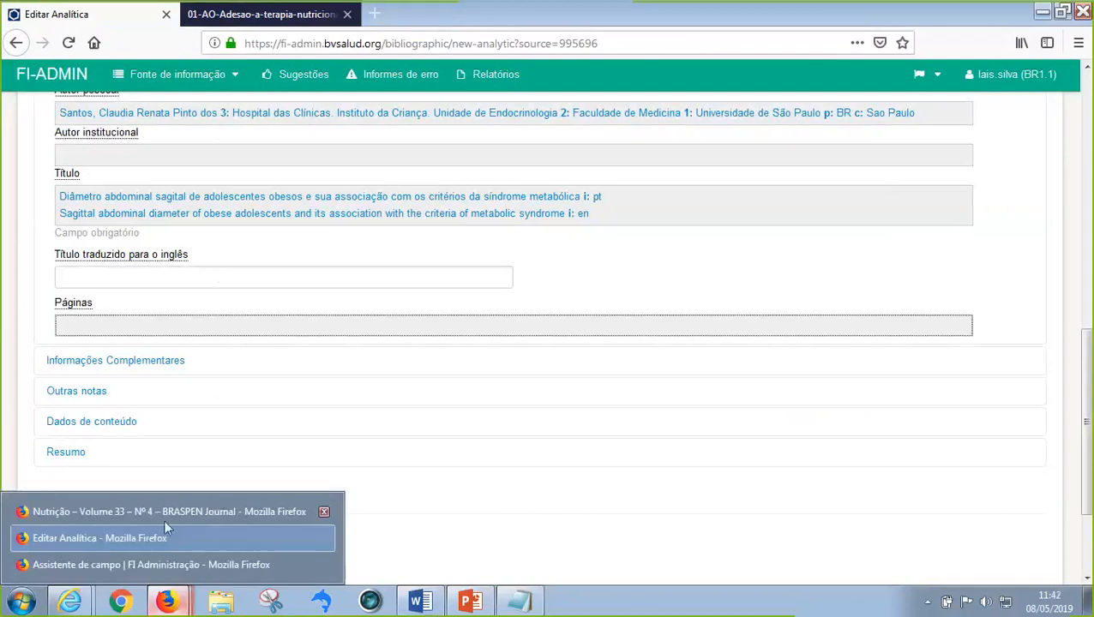
click(181, 566)
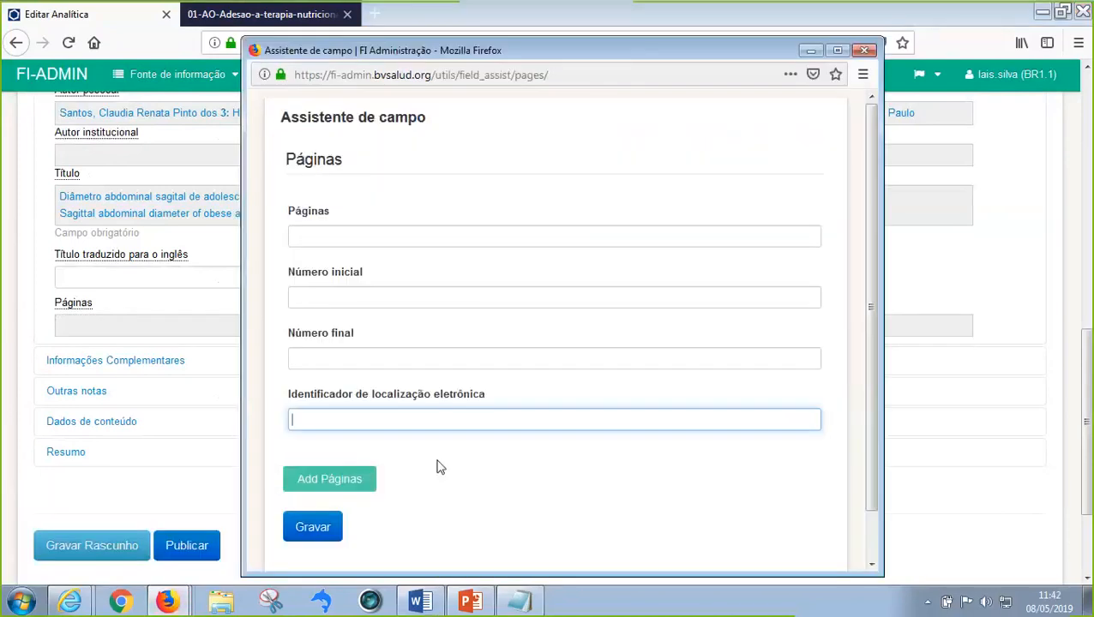
click(318, 299)
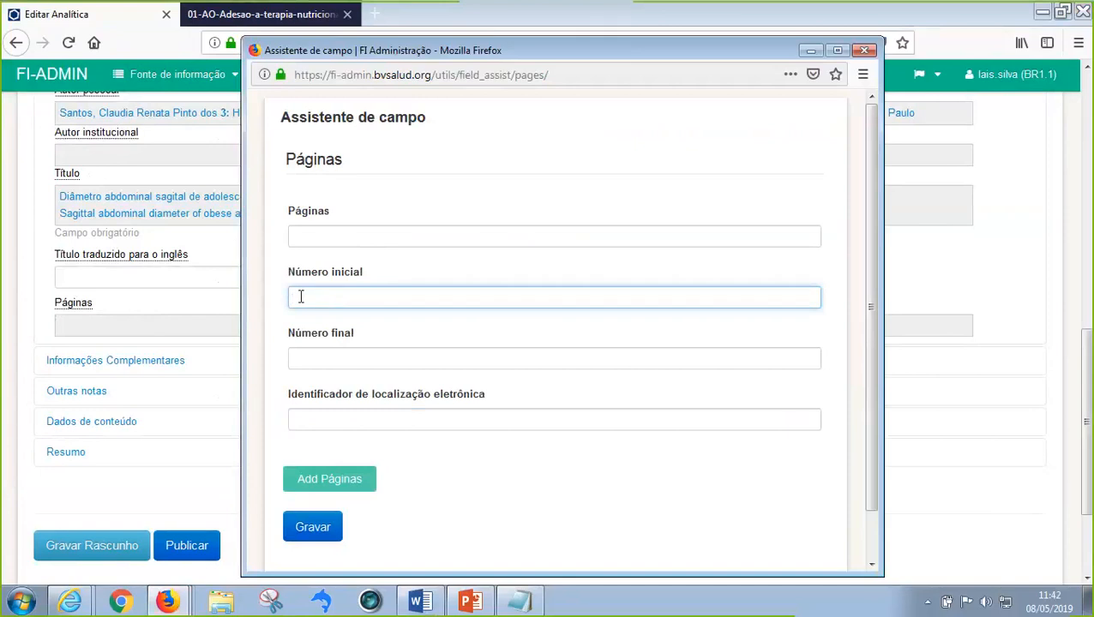
text(369)
click(314, 354)
text(364)
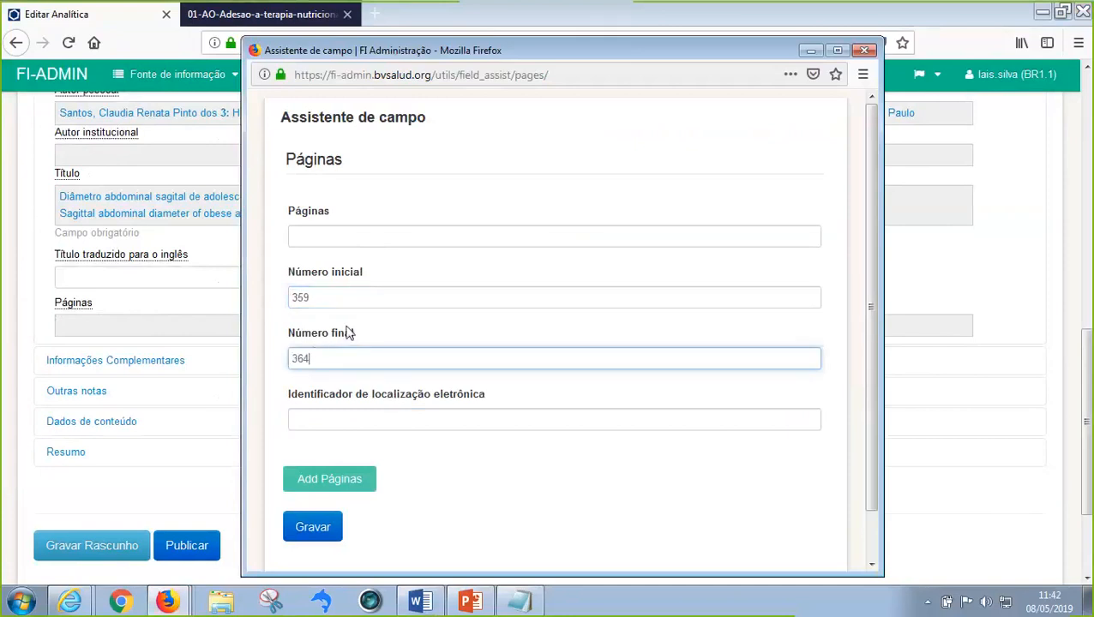
click(314, 532)
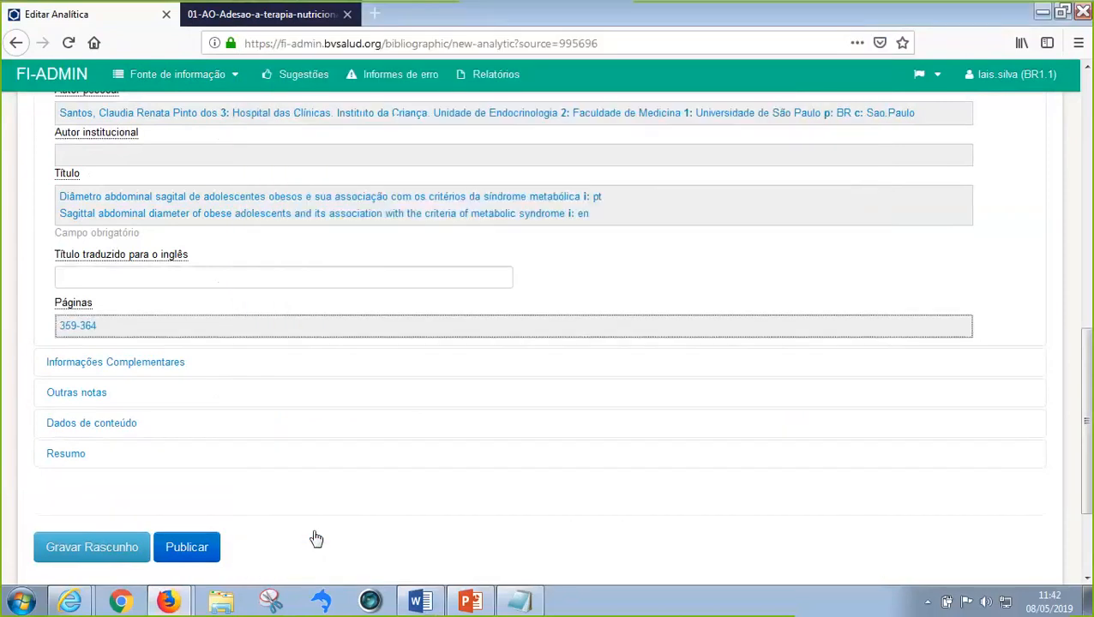
- Expand the Informações Complementares section and read the help text for Informação descritiva
click(172, 369)
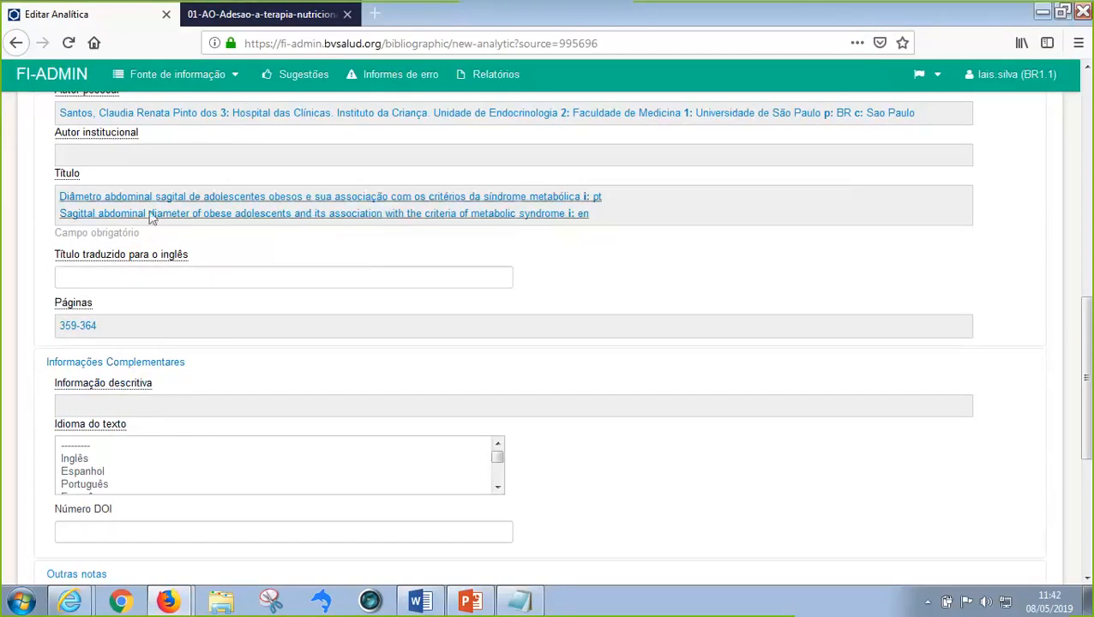
click(148, 392)
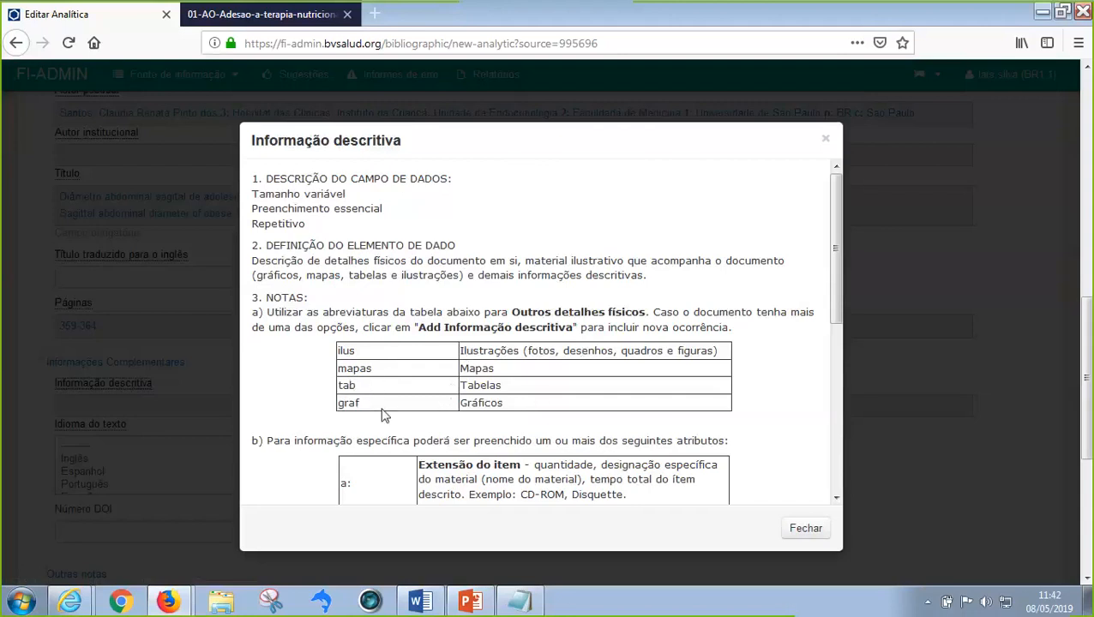
drag(837, 219, 872, 134)
click(826, 140)
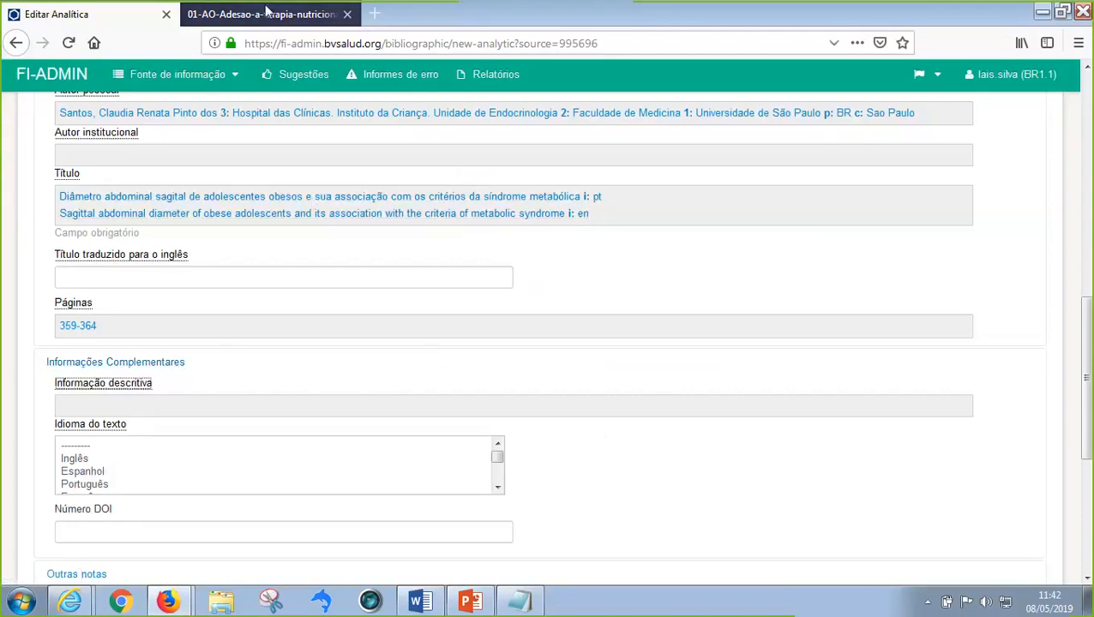
- Examine all pages of the article's PDF for tables, graphs, maps or illustrations
click(273, 16)
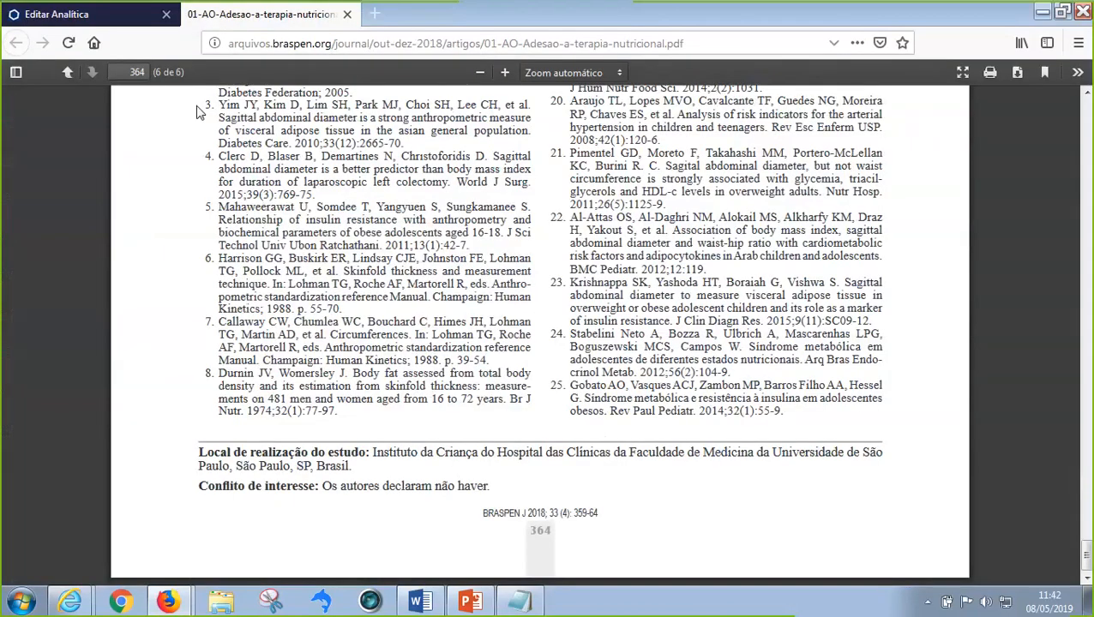
scroll(628, 343, up, 15)
scroll(629, 343, up, 20)
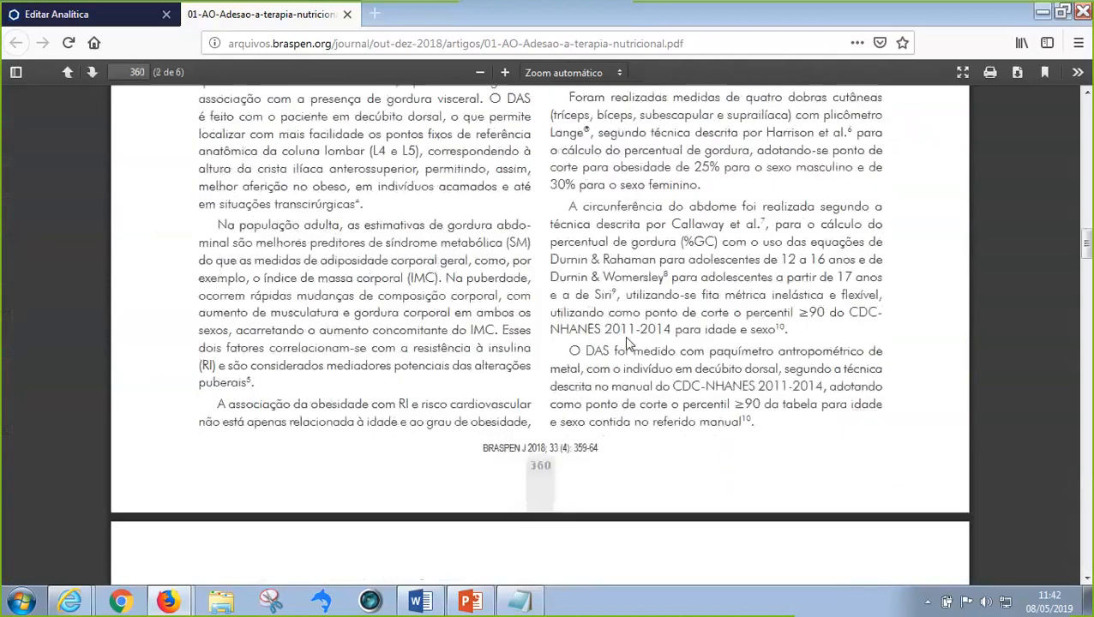
scroll(628, 343, down, 10)
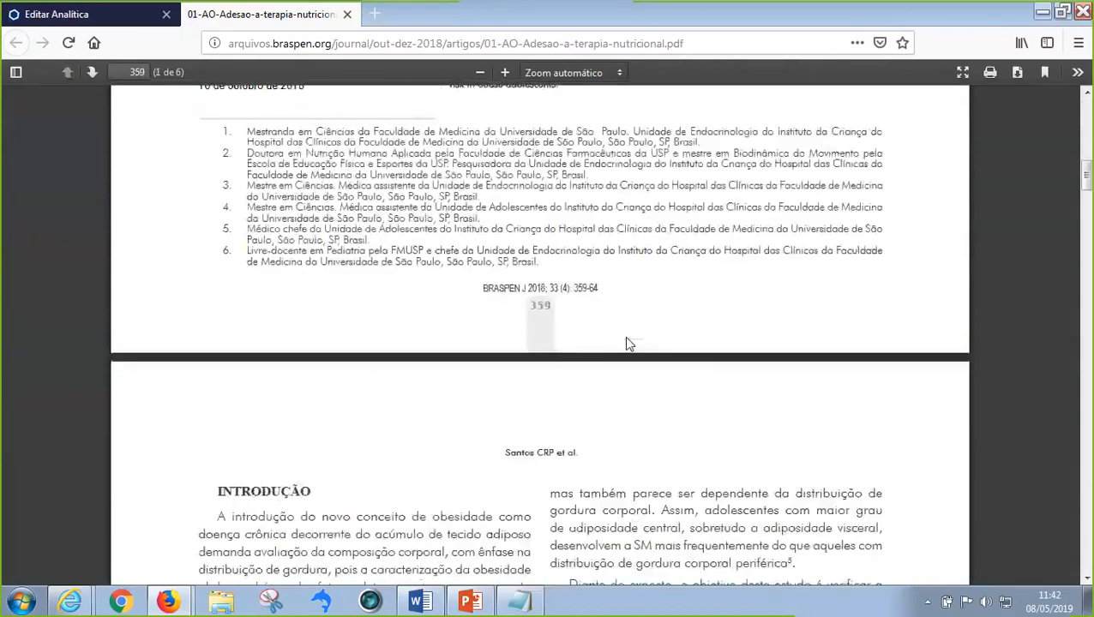
scroll(628, 345, down, 10)
scroll(628, 343, down, 10)
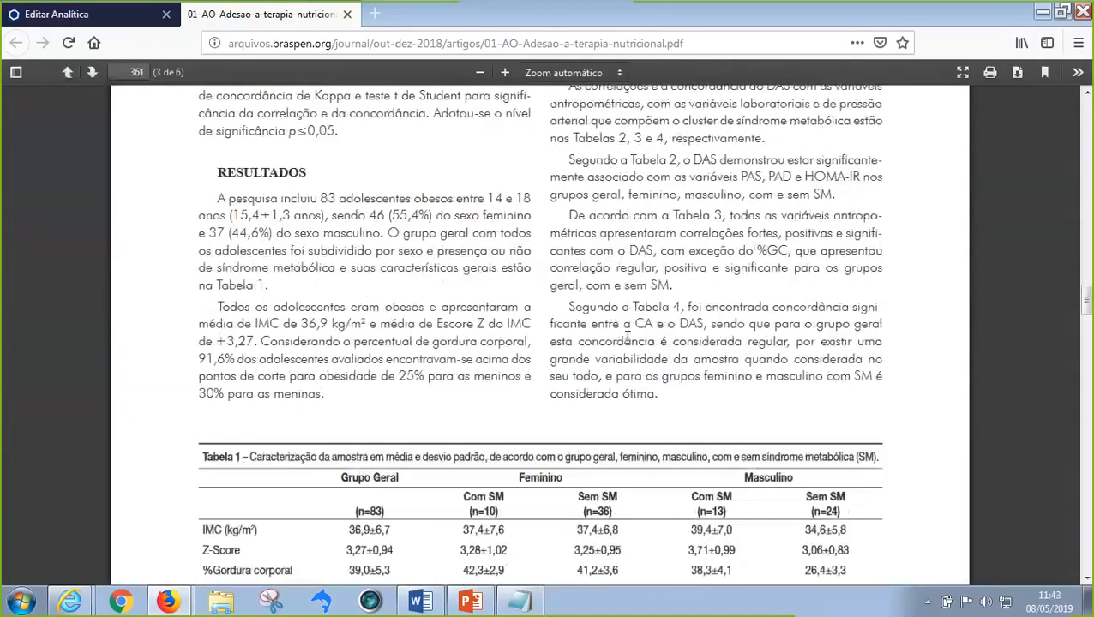
scroll(628, 341, down, 20)
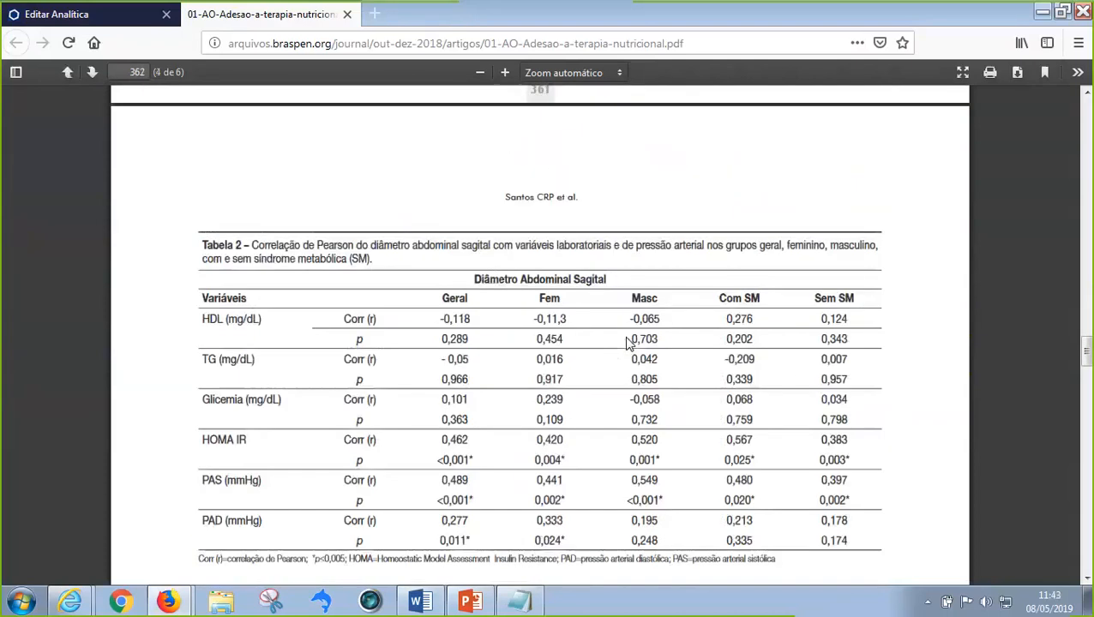
scroll(629, 343, up, 2)
scroll(629, 343, down, 3)
scroll(628, 345, down, 10)
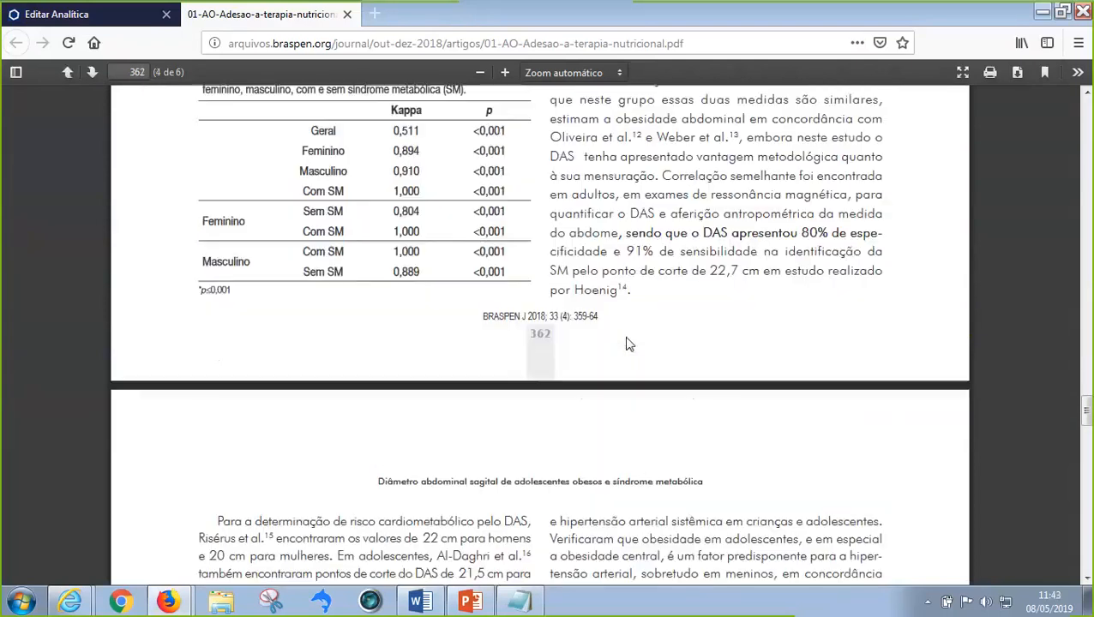
scroll(628, 343, down, 10)
scroll(629, 343, down, 10)
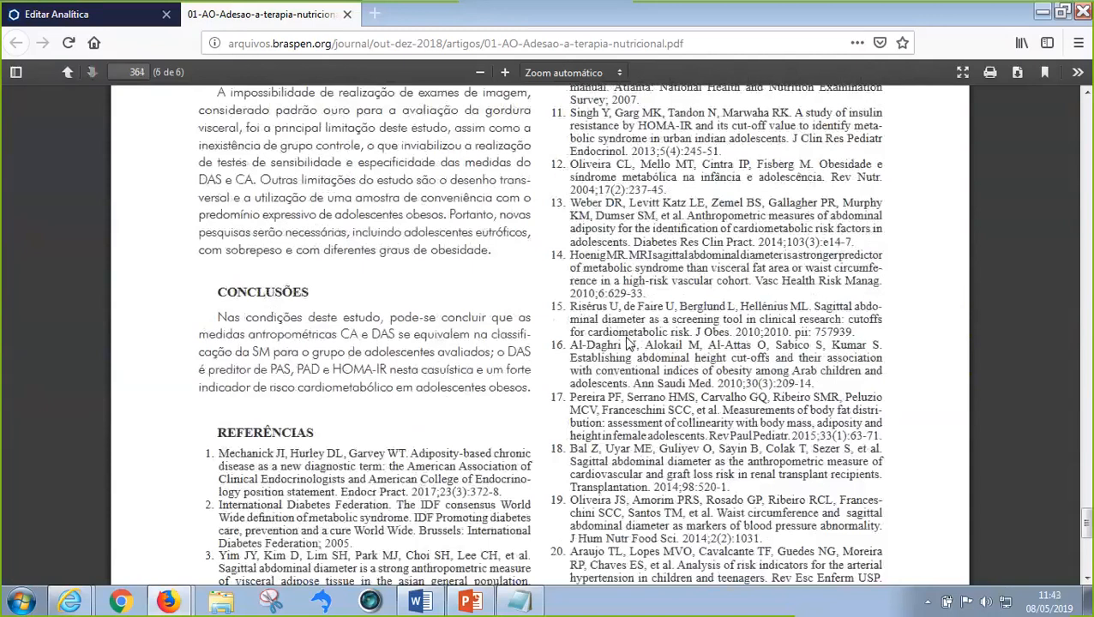
scroll(629, 343, down, 5)
- Return to the analytic record and enter tab as Outros detalhes físicos in the Informação descritiva field assistant
click(57, 14)
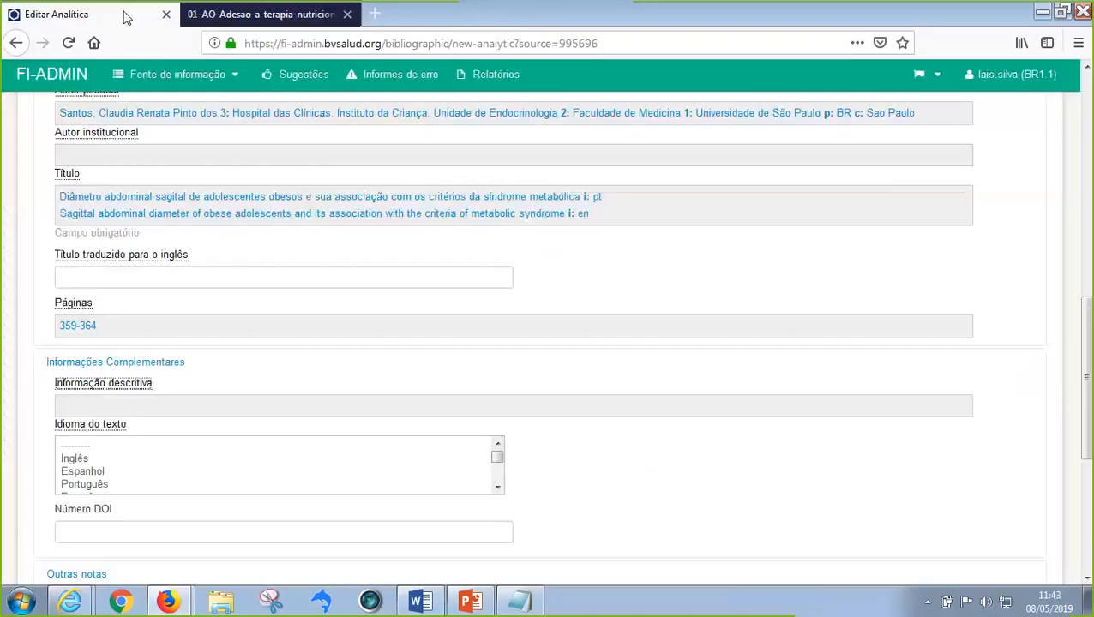
click(180, 408)
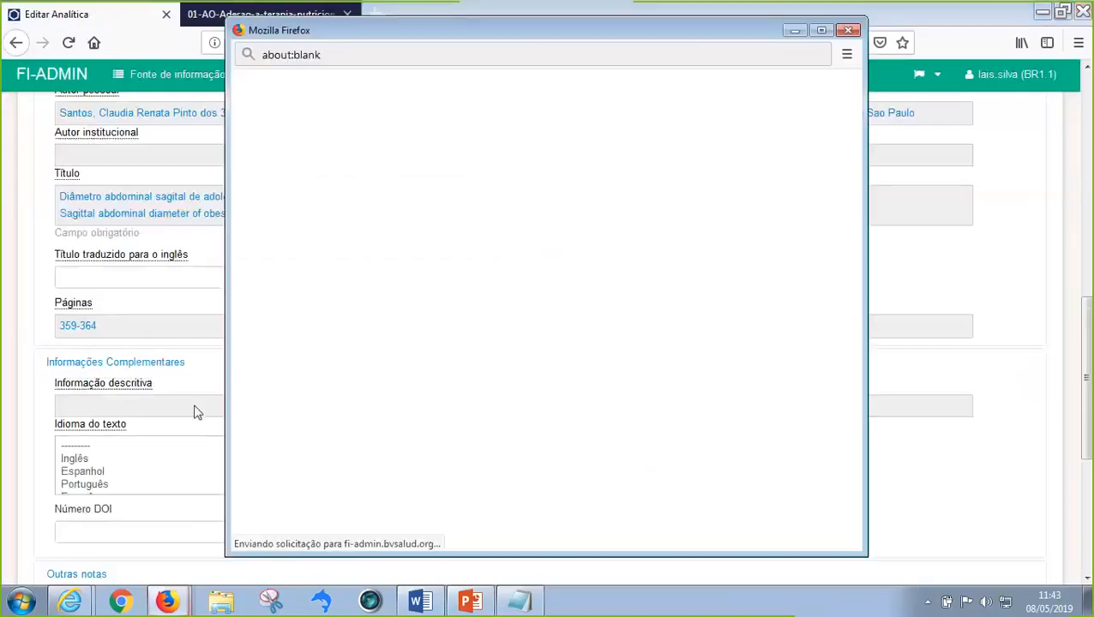
click(350, 217)
text(tab)
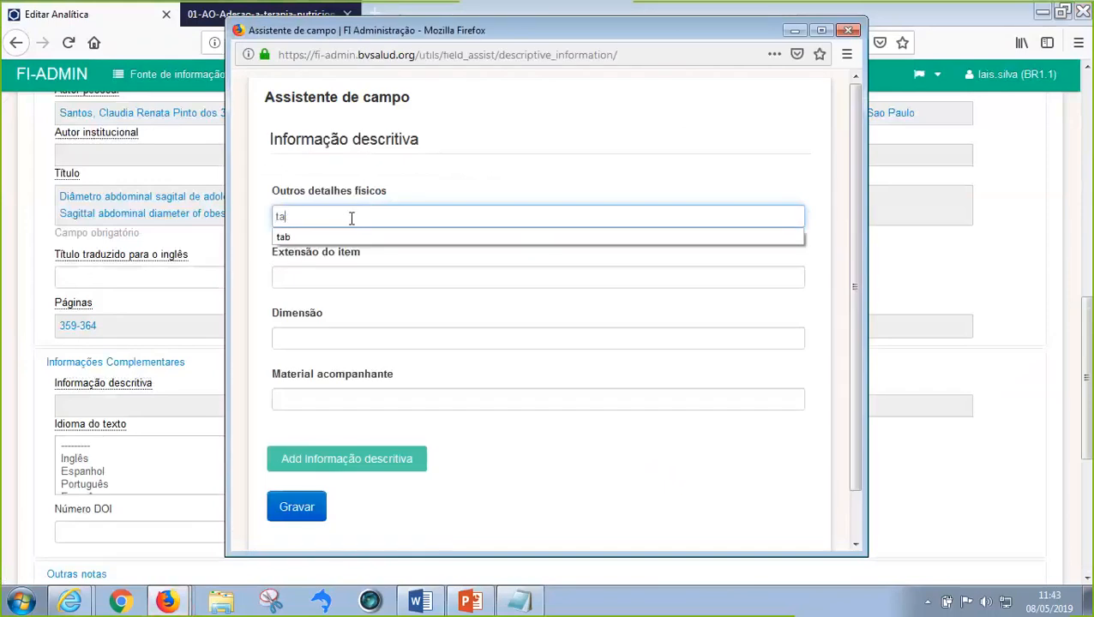
click(307, 238)
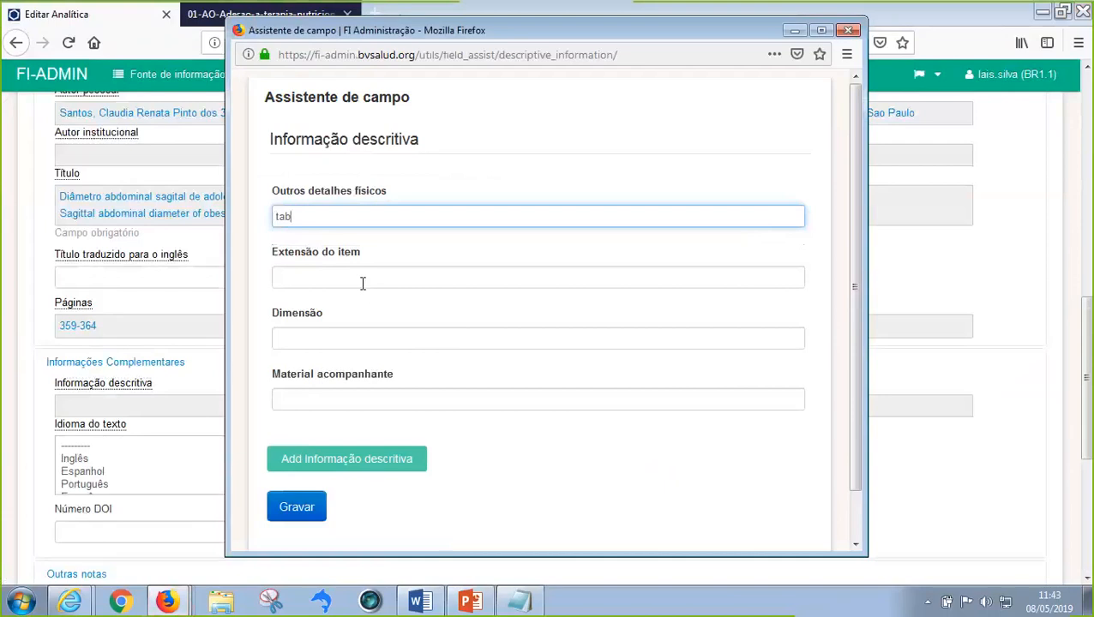
click(309, 397)
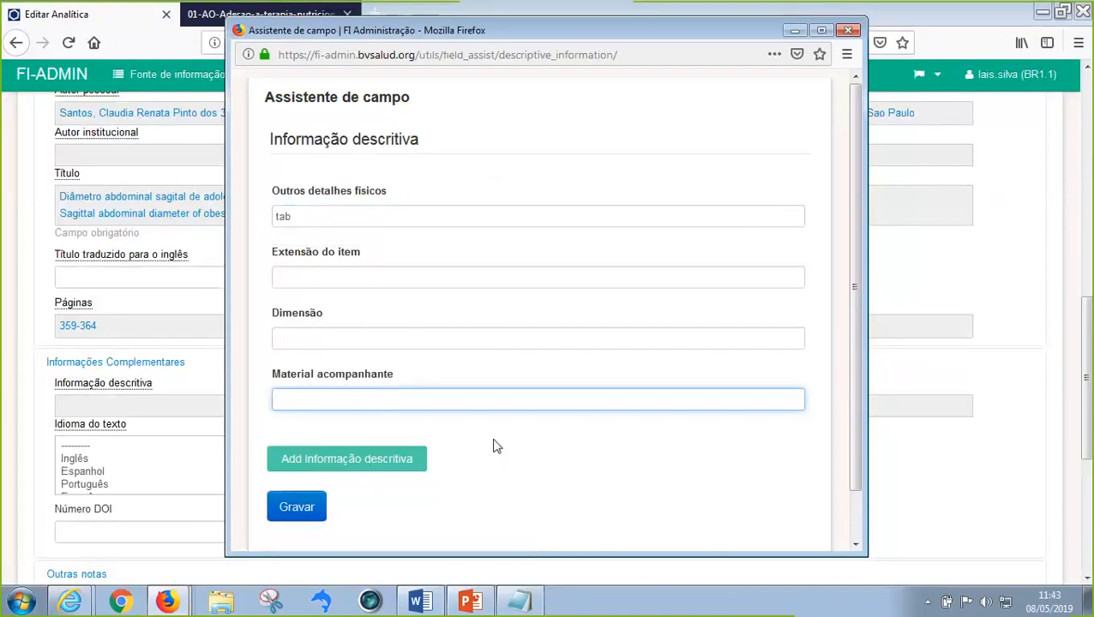
- Add a second Informação descritiva occurrence and remove it again
click(411, 470)
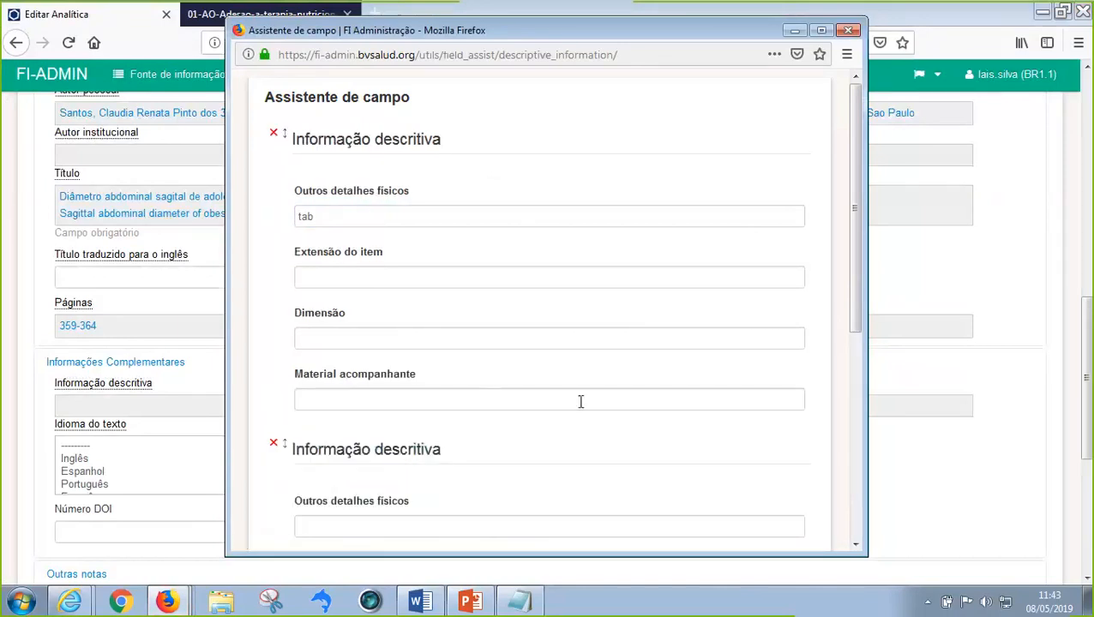
scroll(581, 403, down, 5)
click(296, 199)
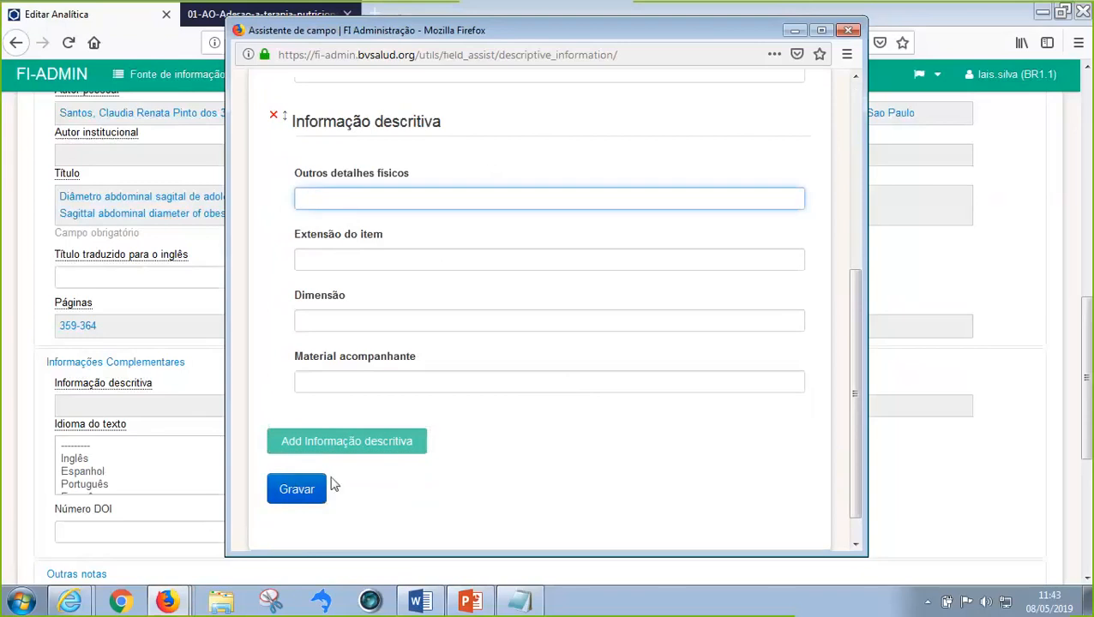
click(271, 120)
- Save the Informação descritiva entry to the analytic record
click(301, 460)
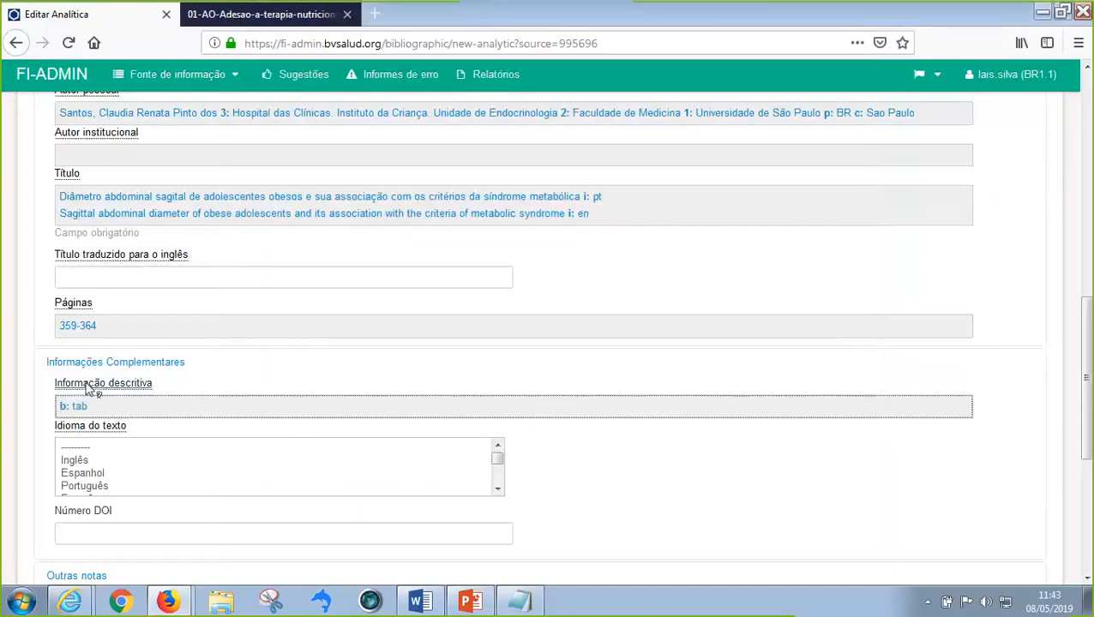
scroll(137, 471, down, 3)
scroll(129, 469, up, 3)
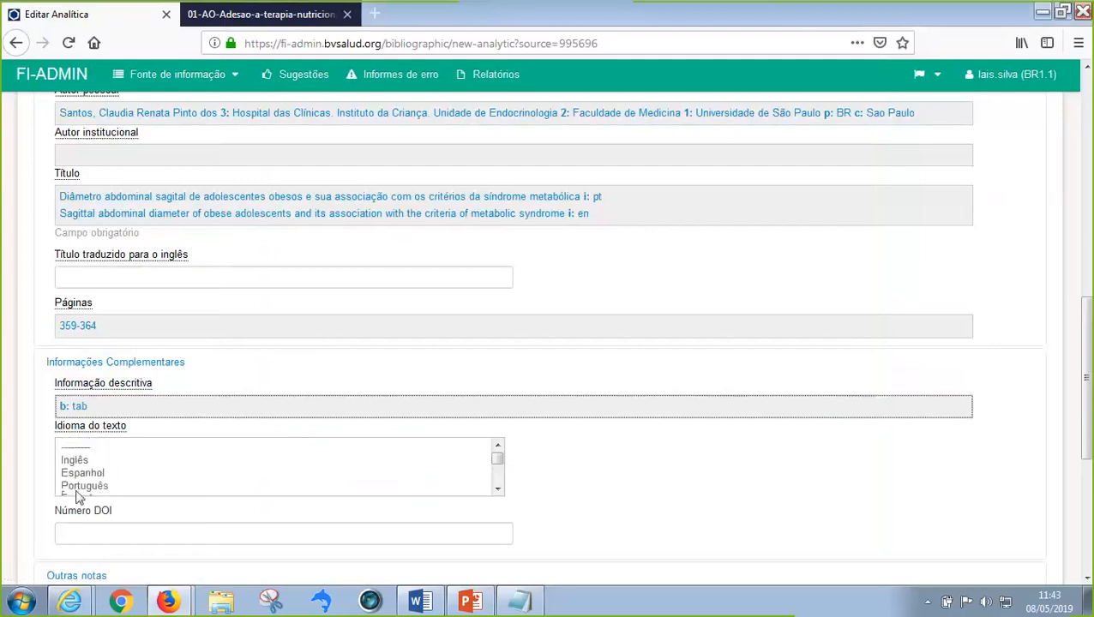
- Set the article's Idioma do texto to Português and place the cursor in the Número DOI field
click(196, 485)
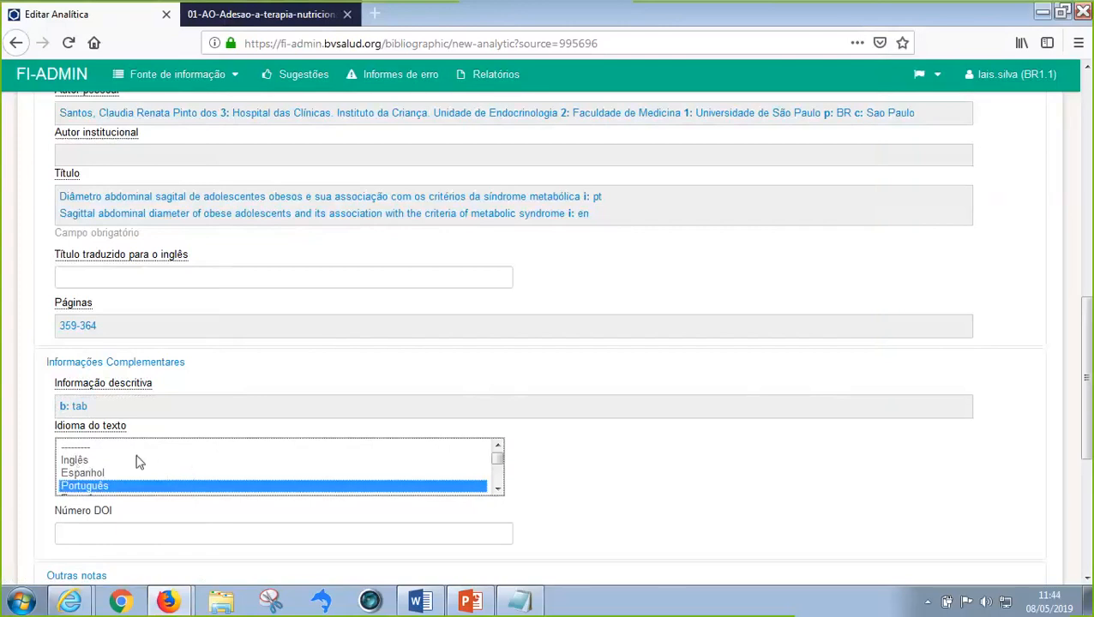
click(135, 531)
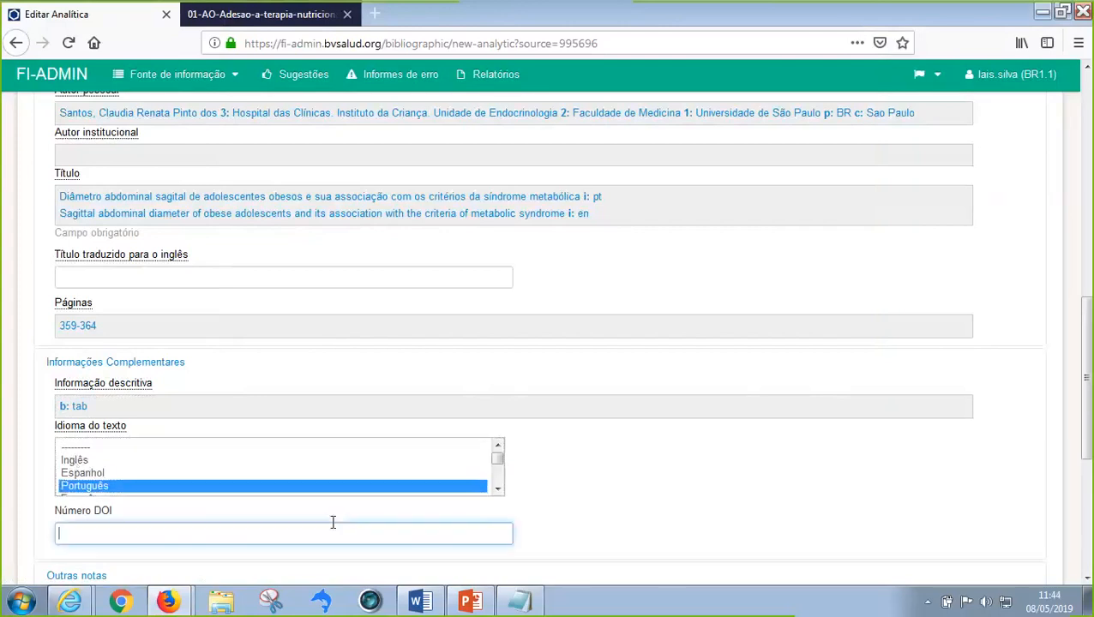
- Look through the opening pages of the article's PDF for a DOI number, checking the title area, footnotes and page footers
click(299, 17)
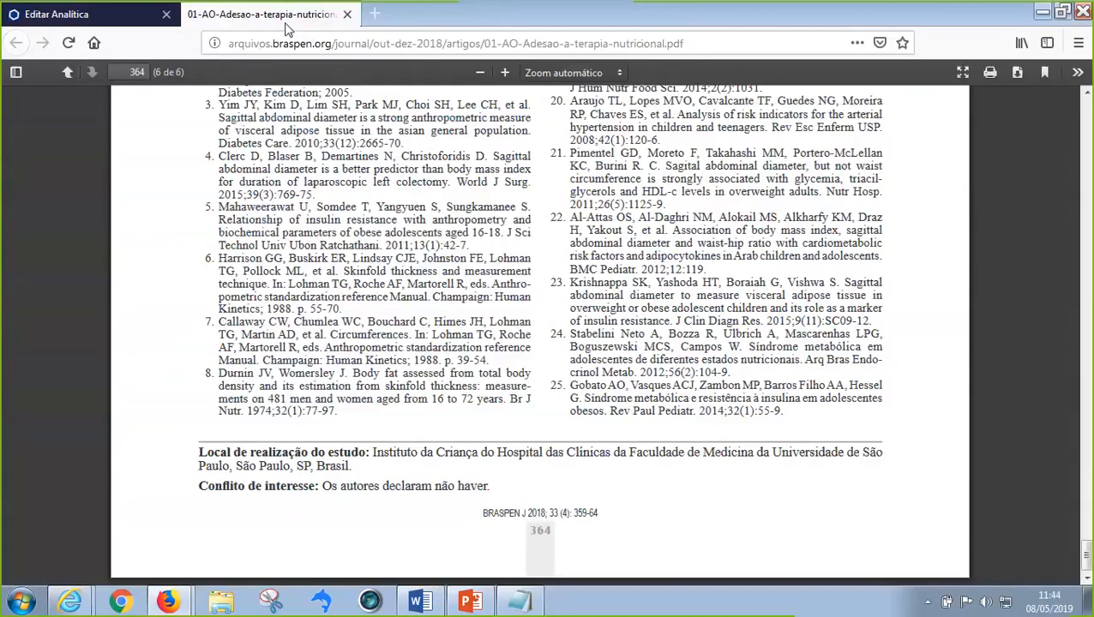
scroll(409, 377, up, 20)
scroll(410, 378, up, 12)
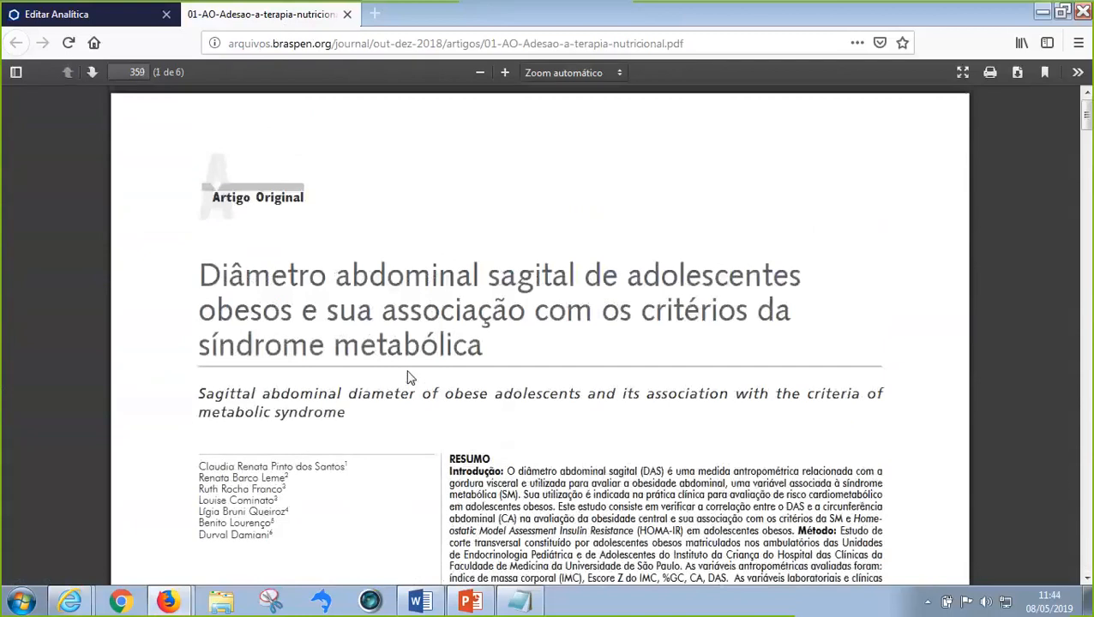
scroll(409, 377, down, 10)
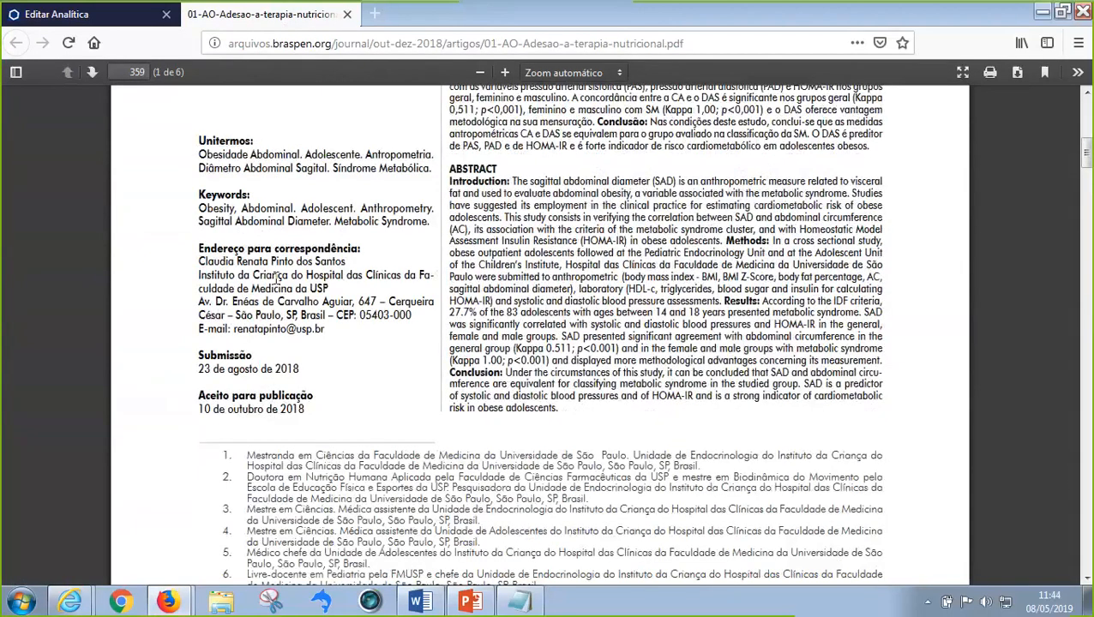
scroll(292, 466, down, 1)
scroll(292, 467, down, 3)
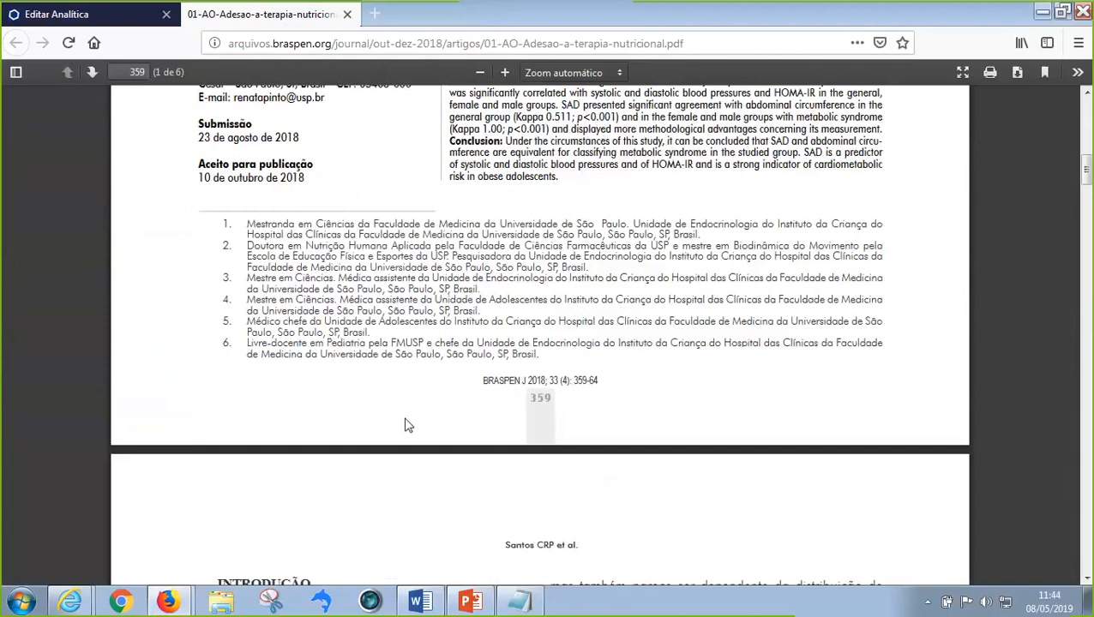
scroll(649, 402, up, 1)
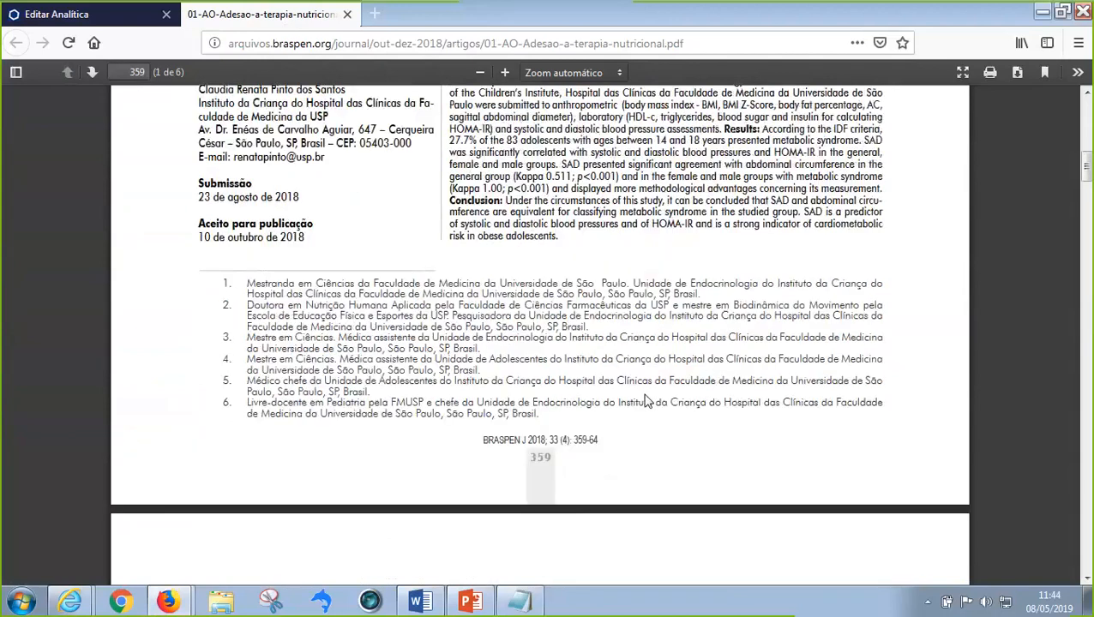
scroll(649, 402, up, 4)
scroll(648, 402, down, 8)
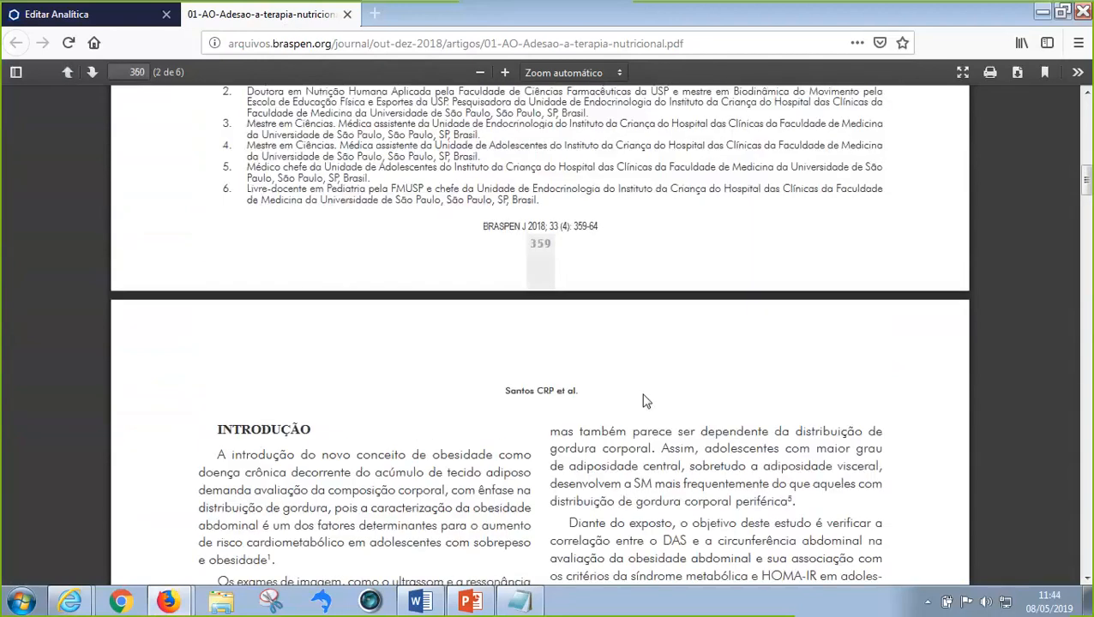
scroll(646, 401, down, 12)
scroll(641, 408, down, 2)
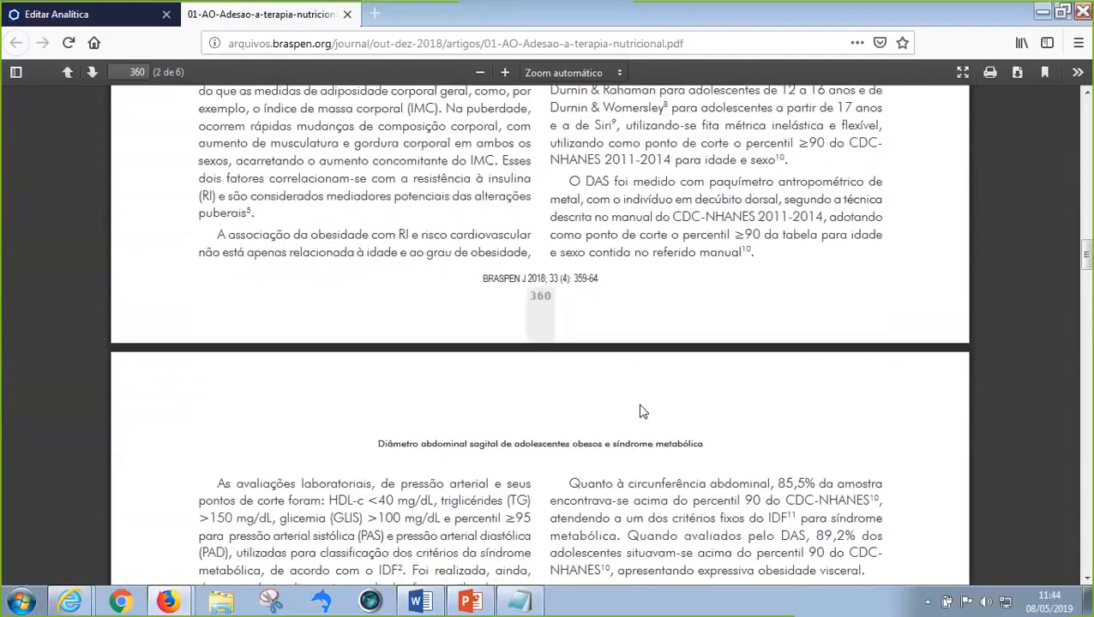
scroll(643, 413, up, 20)
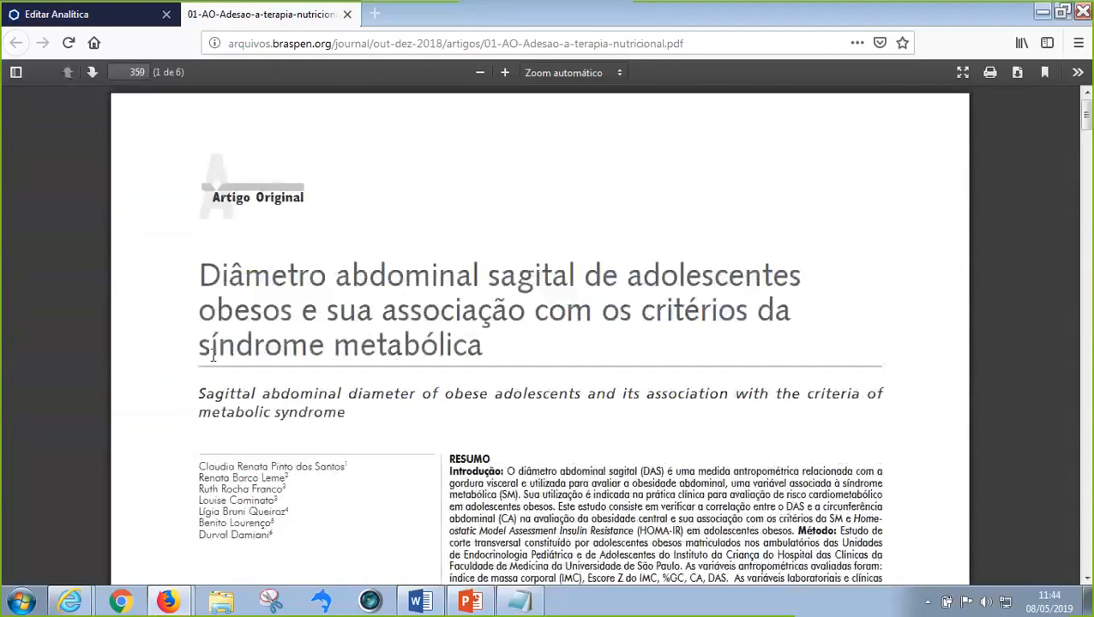
scroll(312, 378, down, 3)
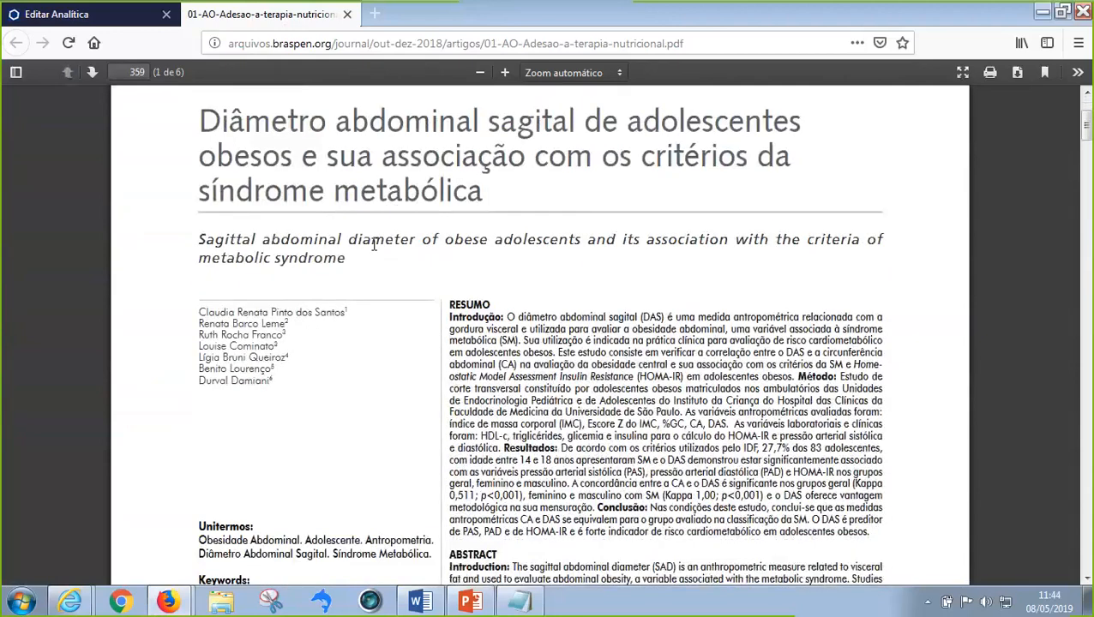
scroll(374, 244, down, 15)
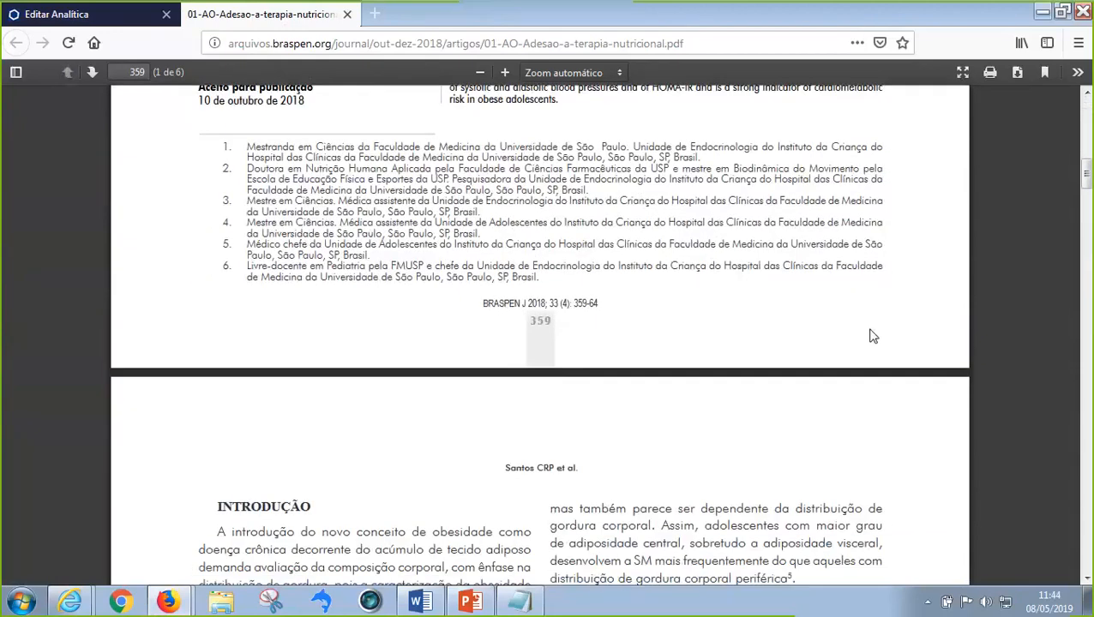
scroll(350, 253, up, 2)
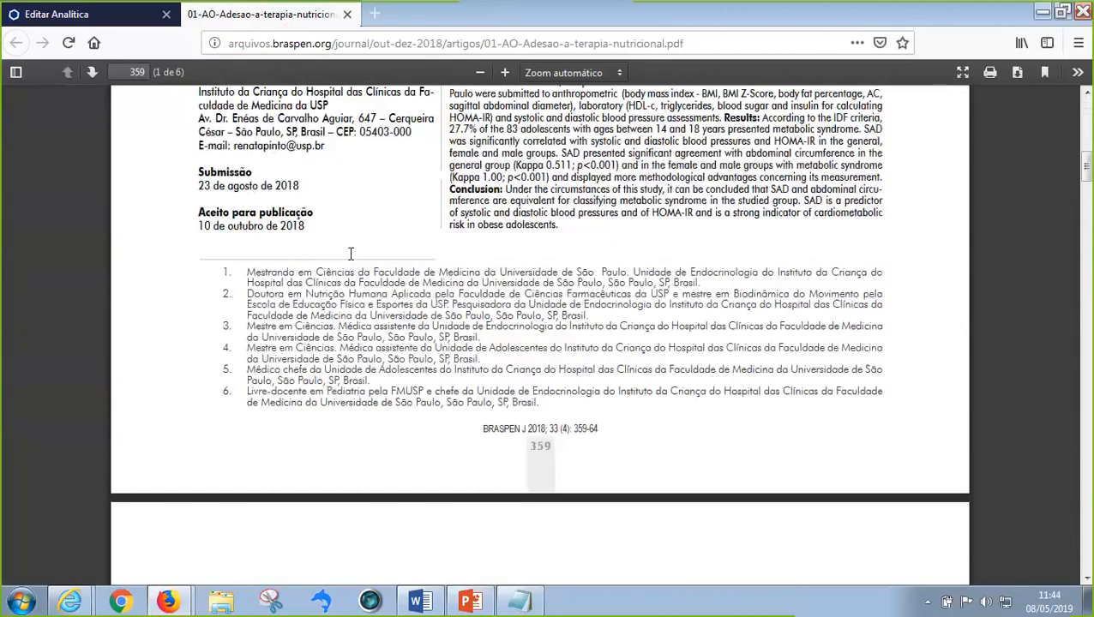
scroll(350, 253, up, 7)
scroll(350, 257, down, 3)
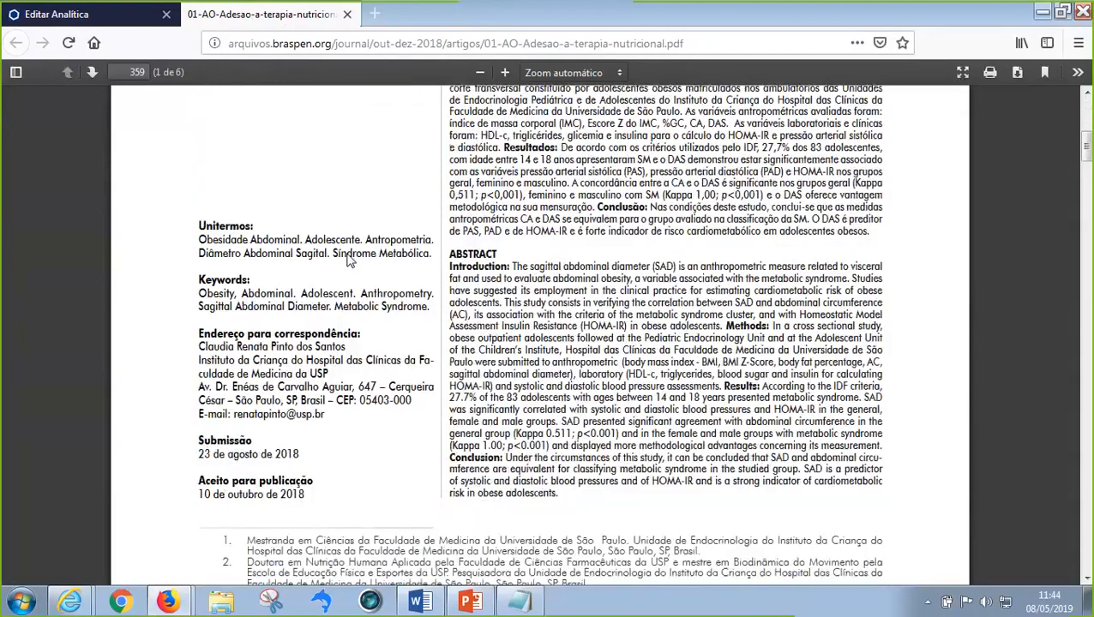
scroll(349, 261, down, 4)
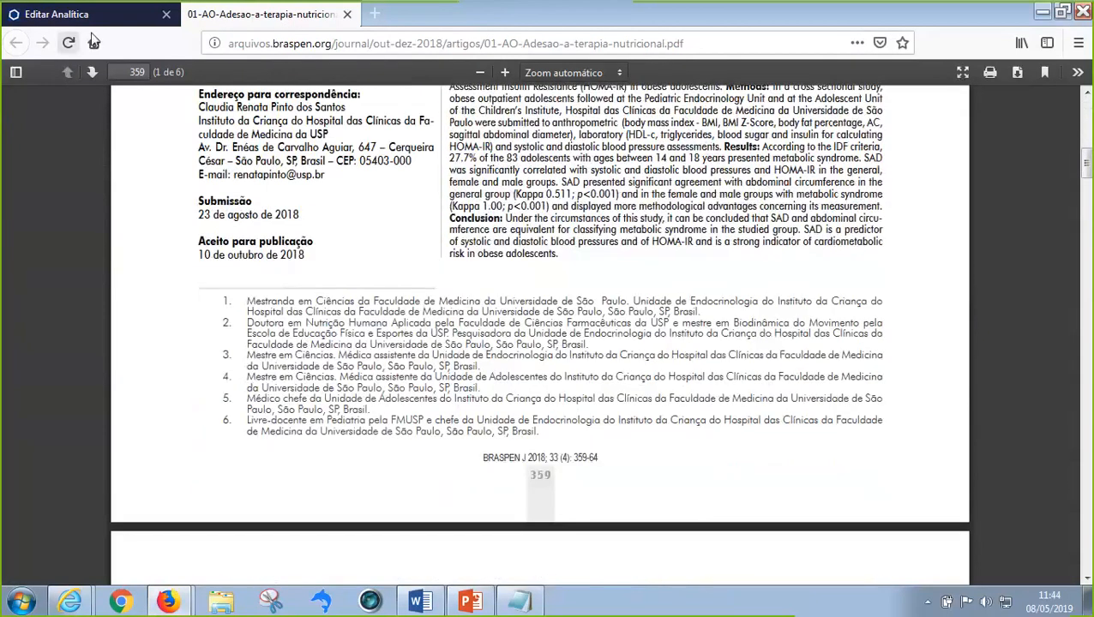
click(131, 18)
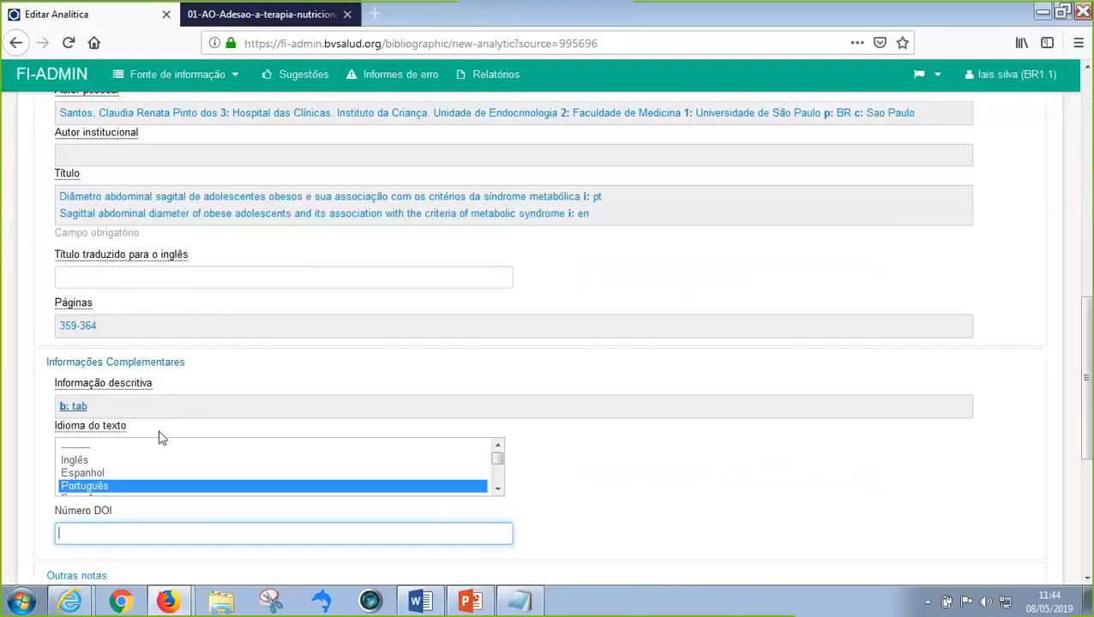
click(76, 534)
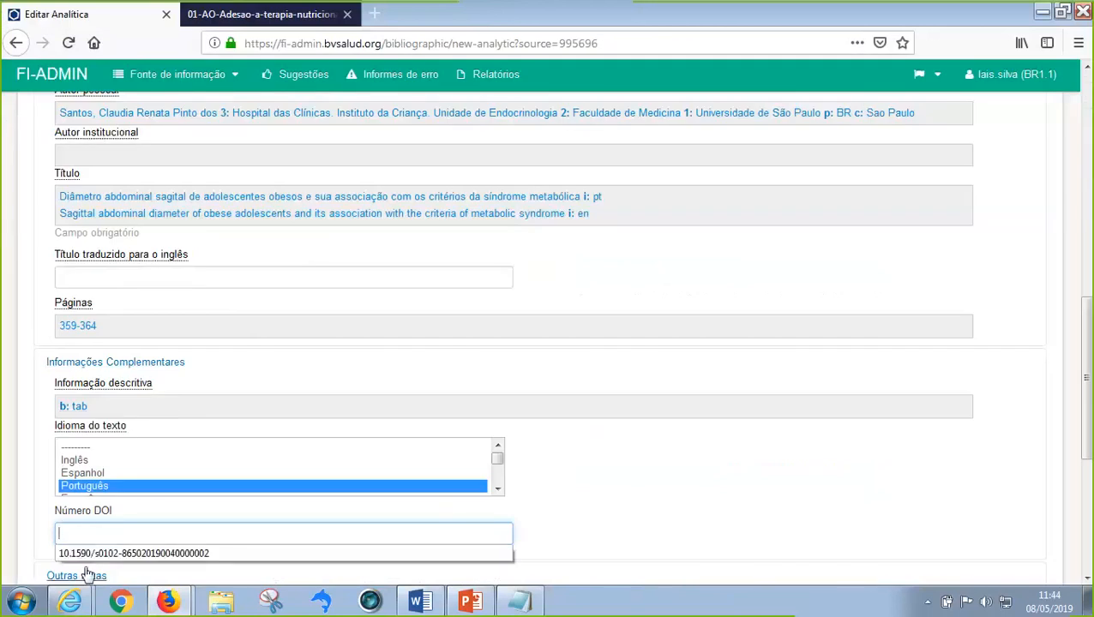
click(103, 553)
drag(59, 533, 315, 530)
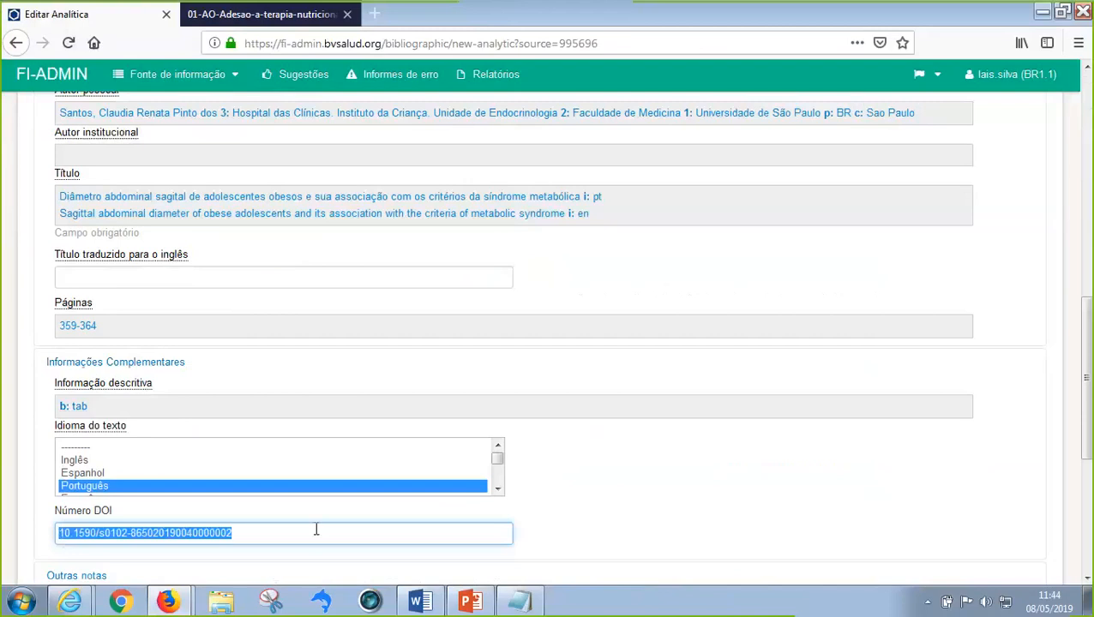
click(256, 531)
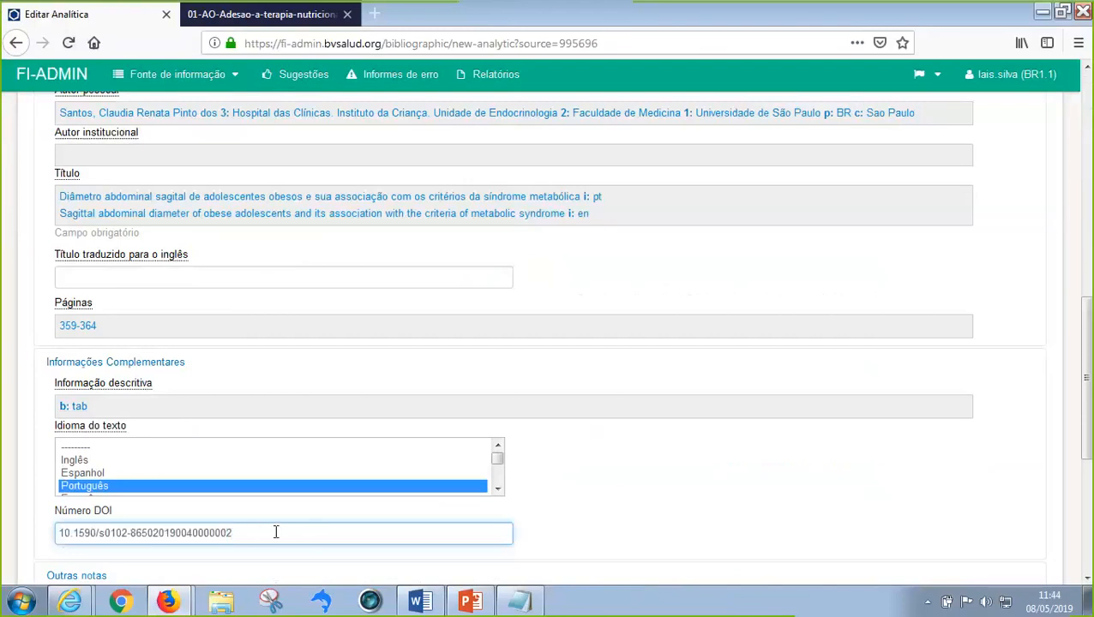
key(ctrl+a)
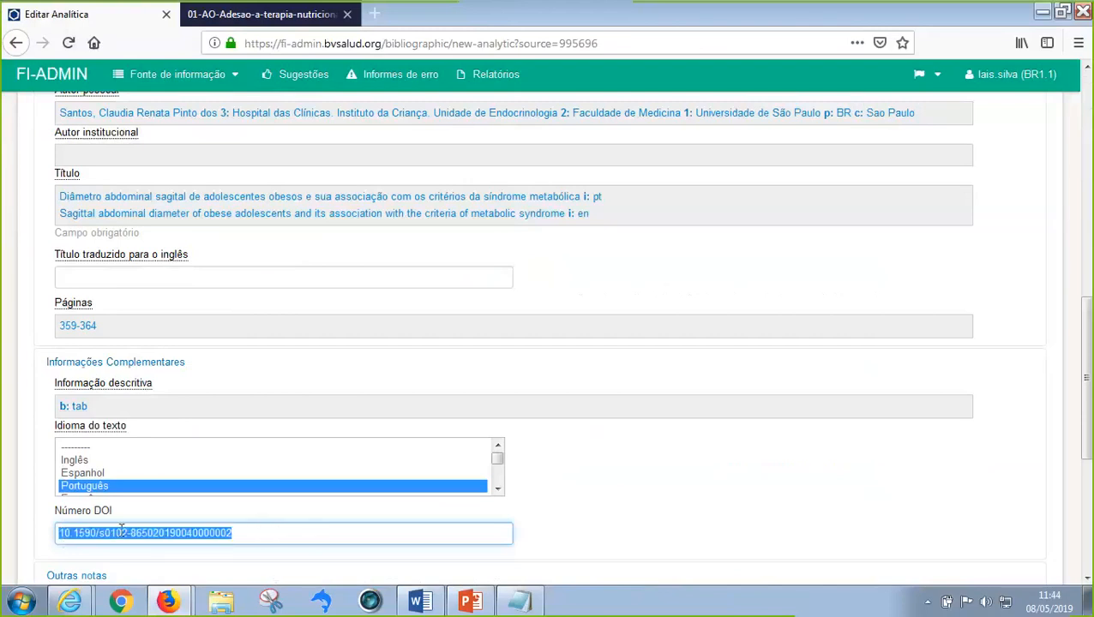
key(BackSpace)
click(613, 463)
- Expand the Outras notas section, review its note fields and collapse it without entering anything
scroll(581, 457, down, 2)
scroll(582, 454, down, 3)
click(66, 334)
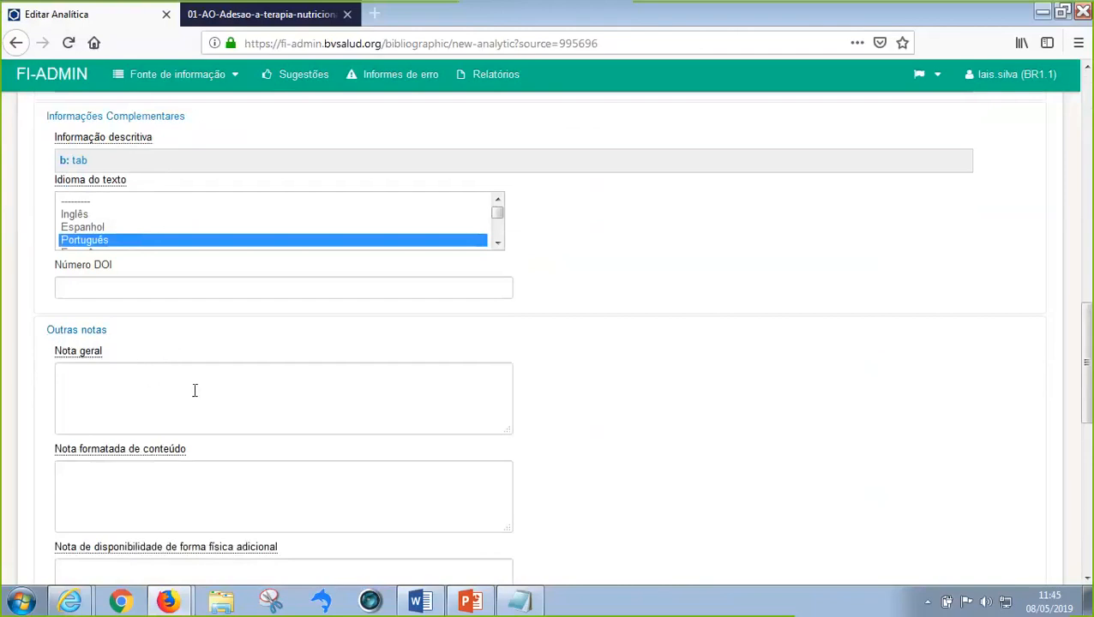
click(72, 373)
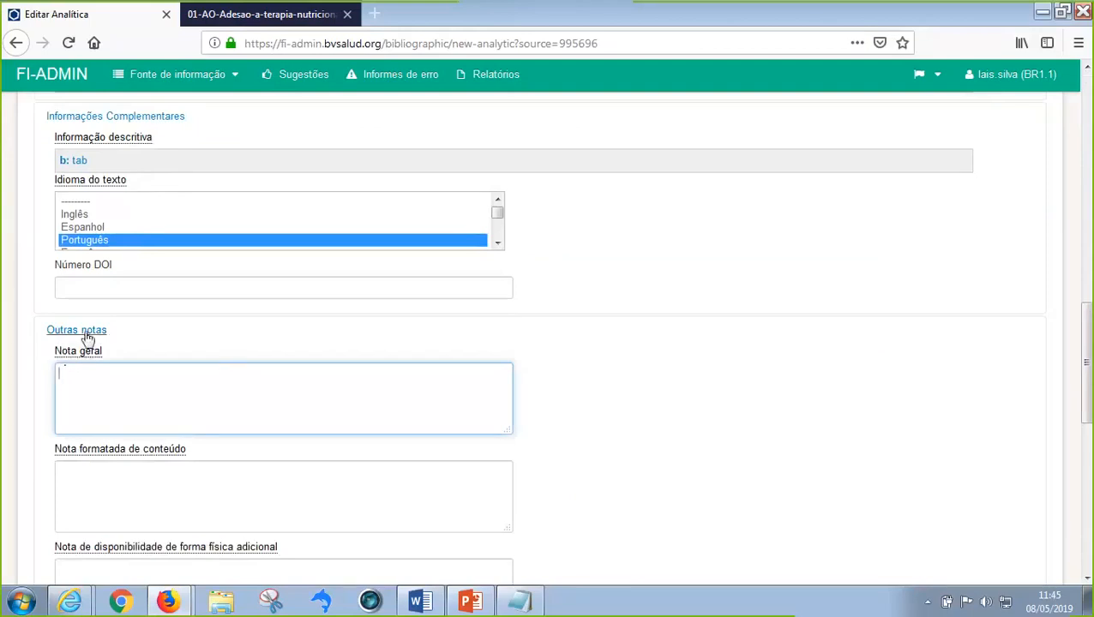
scroll(317, 355, down, 6)
scroll(315, 361, up, 3)
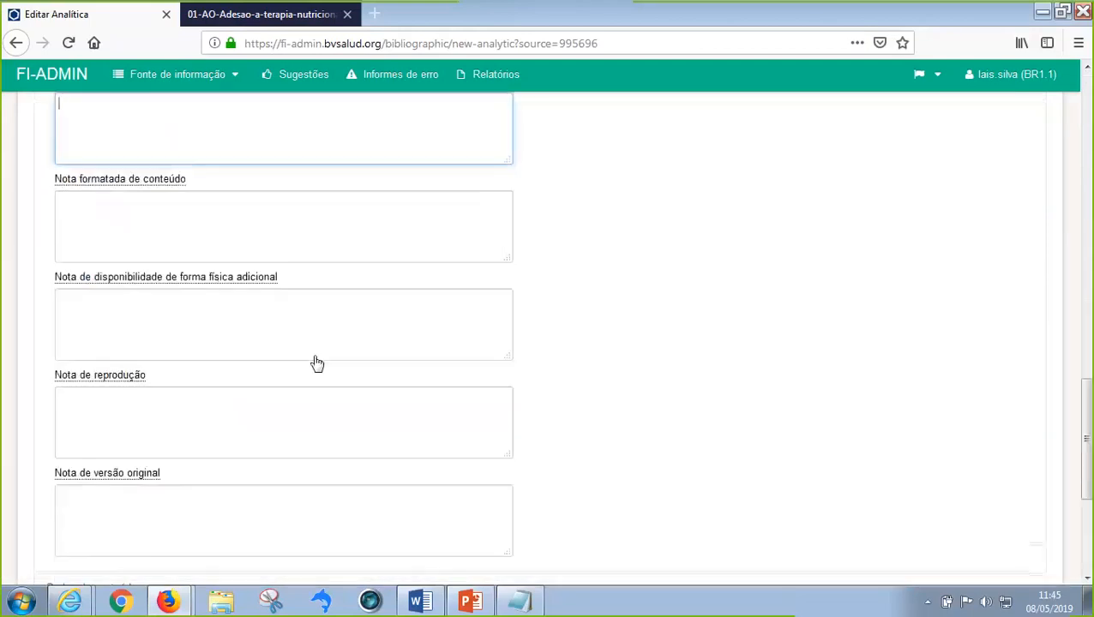
scroll(258, 300, up, 2)
click(77, 167)
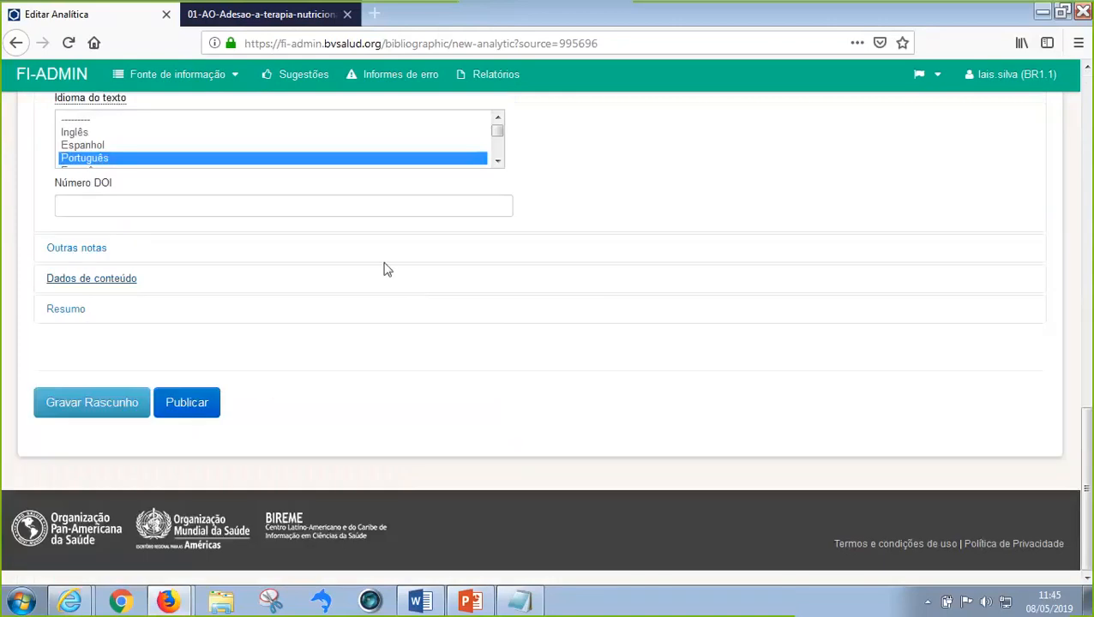
- Expand the Dados de conteúdo section and read the help text for Nome do registro do ensaio clínico
click(90, 279)
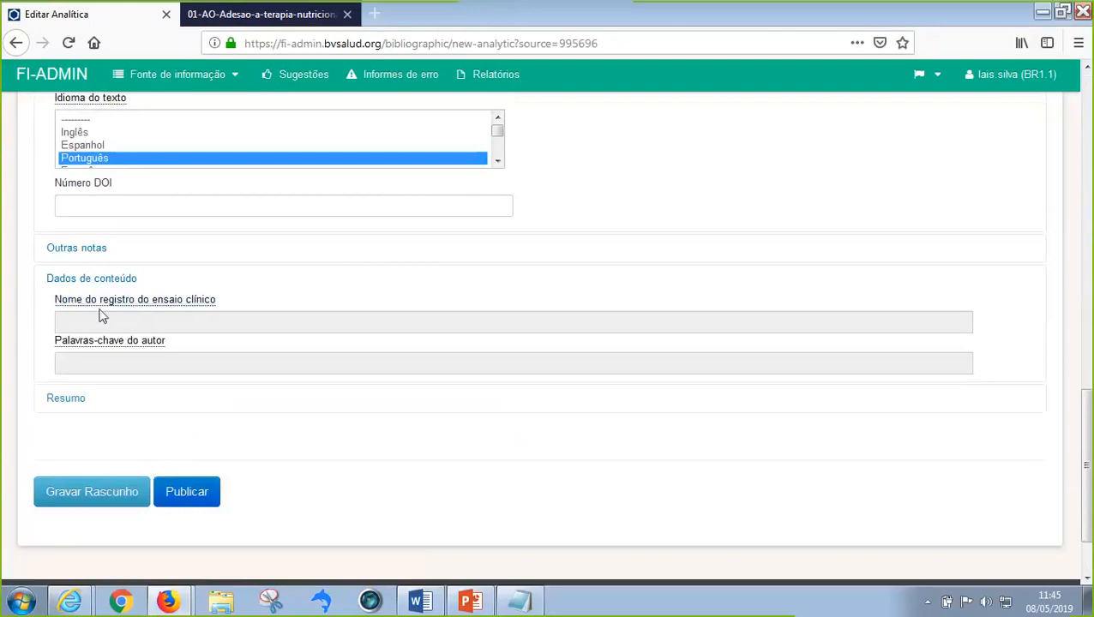
click(208, 307)
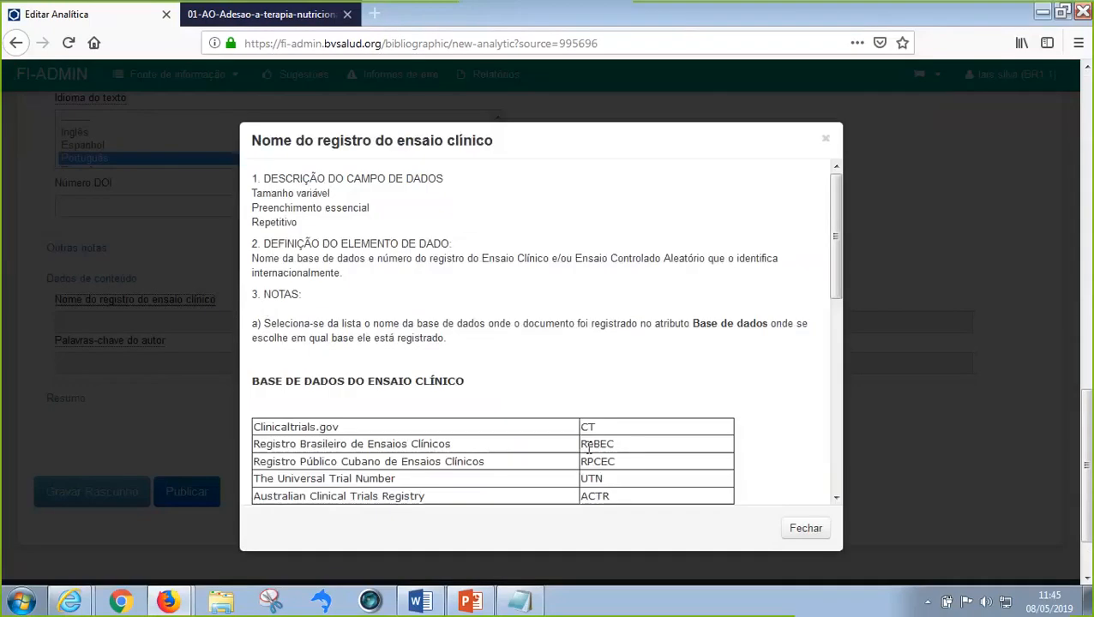
scroll(544, 361, down, 6)
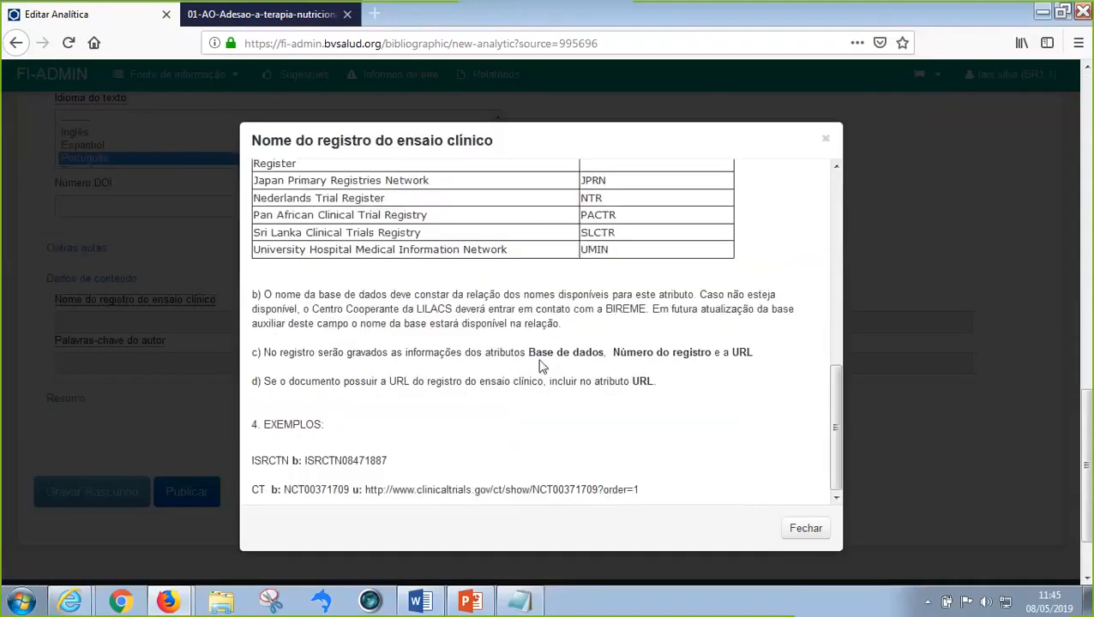
scroll(540, 366, up, 5)
scroll(541, 361, down, 5)
click(826, 138)
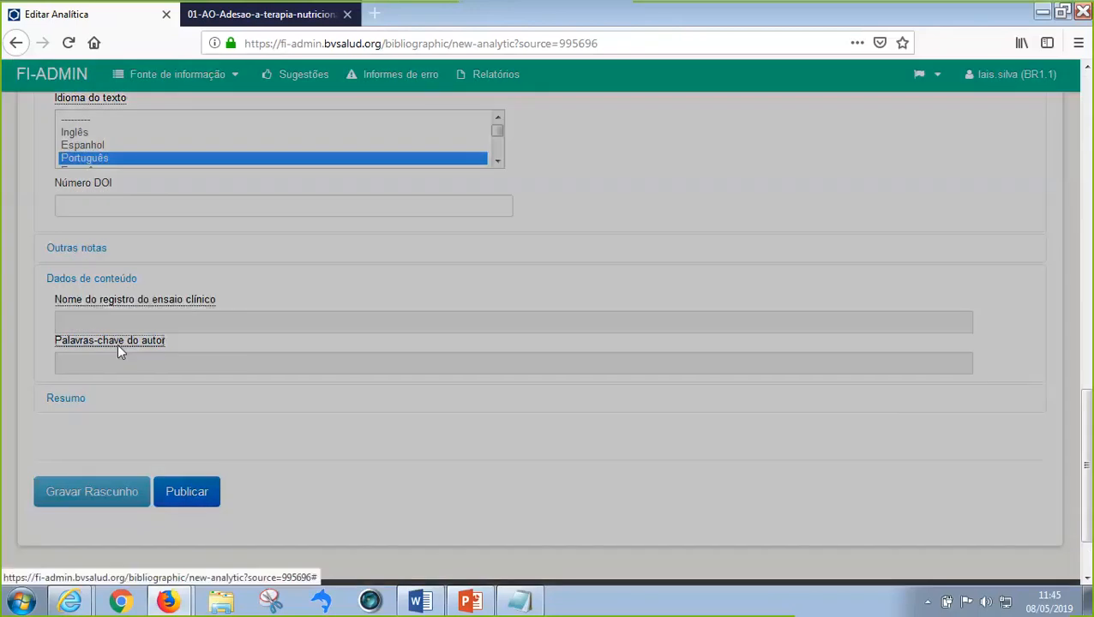
- Read the help notes and examples for Palavras-chave do autor and close them
click(117, 344)
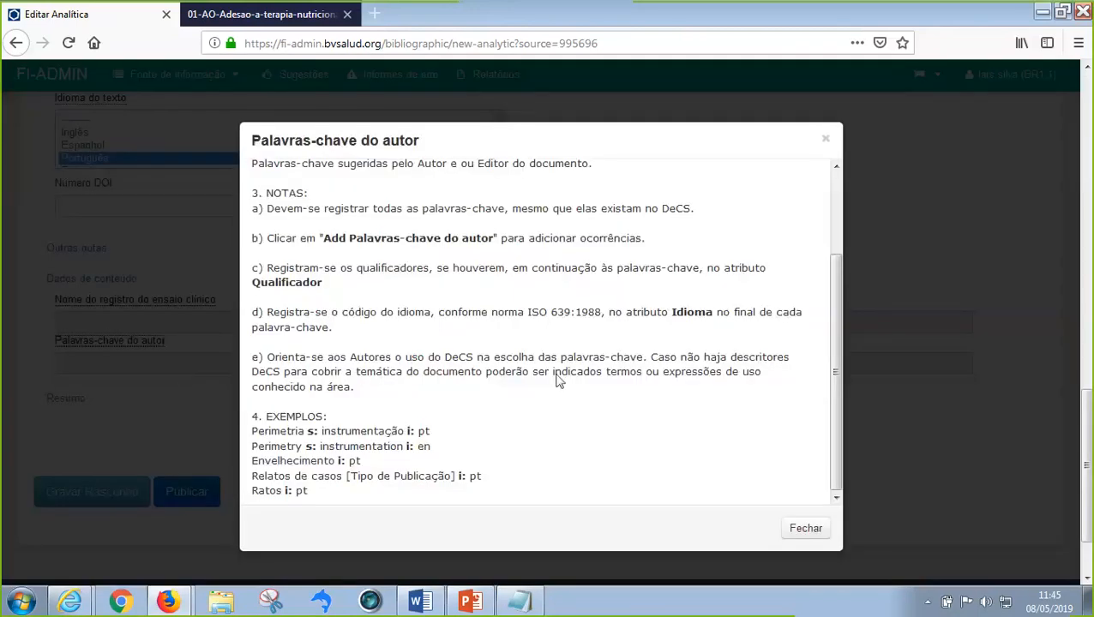
scroll(795, 247, down, 2)
click(825, 138)
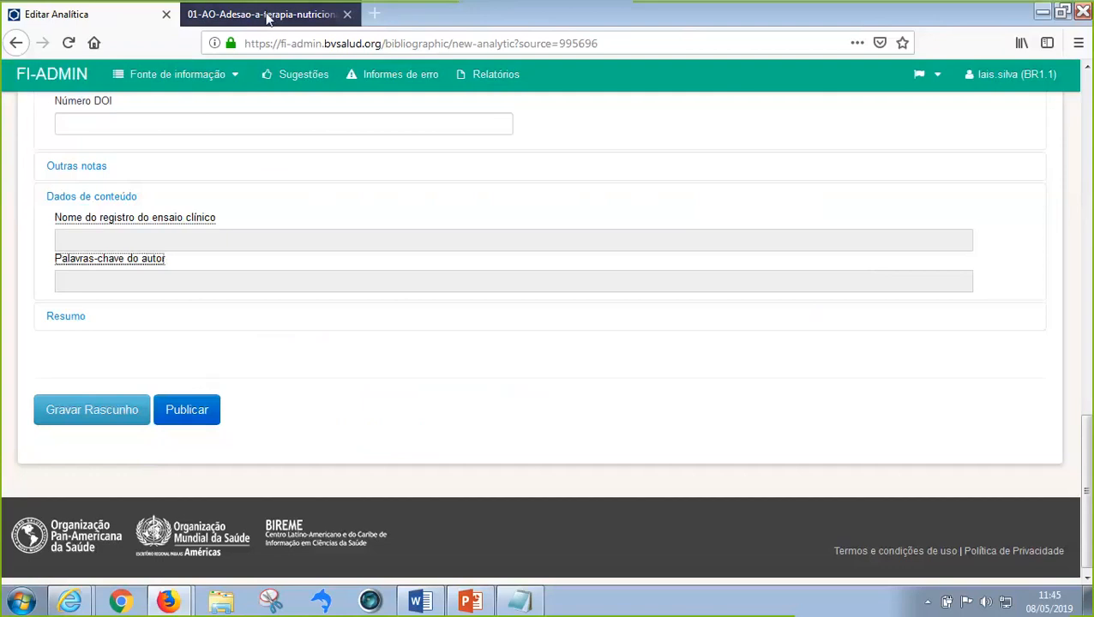
- Switch to the article's PDF and locate the Unitermos and Keywords on its first page
click(268, 15)
scroll(378, 349, up, 6)
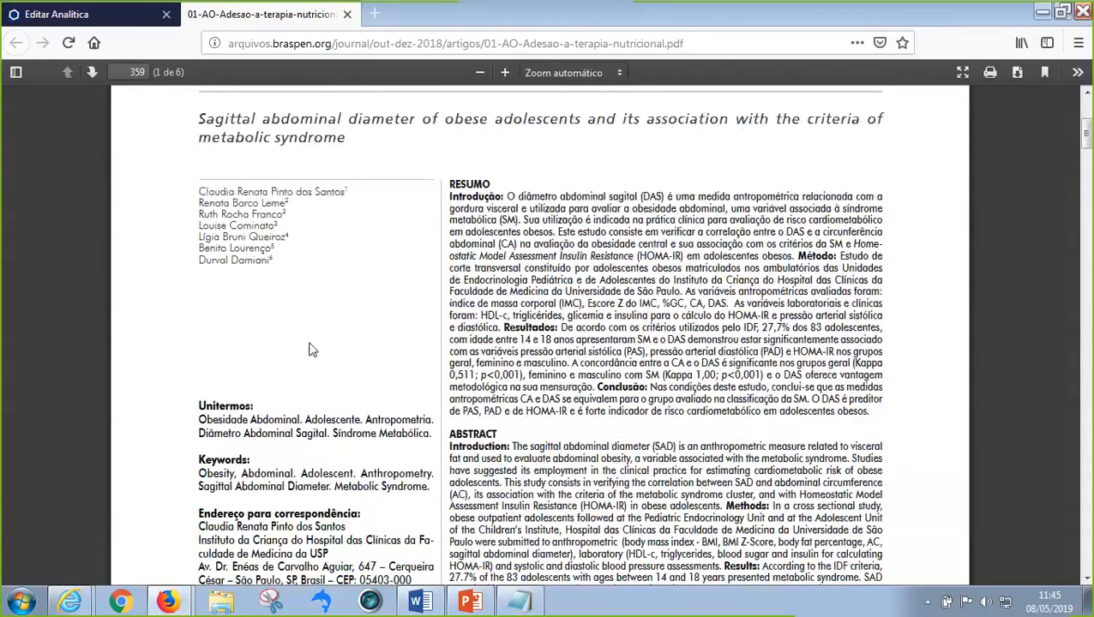
- Find the author keywords on the article's first page and copy the Portuguese terms under Unitermos
scroll(315, 357, down, 2)
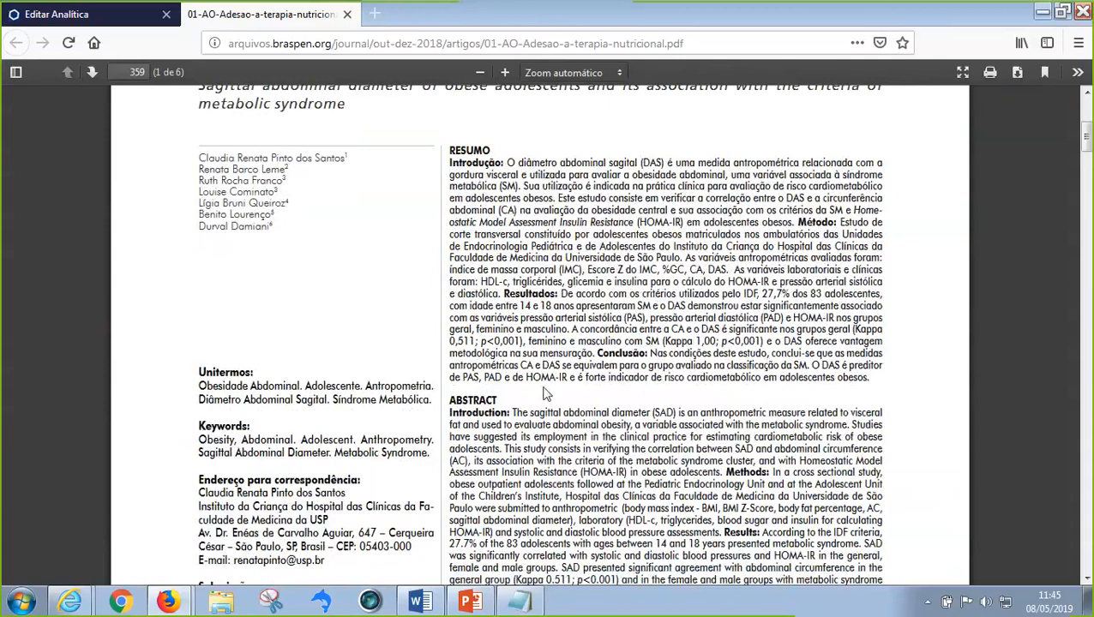
scroll(546, 393, down, 5)
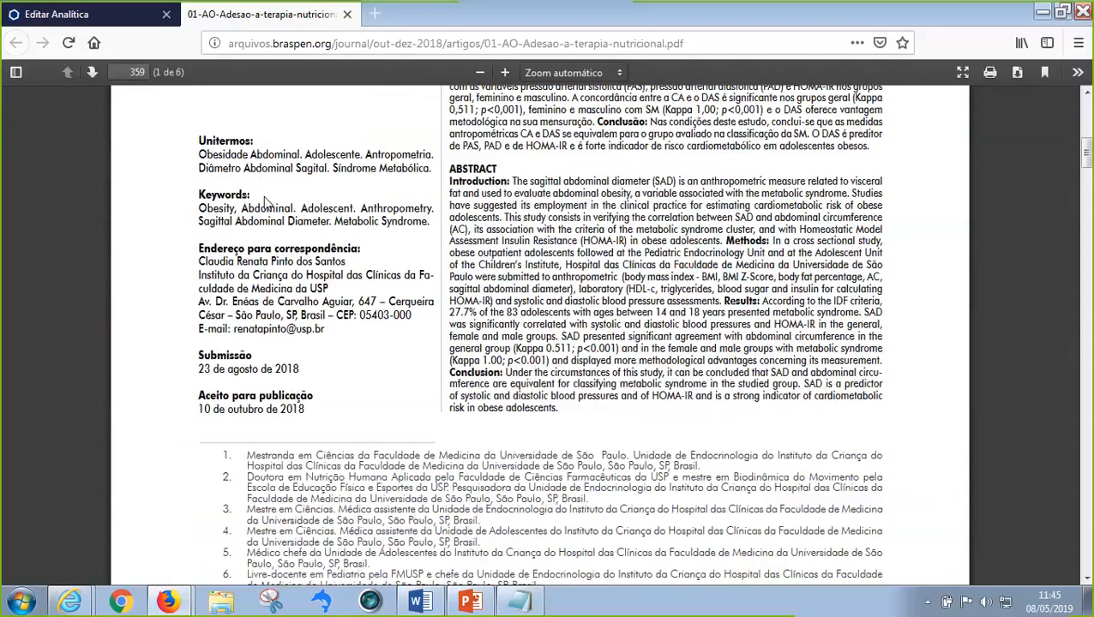
scroll(754, 257, up, 3)
scroll(742, 246, up, 1)
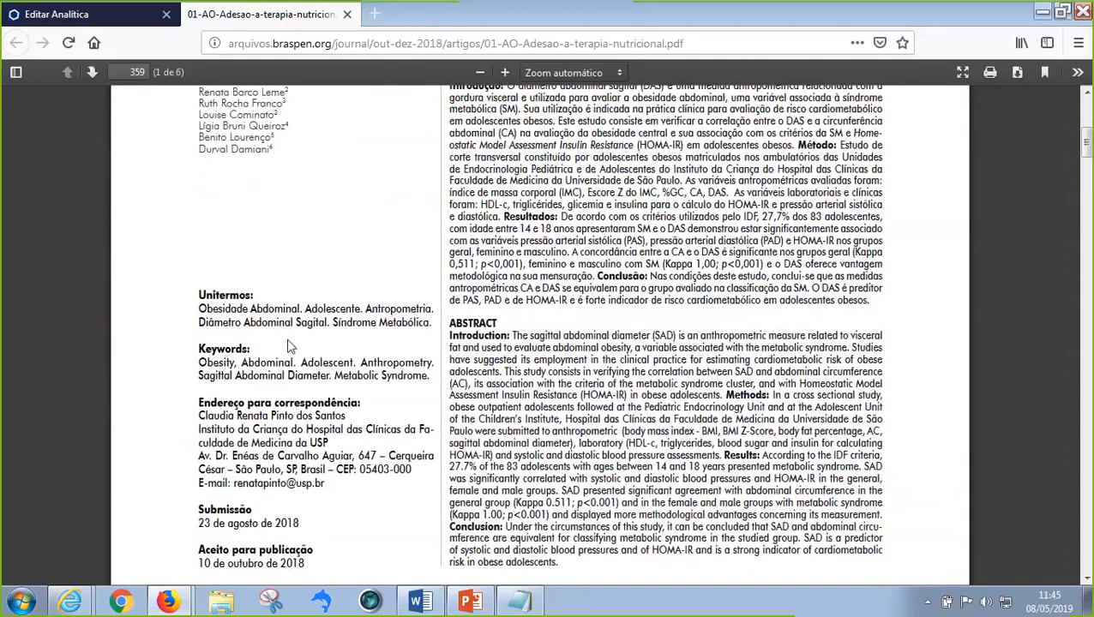
scroll(172, 311, down, 3)
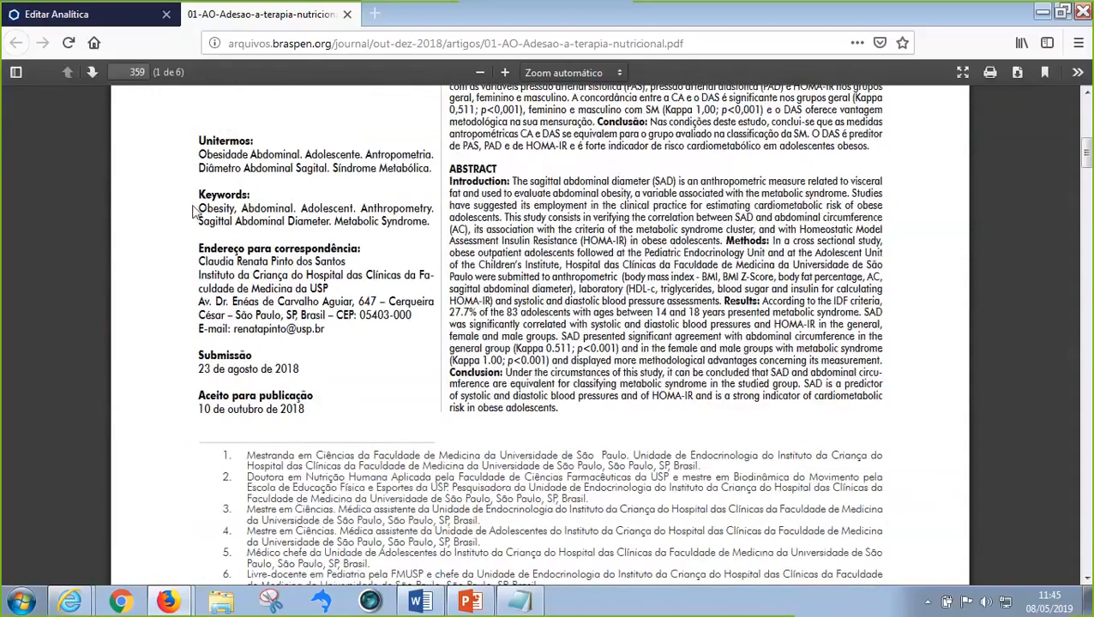
drag(202, 208, 431, 221)
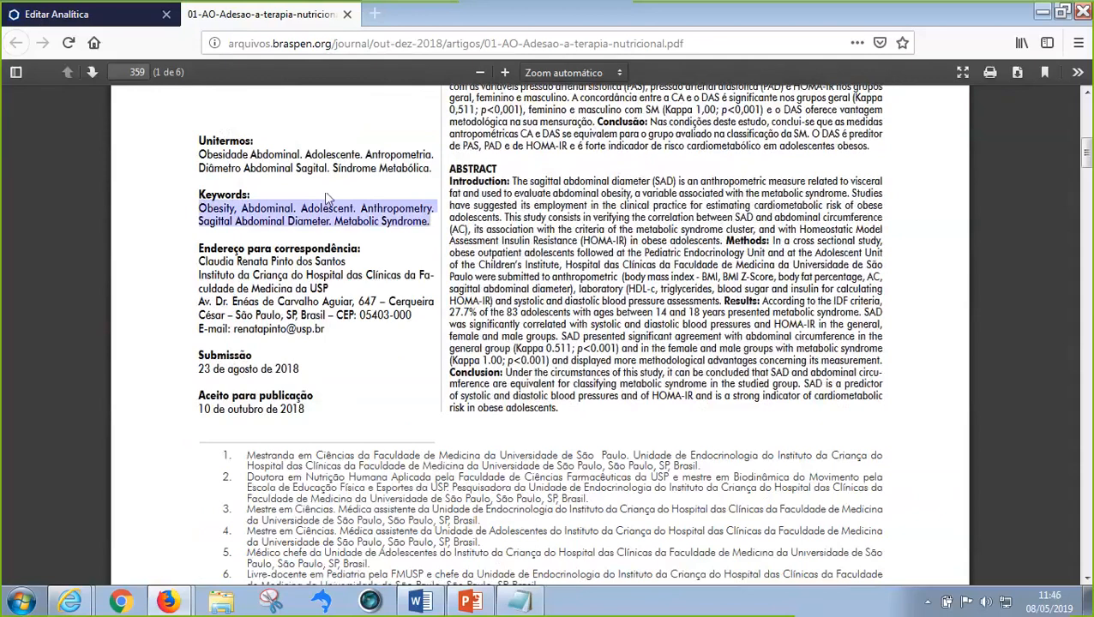
click(288, 196)
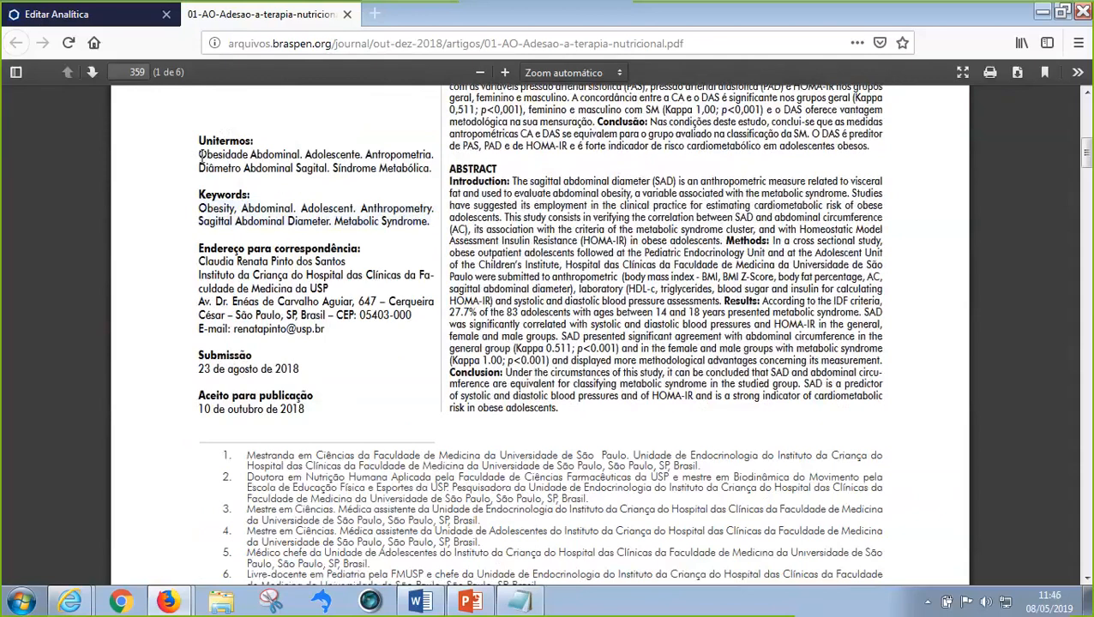
drag(199, 155, 431, 168)
key(ctrl+c)
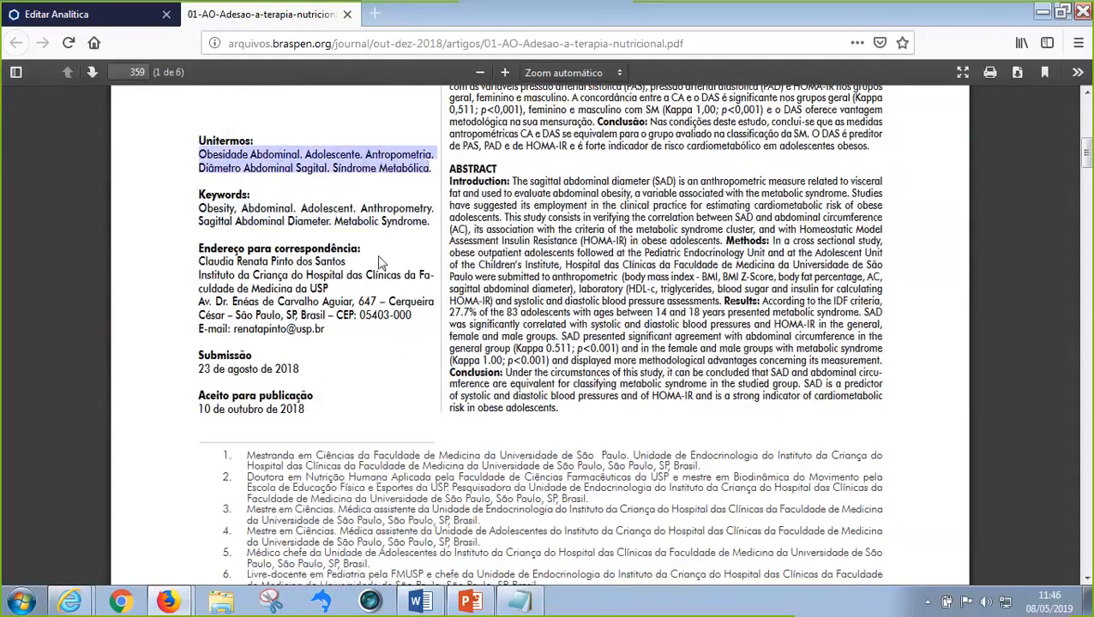
click(305, 195)
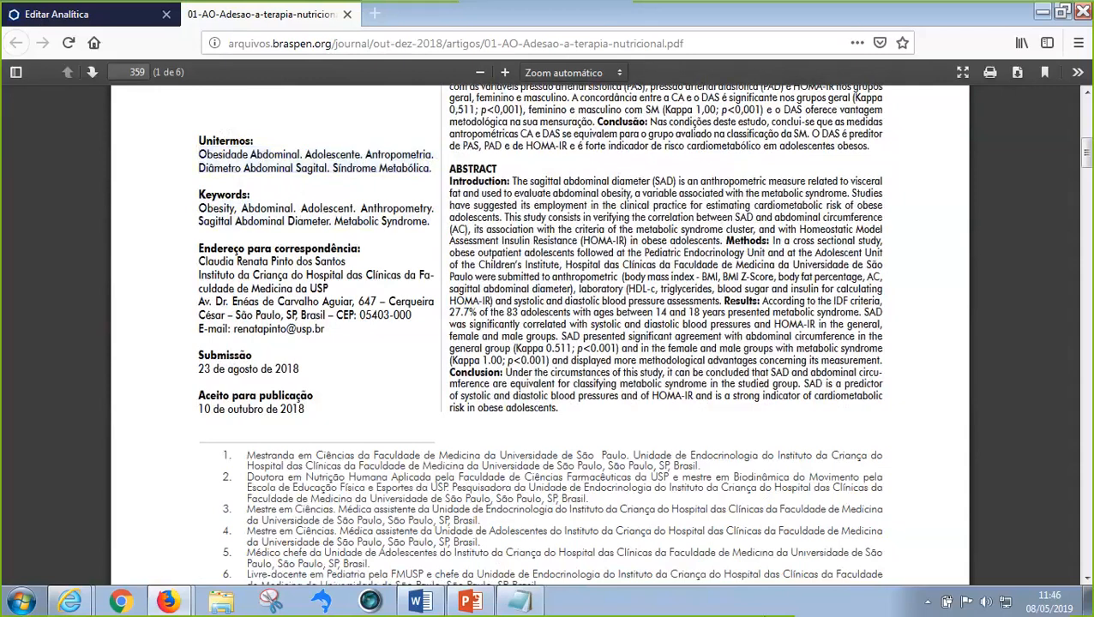
- Switch to Notepad and replace all of its old notes with the copied Portuguese keywords
click(538, 607)
click(429, 375)
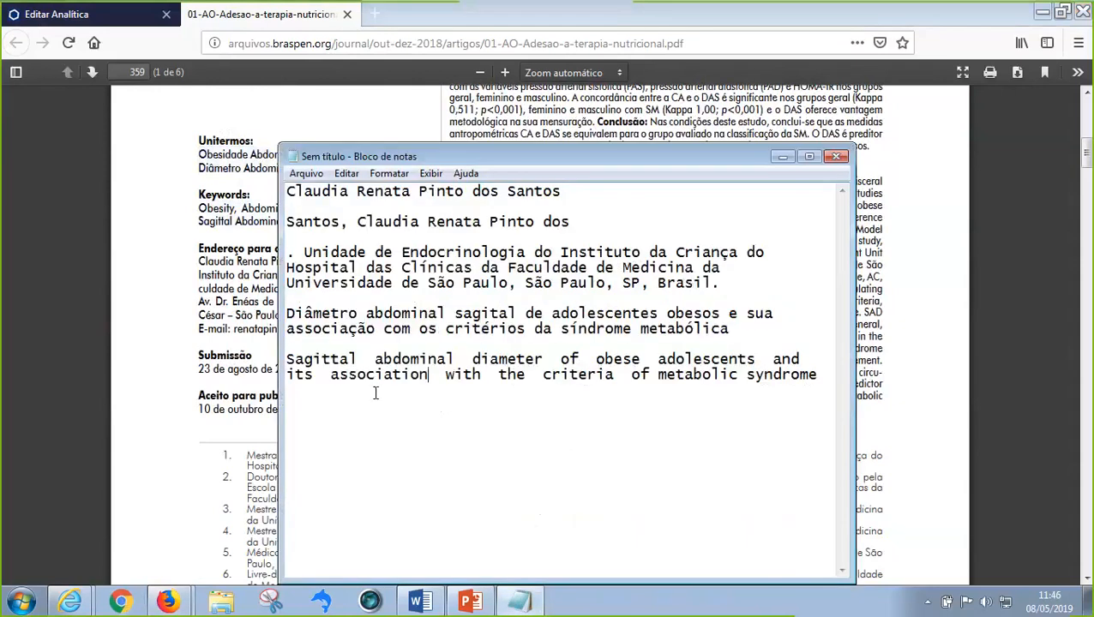
drag(293, 191, 845, 406)
key(Delete)
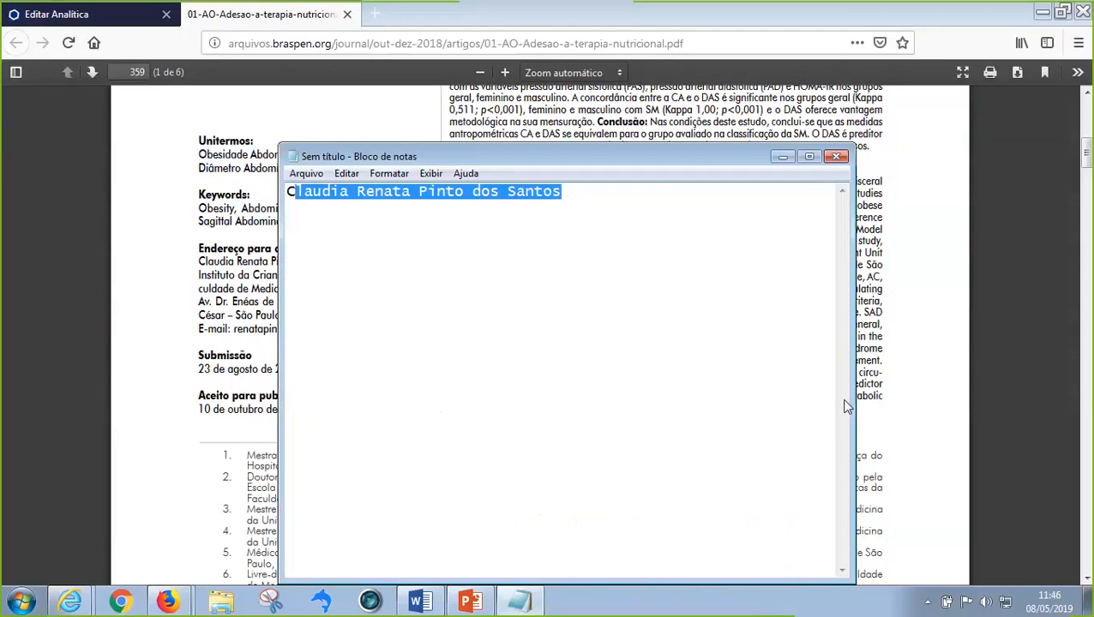
key(BackSpace)
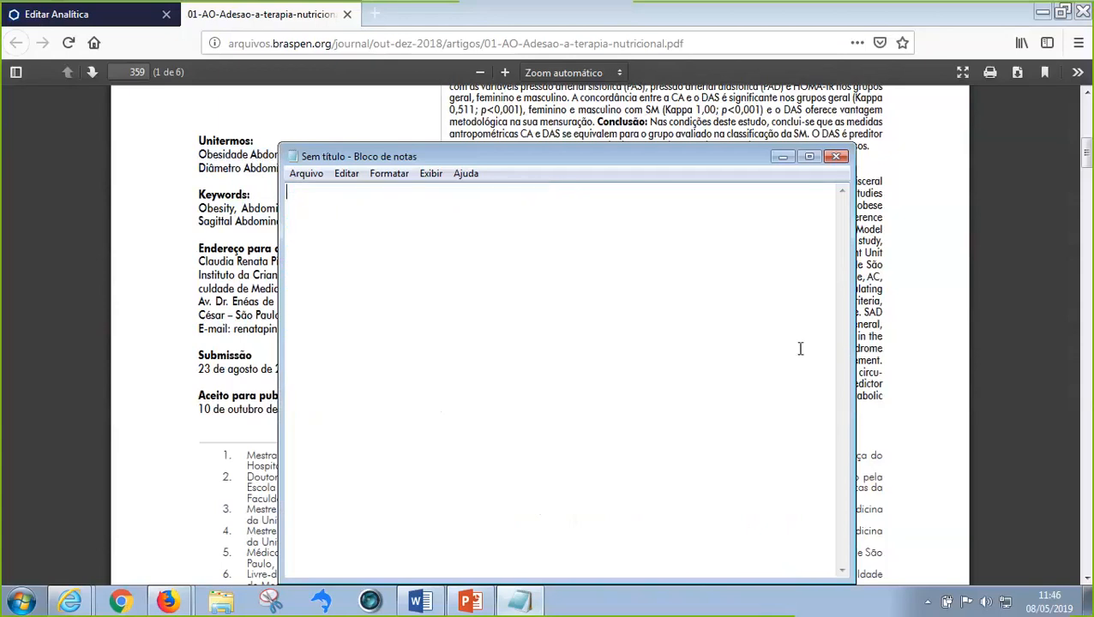
key(ctrl+v)
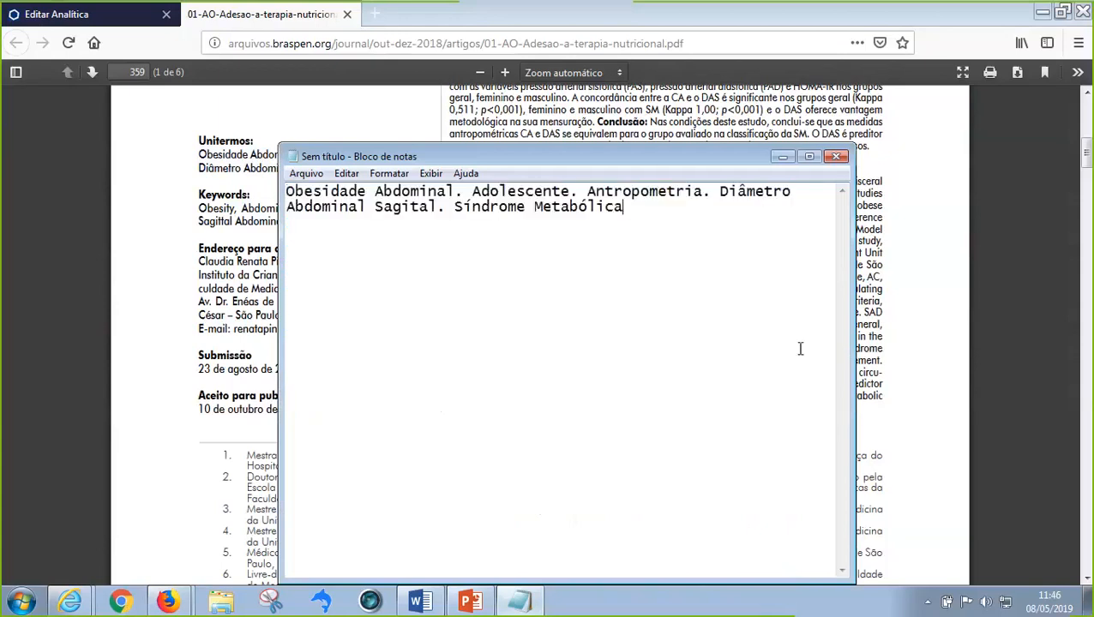
- Break the keyword text into separate lines after Obesidade Abdominal, Antropometria and Diâmetro Abdominal Sagital, removing the periods there
click(472, 190)
key(BackSpace)
key(BackSpace)
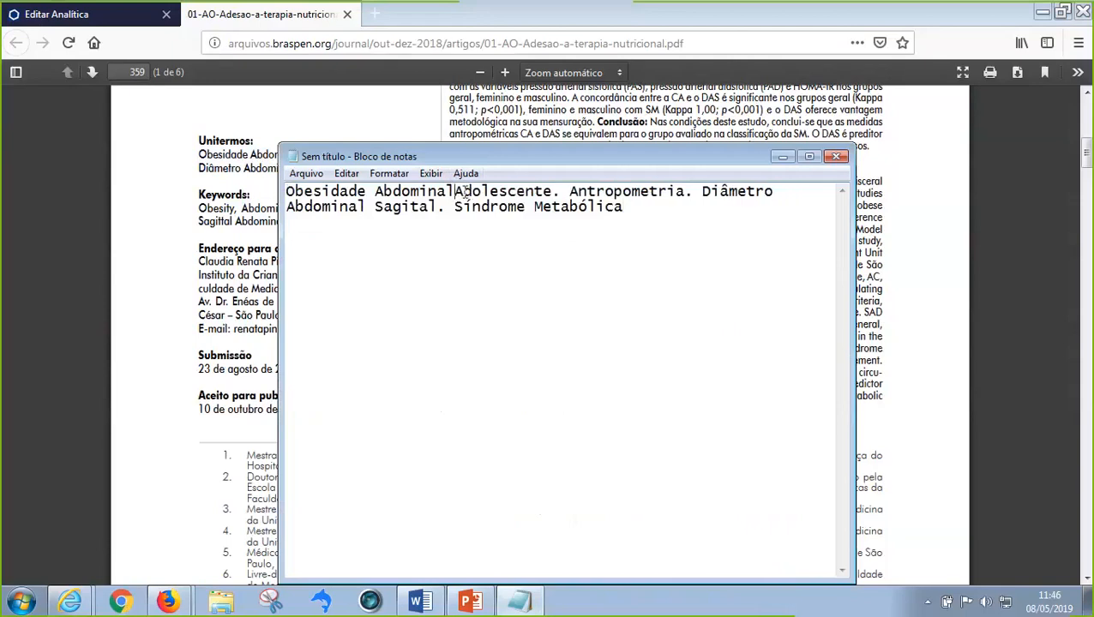
key(Return)
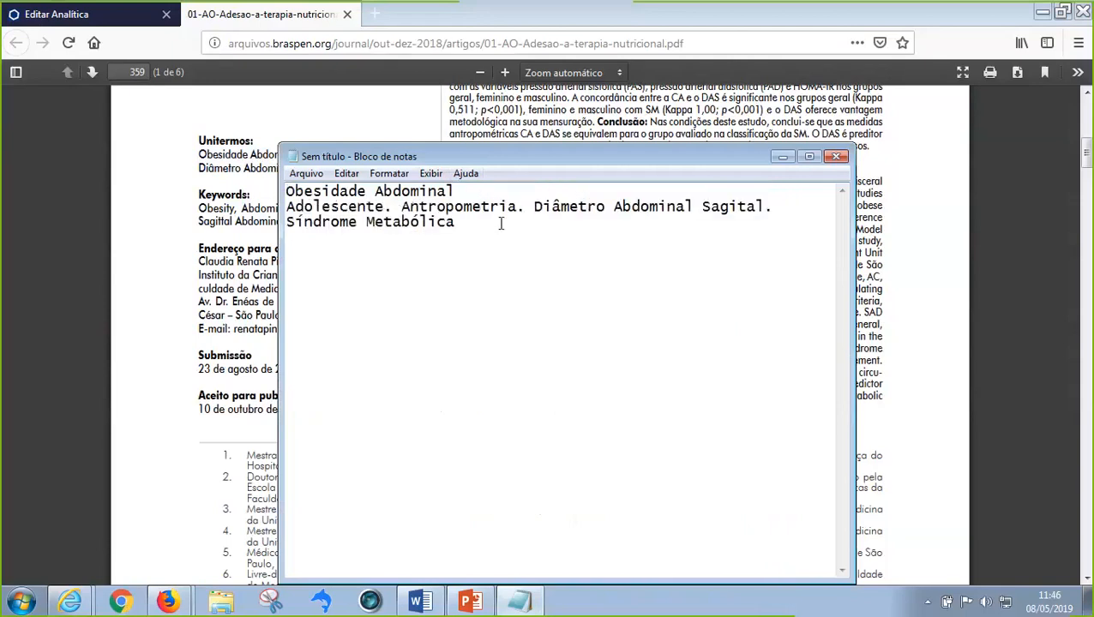
click(531, 207)
key(BackSpace)
key(BackSpace)
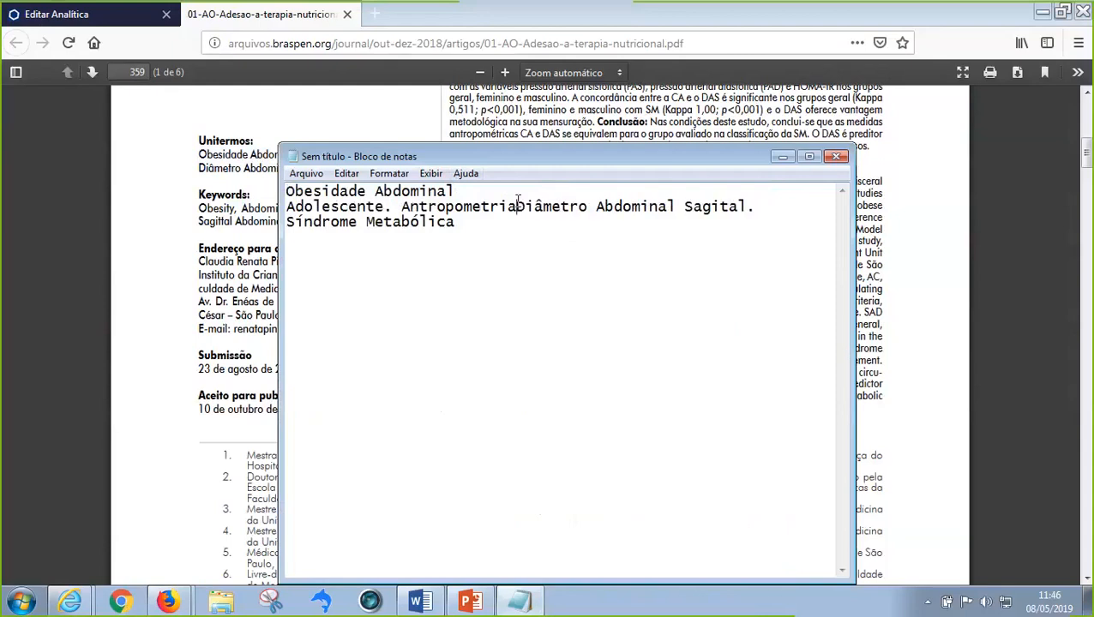
key(Return)
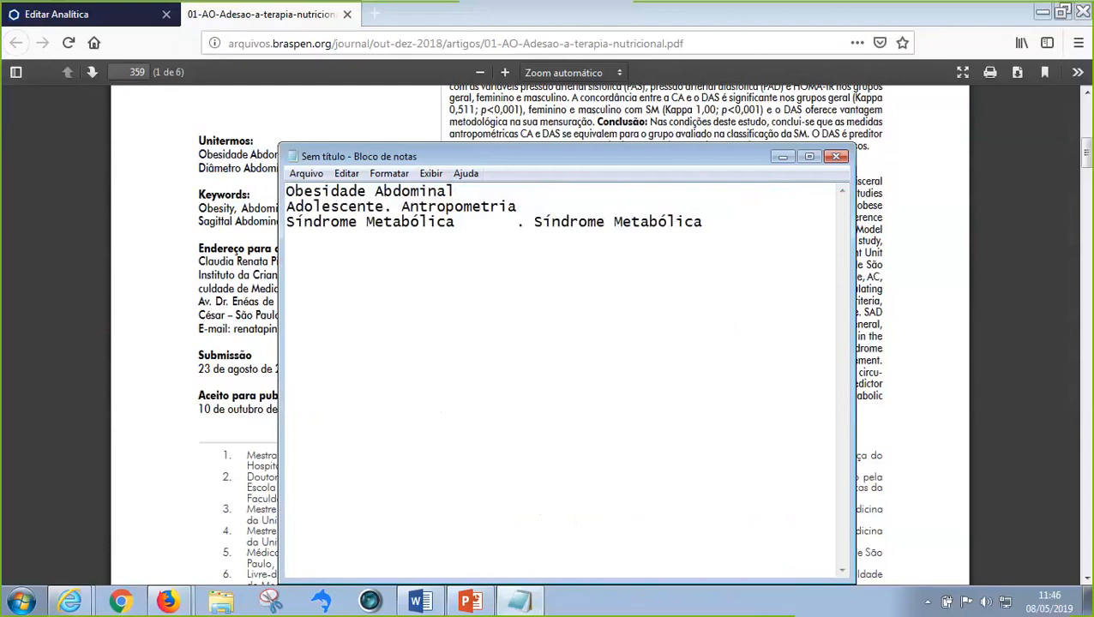
click(532, 221)
key(BackSpace)
key(BackSpace)
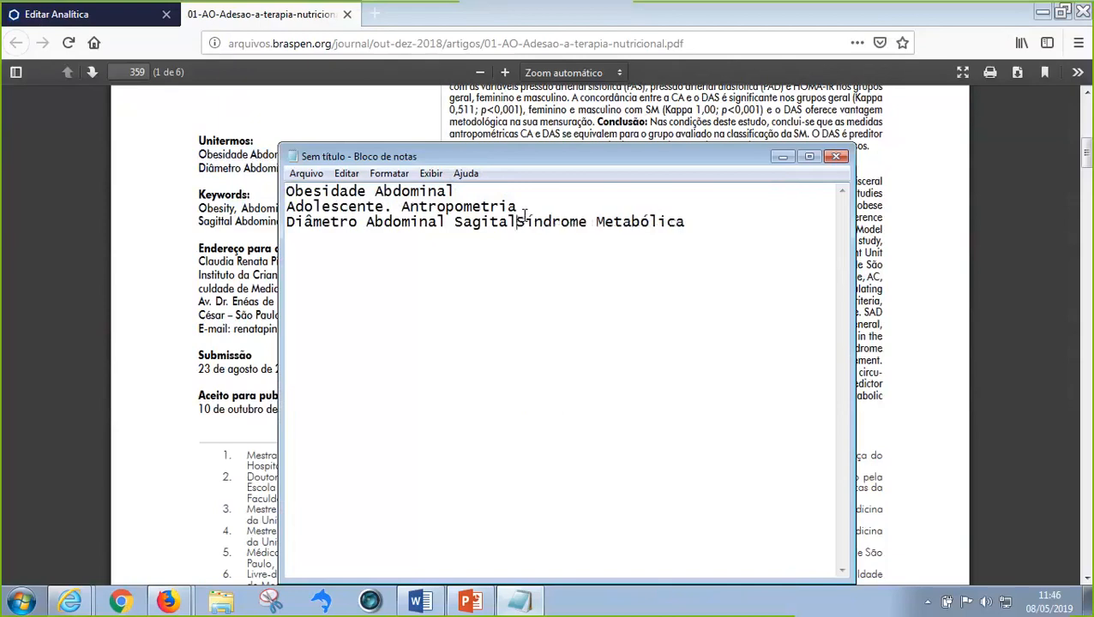
key(Return)
- Copy Obesidade Abdominal from the notes into the record's Palavras-chave do autor in FI-ADMIN and set its language to Português
drag(456, 240, 454, 190)
key(ctrl+c)
click(494, 188)
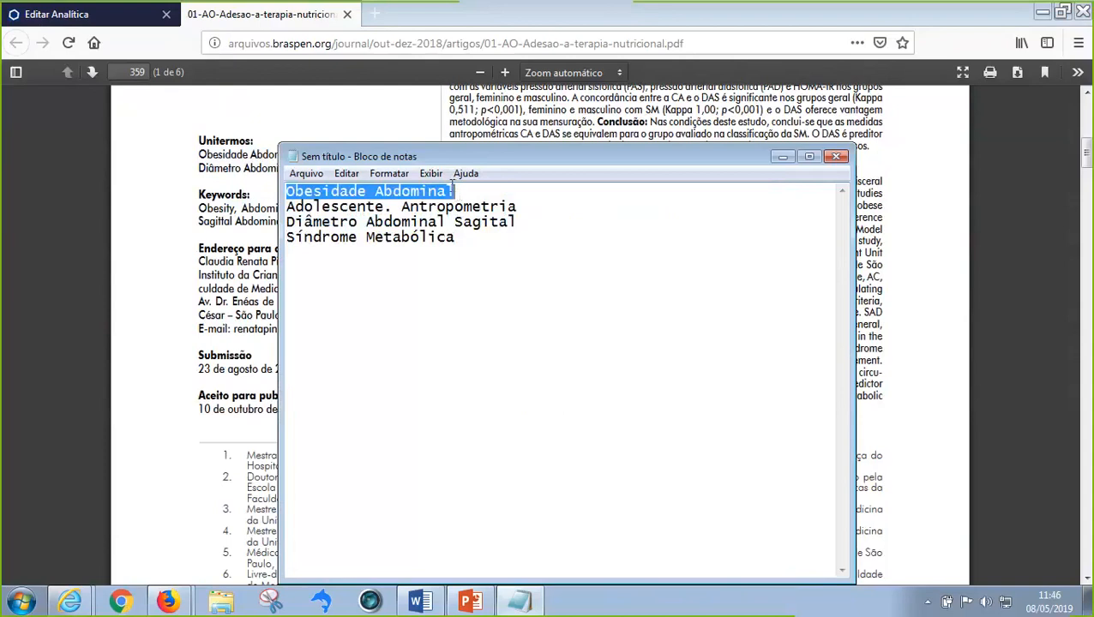
click(56, 13)
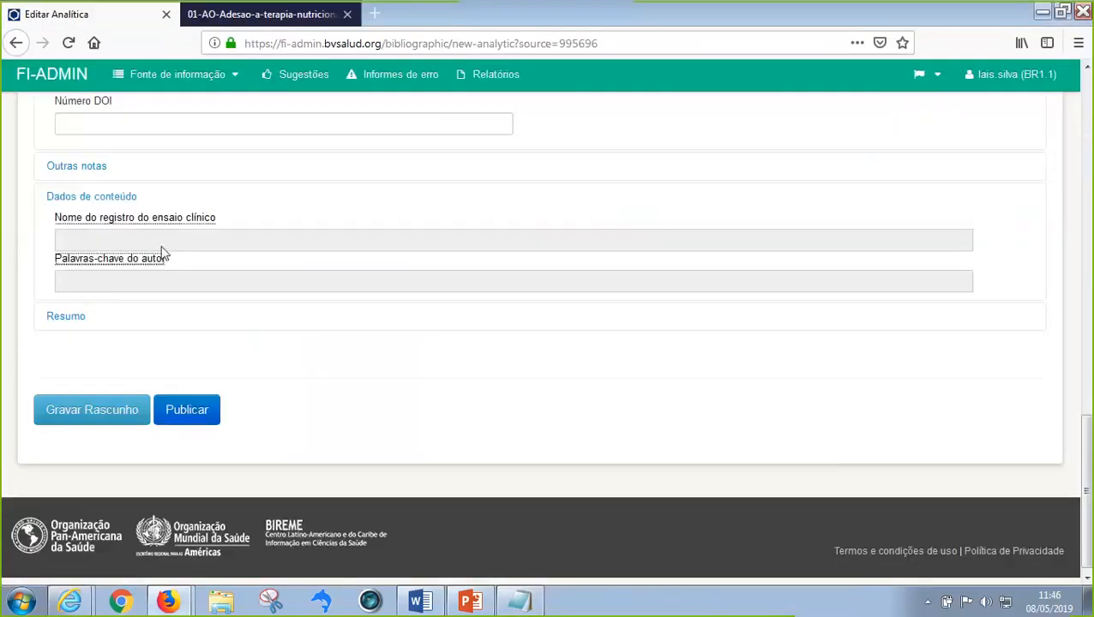
click(173, 283)
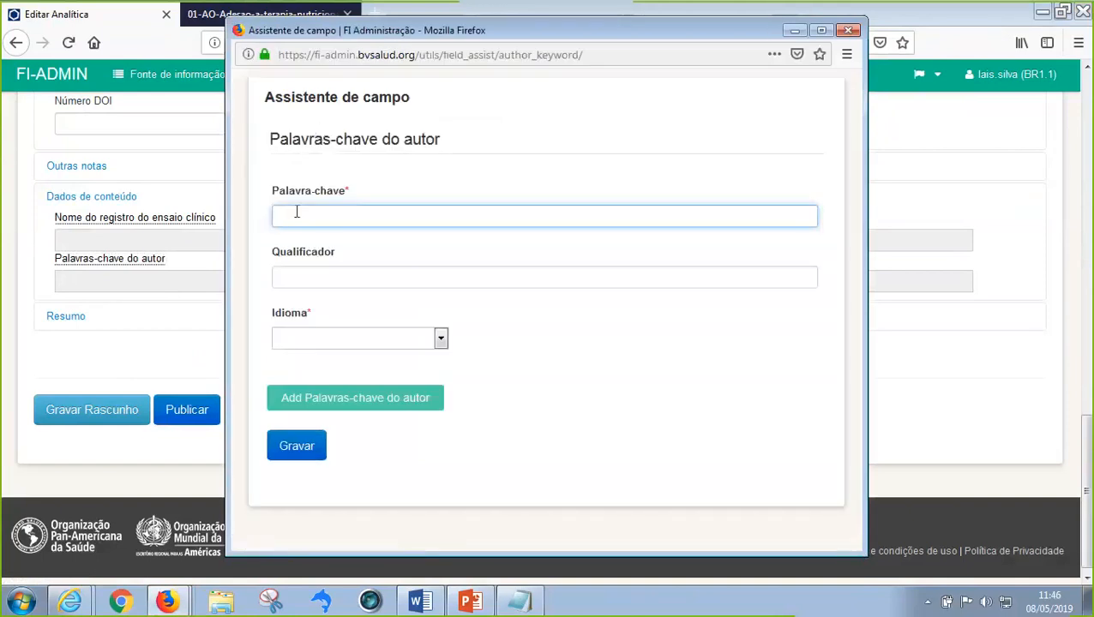
click(295, 212)
key(ctrl+v)
click(441, 339)
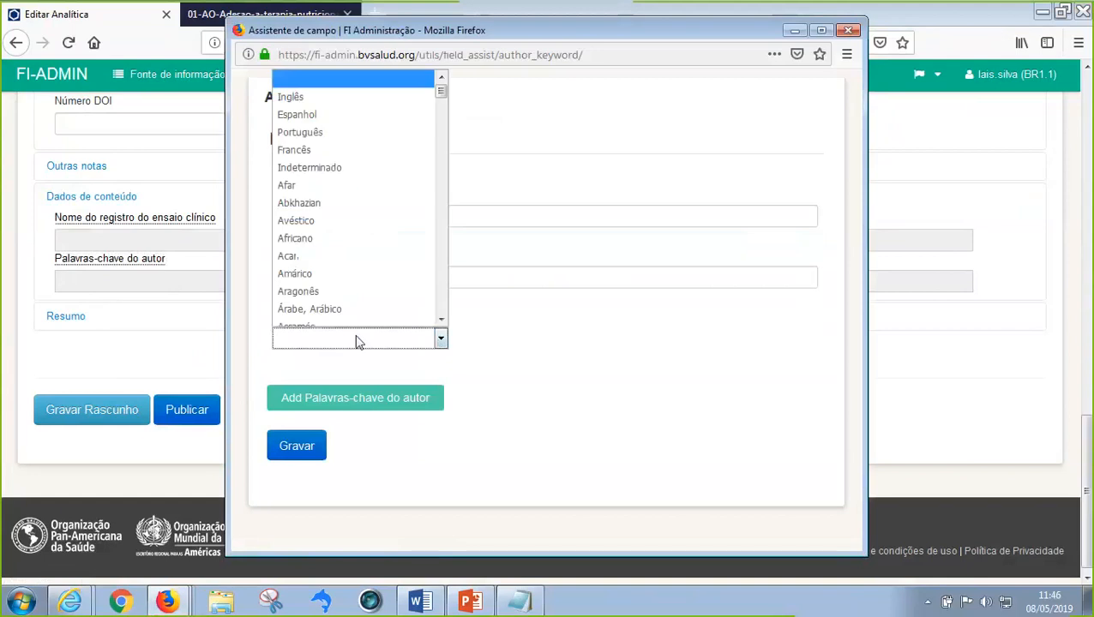
click(304, 132)
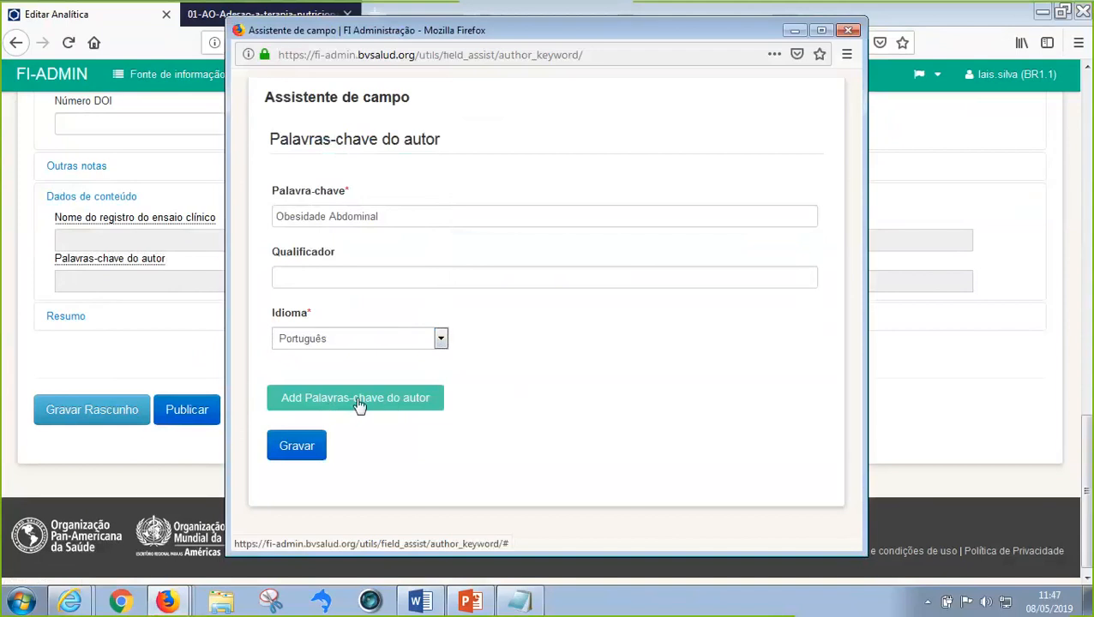
click(387, 214)
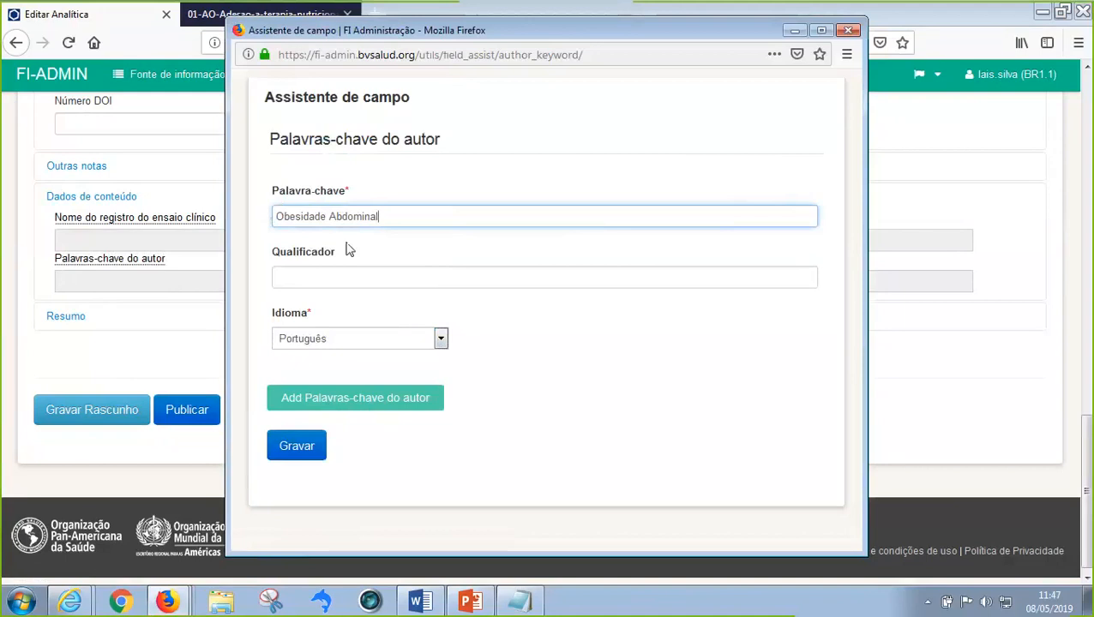
click(368, 412)
click(317, 466)
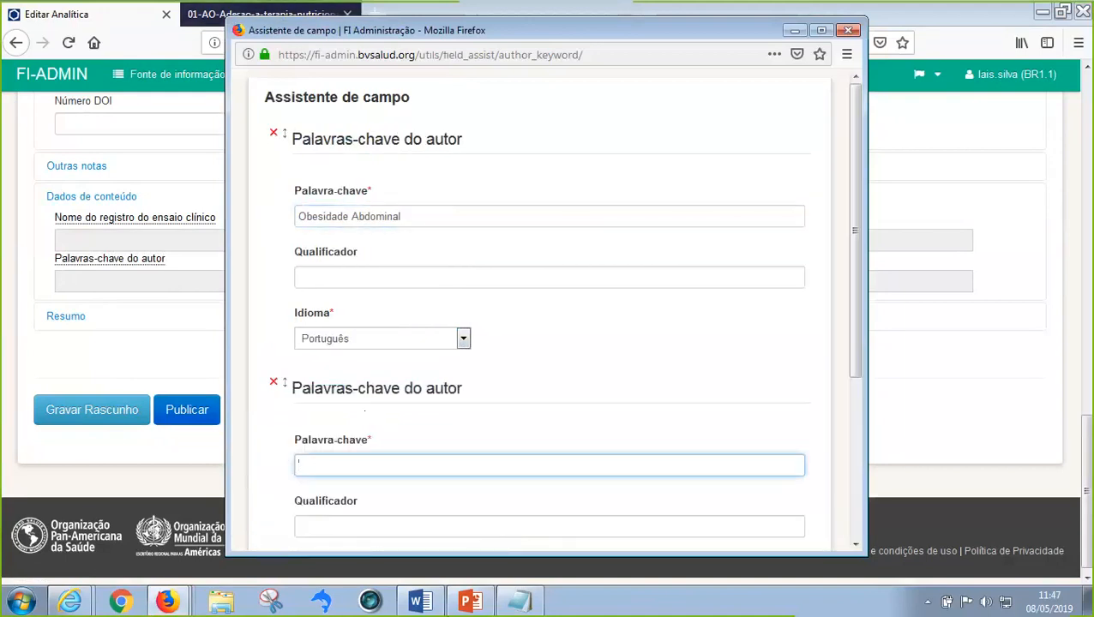
click(524, 605)
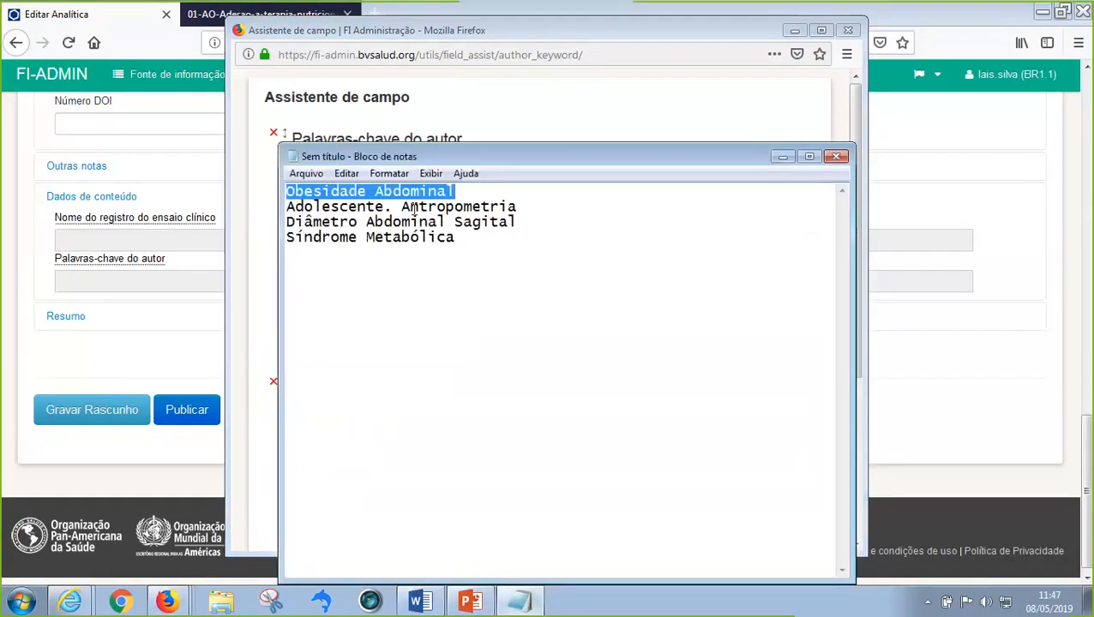
click(381, 207)
drag(380, 207, 285, 206)
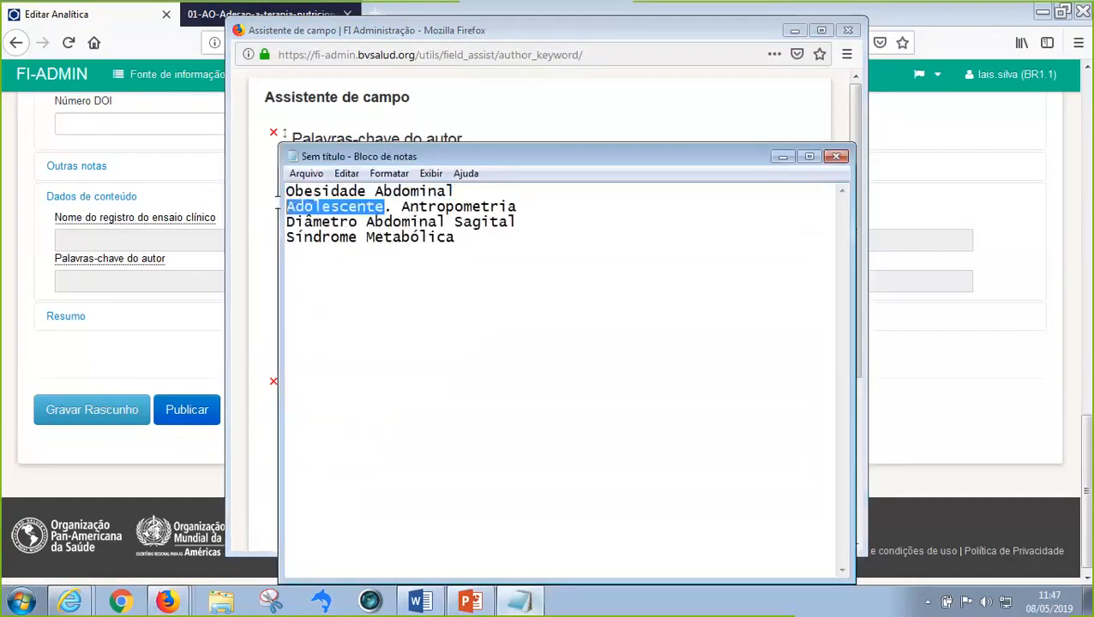
drag(409, 207, 516, 206)
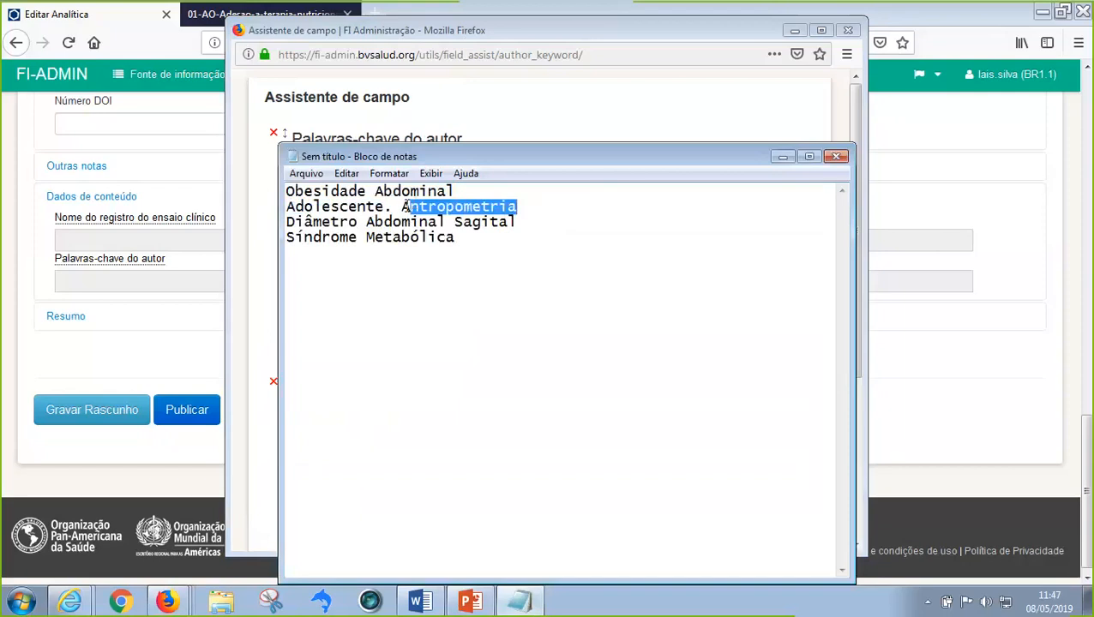
drag(401, 207, 524, 214)
drag(281, 221, 327, 232)
click(387, 291)
click(245, 368)
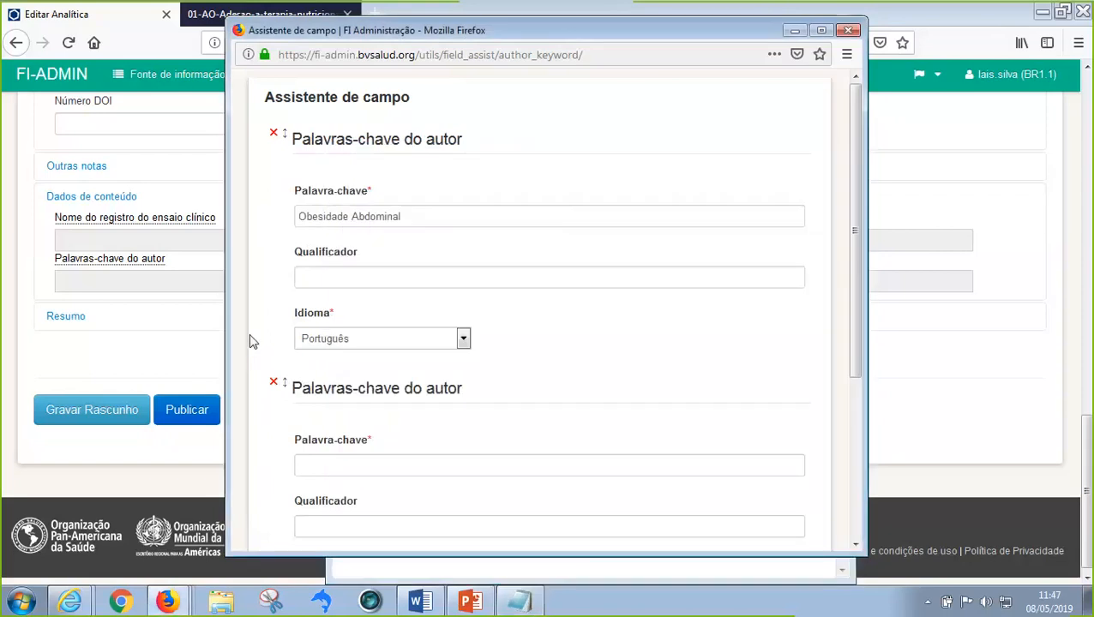
click(274, 384)
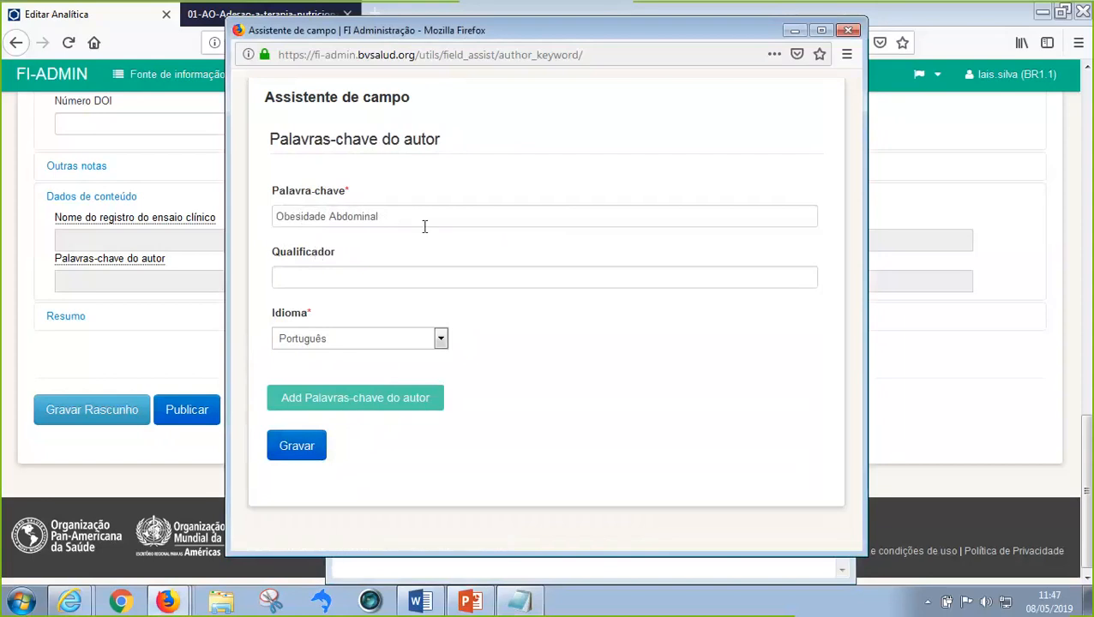
- Save the author keyword to the record and expand the Resumo section
click(310, 459)
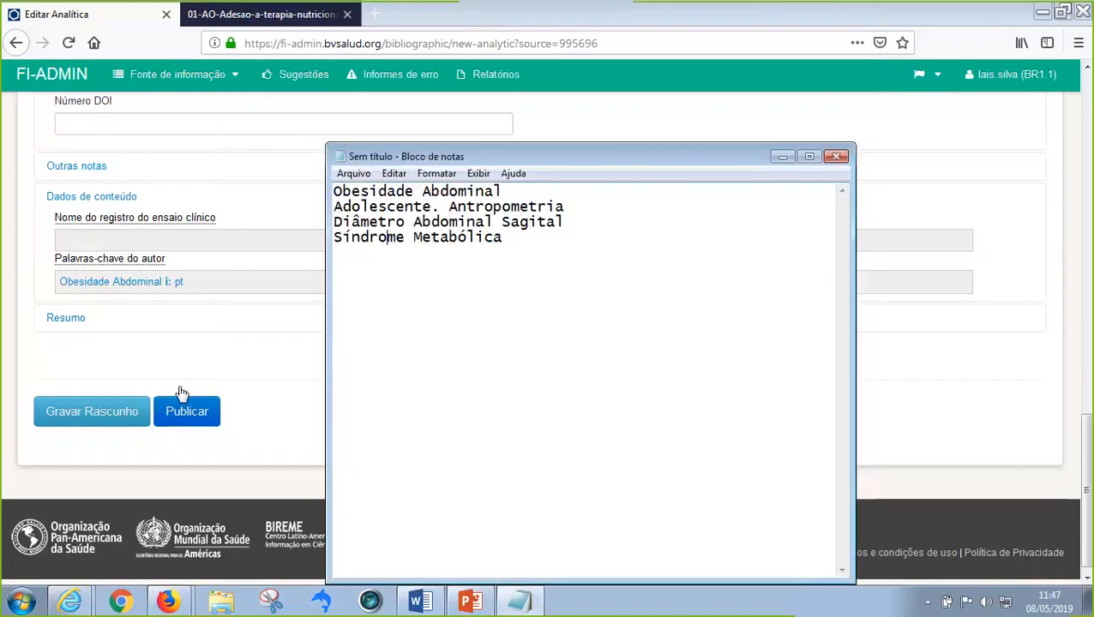
click(67, 321)
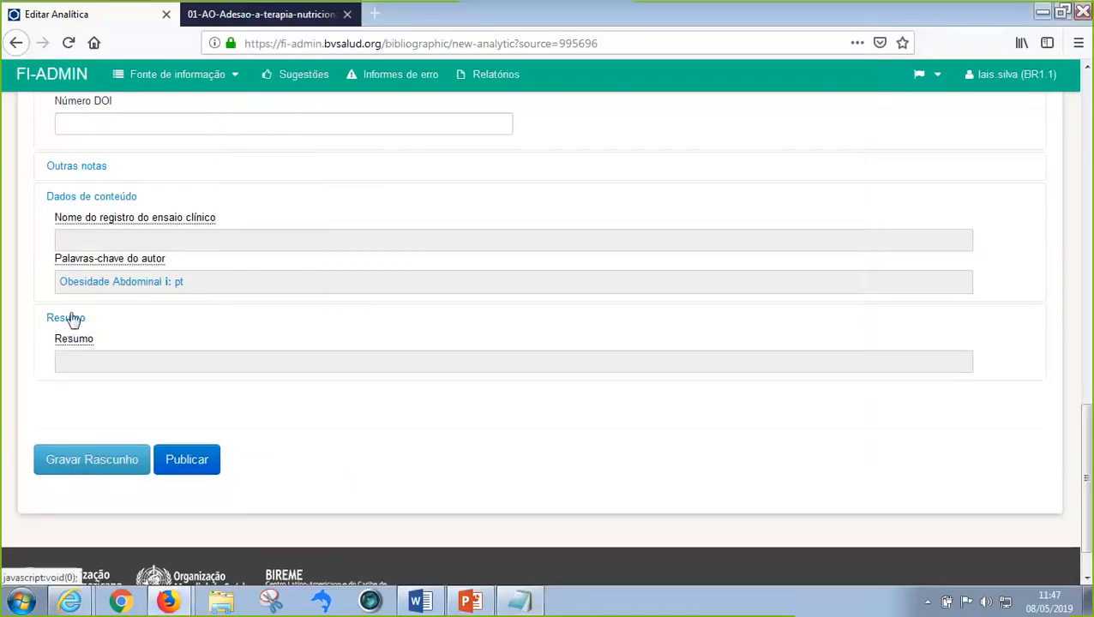
- Copy the article's Portuguese Resumo, from Introdução to the end of Conclusão, and replace the keyword list in Notepad with it
click(284, 16)
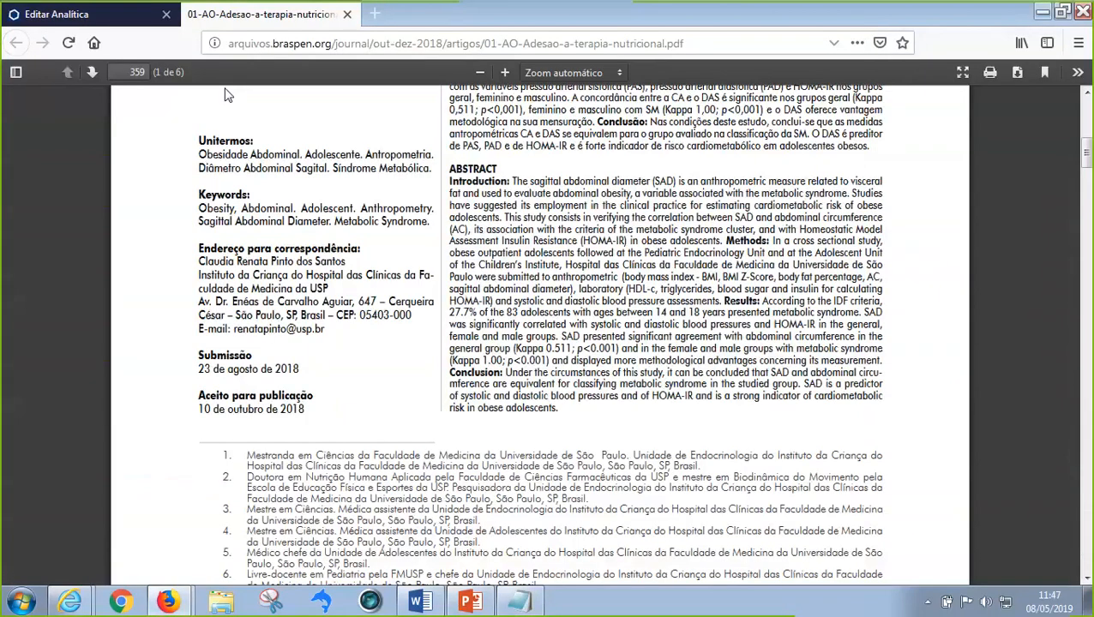
scroll(450, 159, up, 5)
drag(449, 158, 871, 375)
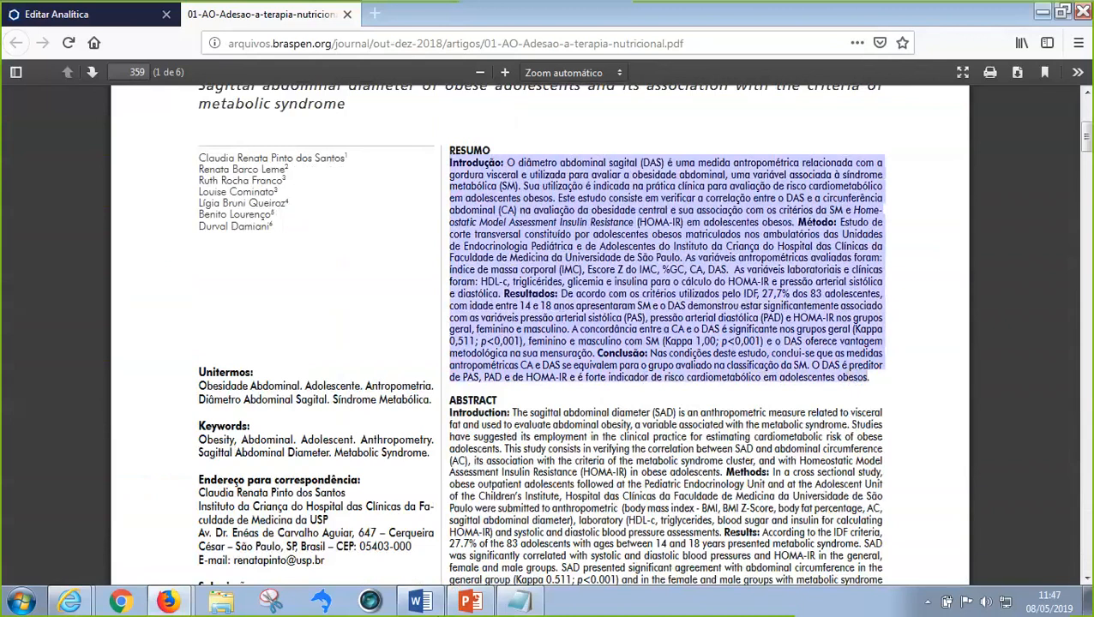
click(519, 602)
drag(504, 240, 323, 190)
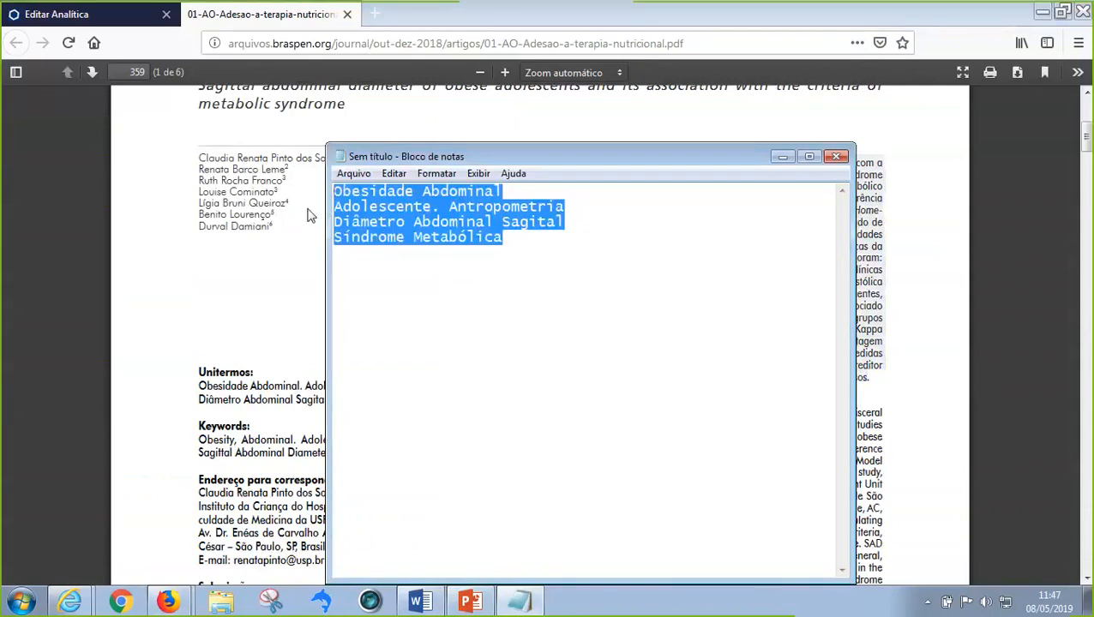
key(ctrl+v)
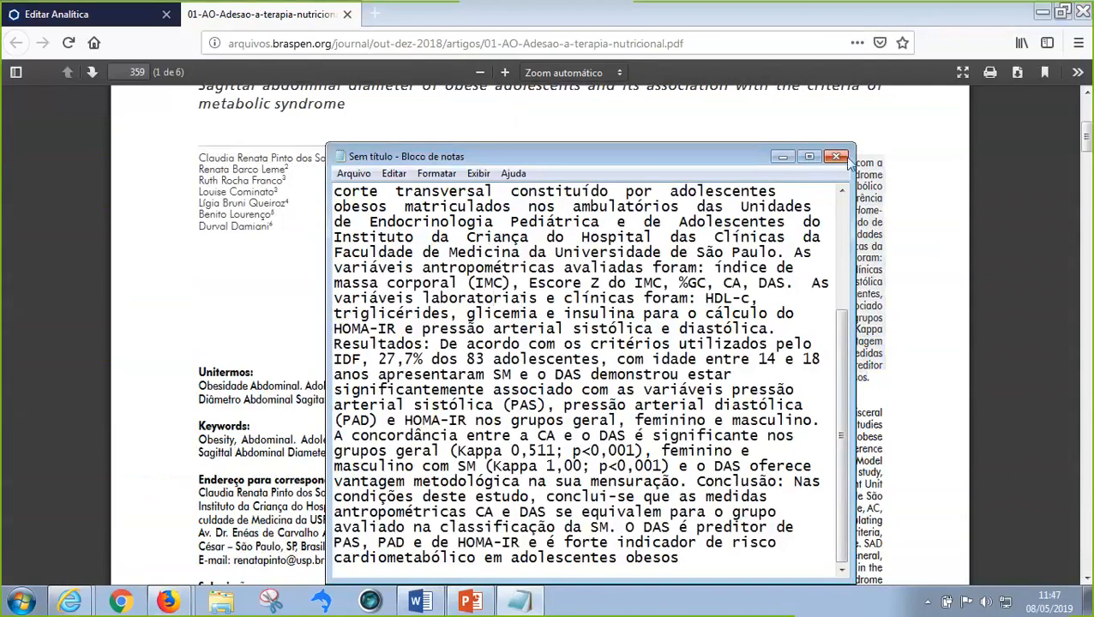
- Copy the complete Portuguese abstract from Notepad, from Introdução to the last line, and paste it into the blank Word document
drag(651, 156, 552, 97)
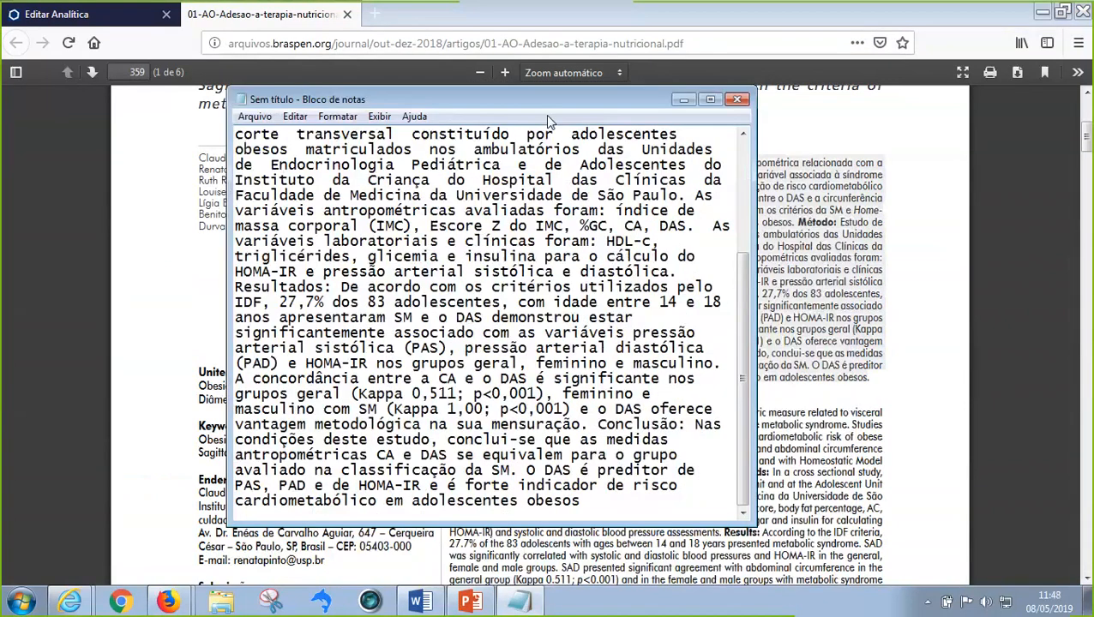
scroll(743, 140, up, 4)
click(392, 197)
click(239, 135)
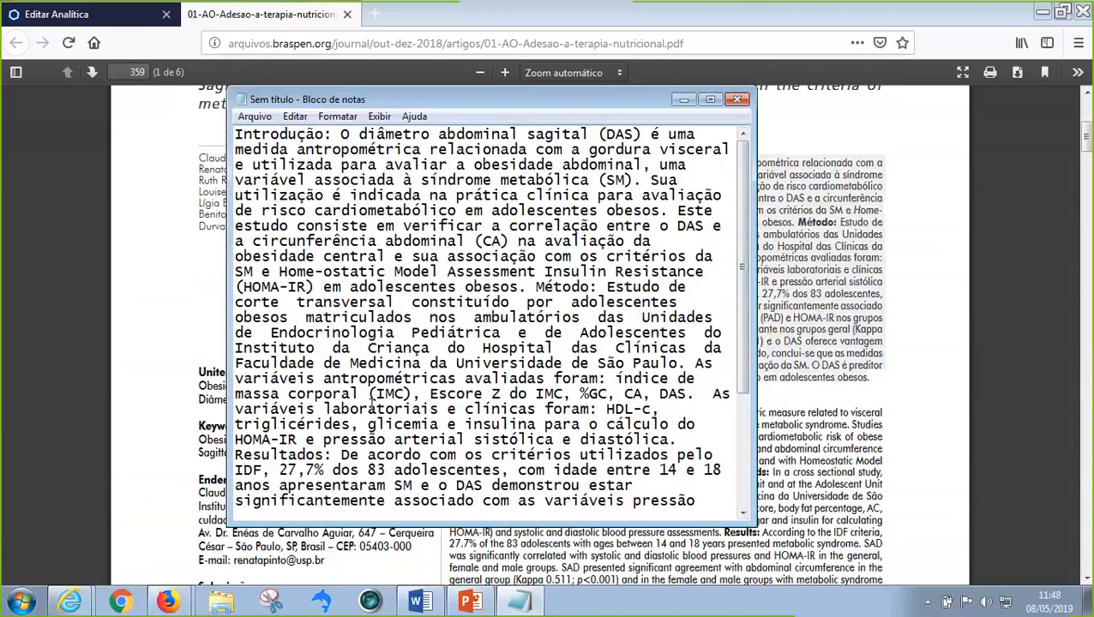
scroll(354, 409, down, 4)
scroll(366, 410, up, 4)
drag(237, 135, 720, 518)
key(ctrl+c)
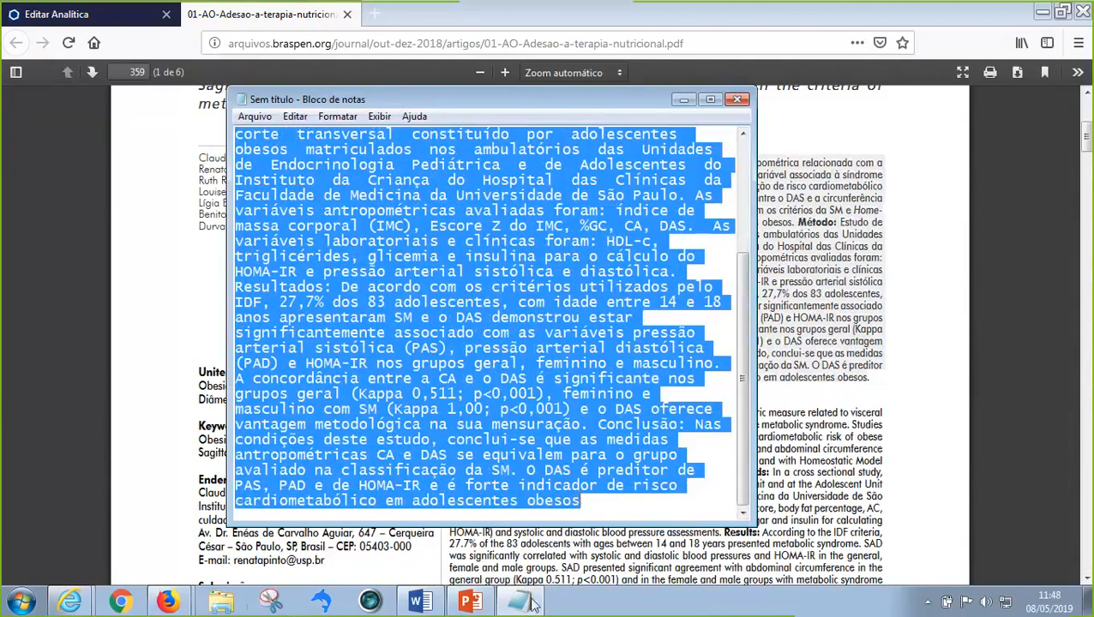
click(419, 603)
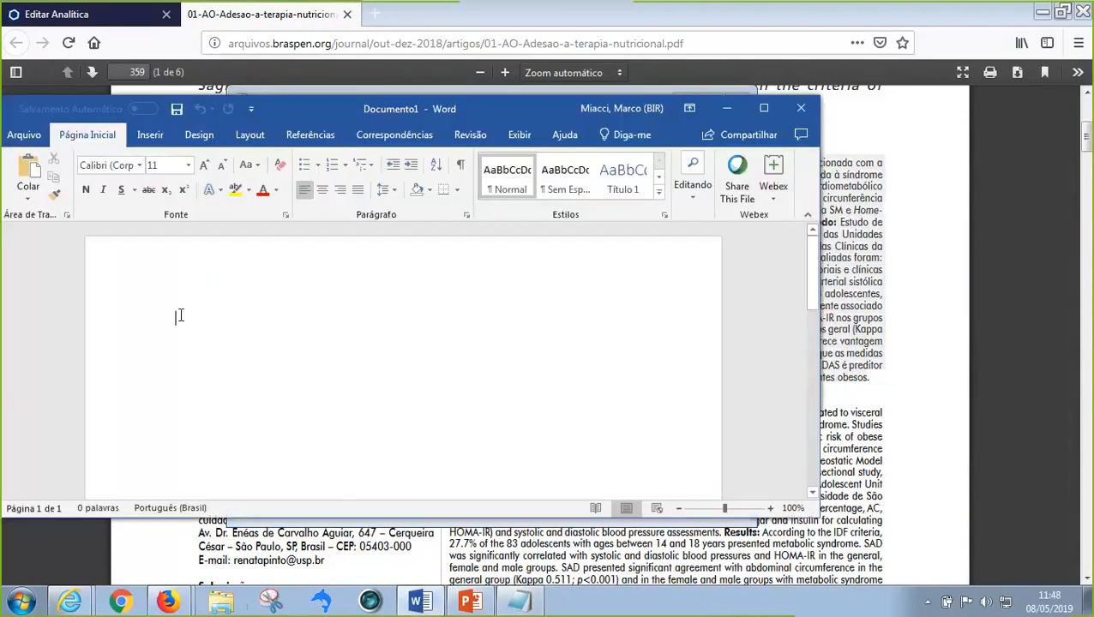
right_click(292, 313)
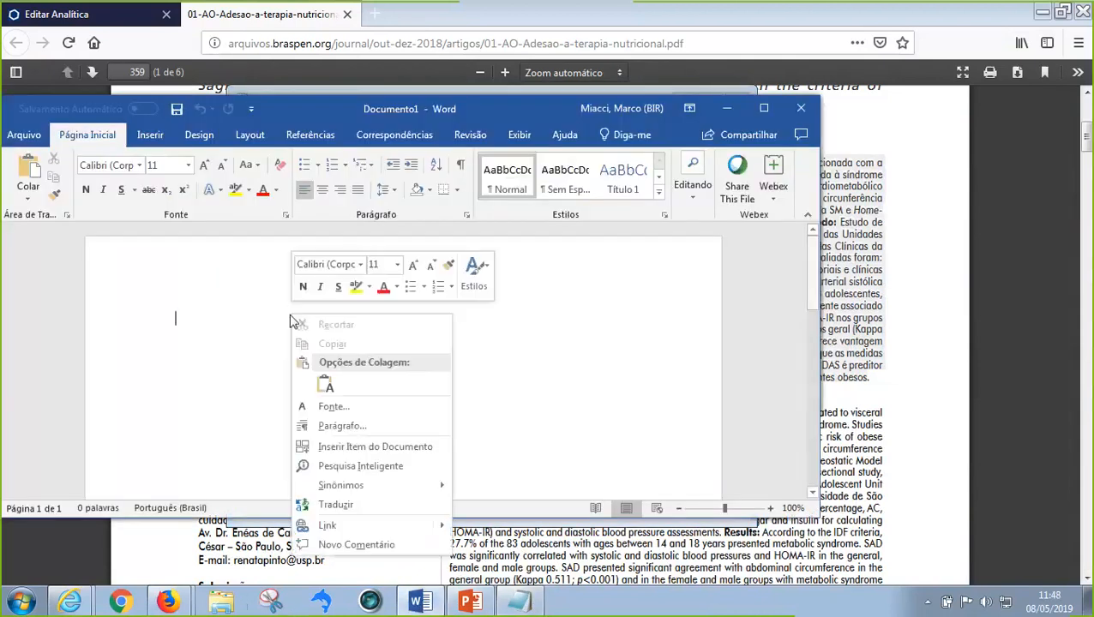
click(323, 388)
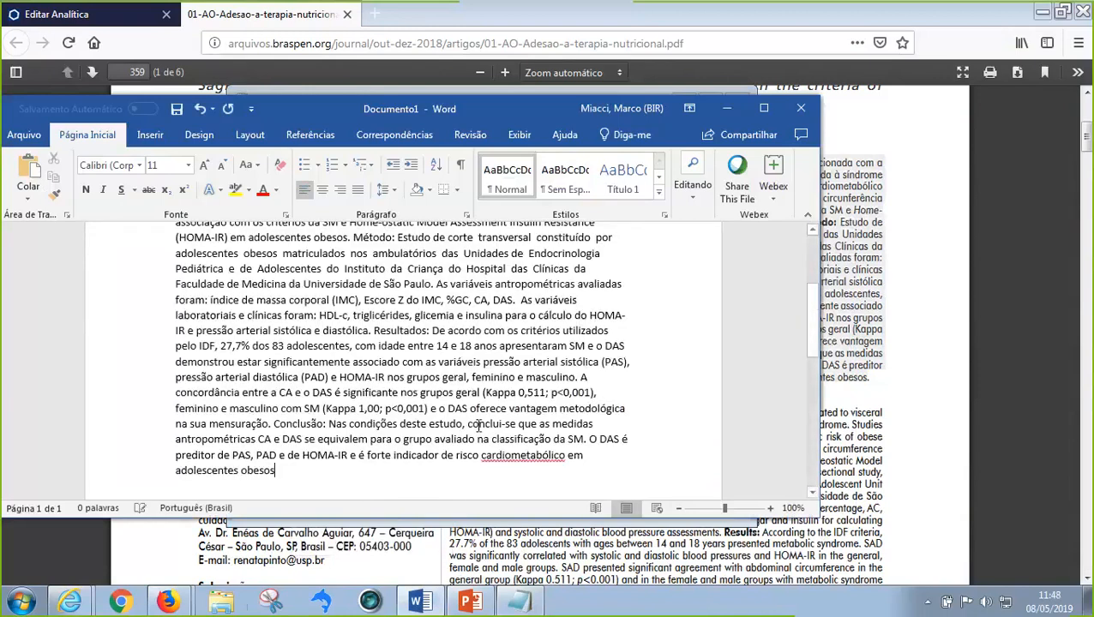
- Convert the section labels Introdução, Método and Resultados in the Word abstract to uppercase
scroll(484, 425, up, 3)
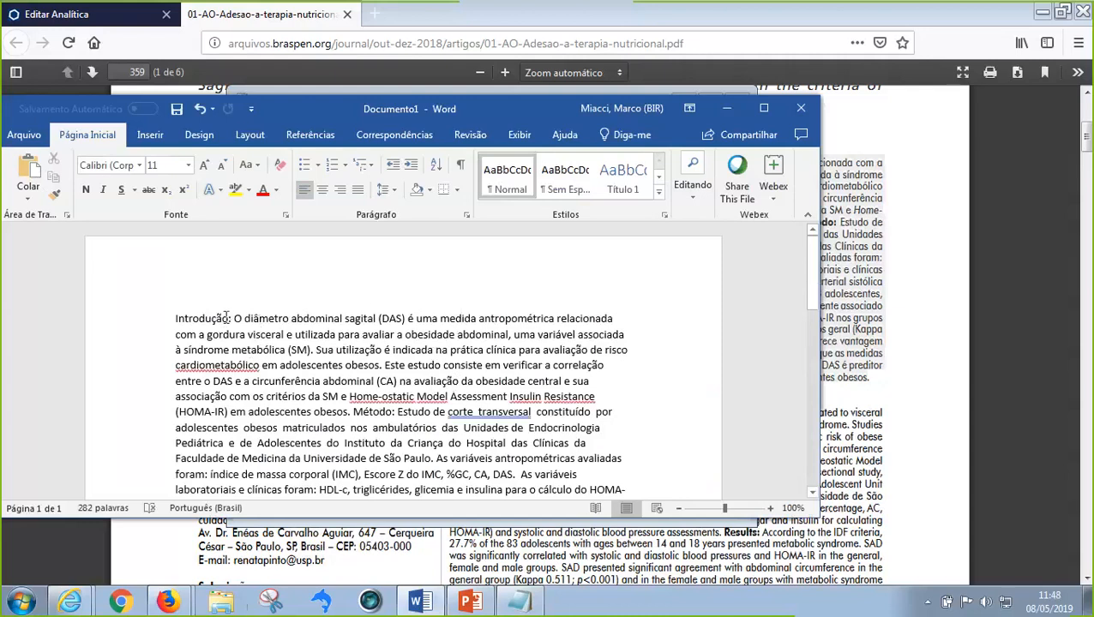
drag(232, 319, 185, 319)
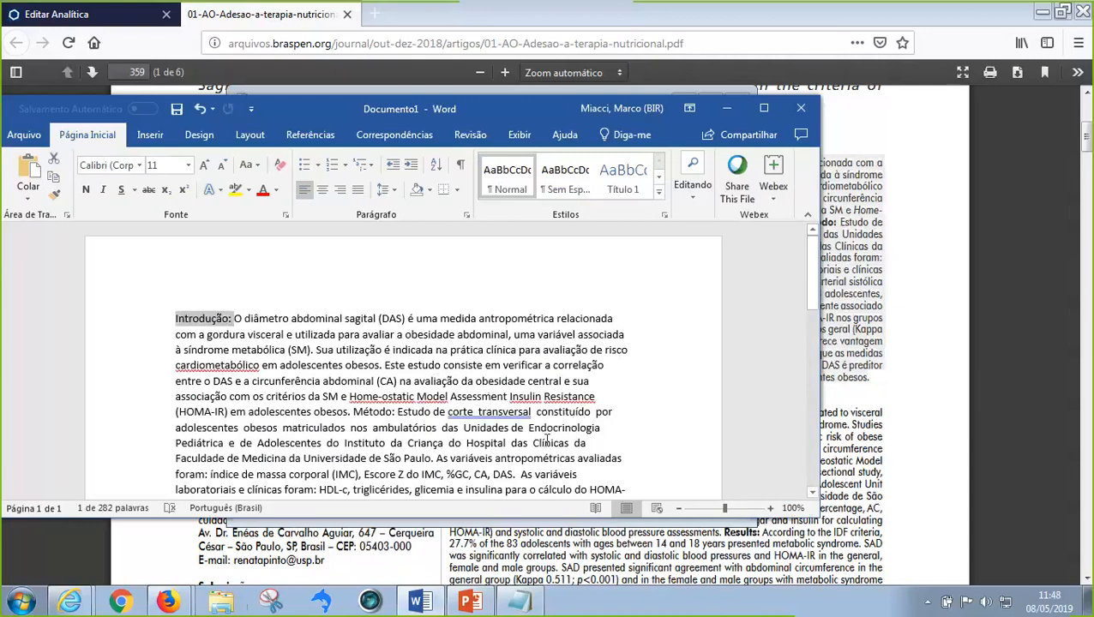
drag(815, 269, 818, 302)
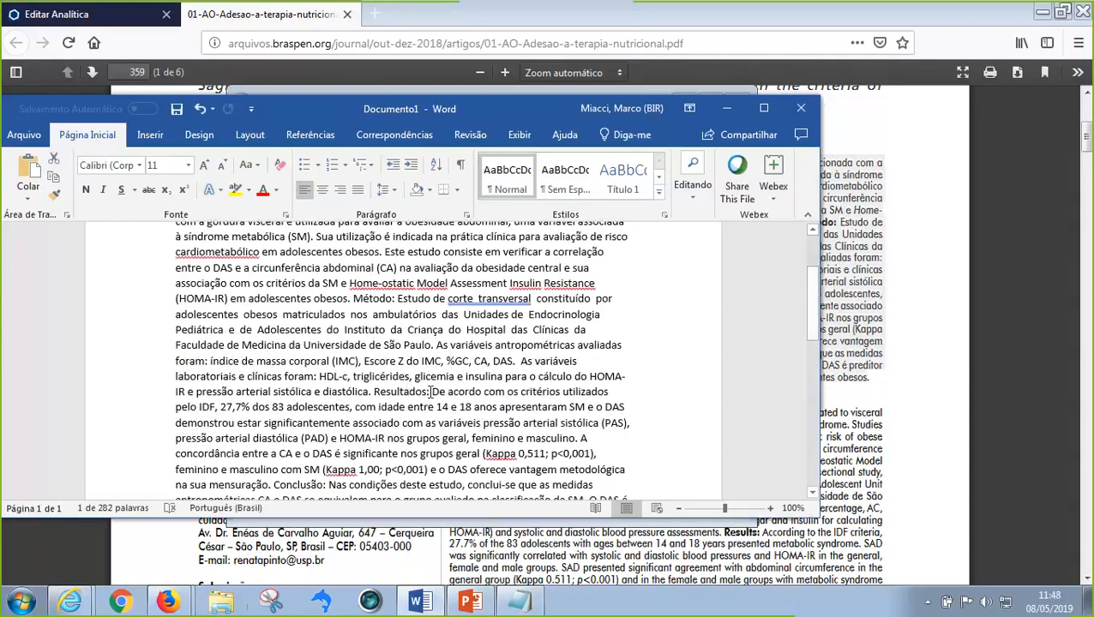
drag(430, 392, 373, 392)
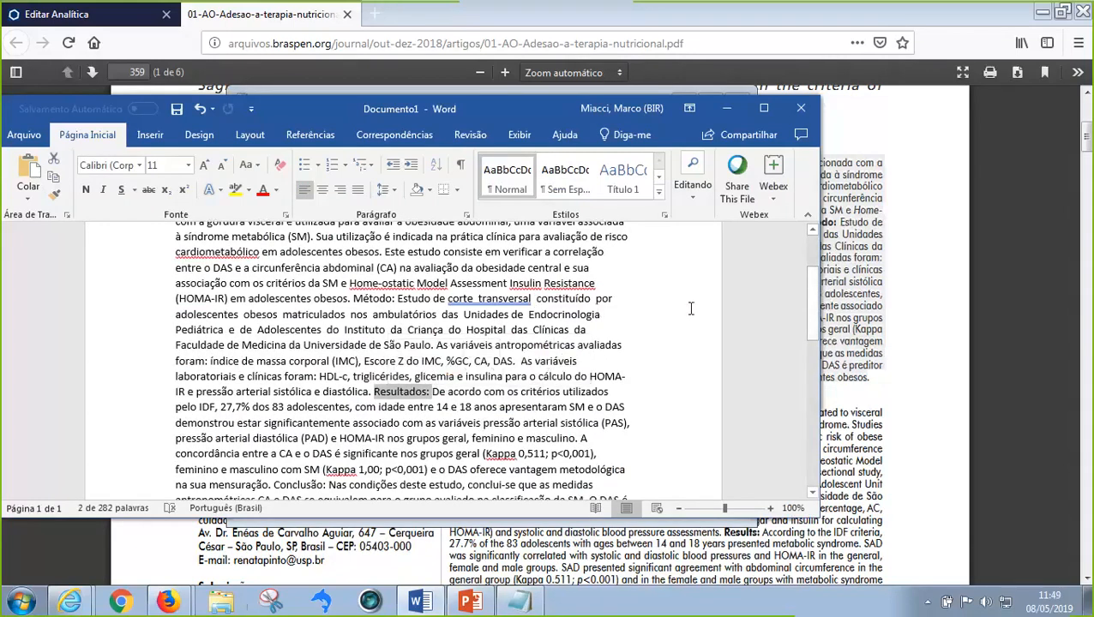
drag(396, 298, 354, 299)
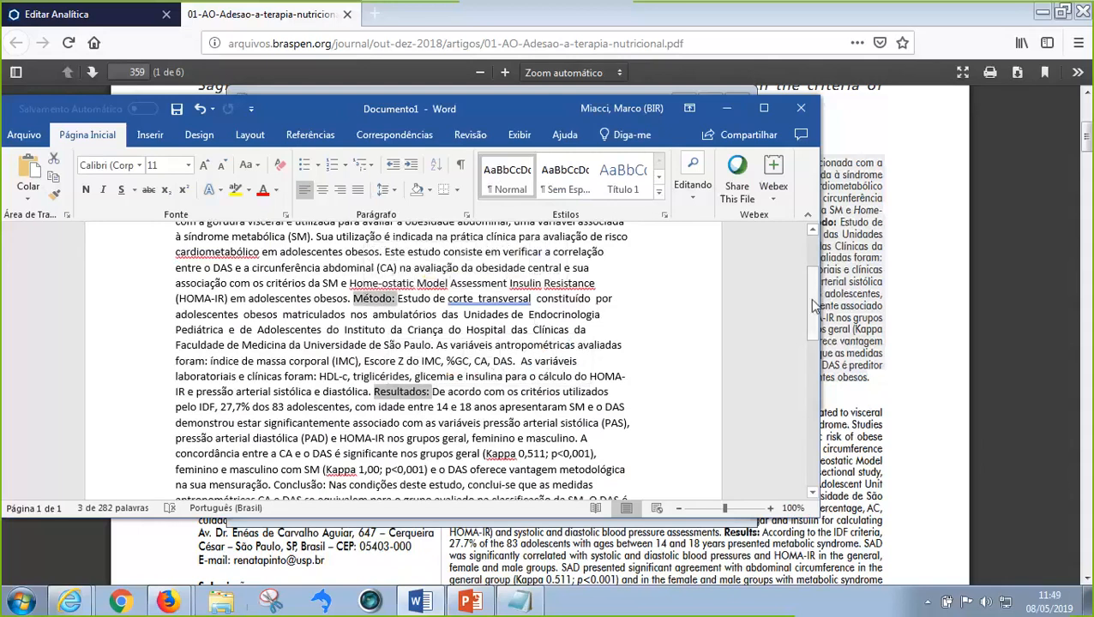
scroll(815, 316, down, 1)
scroll(815, 315, down, 2)
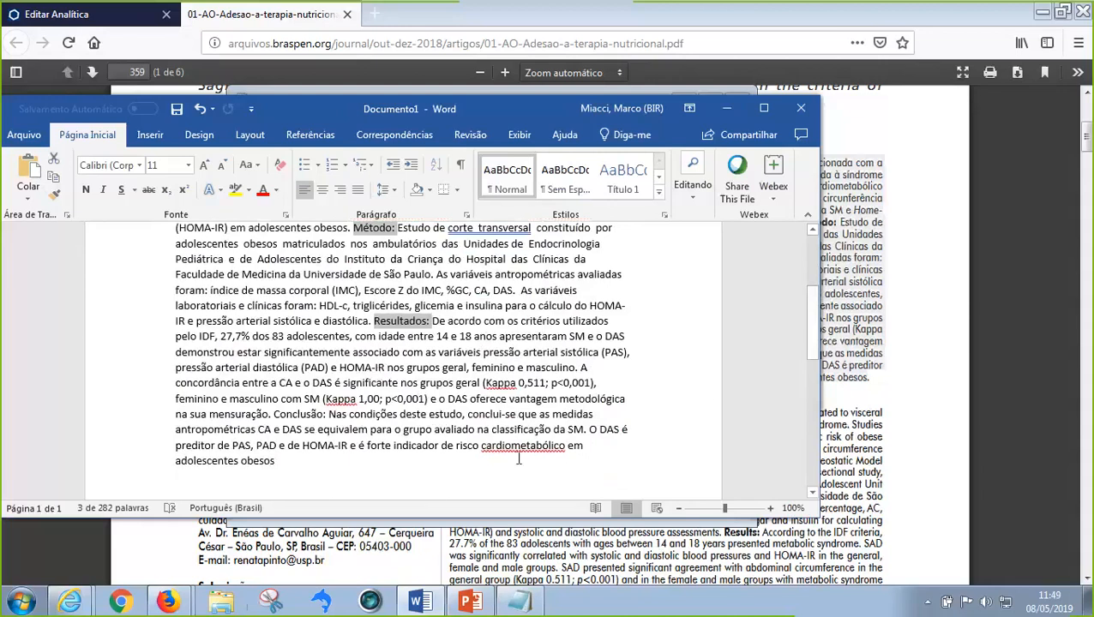
drag(819, 328, 811, 276)
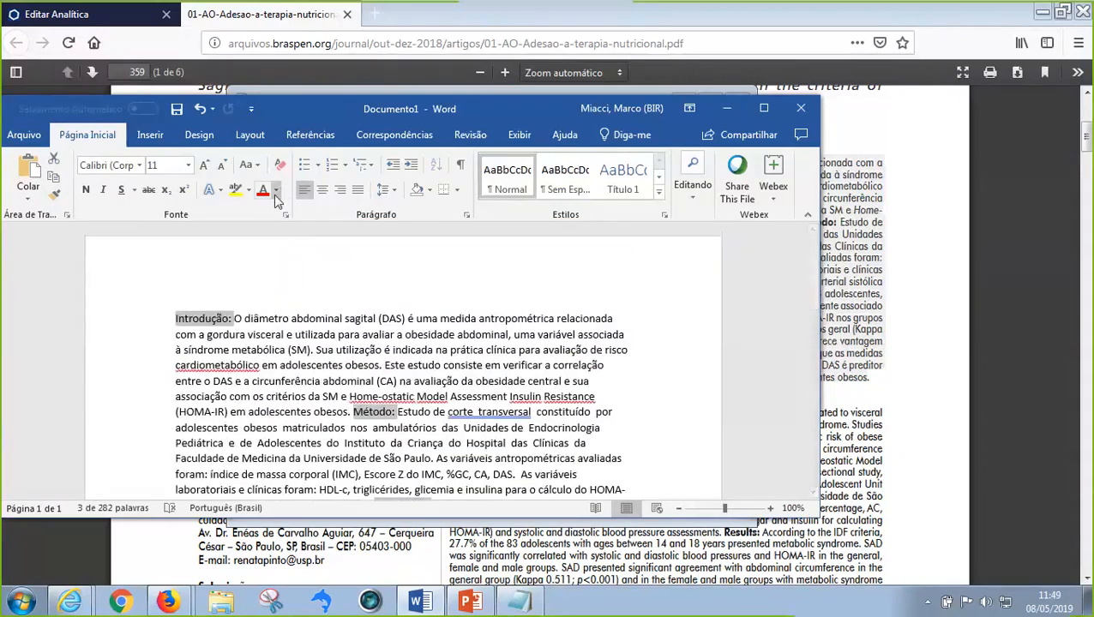
click(254, 165)
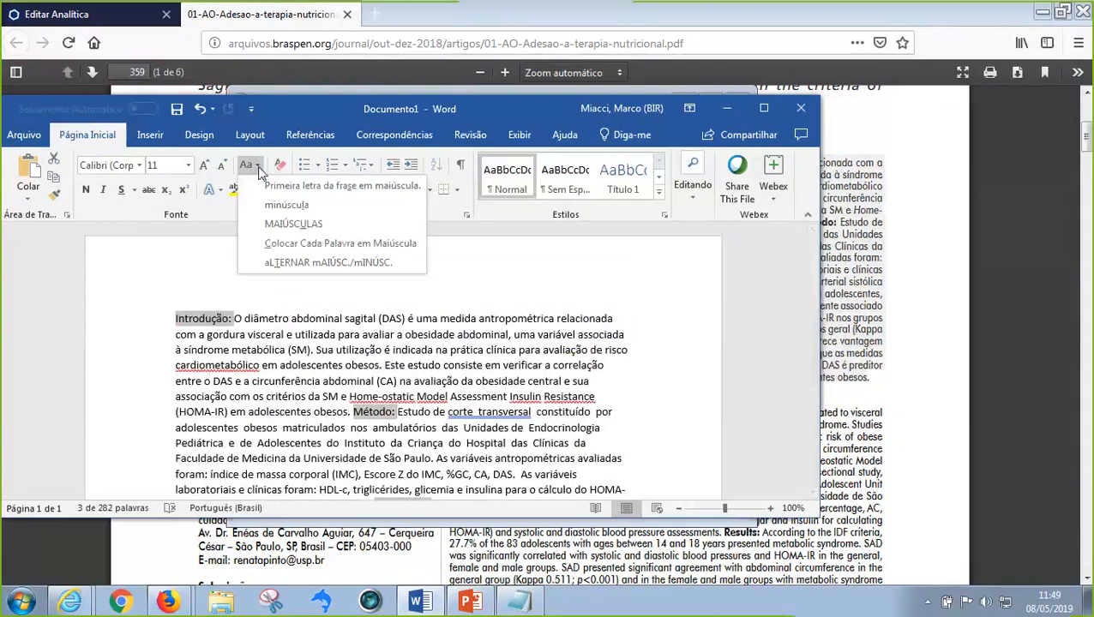
click(276, 224)
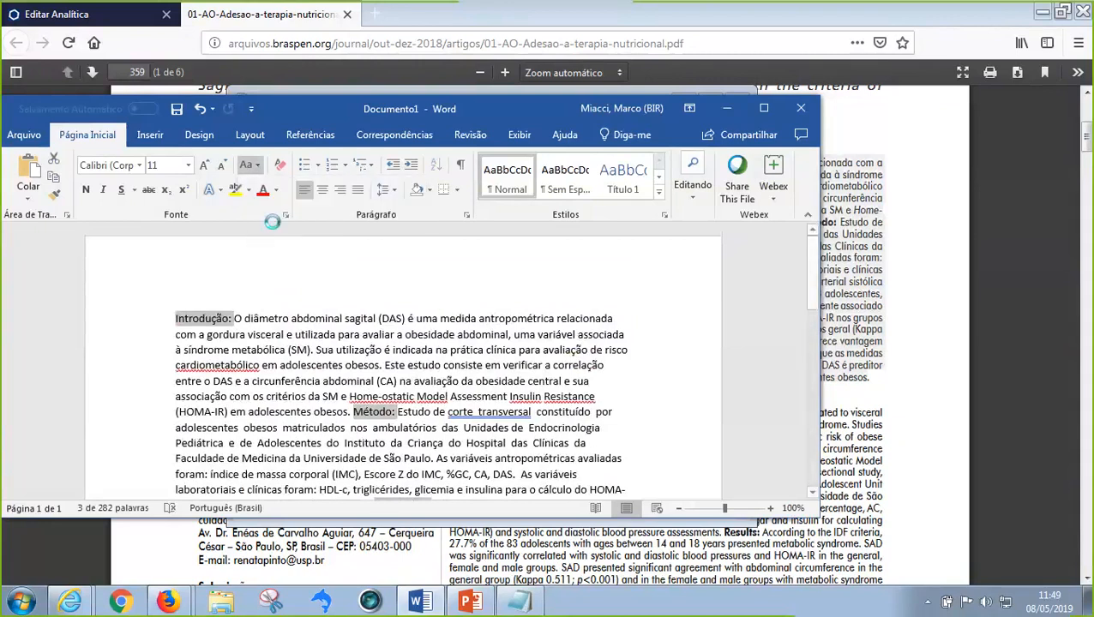
click(422, 318)
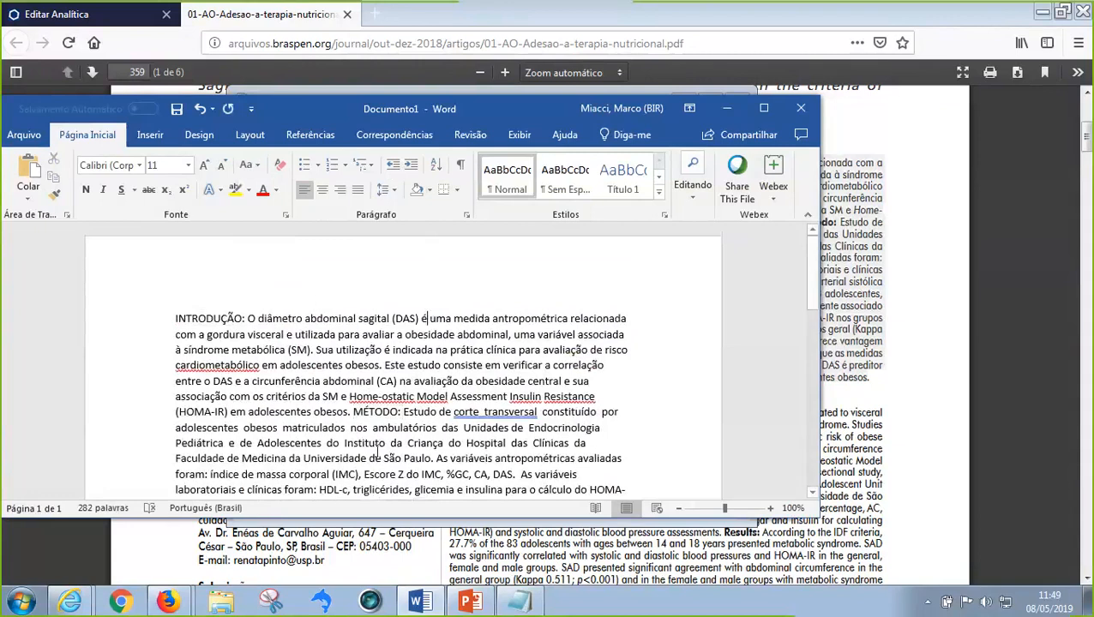
- Copy the entire edited abstract in Word, including the INTRODUÇÃO label at its start
drag(251, 318, 556, 530)
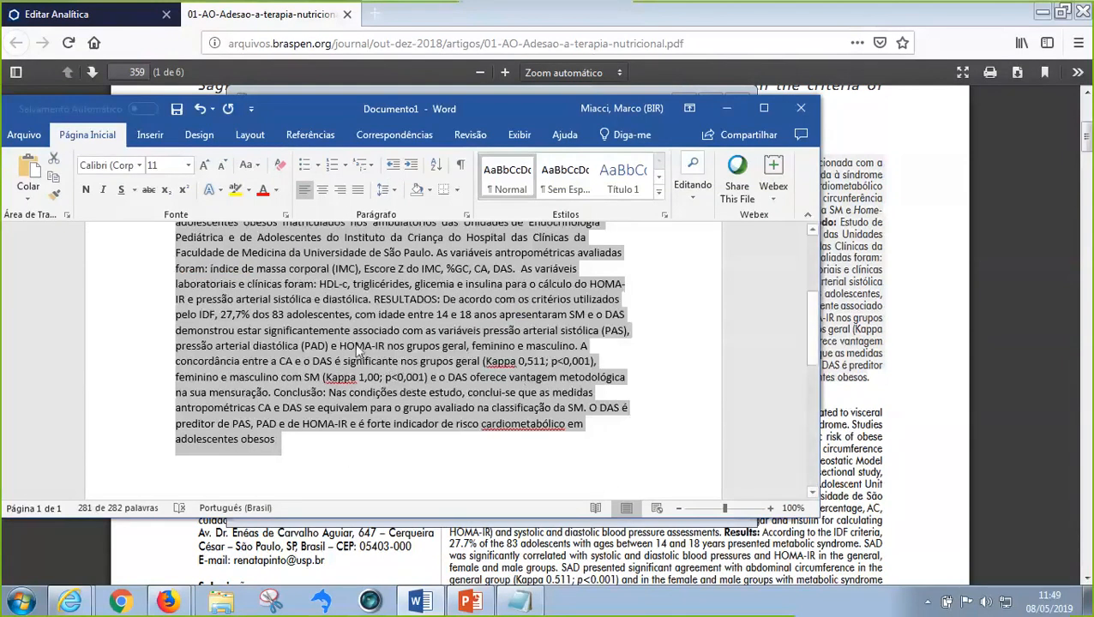
scroll(414, 357, up, 2)
scroll(303, 317, up, 1)
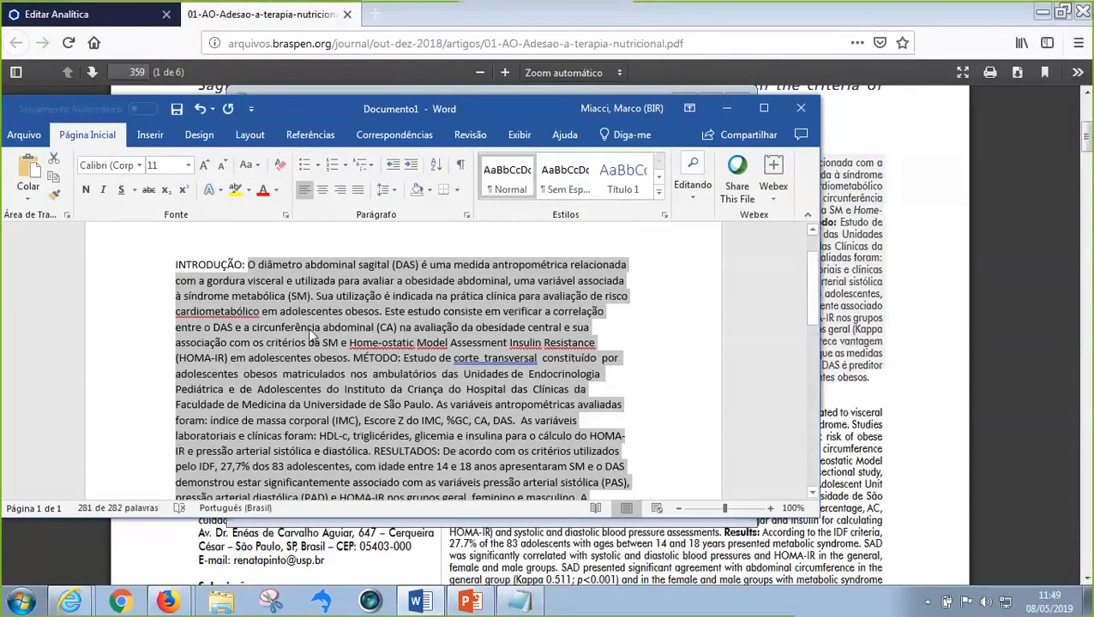
click(171, 267)
drag(170, 267, 218, 325)
right_click(219, 326)
click(255, 349)
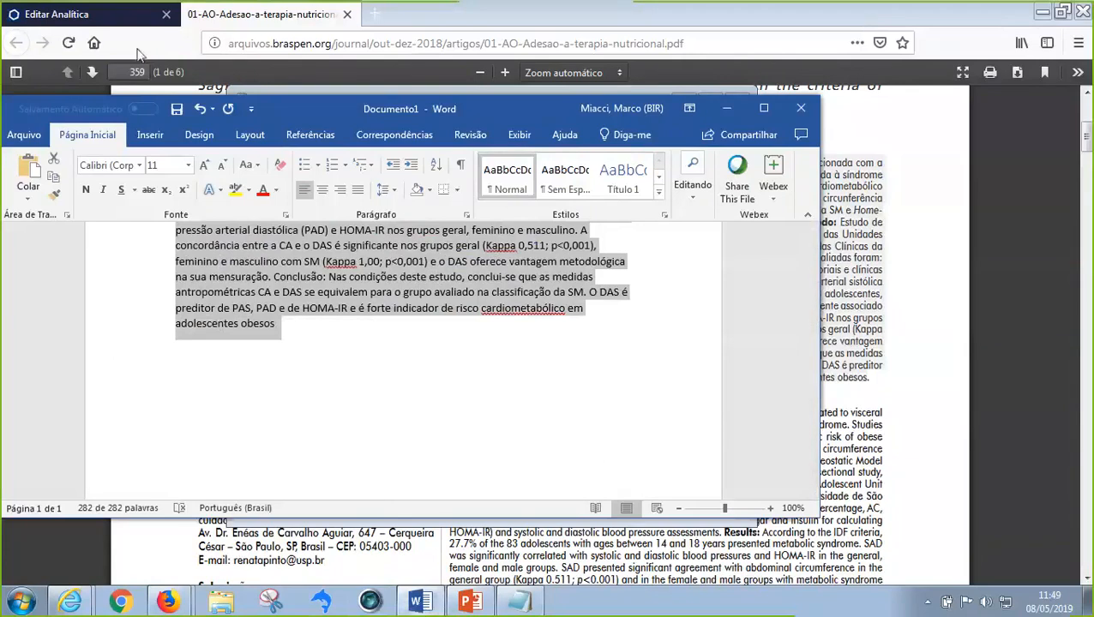
- Switch to the FI-ADMIN record, paste the abstract into its Resumo field with language Português, and save the entry
click(106, 19)
click(126, 365)
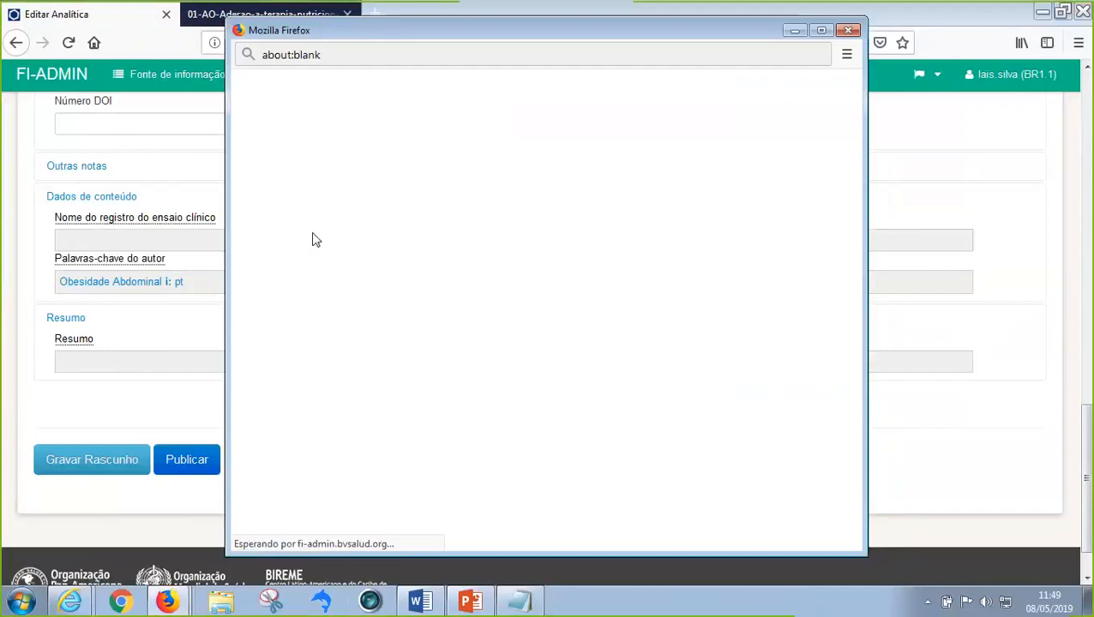
right_click(314, 234)
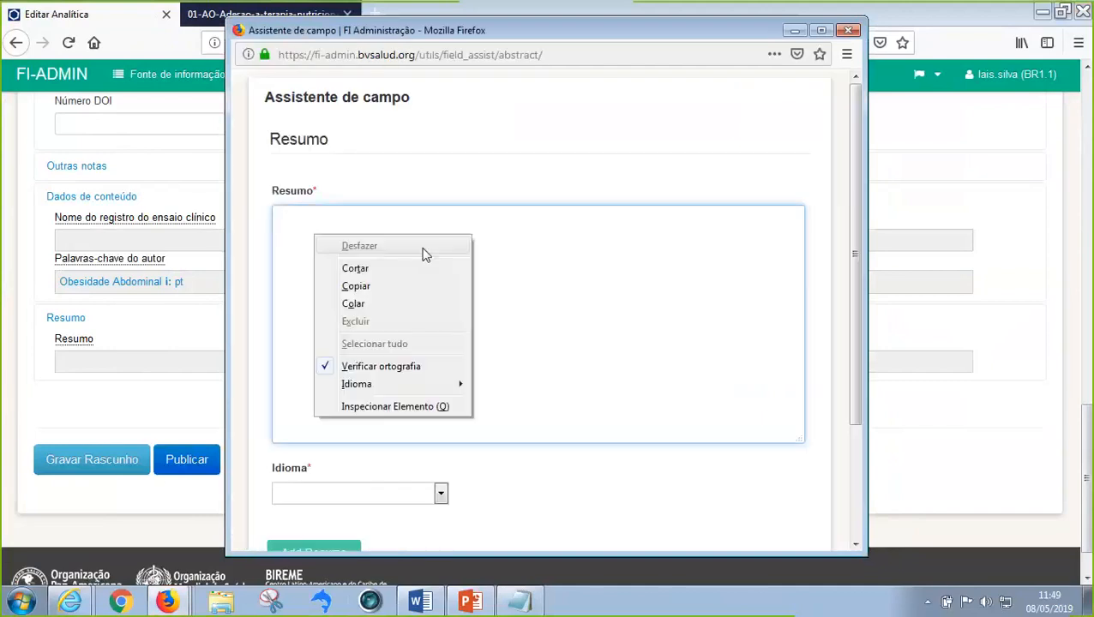
click(382, 312)
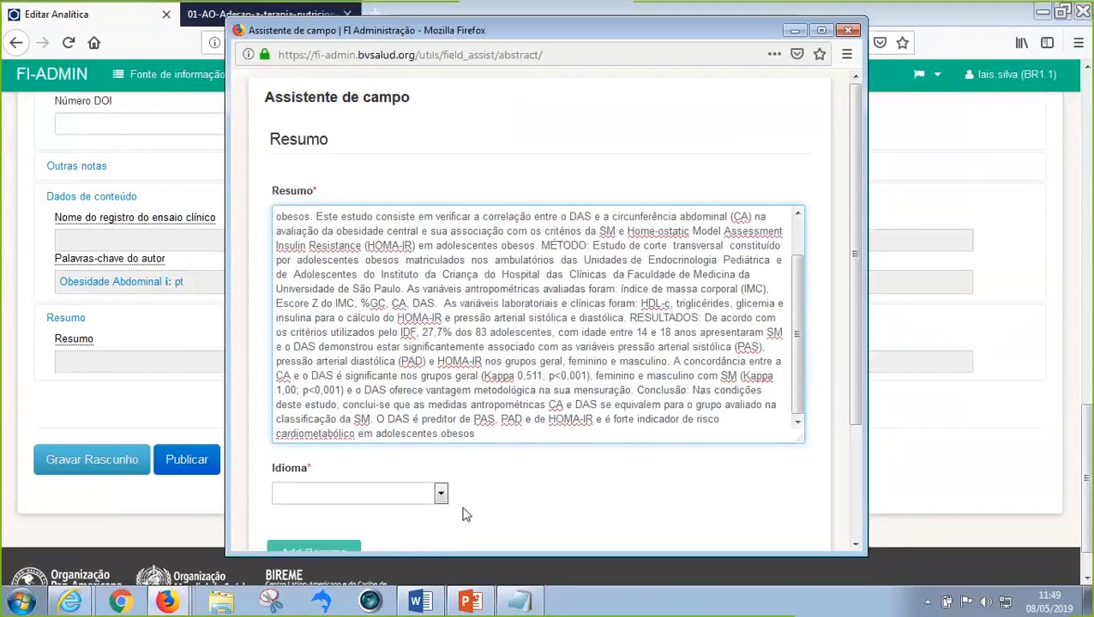
click(441, 494)
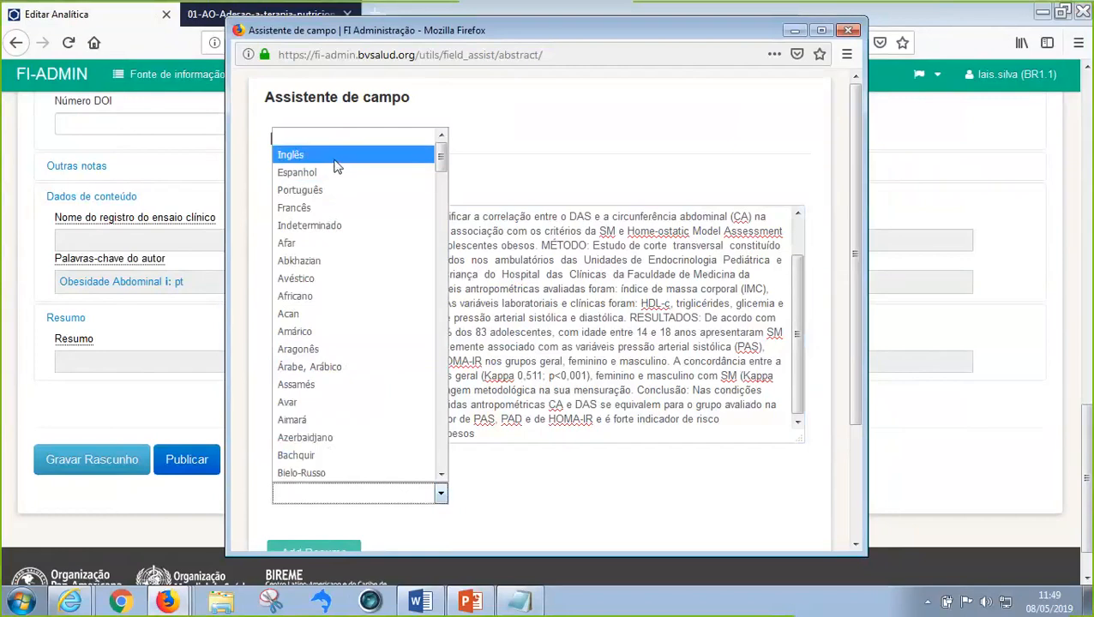
click(332, 192)
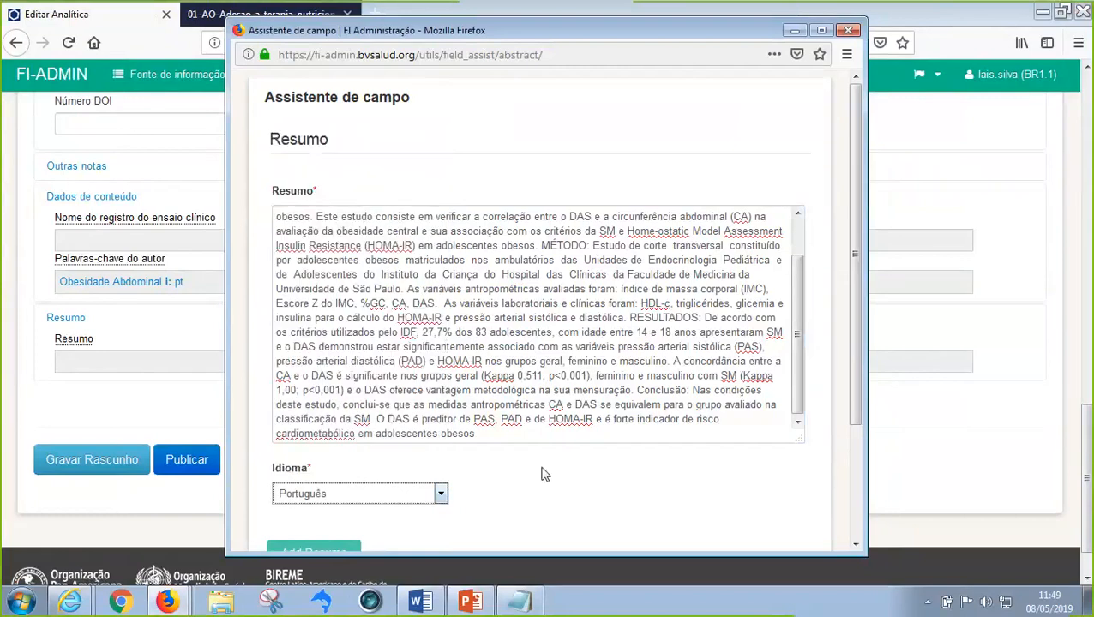
scroll(264, 369, down, 3)
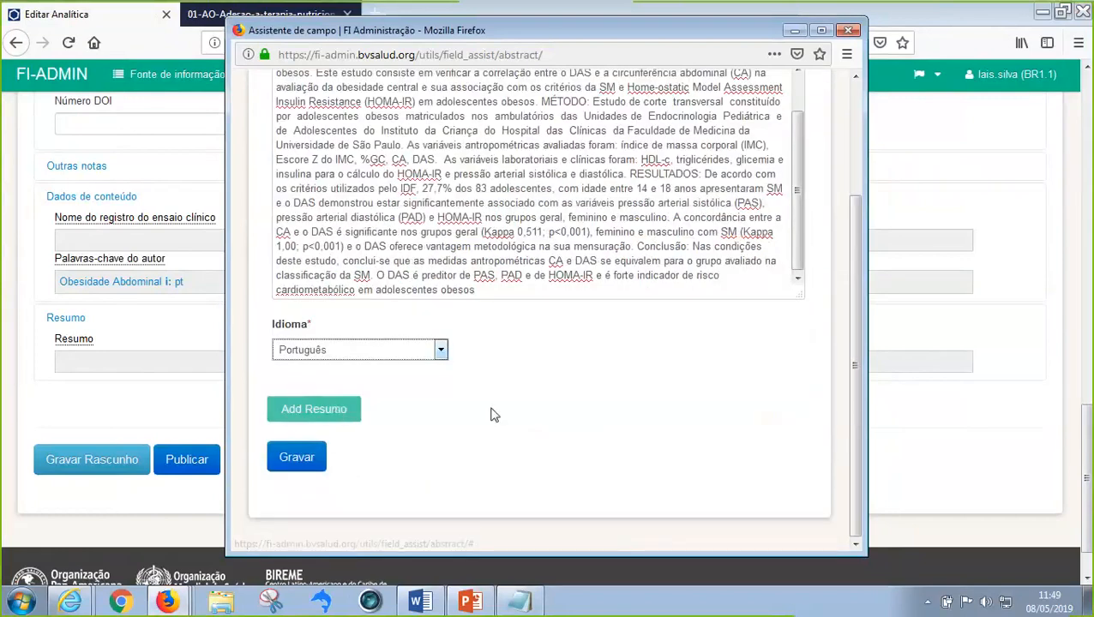
click(297, 457)
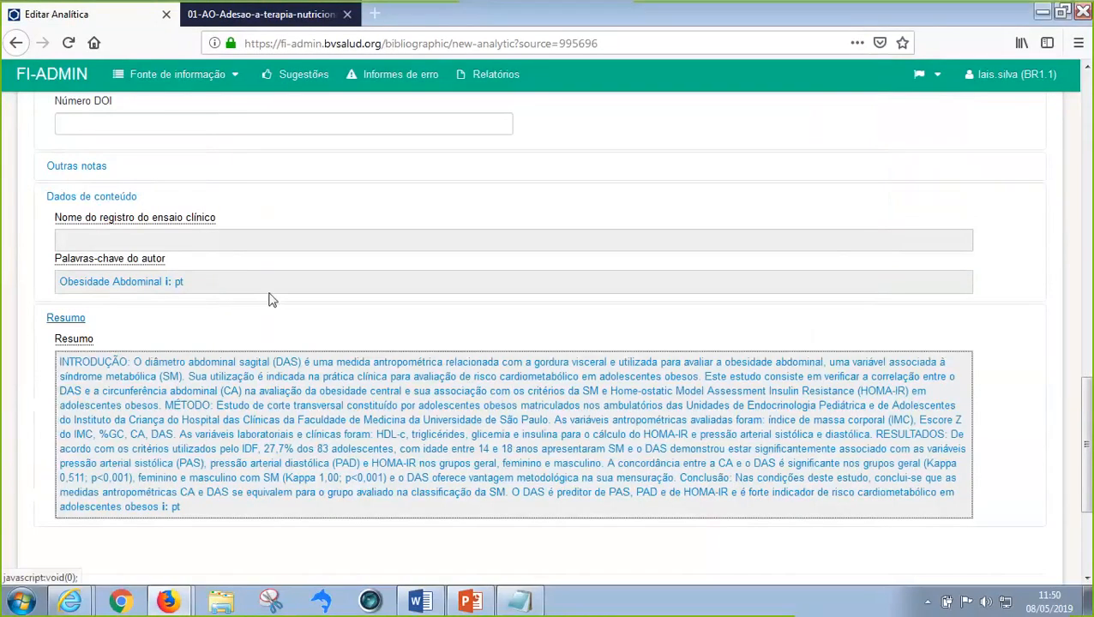
- Review the metadata filled in for the analytic record, from the Nível Analítico fields down to the Resumo
scroll(203, 303, down, 5)
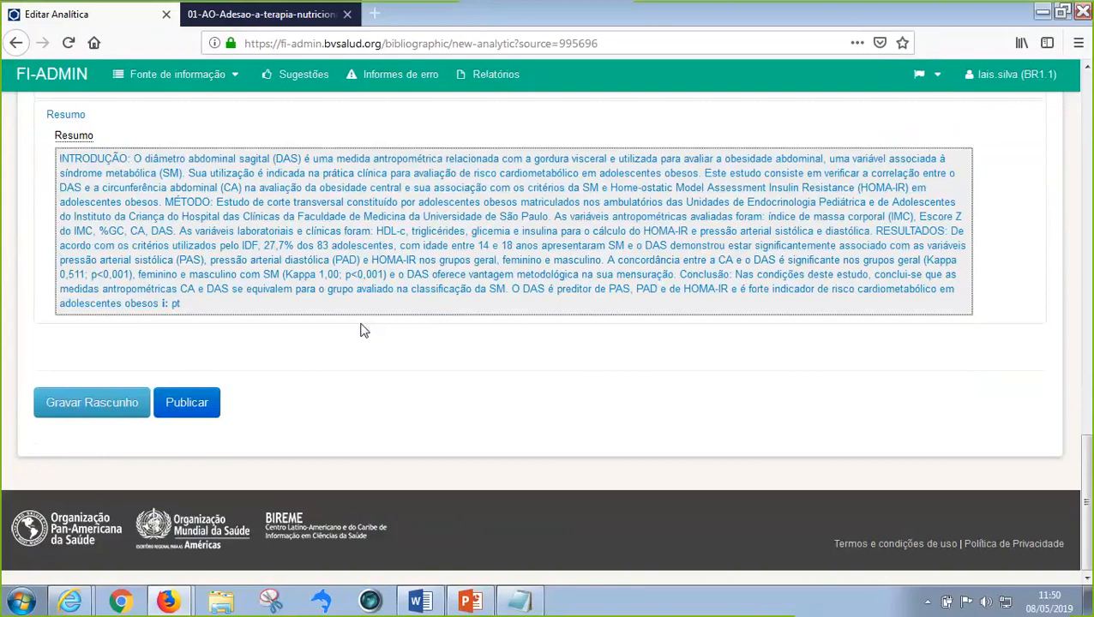
scroll(361, 329, up, 2)
scroll(361, 329, up, 15)
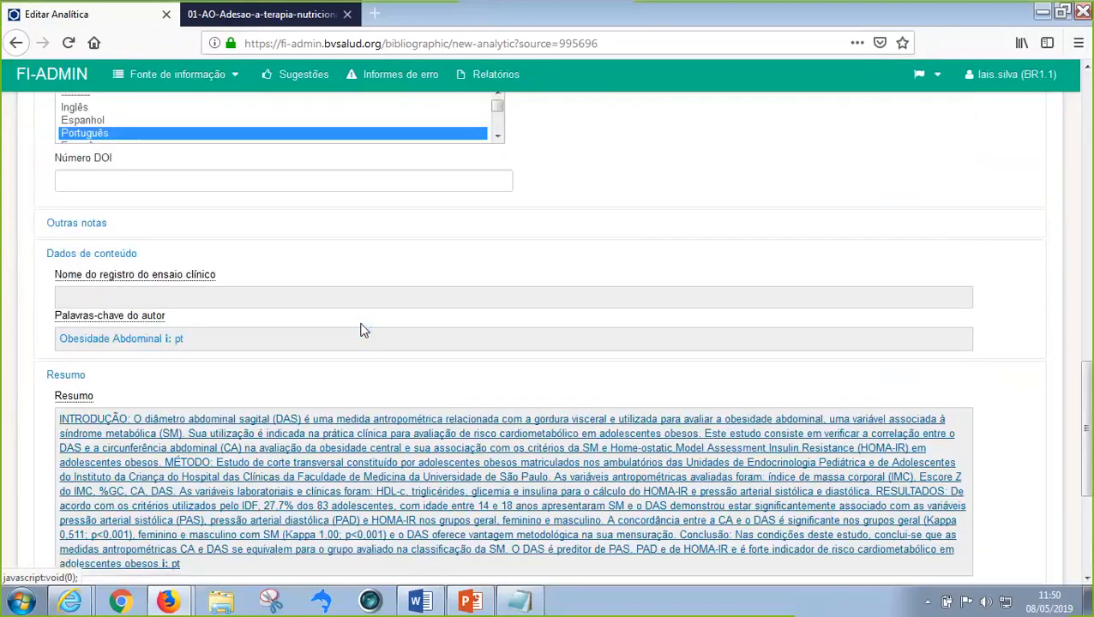
scroll(361, 329, down, 3)
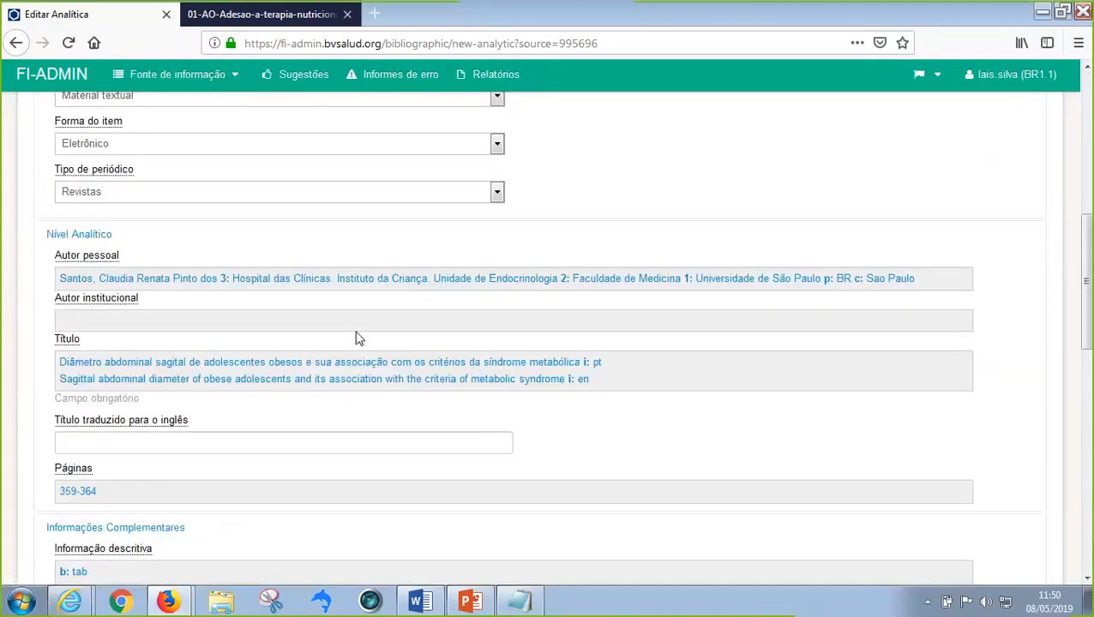
scroll(358, 339, down, 5)
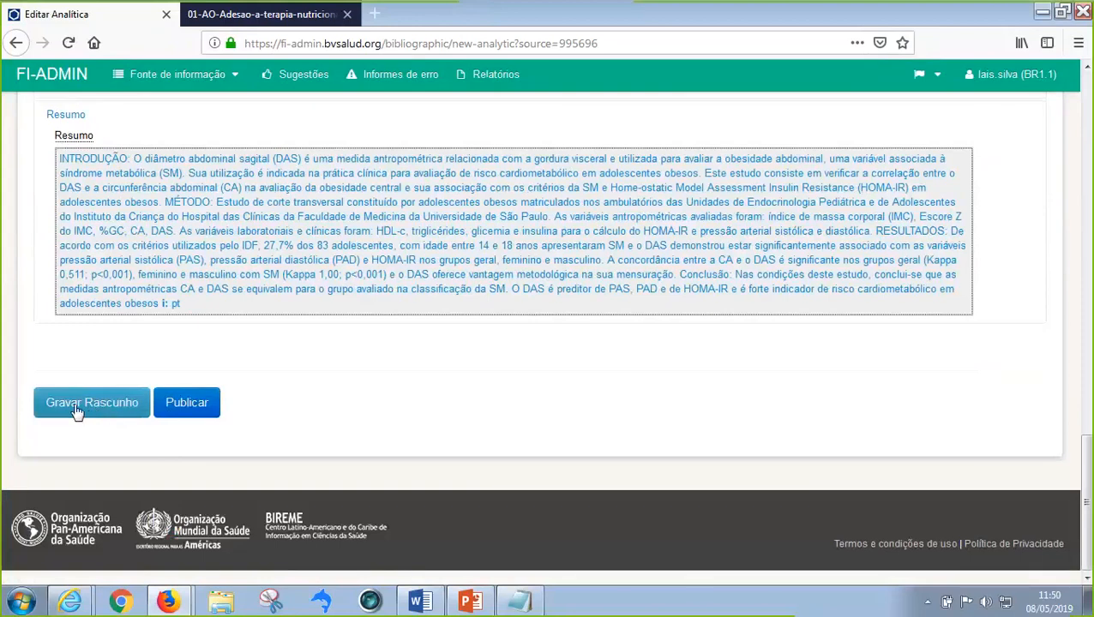
- Go to the record's Indexação section and open the subject descriptor locator for the empty first descriptor
scroll(428, 385, up, 10)
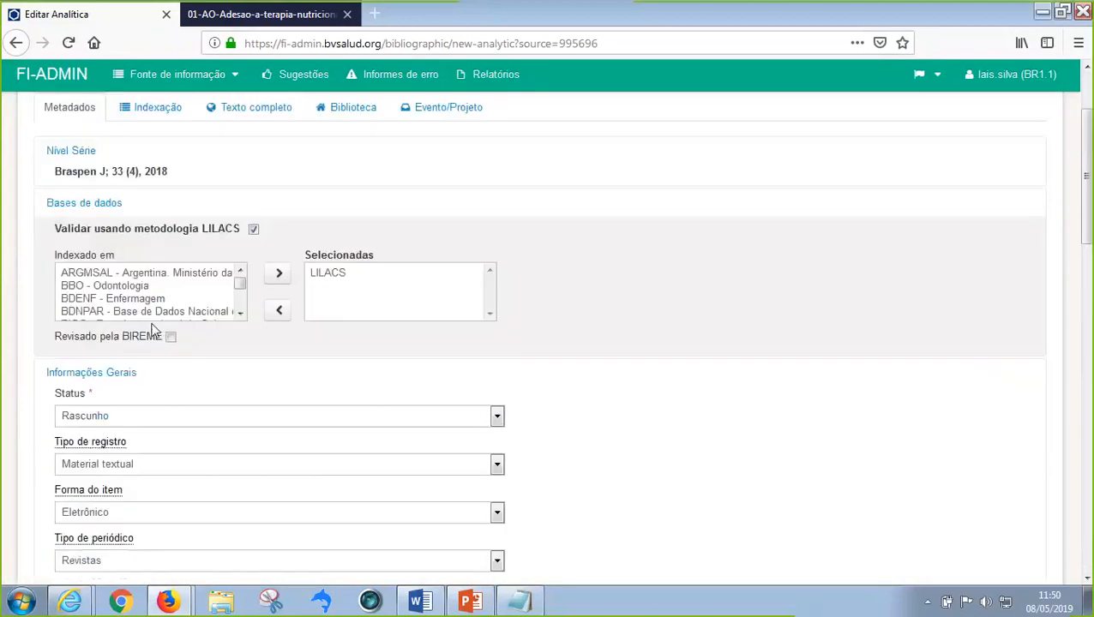
scroll(292, 227, up, 2)
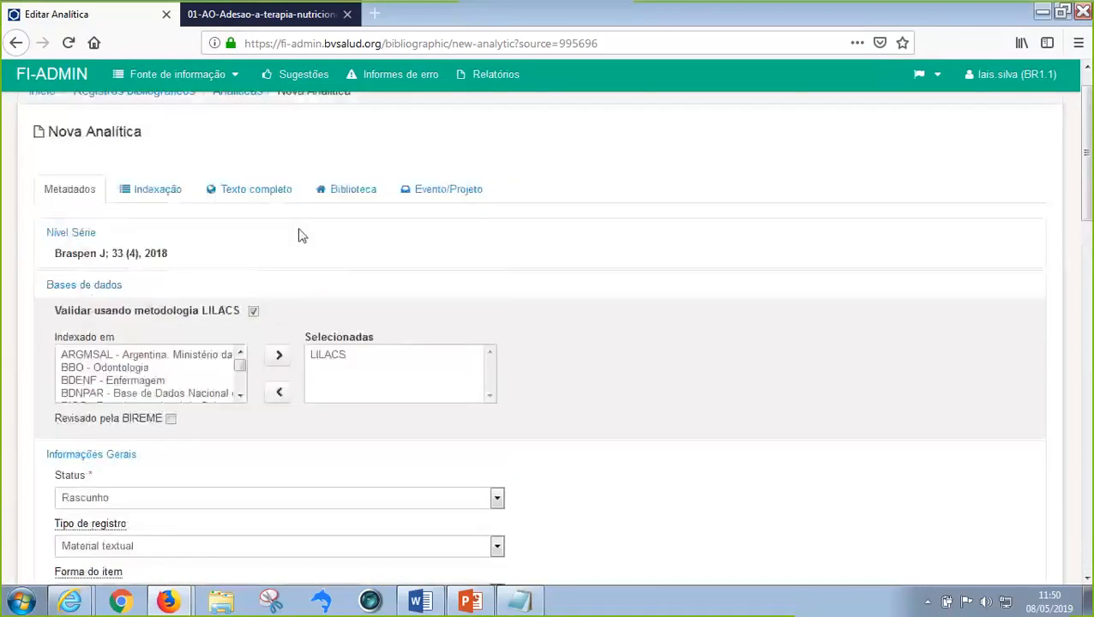
scroll(300, 236, up, 1)
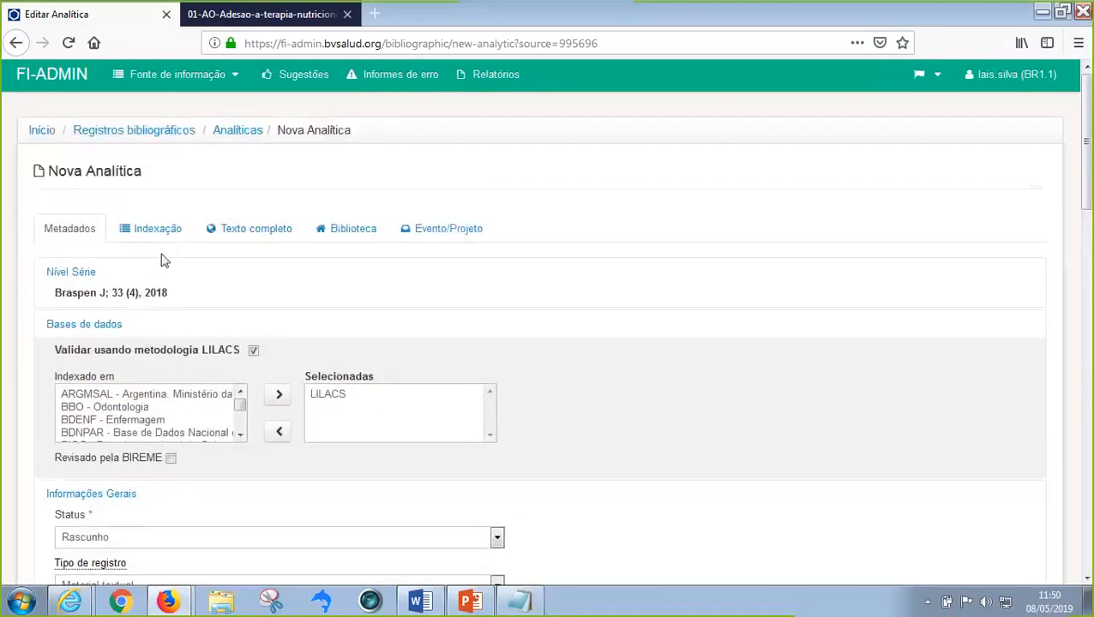
click(159, 230)
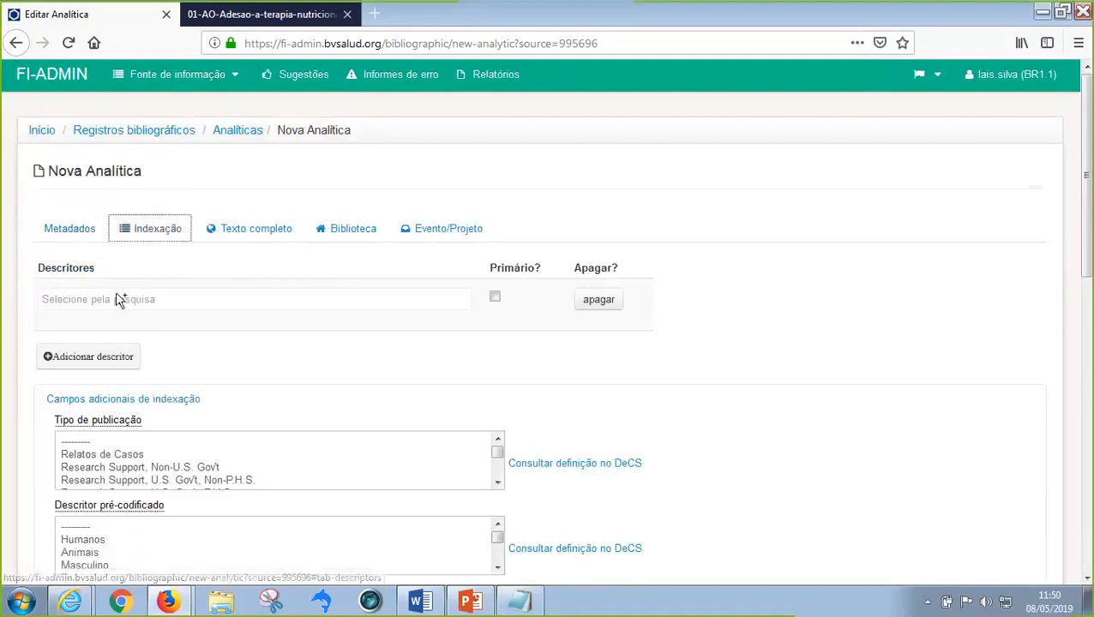
click(144, 301)
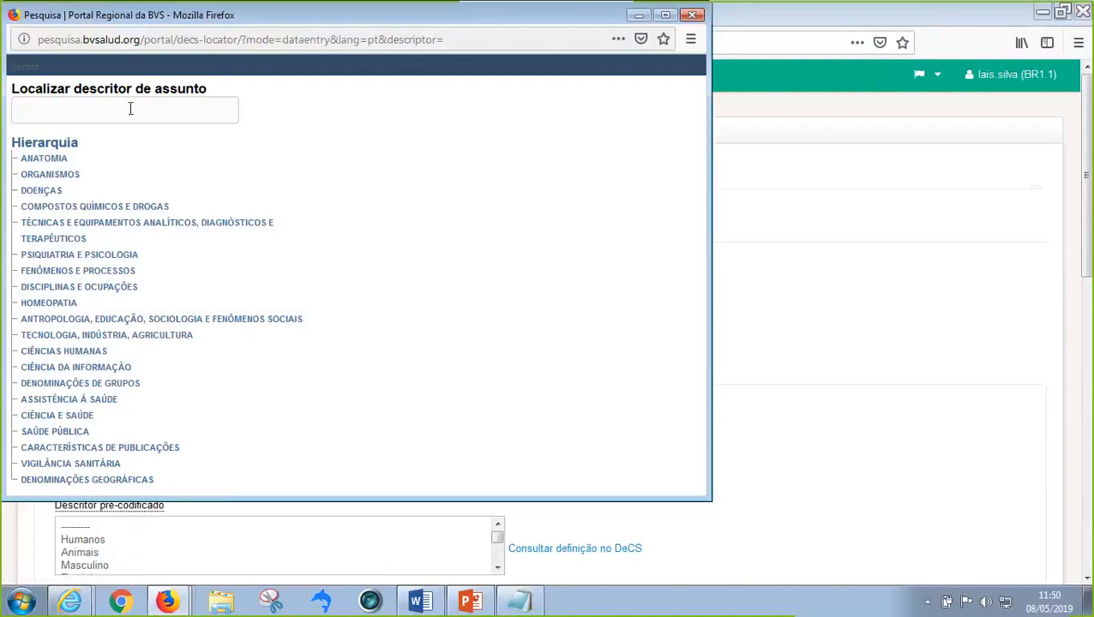
click(192, 109)
mouse_move(168, 605)
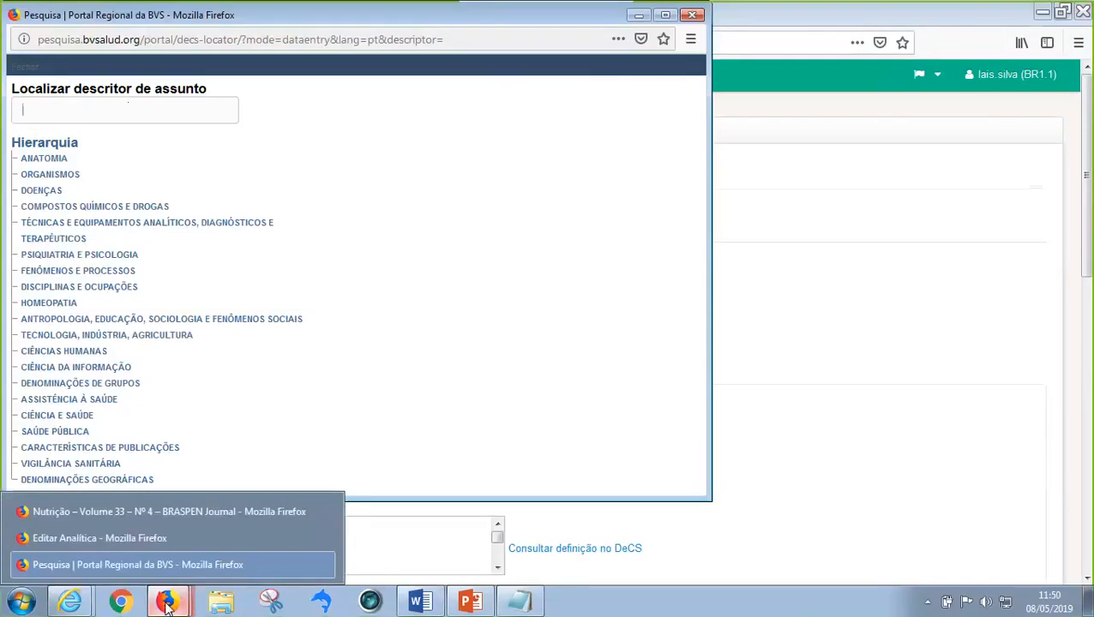
click(163, 512)
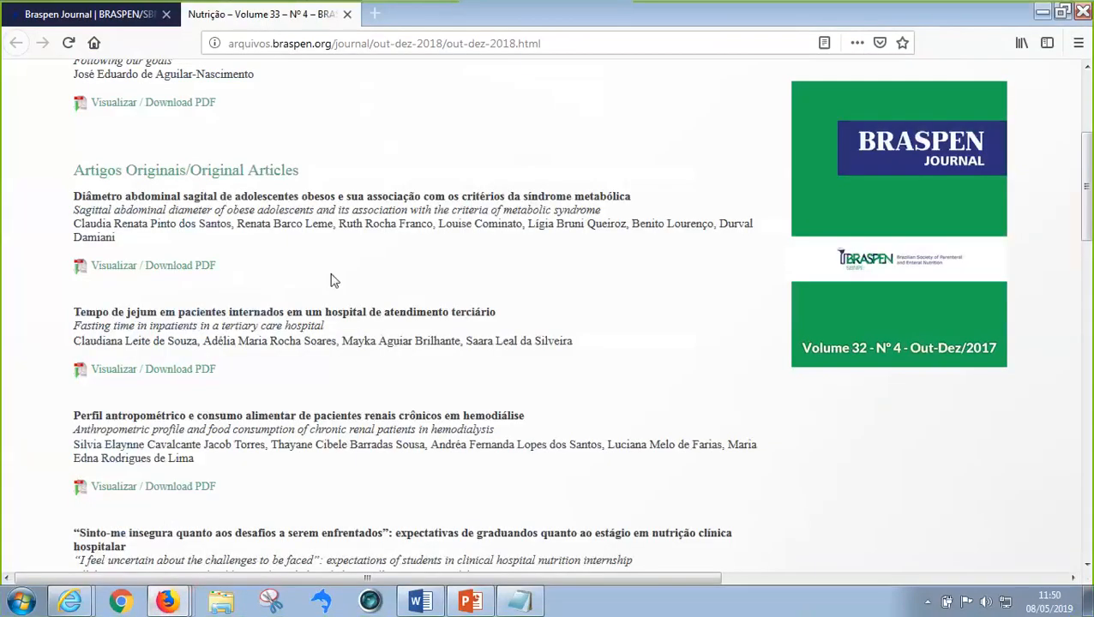
click(116, 14)
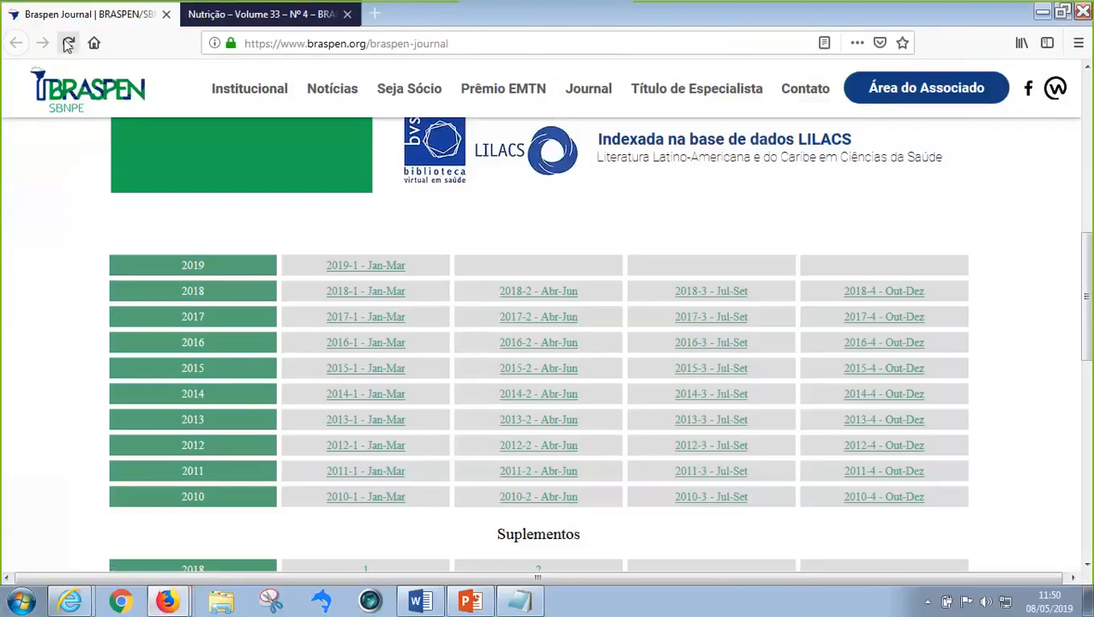
- Switch to the article PDF opened beside the record and copy "abdominal sagital" from its Portuguese title
mouse_move(170, 605)
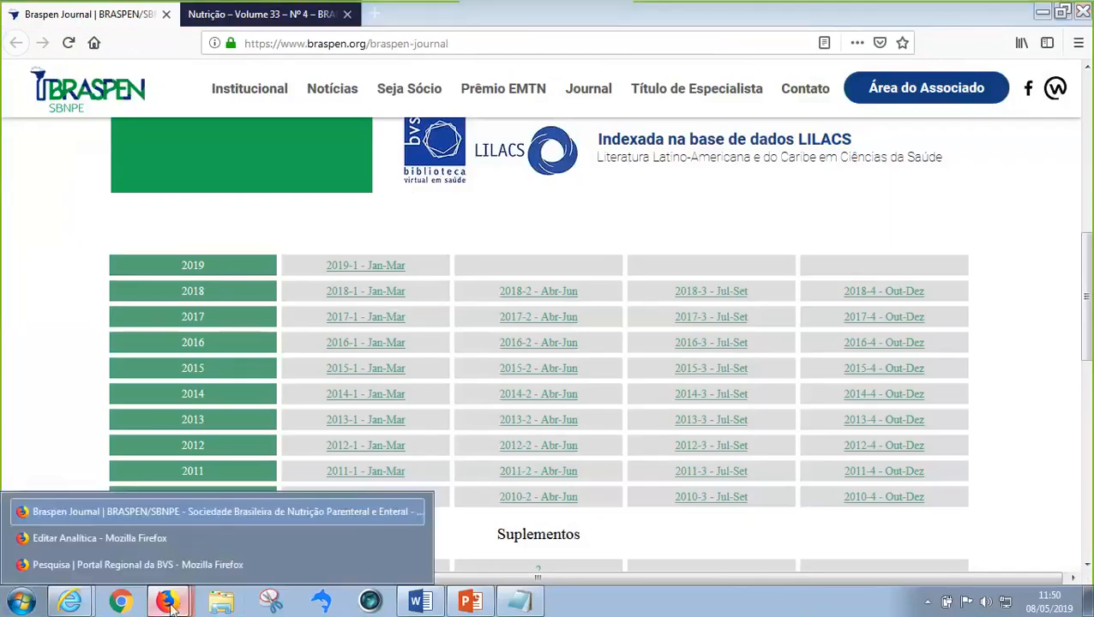
click(117, 538)
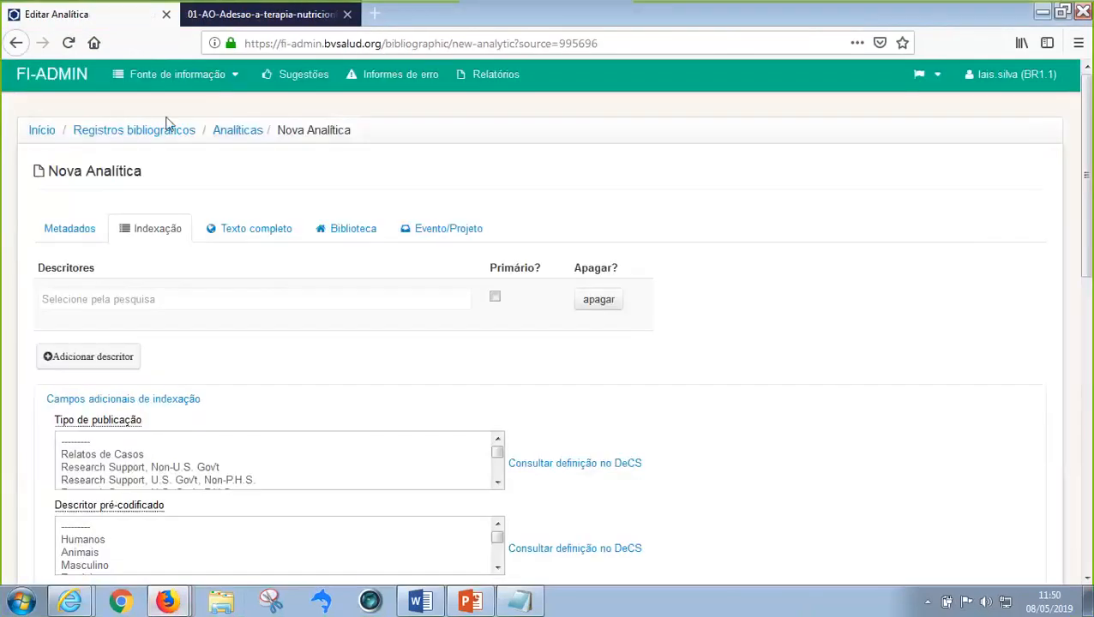
click(294, 13)
scroll(207, 279, up, 3)
click(207, 279)
drag(338, 274, 655, 273)
click(322, 296)
scroll(676, 451, down, 1)
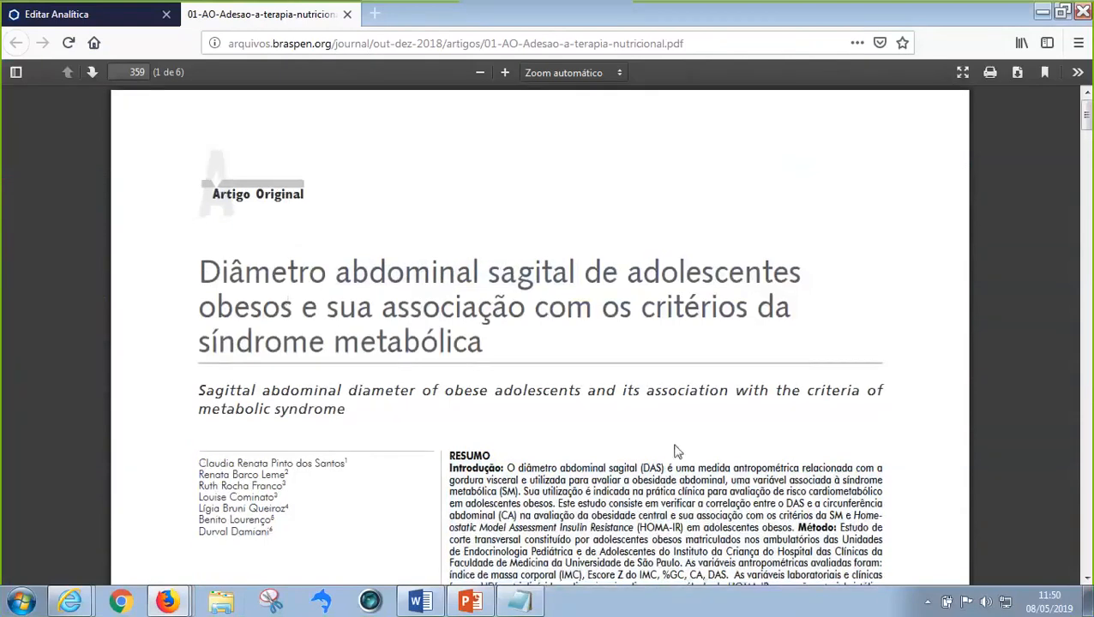
scroll(675, 451, down, 5)
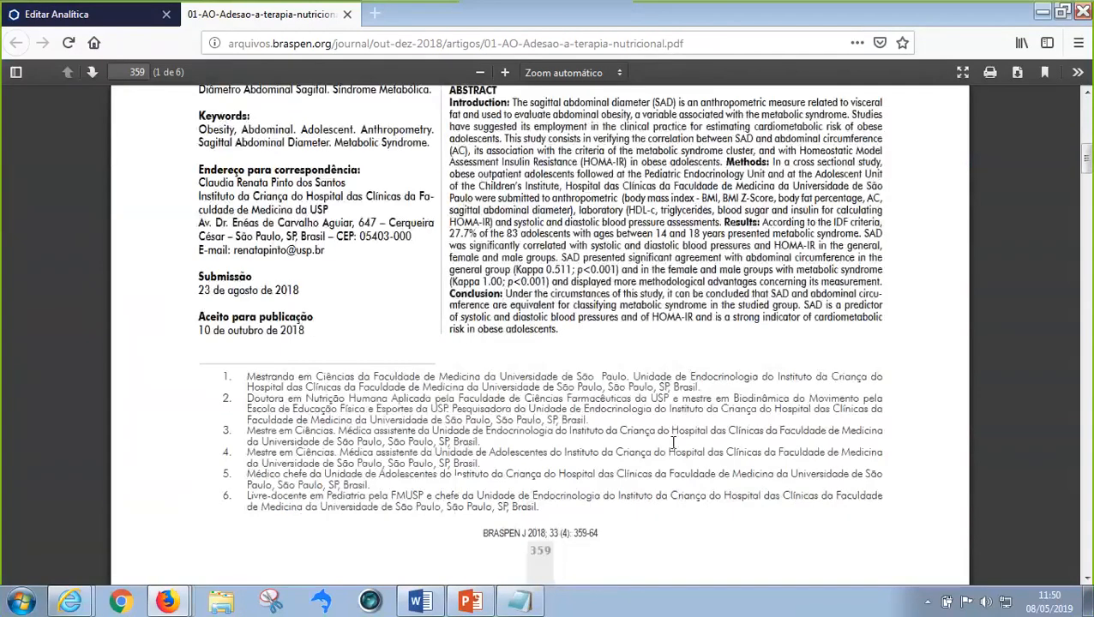
scroll(674, 442, down, 5)
scroll(676, 443, up, 10)
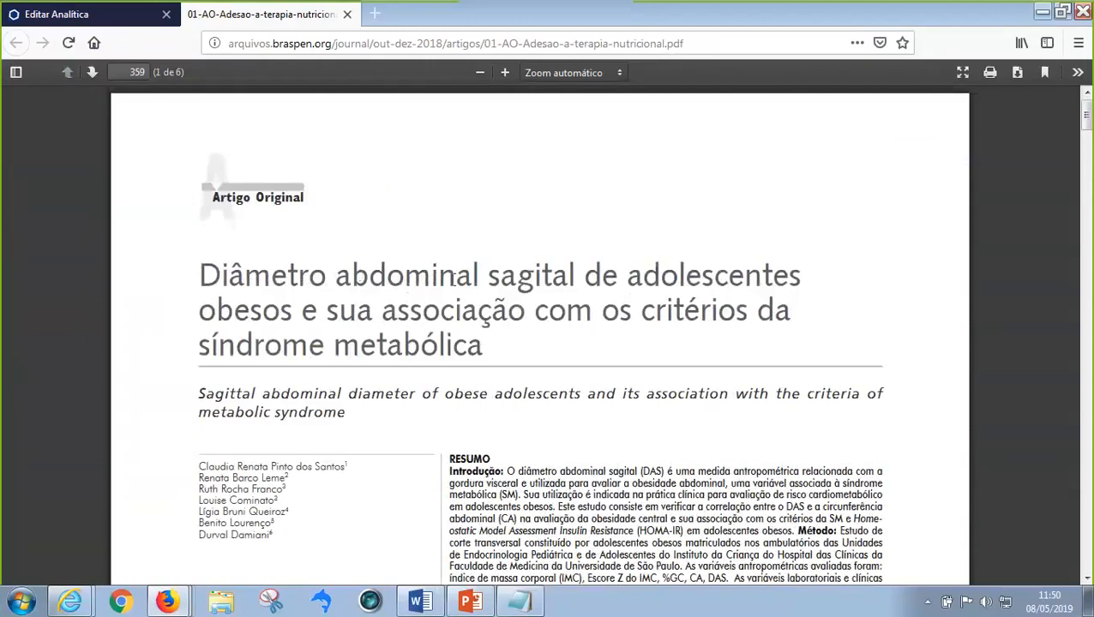
drag(332, 276, 585, 281)
key(ctrl+c)
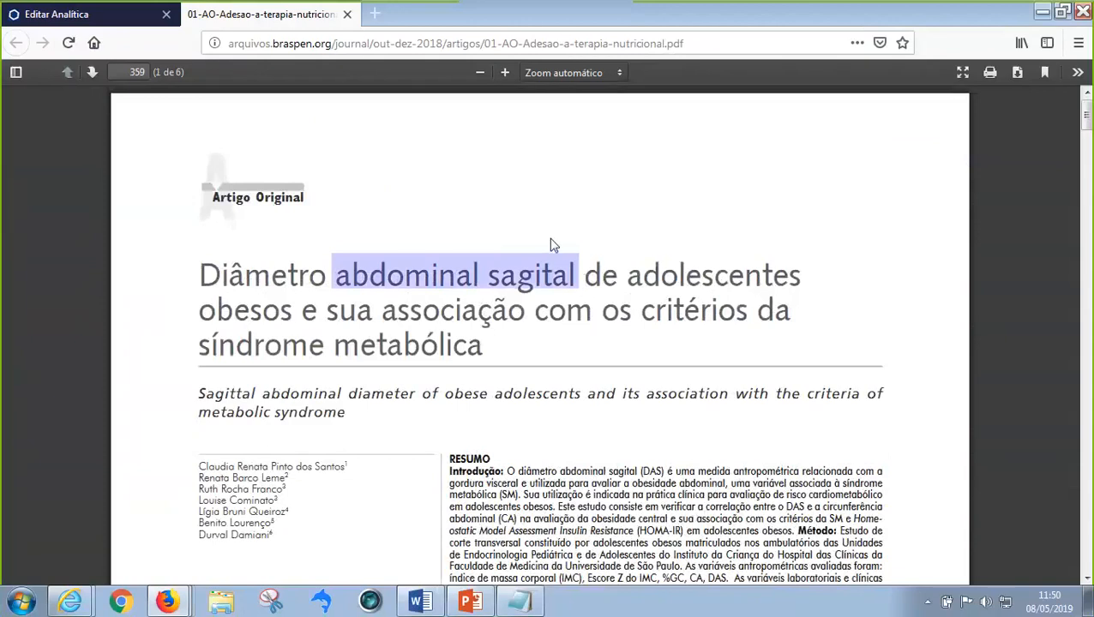
- Look up "abdominal sagital" in the descriptor locator and assign Diâmetro Abdominal Sagital with the qualifier imunologia as the first descriptor, leaving it non-primary
click(112, 18)
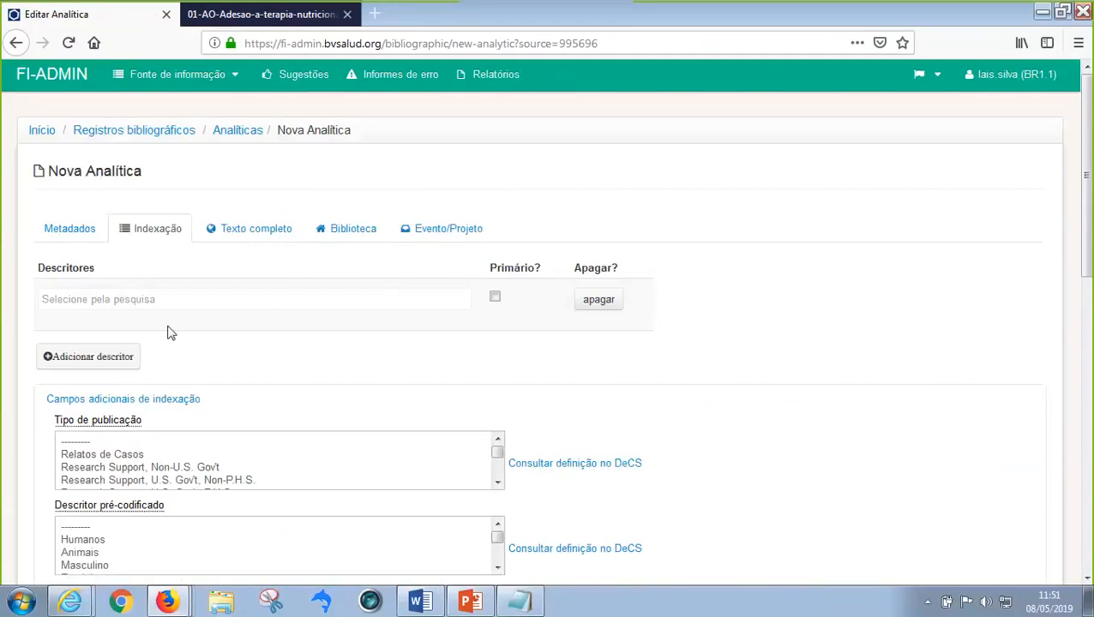
mouse_move(160, 606)
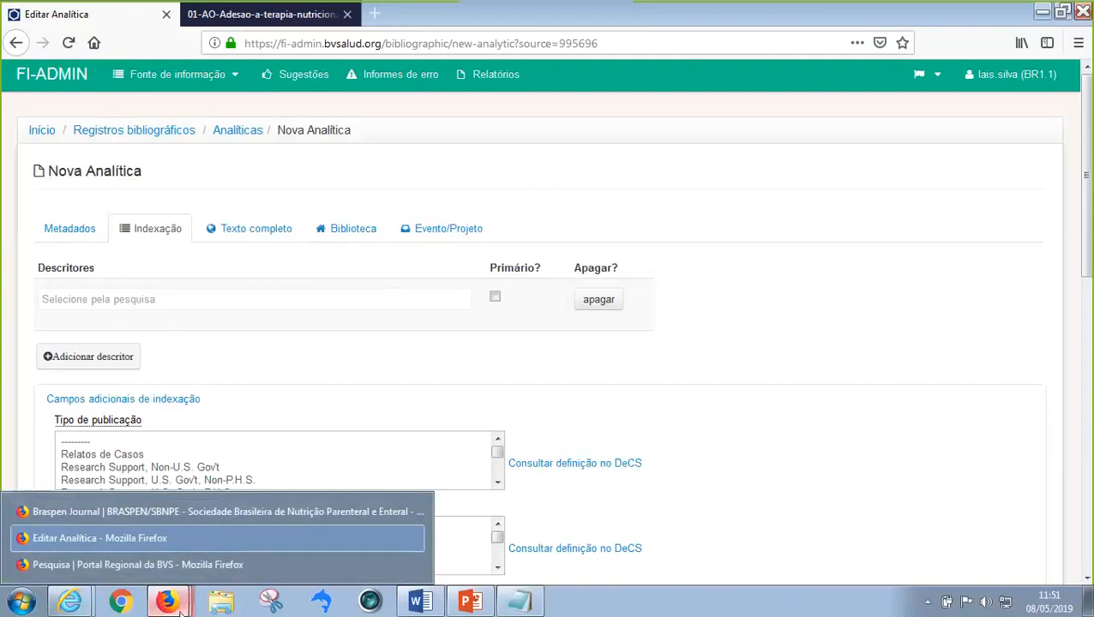
click(185, 566)
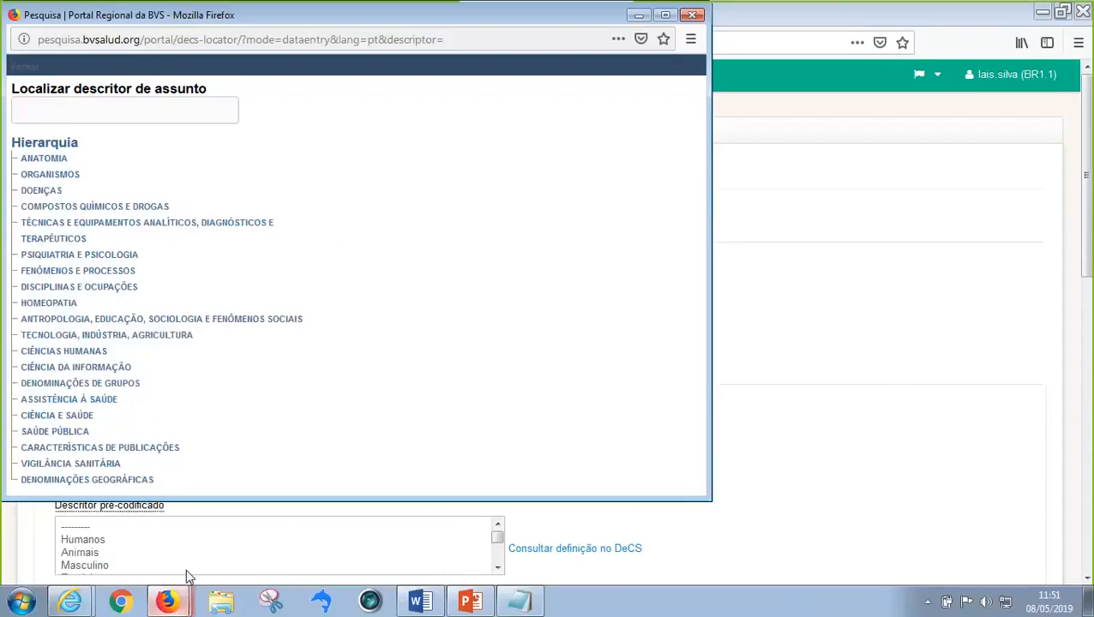
right_click(41, 109)
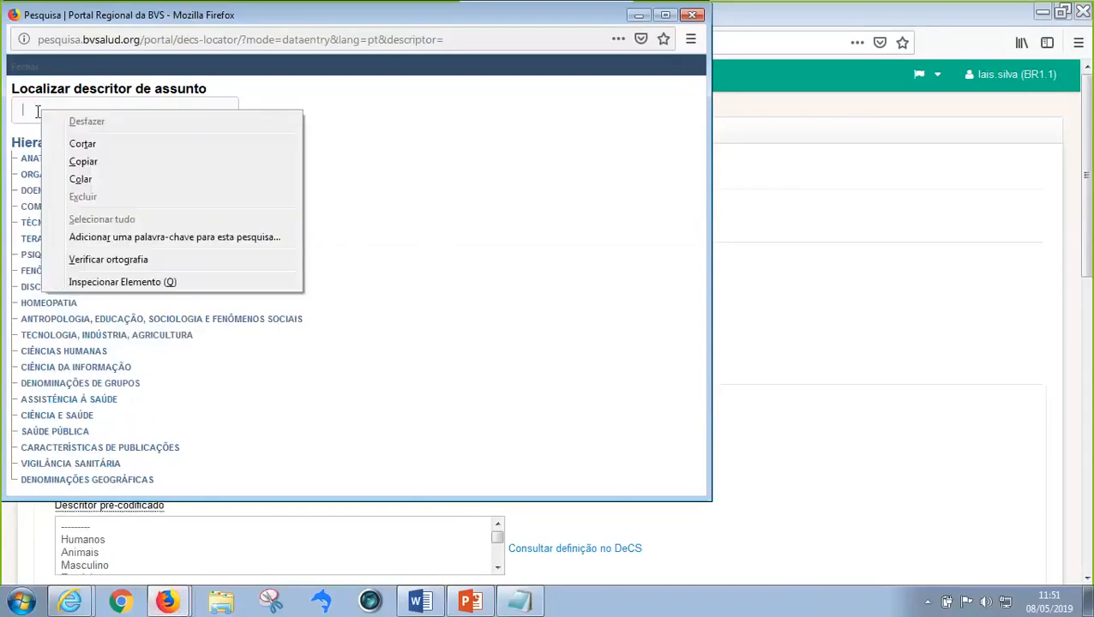
click(76, 180)
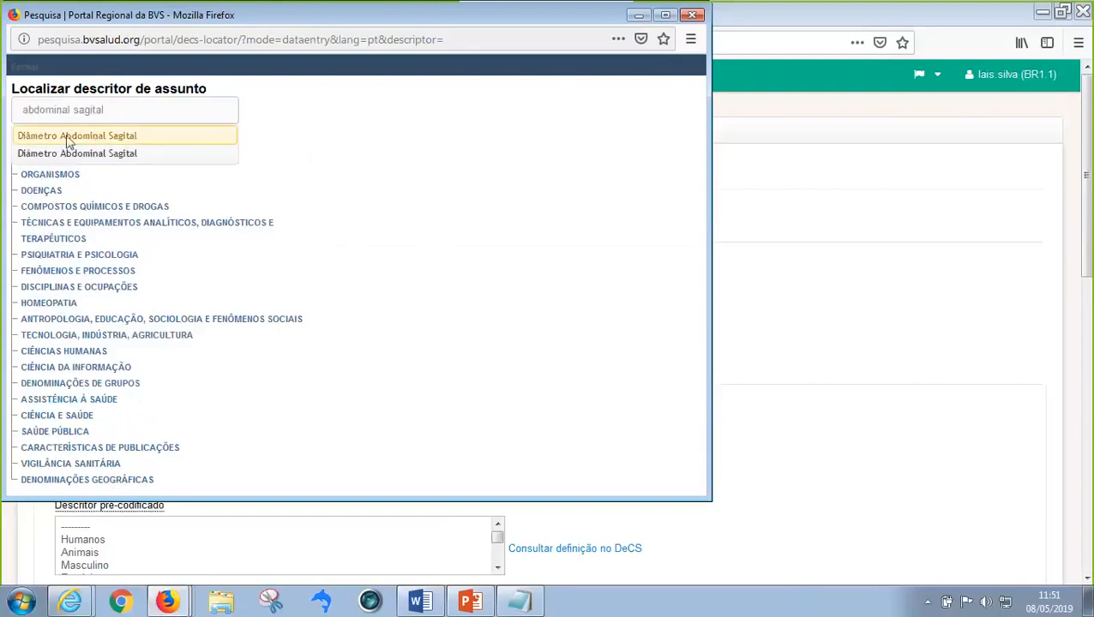
click(78, 140)
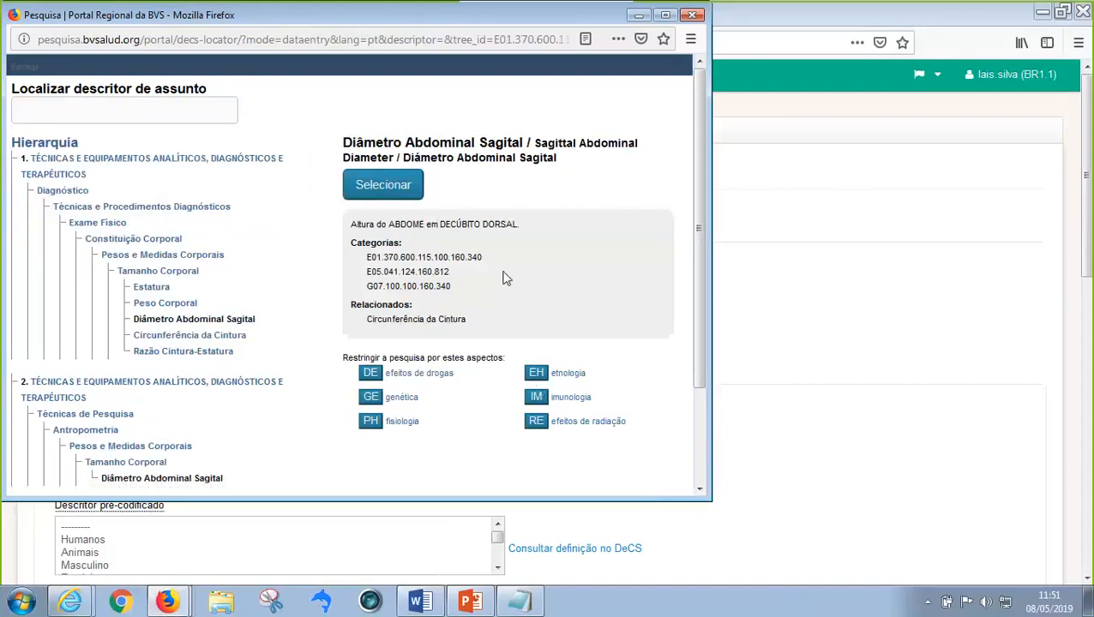
click(536, 396)
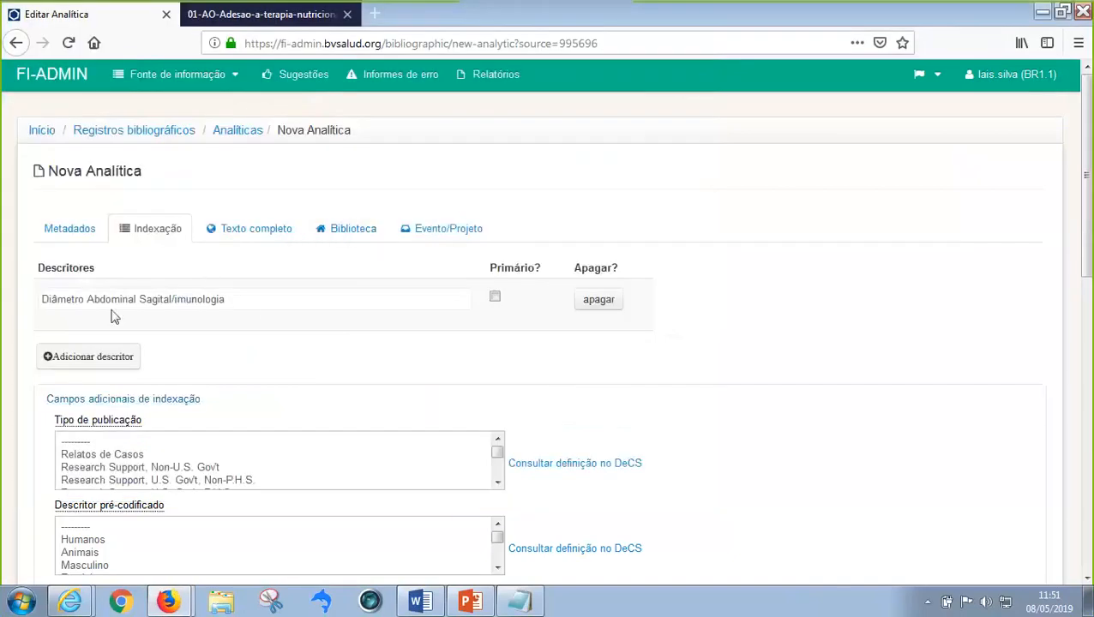
click(496, 299)
click(496, 299)
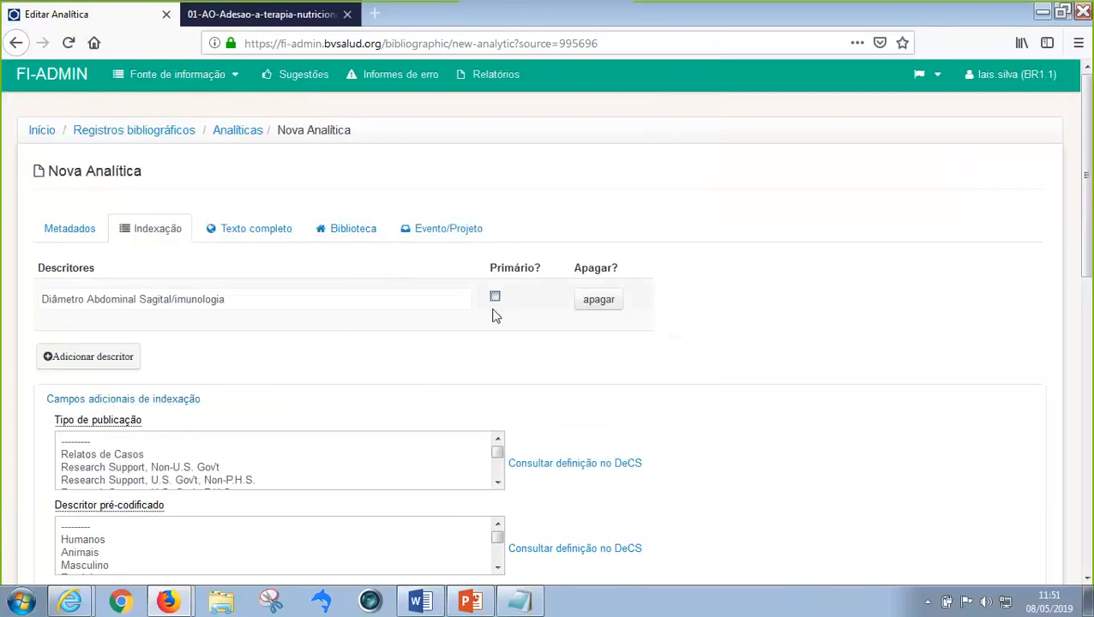
- Add a second descriptor row to the record and copy "síndrome metabólica" from the title in the article PDF
click(124, 360)
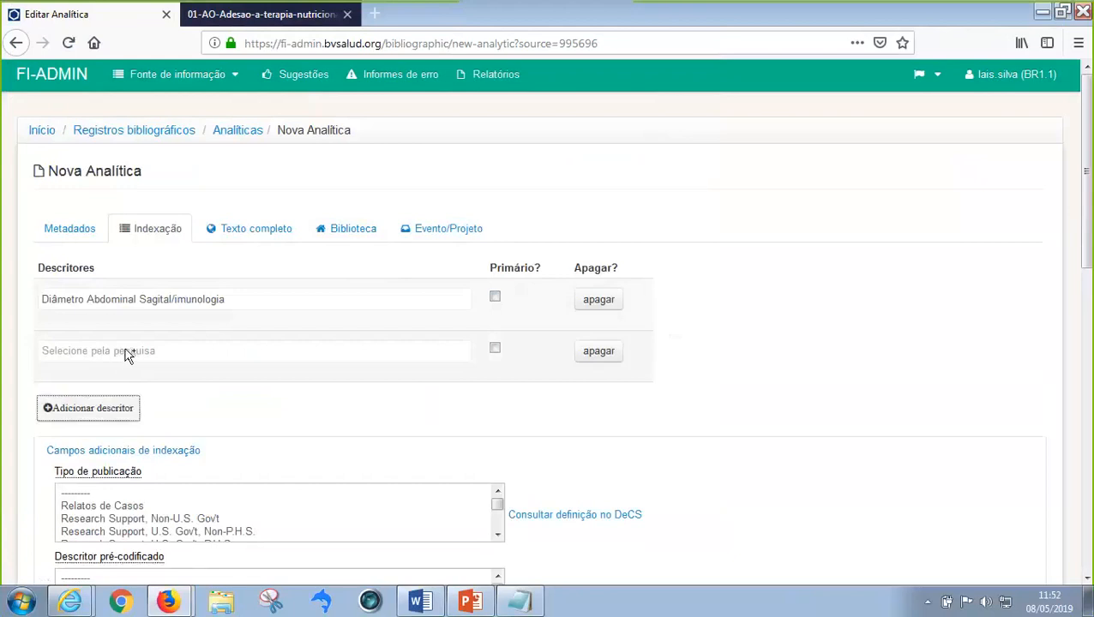
click(261, 15)
click(588, 348)
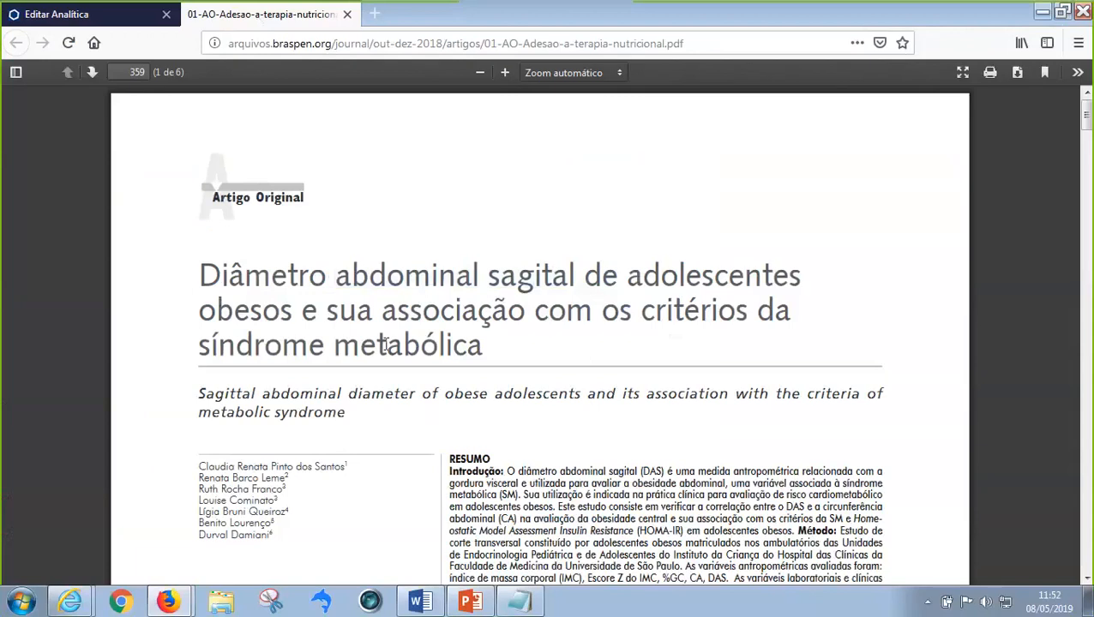
drag(200, 349, 483, 348)
key(ctrl+c)
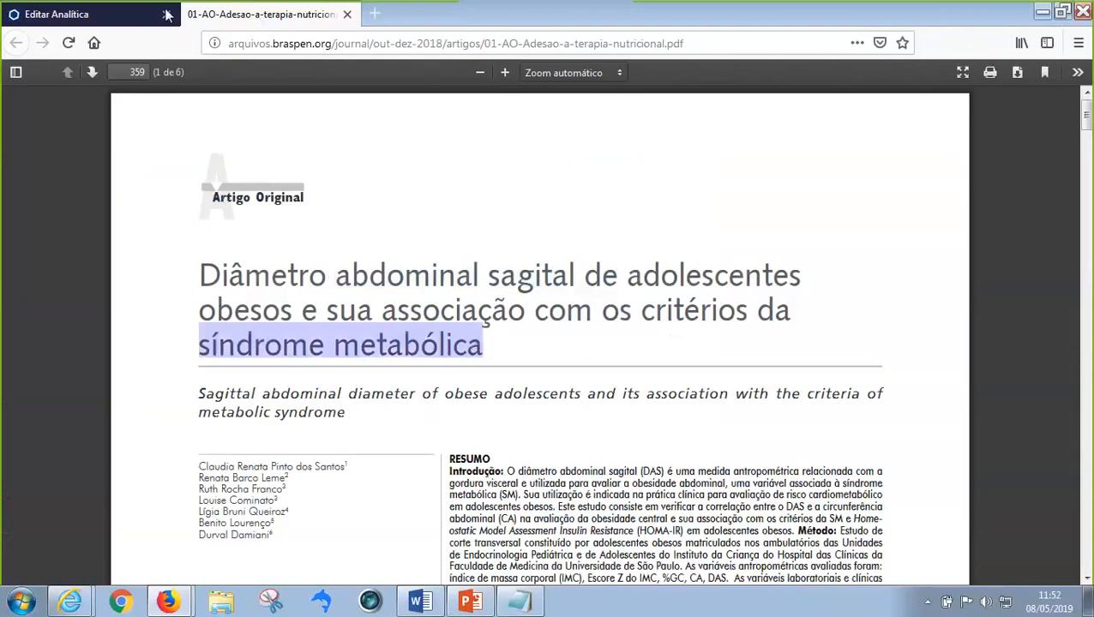
- Look up "síndrome metabólica" in the locator for the second descriptor and open the Síndrome Metabólica term
click(94, 19)
click(128, 353)
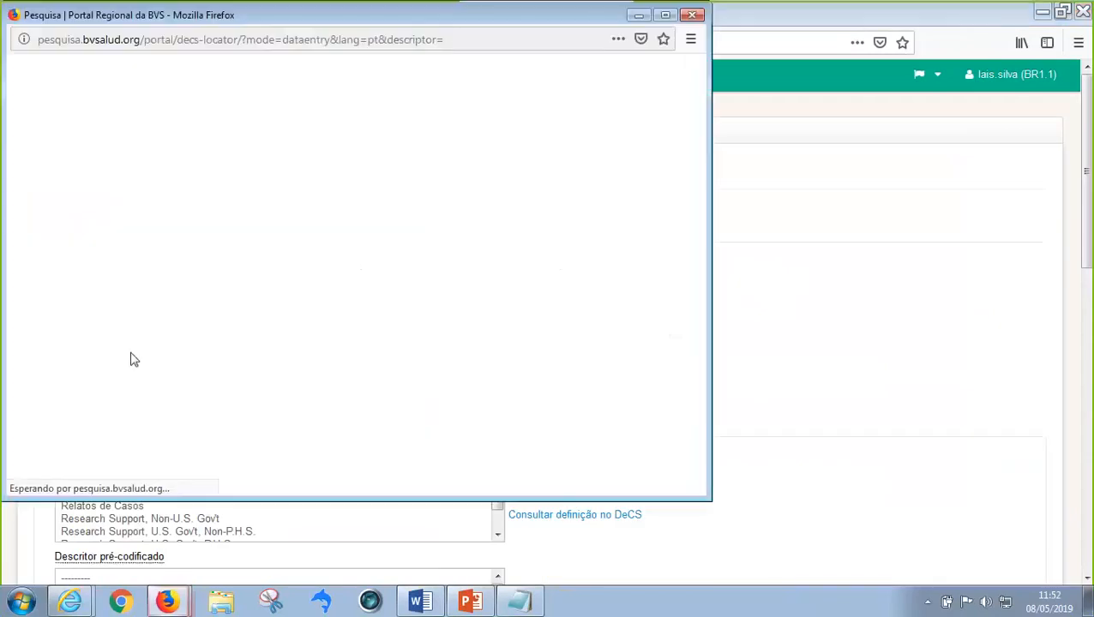
right_click(92, 103)
click(180, 177)
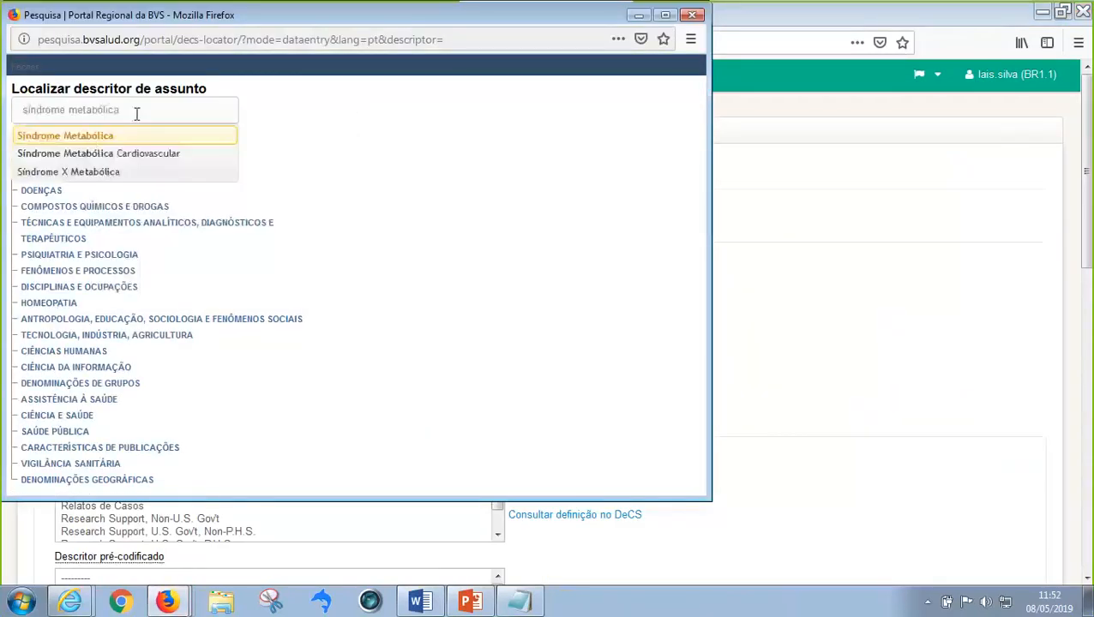
click(86, 138)
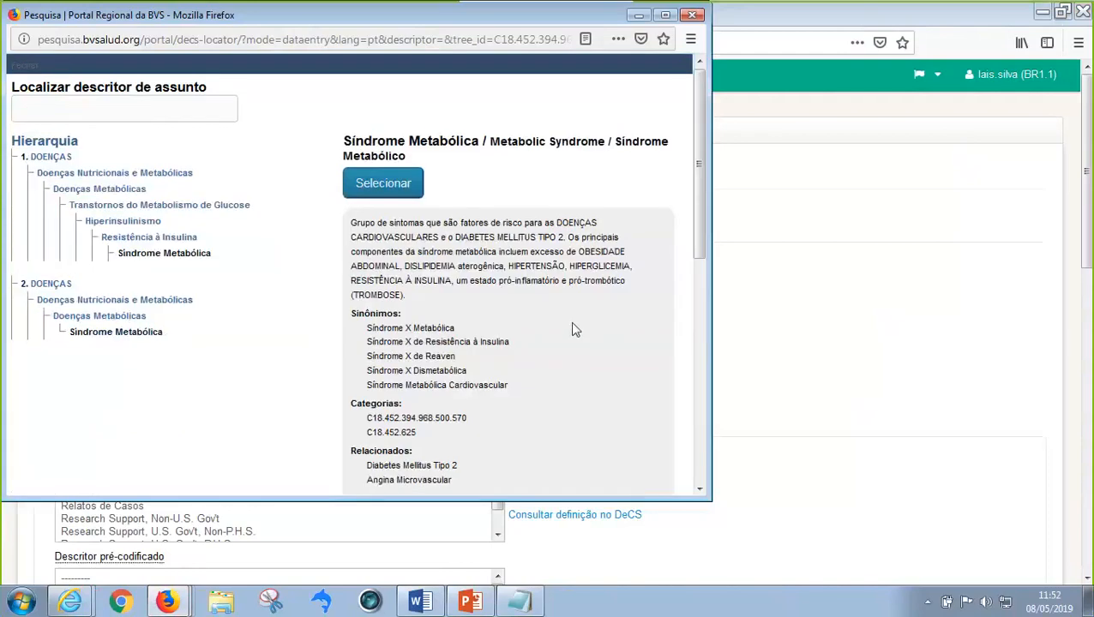
- Review the term's definition and available qualifiers, and assign Síndrome Metabólica with the qualifier patologia as the second descriptor
scroll(574, 336, down, 5)
scroll(572, 330, down, 3)
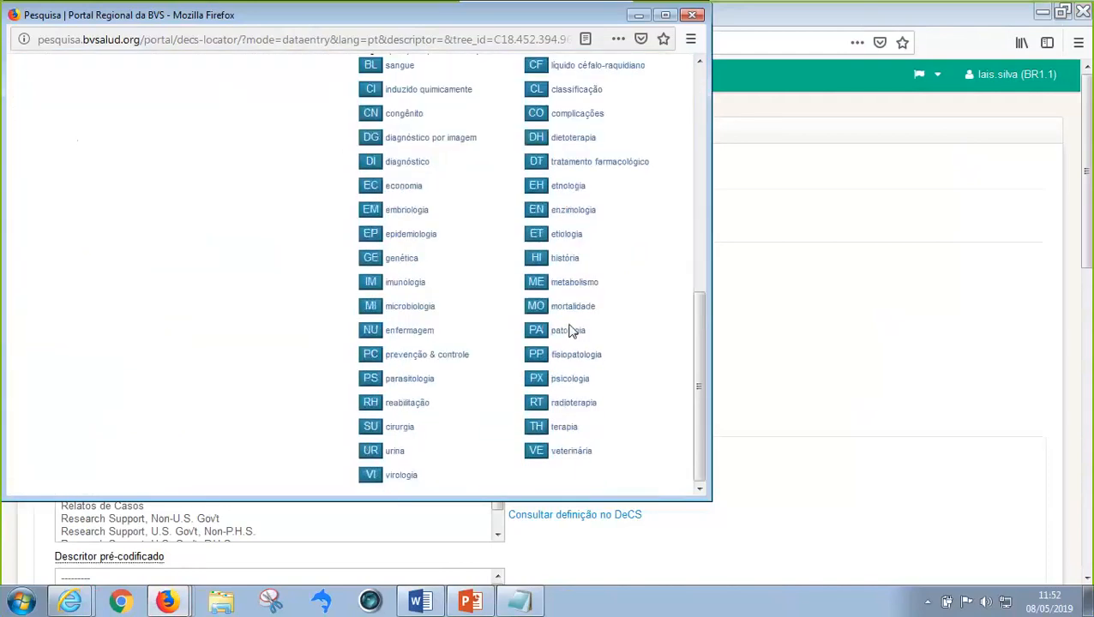
scroll(572, 331, up, 7)
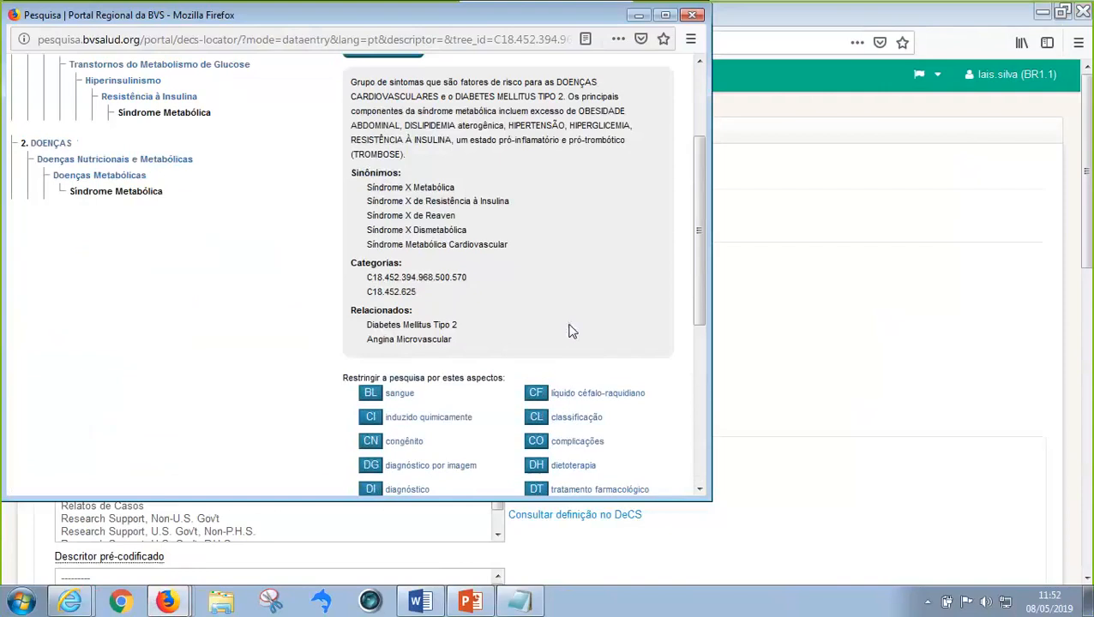
scroll(579, 327, up, 3)
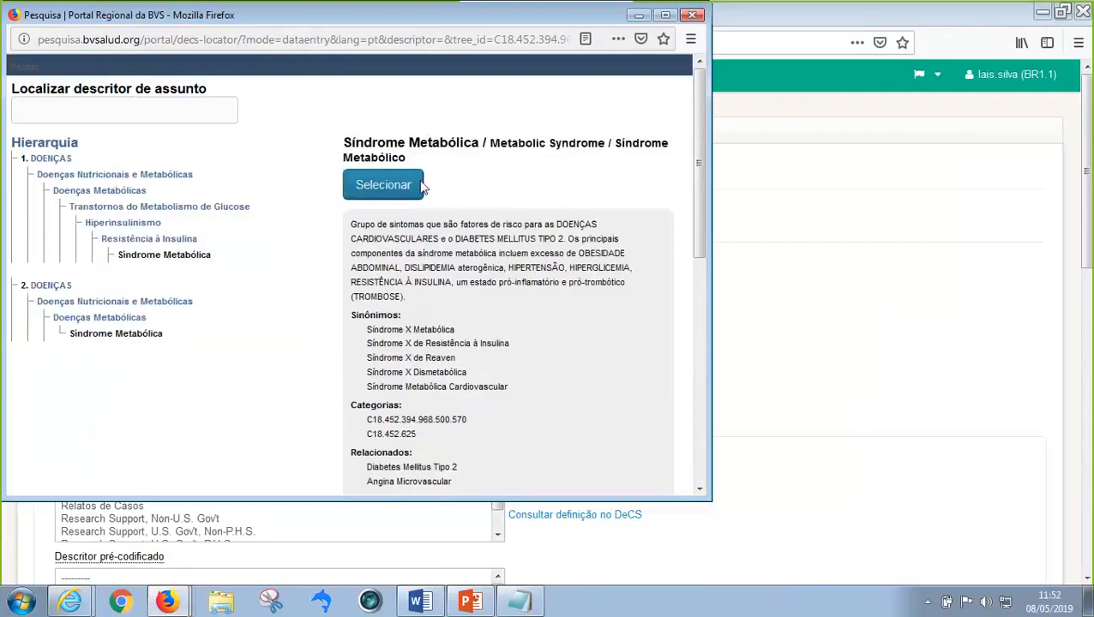
scroll(540, 425, down, 7)
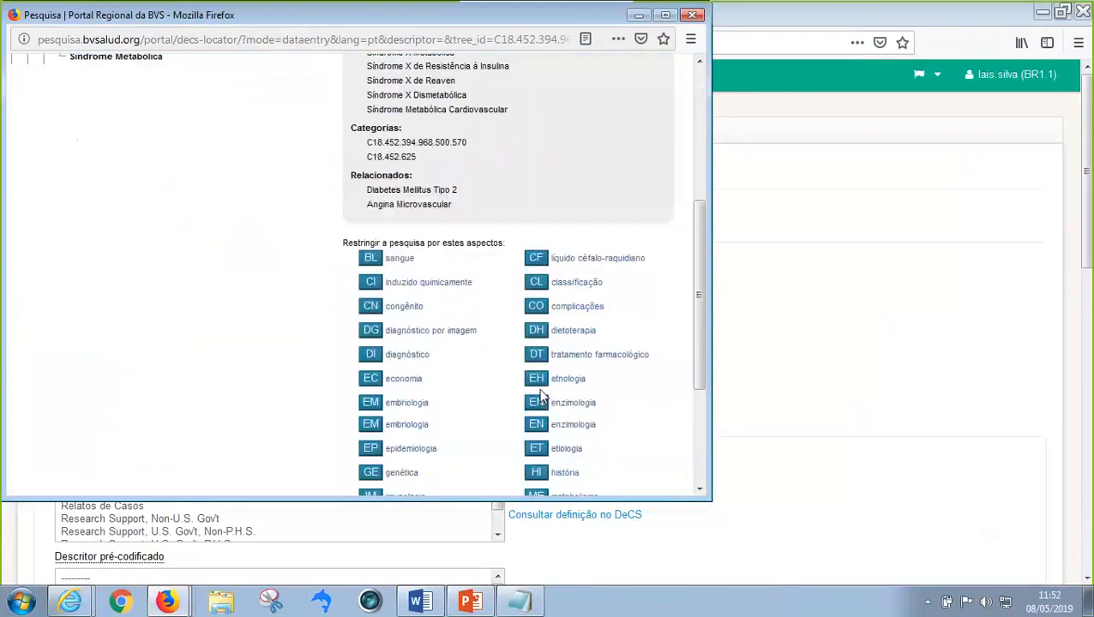
scroll(541, 396, up, 7)
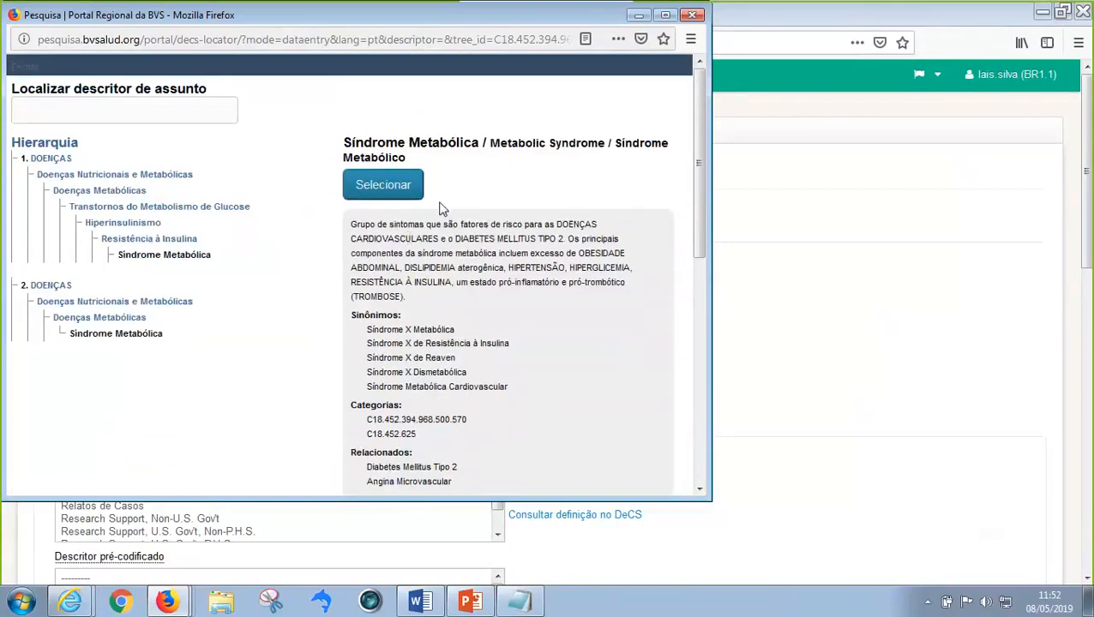
scroll(532, 306, down, 7)
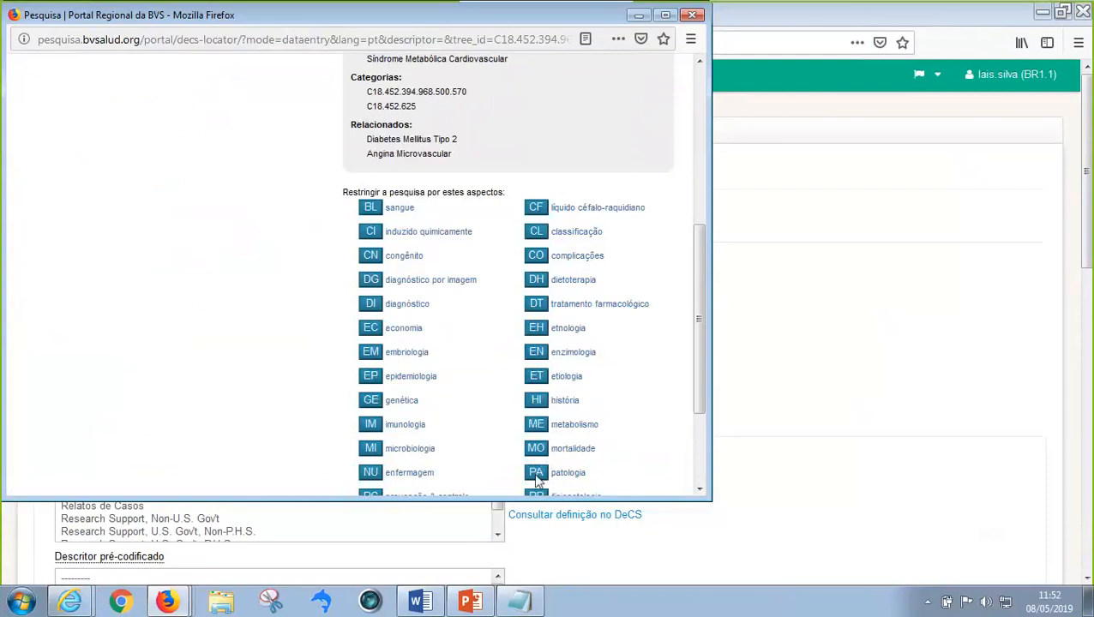
click(536, 474)
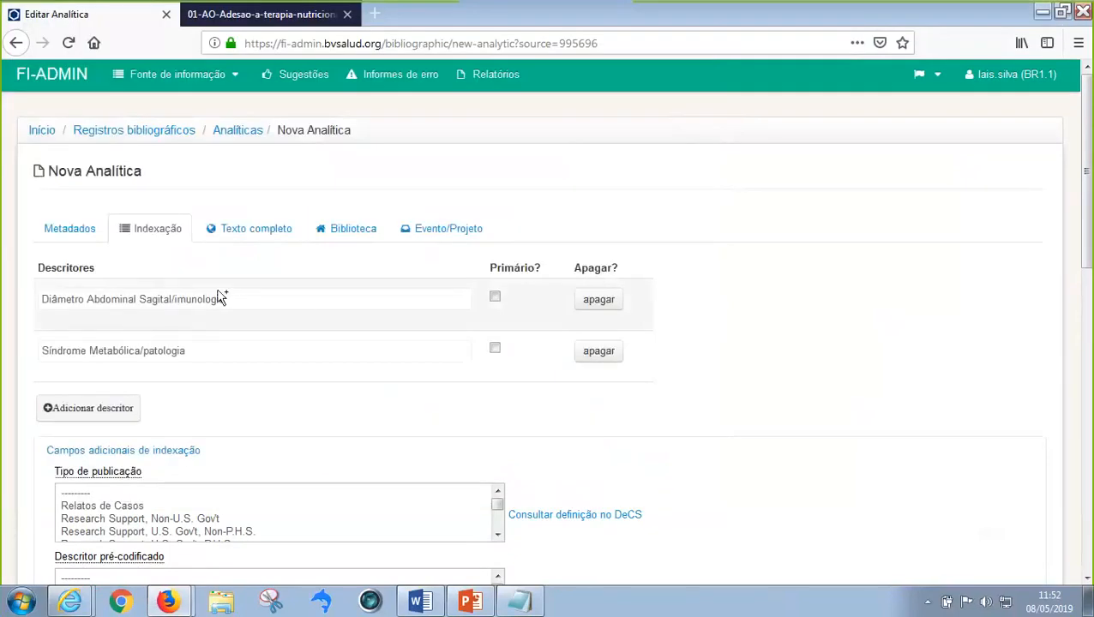
- Mark the Diâmetro Abdominal Sagital/imunologia descriptor as primary
click(495, 298)
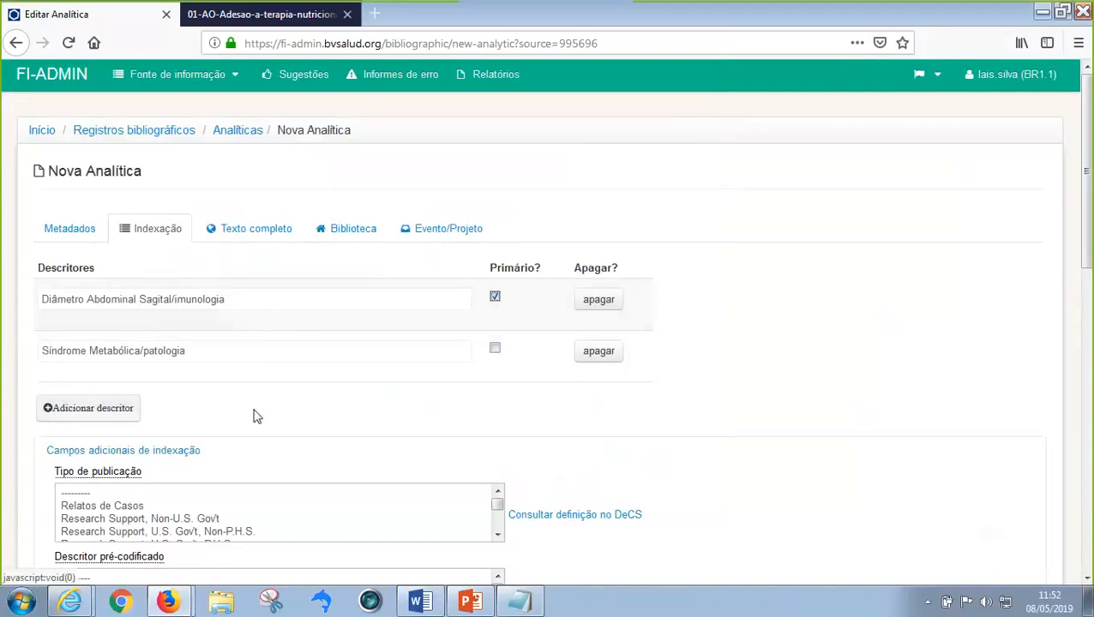
scroll(283, 394, down, 1)
scroll(283, 394, down, 3)
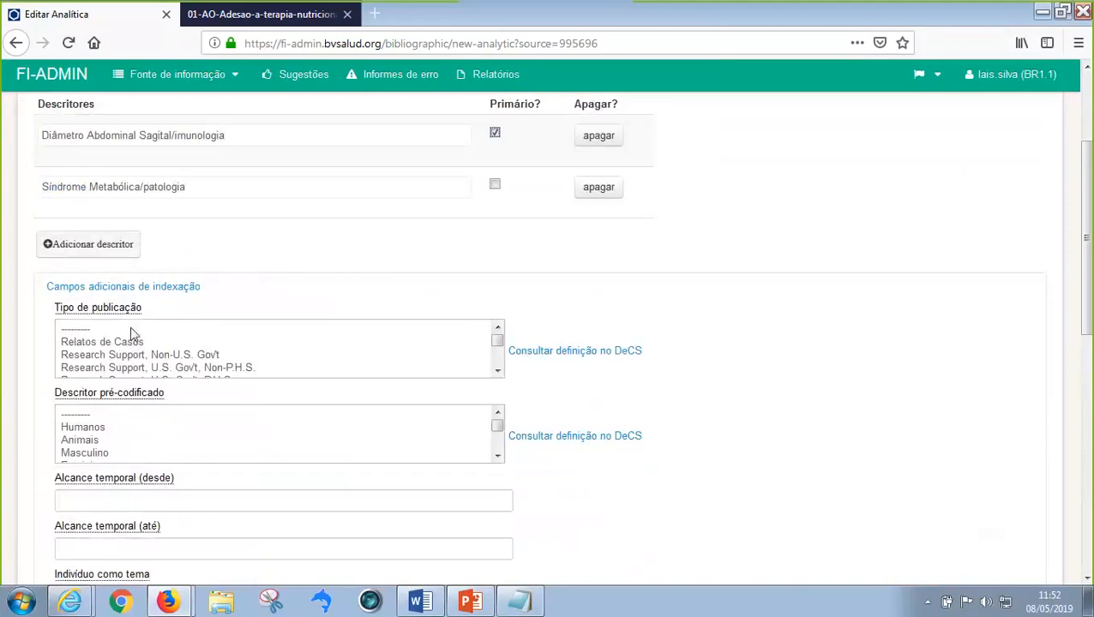
- Try Relatos de Casos as the publication type, and reset the selection to the blank option
click(257, 341)
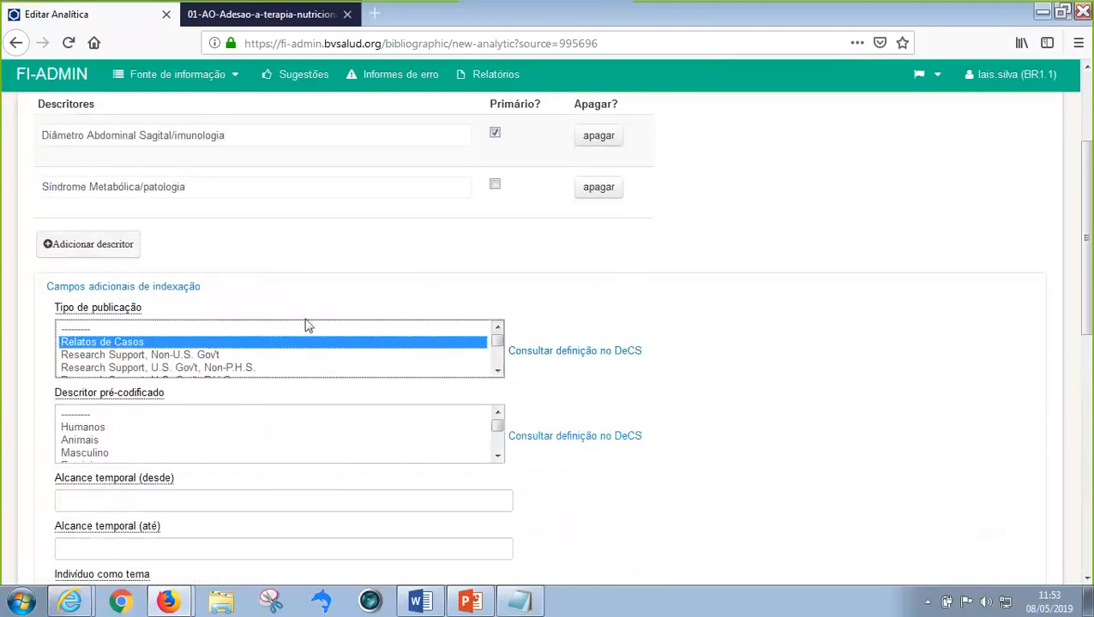
click(375, 330)
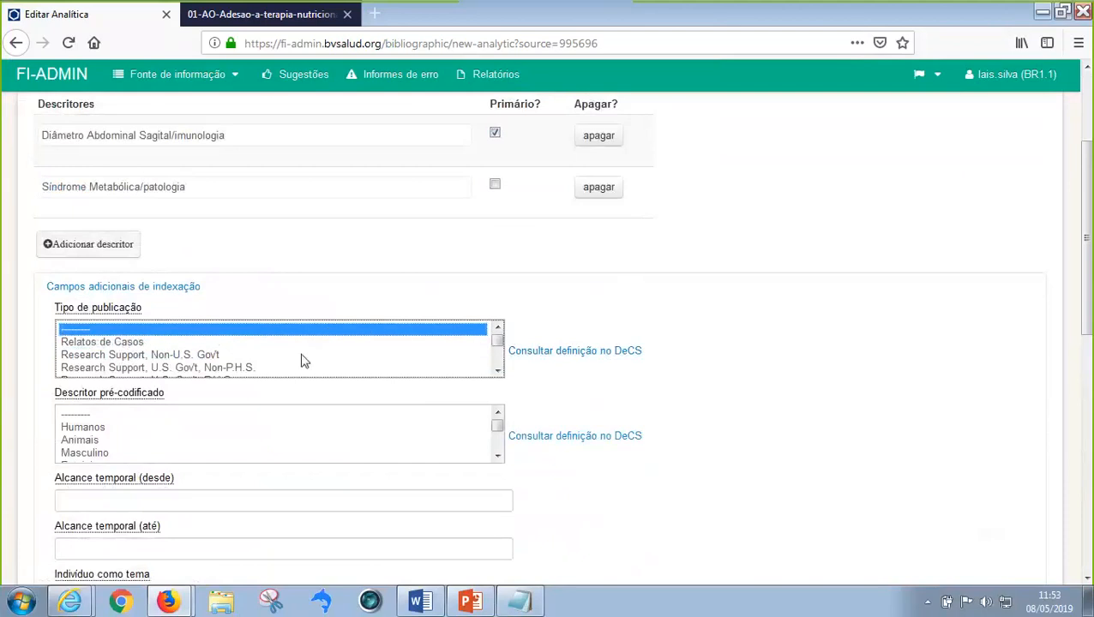
scroll(300, 350, down, 1)
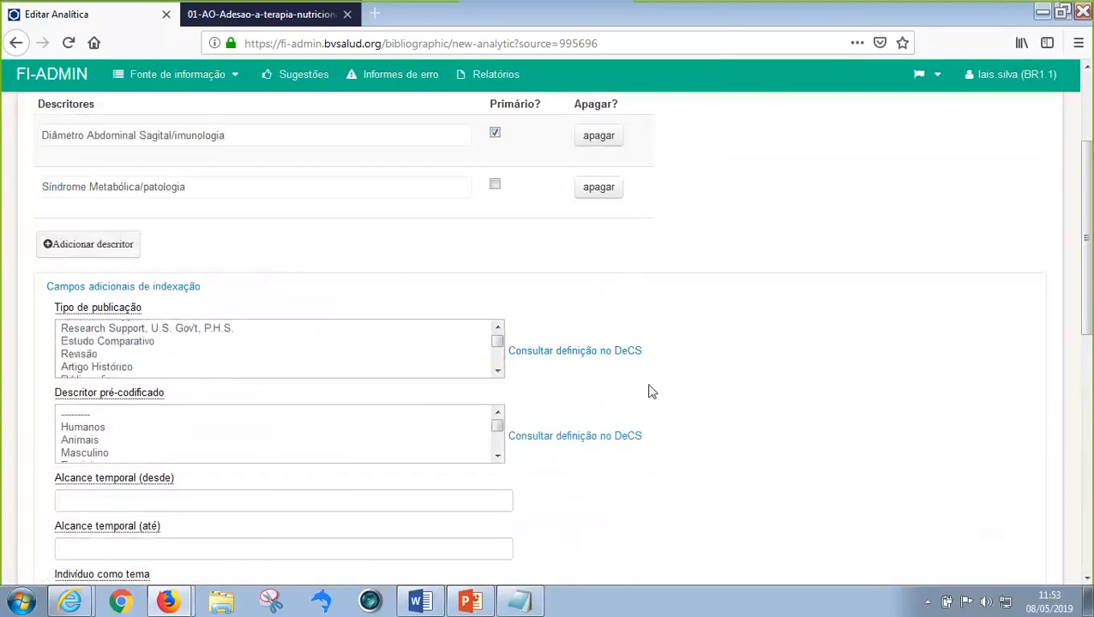
- Try selecting Humanos, Masculino and Recém-Nascido (até 1 mês de idade) together as pre-coded descriptors
scroll(660, 377, down, 1)
scroll(664, 375, down, 2)
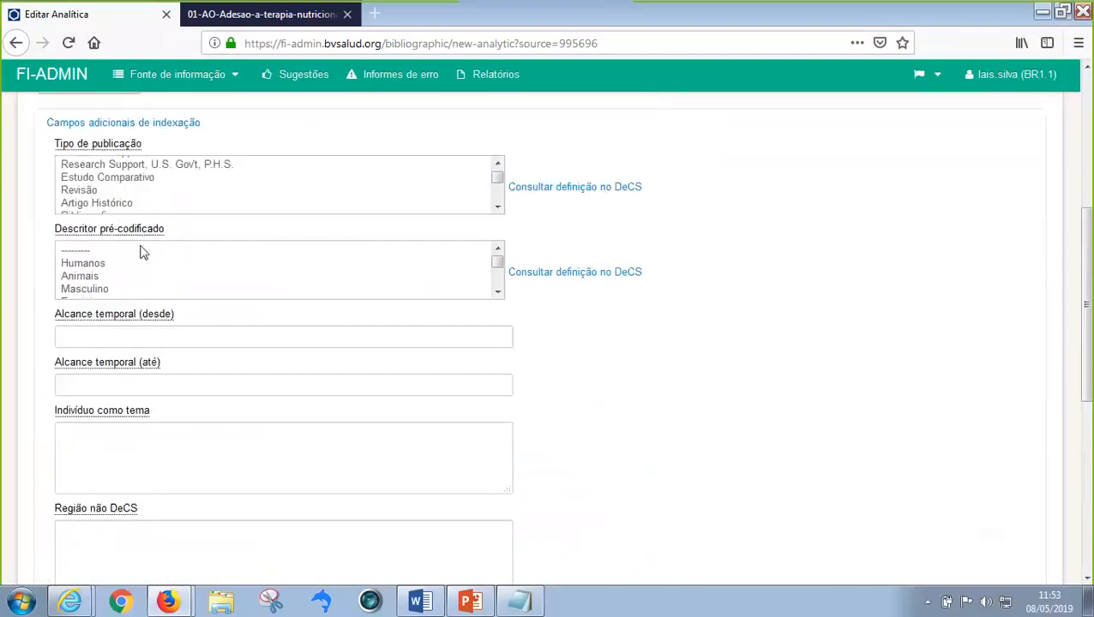
click(100, 267)
click(118, 291)
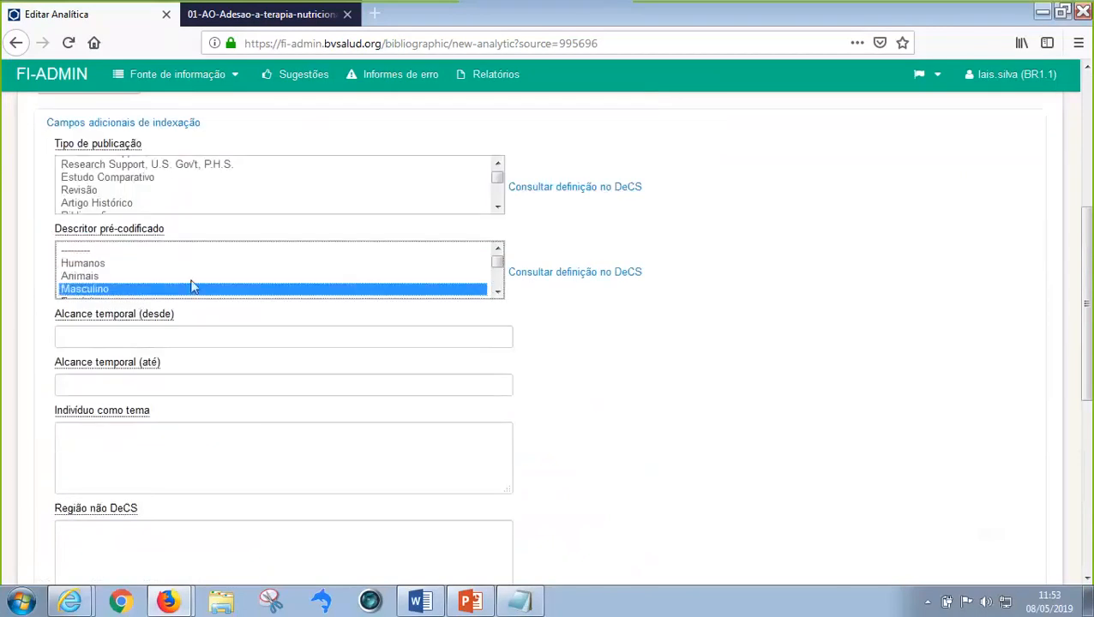
click(107, 266)
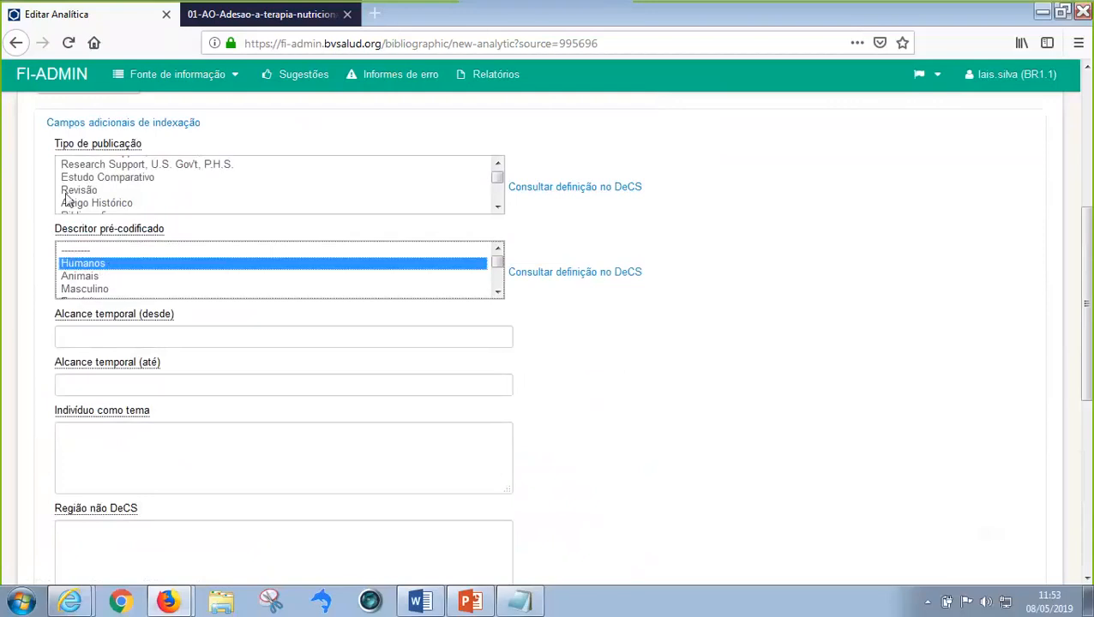
ctrl+click(86, 290)
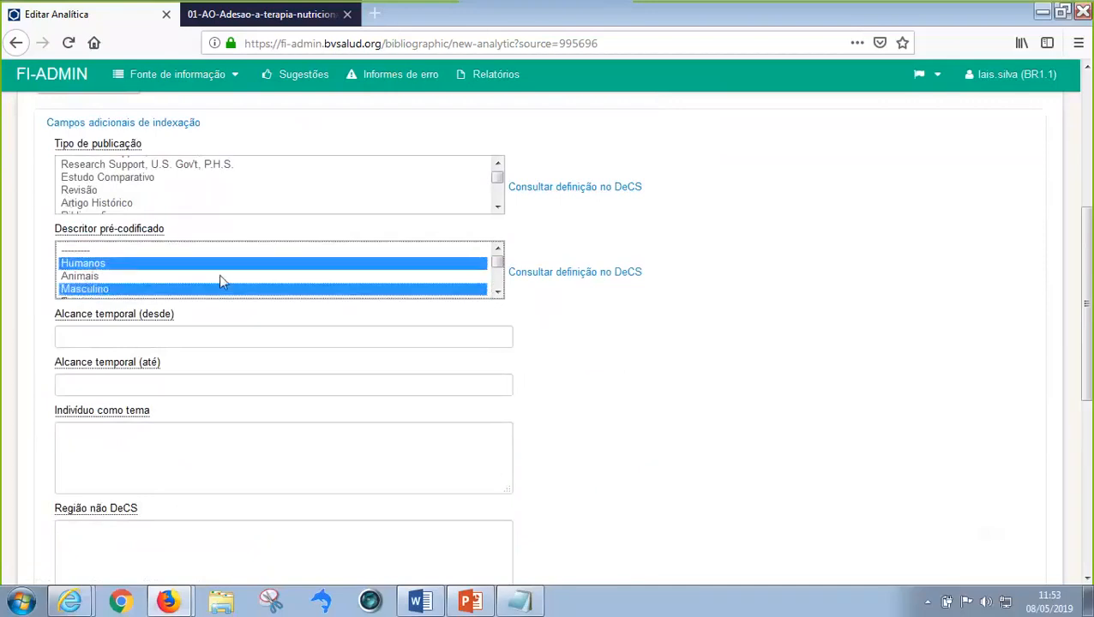
scroll(148, 266, down, 2)
ctrl+click(244, 276)
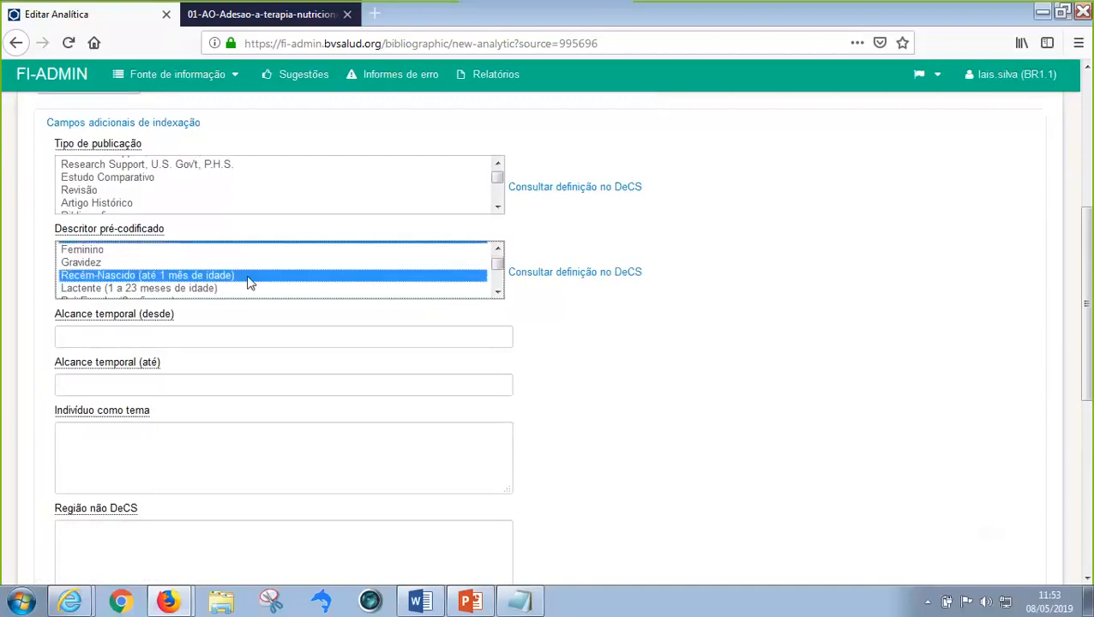
scroll(205, 261, down, 2)
scroll(222, 298, up, 3)
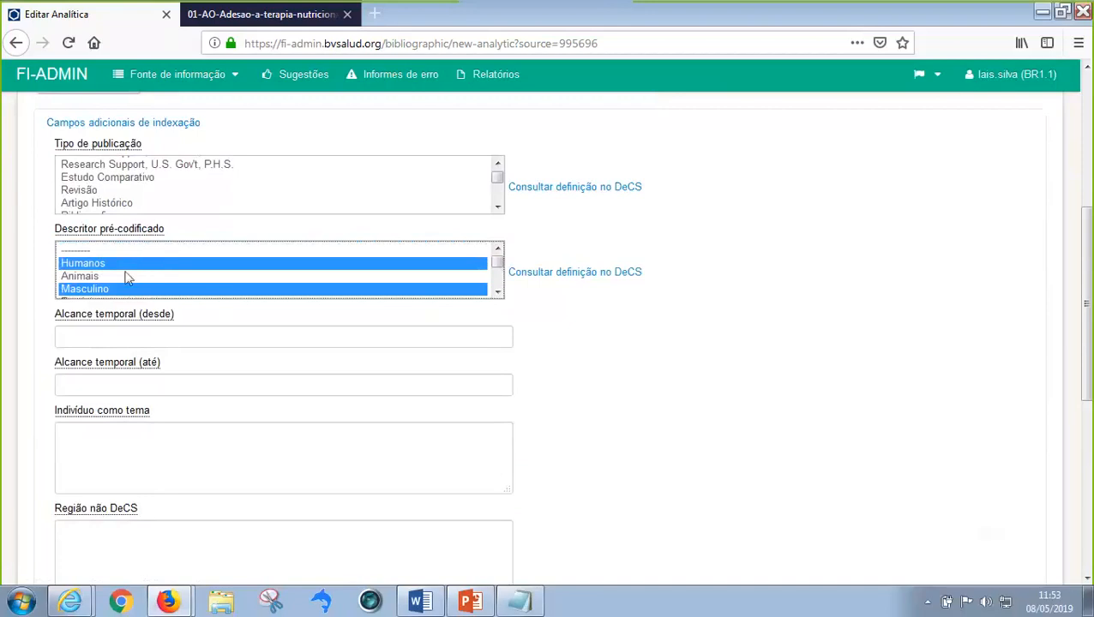
click(498, 293)
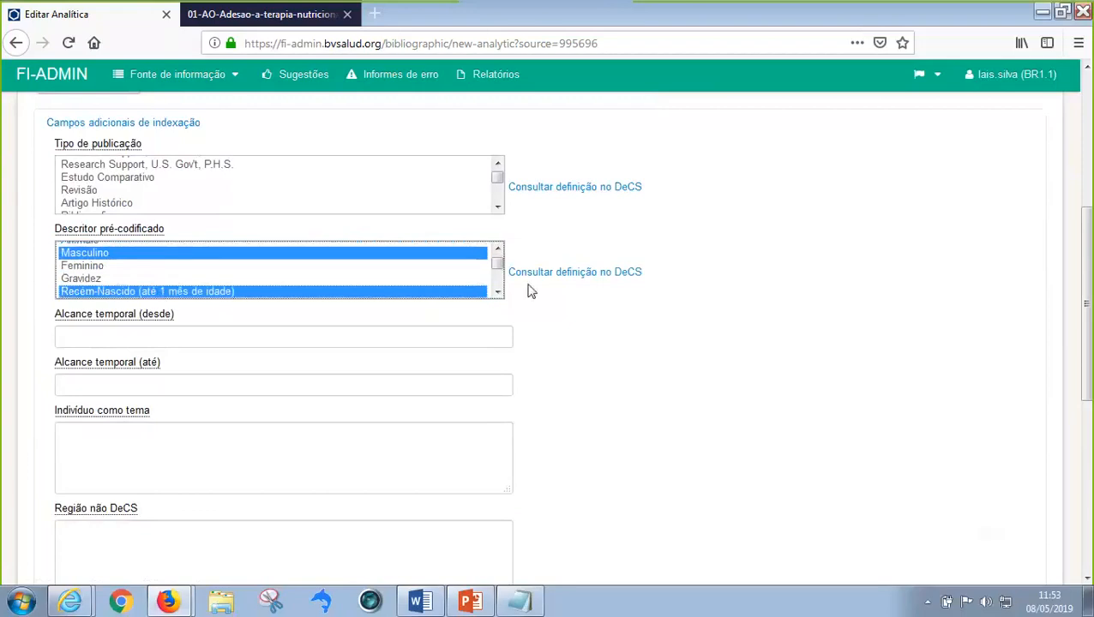
scroll(500, 269, up, 1)
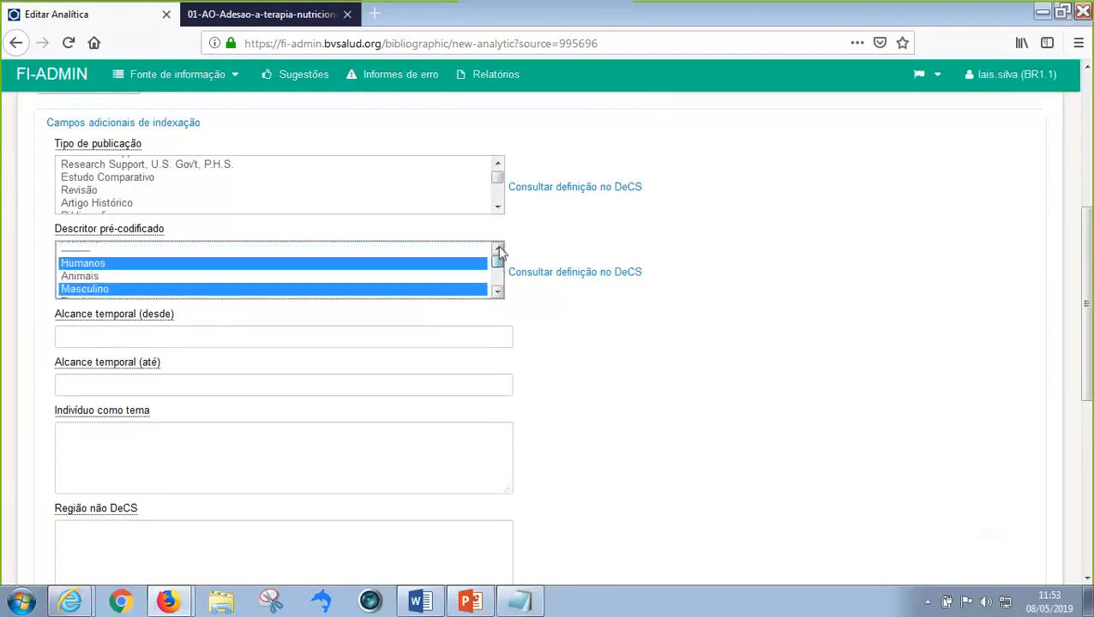
- Reset the pre-coded descriptor selection to Humanos only
click(70, 268)
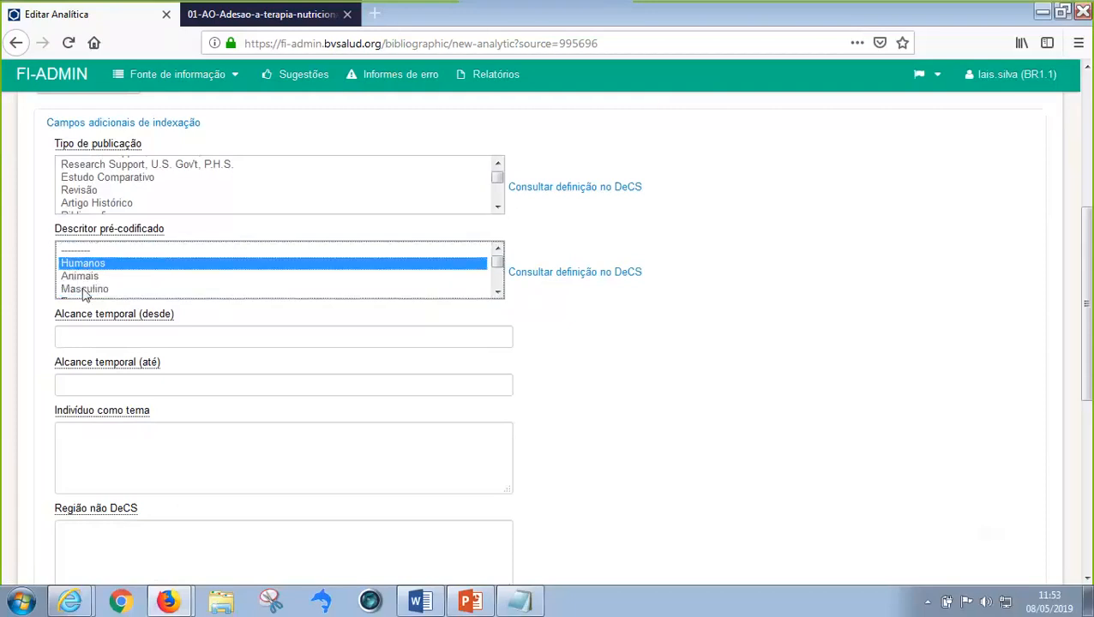
click(82, 290)
scroll(120, 267, down, 1)
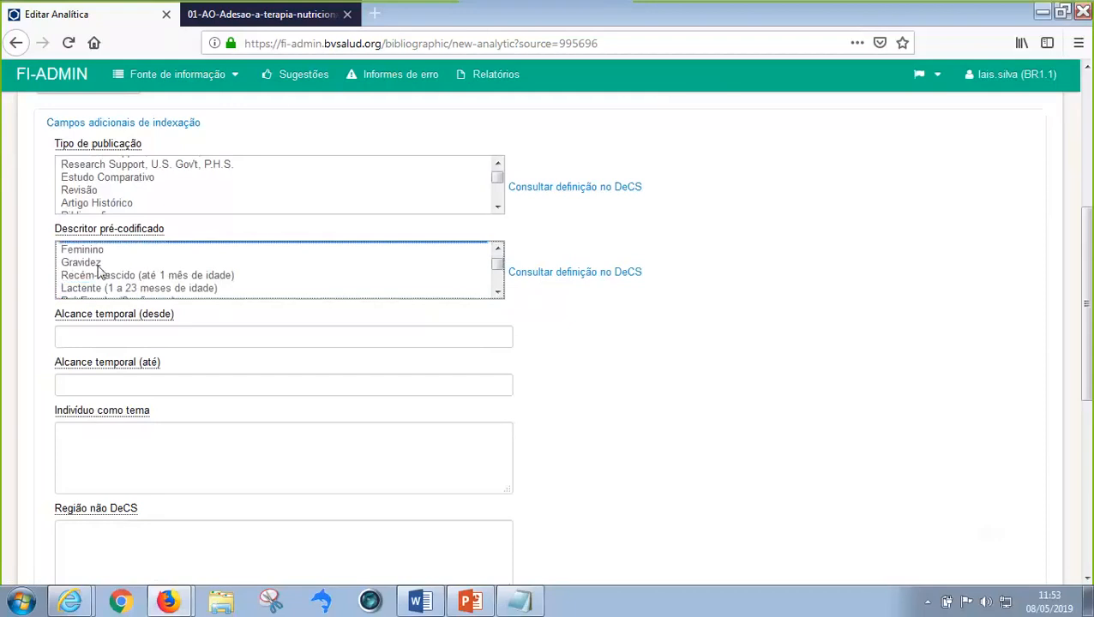
click(99, 275)
scroll(144, 259, up, 2)
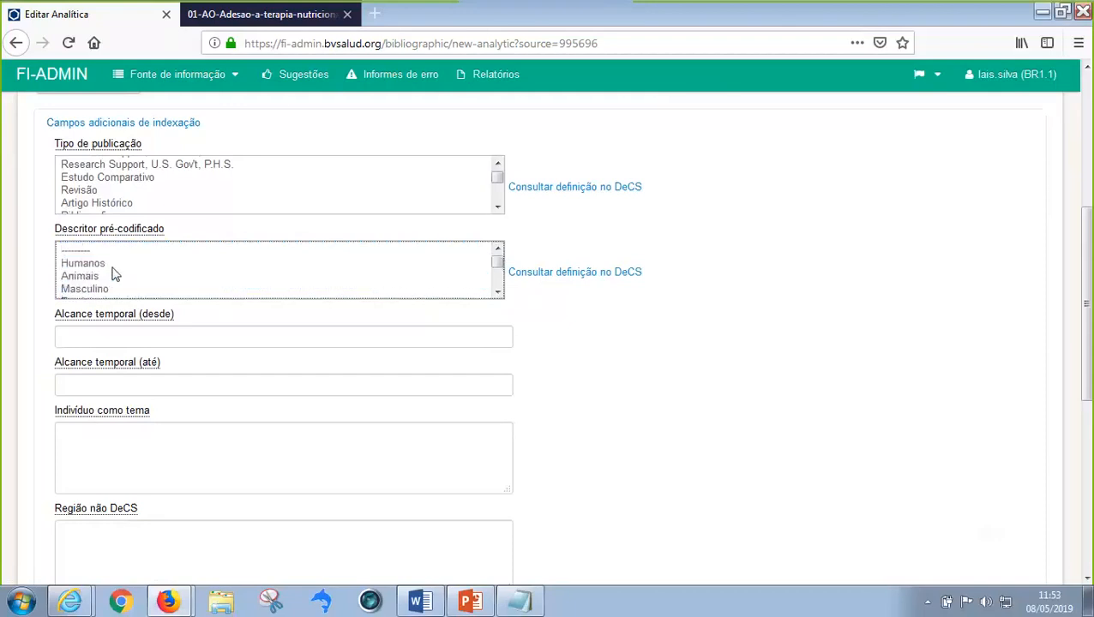
click(100, 264)
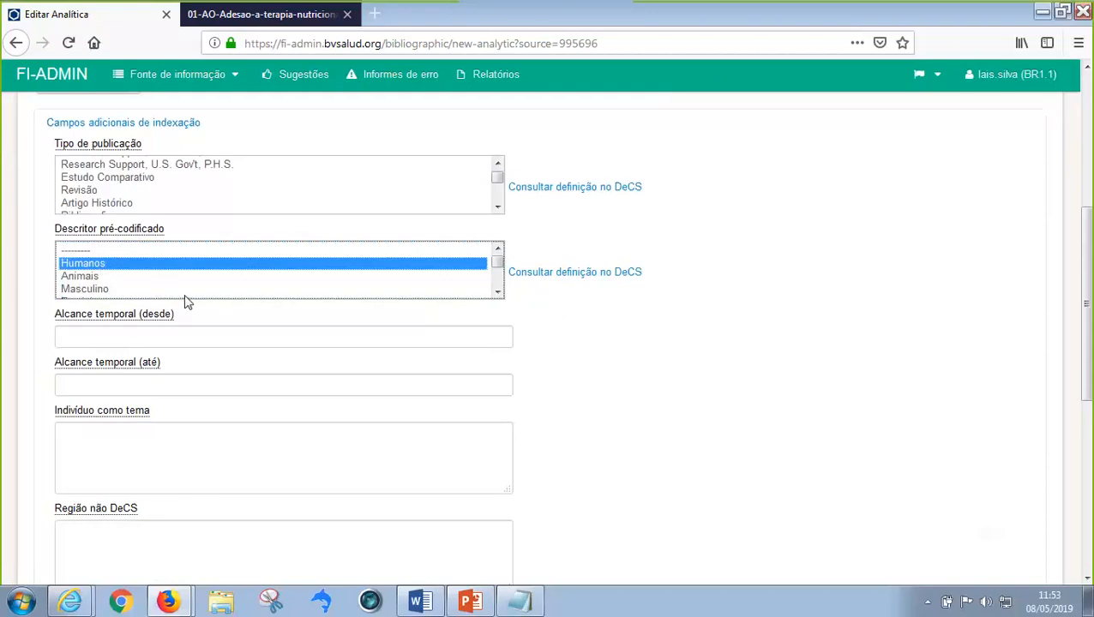
- Review the remaining indexing fields, from temporal range, individual, region and institution as subject to the total number of references
click(112, 336)
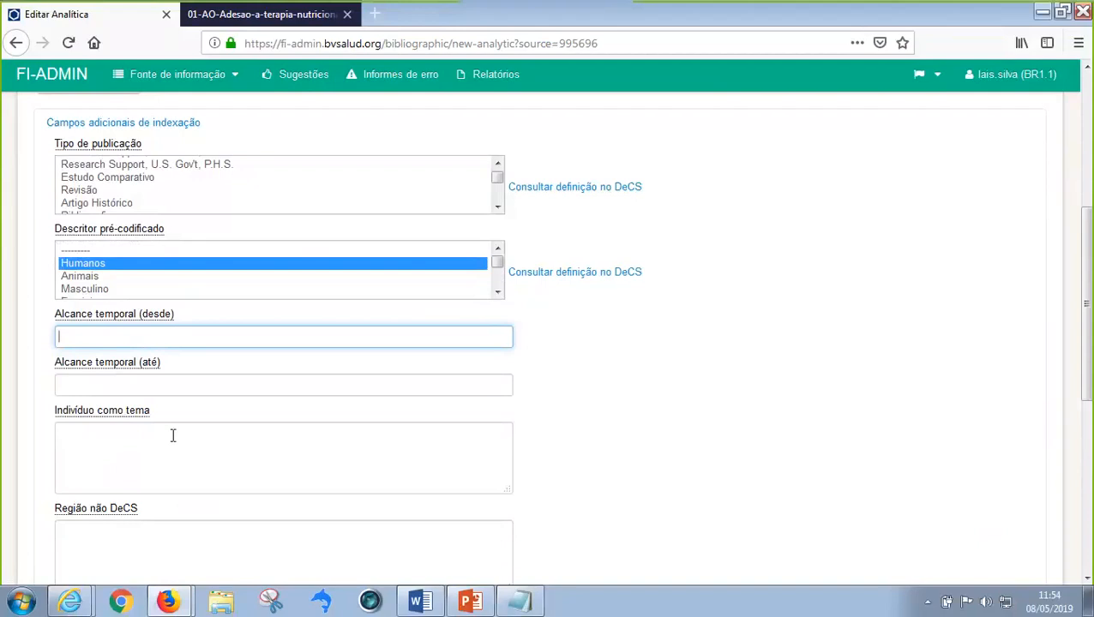
scroll(103, 484, down, 2)
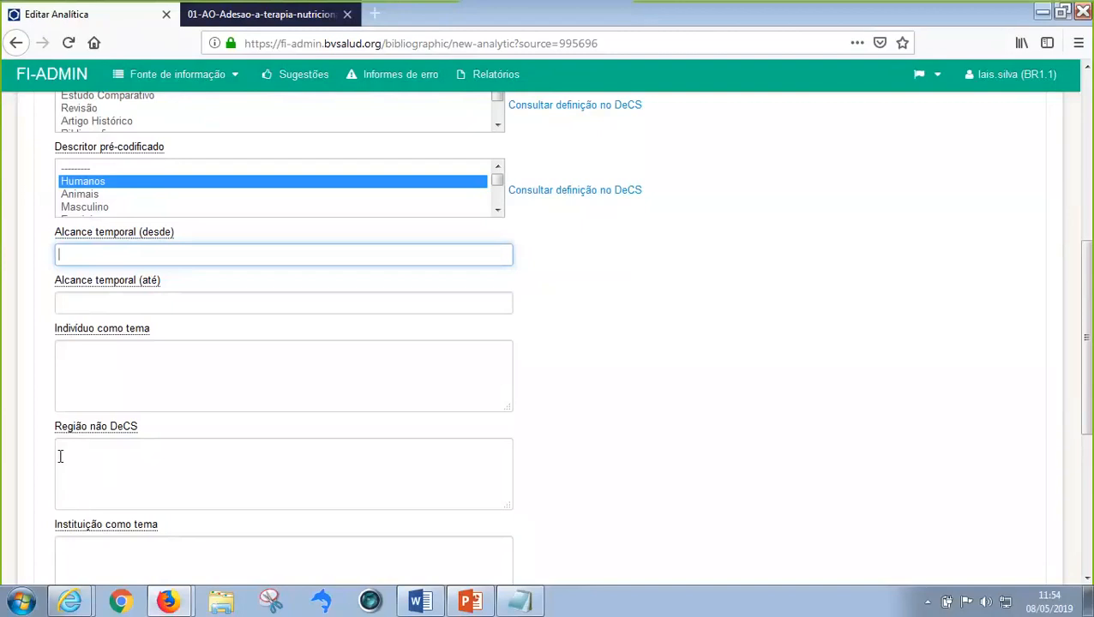
scroll(83, 458, down, 3)
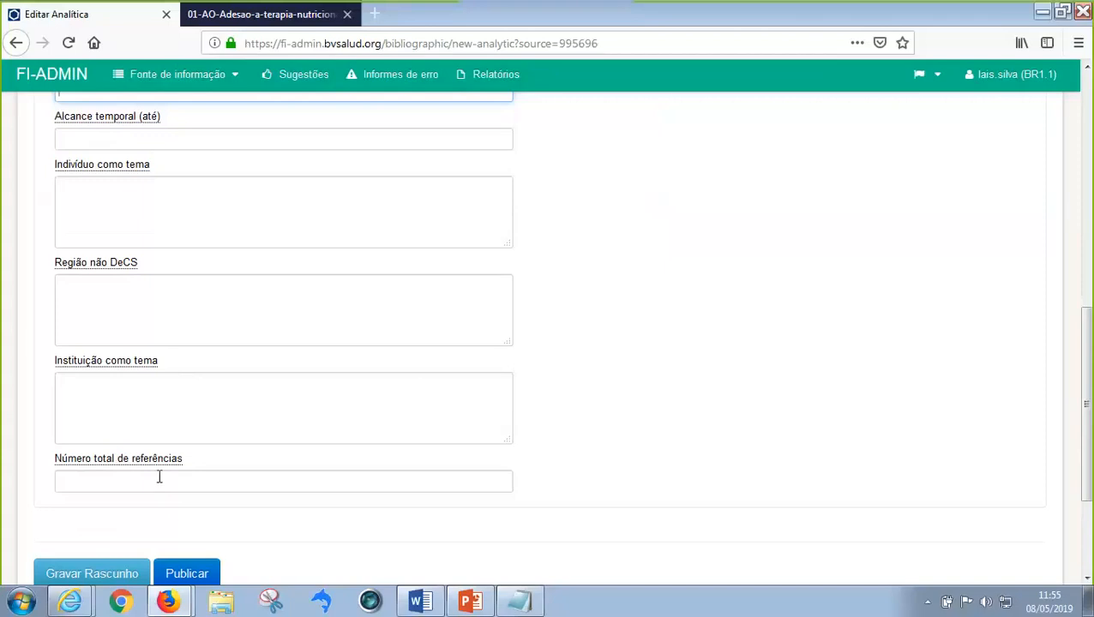
- Open the record's full-text section and copy the web address of the article PDF
scroll(630, 256, up, 10)
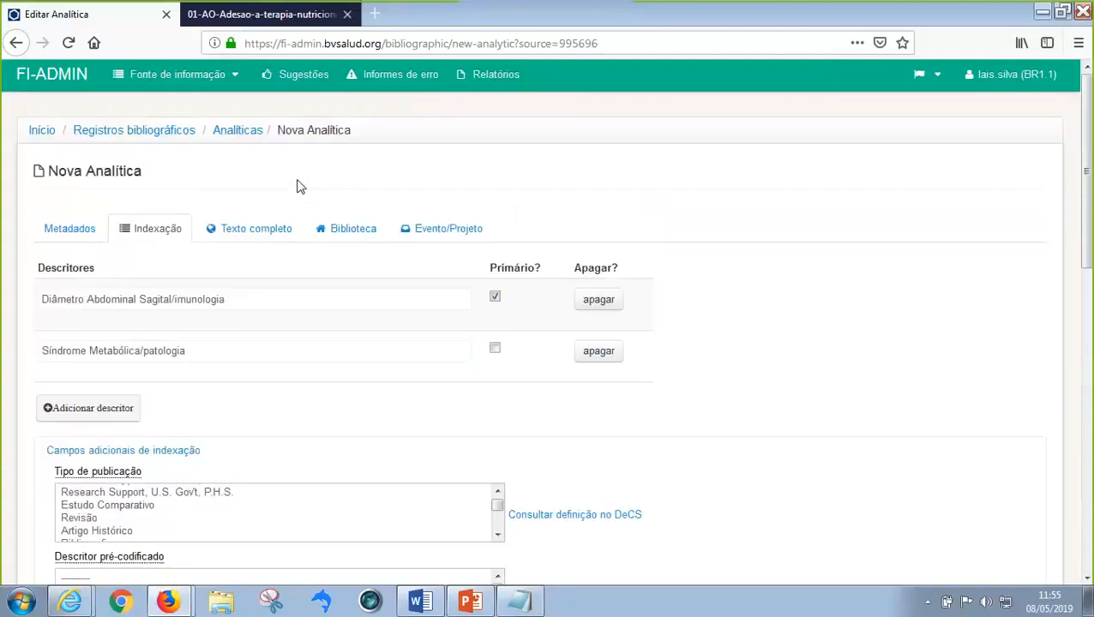
click(267, 232)
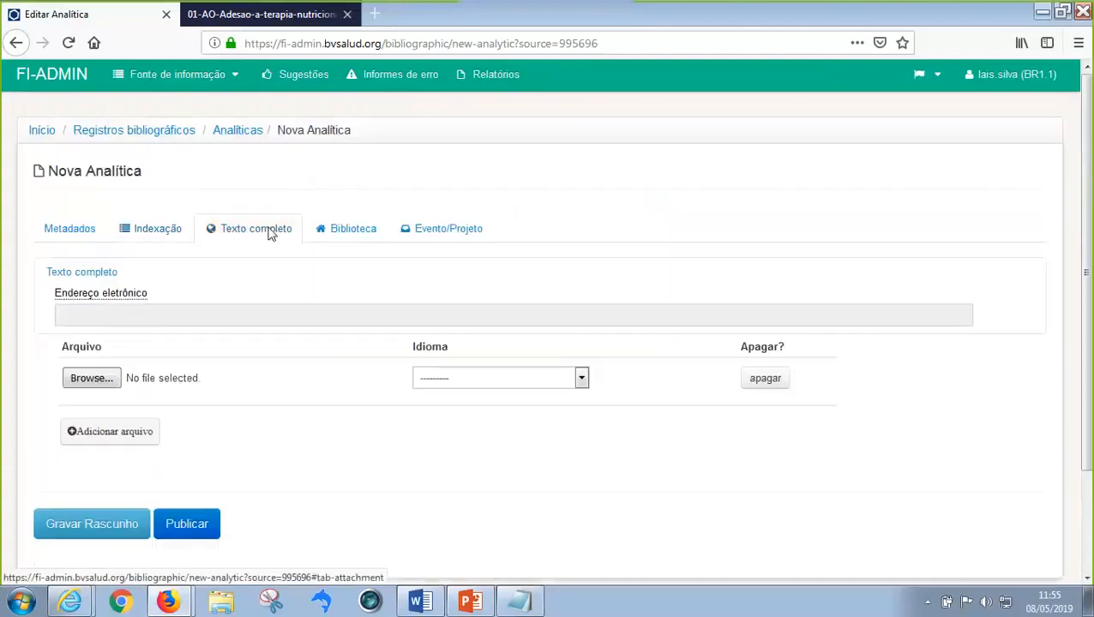
click(247, 14)
click(368, 43)
key(ctrl+c)
right_click(375, 43)
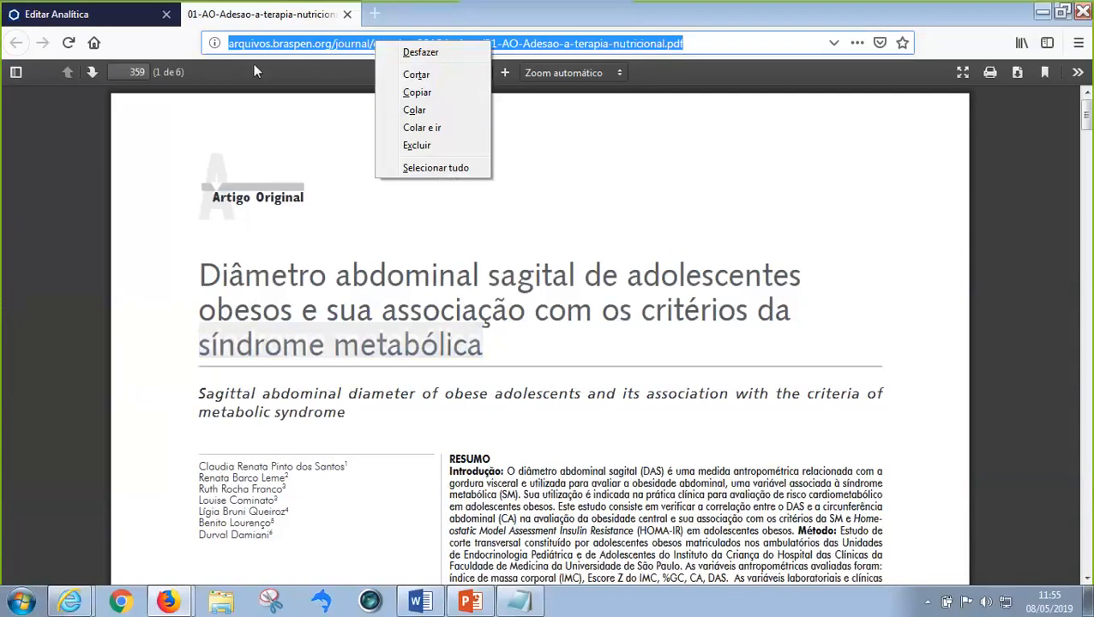
click(433, 94)
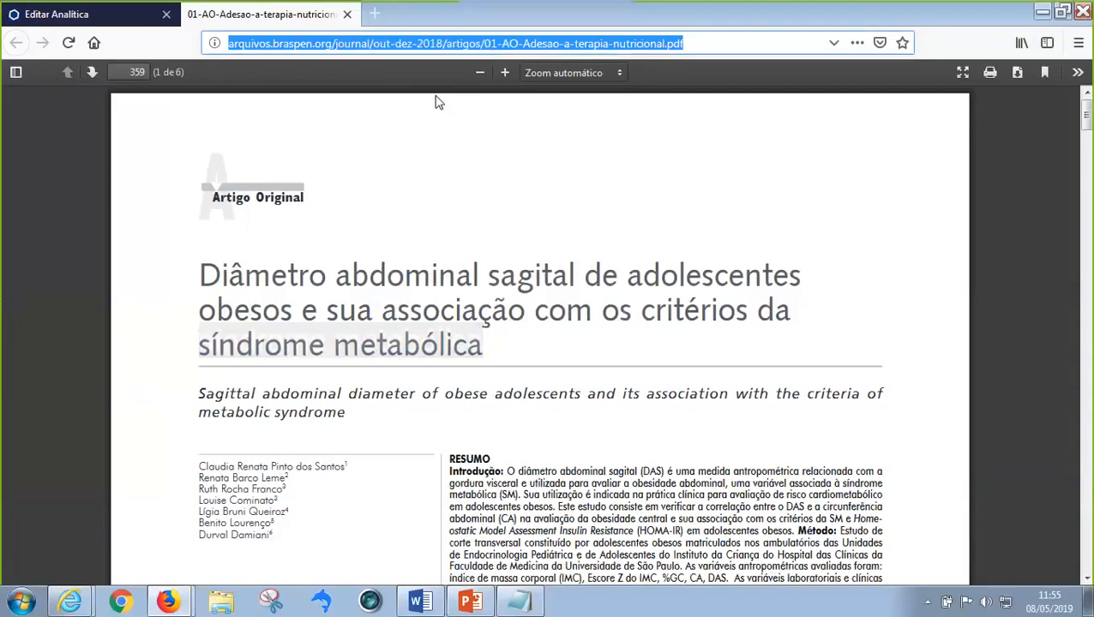
click(132, 12)
click(133, 319)
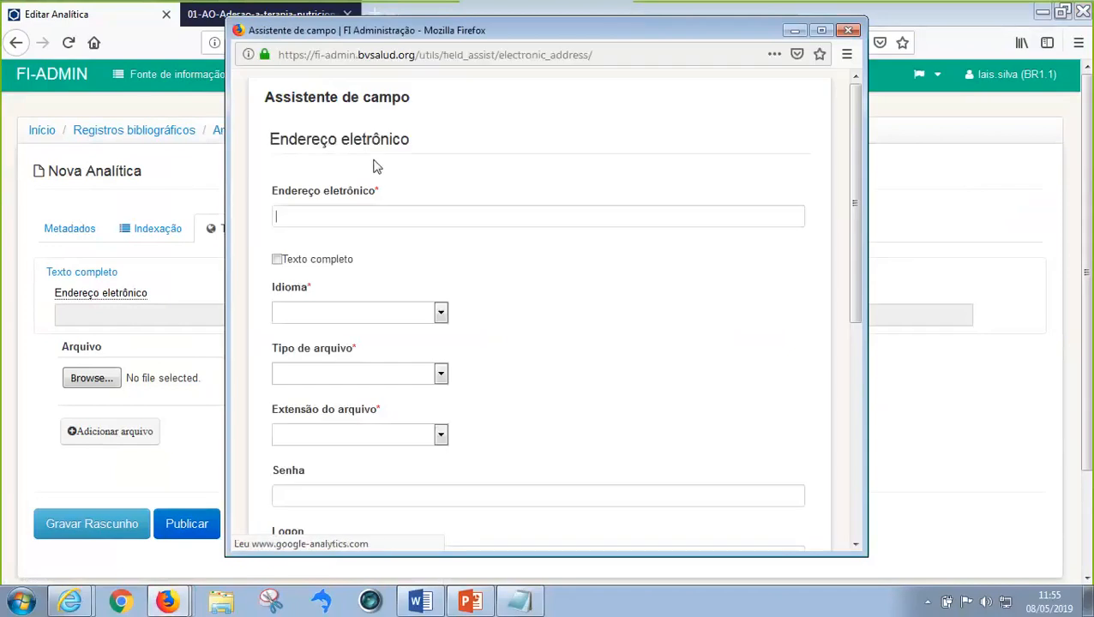
right_click(326, 210)
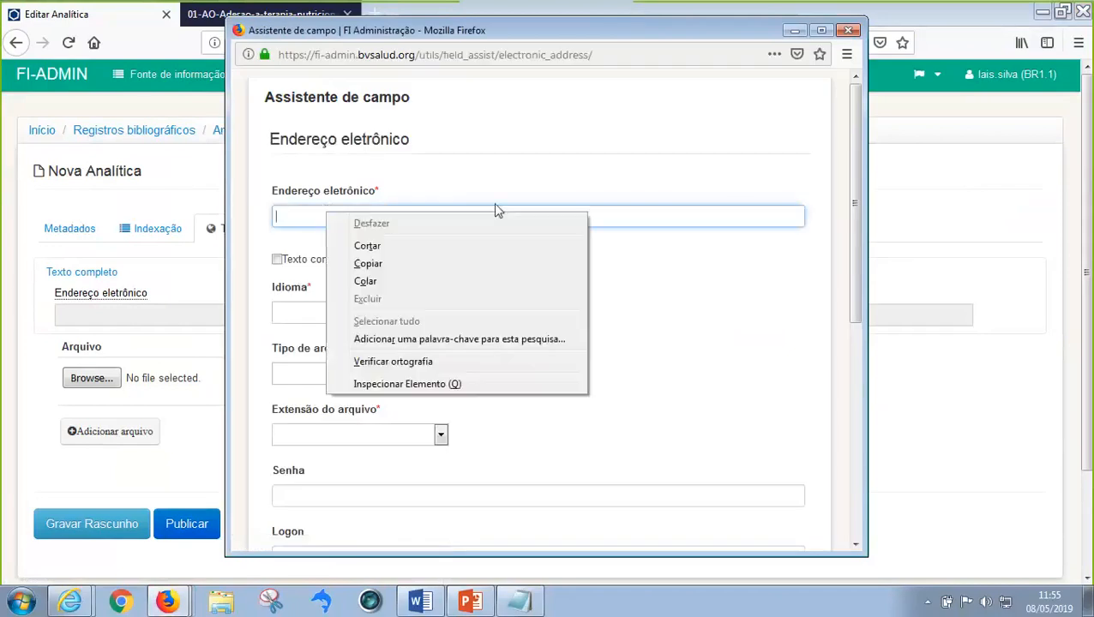
click(378, 283)
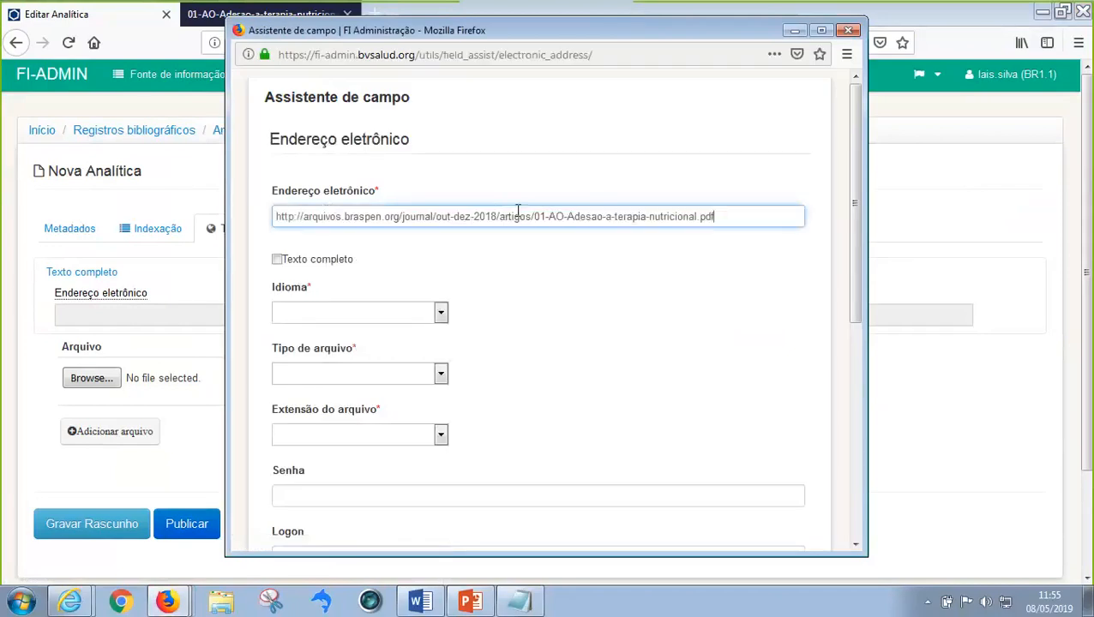
- Flag the address as full text (Texto completo) and set its language to Português
click(276, 259)
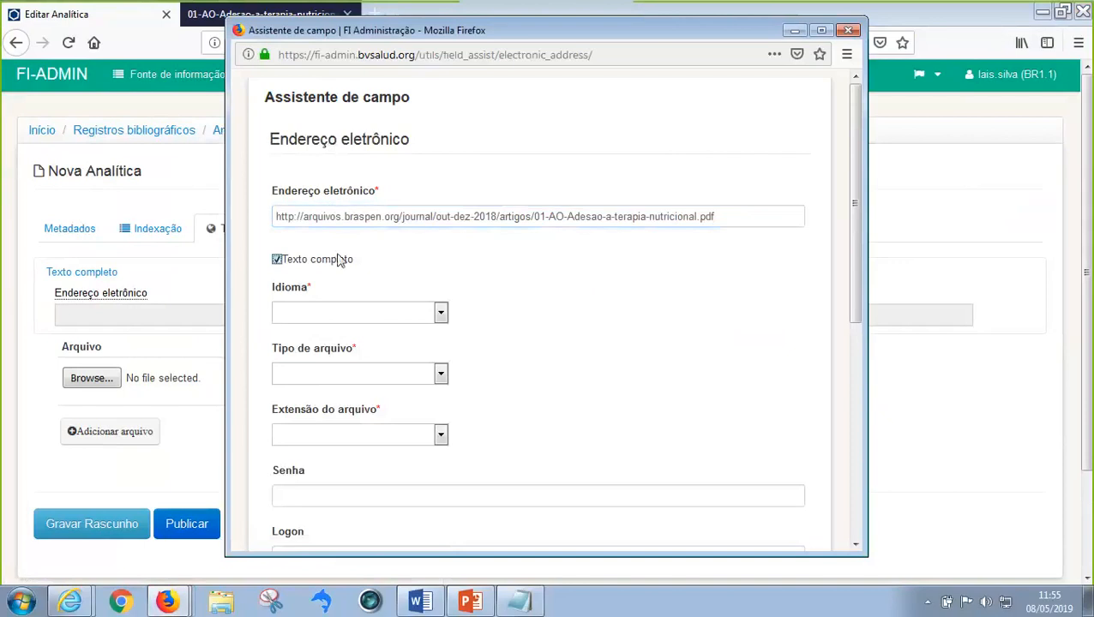
click(435, 314)
click(334, 133)
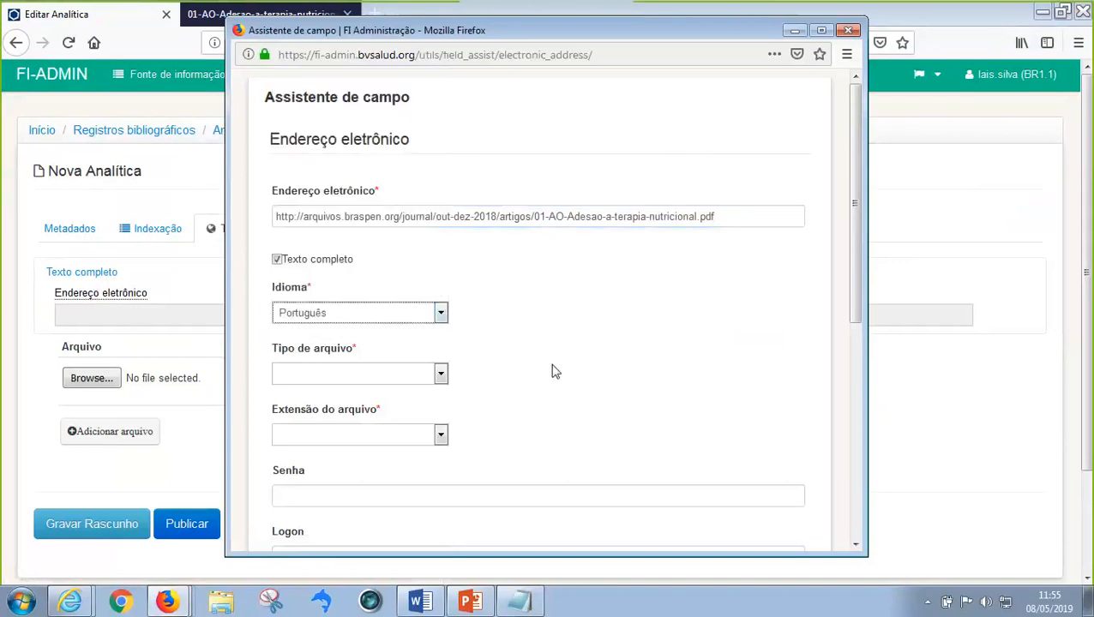
click(441, 375)
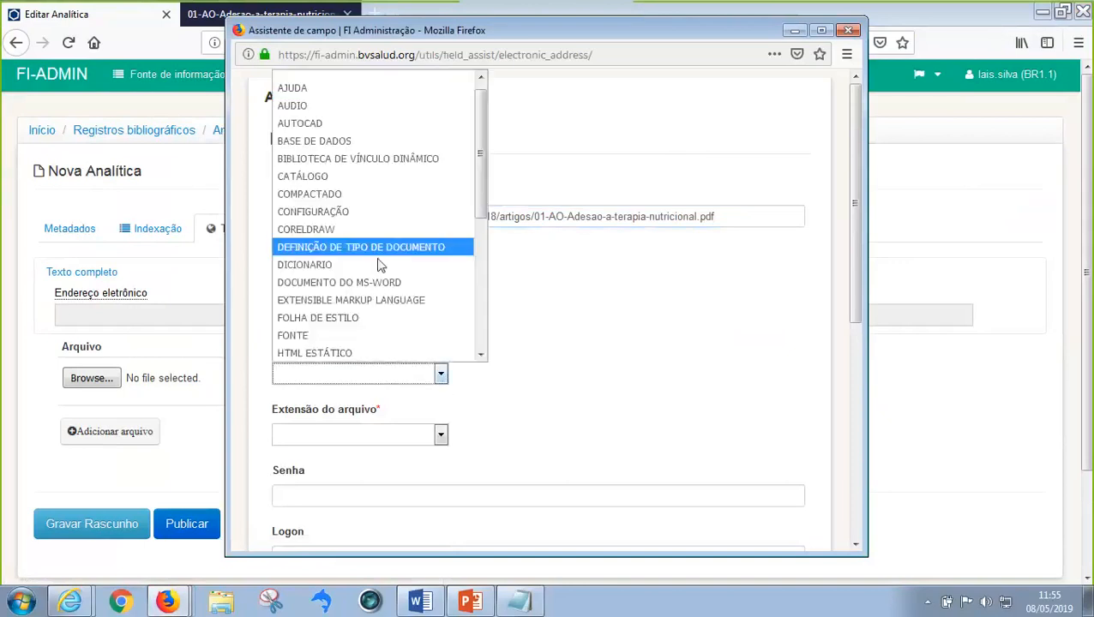
key(p)
key(p)
click(410, 320)
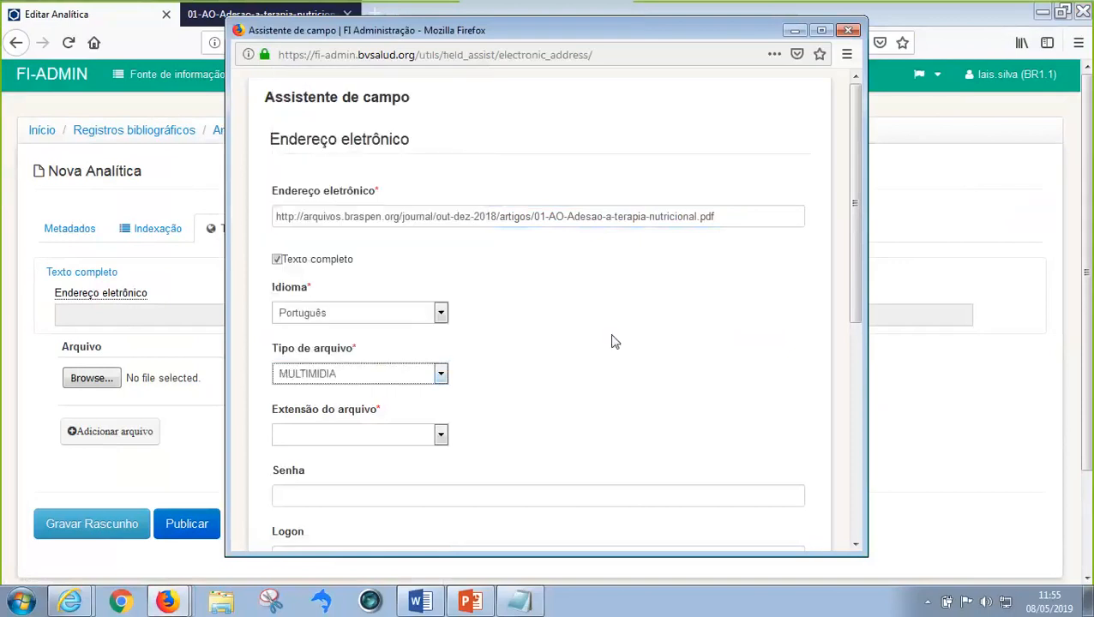
- Set the file type to PDF and the file extension to pdf for the electronic address
click(440, 375)
key(p)
key(p)
key(p)
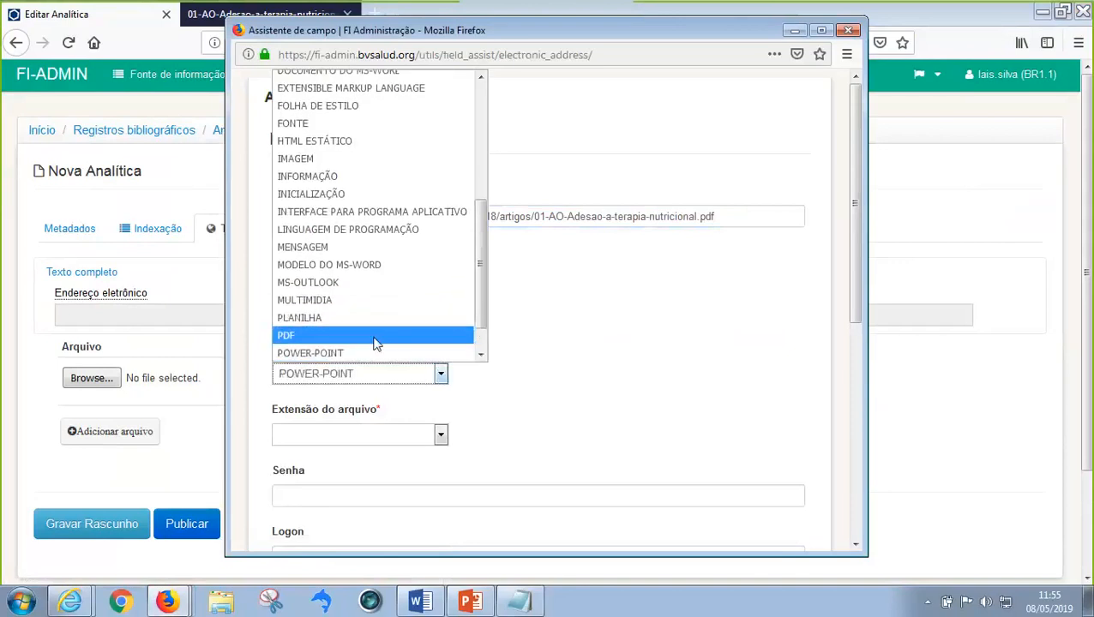
click(343, 335)
click(441, 435)
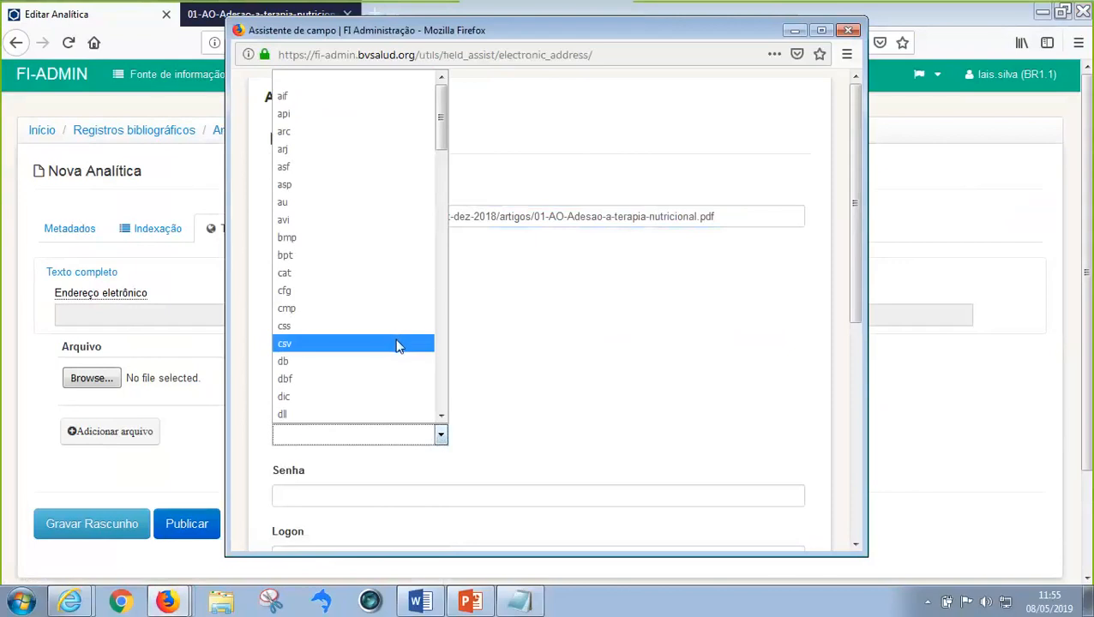
key(p)
key(d)
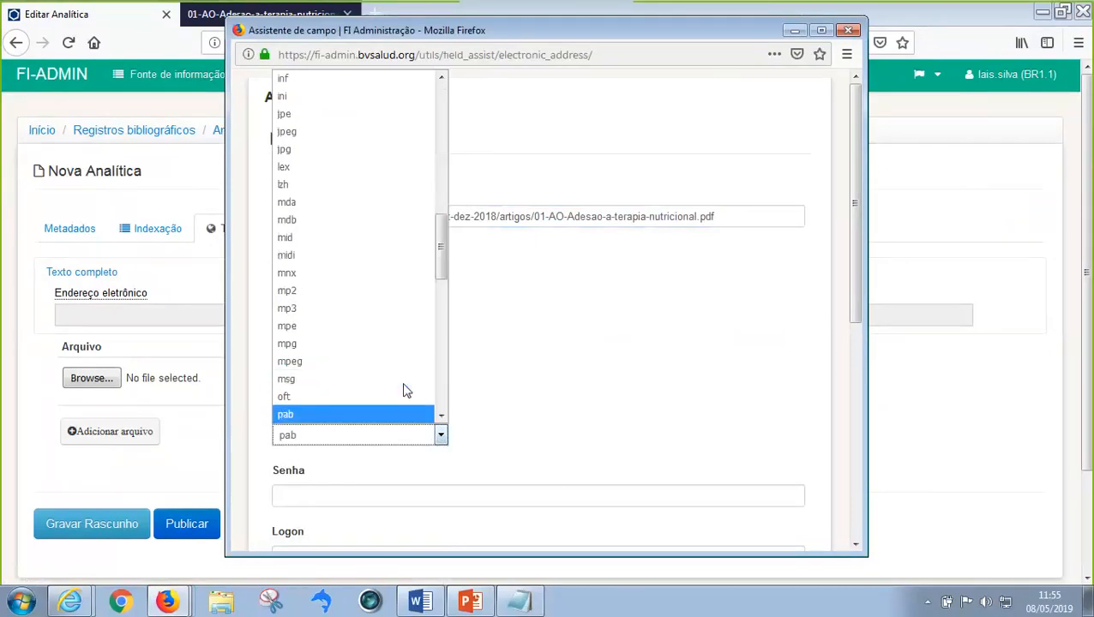
click(498, 408)
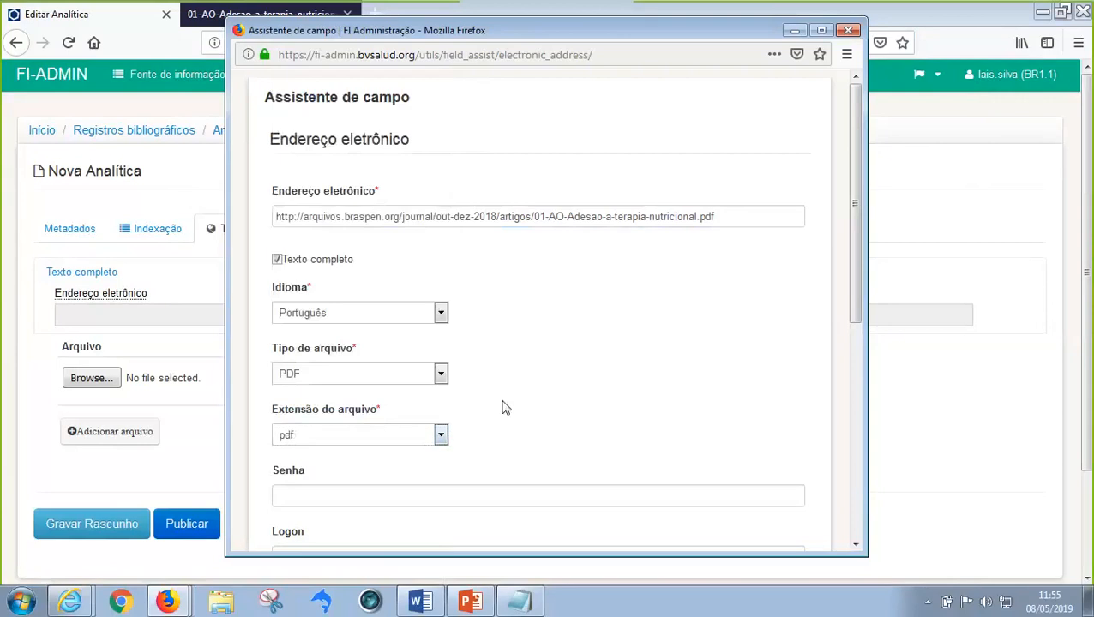
click(440, 374)
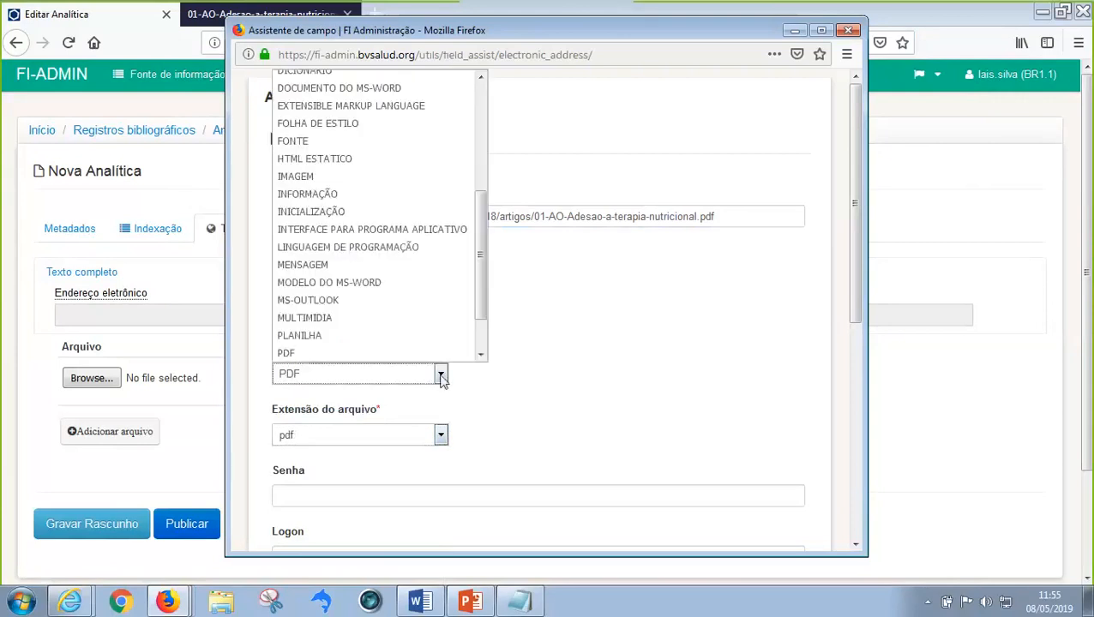
click(569, 382)
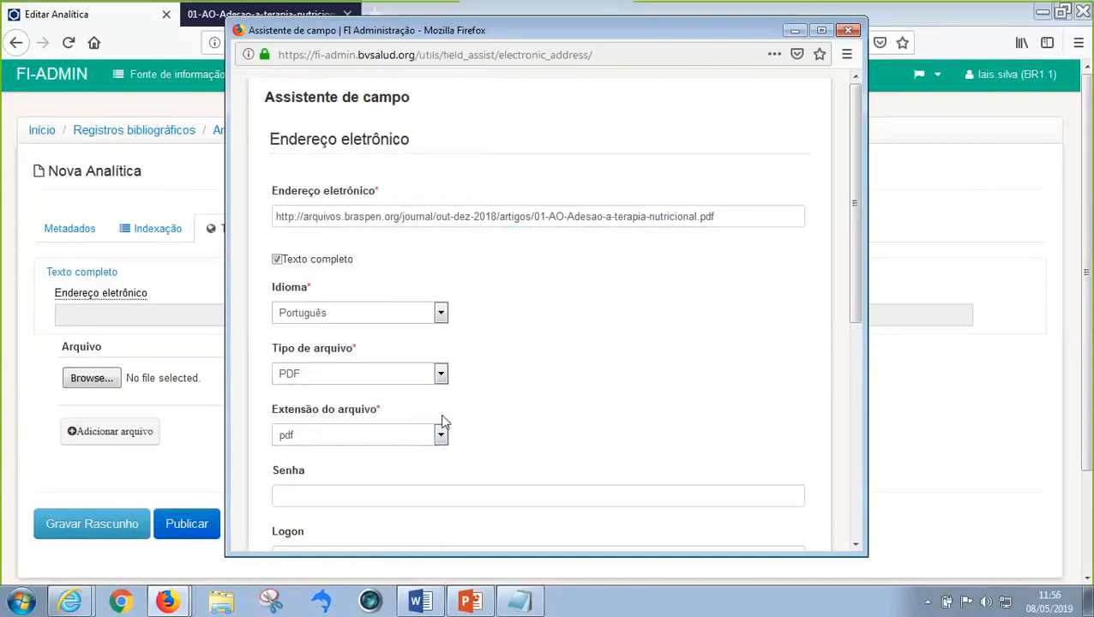
- Add a second electronic address block and look through its available file types and file extensions
scroll(630, 373, down, 4)
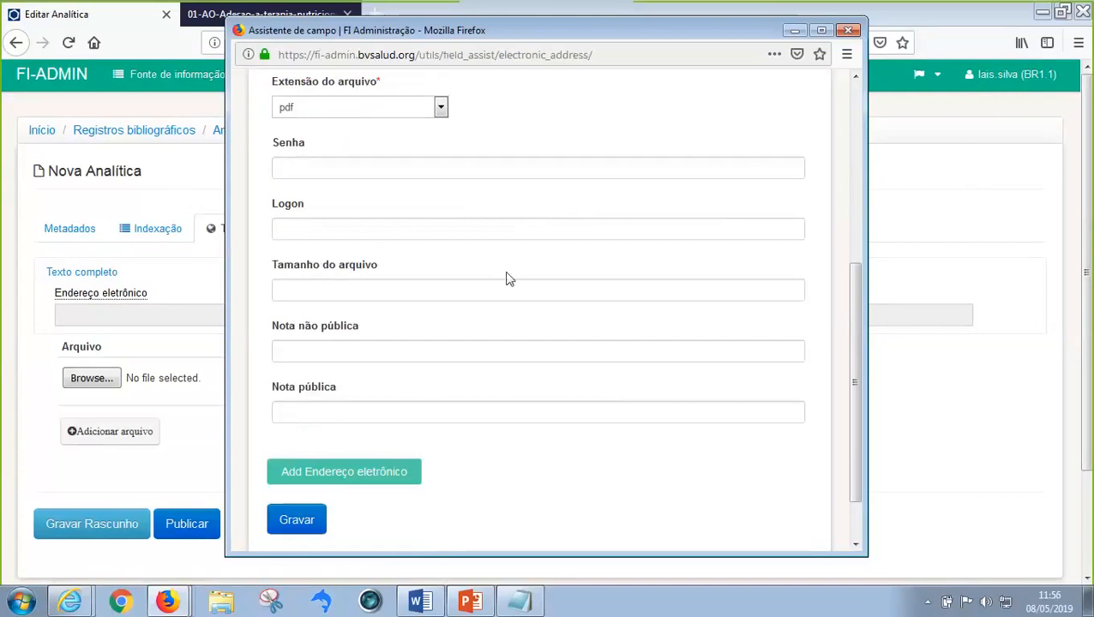
click(403, 480)
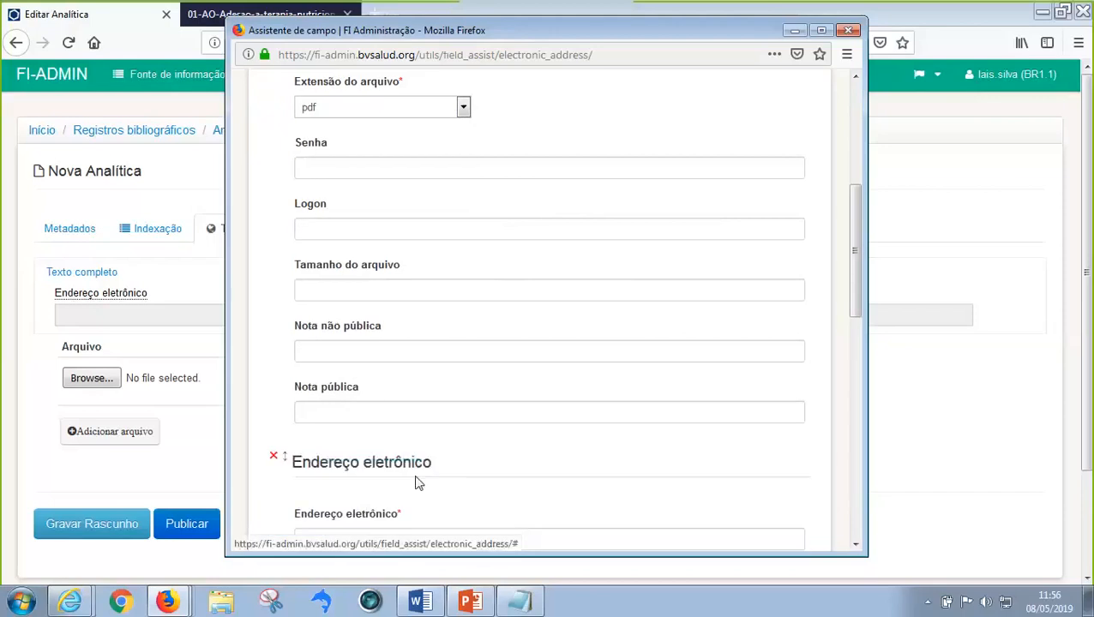
scroll(463, 386, down, 5)
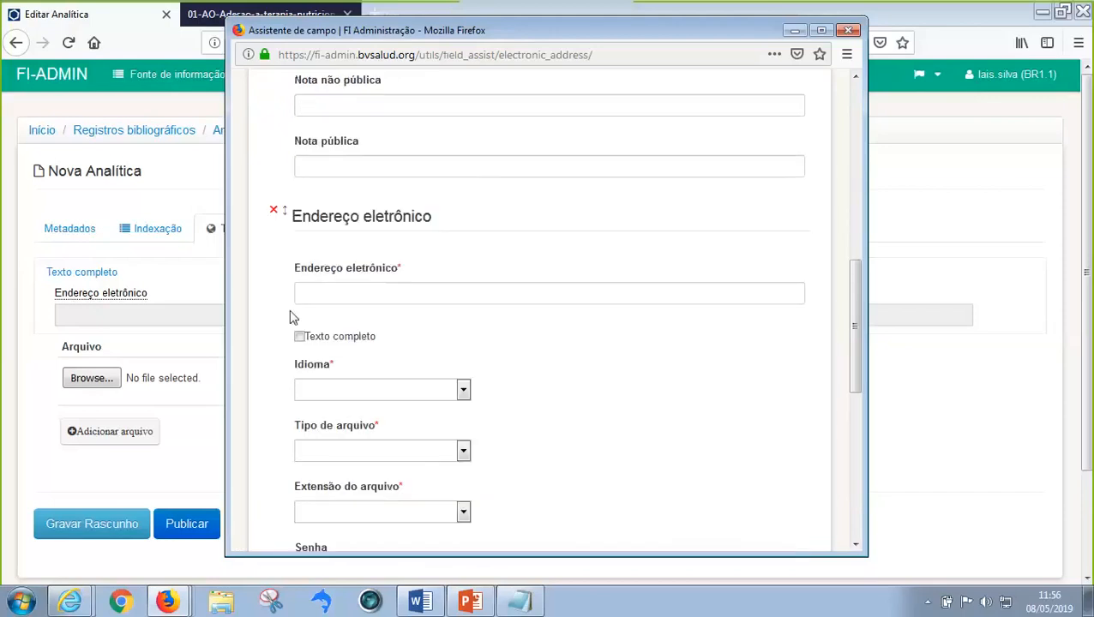
scroll(557, 426, down, 2)
click(463, 371)
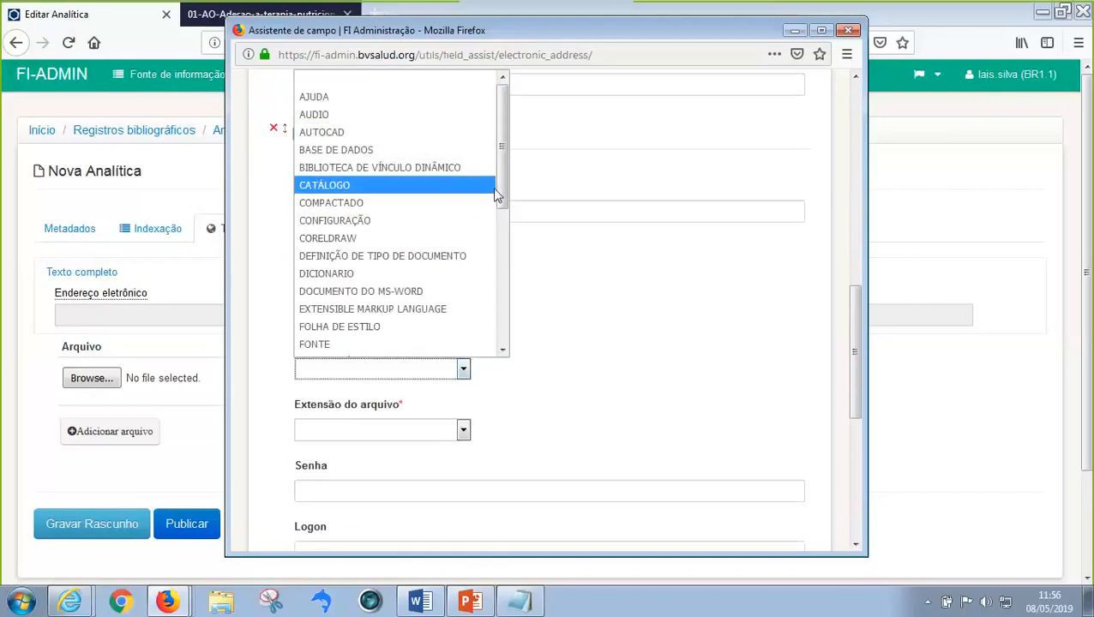
drag(504, 193, 479, 330)
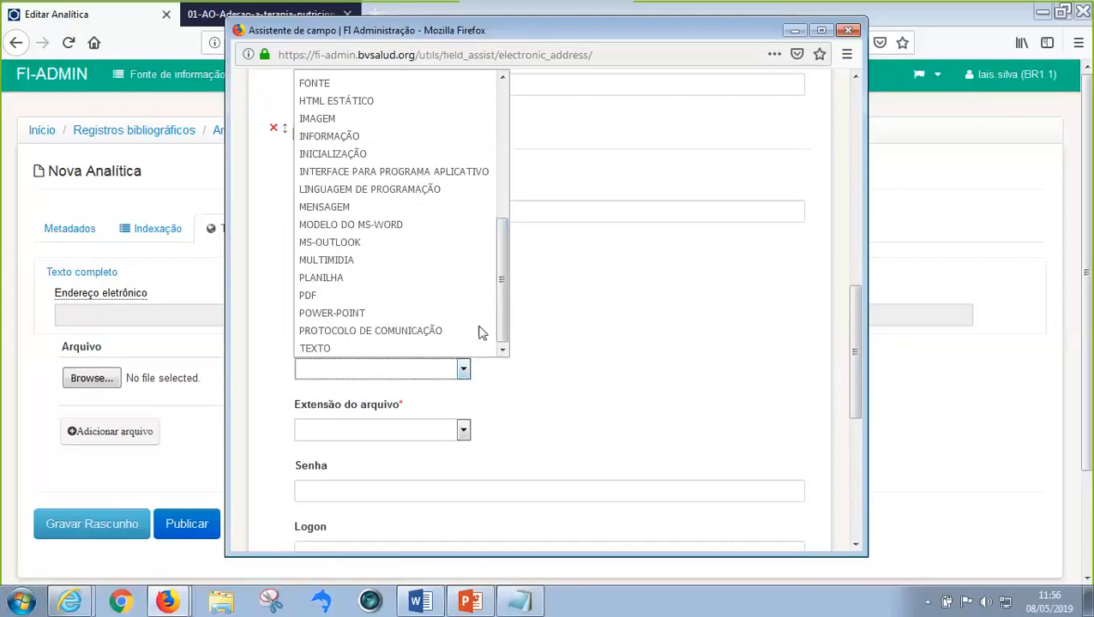
click(374, 277)
click(463, 430)
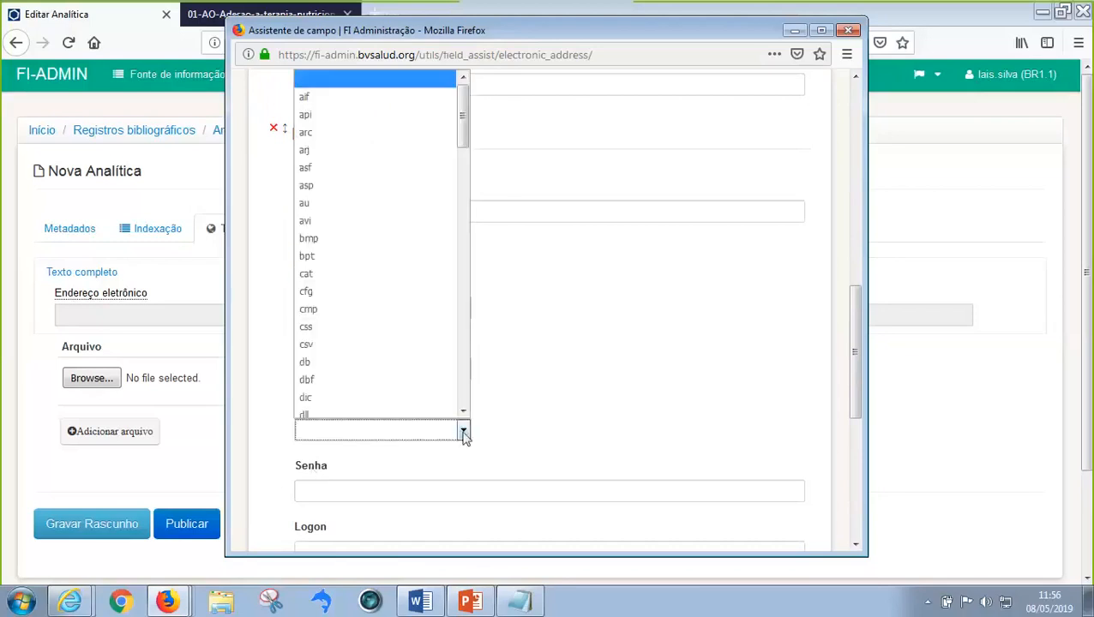
drag(464, 144, 444, 288)
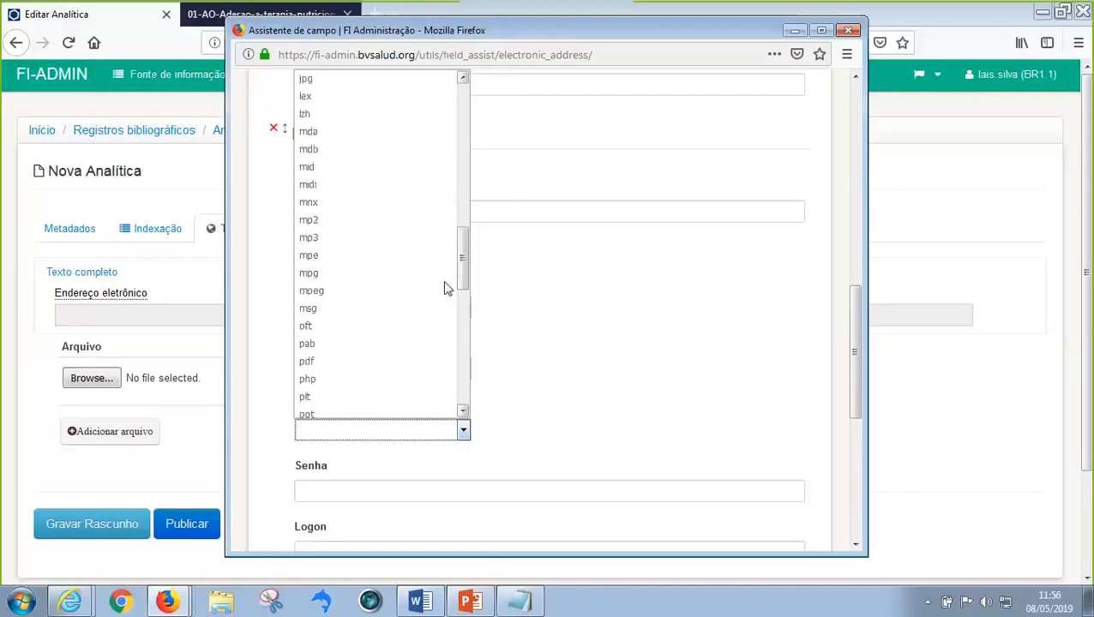
drag(462, 249, 469, 355)
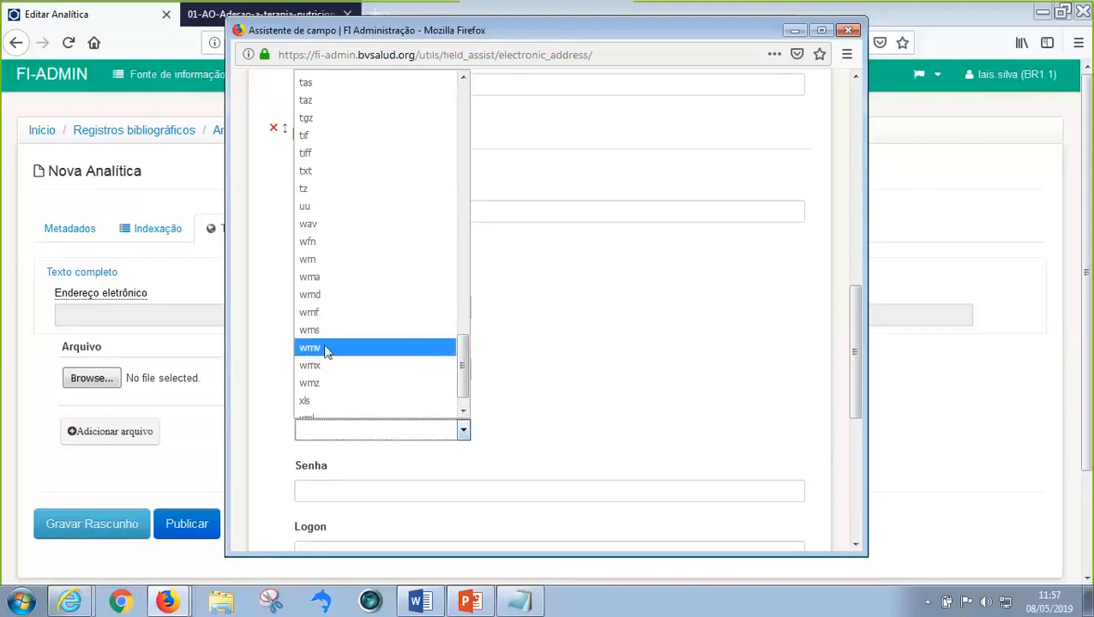
click(615, 356)
- Remove the extra blank electronic address block
scroll(620, 350, down, 2)
scroll(622, 348, down, 5)
scroll(620, 340, up, 8)
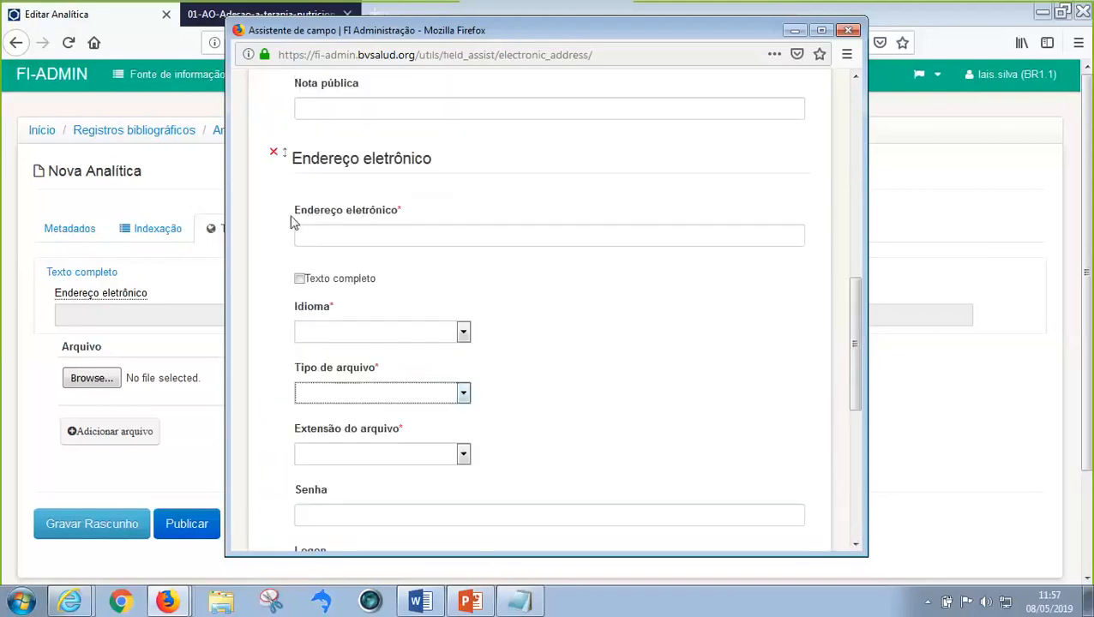
click(273, 153)
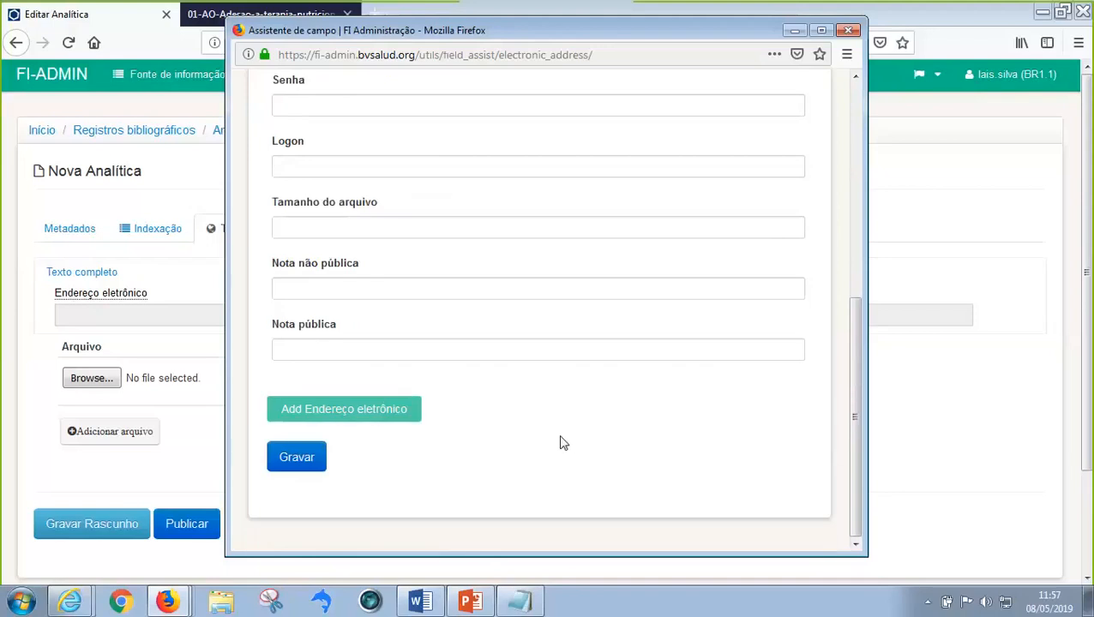
- Check the remaining electronic address entry and save it to the article record
scroll(562, 439, up, 8)
scroll(555, 431, down, 5)
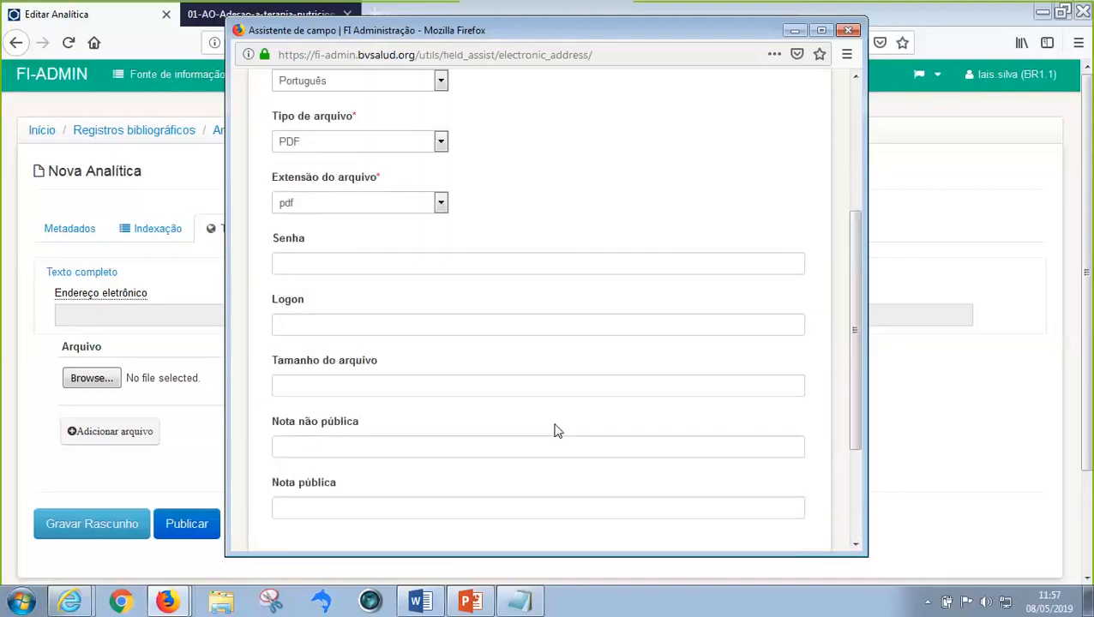
click(279, 462)
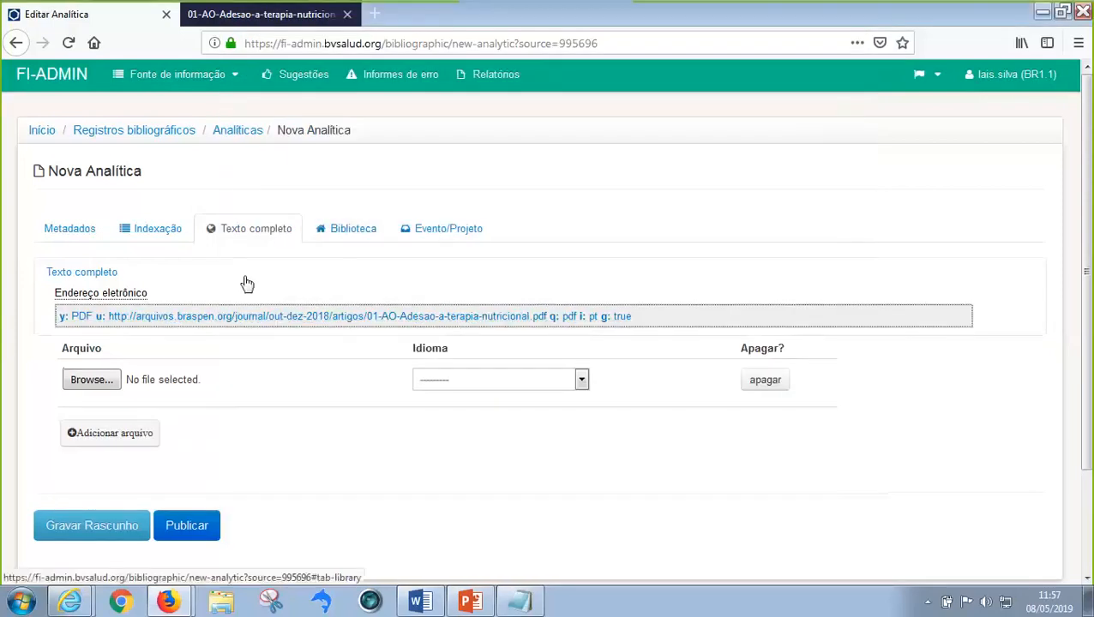
- Open the record's library section (Biblioteca) and examine its location, database, accession, internal note and local descriptor fields
click(340, 237)
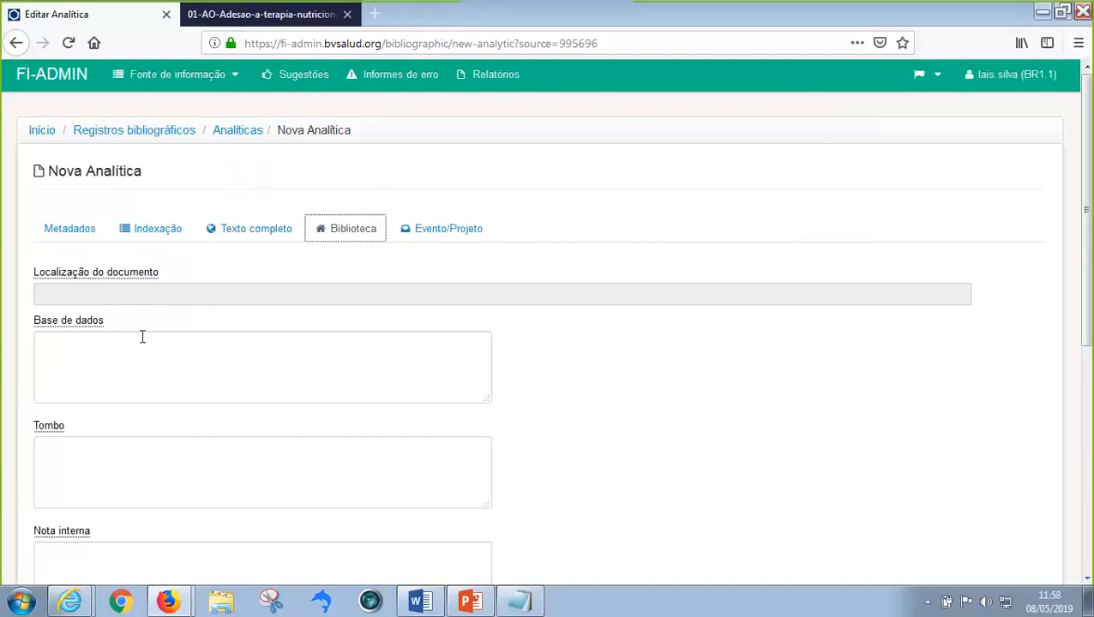
click(44, 349)
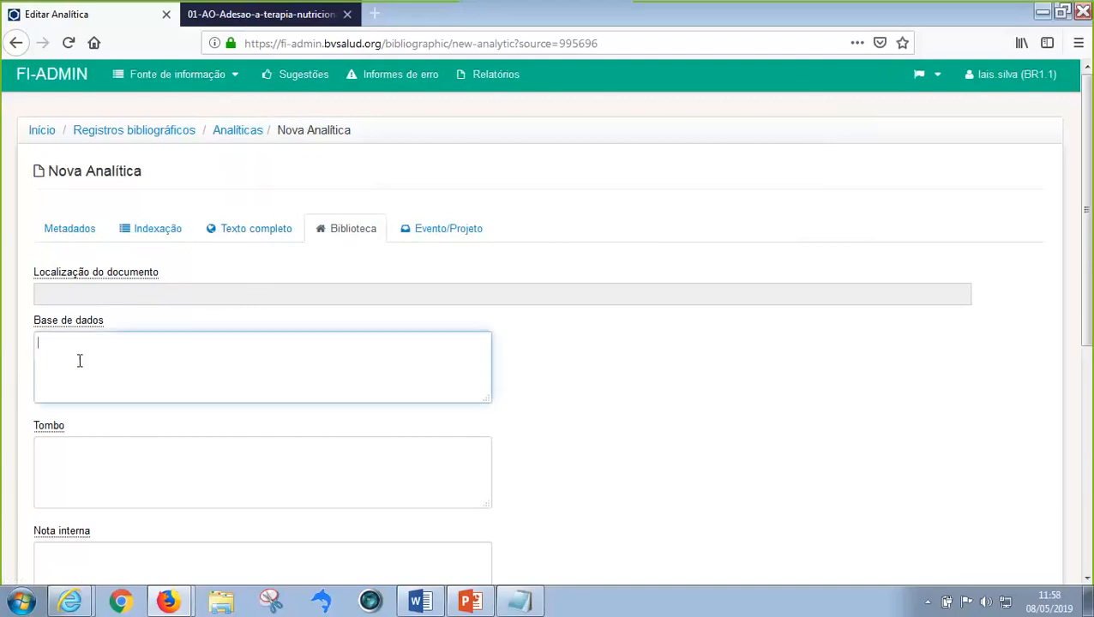
scroll(52, 285, down, 2)
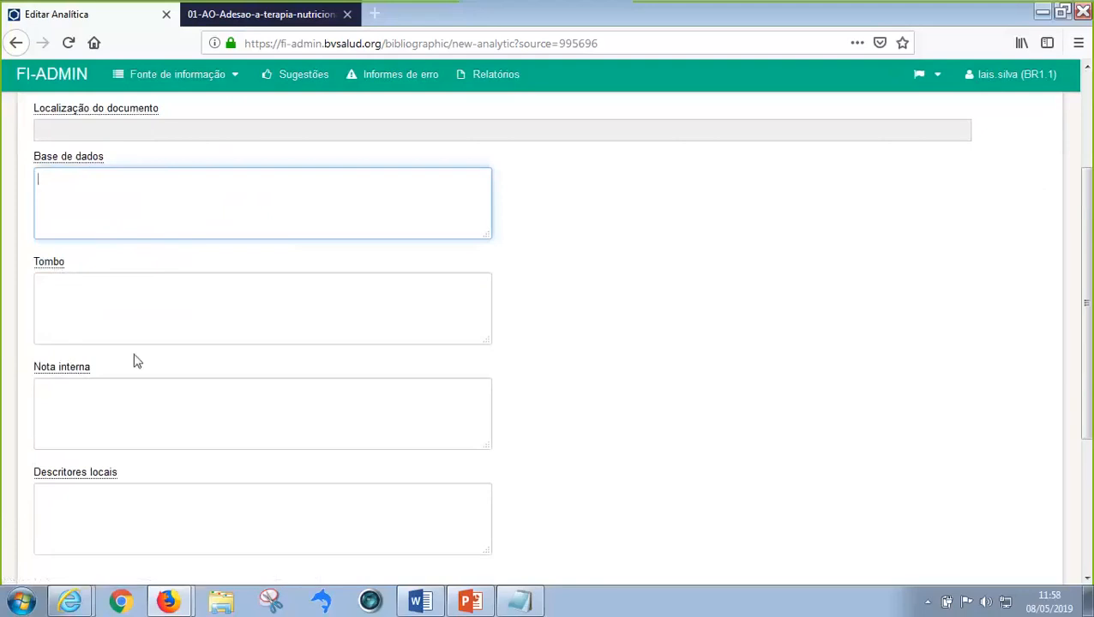
scroll(133, 361, down, 3)
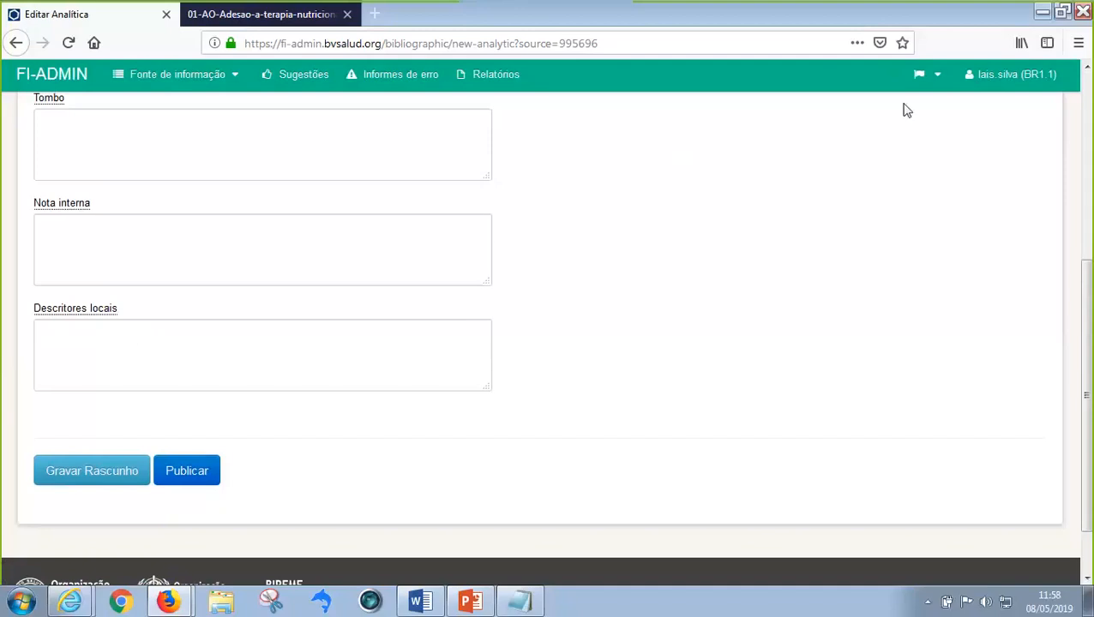
scroll(322, 316, up, 4)
click(326, 319)
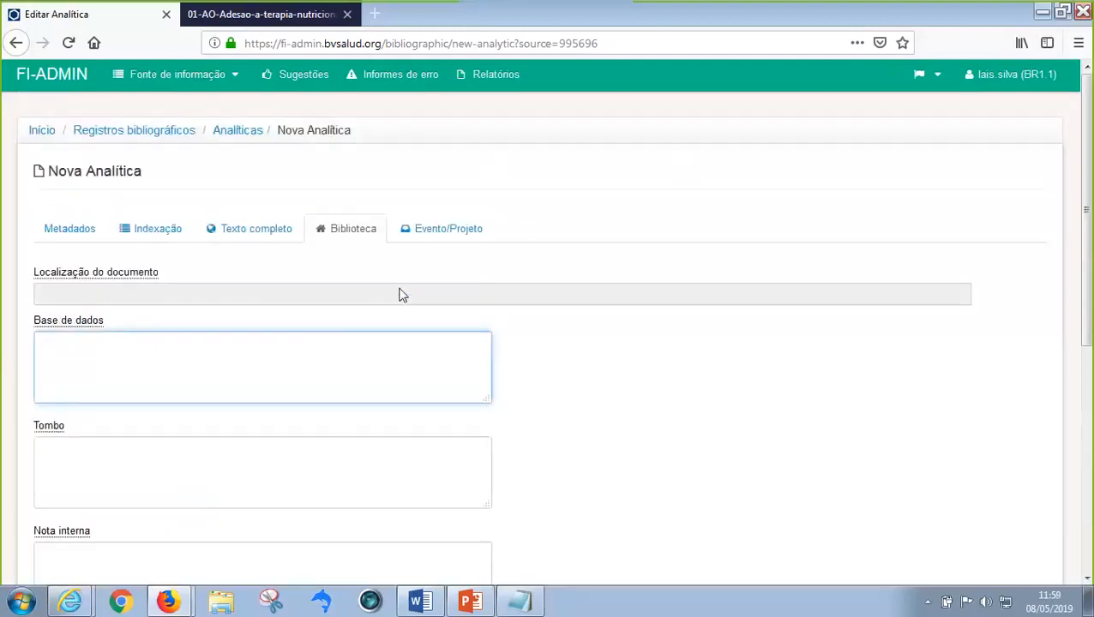
- Go through the event and project fields (Evento/Projeto) and save the article record as a draft
click(458, 238)
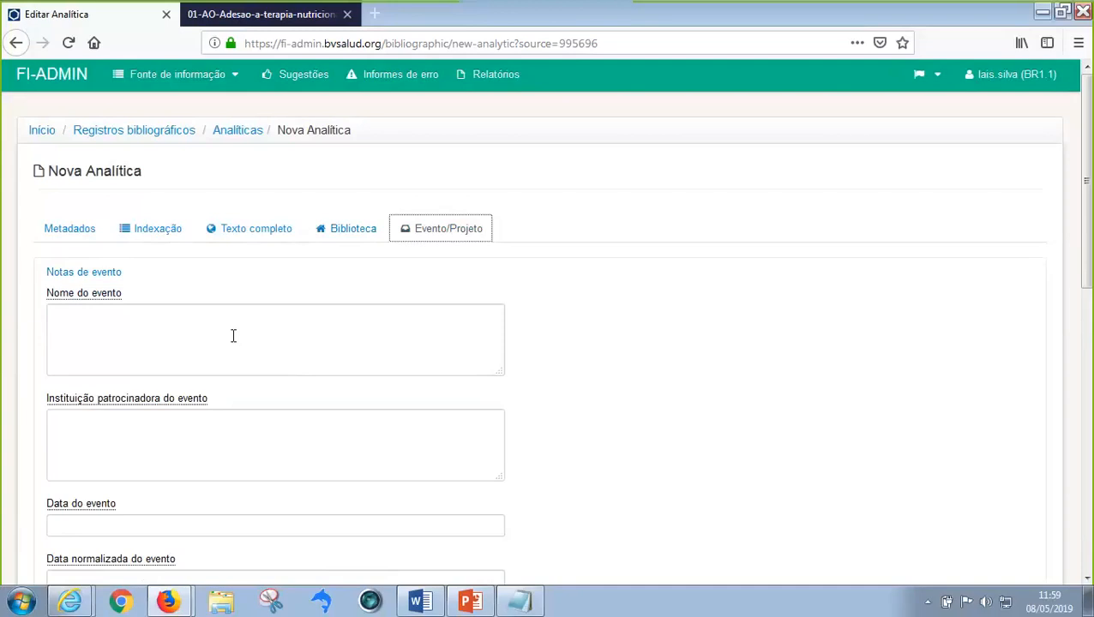
scroll(590, 326, down, 4)
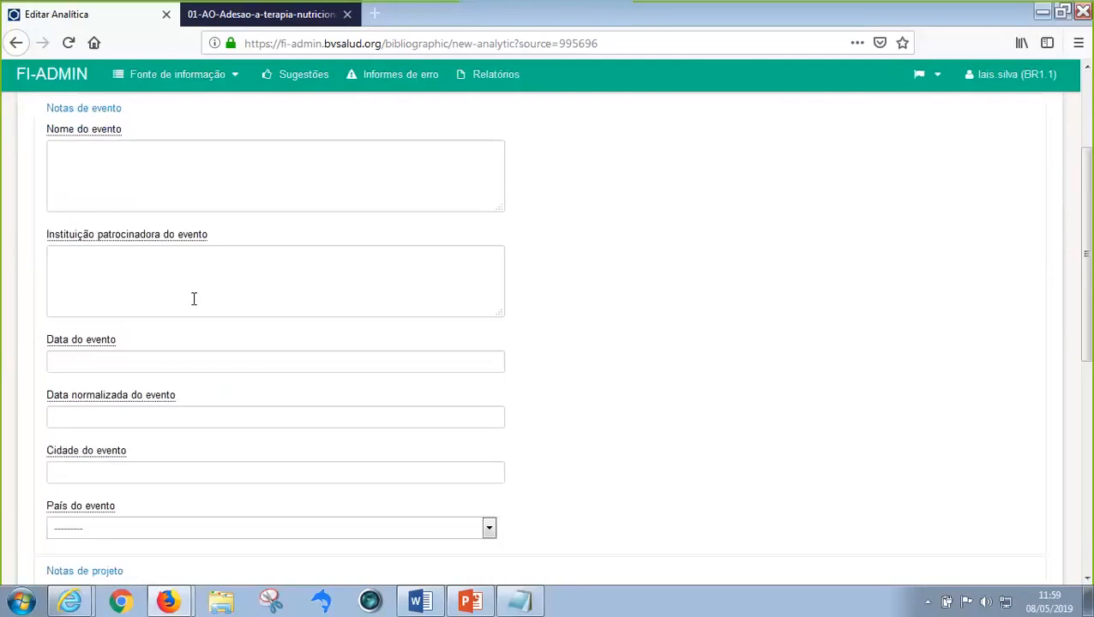
scroll(202, 384, down, 6)
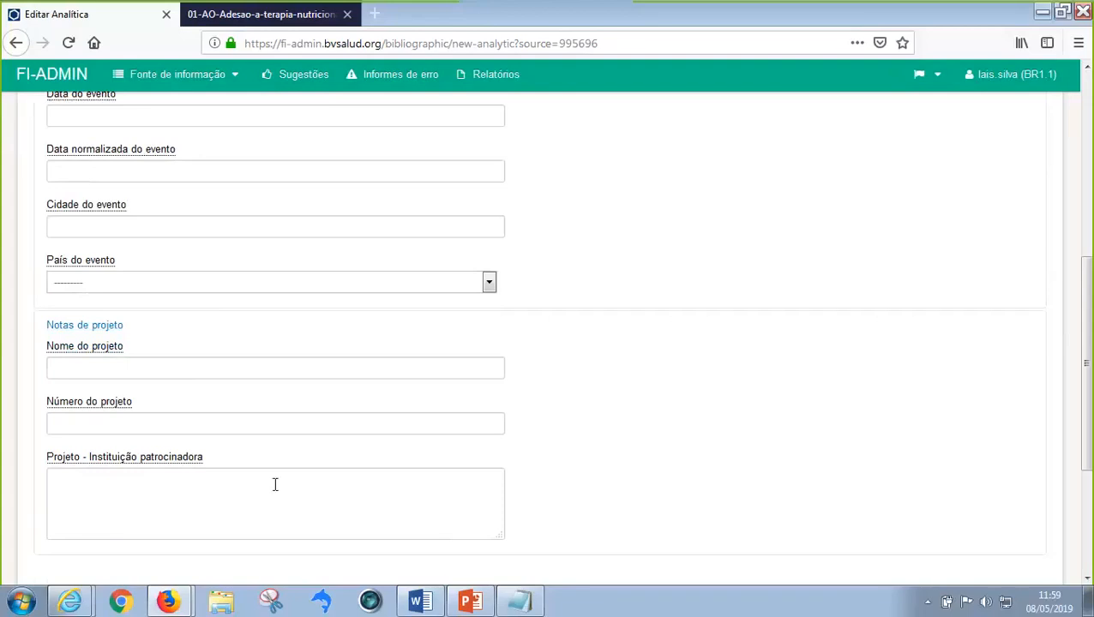
scroll(653, 264, down, 3)
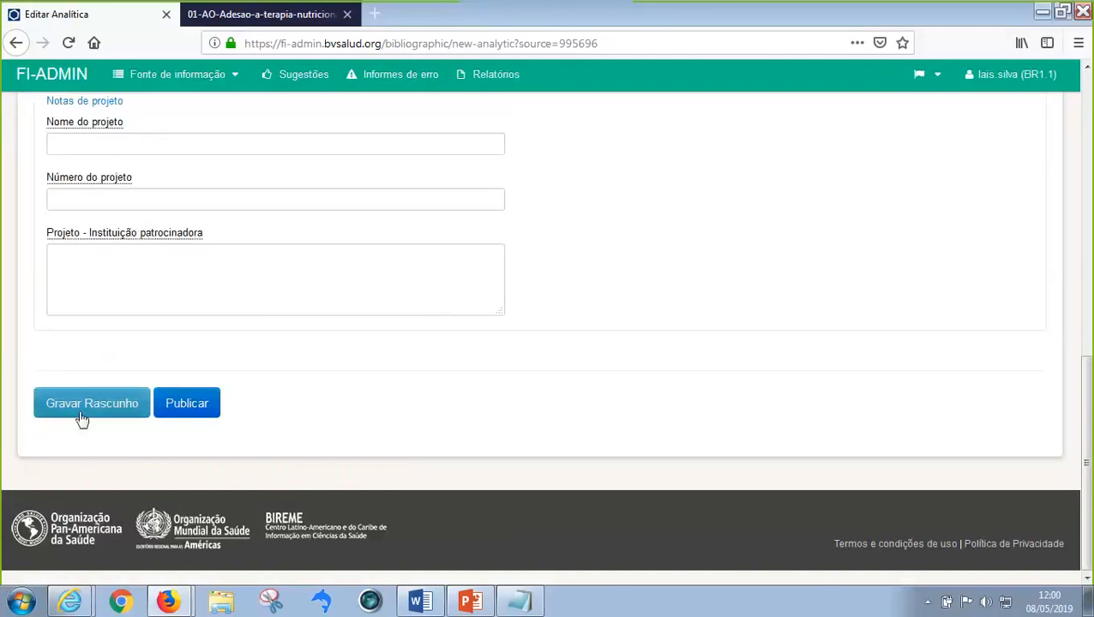
click(89, 408)
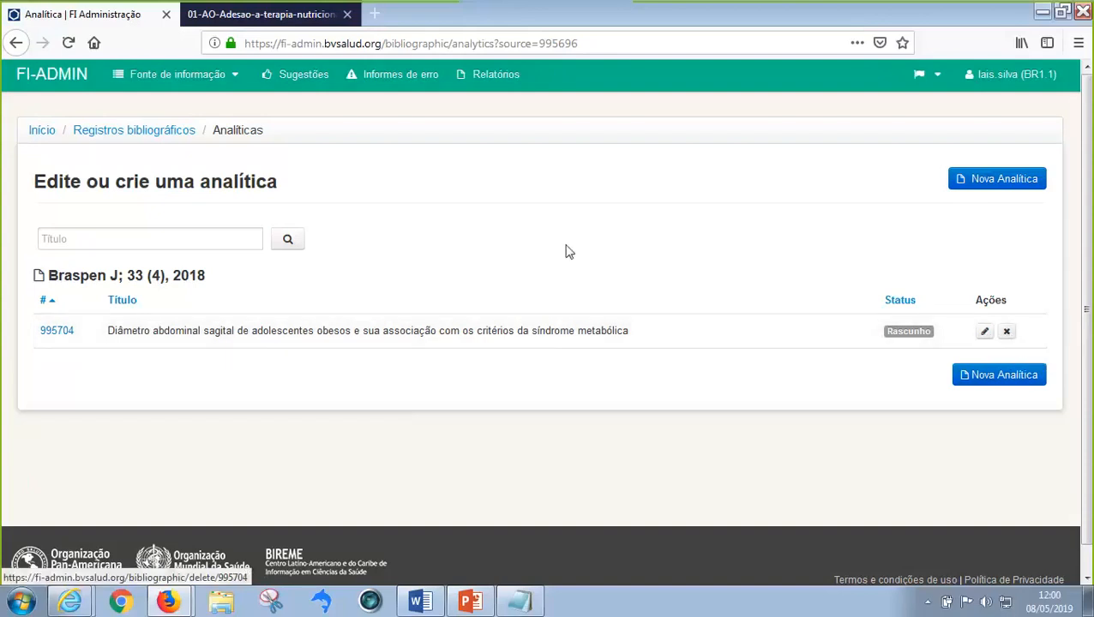
- Open the bibliographic records and list the ones indexed by the user's own centre (Indexado pelo meu centro)
click(192, 77)
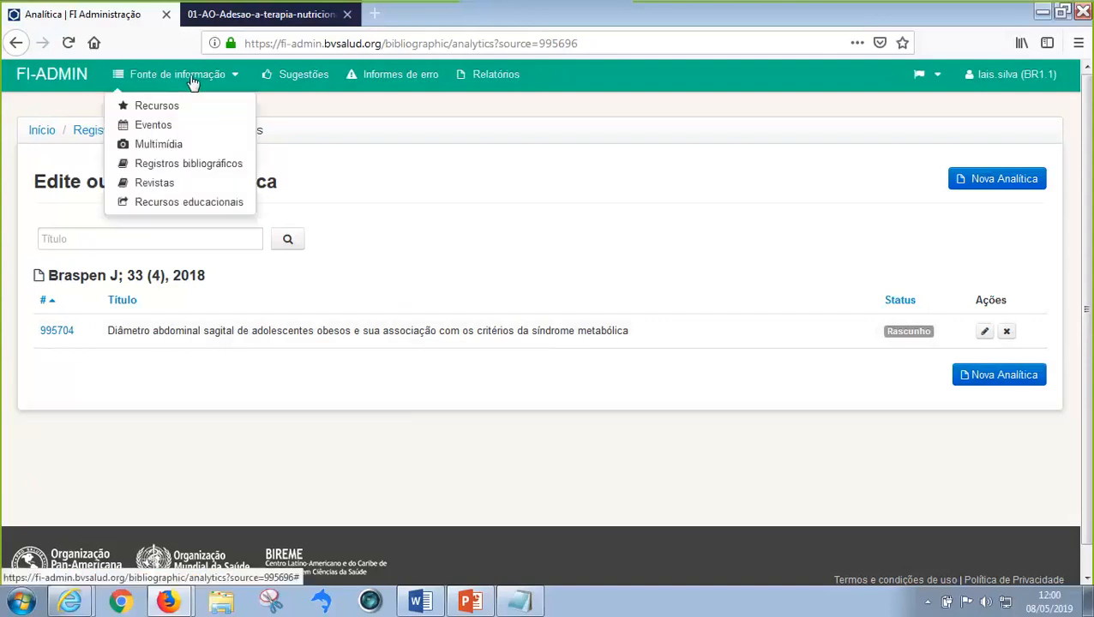
click(192, 169)
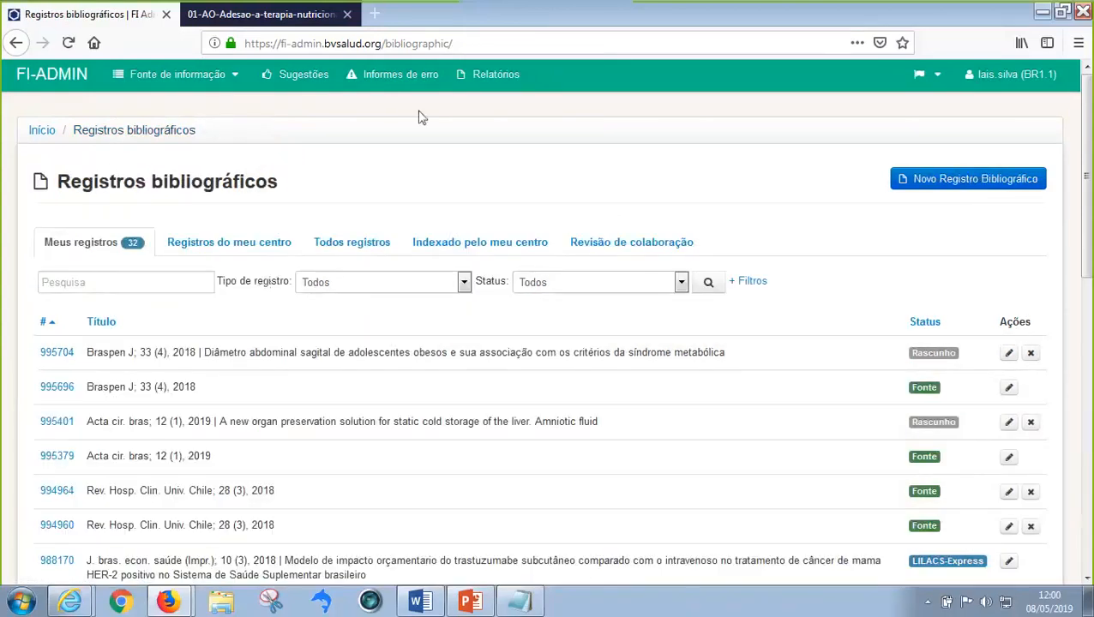
click(496, 256)
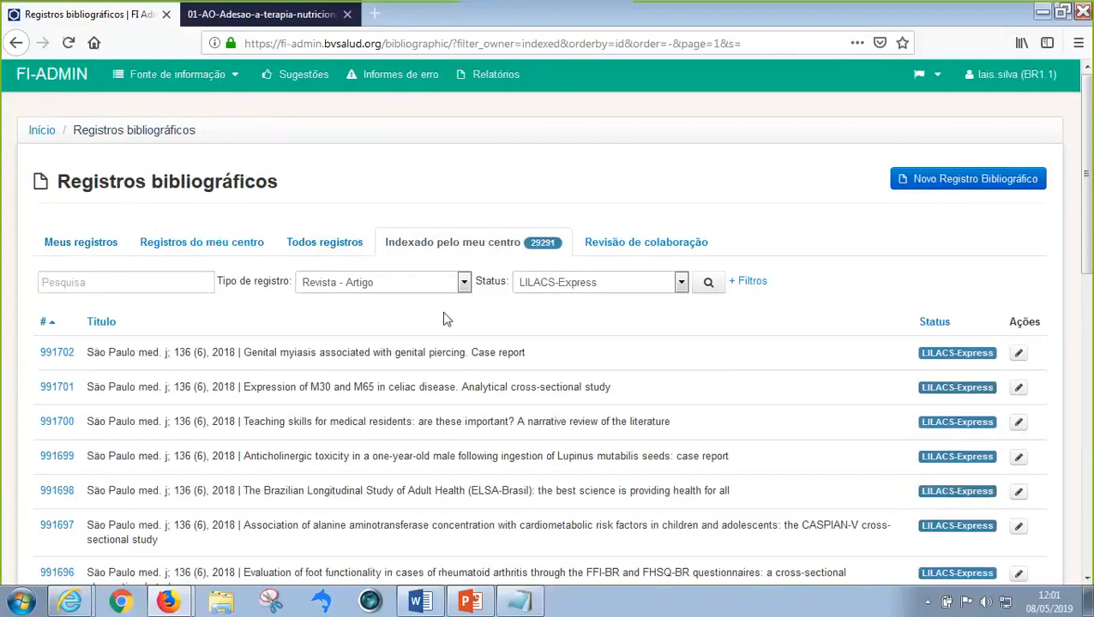
scroll(836, 288, down, 1)
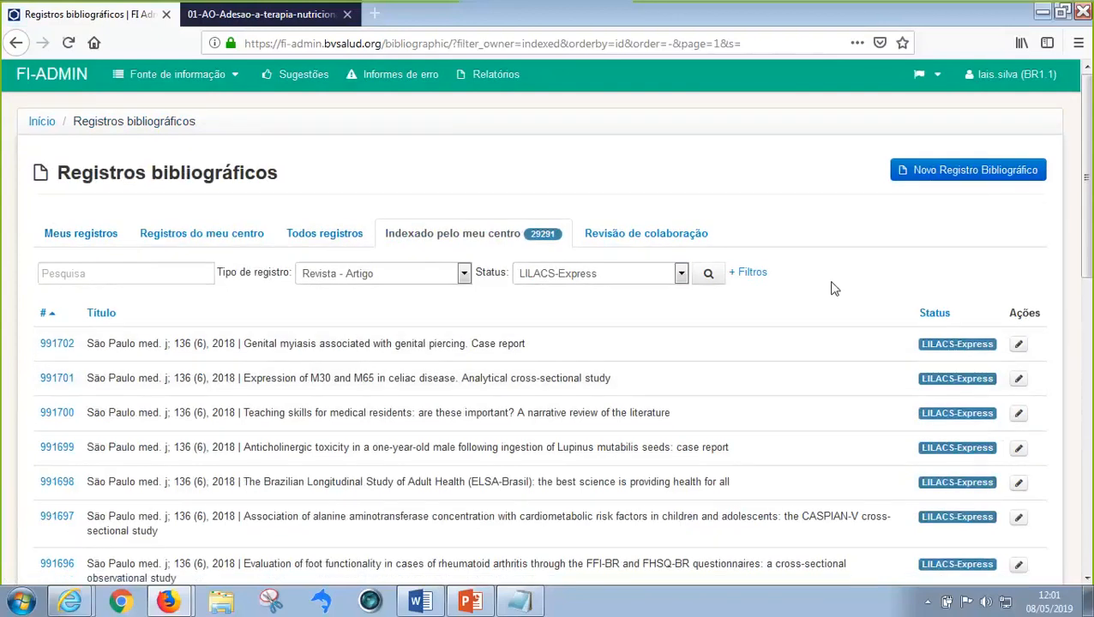
scroll(836, 288, down, 1)
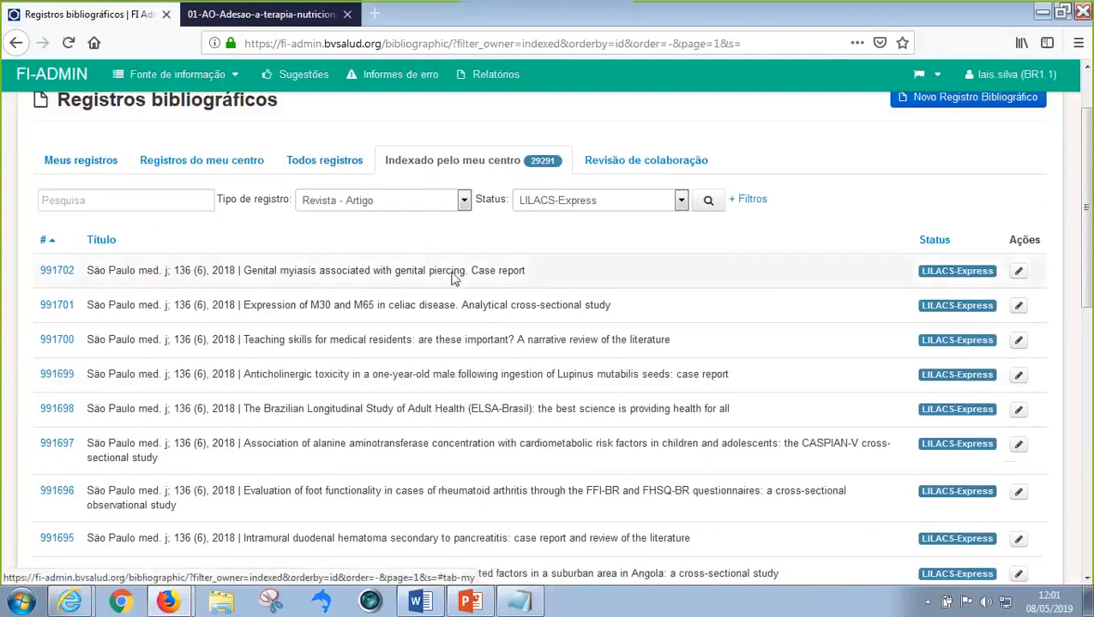
- Filter the centre's indexed records by the record type Revista - Fascículo
click(383, 203)
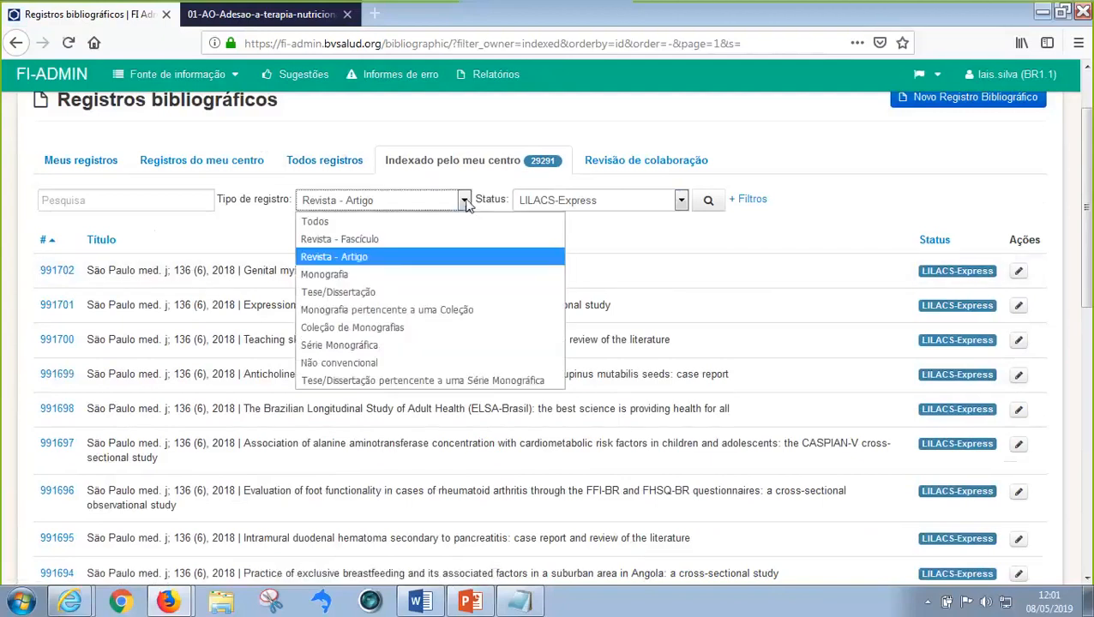
click(354, 240)
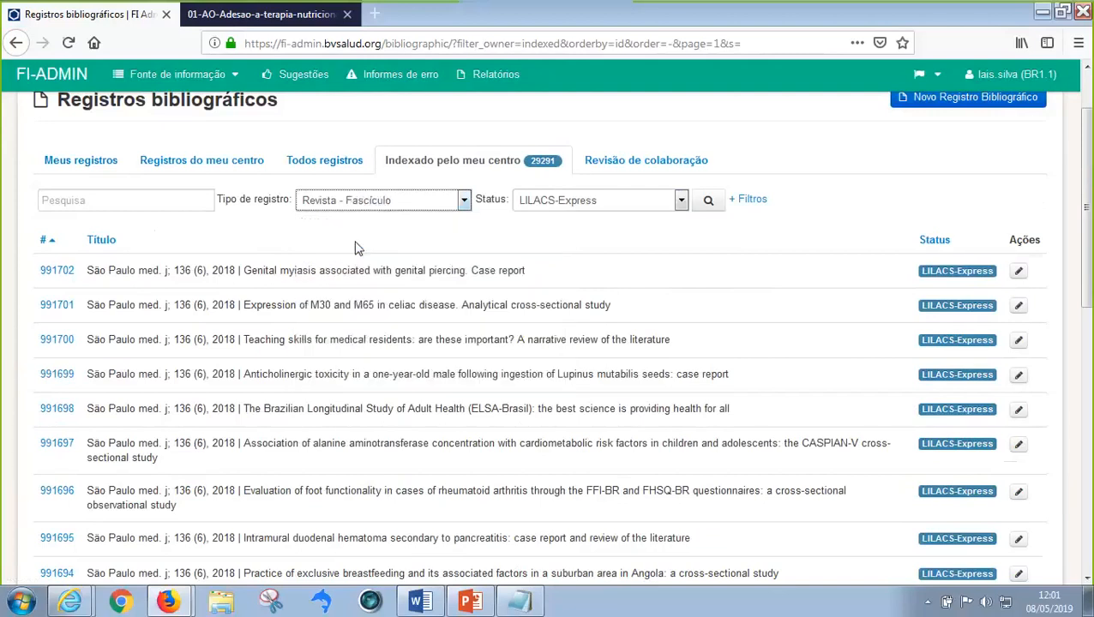
click(711, 204)
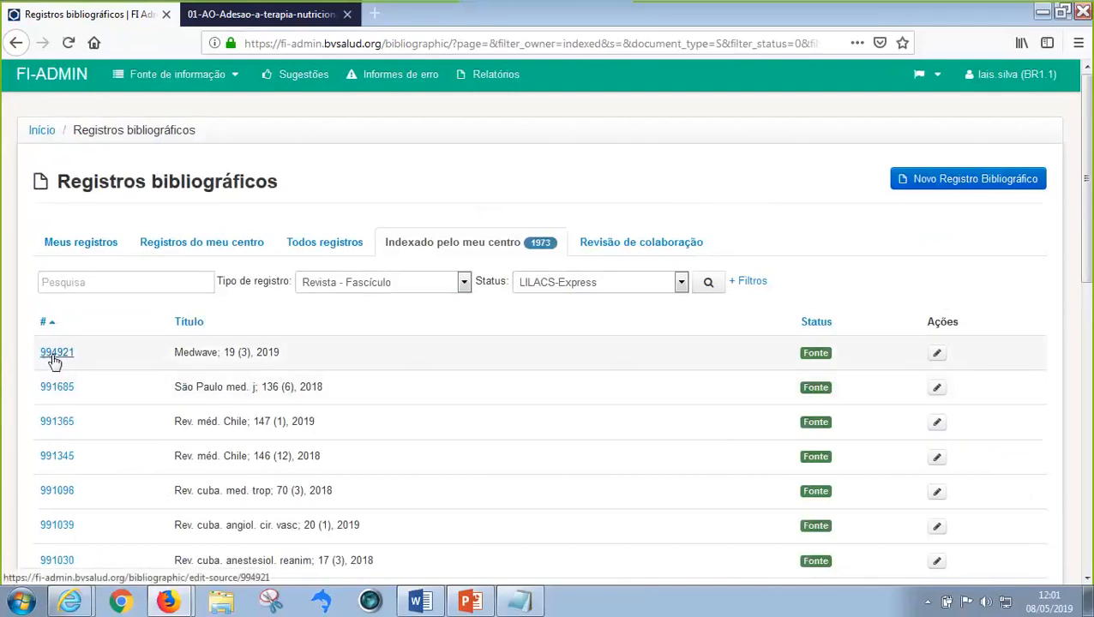
- Open the Medwave; 19 (3), 2019 issue for editing and examine its source metadata
click(937, 356)
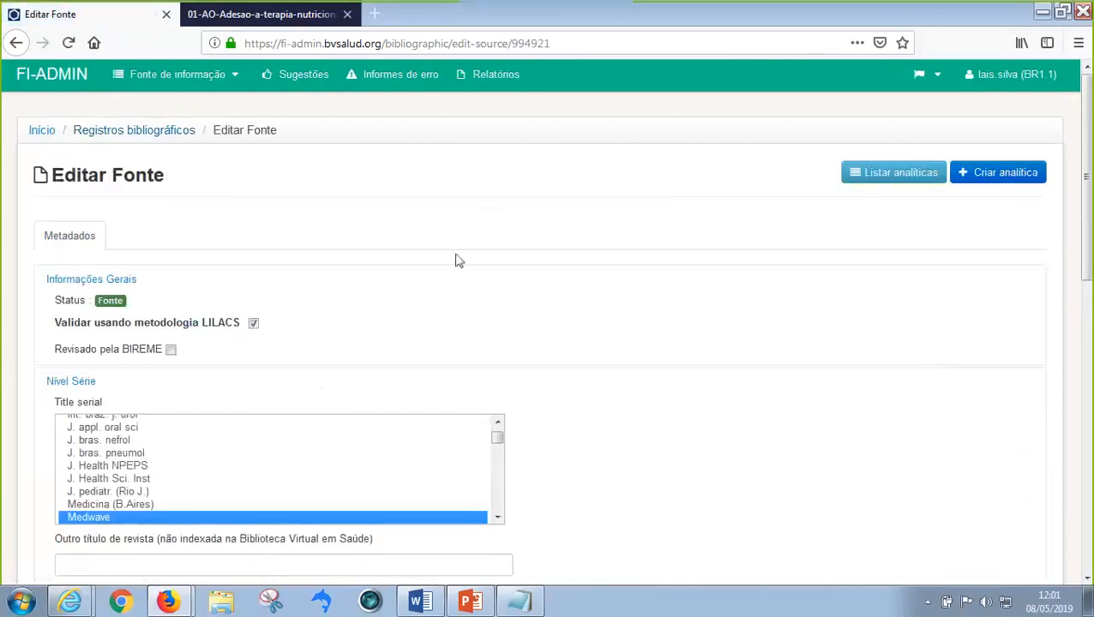
scroll(455, 261, down, 4)
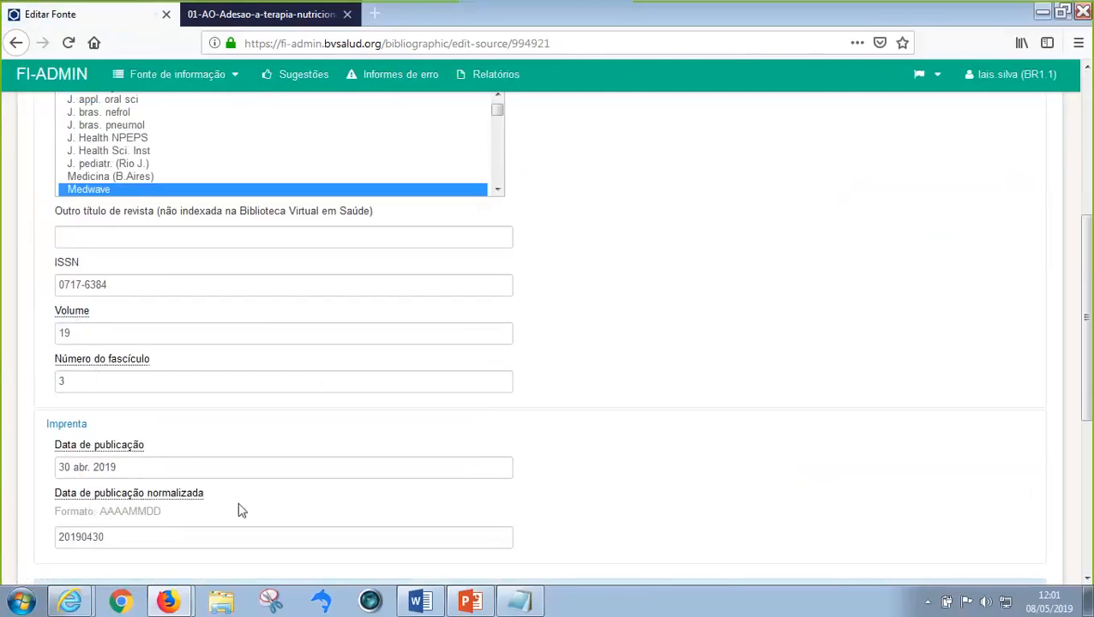
scroll(354, 438, up, 3)
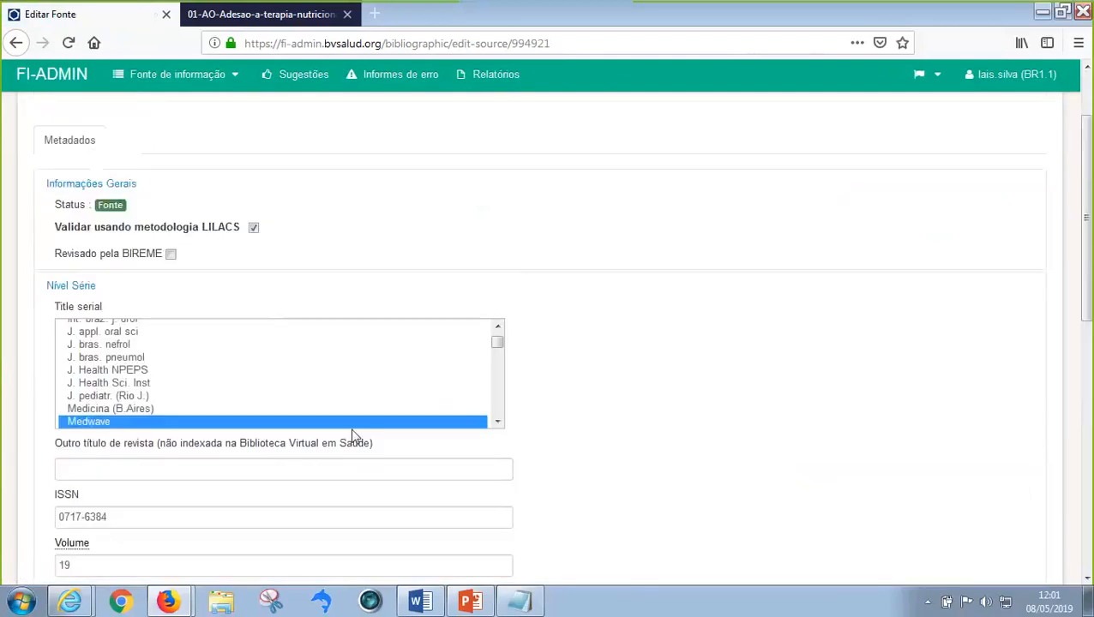
- Finish going through the Medwave; 19 (3), 2019 source metadata and list the analytics of this issue
scroll(530, 359, down, 6)
scroll(530, 359, up, 2)
scroll(544, 354, up, 7)
click(911, 175)
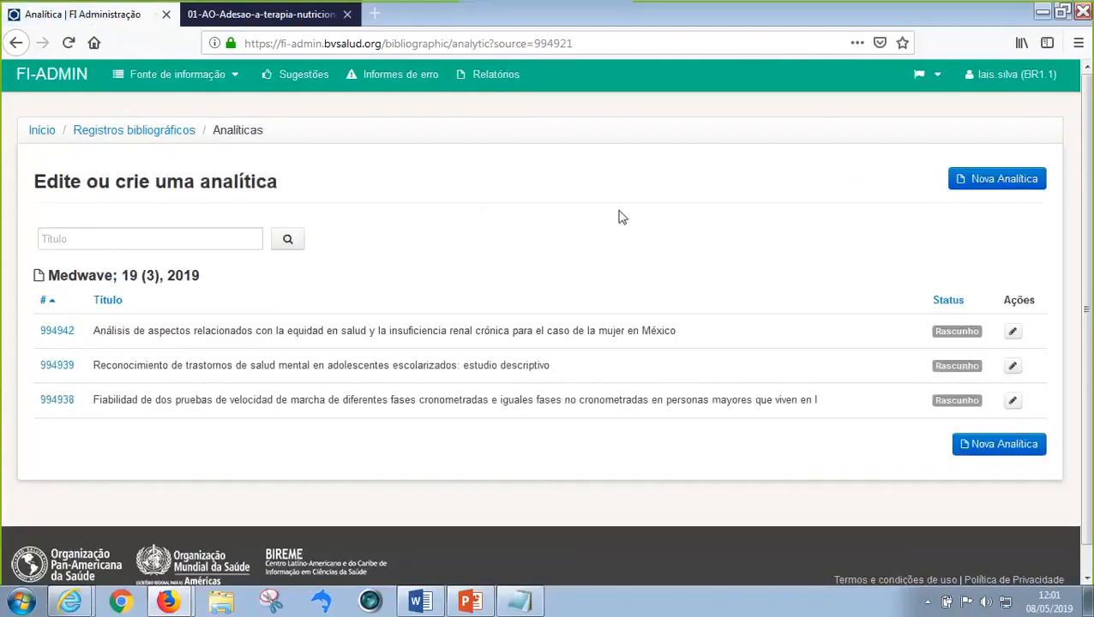
scroll(620, 218, down, 1)
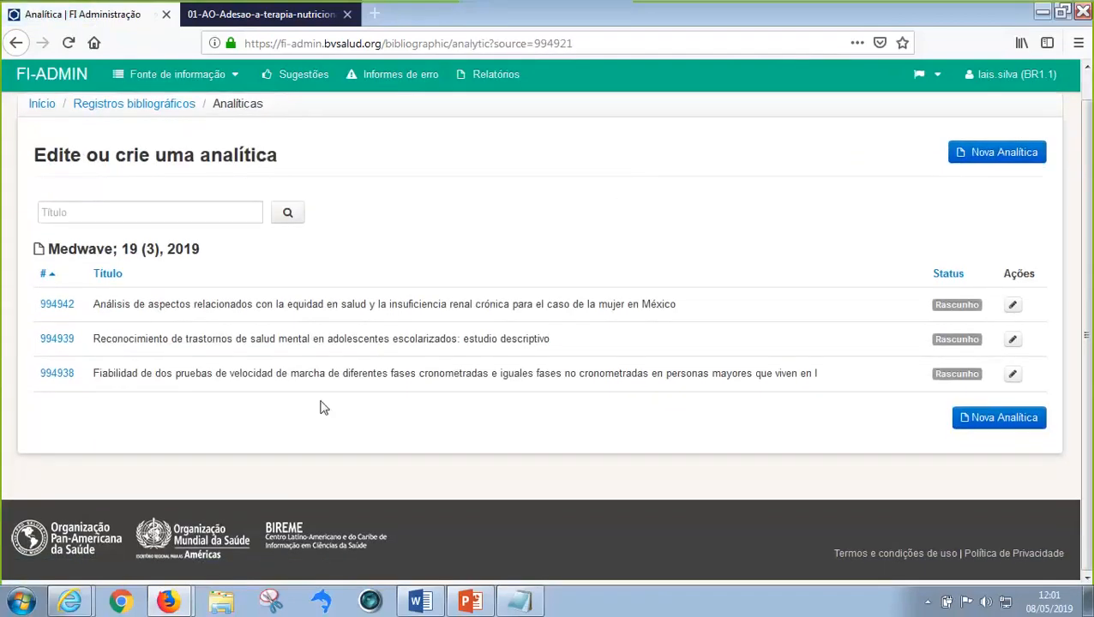
- Return to the centre's filtered issue records and list the analytics of São Paulo med. j; 136 (6), 2018
right_click(437, 188)
click(457, 193)
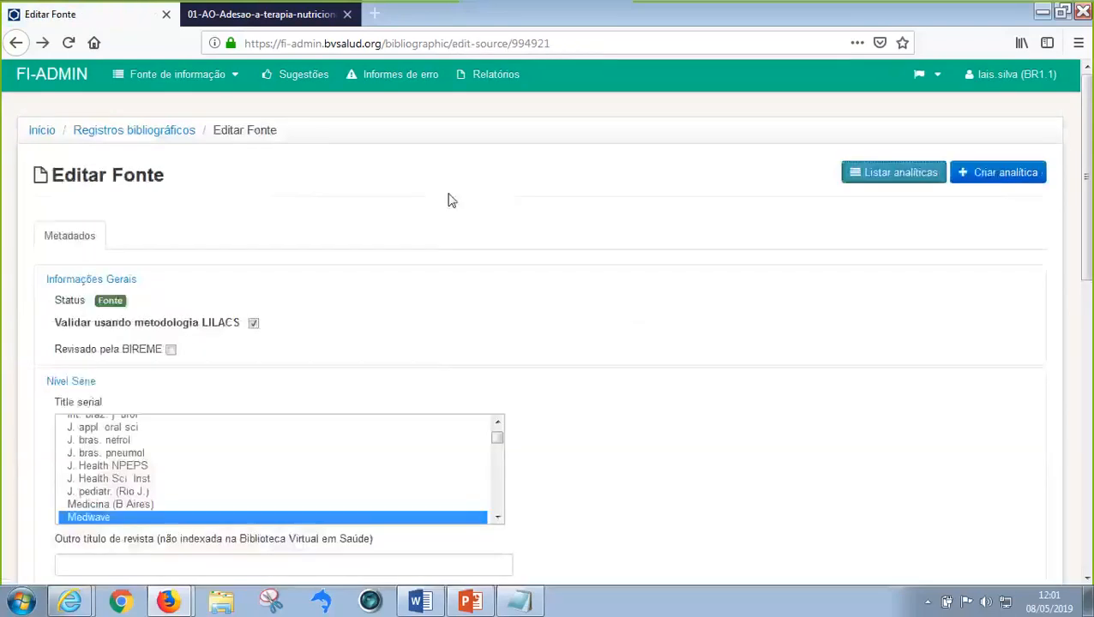
right_click(387, 221)
click(415, 236)
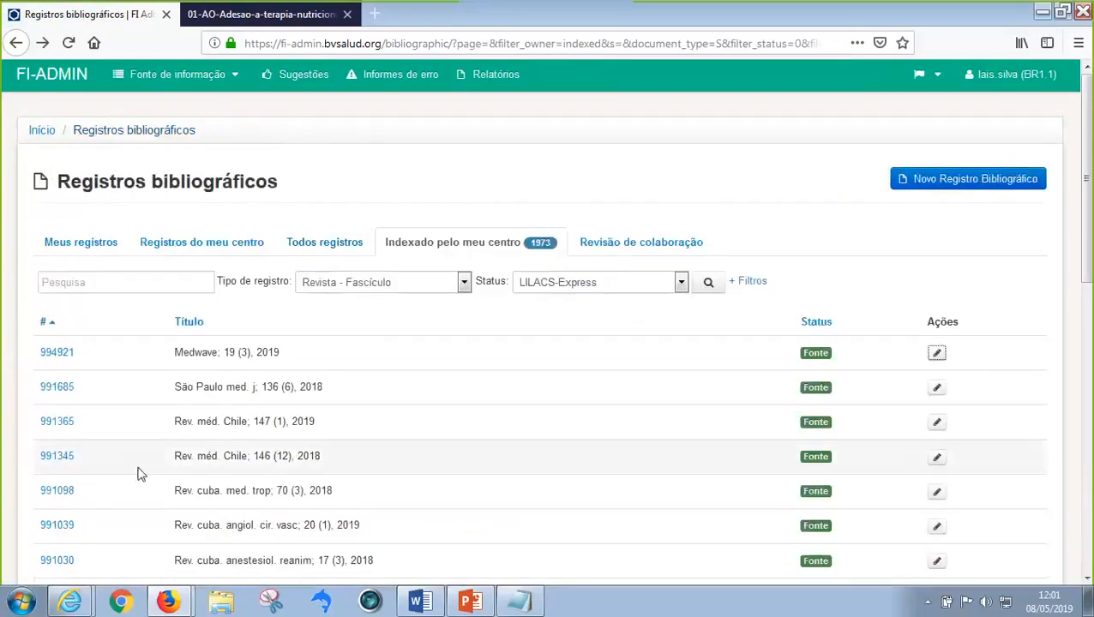
click(53, 392)
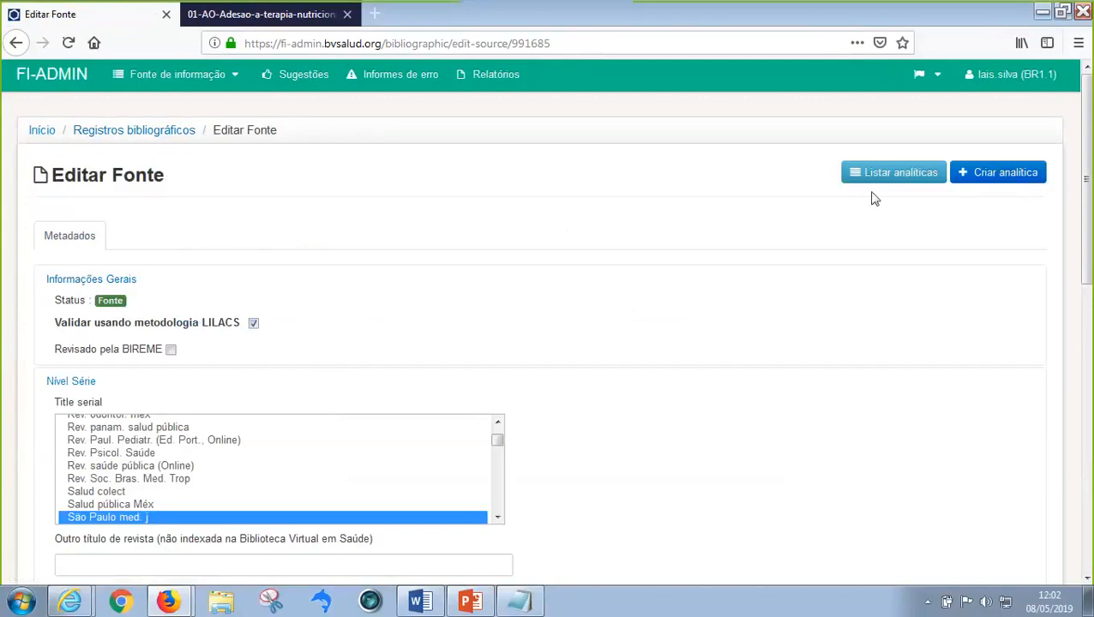
click(919, 175)
- Examine the titles and statuses of all the analytics in the São Paulo med. j; 136 (6), 2018 issue
scroll(673, 227, down, 7)
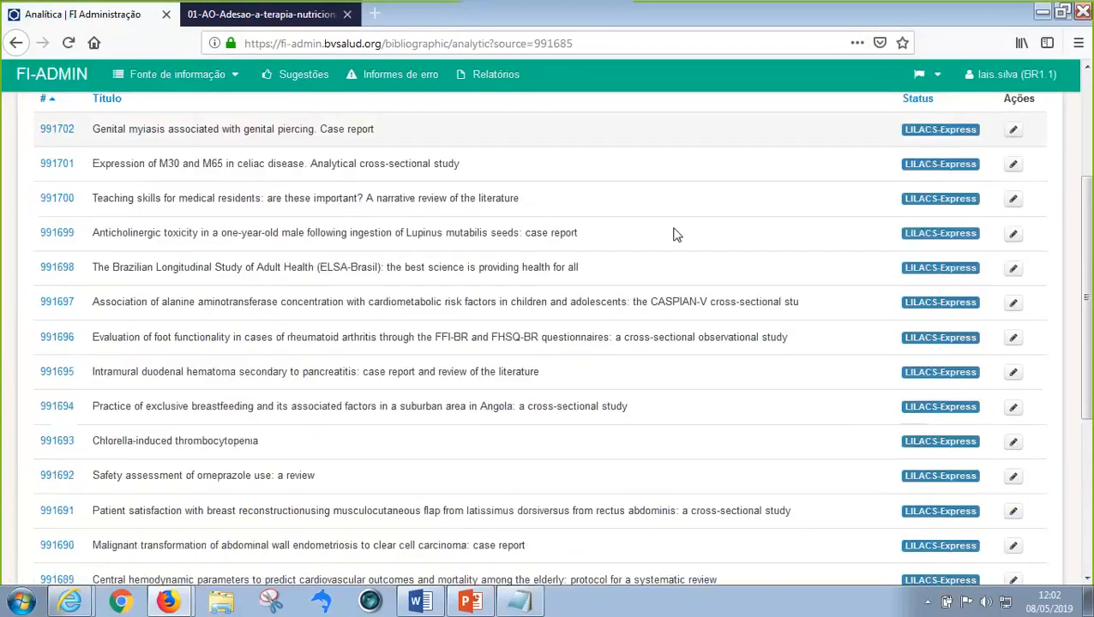
scroll(672, 237, up, 6)
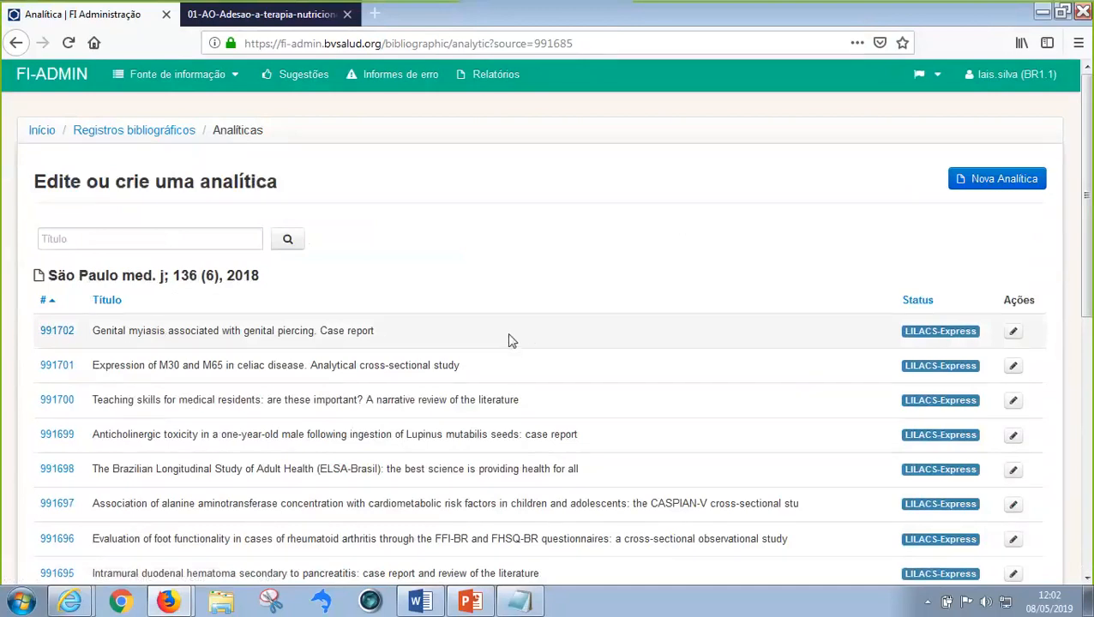
scroll(423, 303, down, 3)
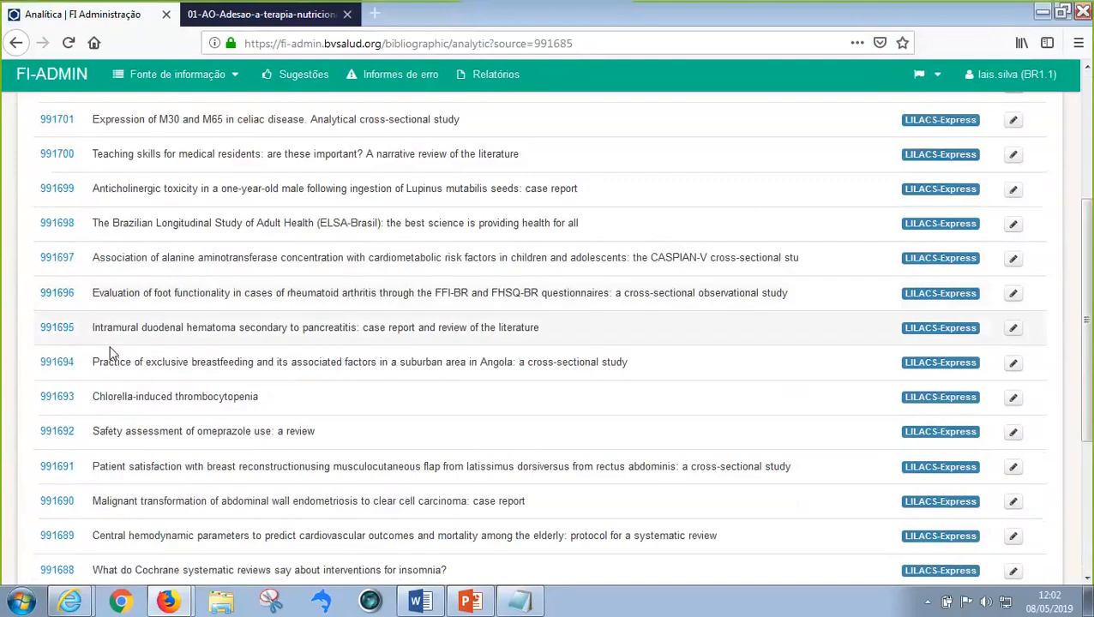
scroll(176, 364, down, 3)
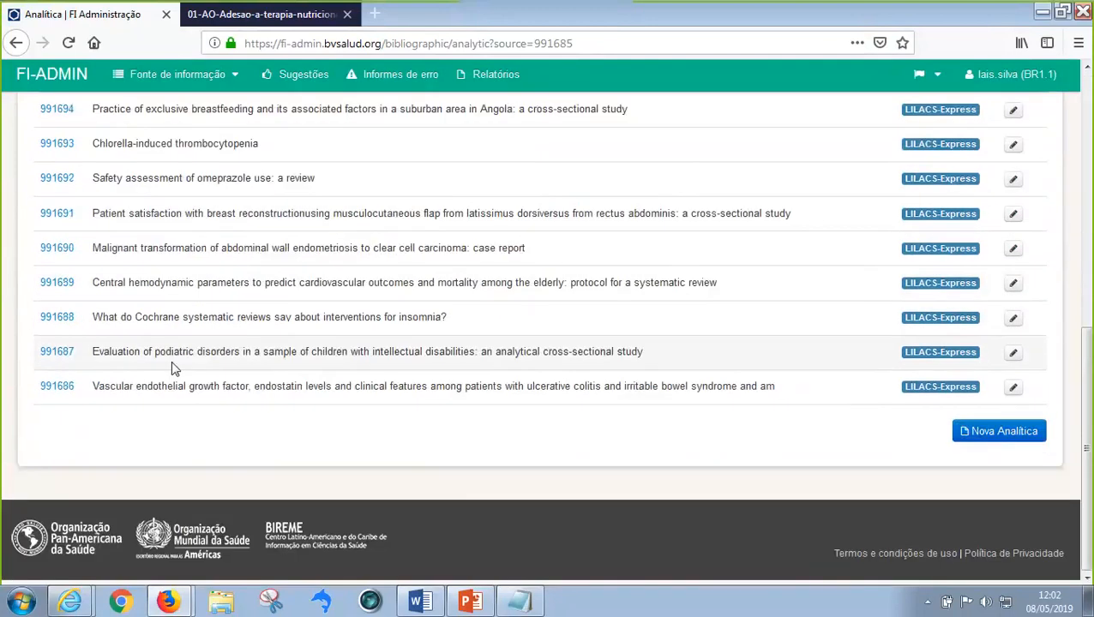
scroll(171, 364, up, 5)
scroll(190, 371, up, 2)
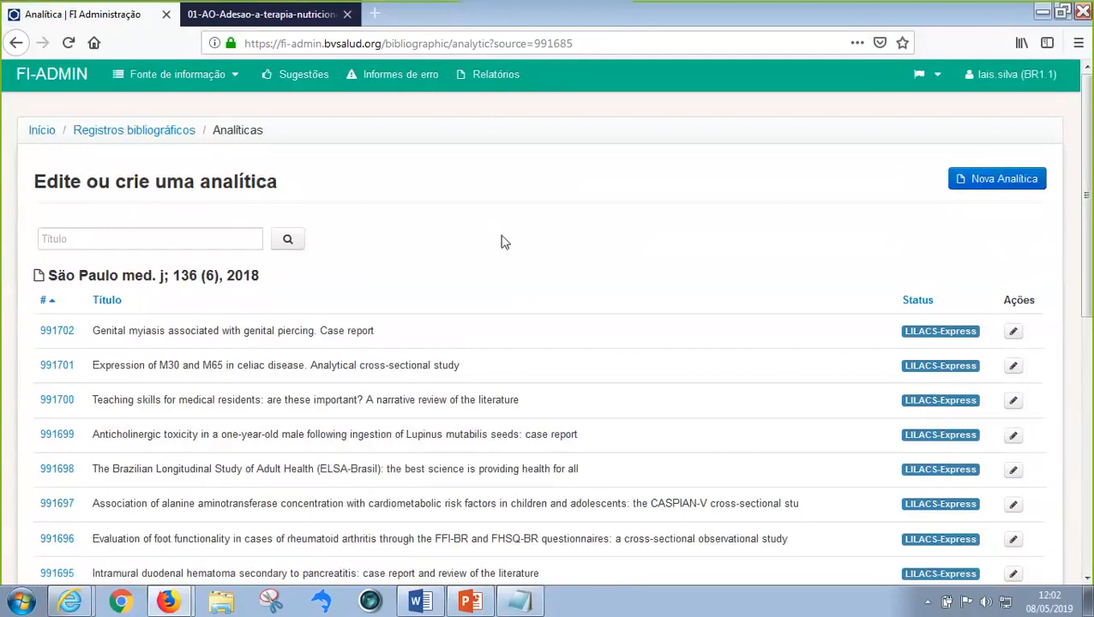
scroll(502, 242, down, 3)
scroll(502, 242, up, 3)
- Reopen the Braspen J; 33 (4), 2018 draft article from the bibliographic records and view its event and project fields
click(214, 79)
click(190, 166)
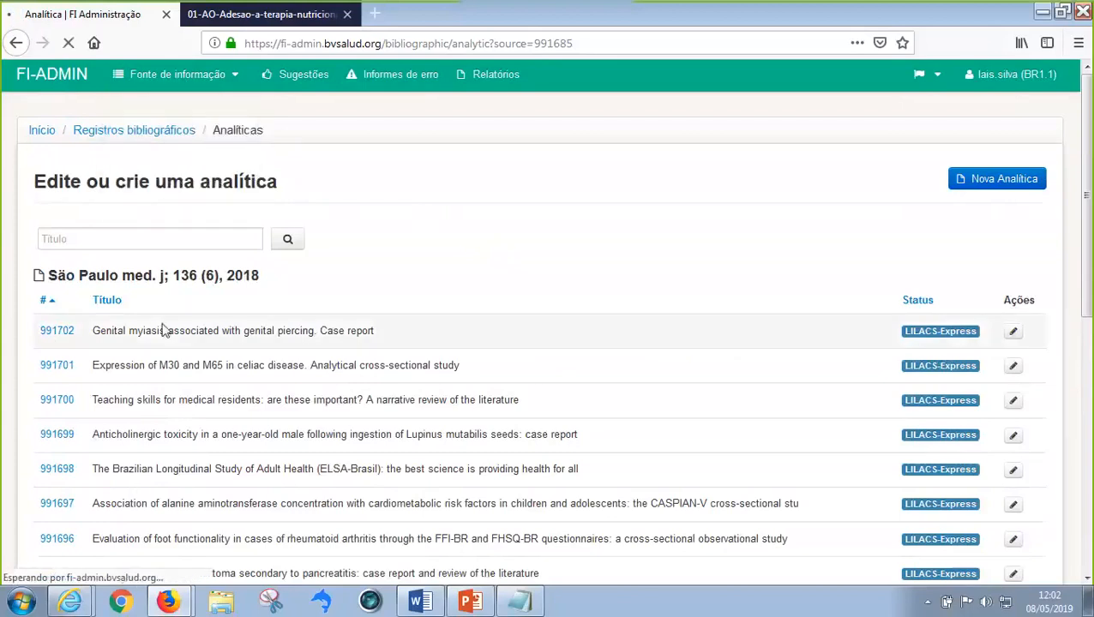
click(60, 354)
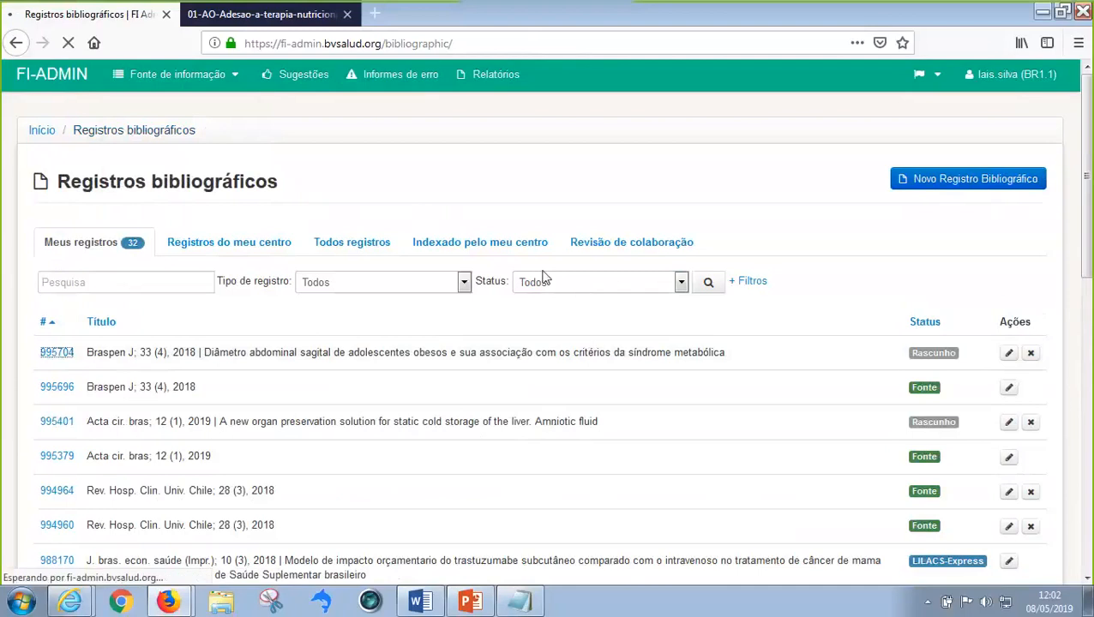
click(442, 228)
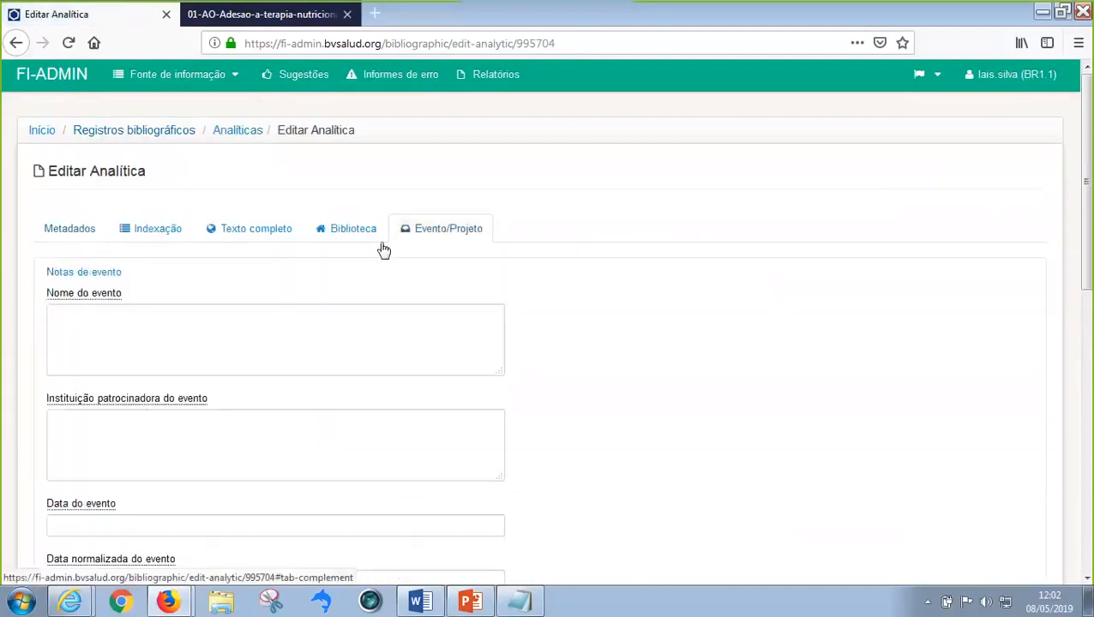
click(226, 326)
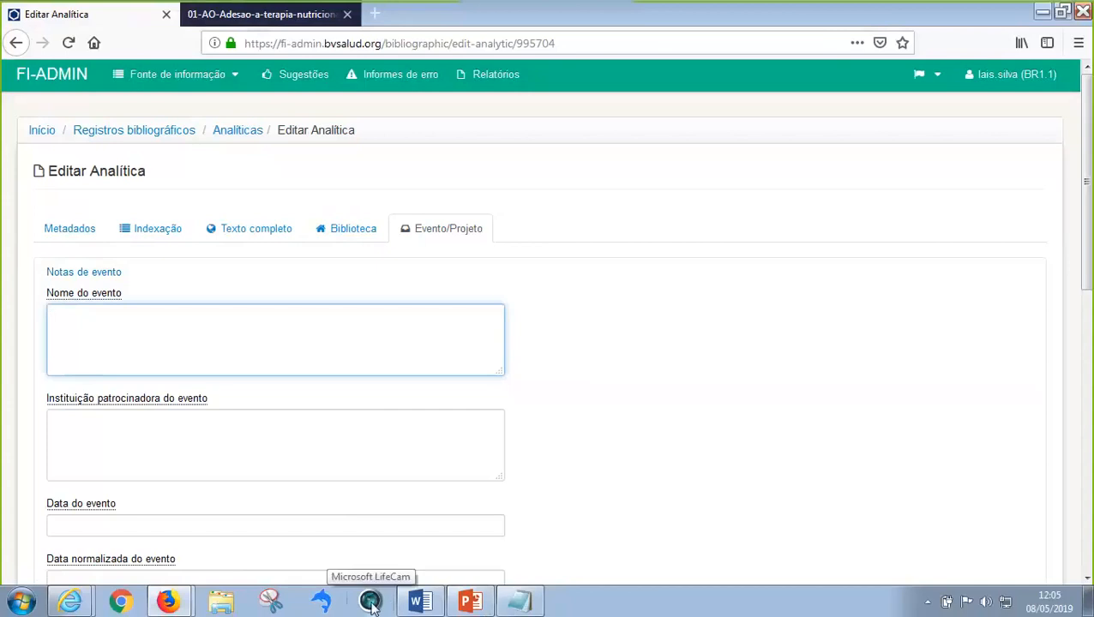
mouse_move(166, 600)
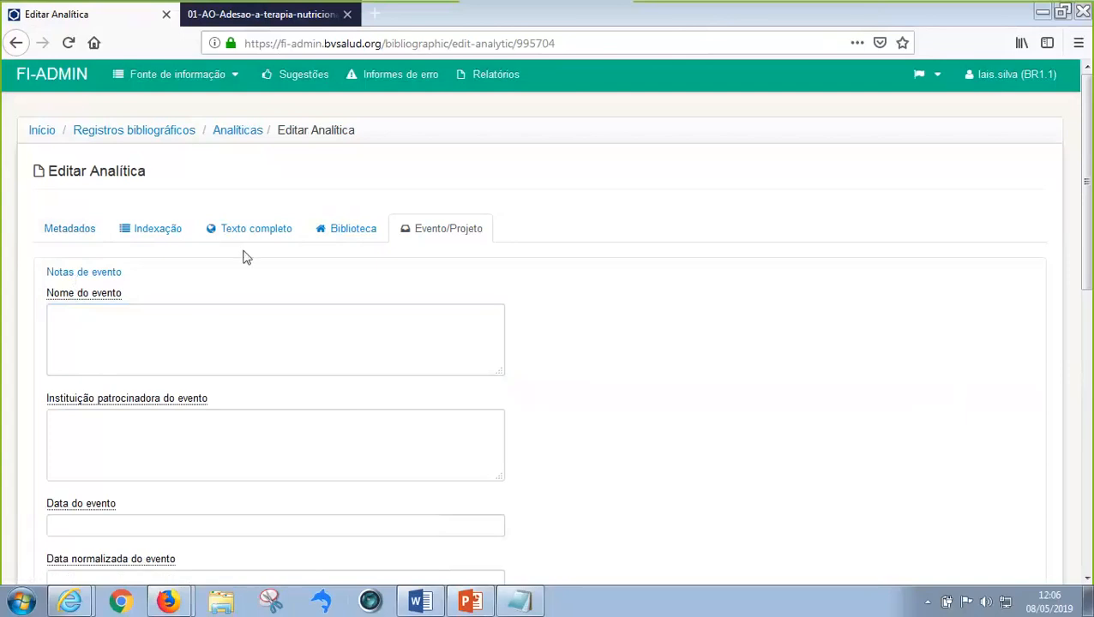
click(335, 239)
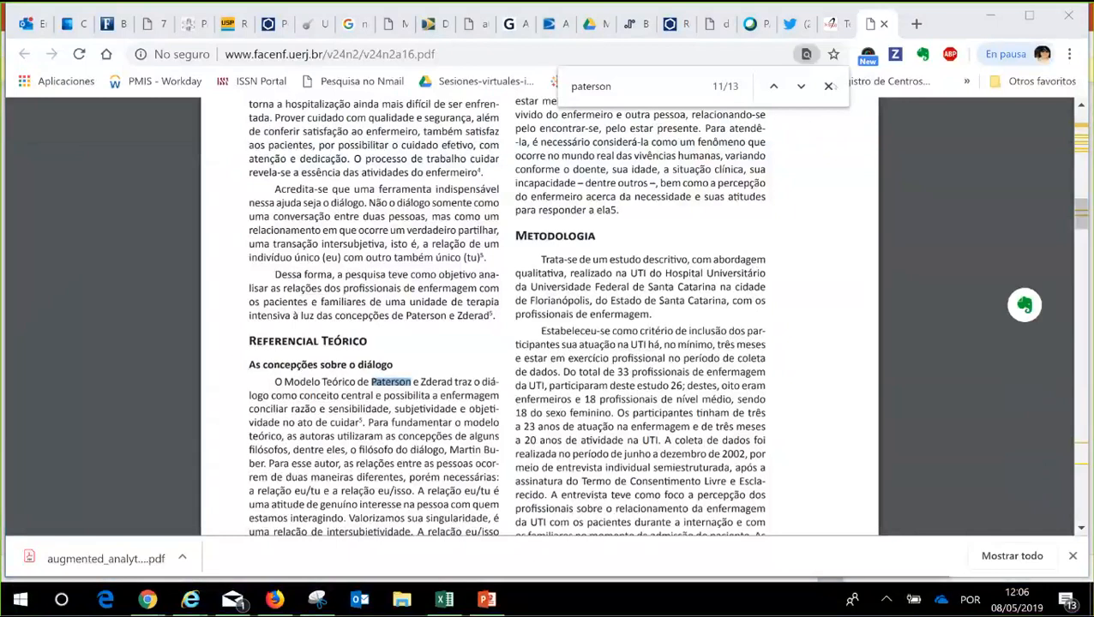
- Close the text search in v24n2a16.pdf, return to the first page and highlight the theorists' names in the Portuguese title
click(828, 86)
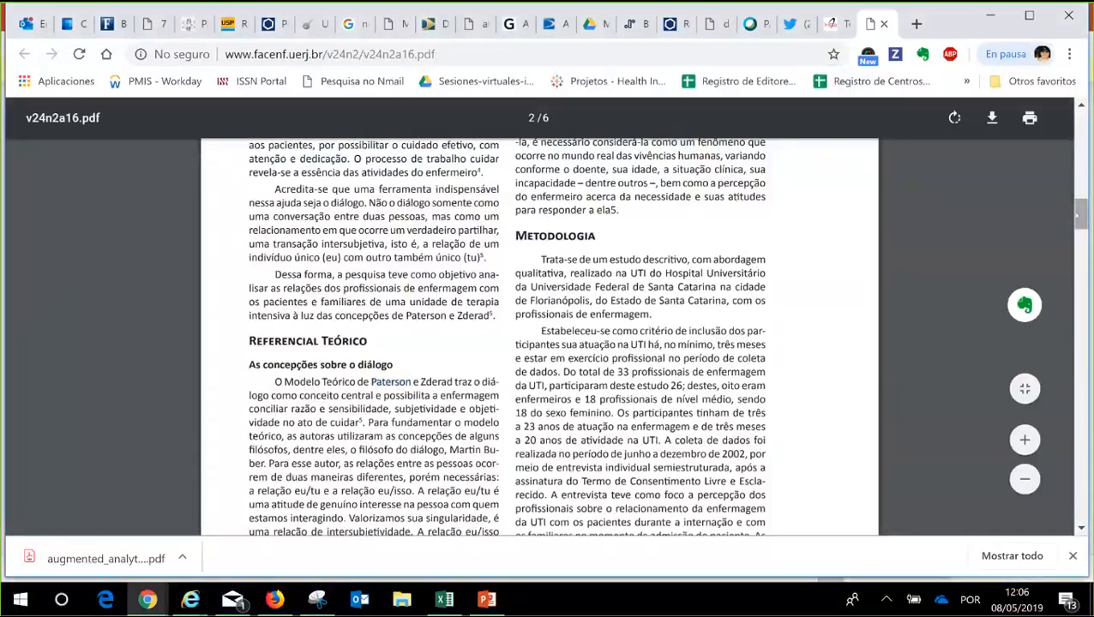
drag(1077, 214, 1077, 116)
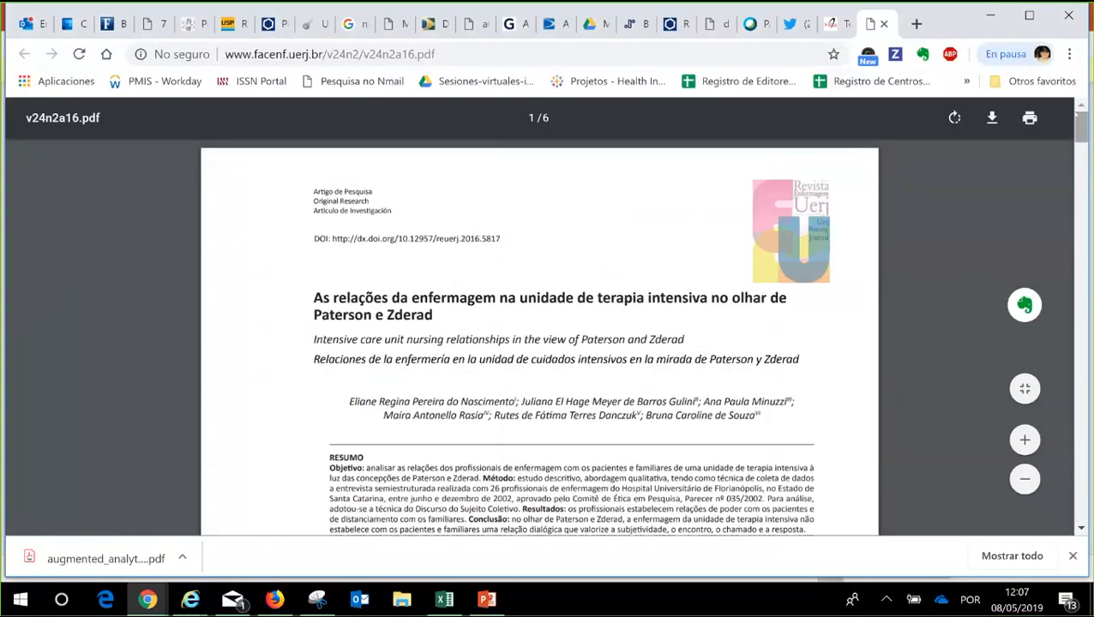
drag(444, 298, 280, 316)
click(440, 317)
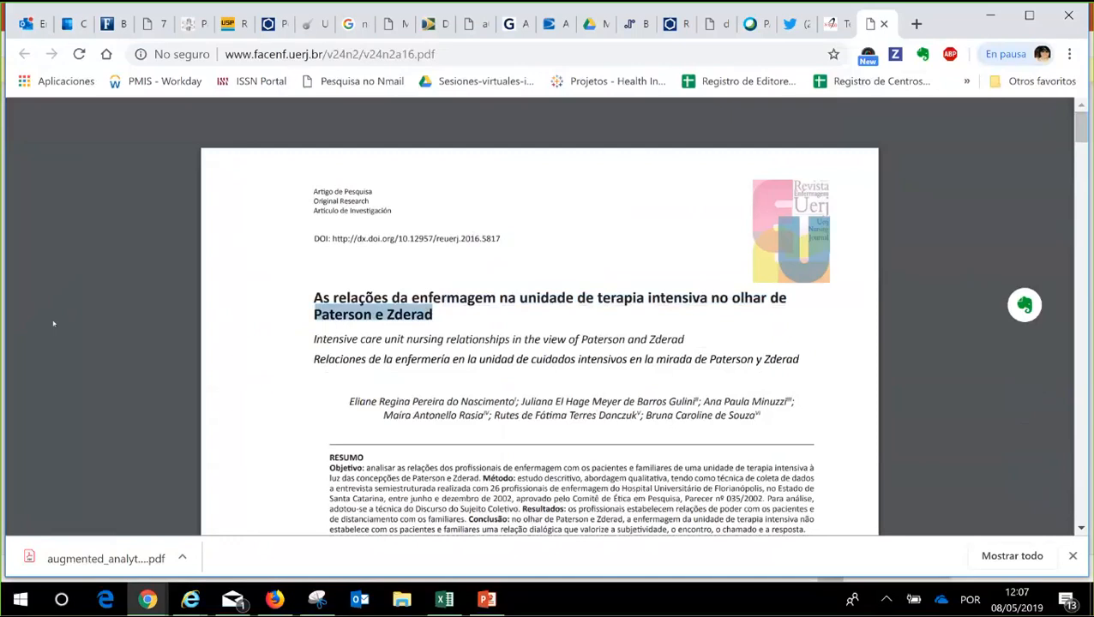
- Read through the article's abstracts, introduction and theoretical framework to the end of page 2 to see how the theorists are discussed
scroll(54, 323, down, 1)
scroll(53, 323, down, 1)
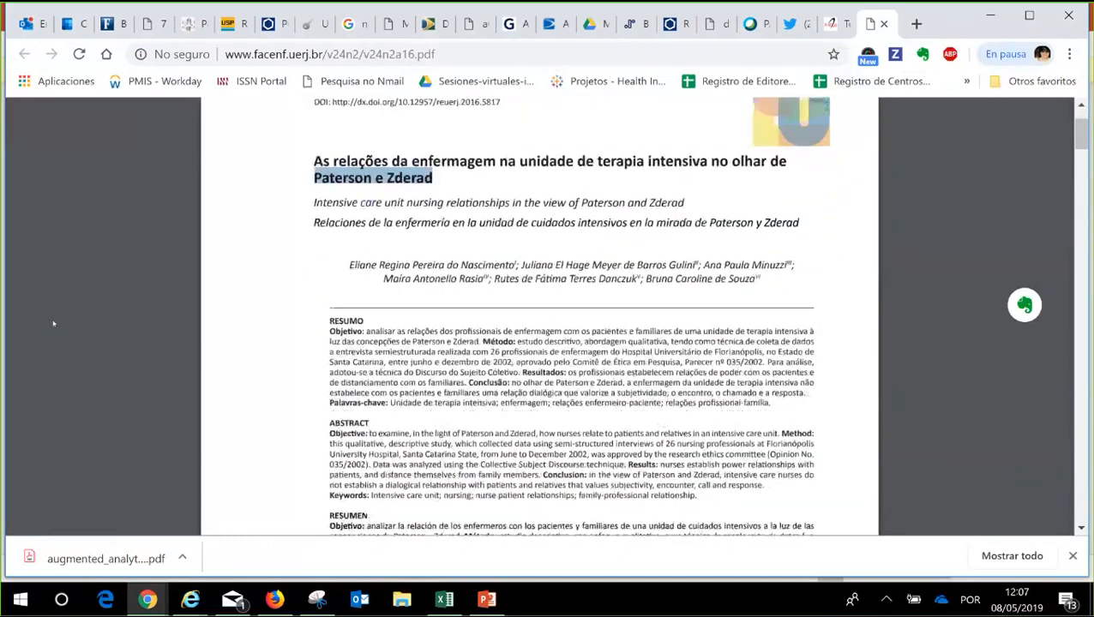
scroll(54, 323, down, 1)
scroll(53, 323, down, 3)
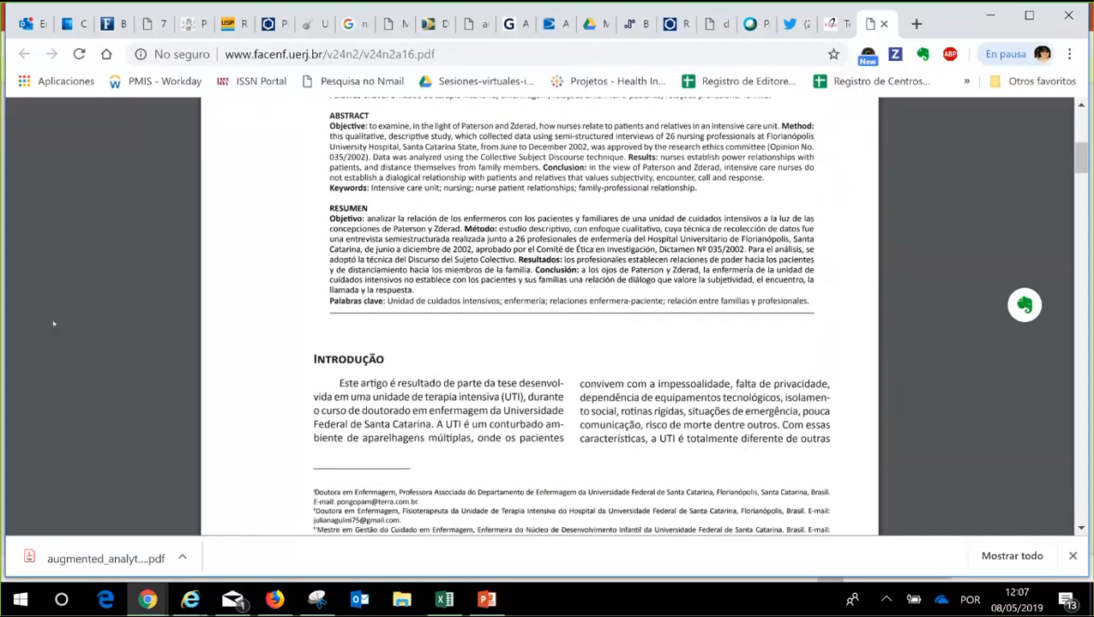
scroll(53, 323, down, 2)
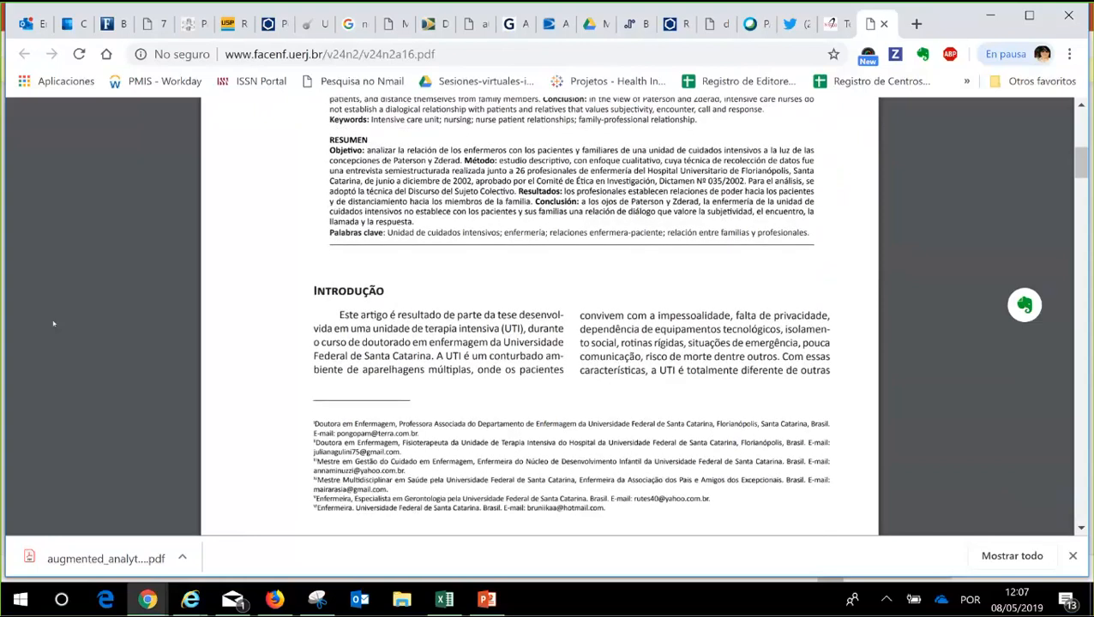
scroll(53, 323, down, 2)
scroll(53, 324, down, 2)
scroll(53, 323, down, 2)
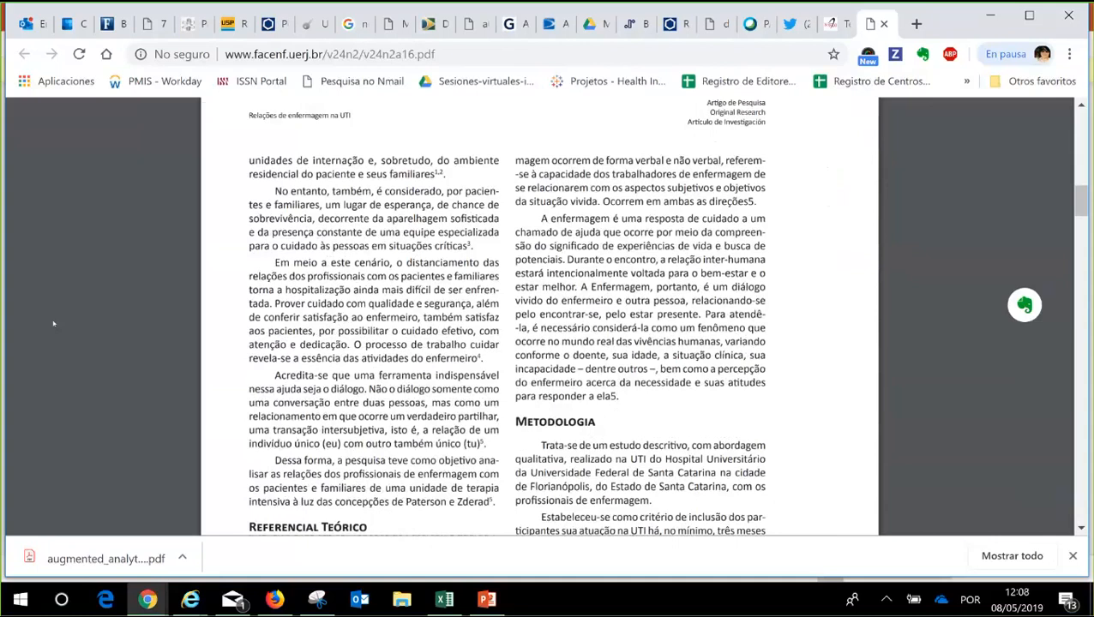
scroll(53, 323, down, 2)
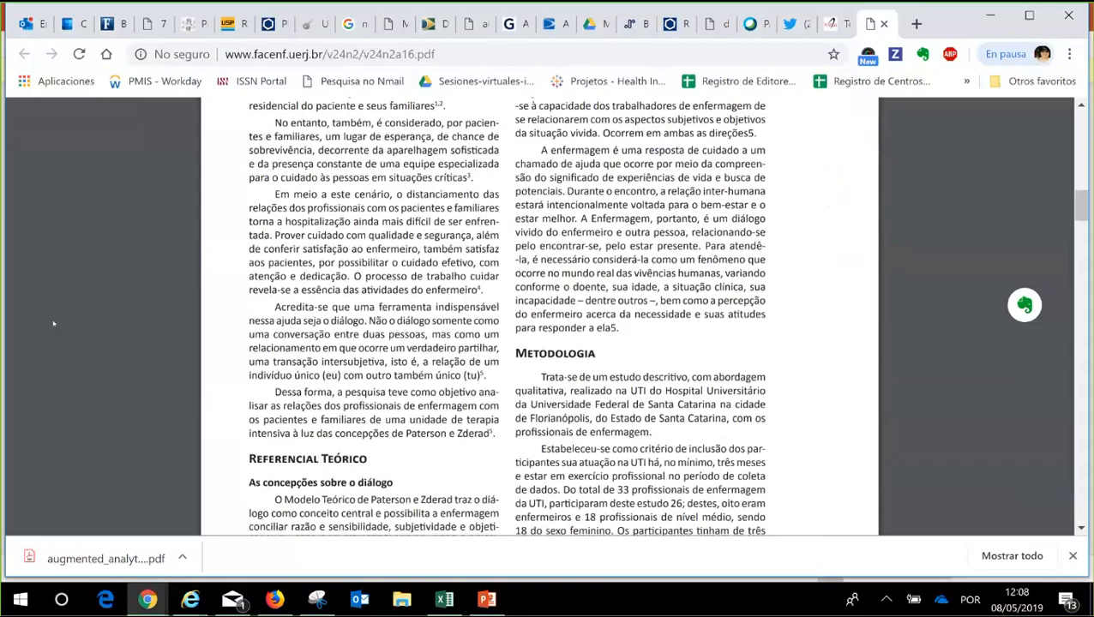
scroll(53, 324, down, 3)
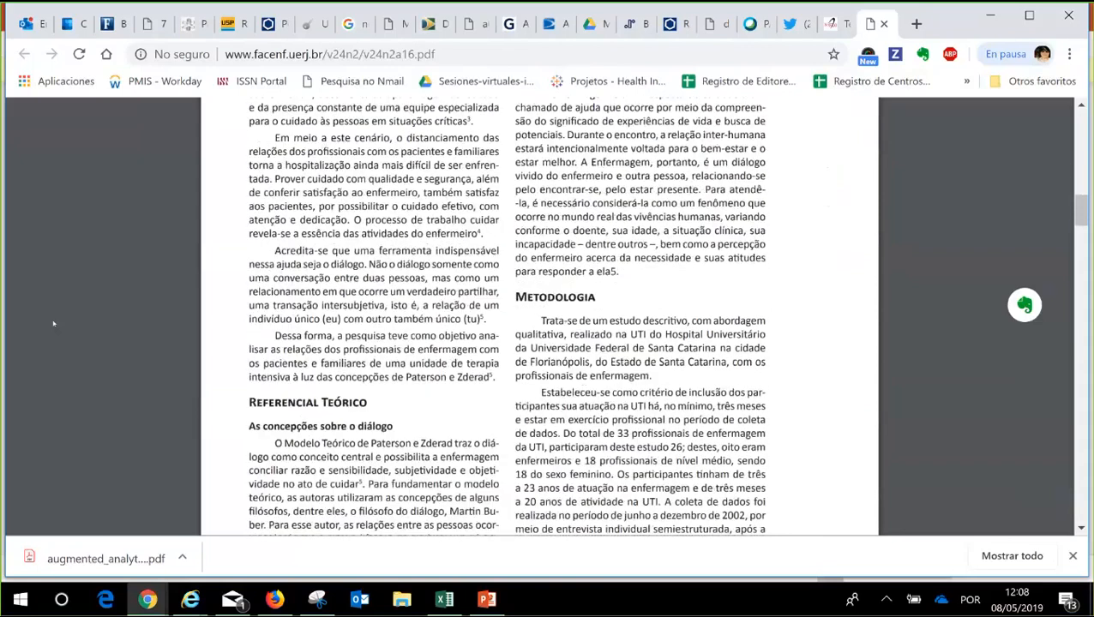
scroll(53, 323, down, 3)
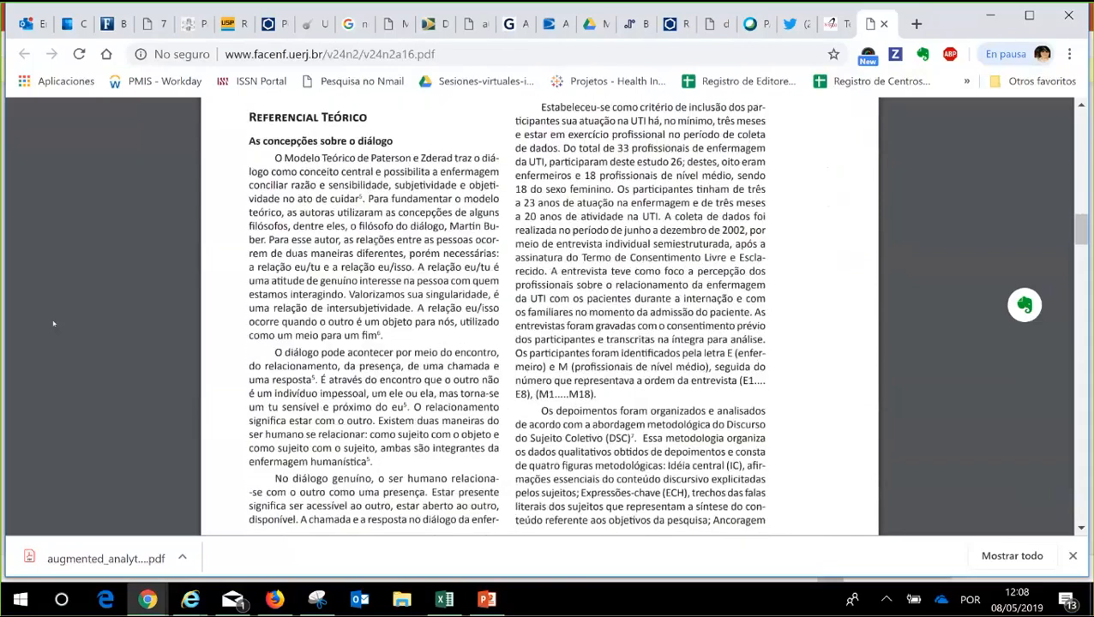
scroll(53, 324, down, 1)
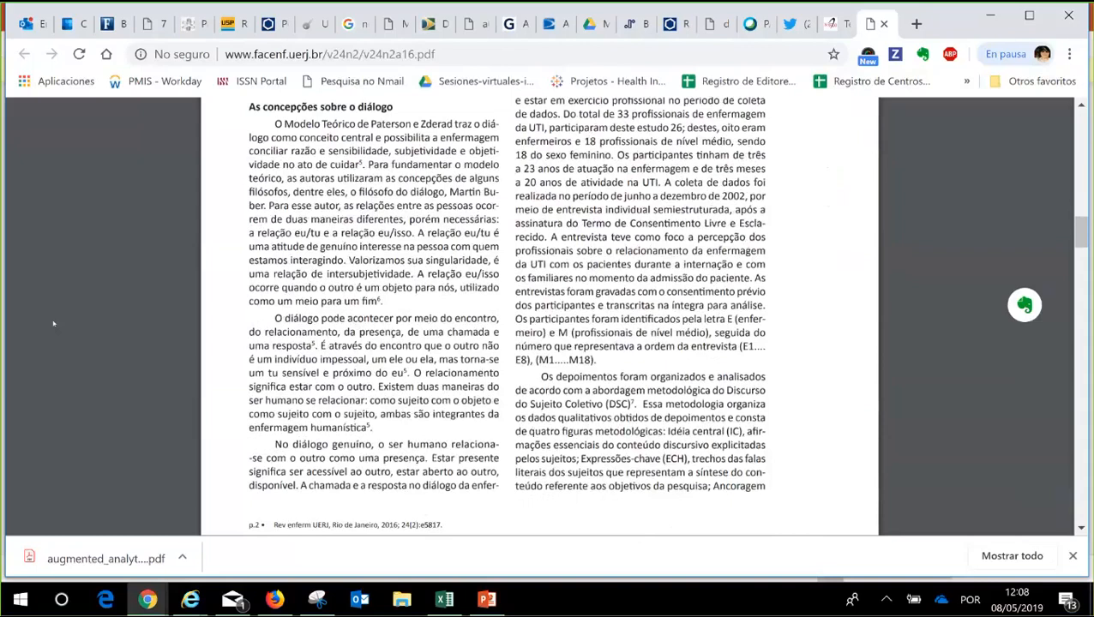
- Enlarge the PDF to 150% and examine the page 2 passages on the concepts of dialogue, nursing and methodology
key(ctrl+plus)
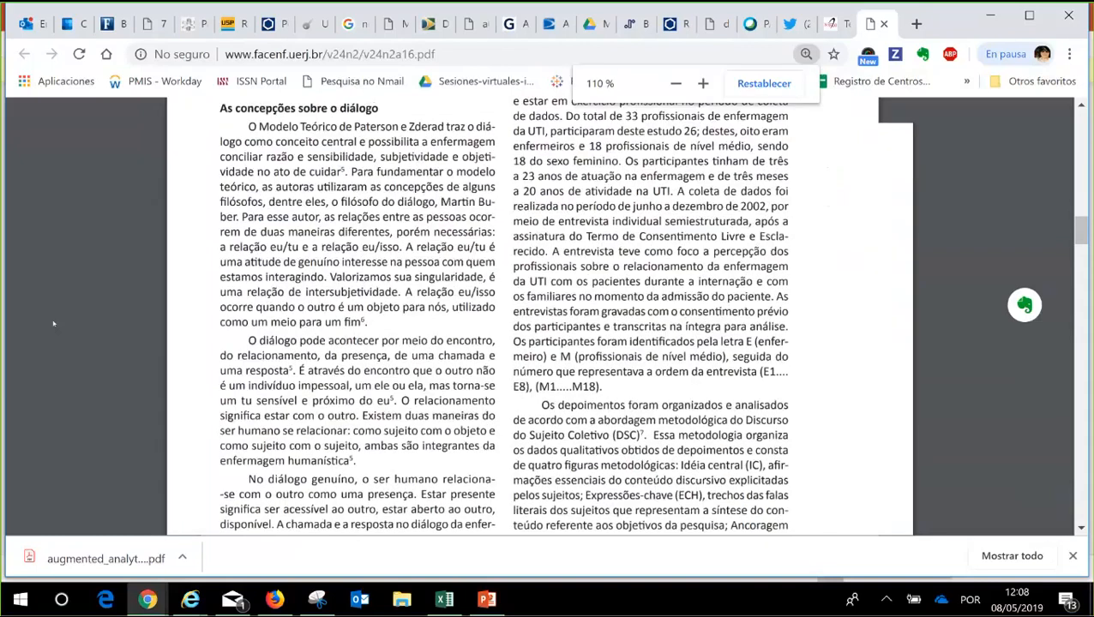
key(ctrl+plus)
key(ctrl+plus)
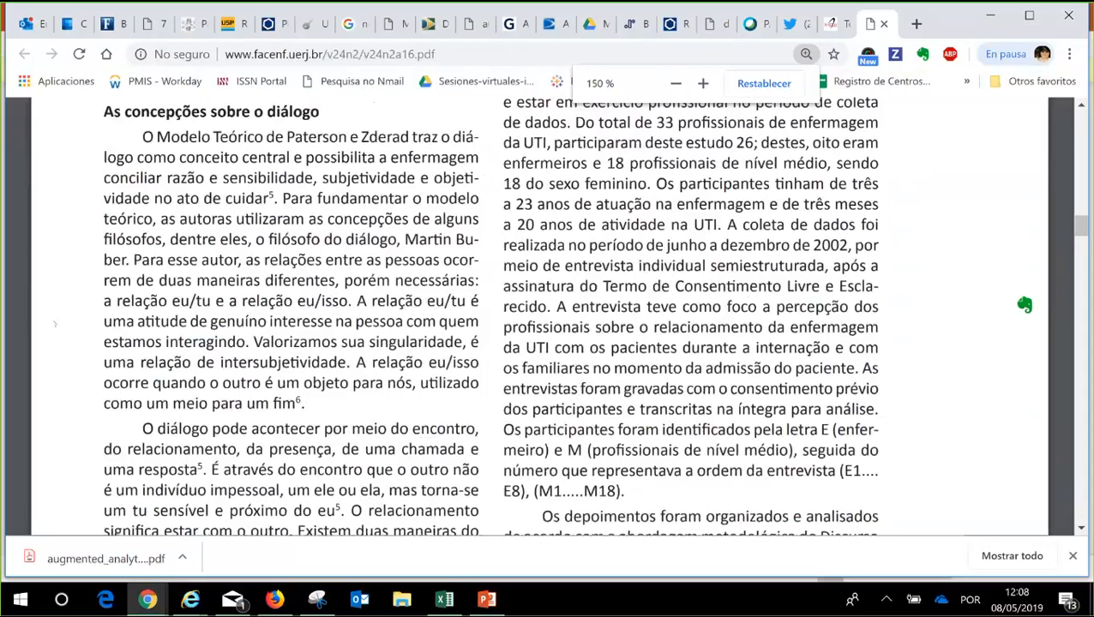
drag(306, 198, 401, 198)
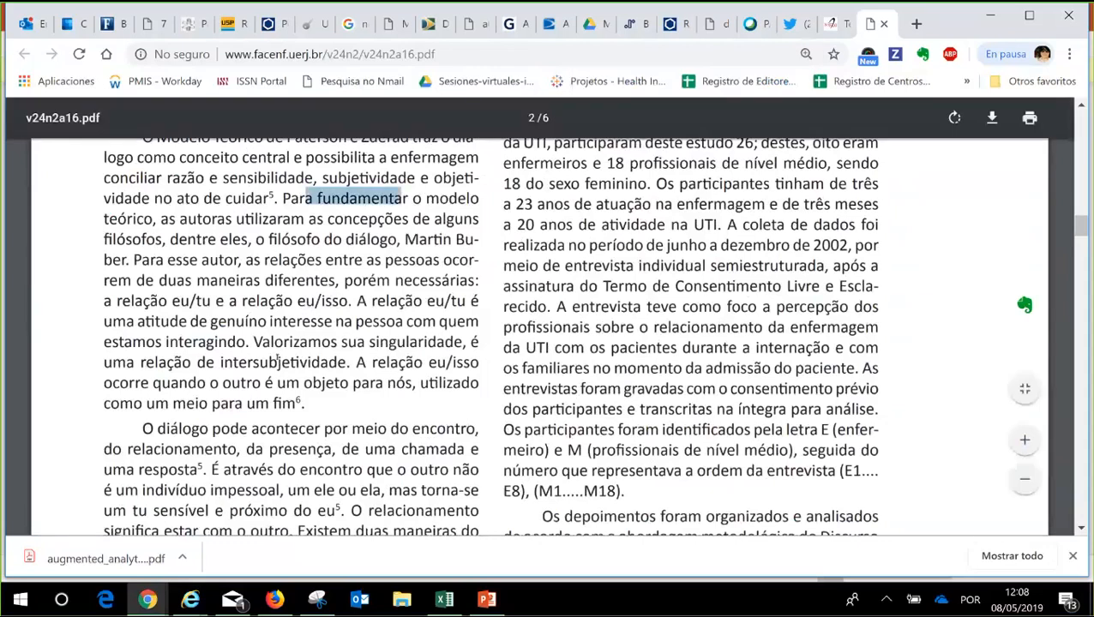
click(278, 213)
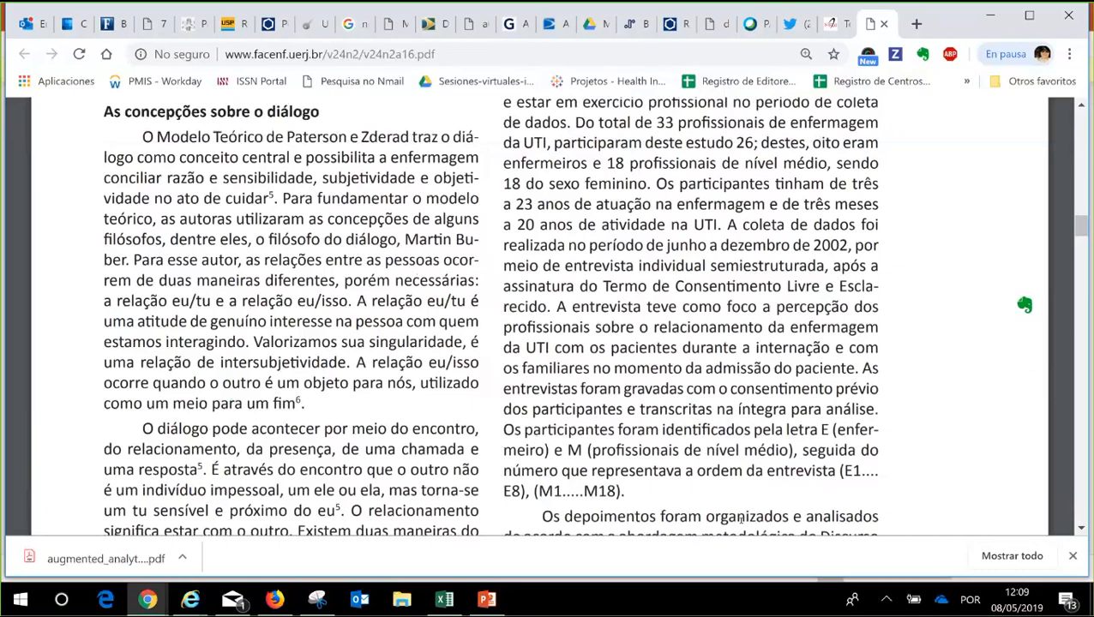
scroll(1082, 228, down, 3)
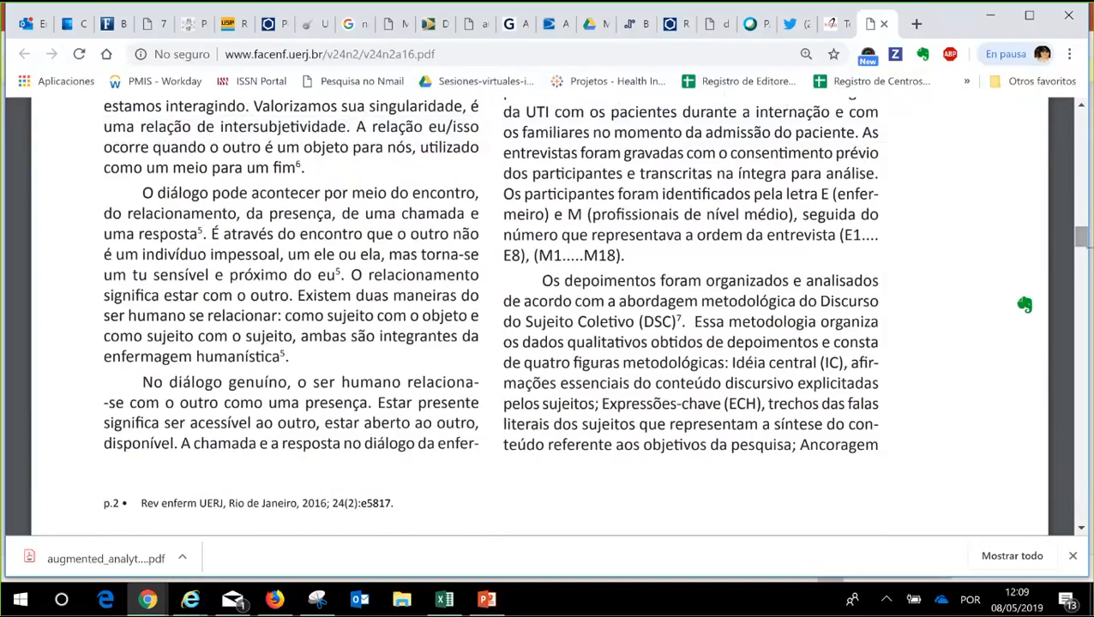
scroll(538, 335, up, 3)
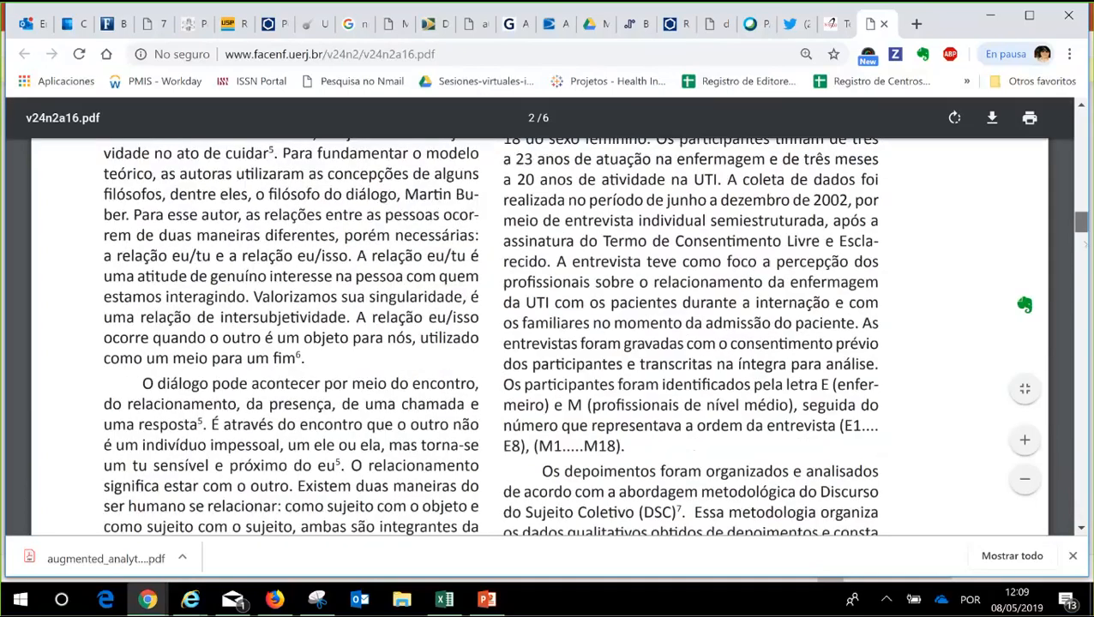
scroll(539, 334, up, 5)
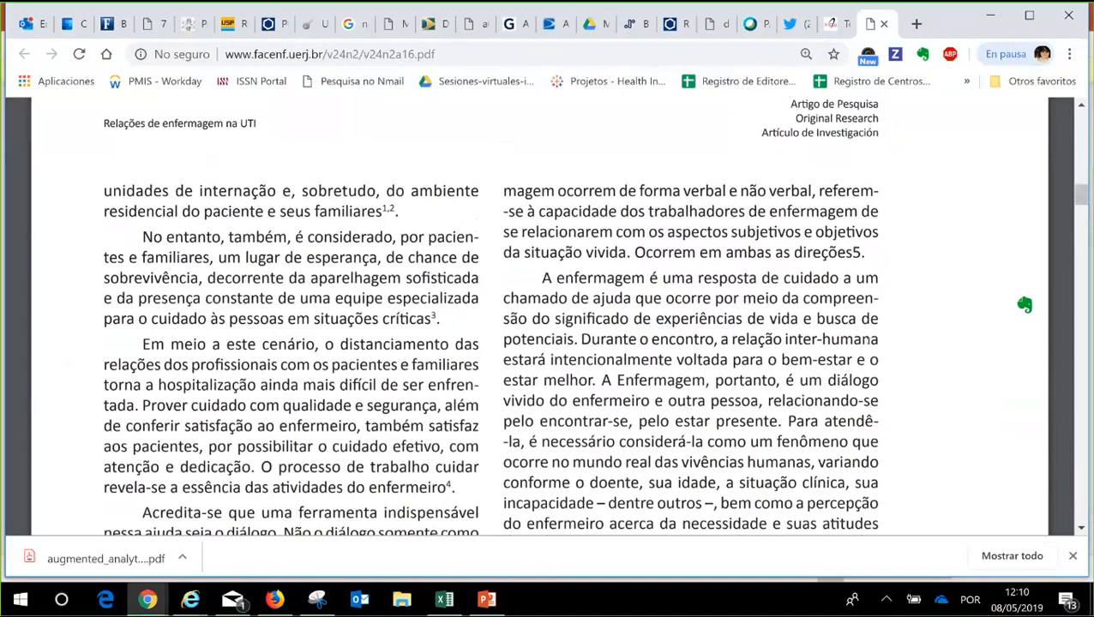
scroll(868, 341, down, 3)
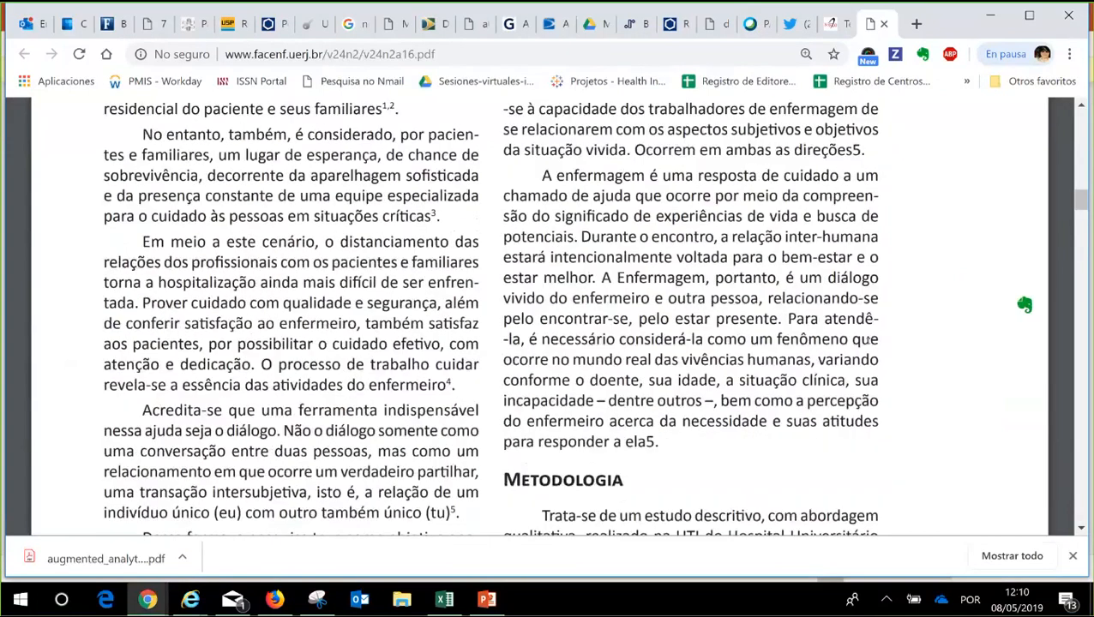
- Search v24n2a16.pdf for the first theorist's surname and go through every match from the first reference and abstracts to the last reference page
key(ctrl+f)
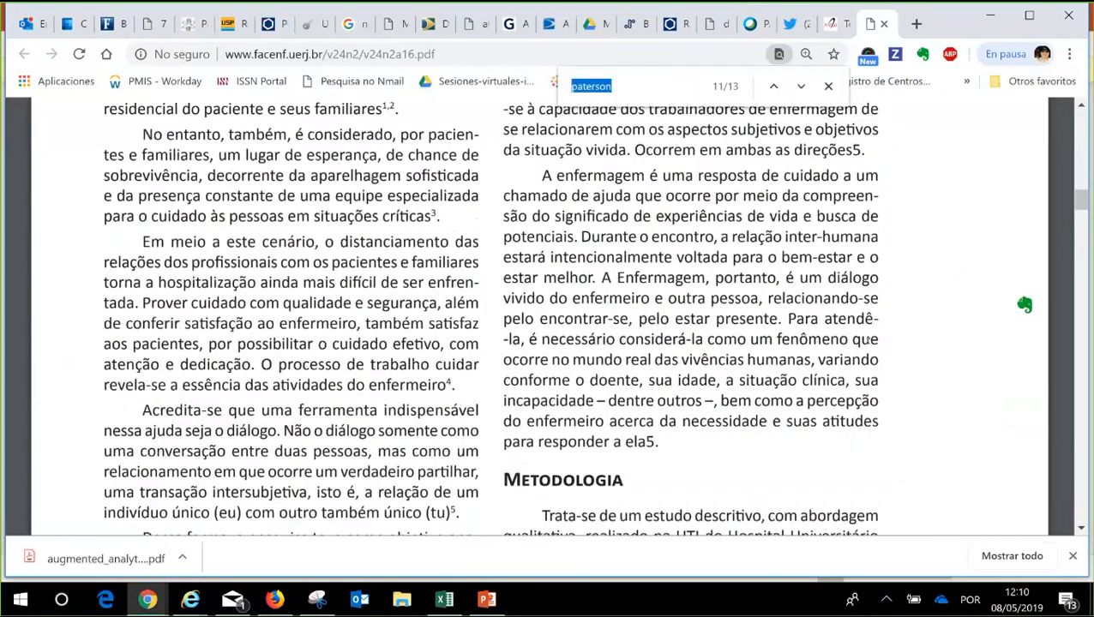
key(Return)
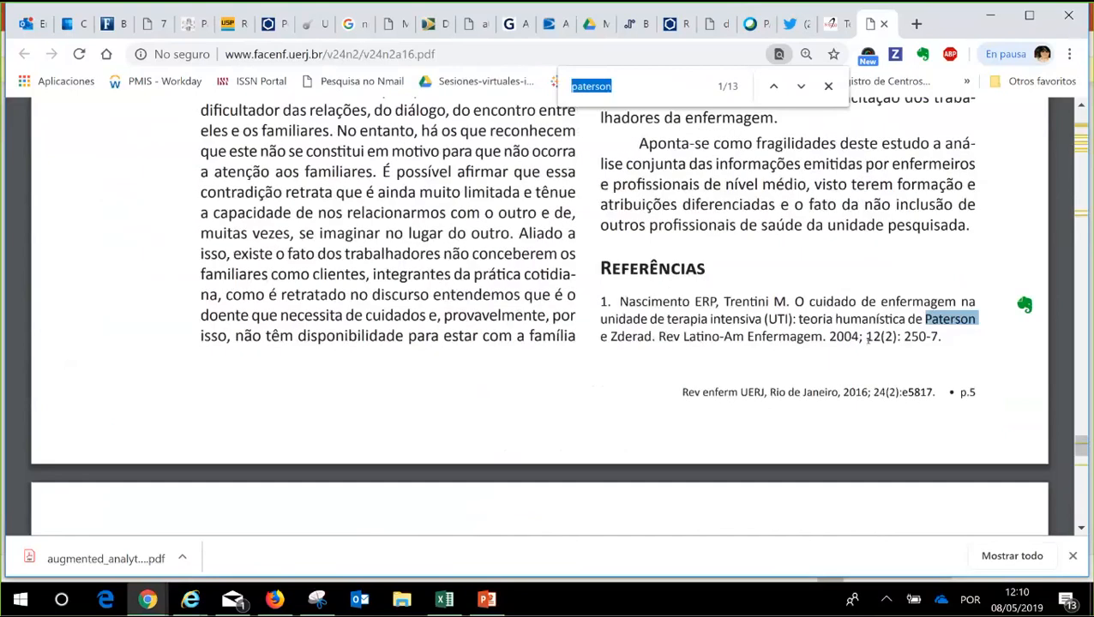
key(Return)
key(Return)
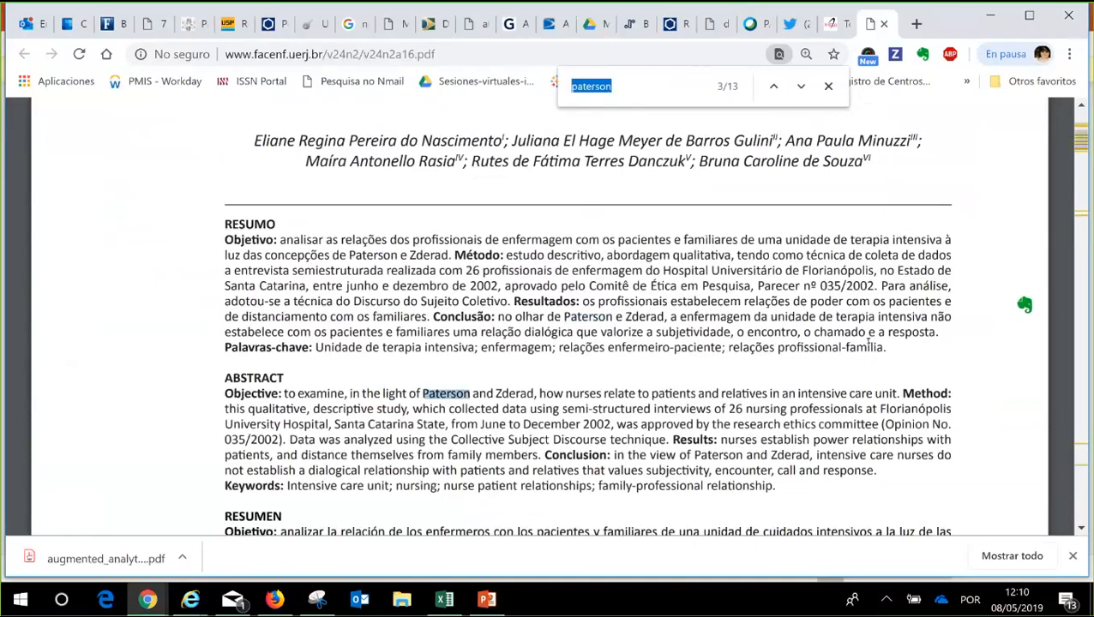
key(Return)
key(Return)
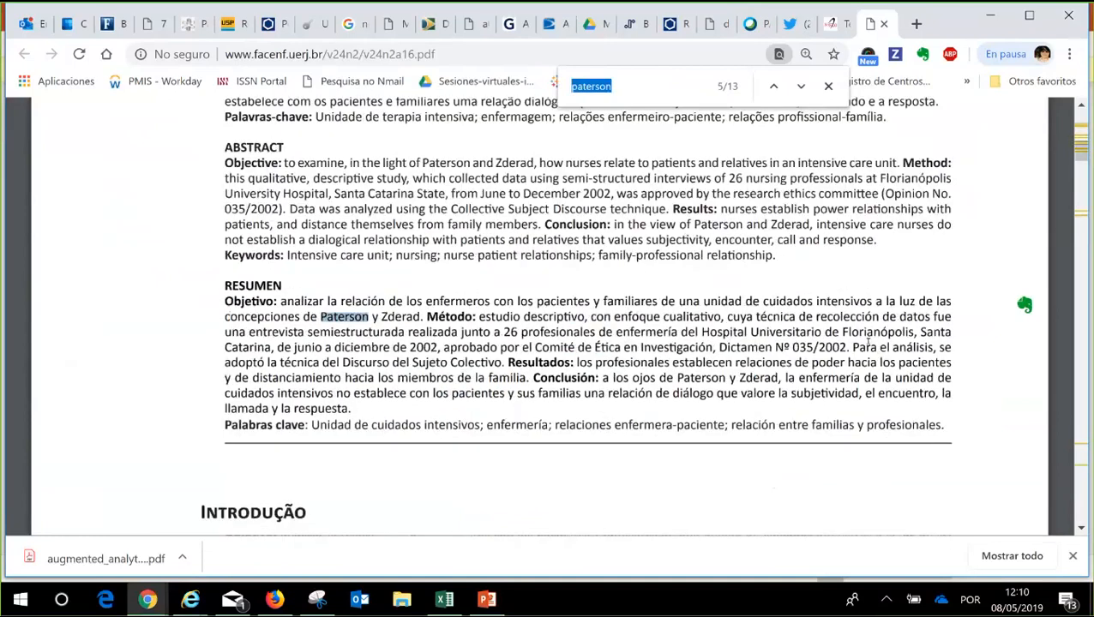
key(Return)
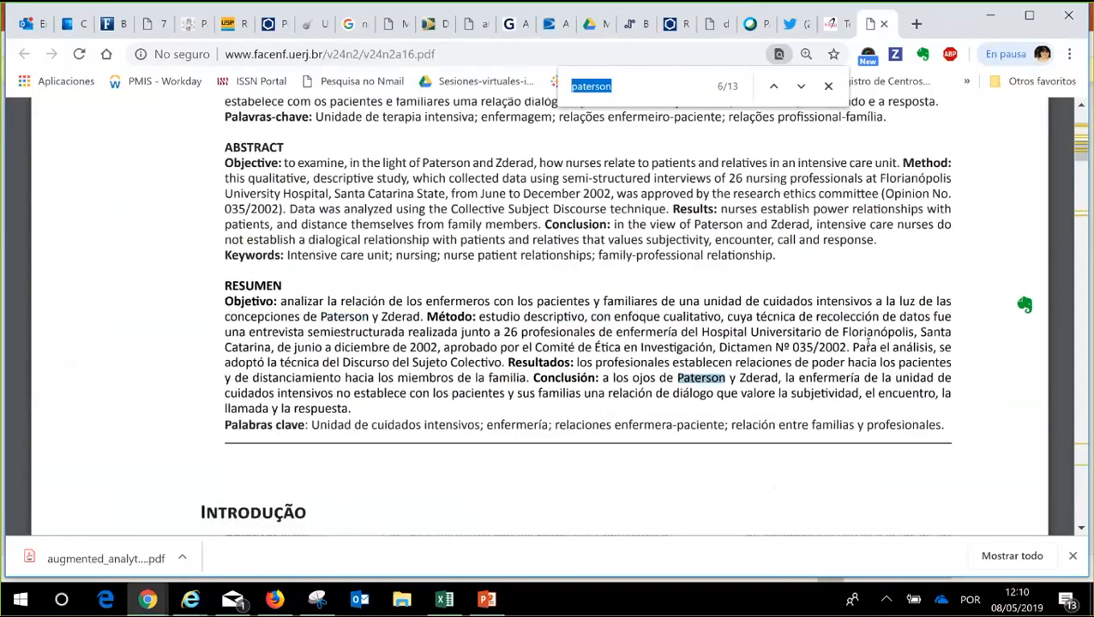
scroll(867, 343, up, 6)
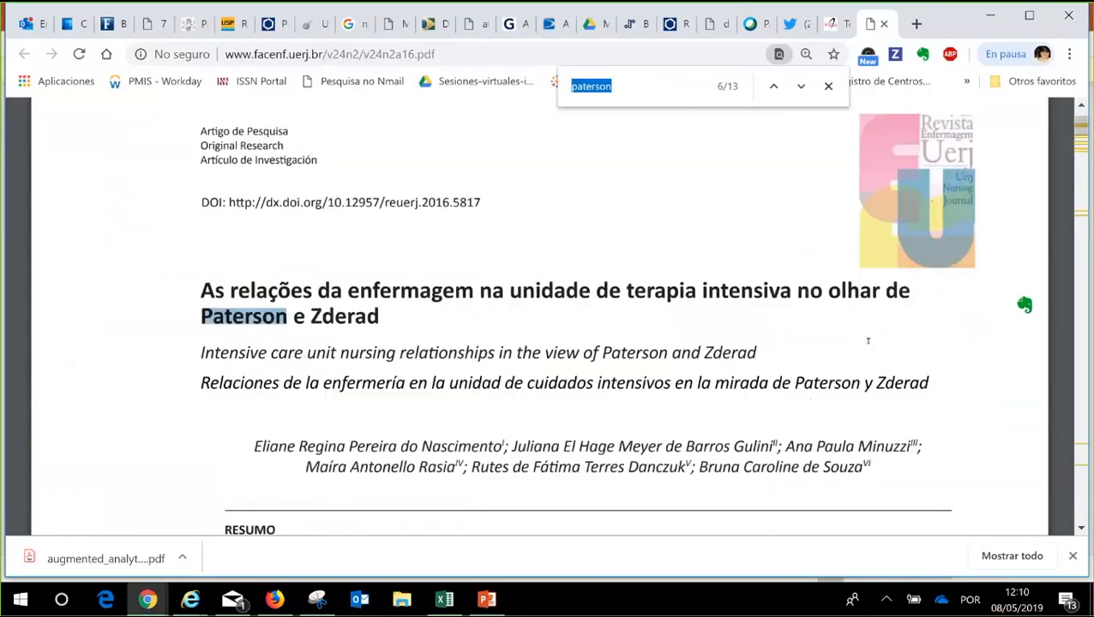
key(Return)
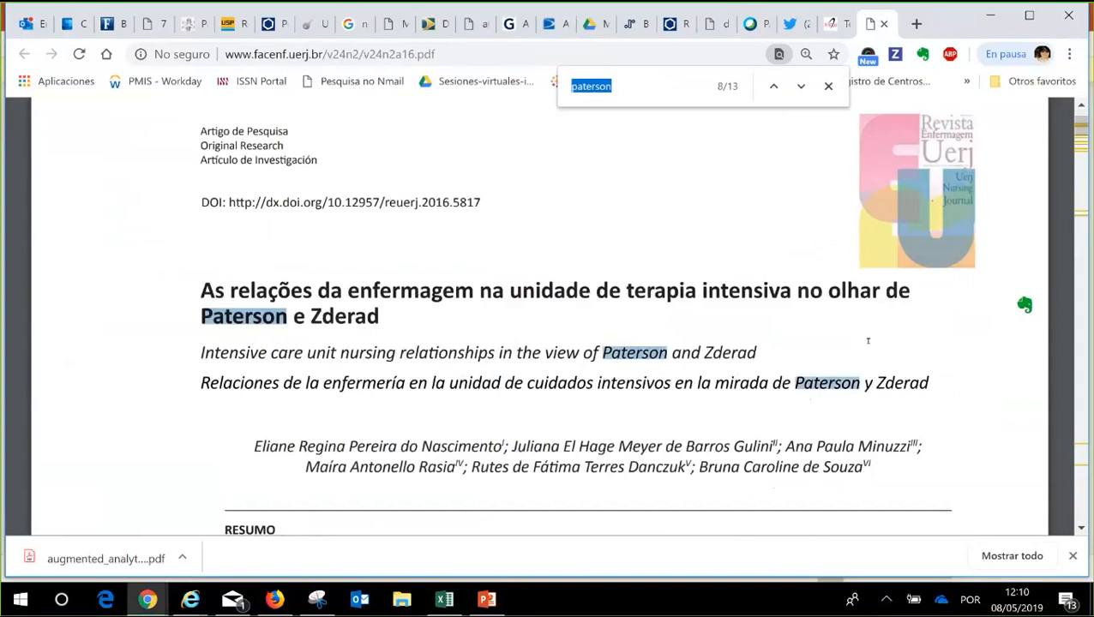
key(Return)
key(Return)
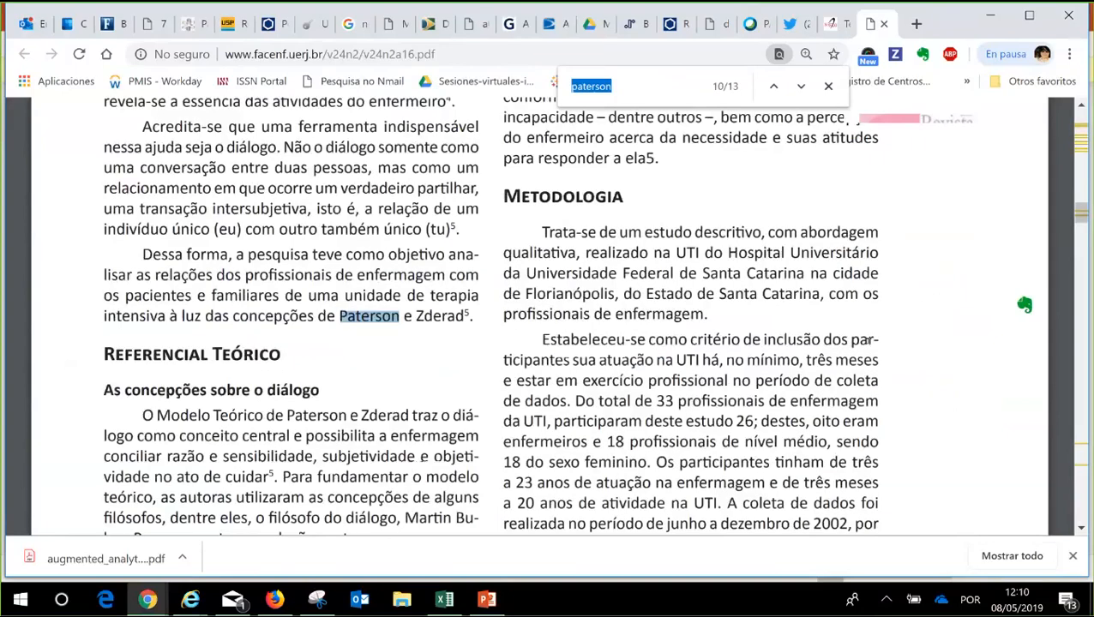
key(Return)
key(Return)
key(Return)
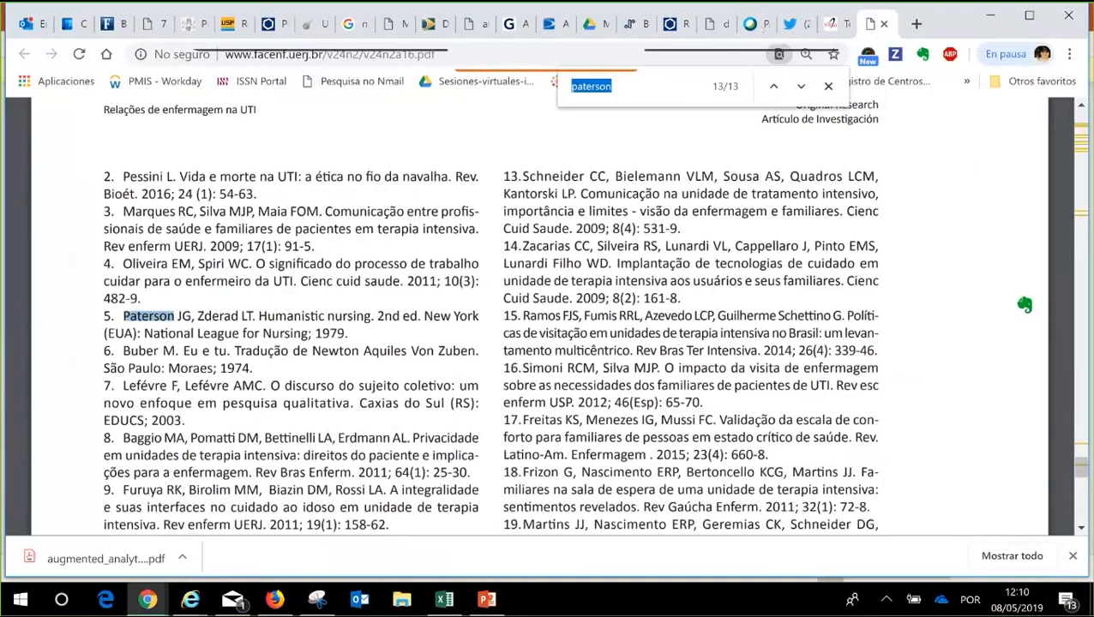
click(764, 27)
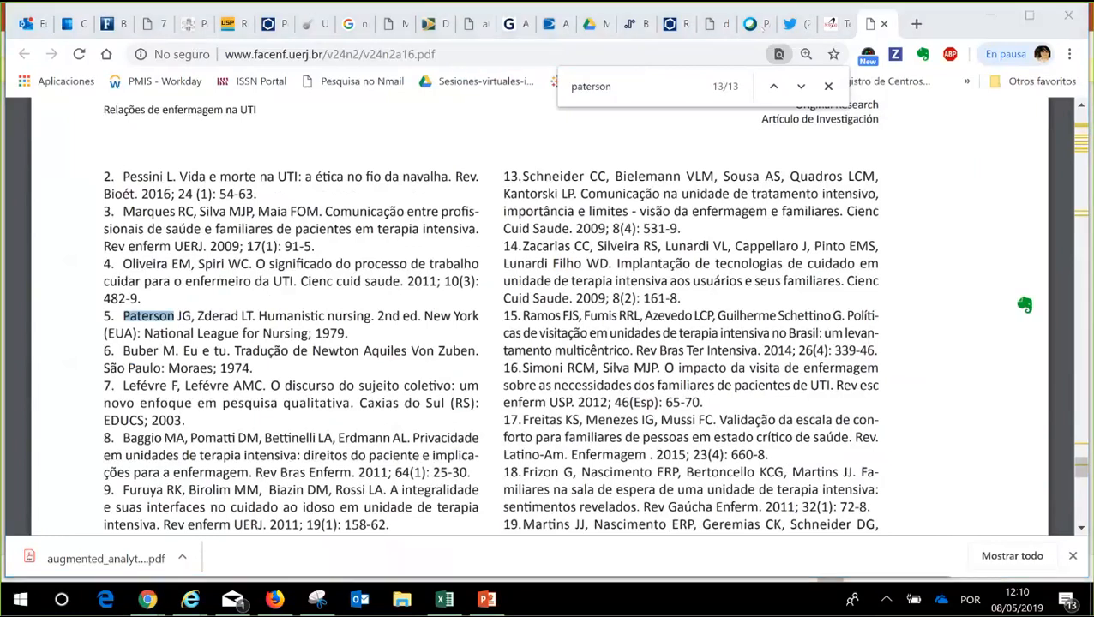
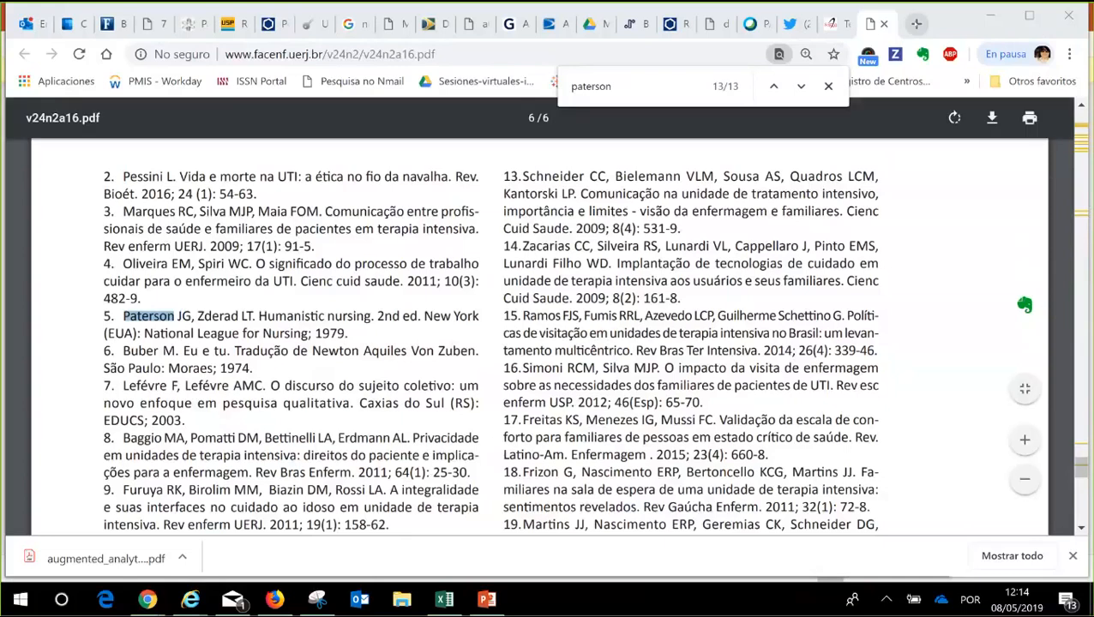
- Open fi-admin.bvsalud.org in a new browser tab and go to the bibliographic records list
key(ctrl+t)
text(fi-admin.bvsalud.org)
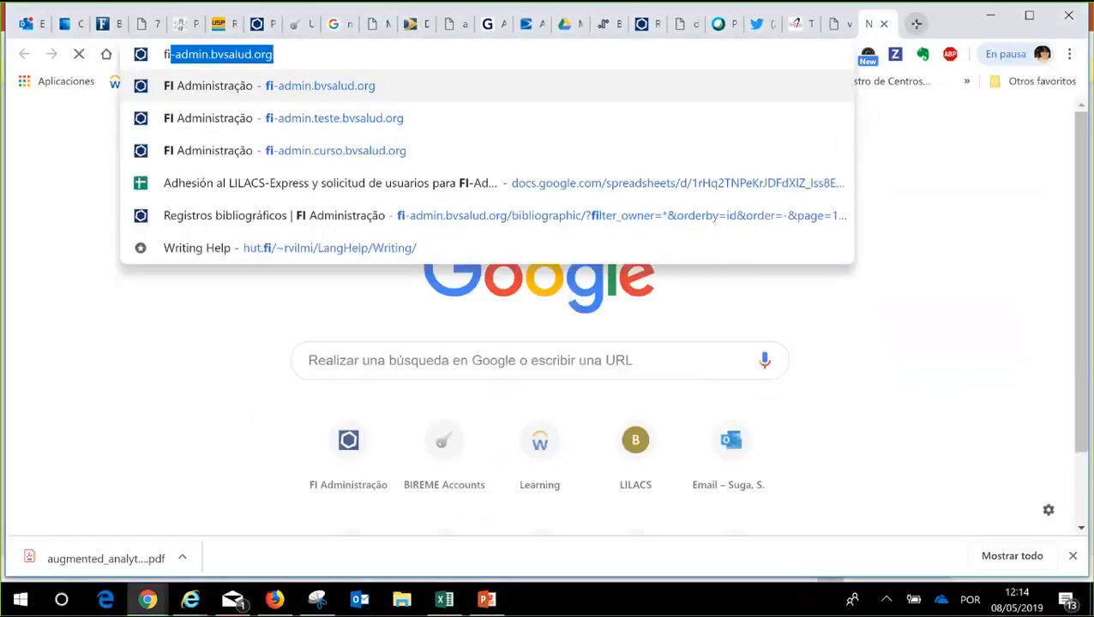
key(Return)
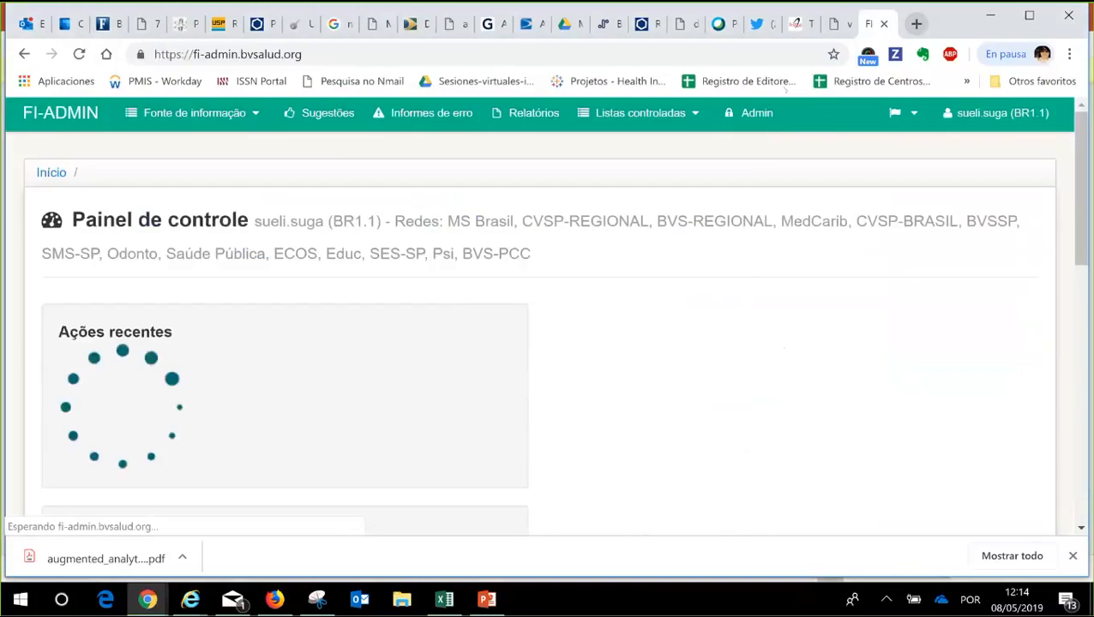
click(214, 106)
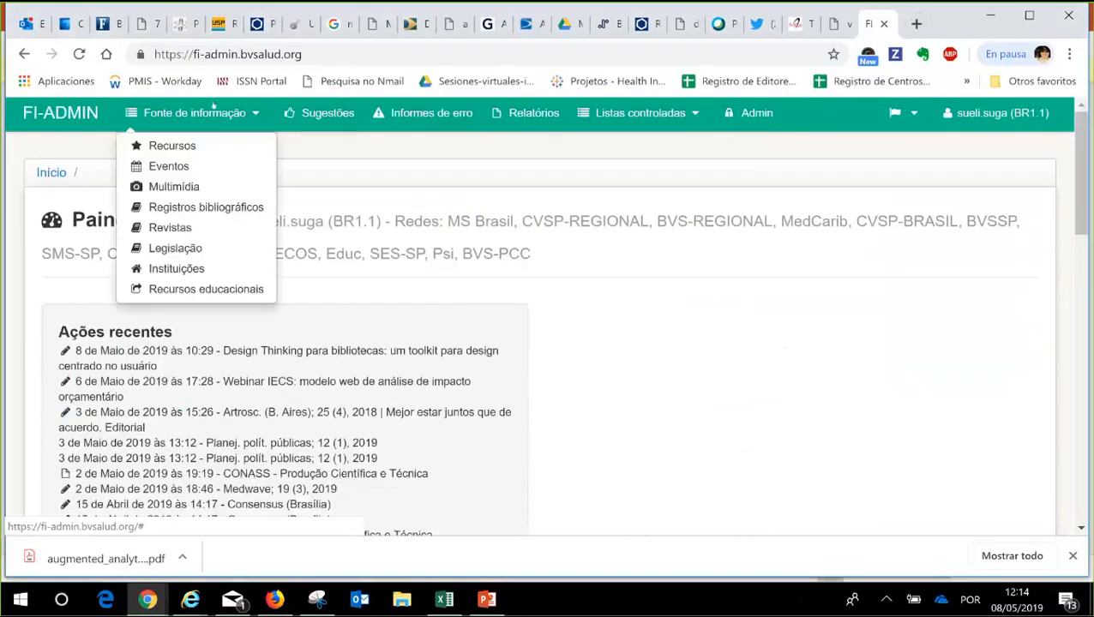
click(247, 209)
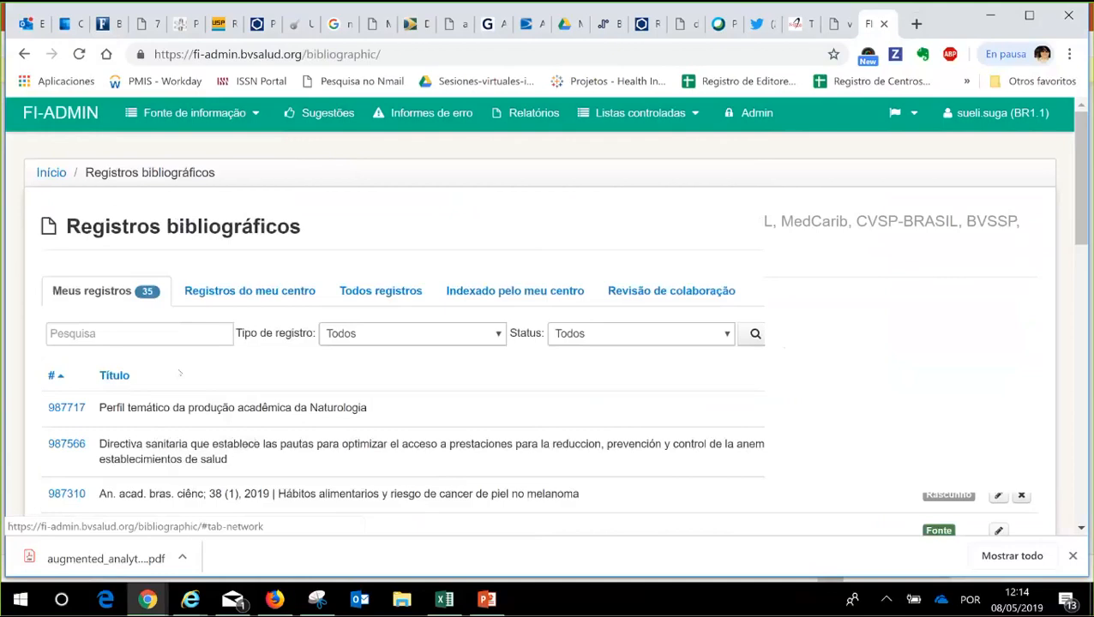
- Open the record "Perfil temático da produção acadêmica da Naturologia" and view the responsibility-degree options in its personal author assistant
click(69, 408)
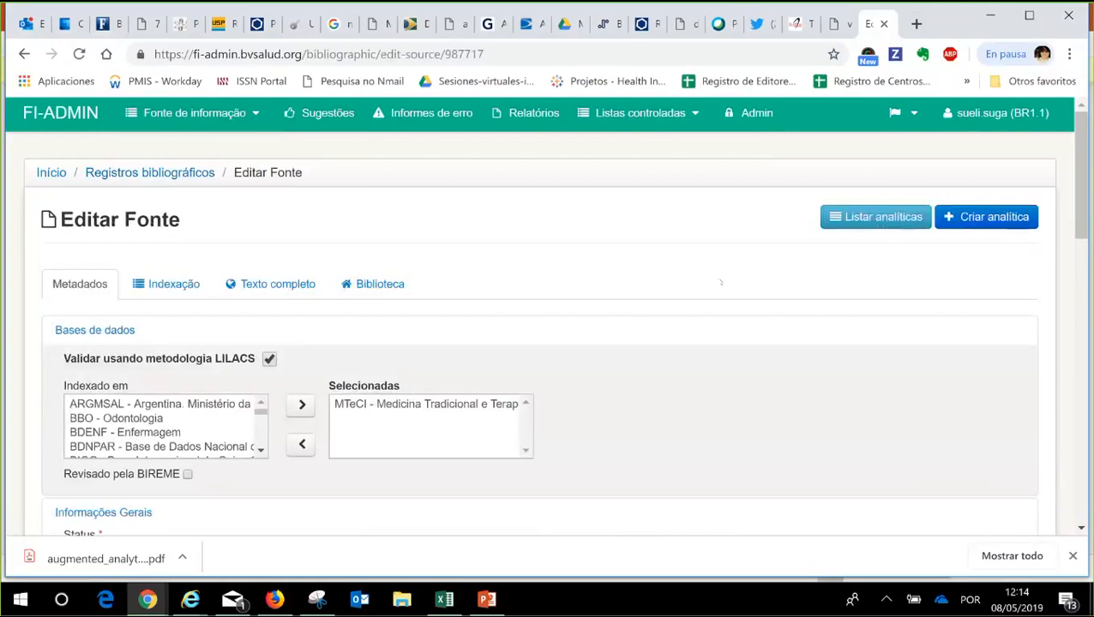
scroll(720, 282, down, 5)
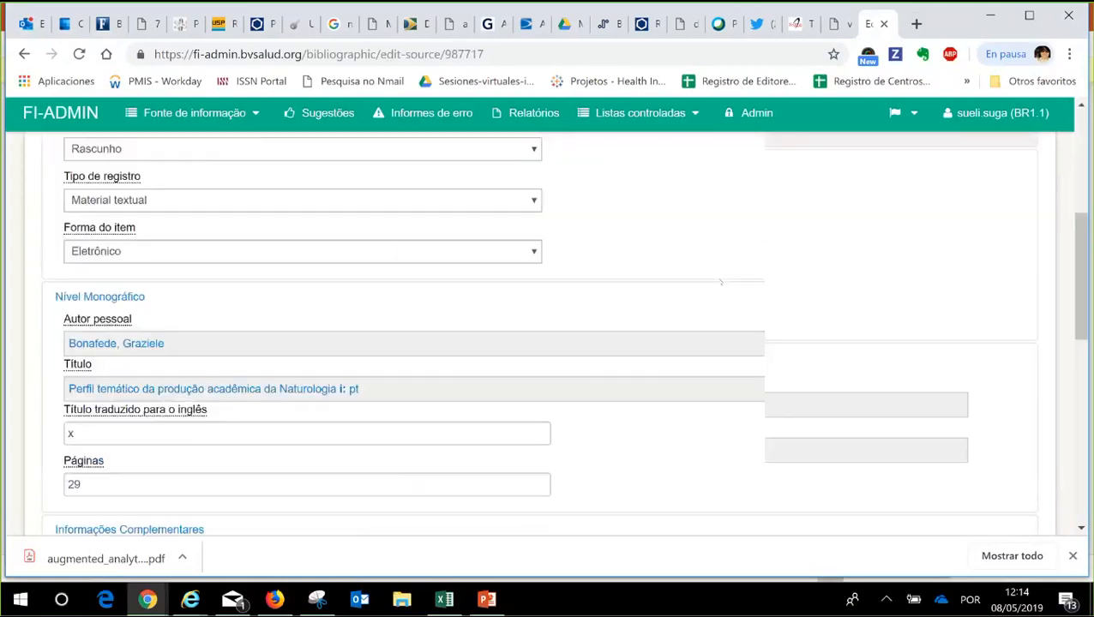
click(116, 310)
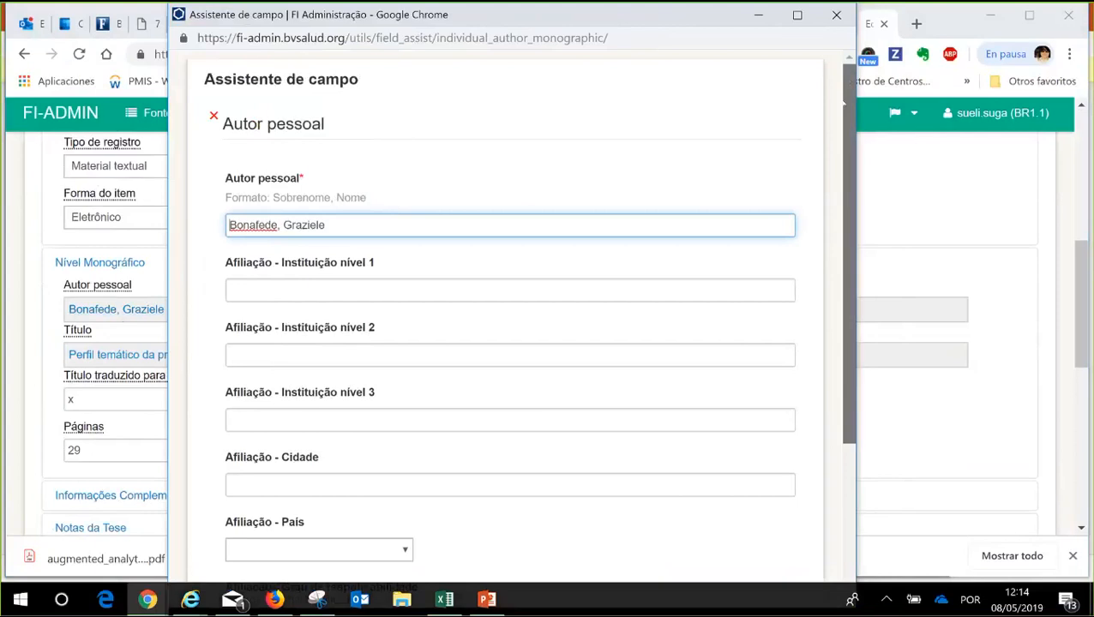
scroll(830, 242, down, 3)
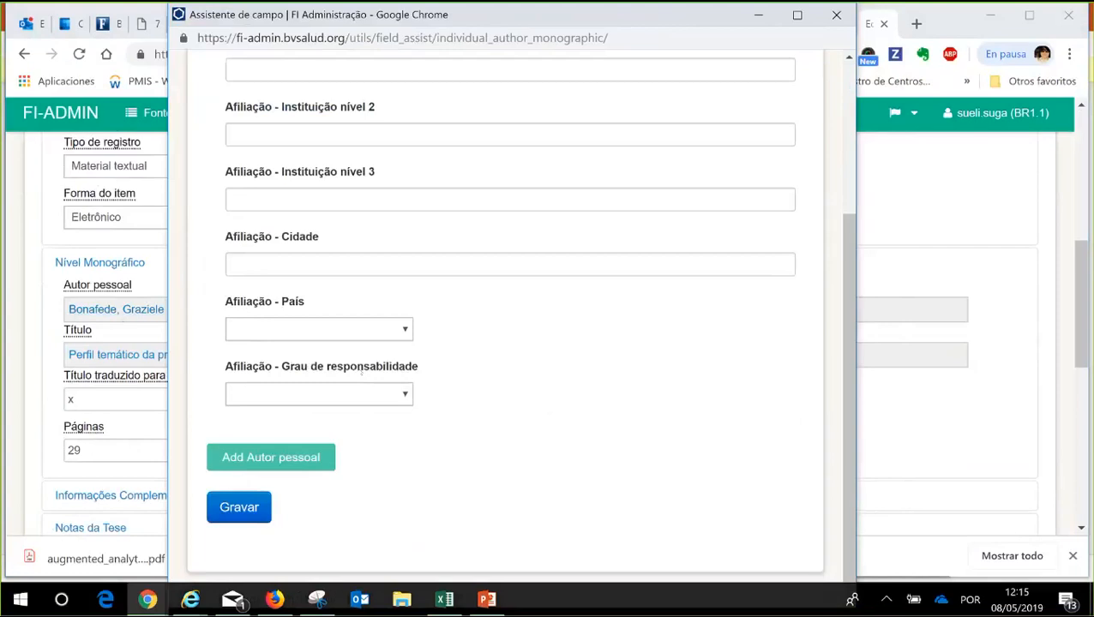
click(409, 397)
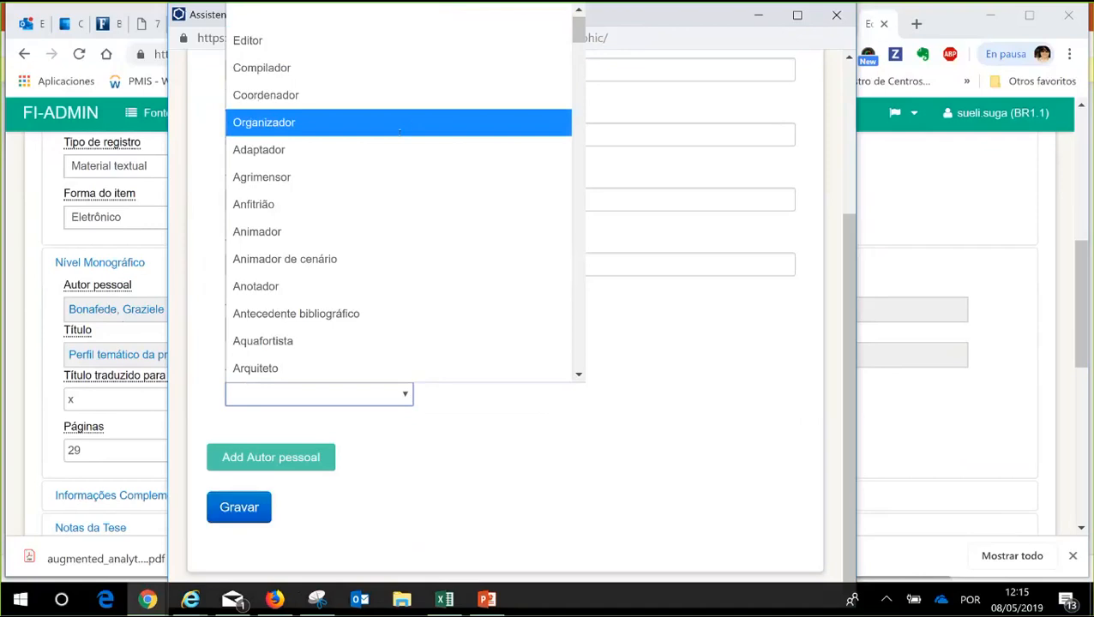
click(697, 349)
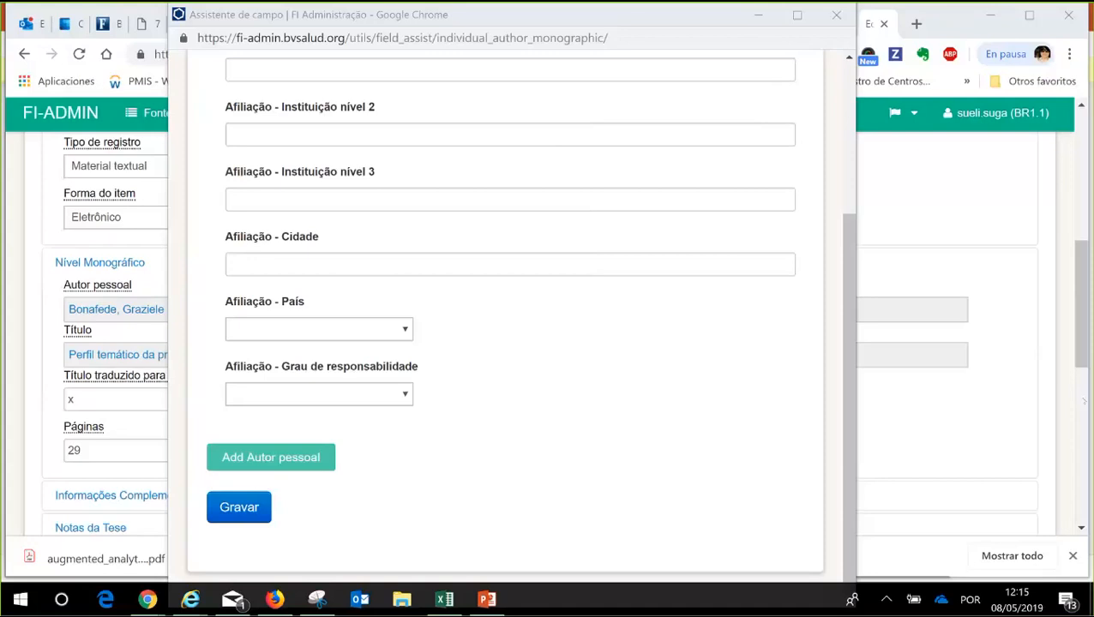
click(938, 16)
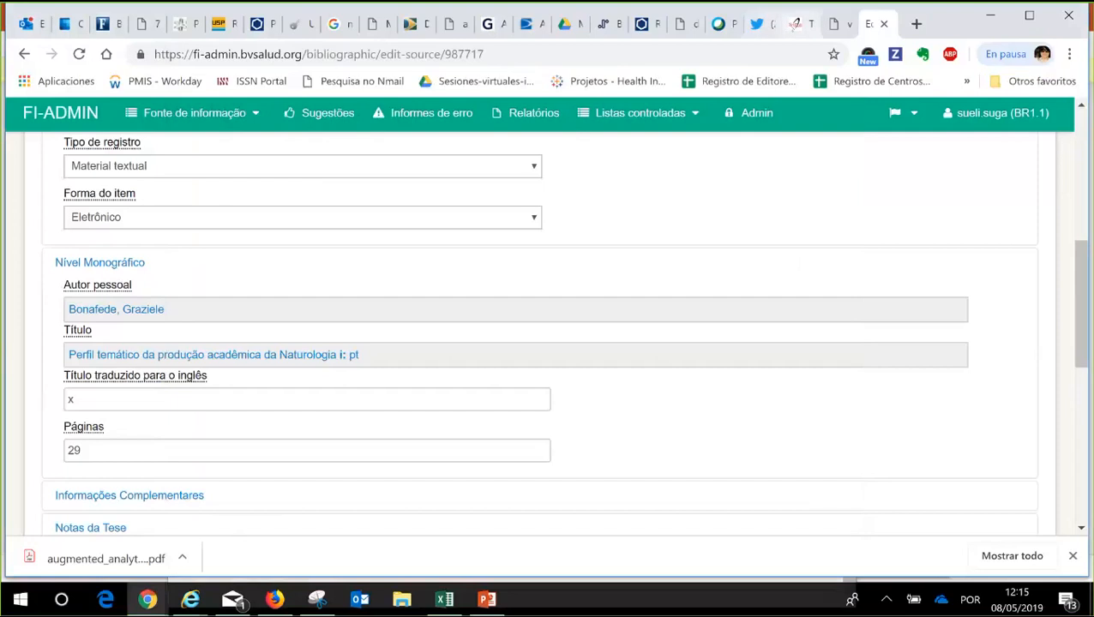
- Switch to the Texto & Contexto Enfermagem PDF and copy the electronic identifier e20170474 from the first page's footer
click(796, 24)
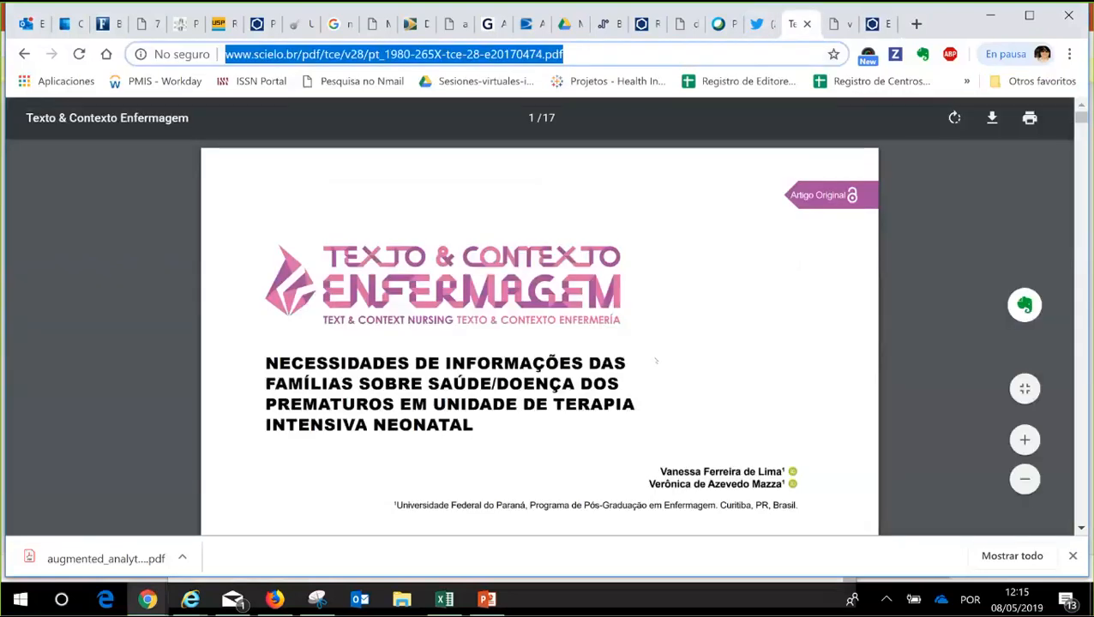
text(www.scielo.br/pdf/tce/v28/pt_1980-265X-tce-28-e20170474.pdf)
key(Return)
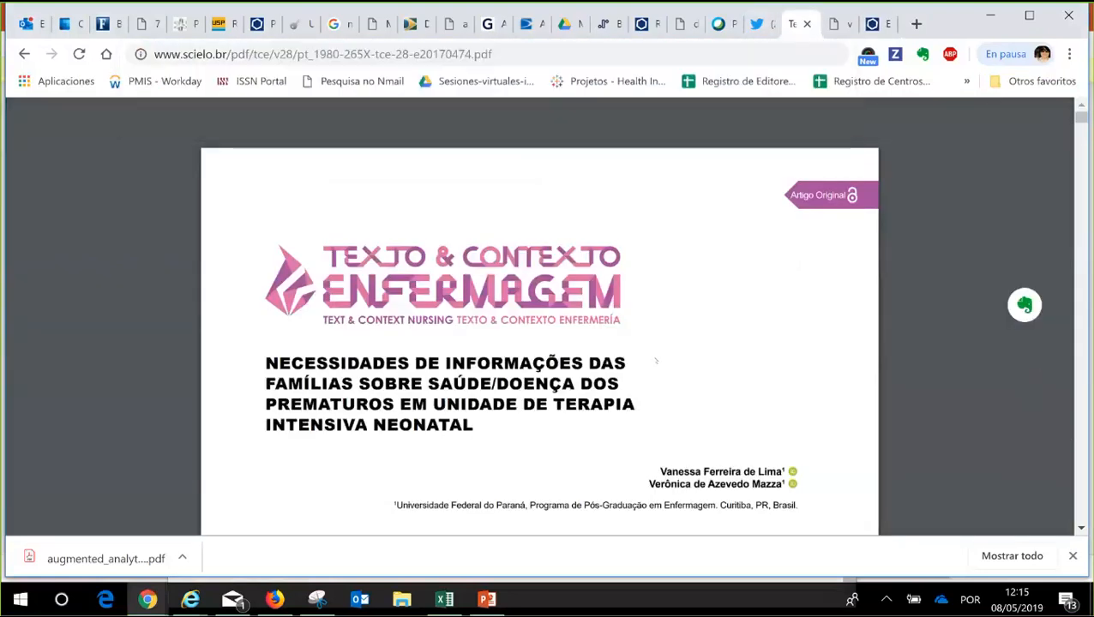
scroll(656, 361, down, 2)
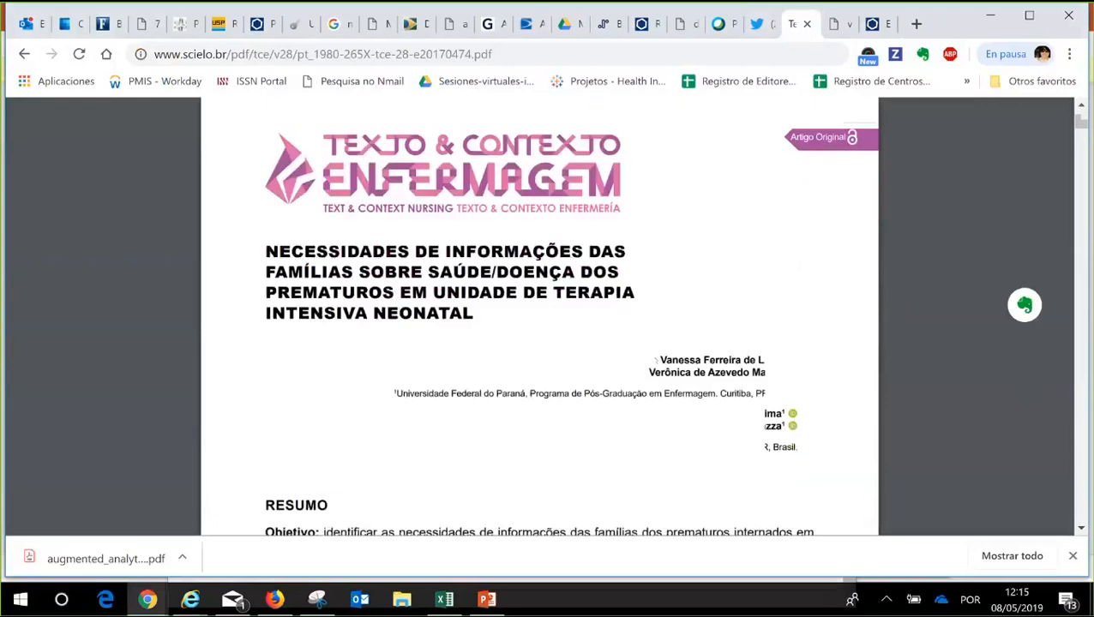
scroll(656, 361, down, 8)
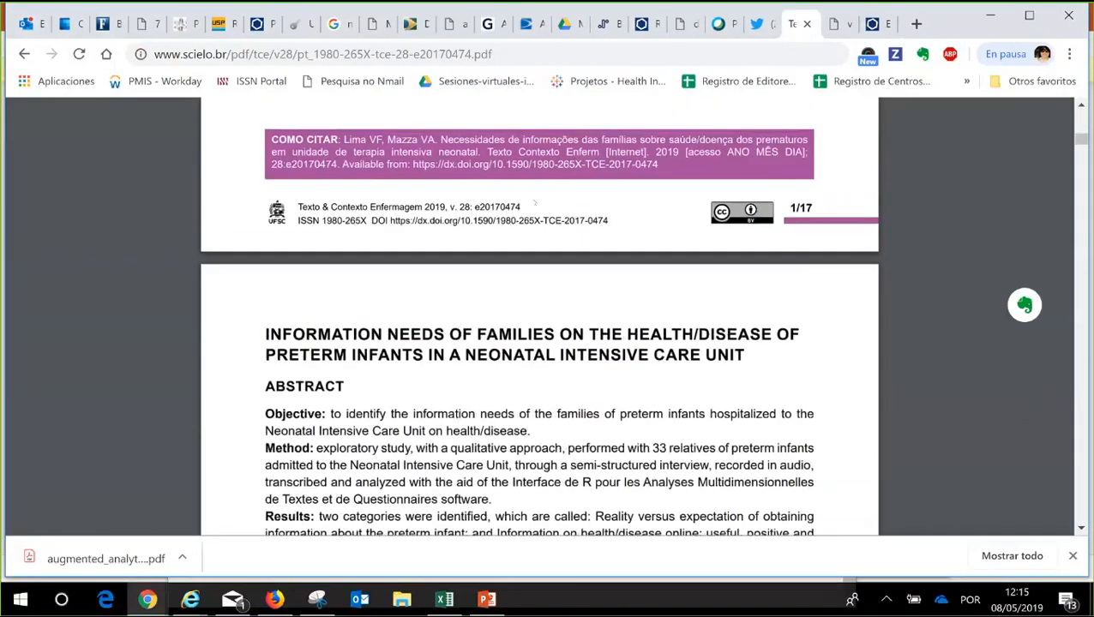
drag(521, 207, 476, 206)
key(ctrl+c)
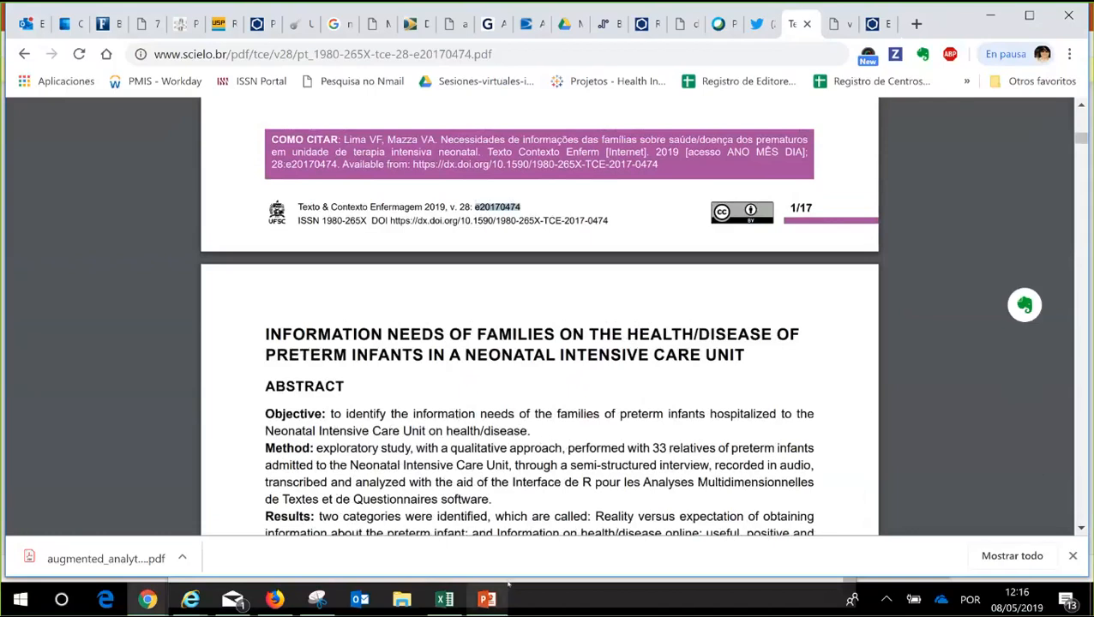
- Close the personal author assistant window and return to the FI-ADMIN bibliographic records list
mouse_move(148, 599)
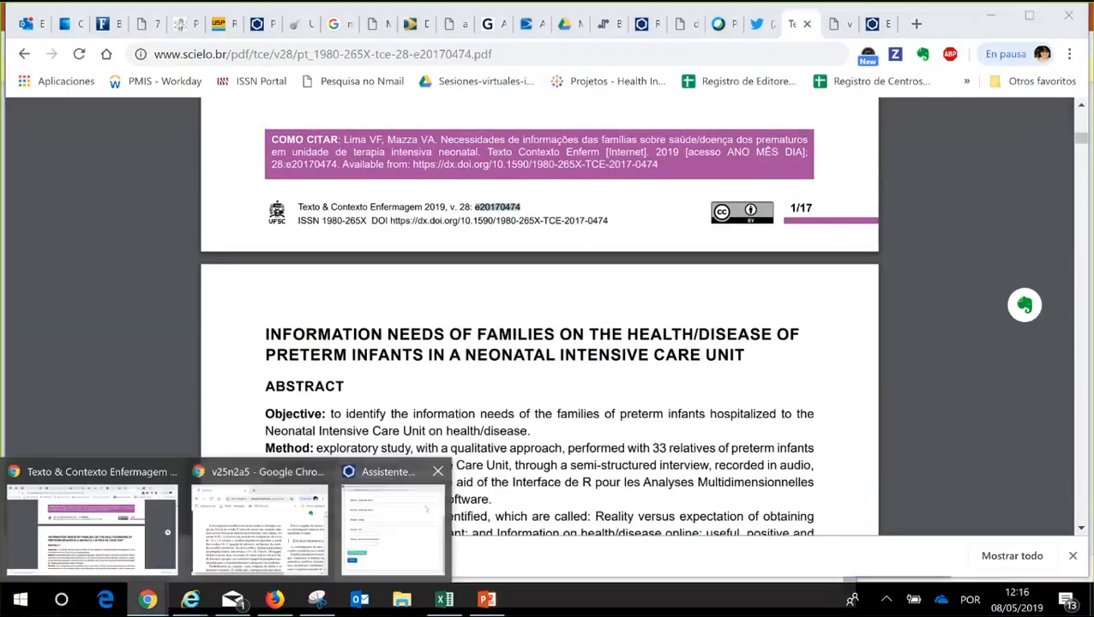
click(426, 509)
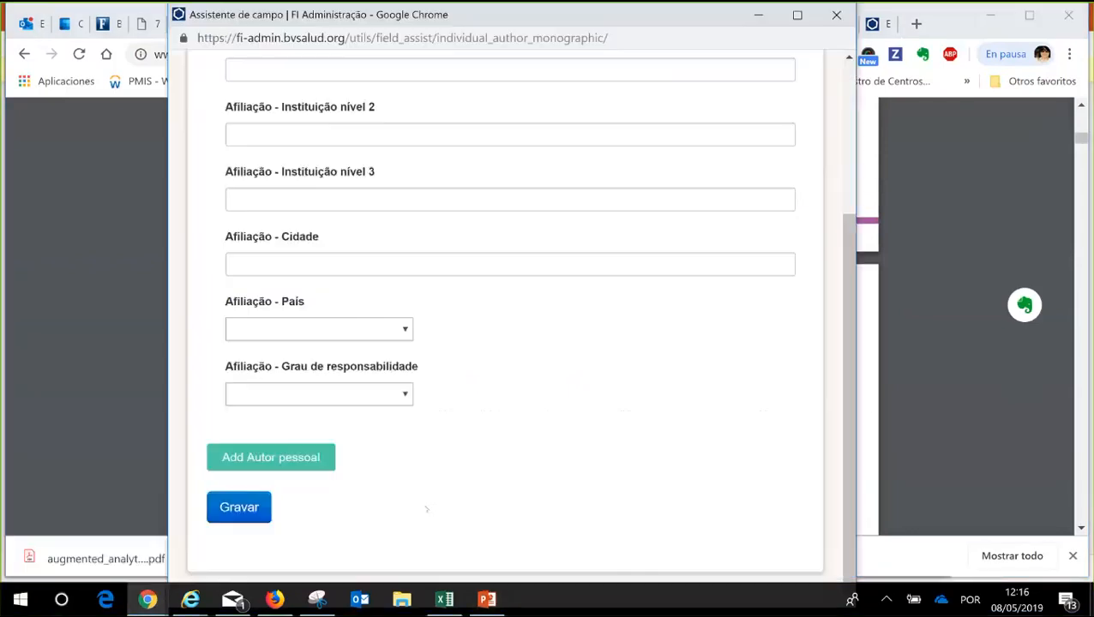
click(837, 16)
click(874, 23)
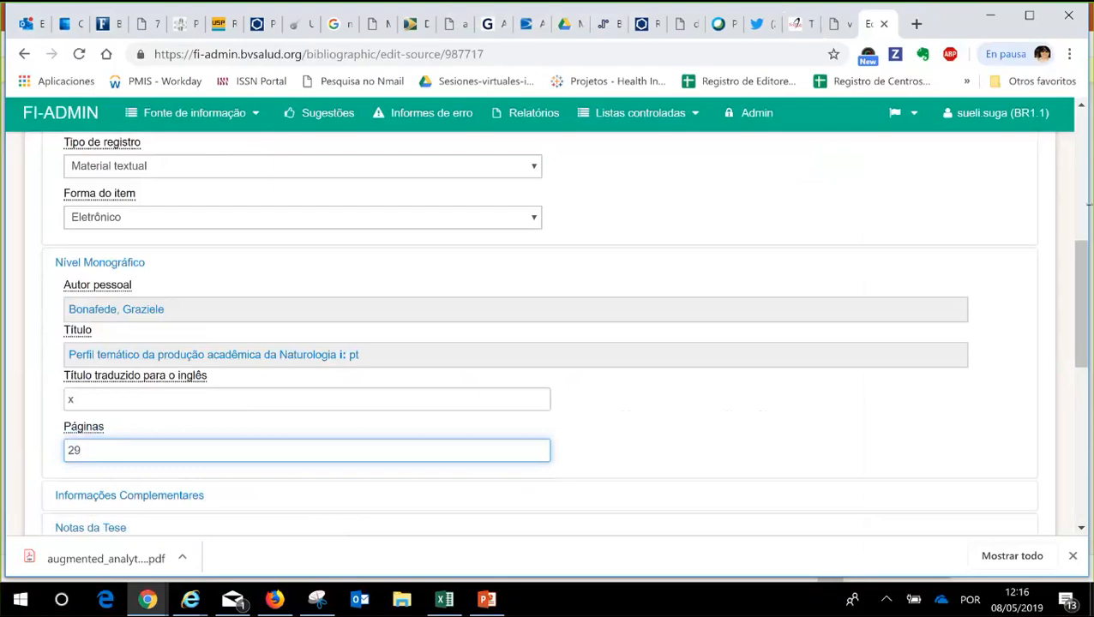
click(1080, 106)
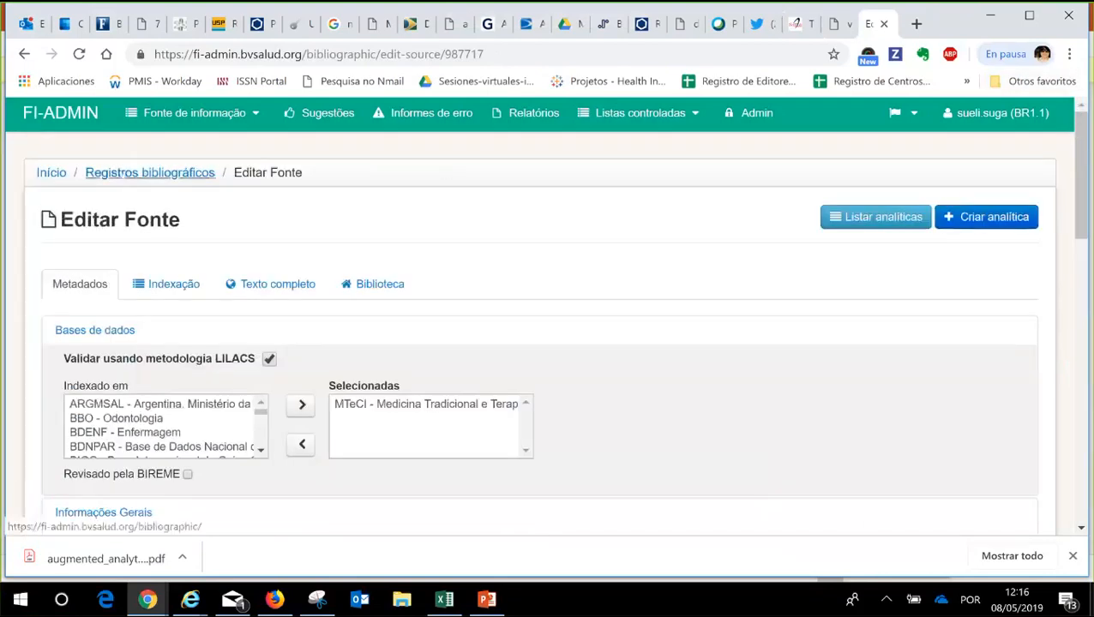
click(150, 172)
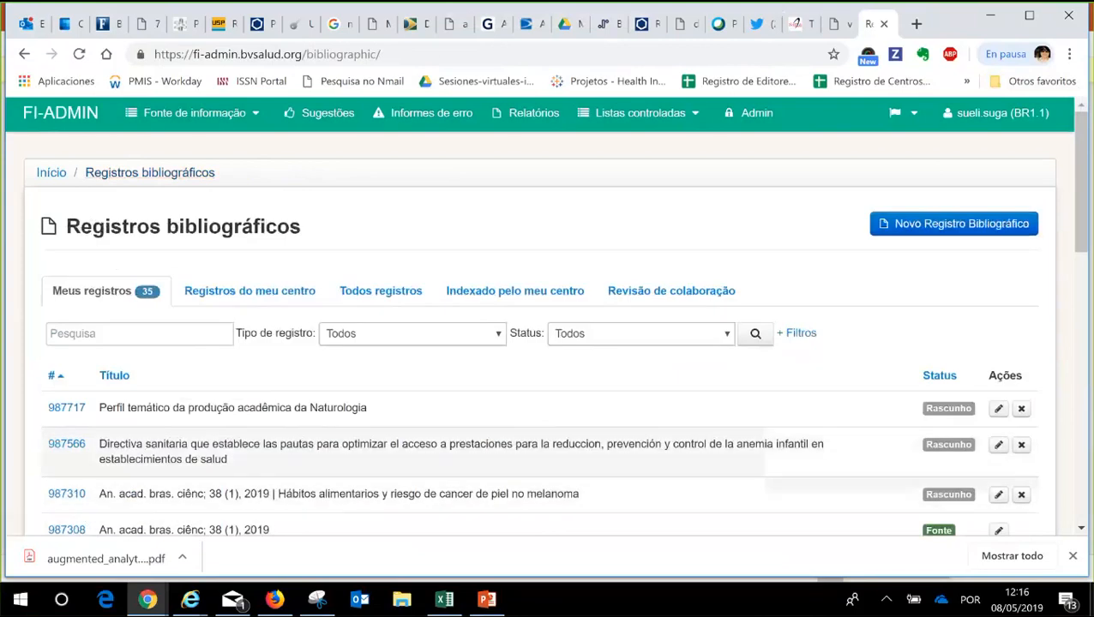
- Open the record "Hábitos alimentarios y riesgo de cancer de piel no melanoma" and go to its pages field
click(66, 495)
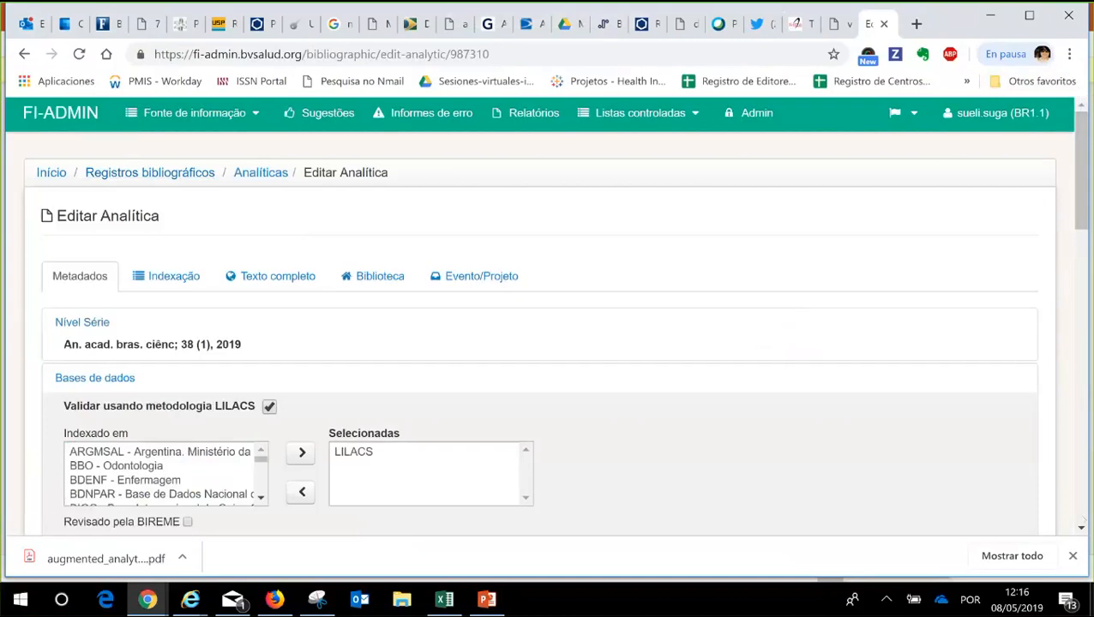
scroll(549, 343, down, 4)
scroll(549, 343, down, 4)
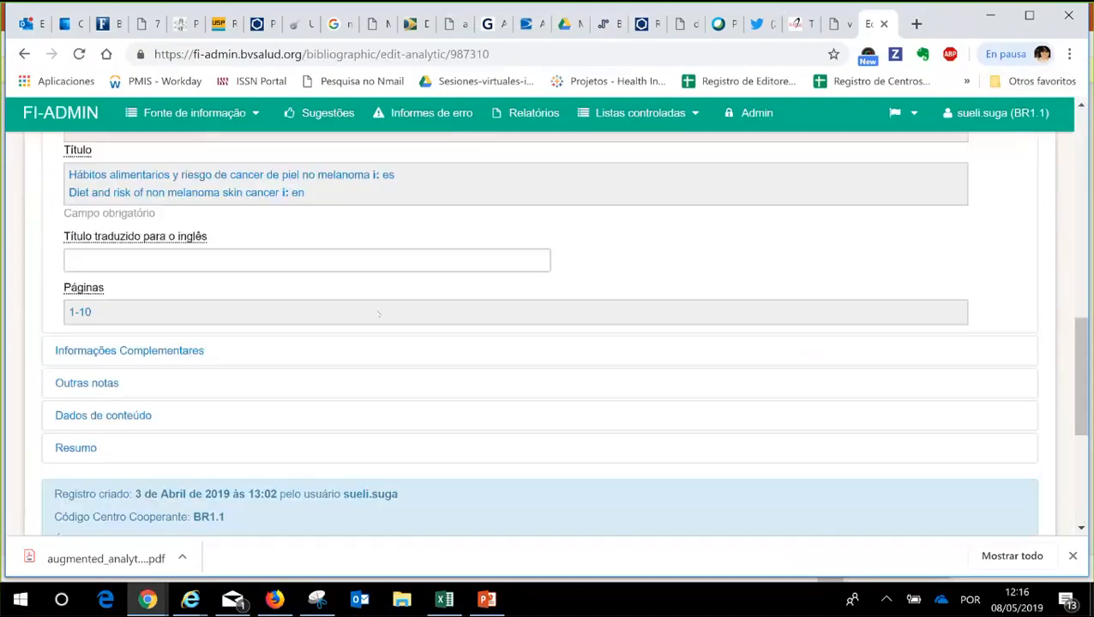
- Open the pages assistant of the record and clear the initial and final page numbers
click(219, 315)
double_click(299, 334)
key(BackSpace)
double_click(279, 269)
key(BackSpace)
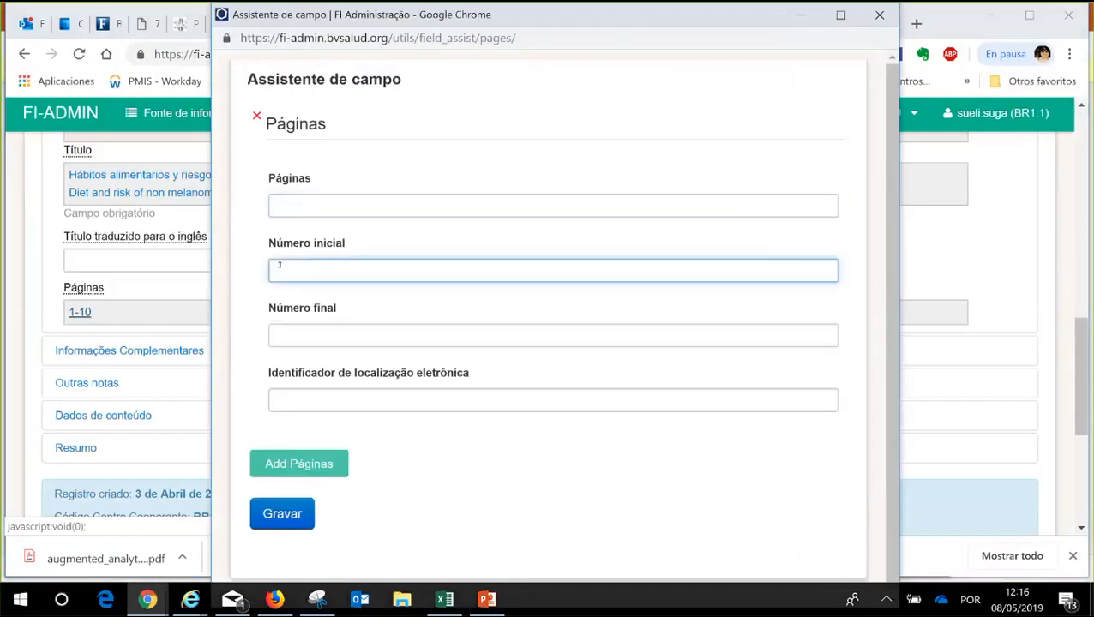
click(312, 398)
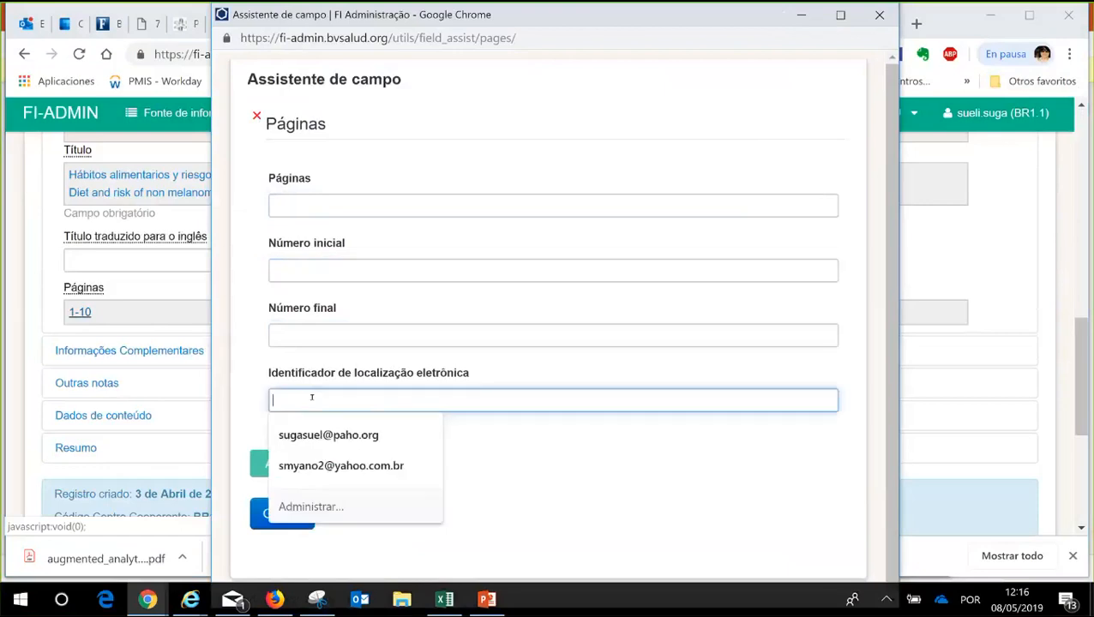
text(http://www.facenf.uerj.br/v12n2/v12n2a18.pdf)
key(BackSpace)
key(BackSpace)
key(BackSpace)
key(BackSpace)
key(BackSpace)
key(BackSpace)
key(BackSpace)
key(BackSpace)
key(BackSpace)
key(BackSpace)
key(BackSpace)
key(BackSpace)
key(BackSpace)
key(BackSpace)
key(BackSpace)
key(BackSpace)
key(BackSpace)
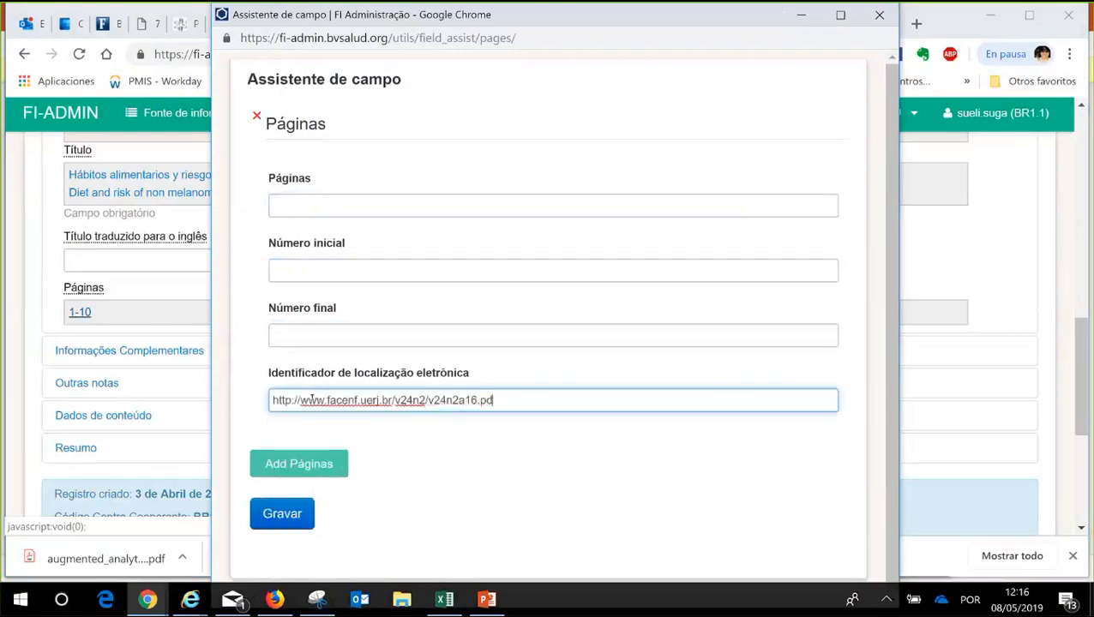
key(BackSpace)
key(BackSpace)
key(BackSpace)
key(BackSpace)
key(BackSpace)
key(BackSpace)
key(BackSpace)
key(BackSpace)
key(BackSpace)
key(BackSpace)
key(BackSpace)
key(BackSpace)
key(BackSpace)
key(BackSpace)
key(BackSpace)
key(BackSpace)
key(BackSpace)
key(BackSpace)
key(BackSpace)
key(BackSpace)
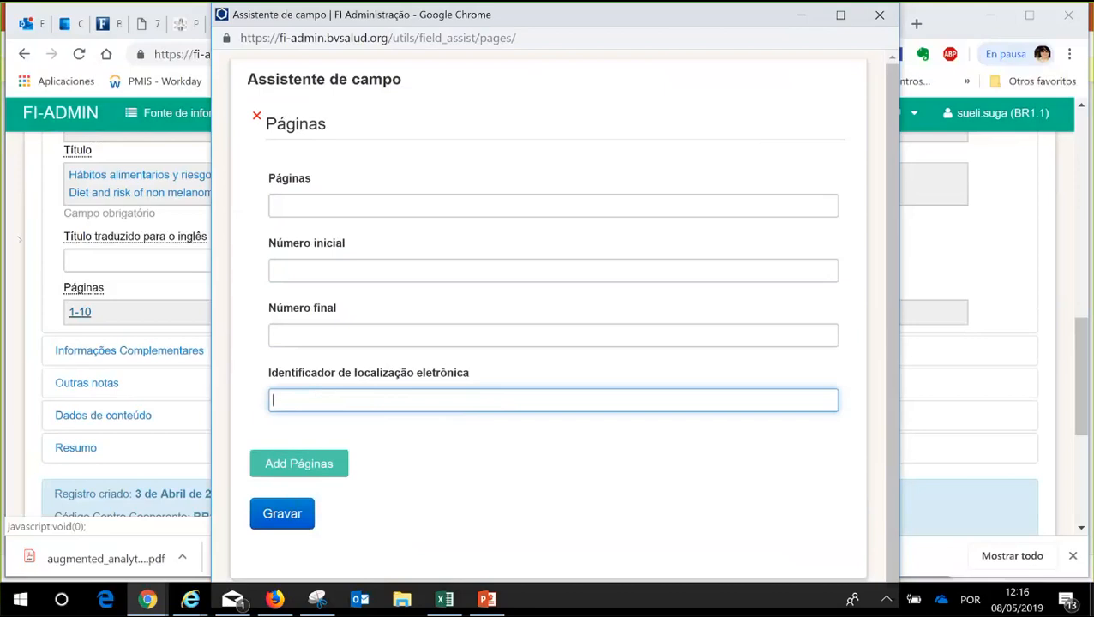
click(30, 244)
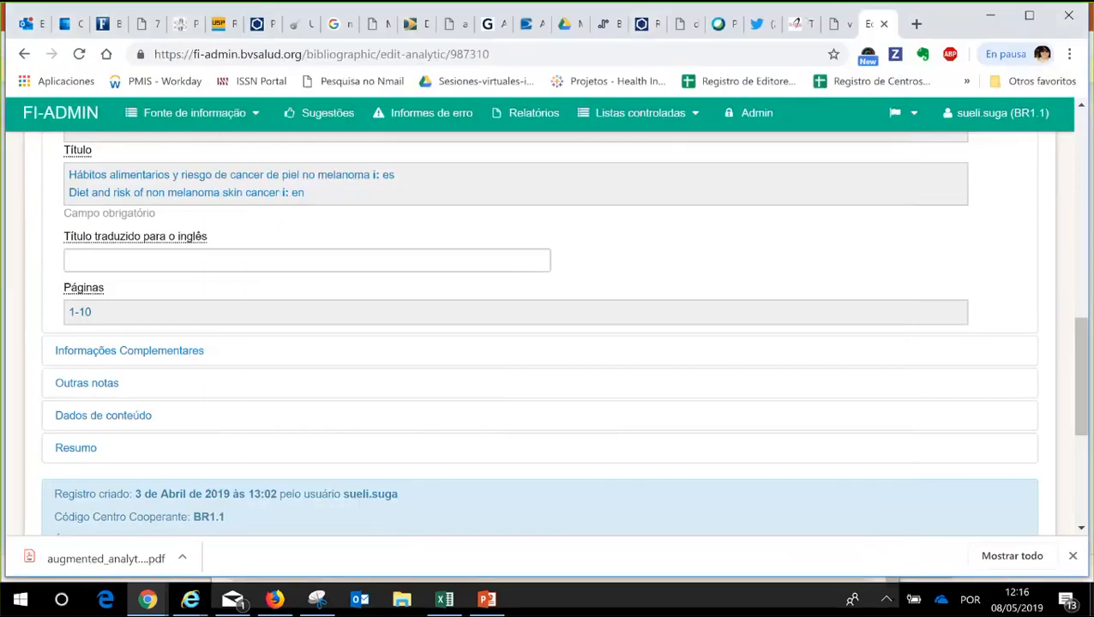
- Copy the electronic identifier e20170474 from the Texto & Contexto Enfermagem PDF and return to the FI-ADMIN record
click(796, 24)
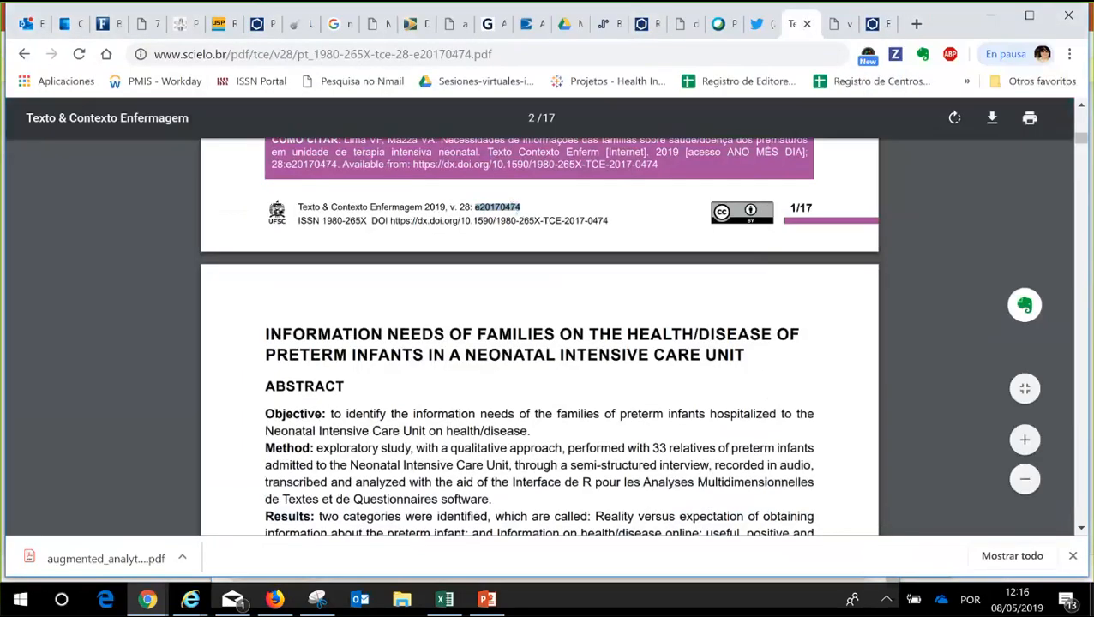
right_click(513, 207)
click(541, 219)
click(874, 24)
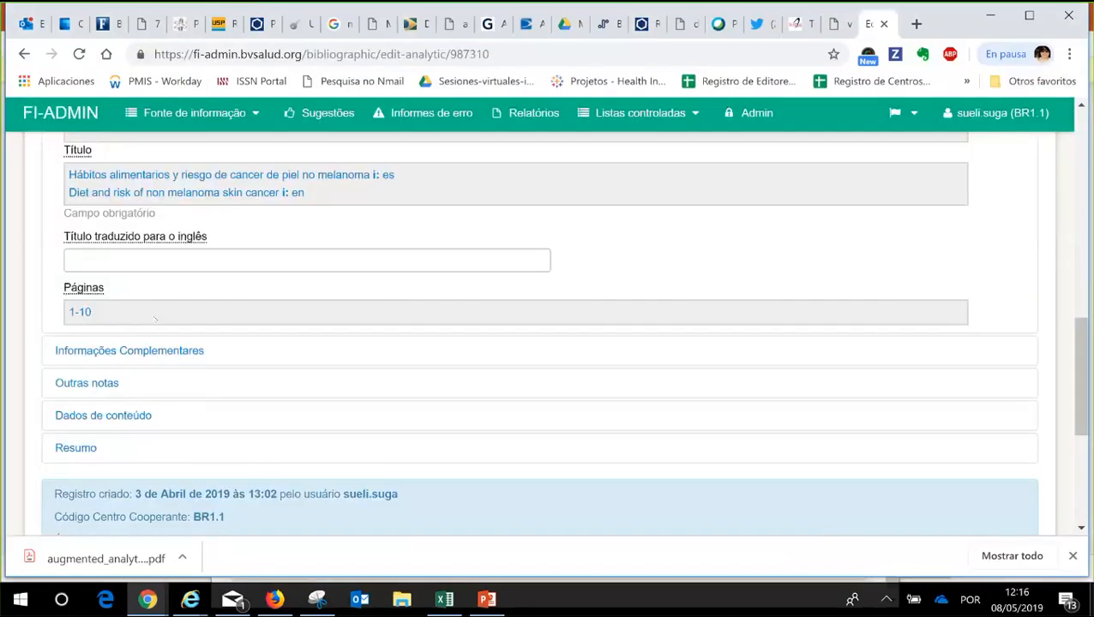
- Reopen the pages assistant and paste e20170474 as the electronic location identifier
click(153, 317)
click(314, 395)
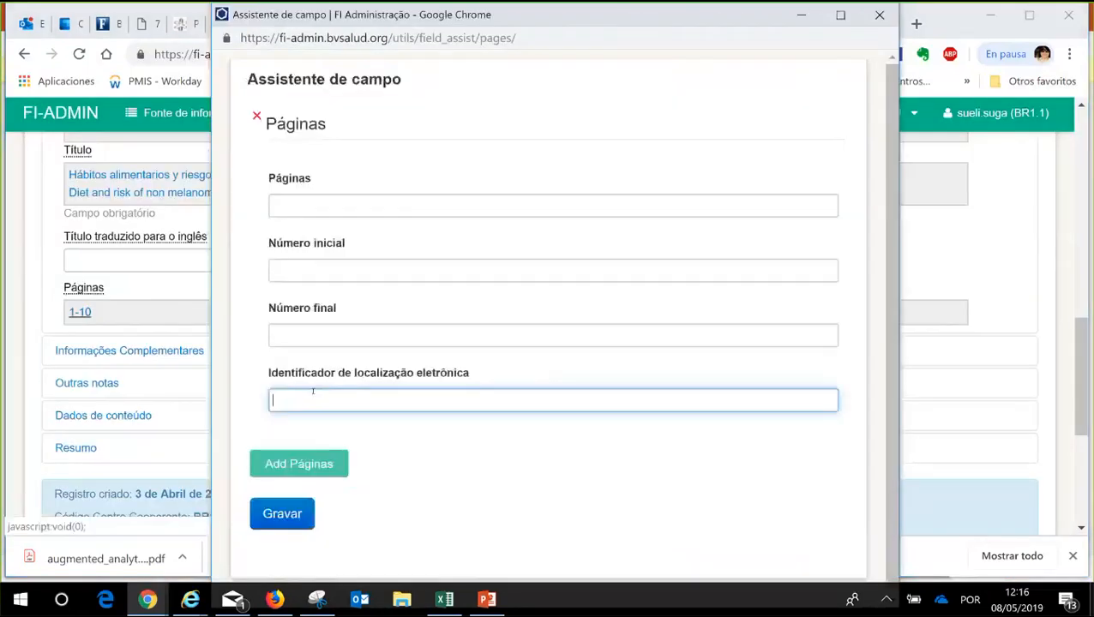
click(343, 206)
key(ctrl+v)
double_click(354, 214)
key(ctrl+c)
key(BackSpace)
click(385, 399)
key(ctrl+v)
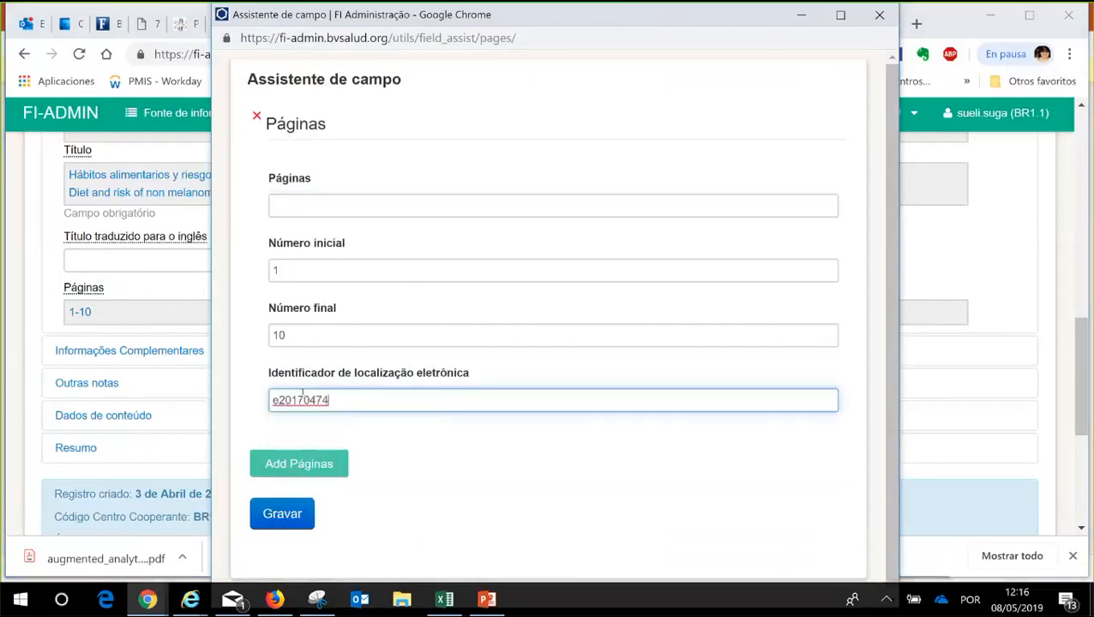
click(485, 515)
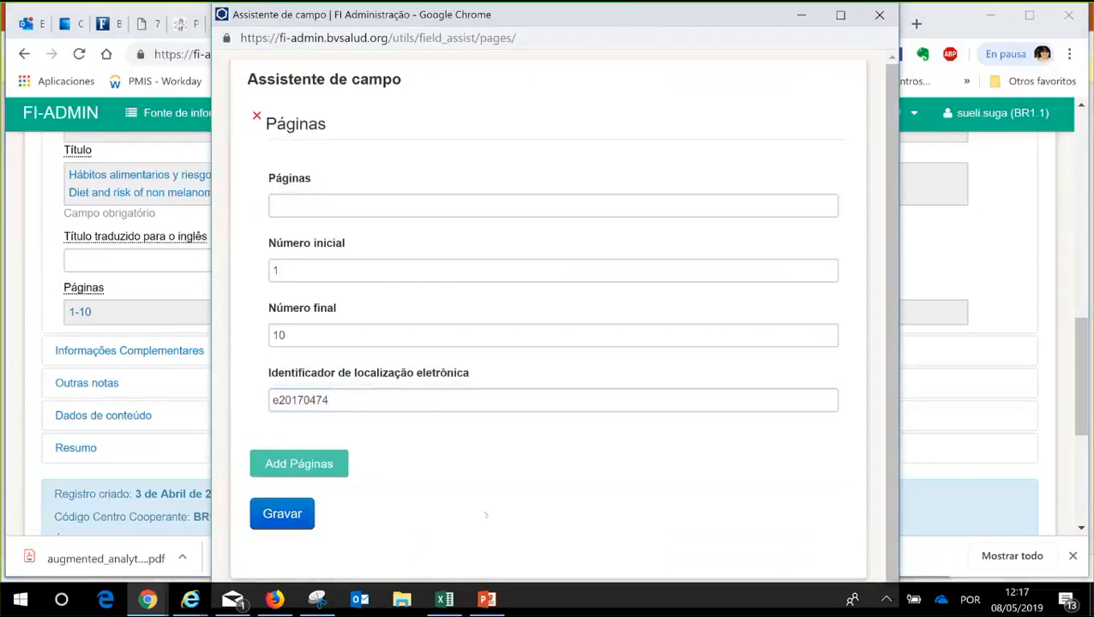
- Clear the initial and final page numbers beside the electronic identifier and close the pages assistant without saving
click(300, 332)
key(BackSpace)
key(BackSpace)
click(310, 260)
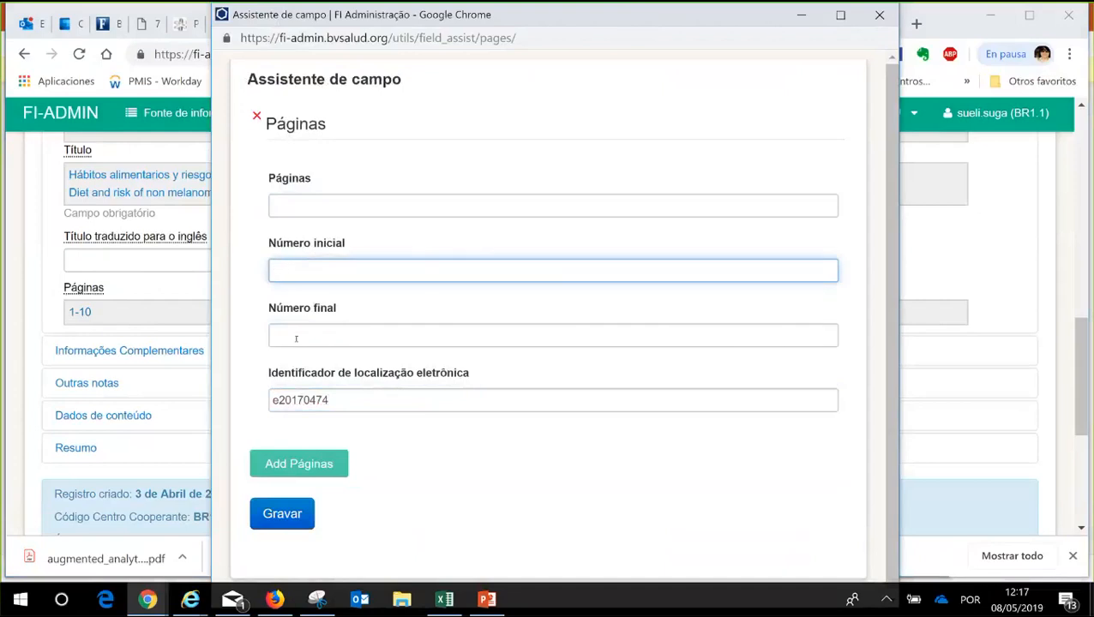
click(446, 477)
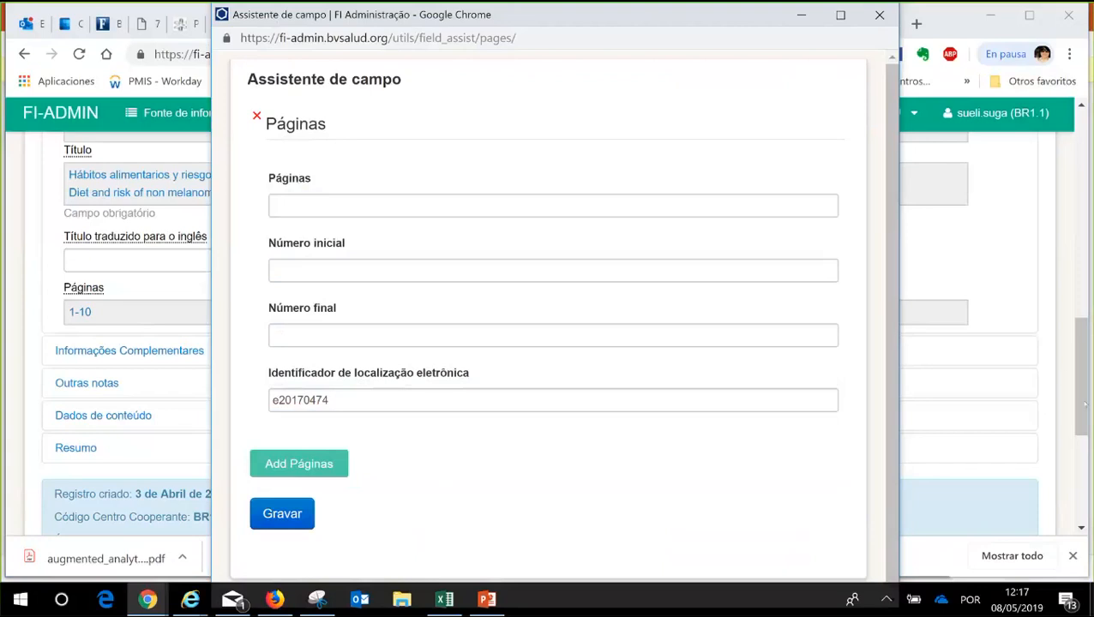
click(1085, 404)
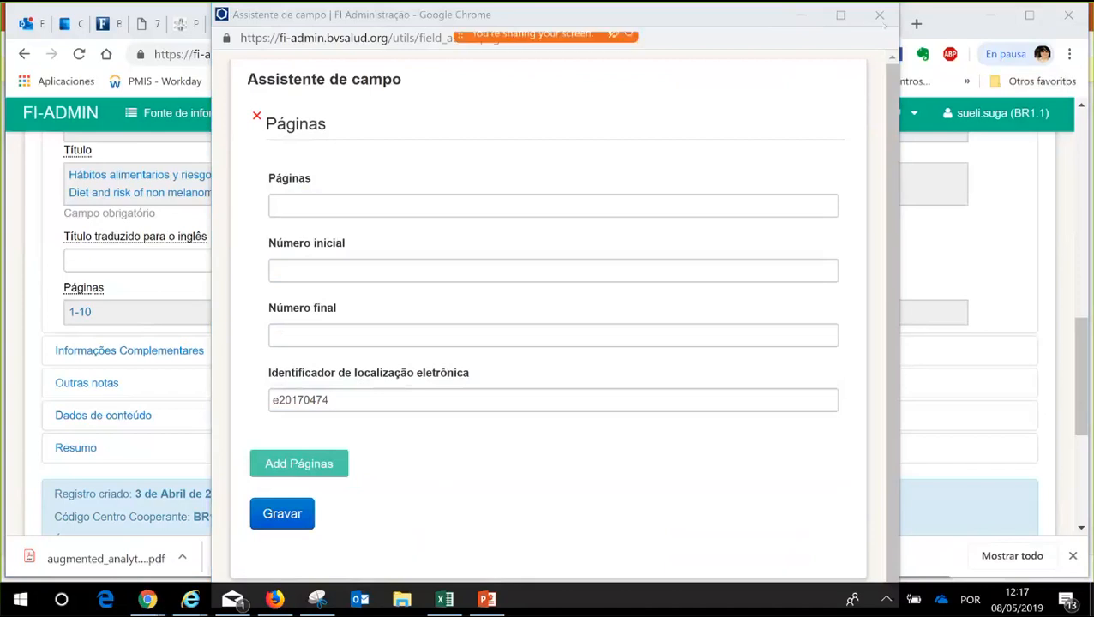
click(878, 15)
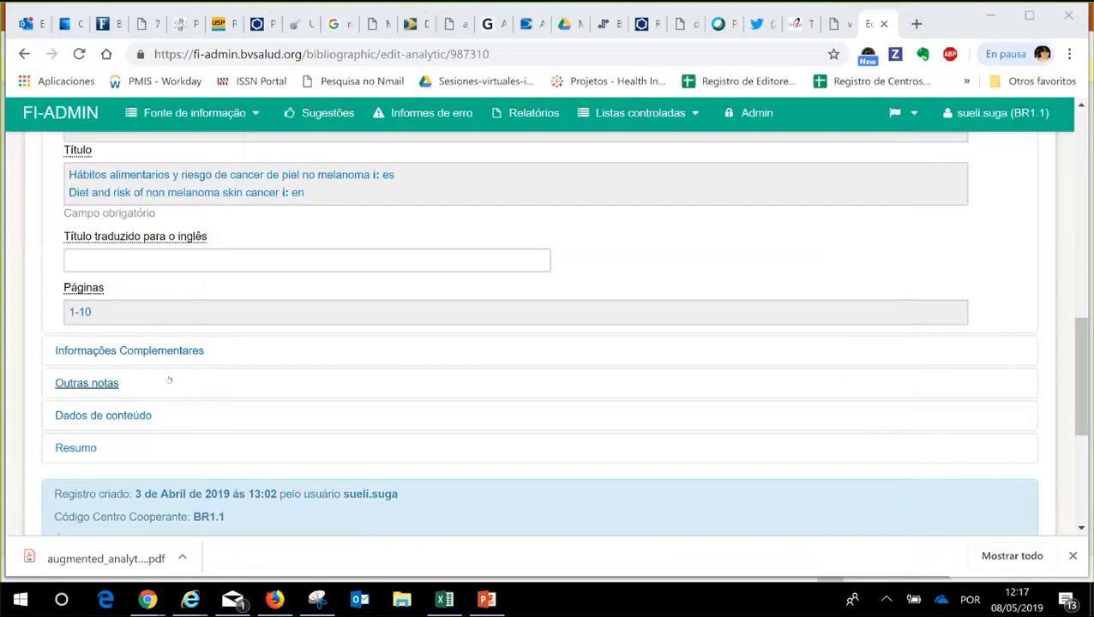
- Expand the record's complementary information section and open the assistant for its descriptive information field
click(186, 355)
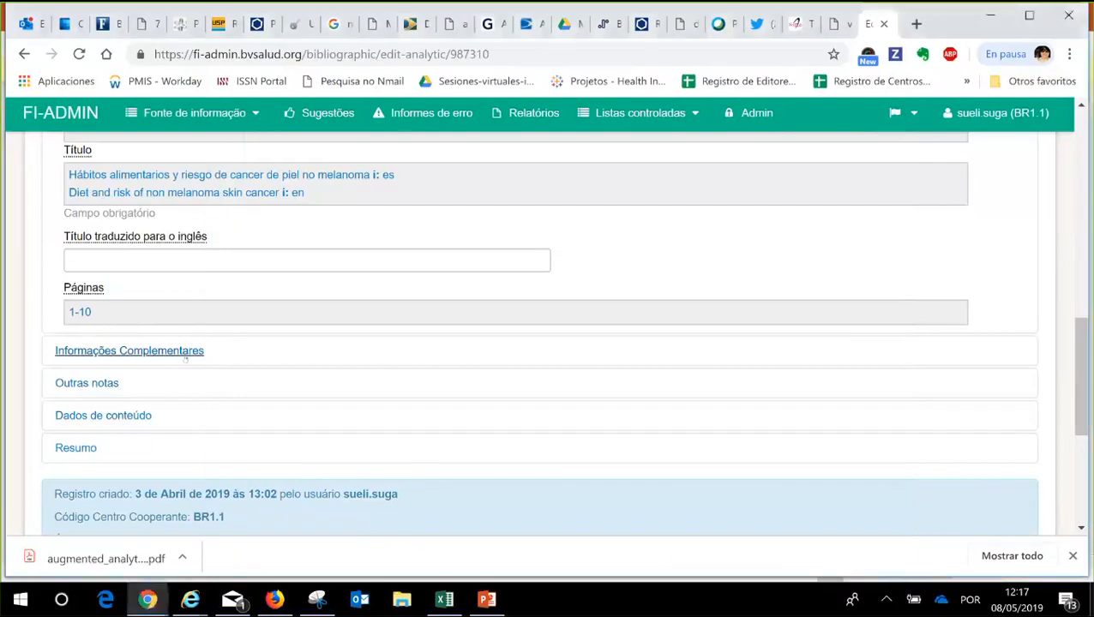
click(186, 355)
click(102, 376)
scroll(102, 395, down, 3)
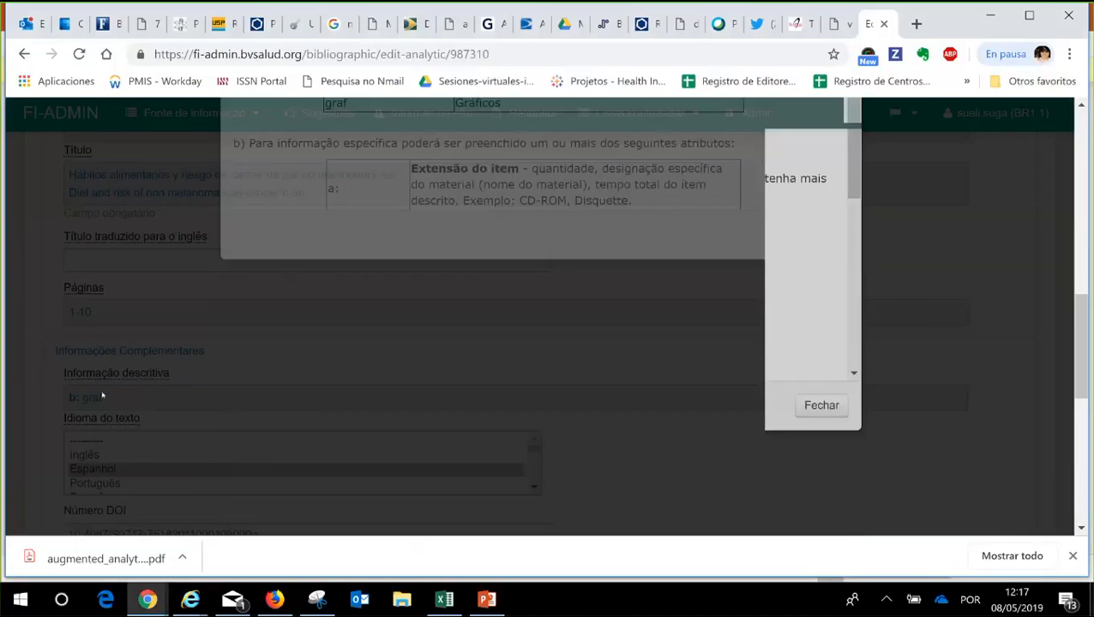
click(102, 395)
click(96, 397)
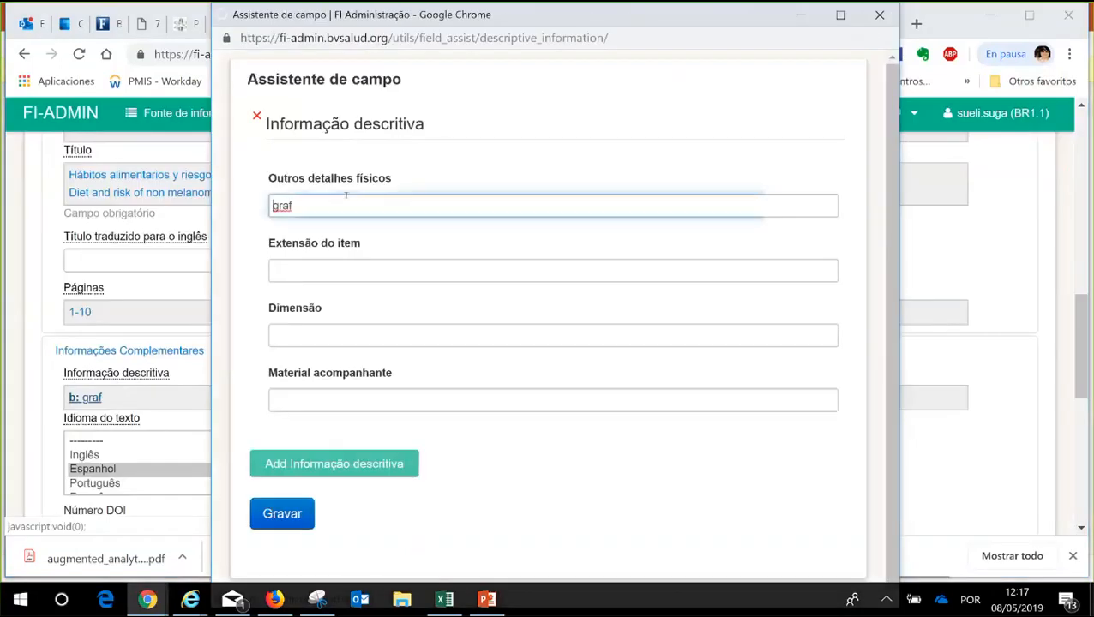
- Add a second descriptive information occurrence with "mapas" as other physical details and save it
click(319, 461)
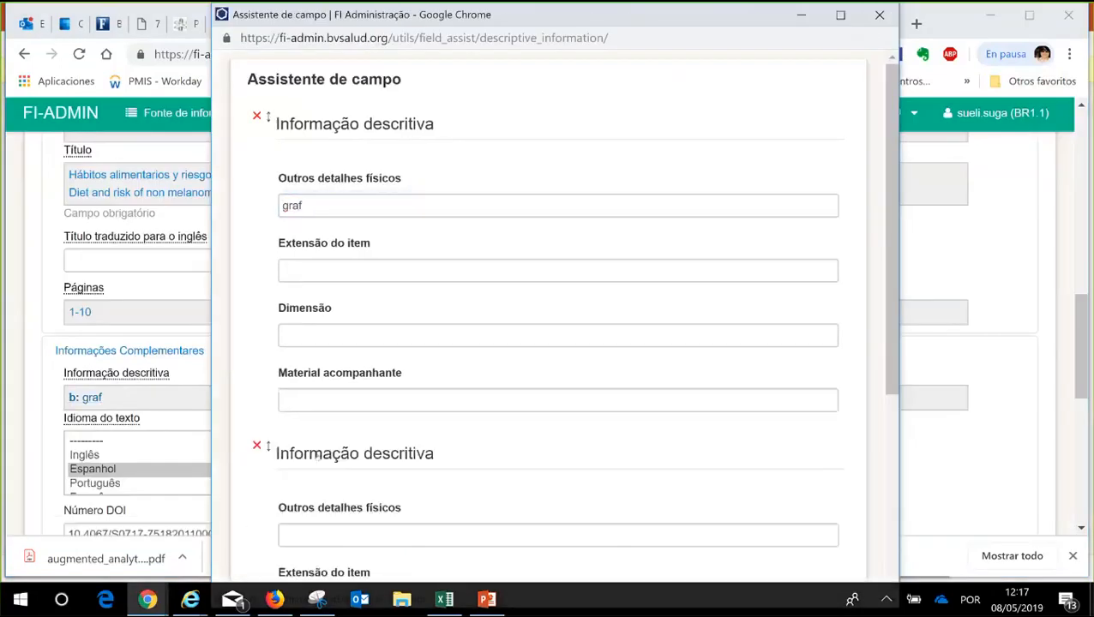
click(355, 529)
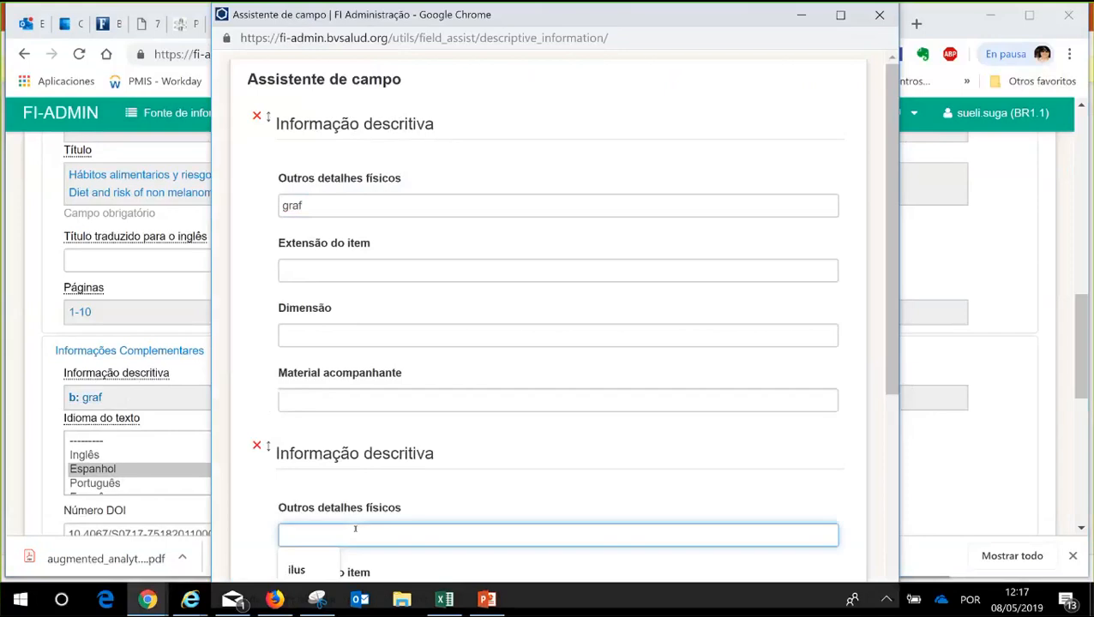
text(maspa)
key(BackSpace)
key(BackSpace)
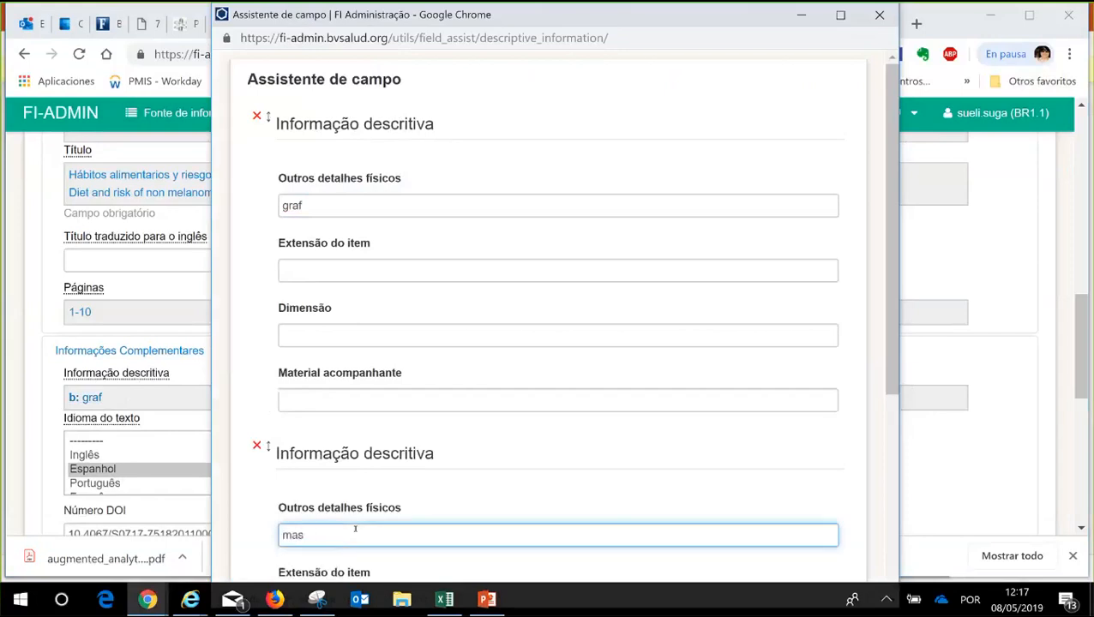
key(BackSpace)
text(pas)
click(243, 511)
scroll(243, 511, down, 3)
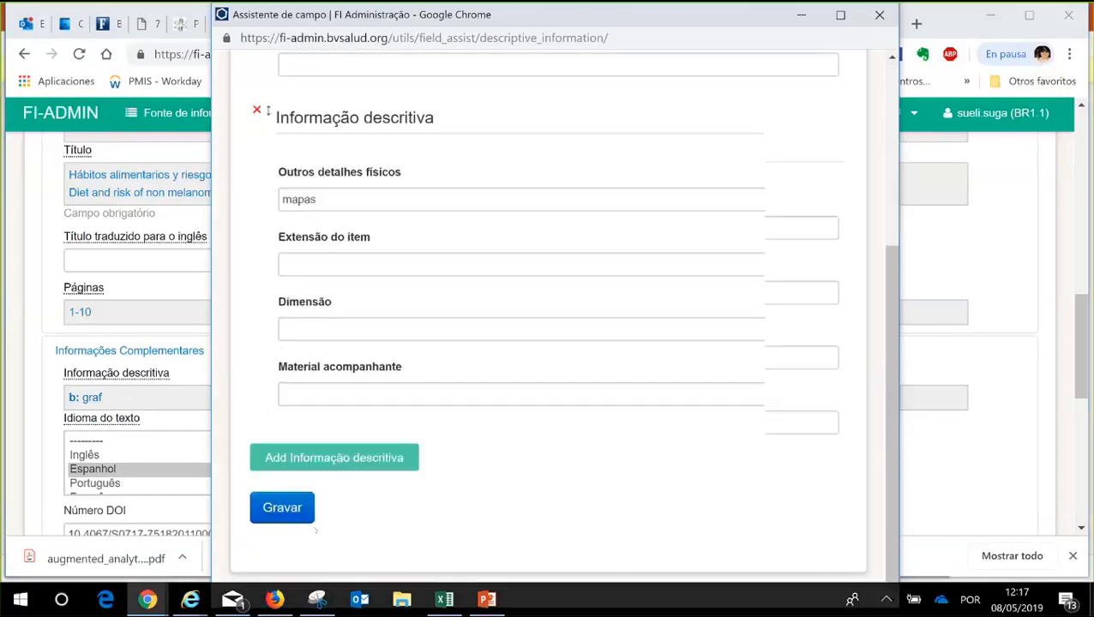
click(294, 509)
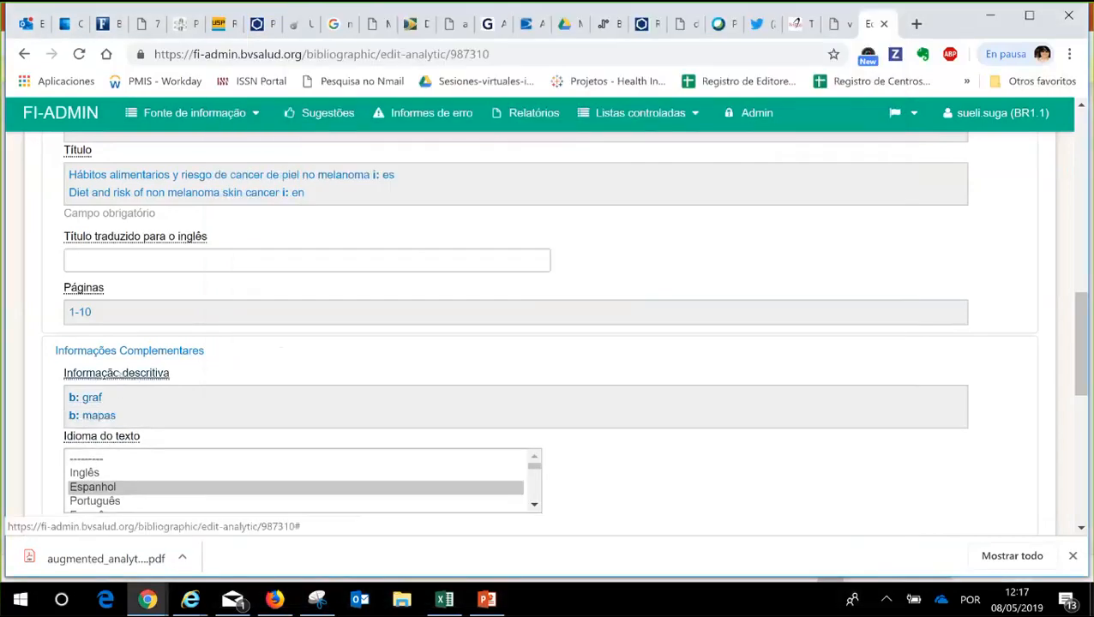
- Open the descriptive information field's help and examine the abbreviations allowed for illustrations, maps, tables and graphs
click(116, 373)
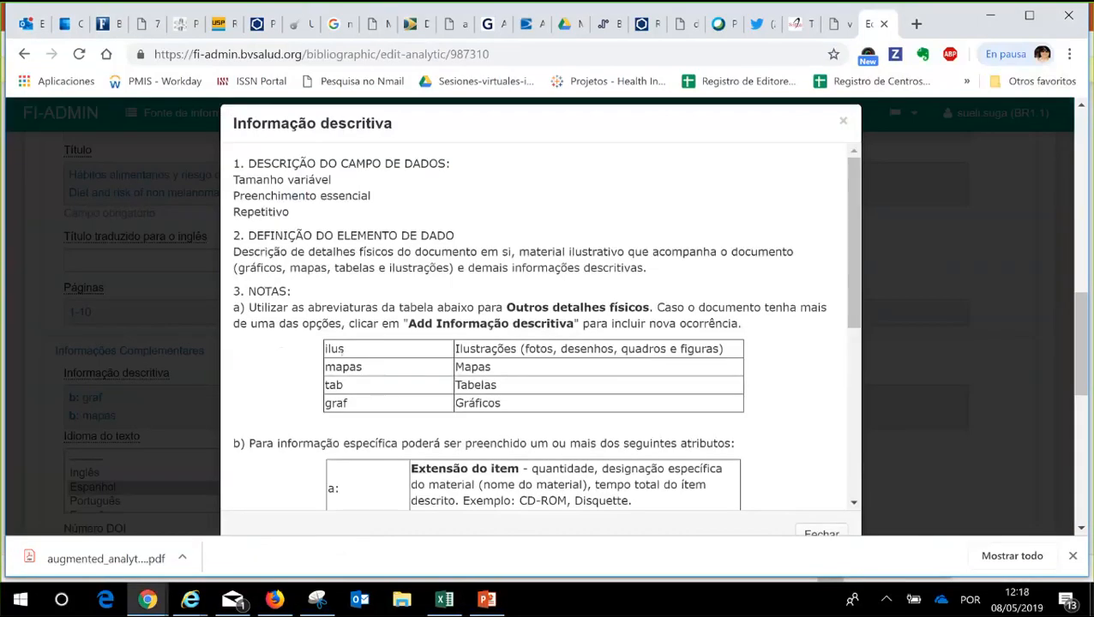
mouse_move(345, 348)
mouse_down()
mouse_move(324, 348)
mouse_move(360, 367)
mouse_move(325, 348)
mouse_up()
drag(343, 385, 325, 348)
click(351, 397)
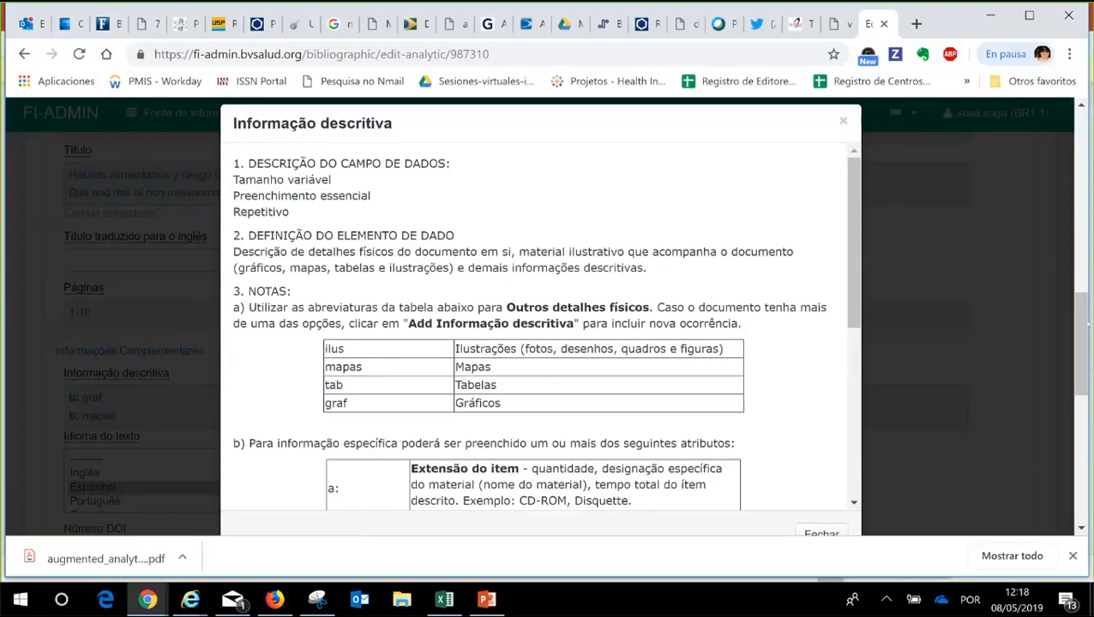
click(1083, 281)
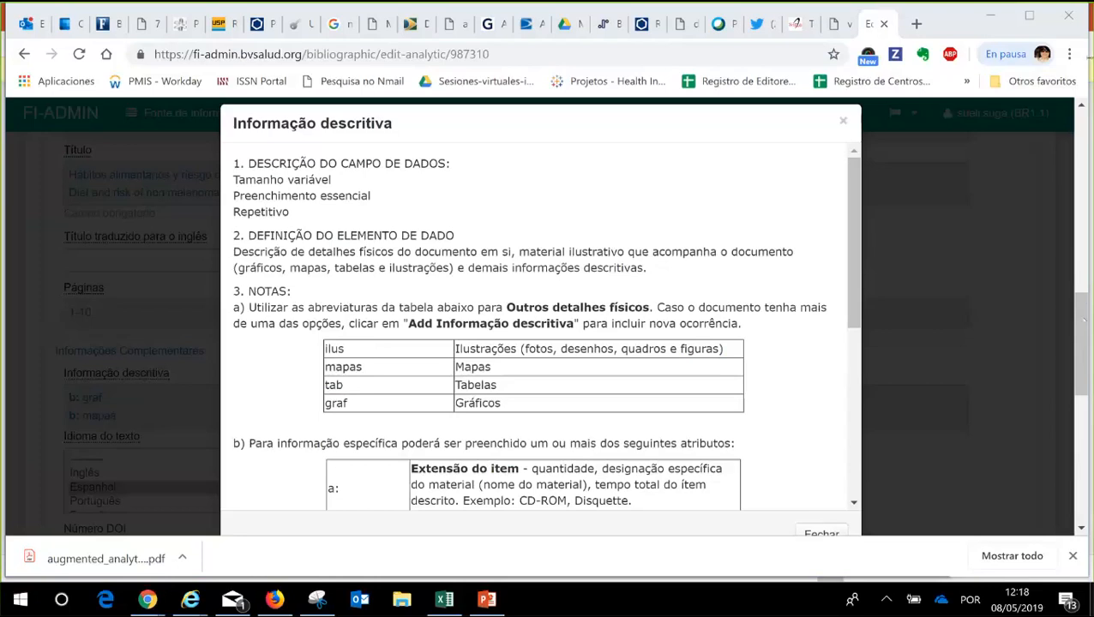
click(1074, 153)
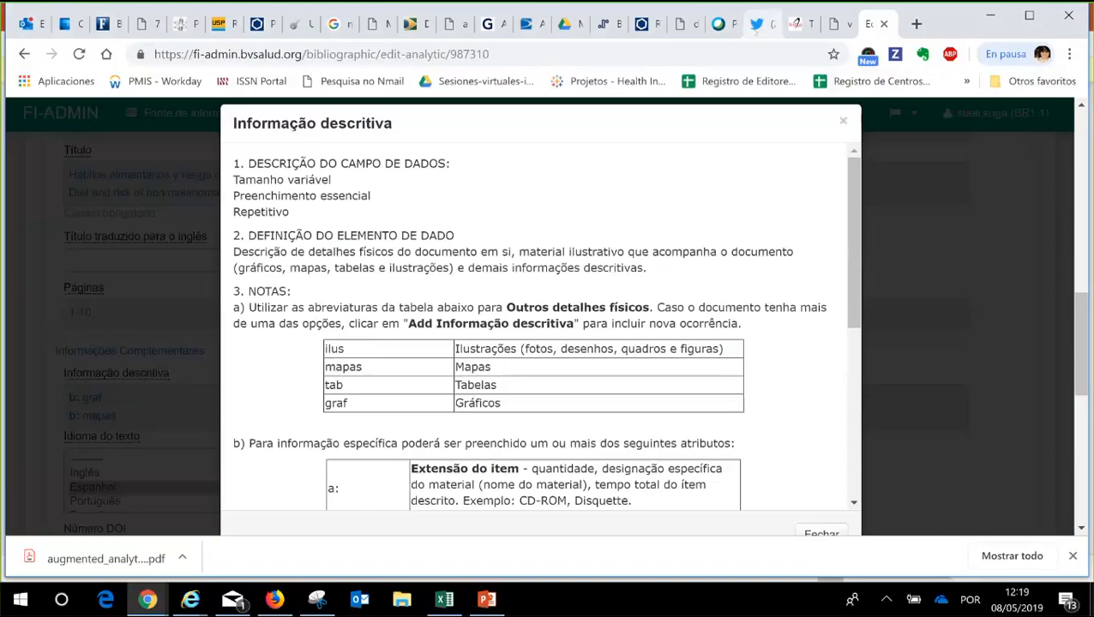
- Switch to the redelilacs Twitter page, view the event page linked in the OPAS/OMS nursing day tweet, and return to the tweet
click(756, 24)
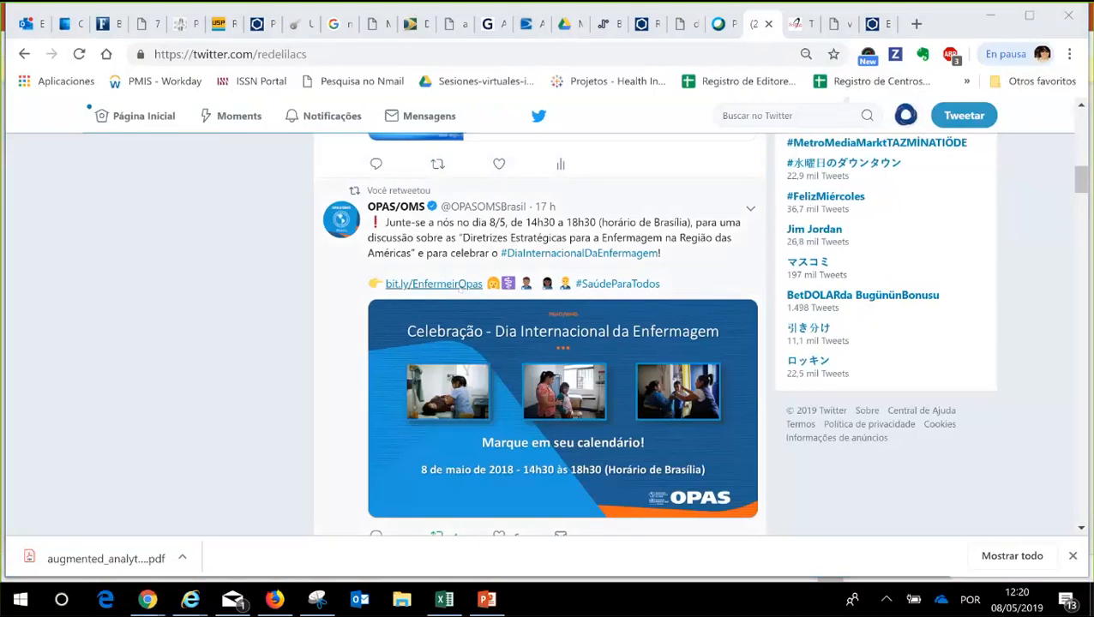
click(463, 286)
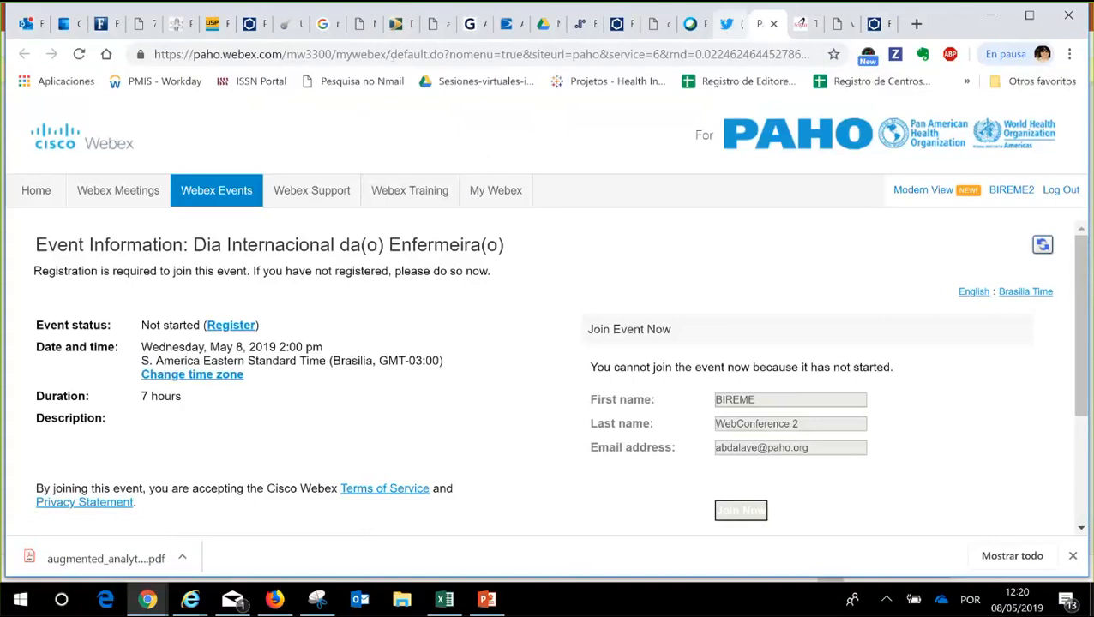
click(727, 24)
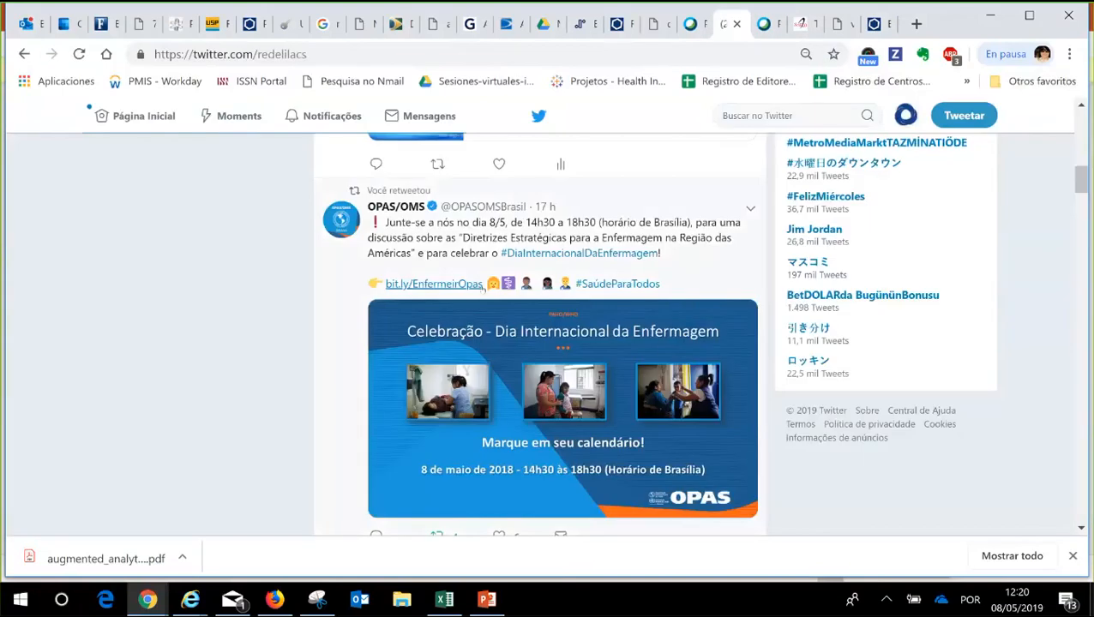
- Highlight the tweet's bit.ly/EnfermeirOpas link and the discussion title "Diretrizes Estratégicas para a Enfermagem na Região das Américas"
drag(484, 290, 383, 289)
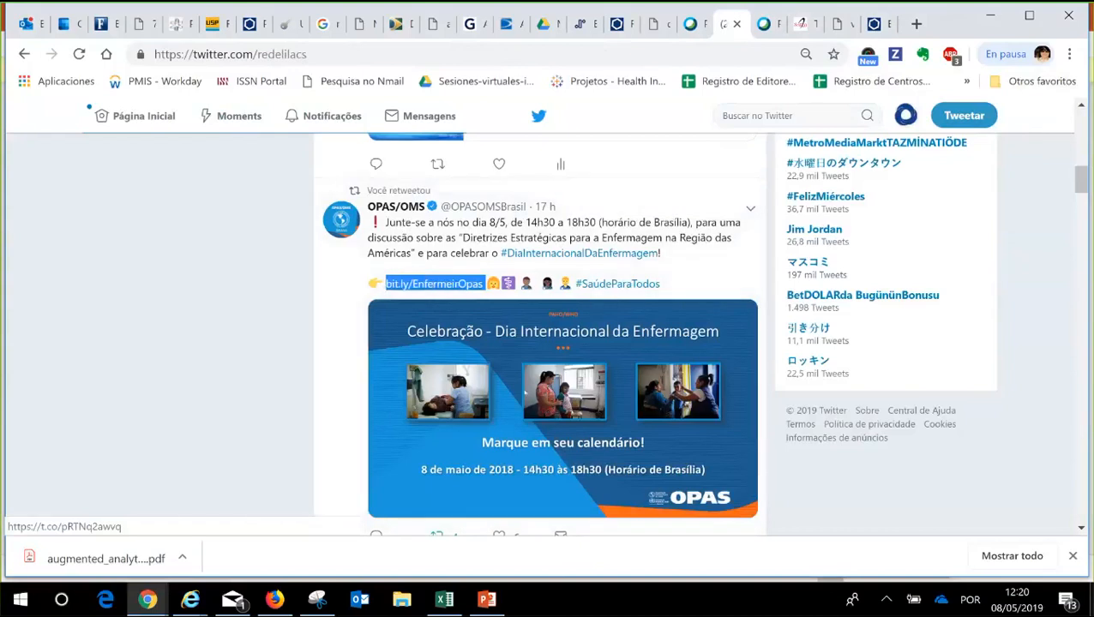
click(873, 443)
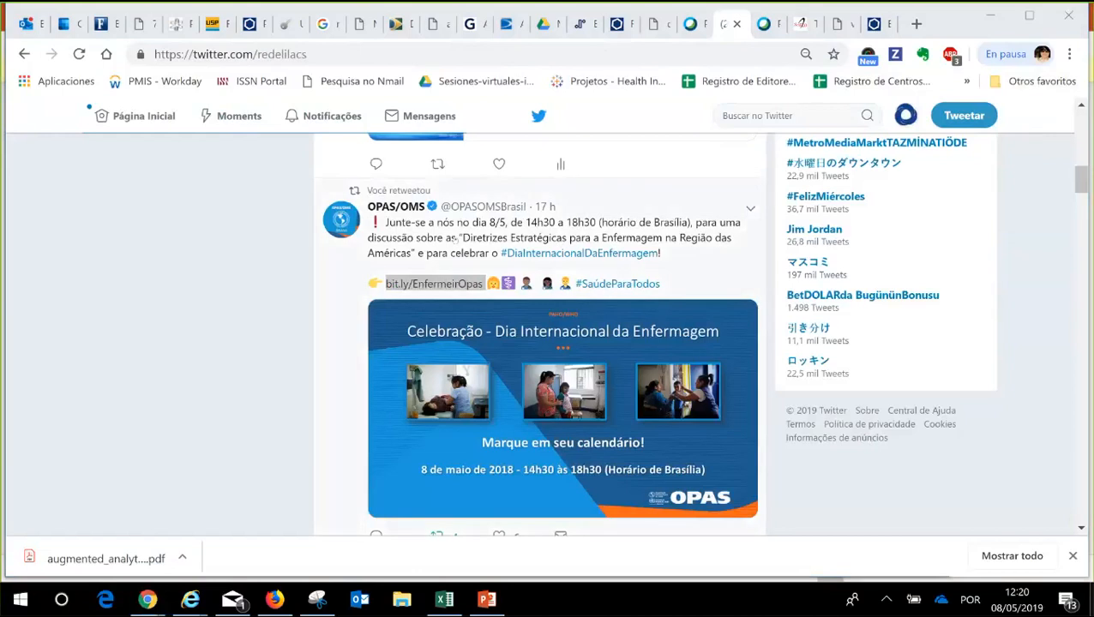
drag(457, 238, 416, 254)
click(809, 452)
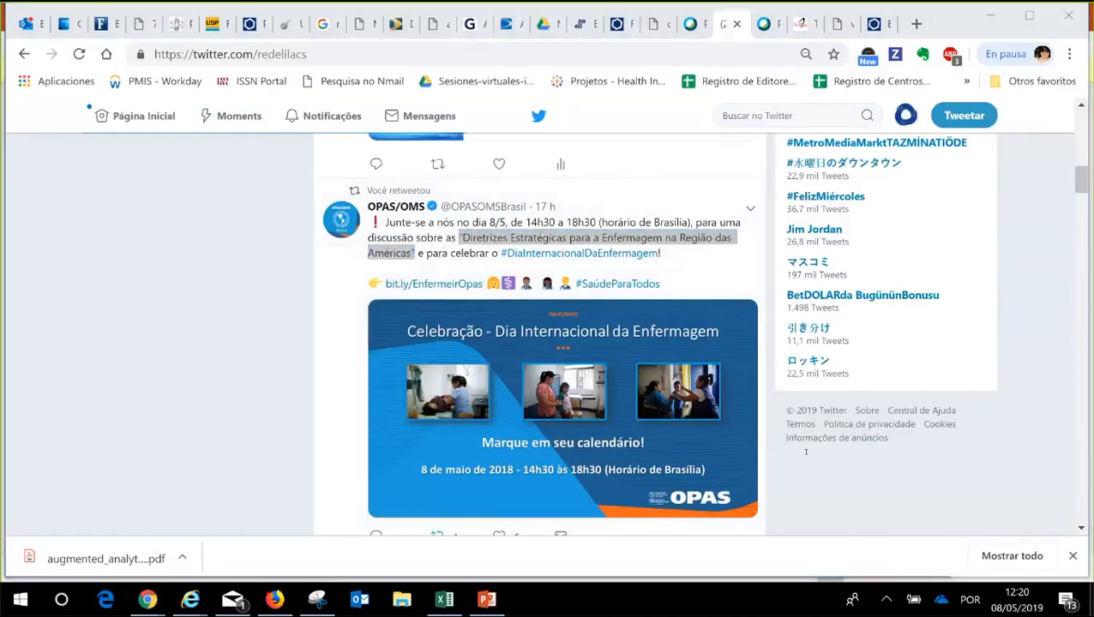